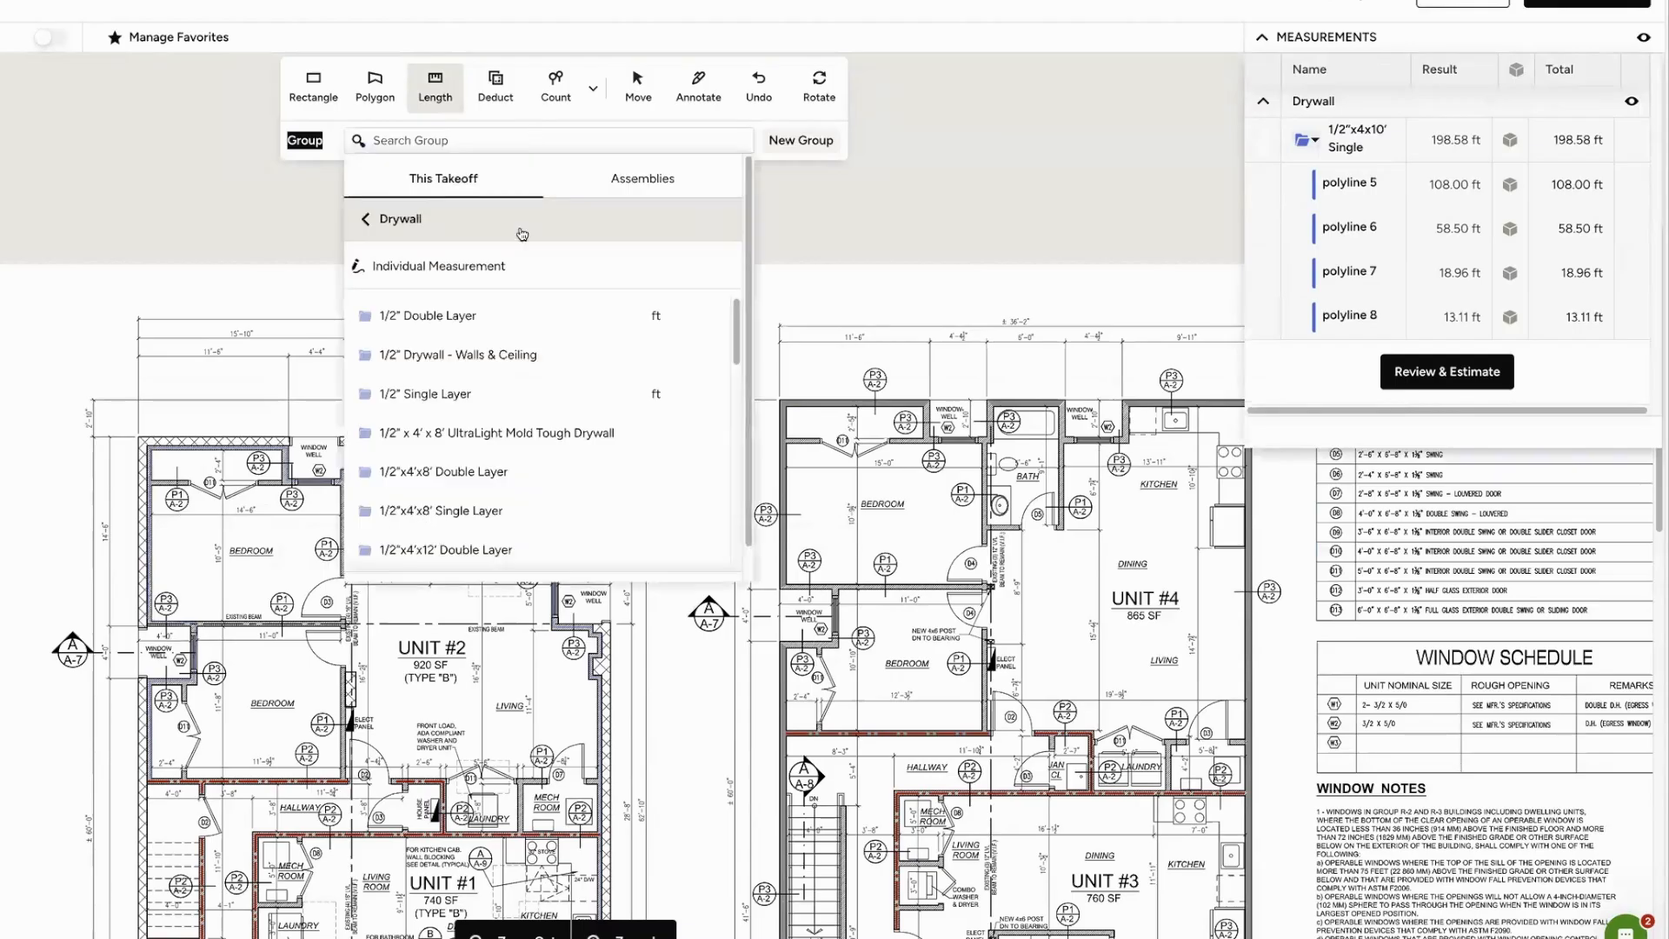
- Assign the wall length measurements to the 1/2" Double Layer group of the Drywall category
click(487, 313)
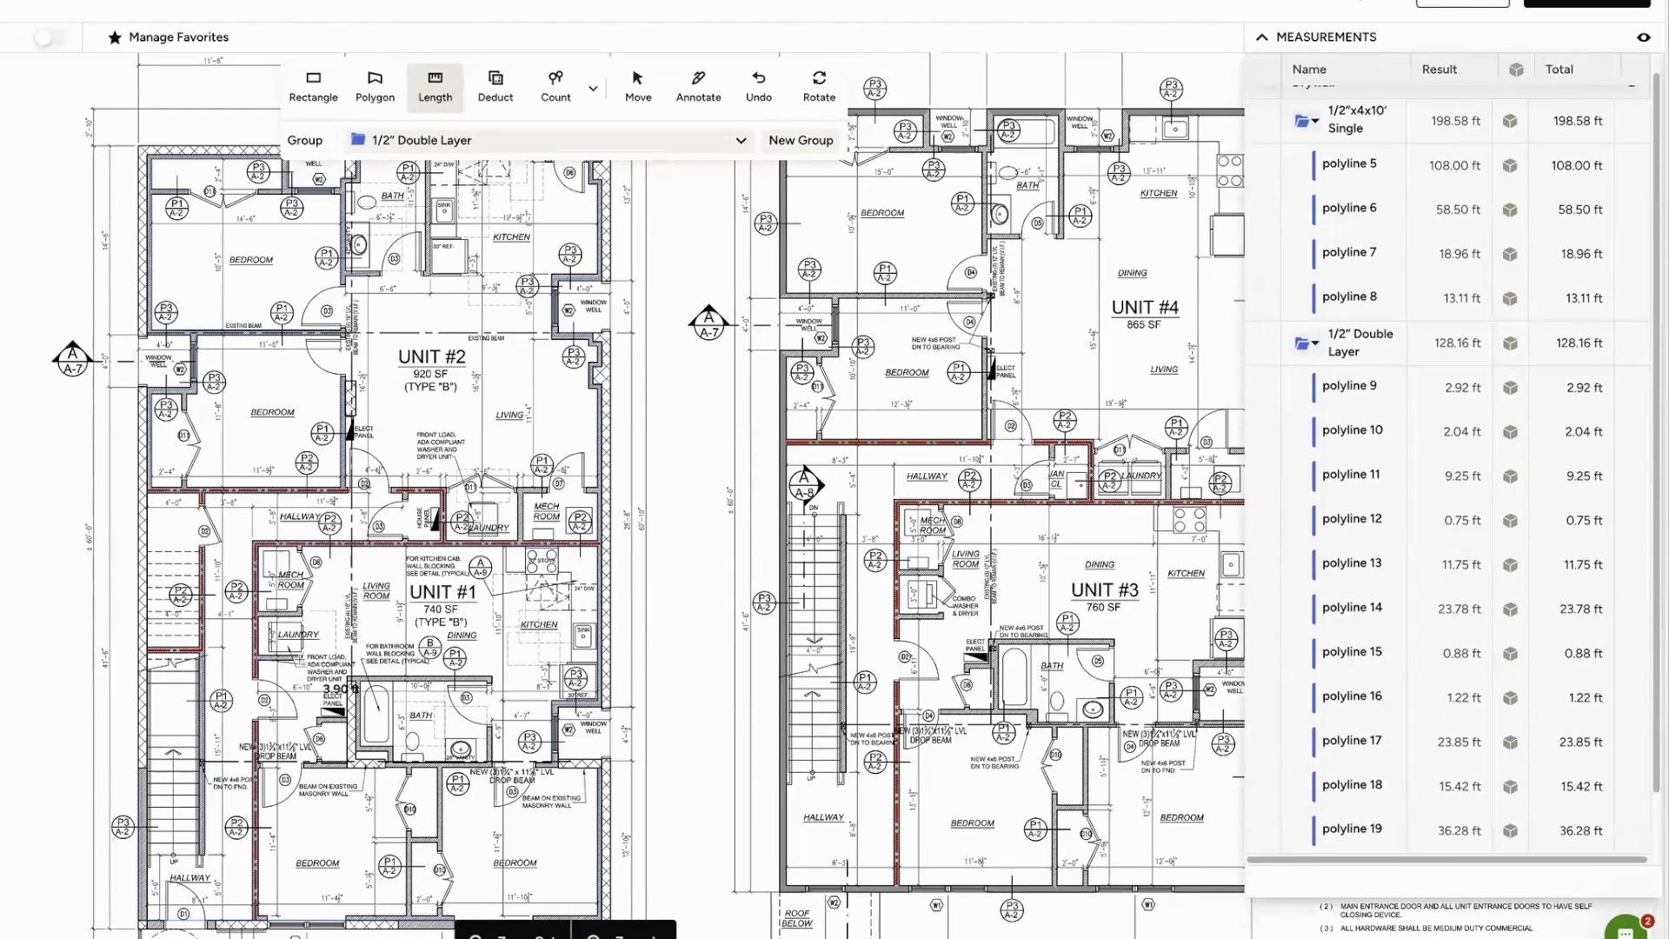
scroll(600, 511, up, 3)
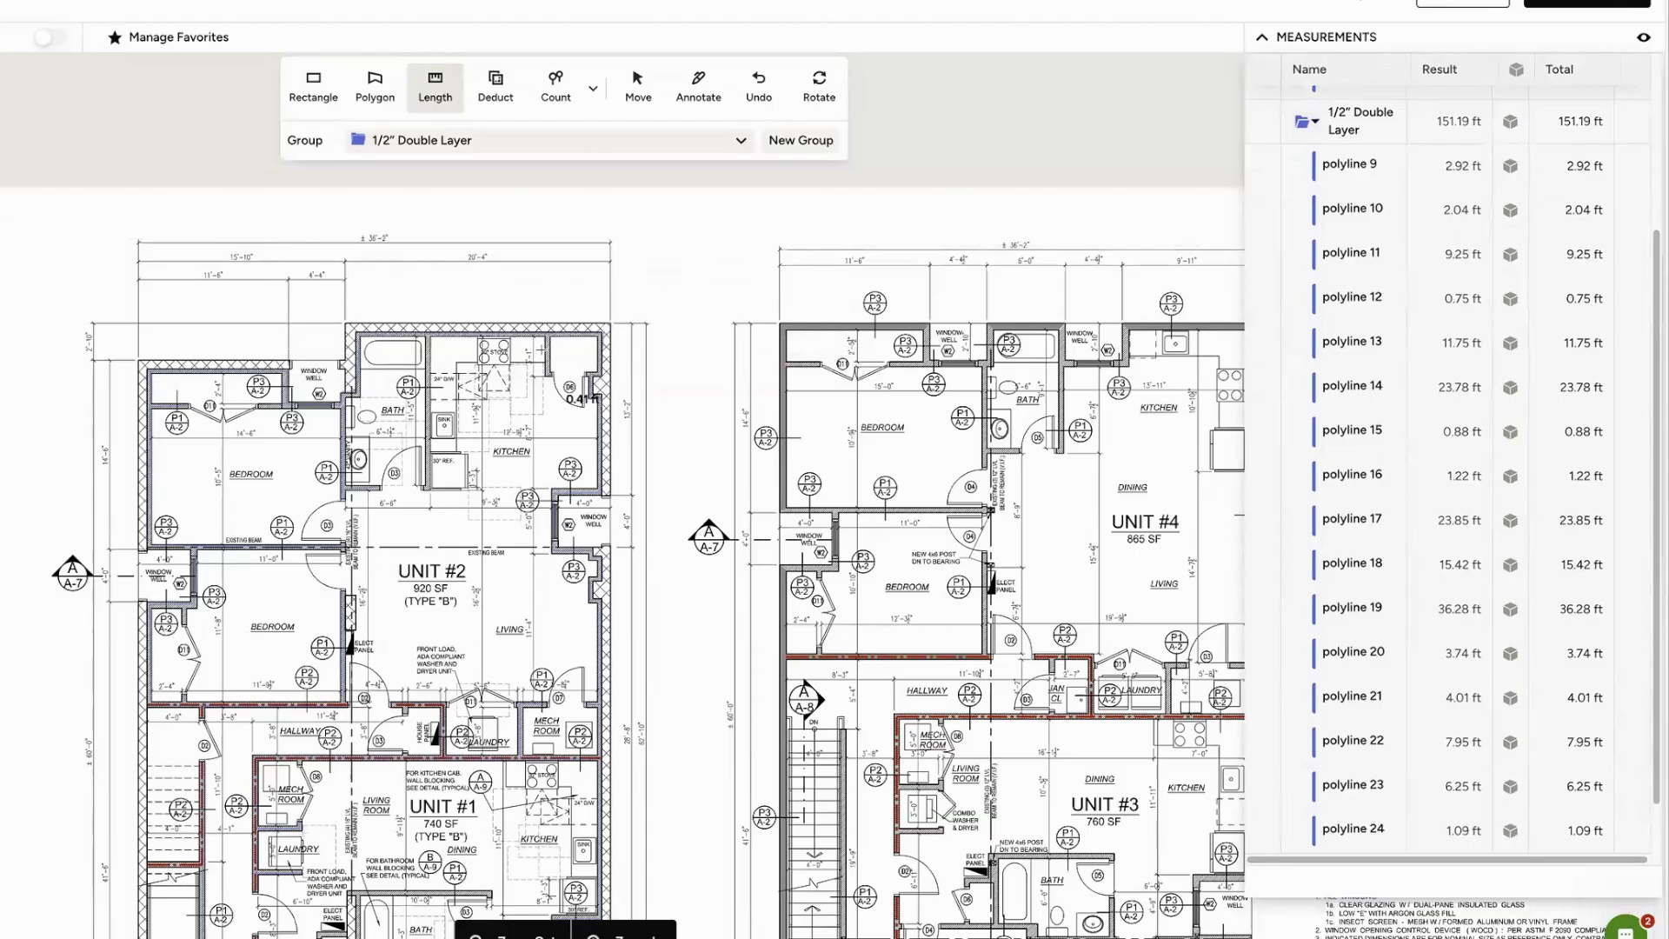
scroll(622, 496, down, 6)
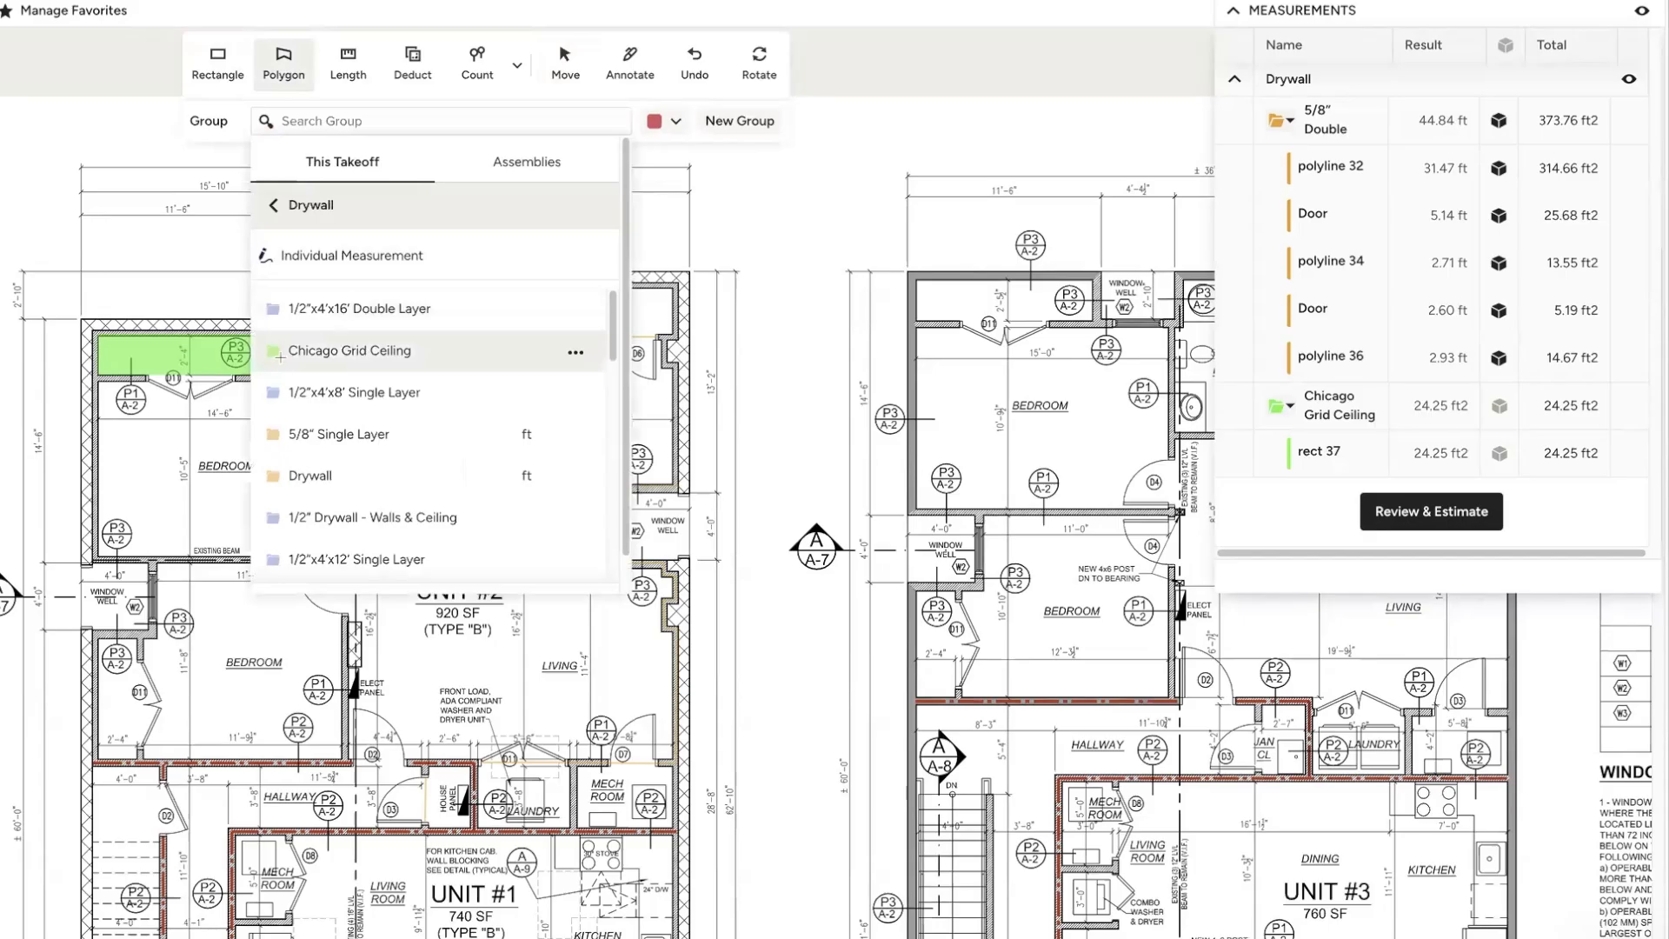
- Outline Unit #2's upper bedroom (about 152 sq ft) and living area (about 291 sq ft) as polygons in the Chicago Grid Ceiling group
click(362, 347)
click(100, 383)
click(102, 554)
click(346, 554)
click(347, 383)
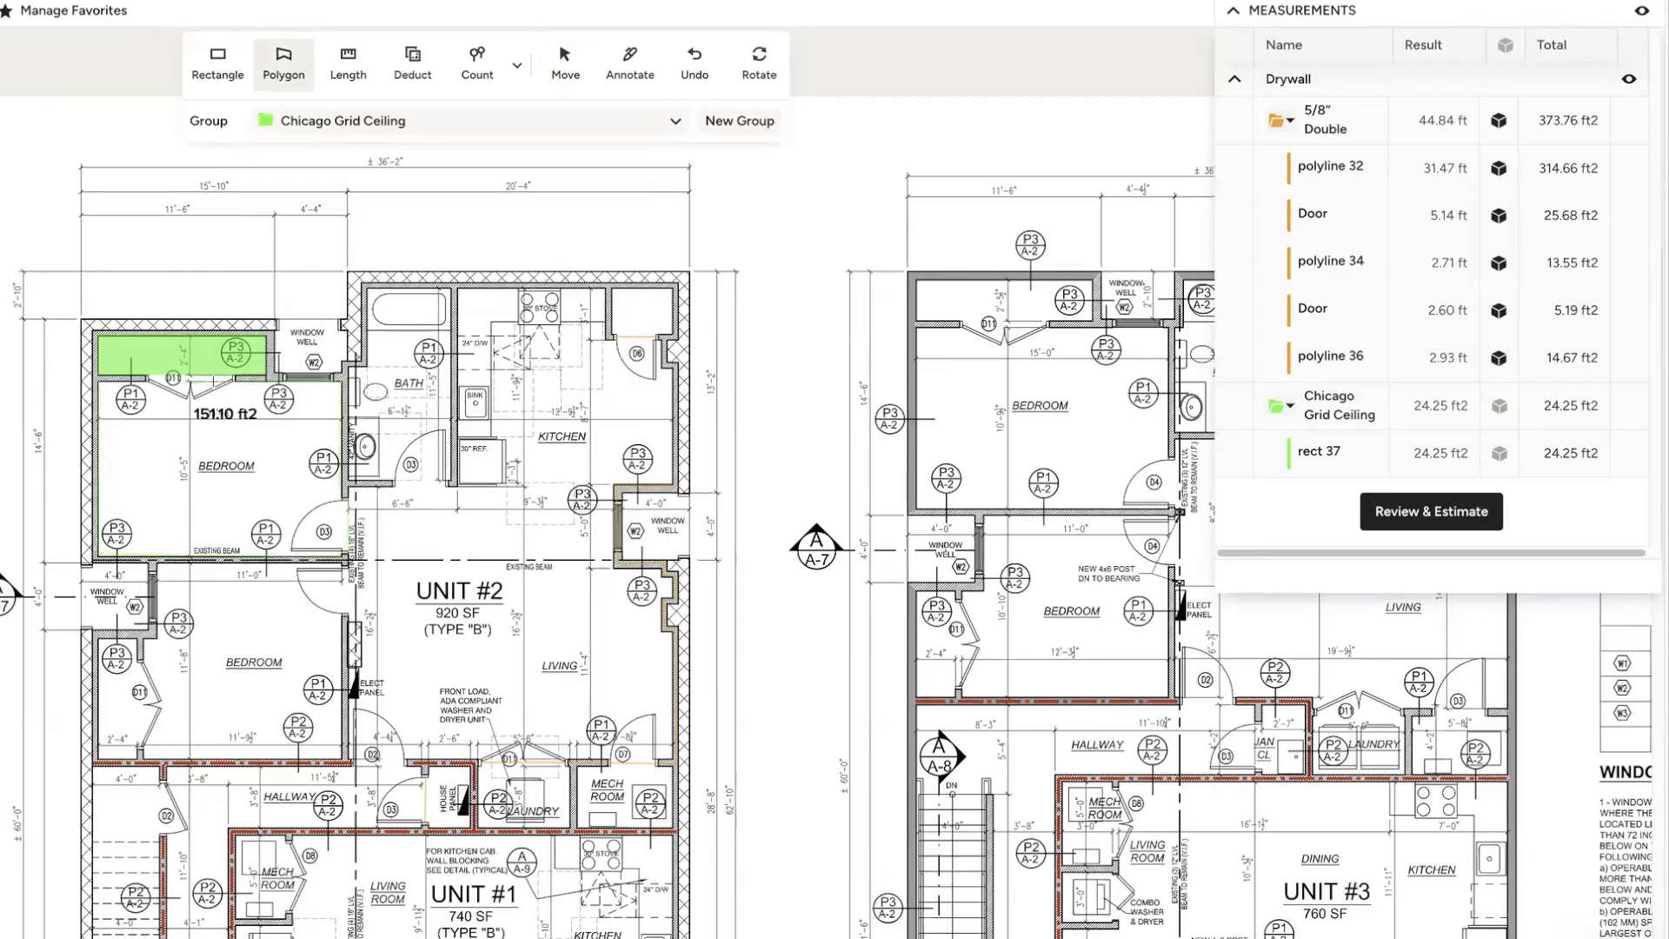
click(100, 384)
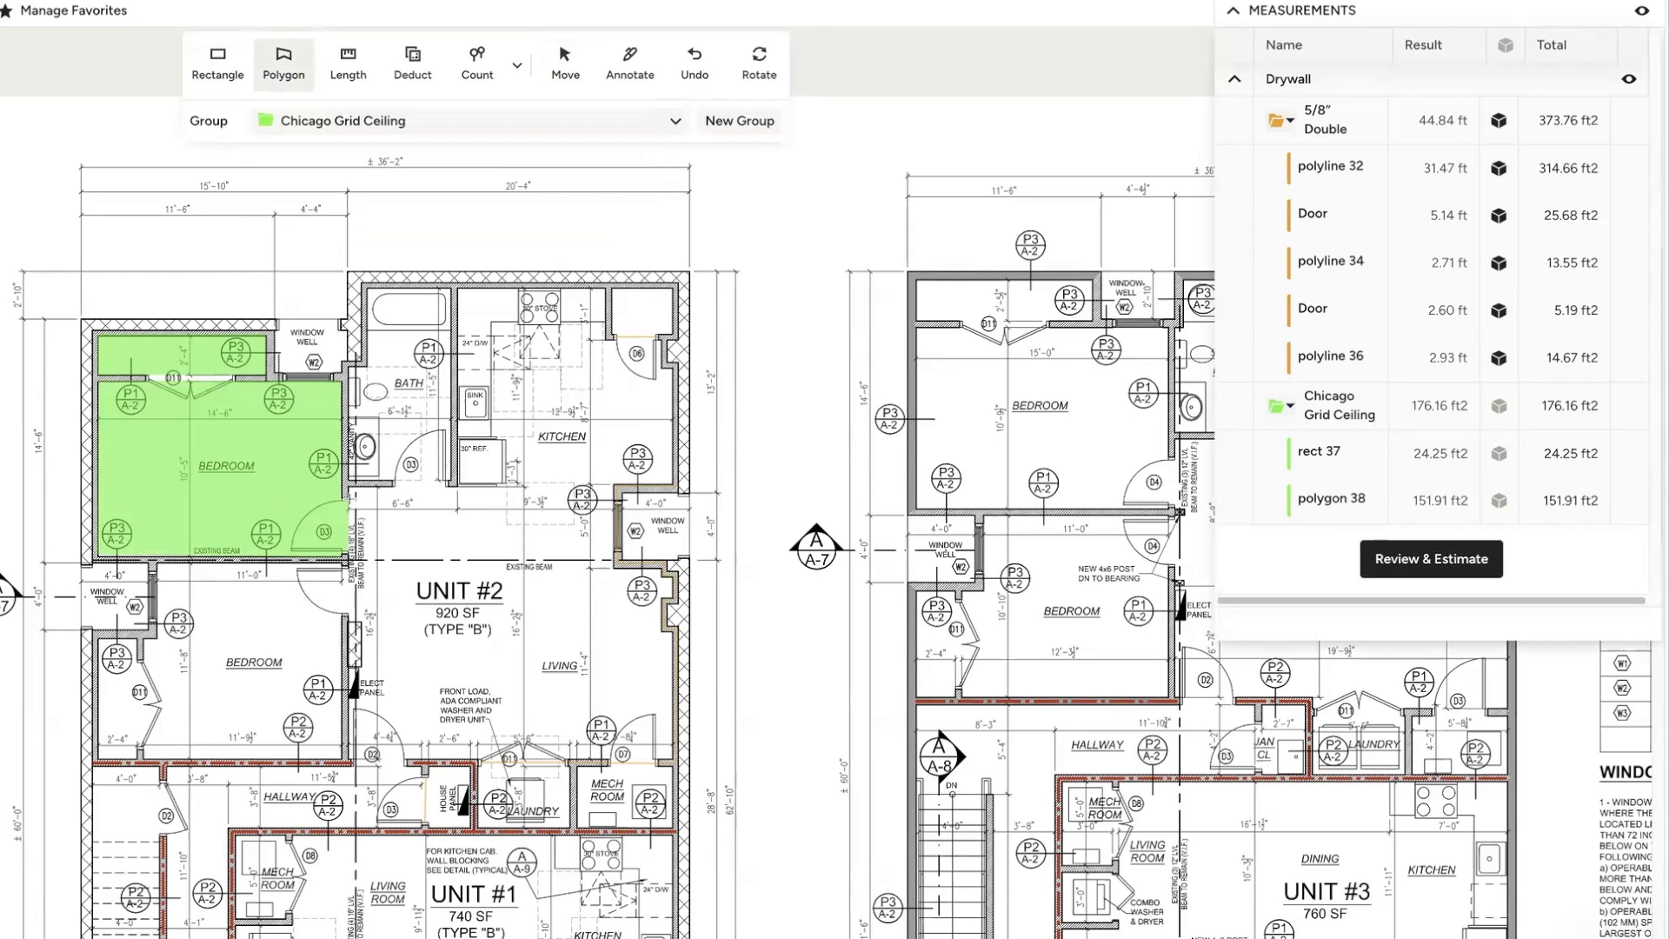
click(615, 486)
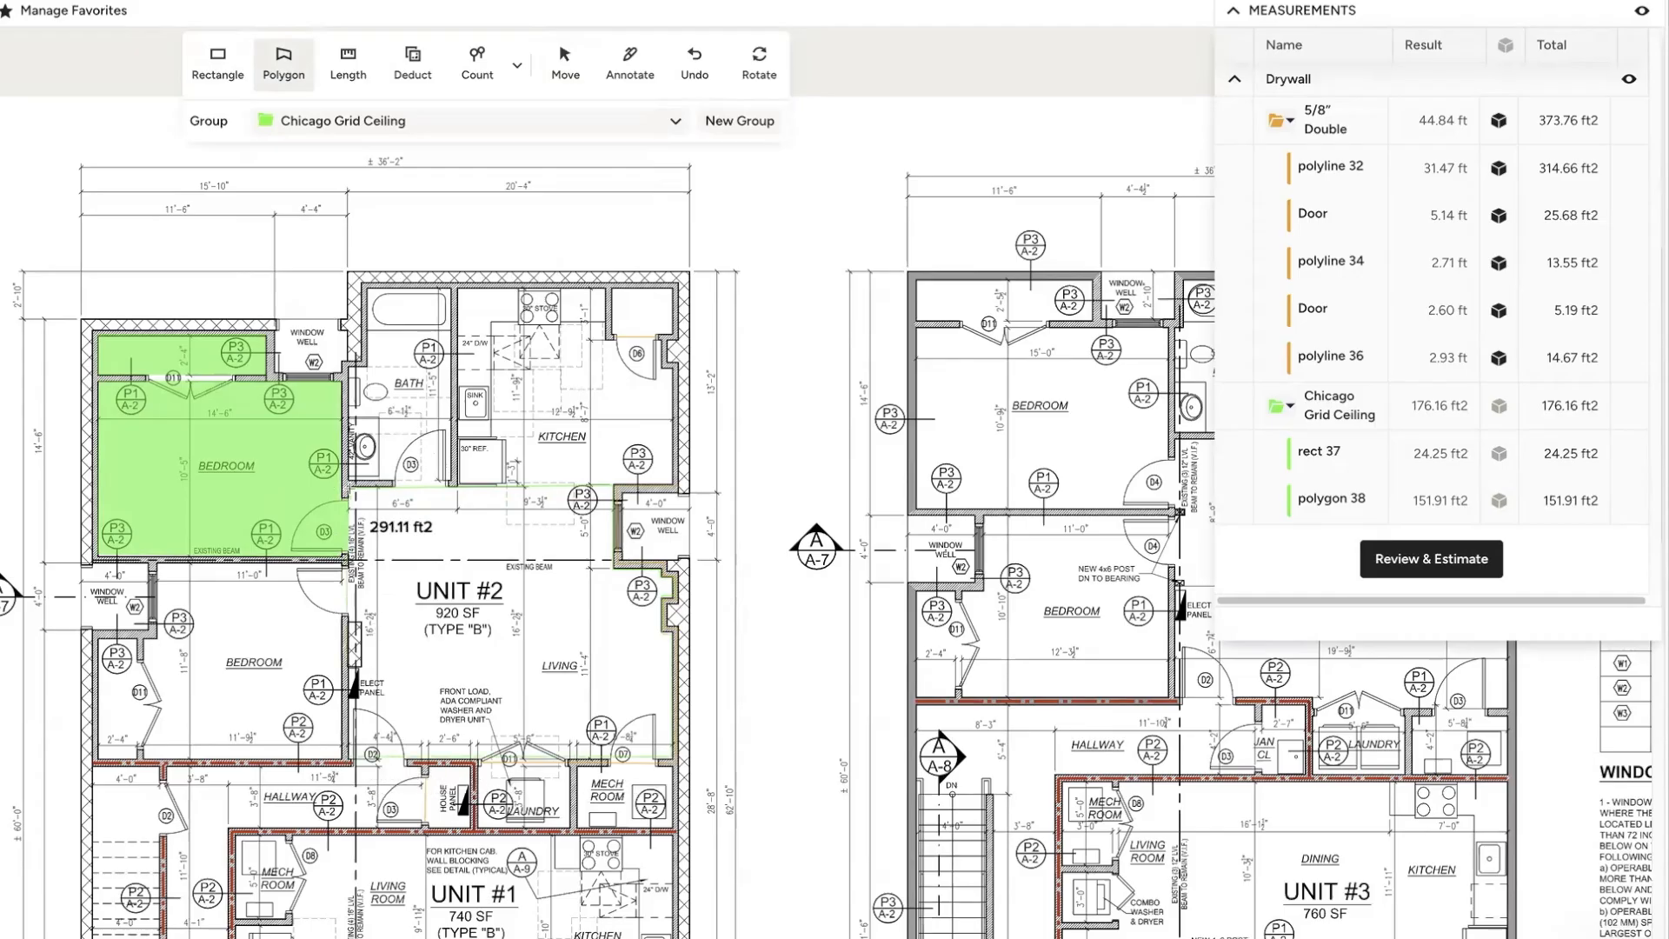
click(349, 486)
- Start a count measurement assigned to the uncategorized Corner Beads group
click(413, 61)
click(494, 92)
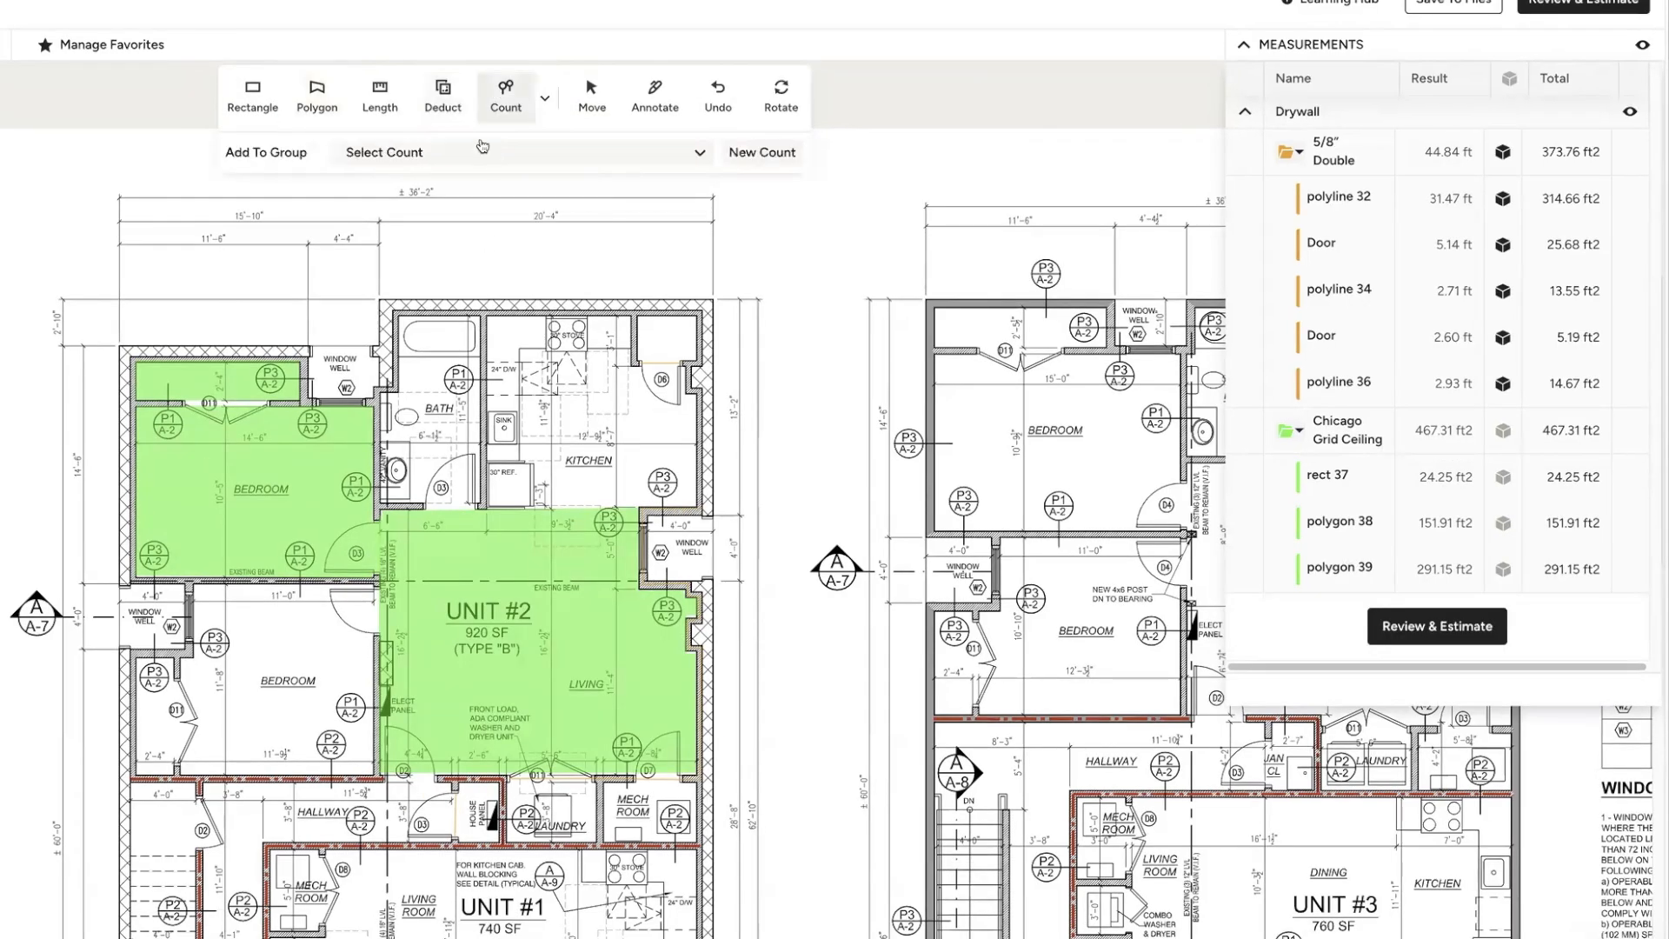
click(516, 161)
click(467, 228)
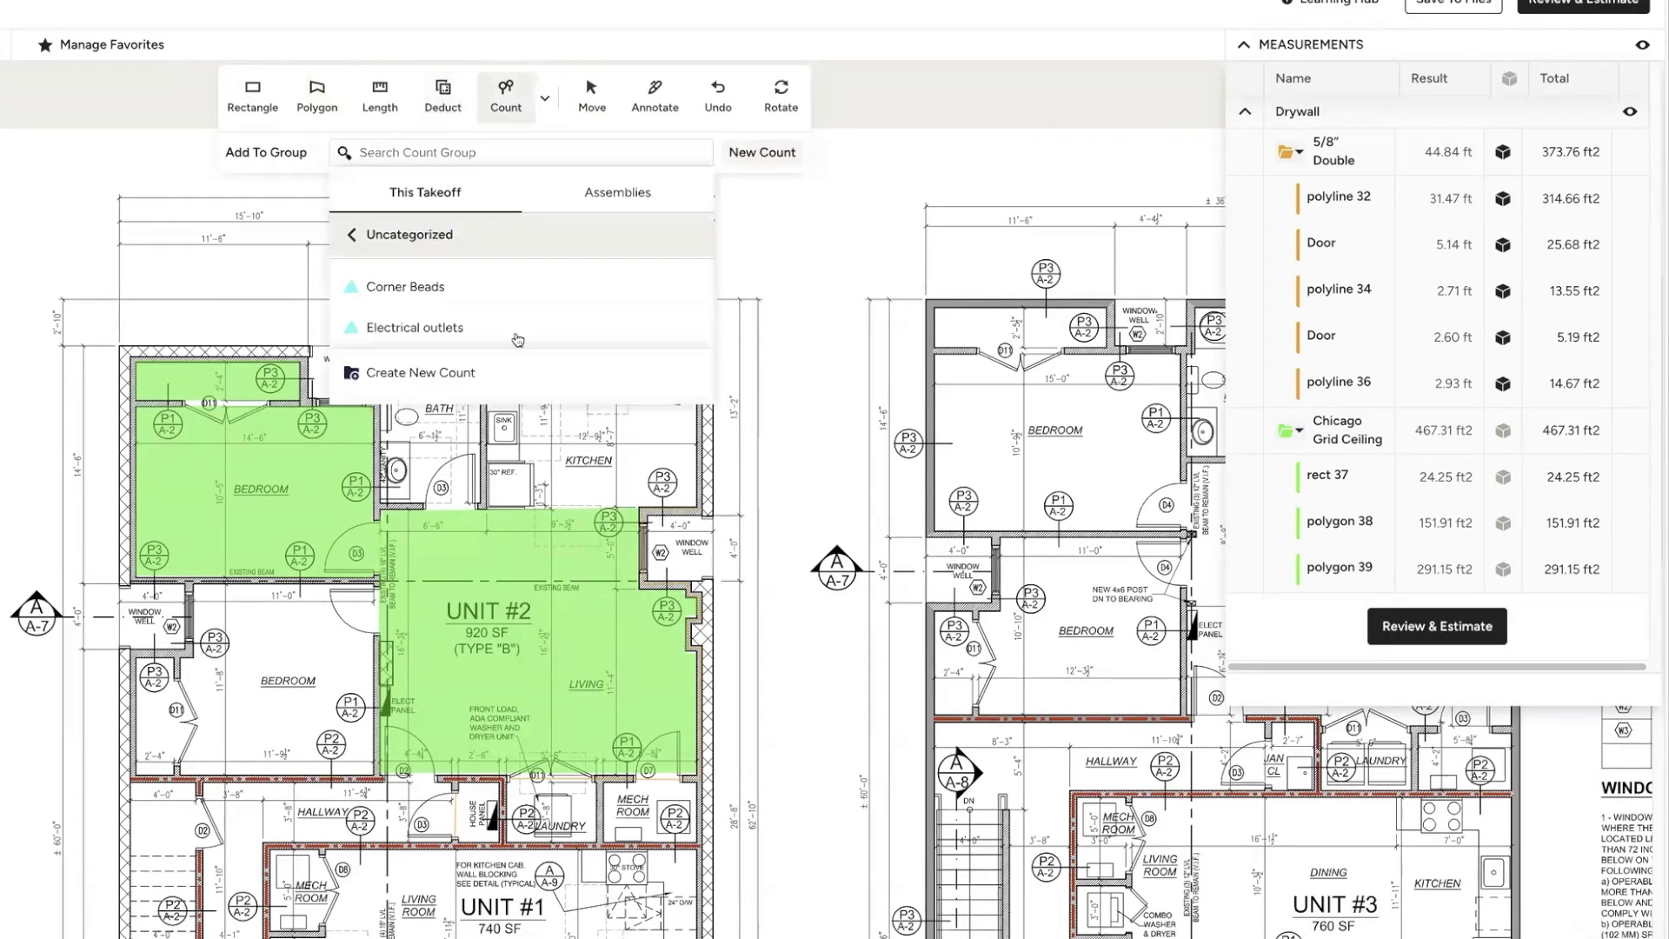
click(388, 292)
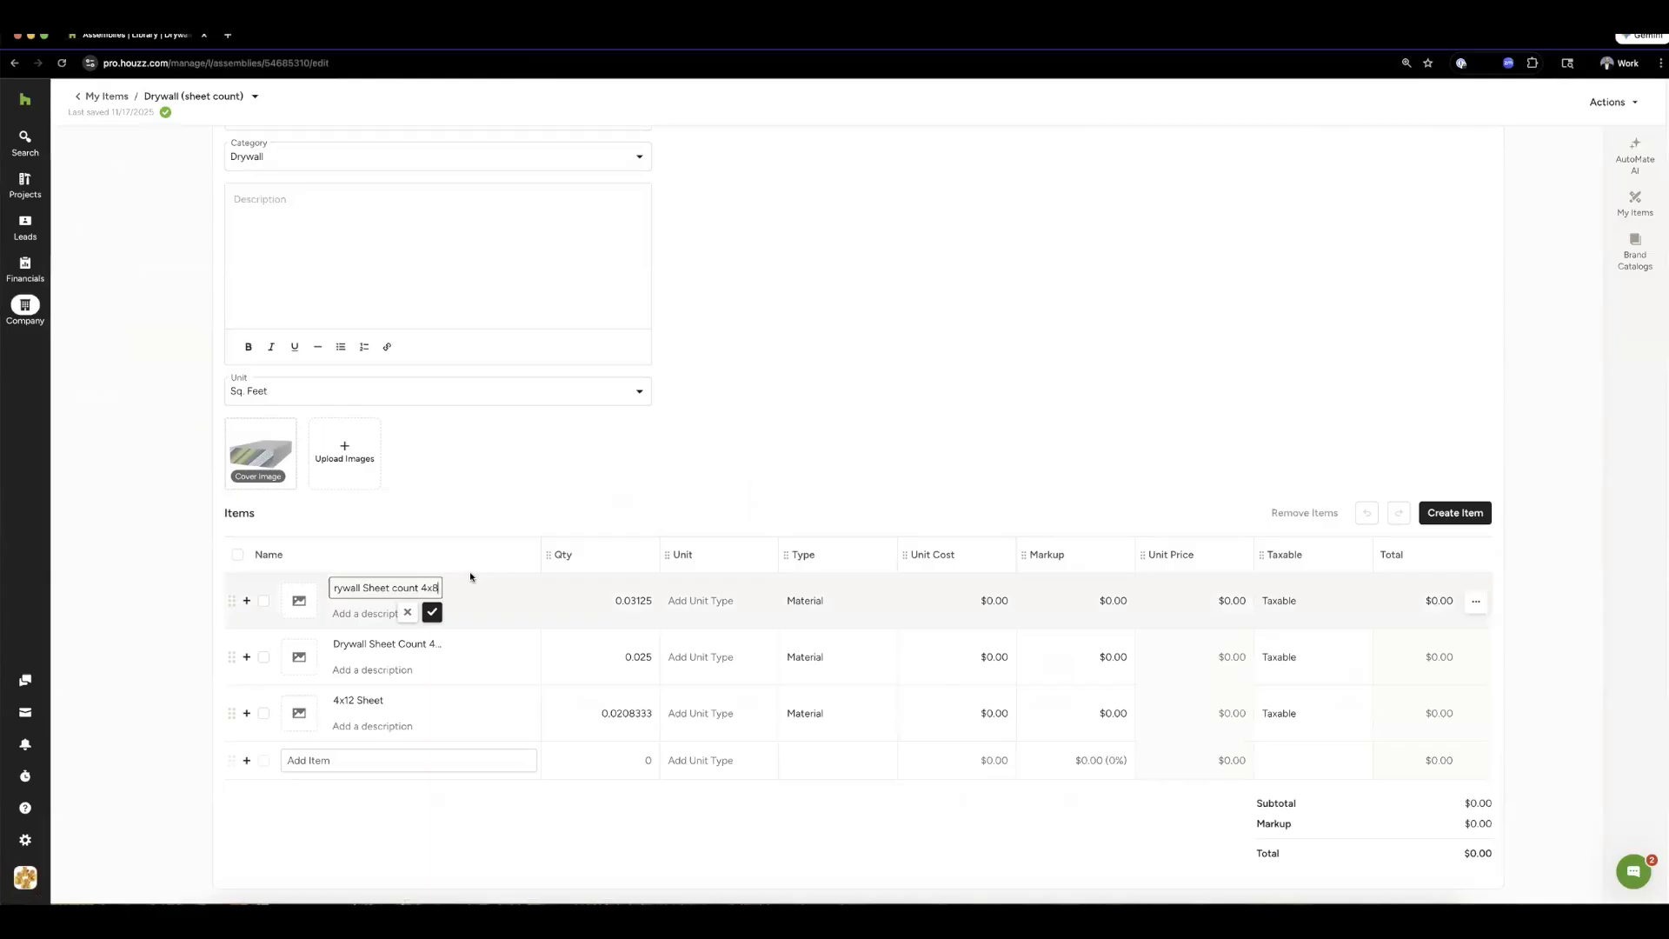
- Switch to the Calculator and enter 4 × 8 to work out the area of a drywall sheet
key(super+space)
text(calc)
key(Return)
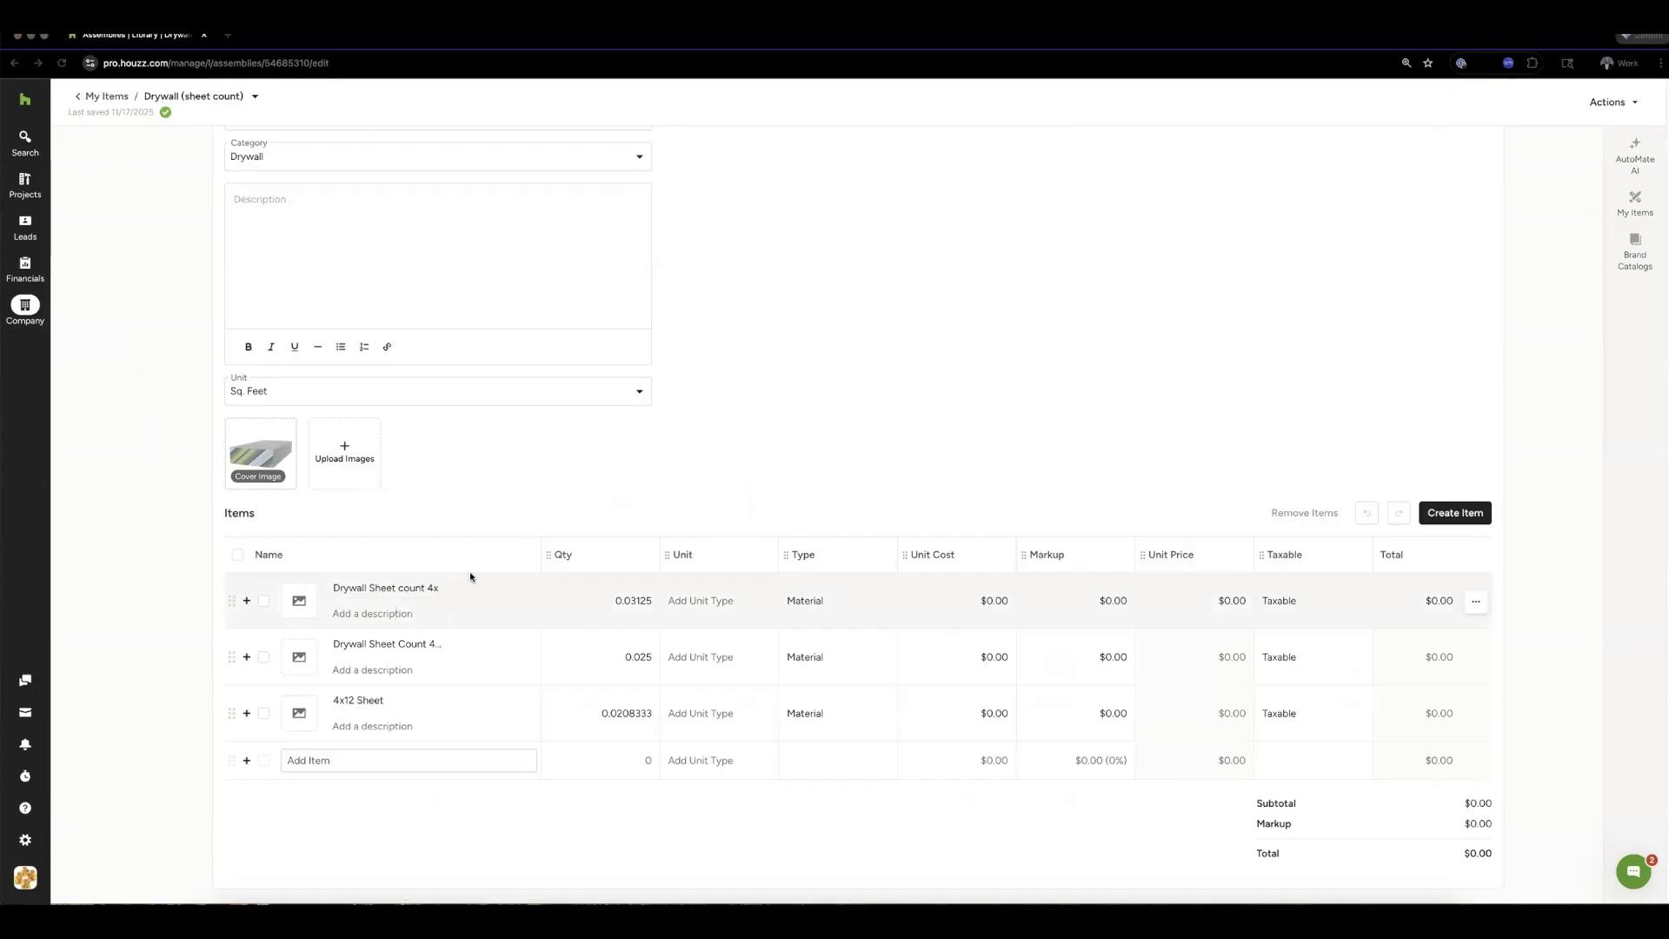
click(989, 318)
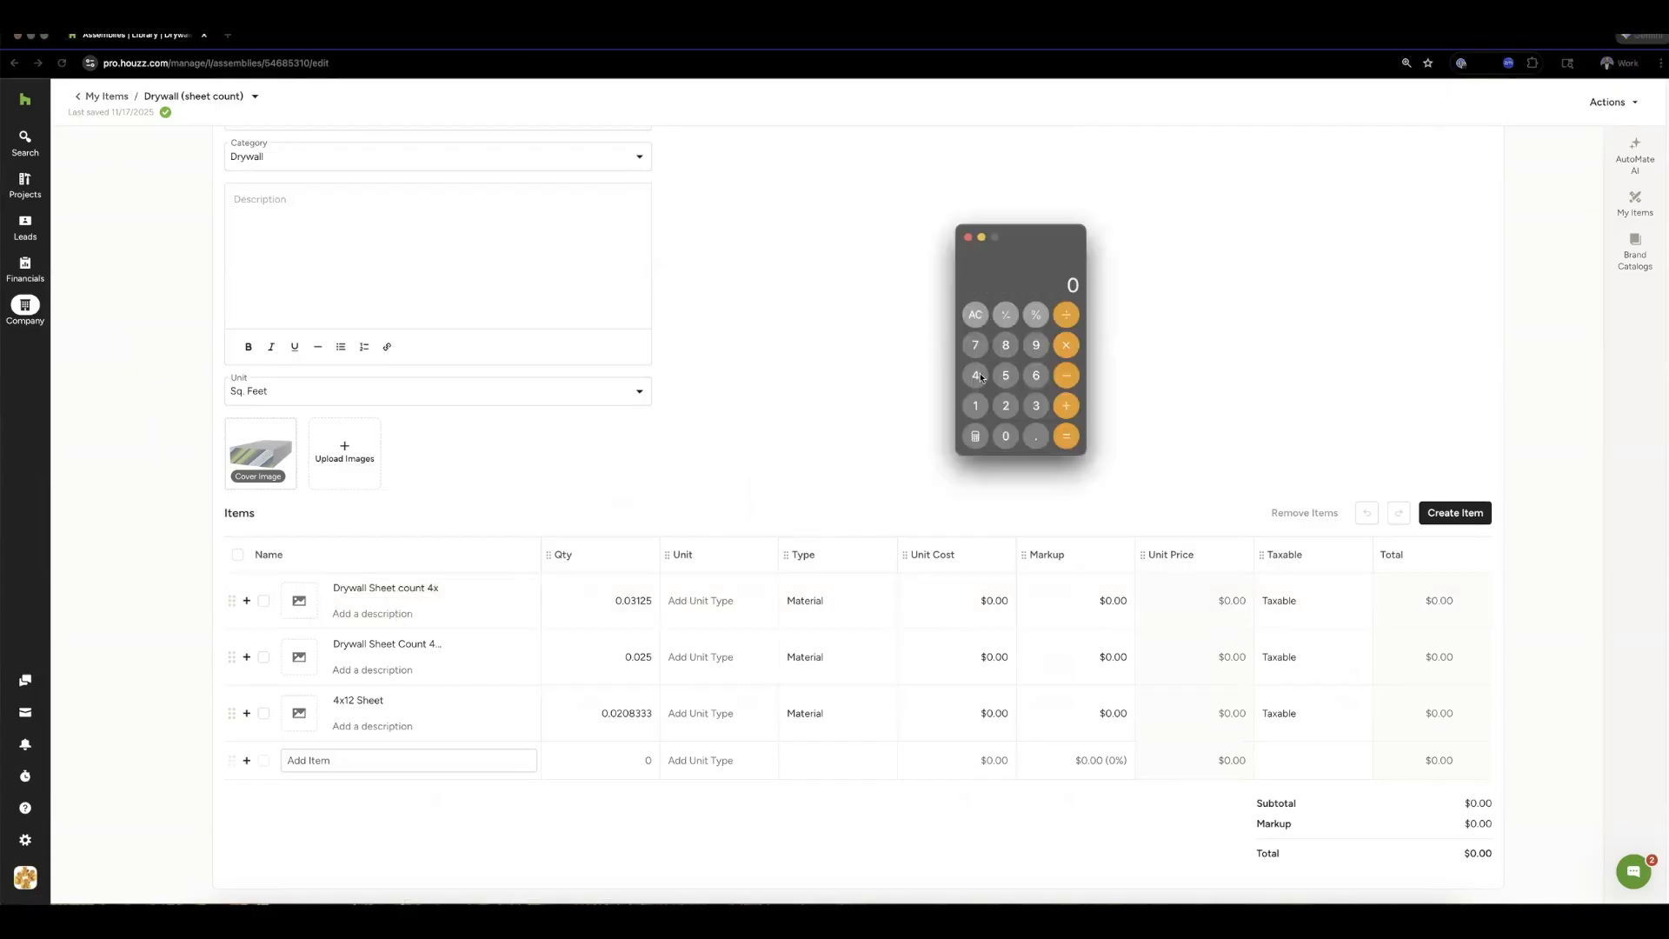
click(1066, 346)
click(1006, 345)
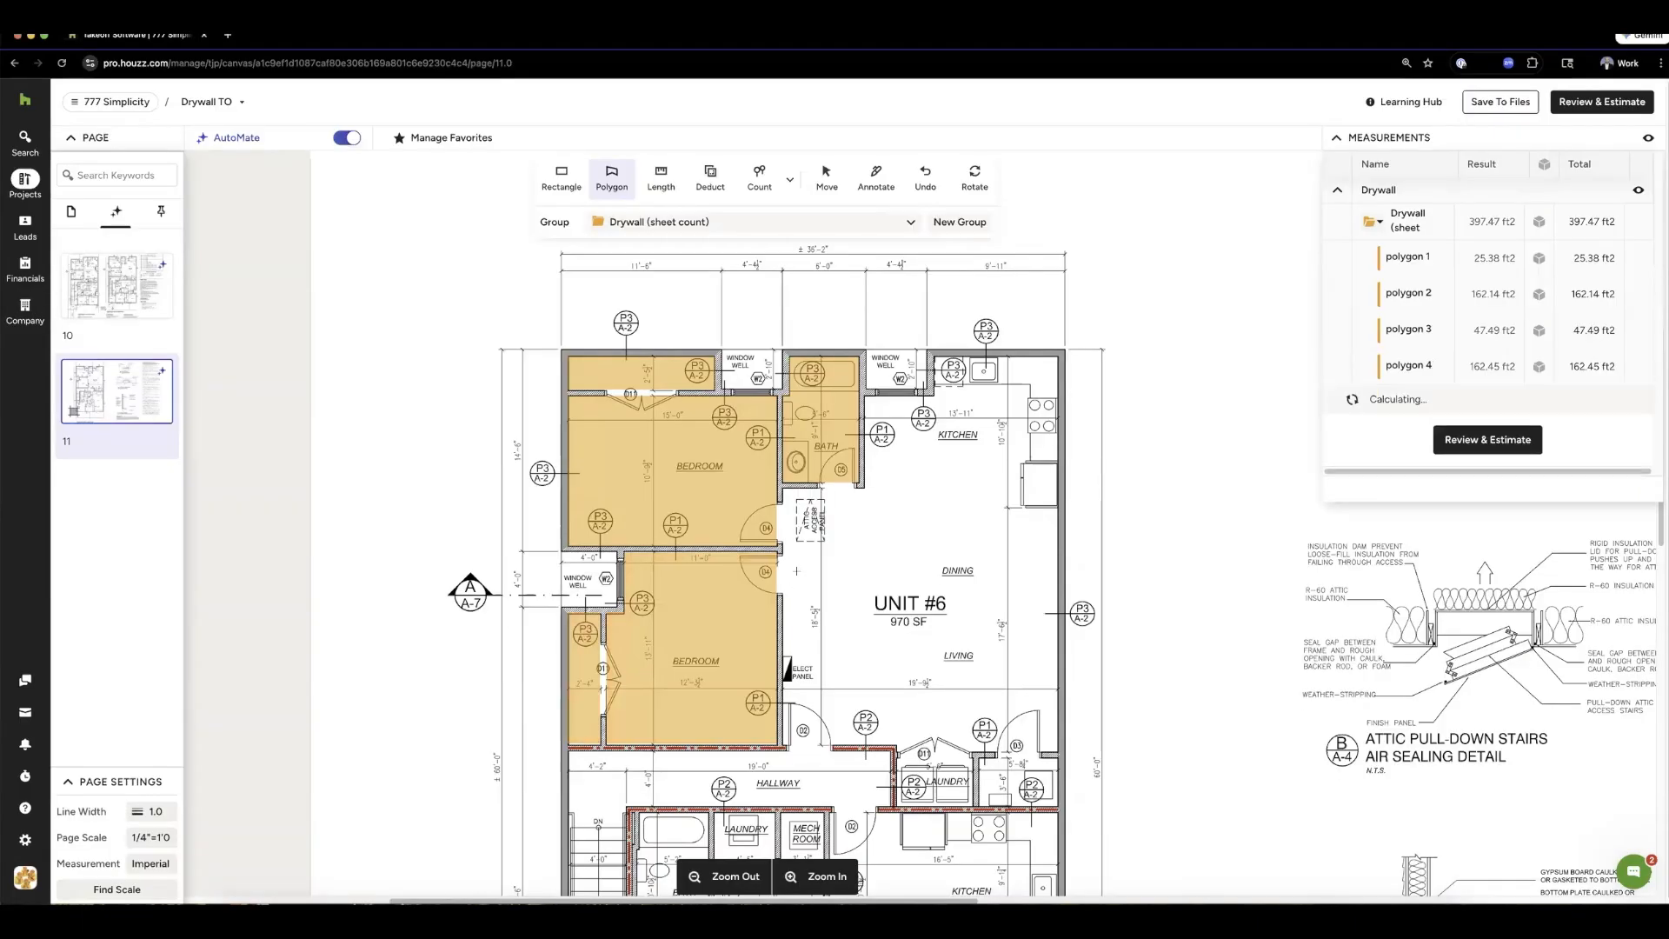
- Use AutoMate to measure Unit #6's open living area, laundry and adjacent closet, plus Unit #5's living area, in the Drywall (sheet count) group
click(796, 570)
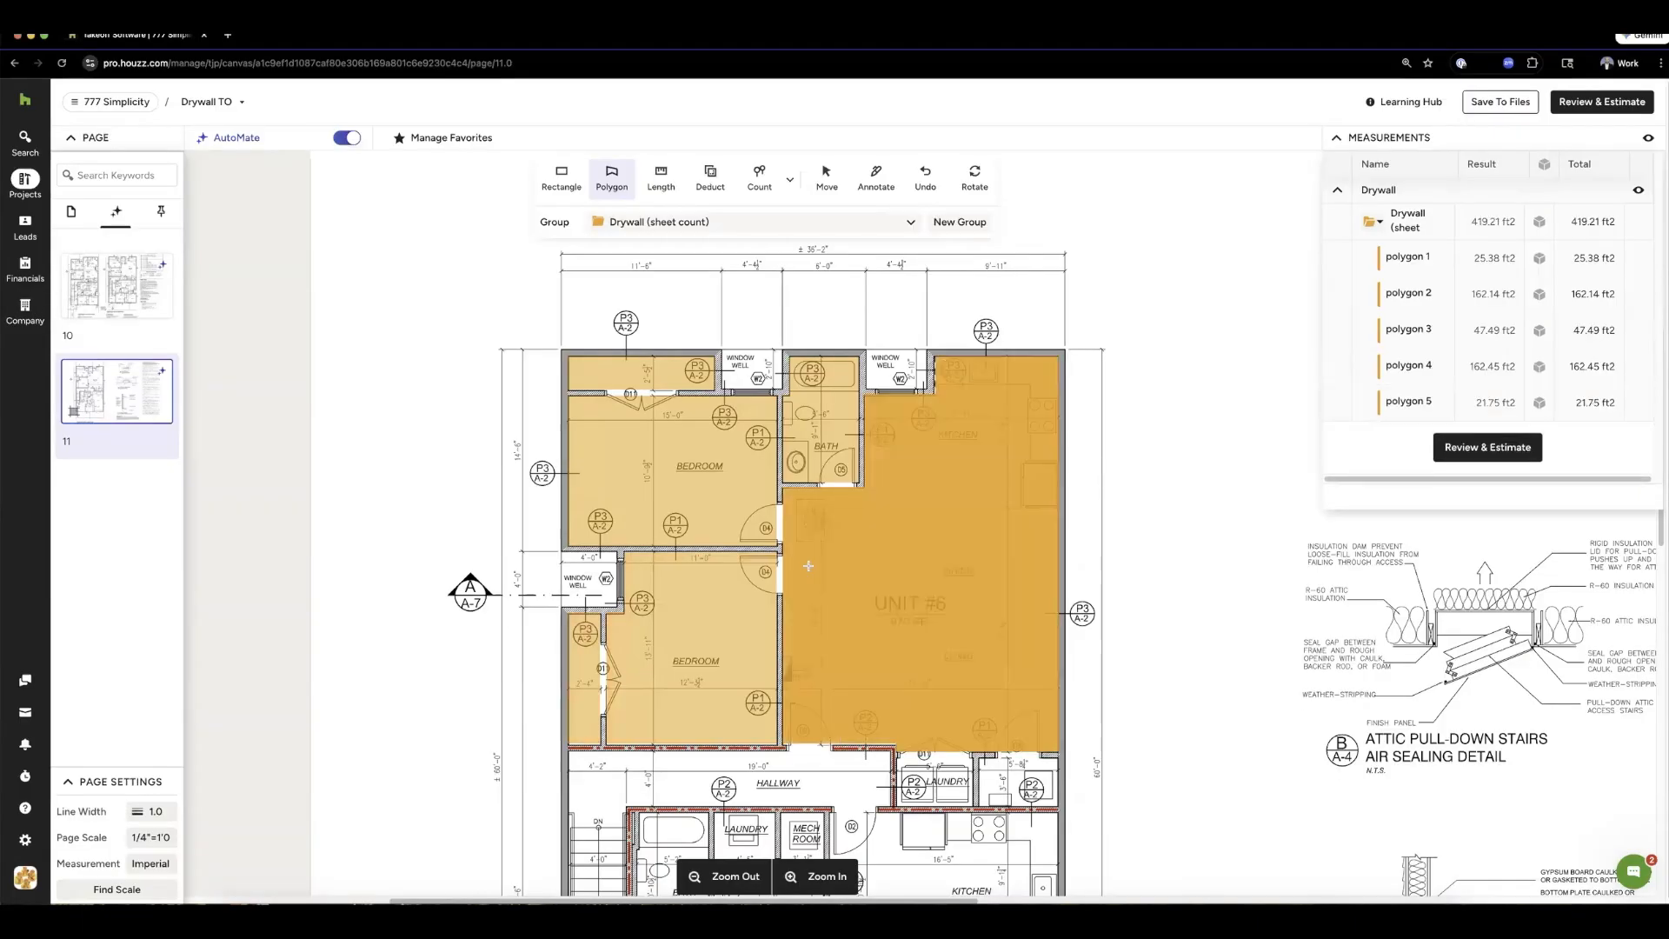
scroll(796, 570, down, 5)
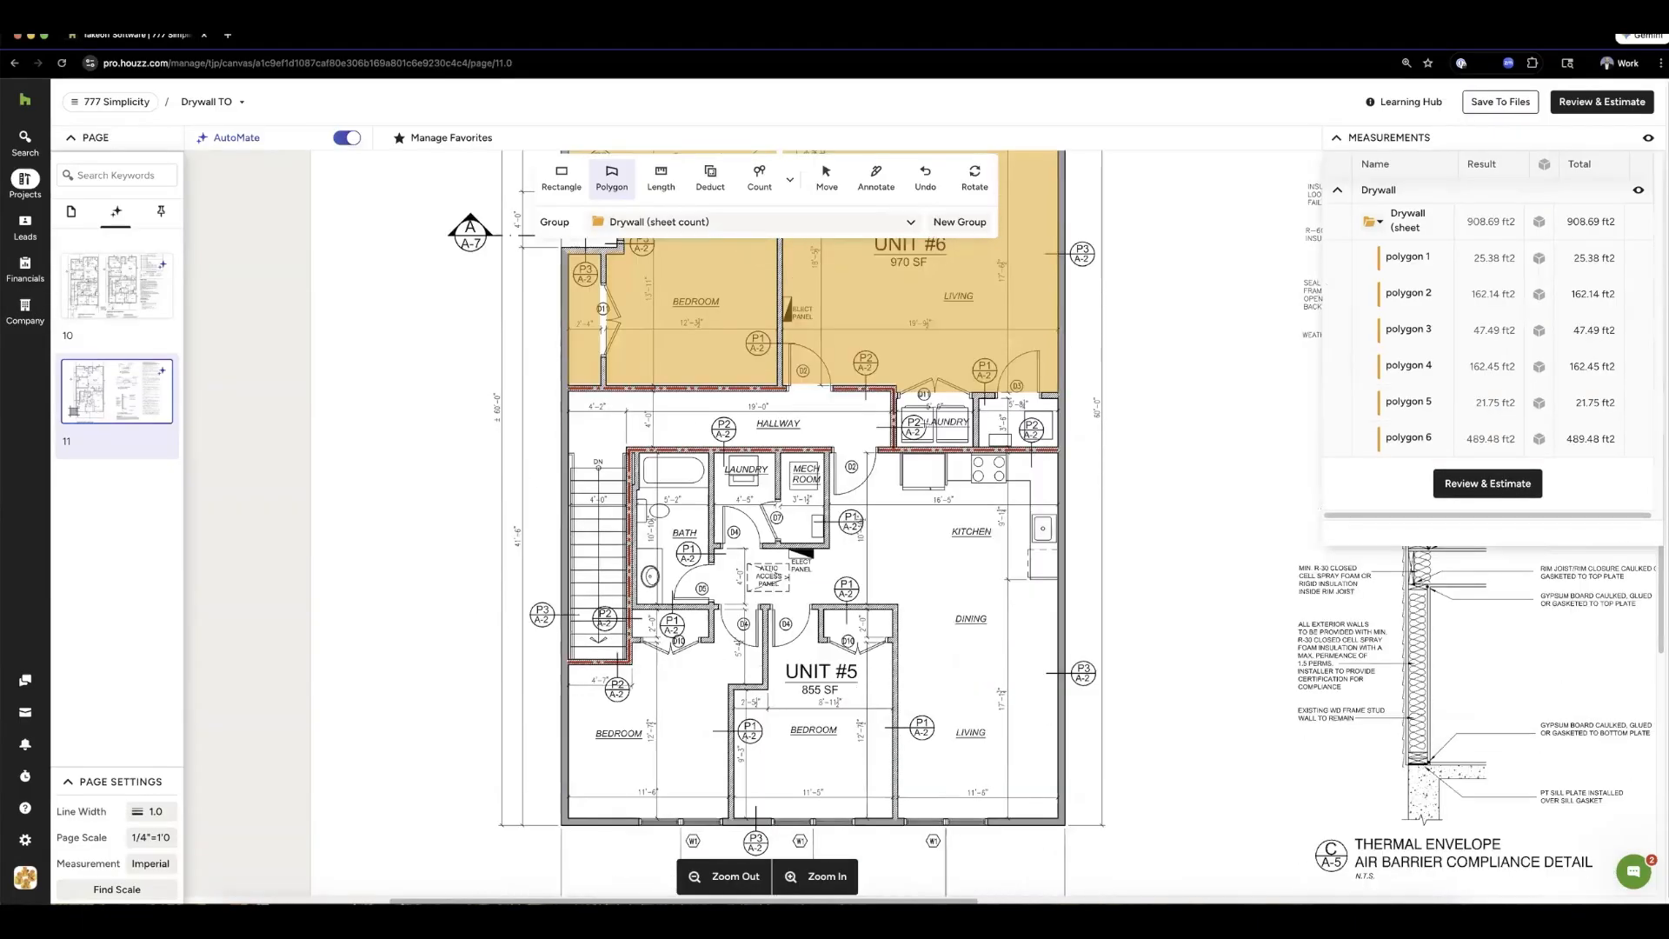
click(934, 422)
click(1020, 422)
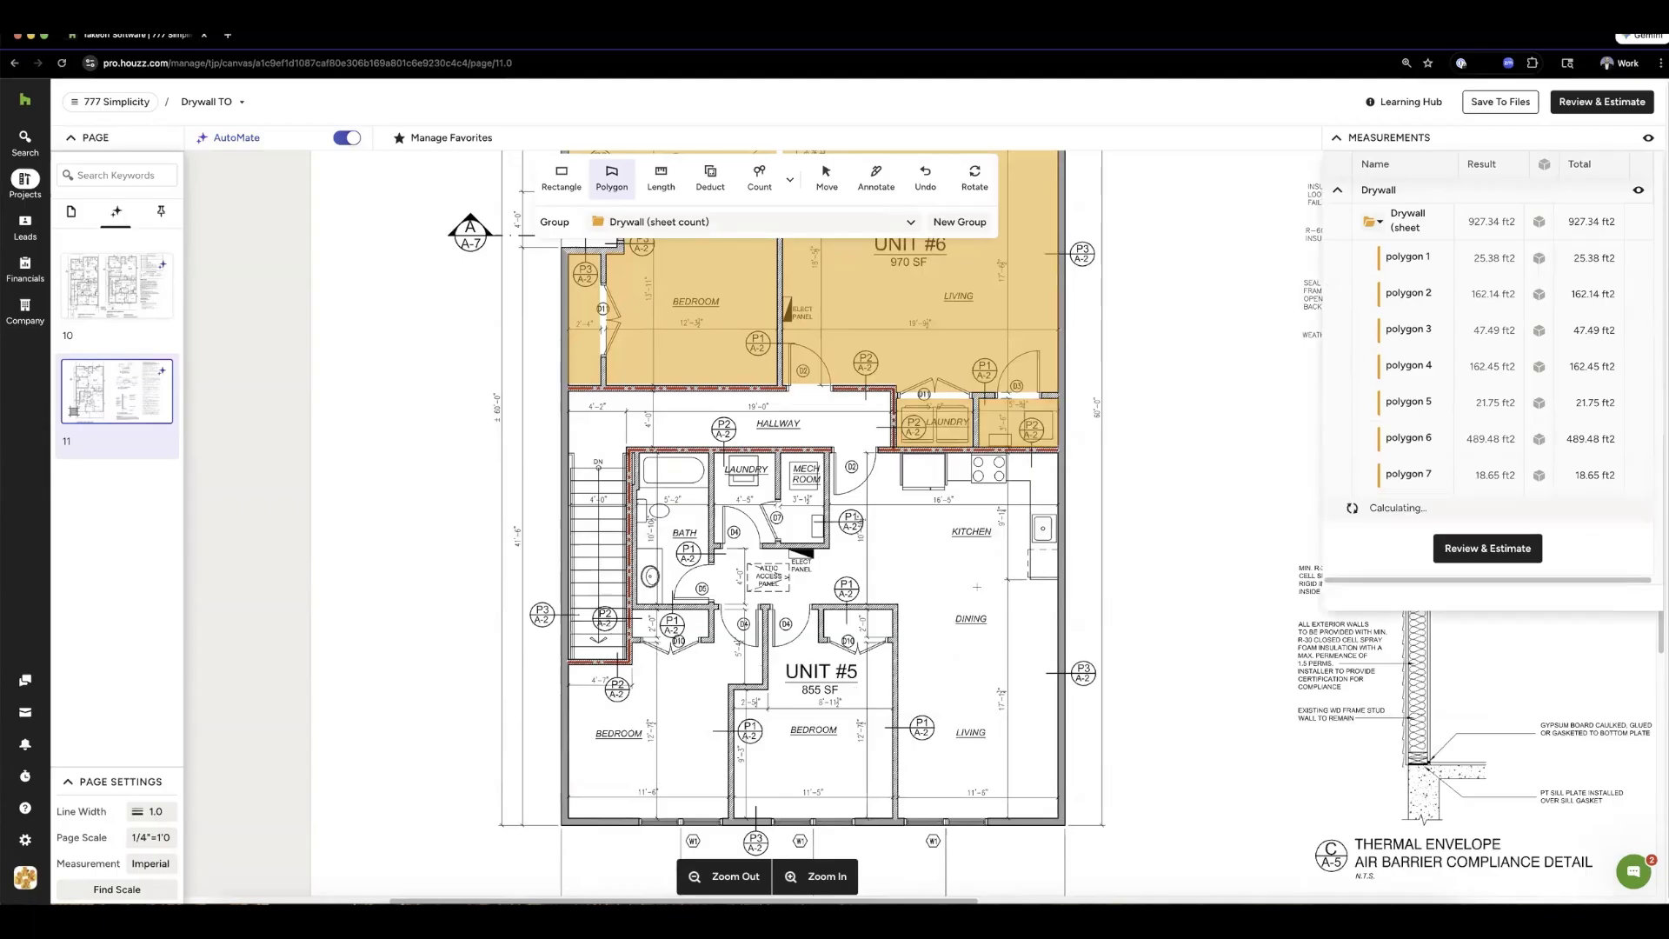
click(974, 586)
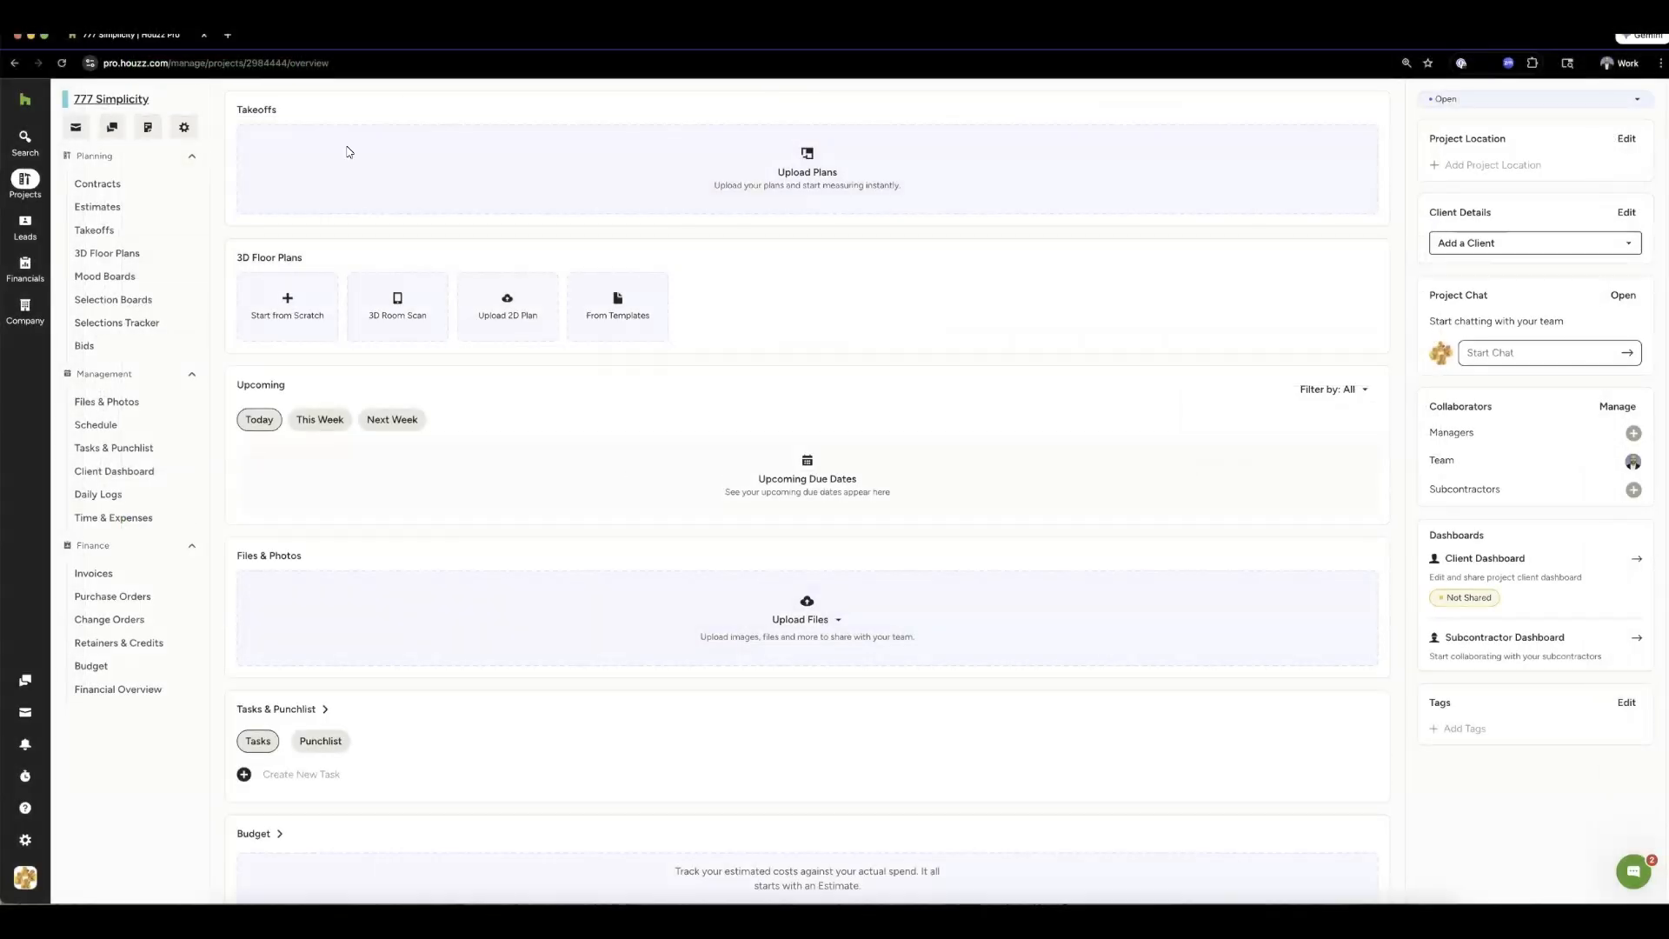
- Create a takeoff in the 777 Simplicity project by uploading the Drywall TO plan file
click(781, 173)
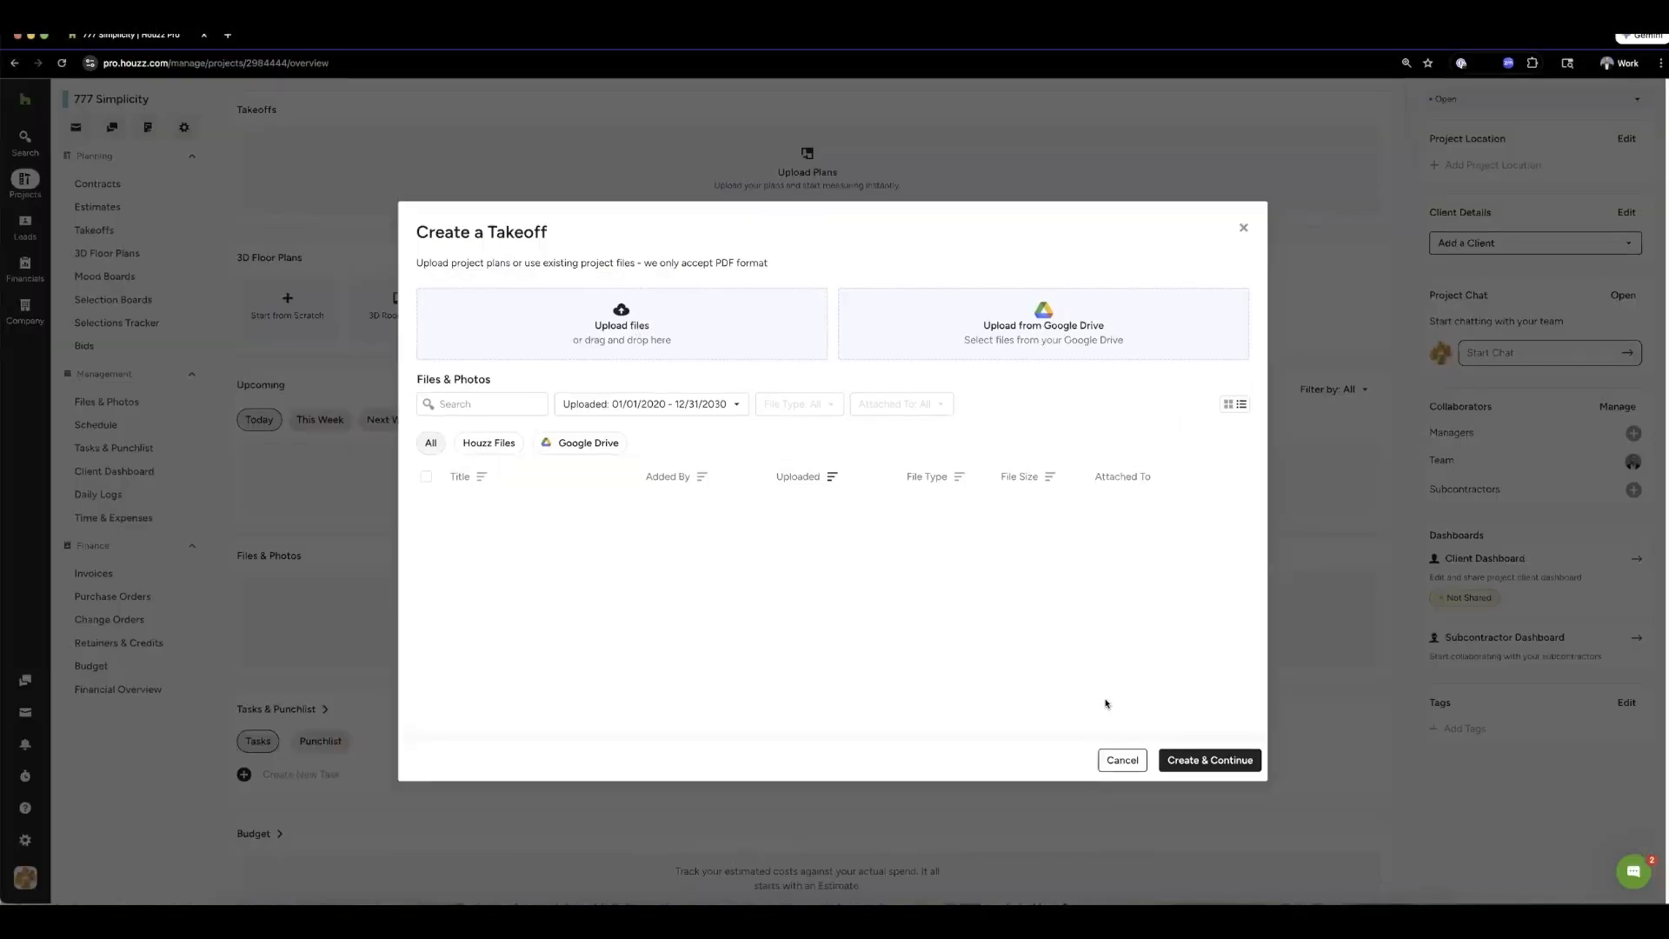
click(991, 899)
drag(998, 808, 627, 339)
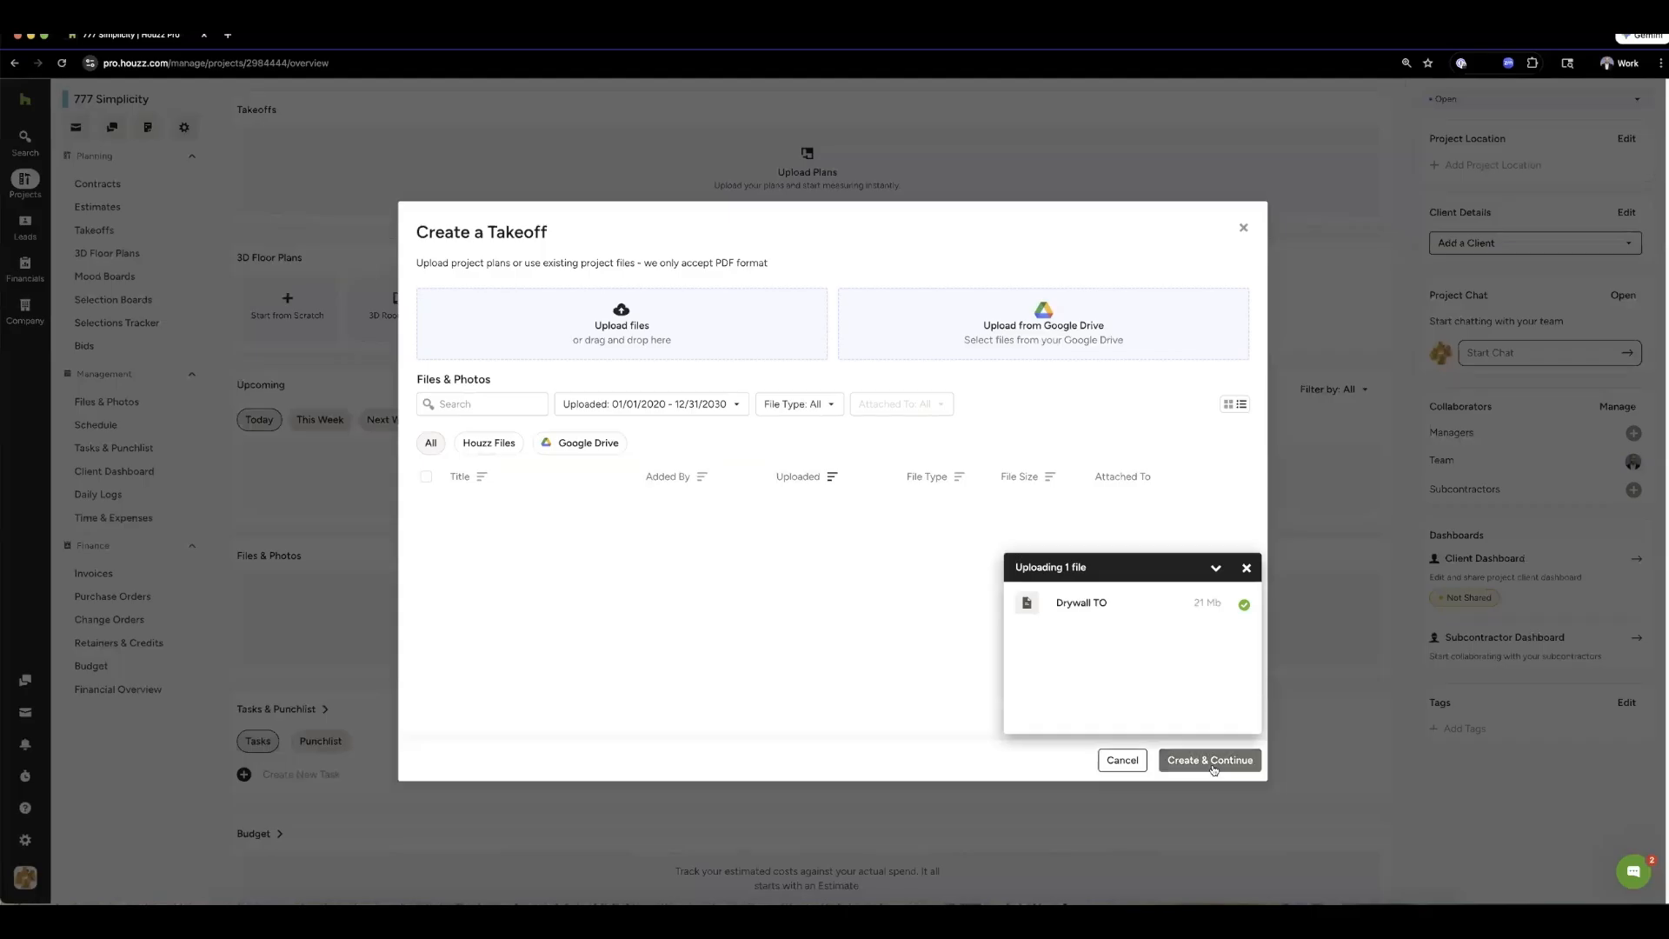
click(1209, 762)
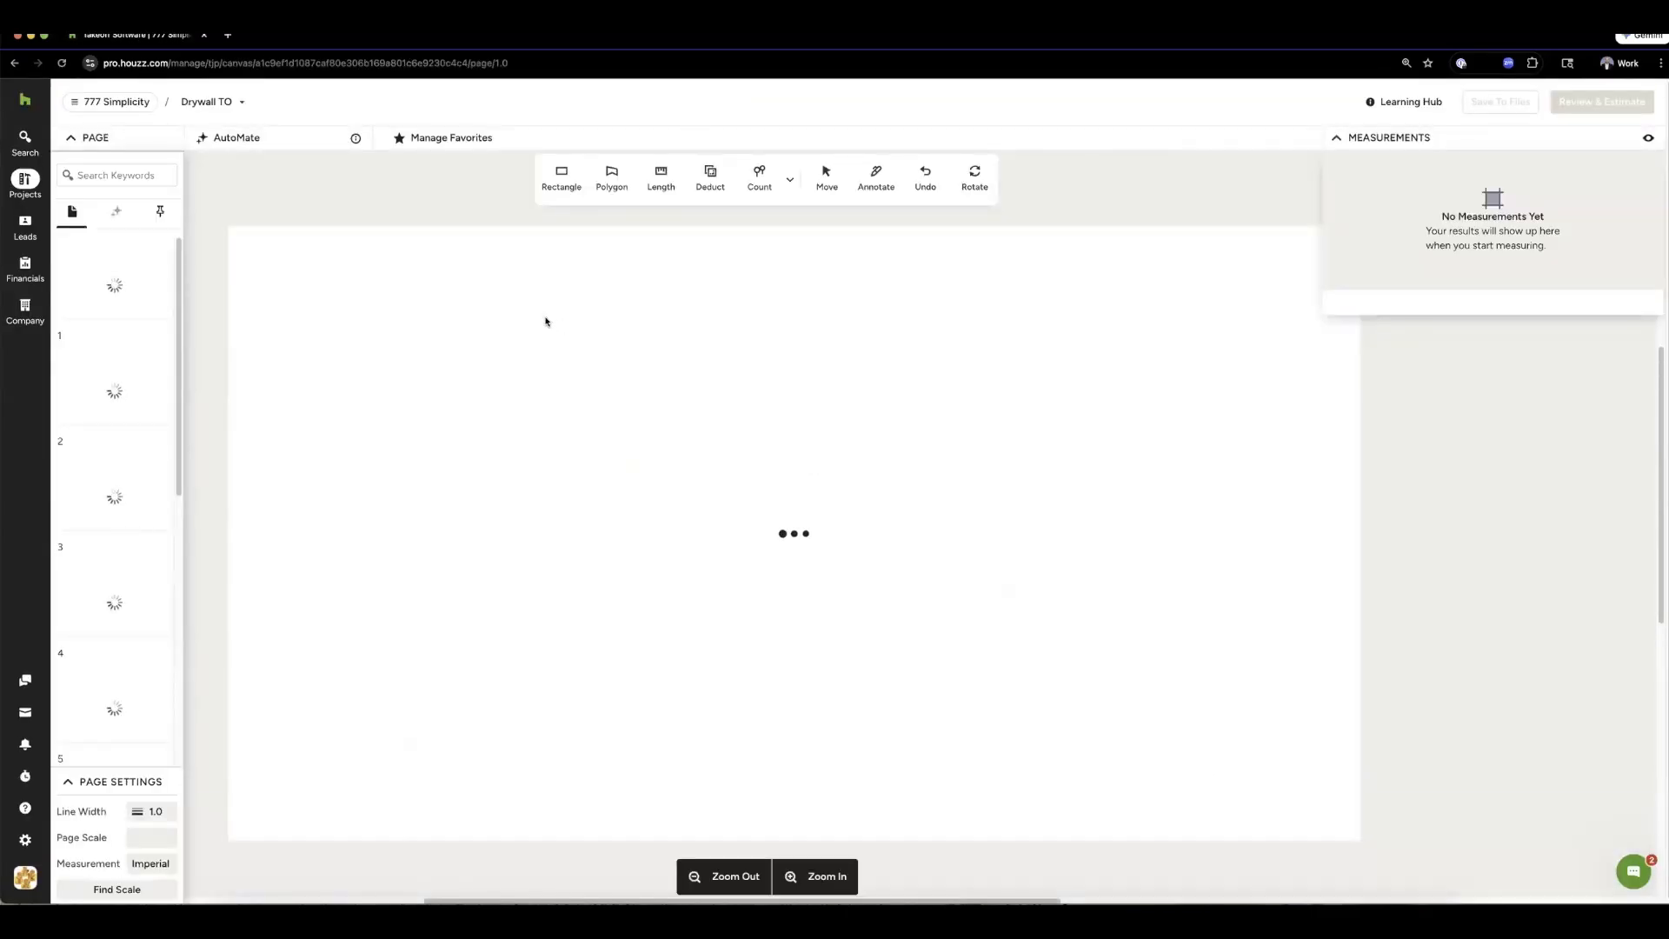
- Open page 10 of the Drywall TO takeoff in the 548 Simplicity project
mouse_move(25, 183)
click(100, 206)
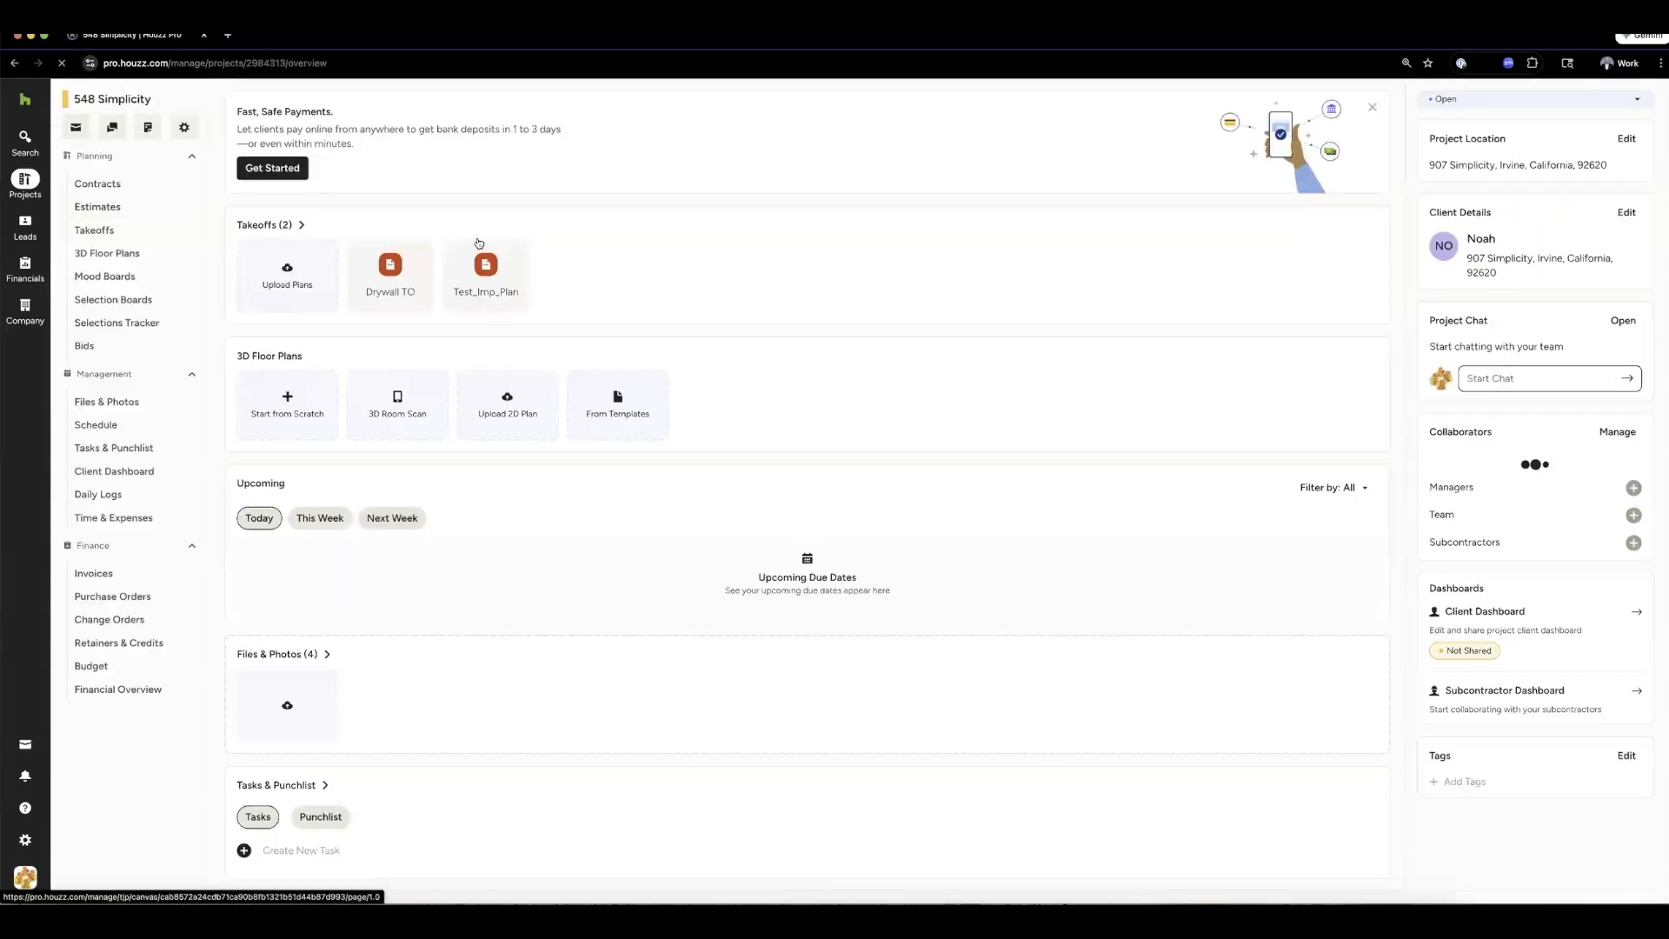
click(391, 271)
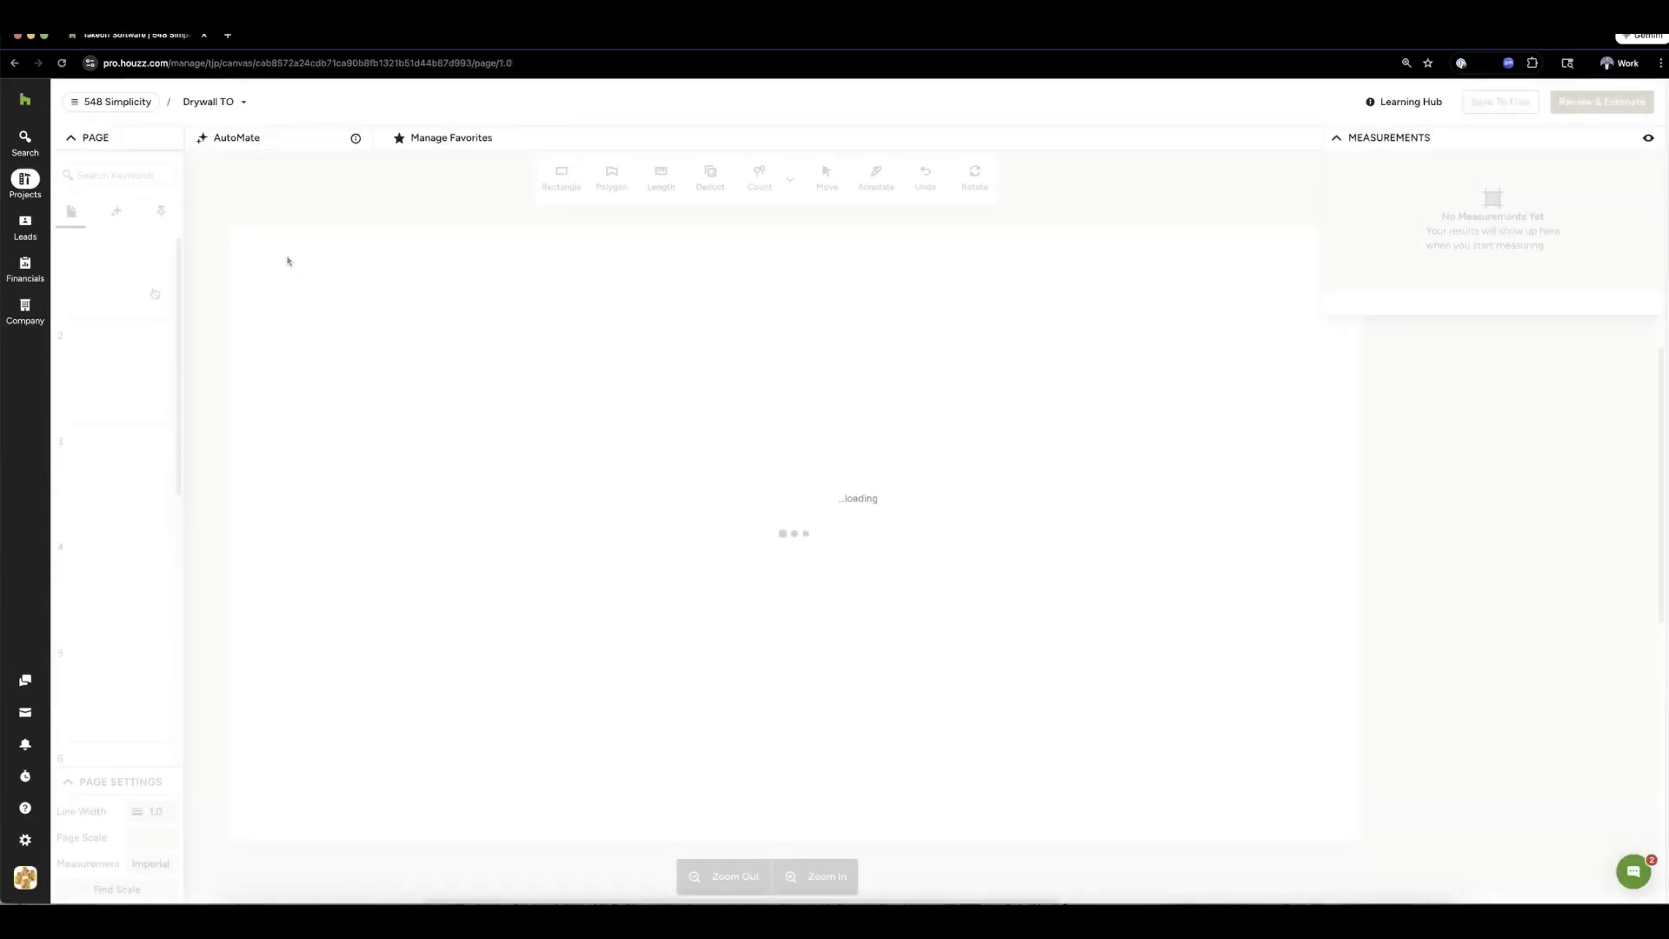
scroll(82, 547, down, 5)
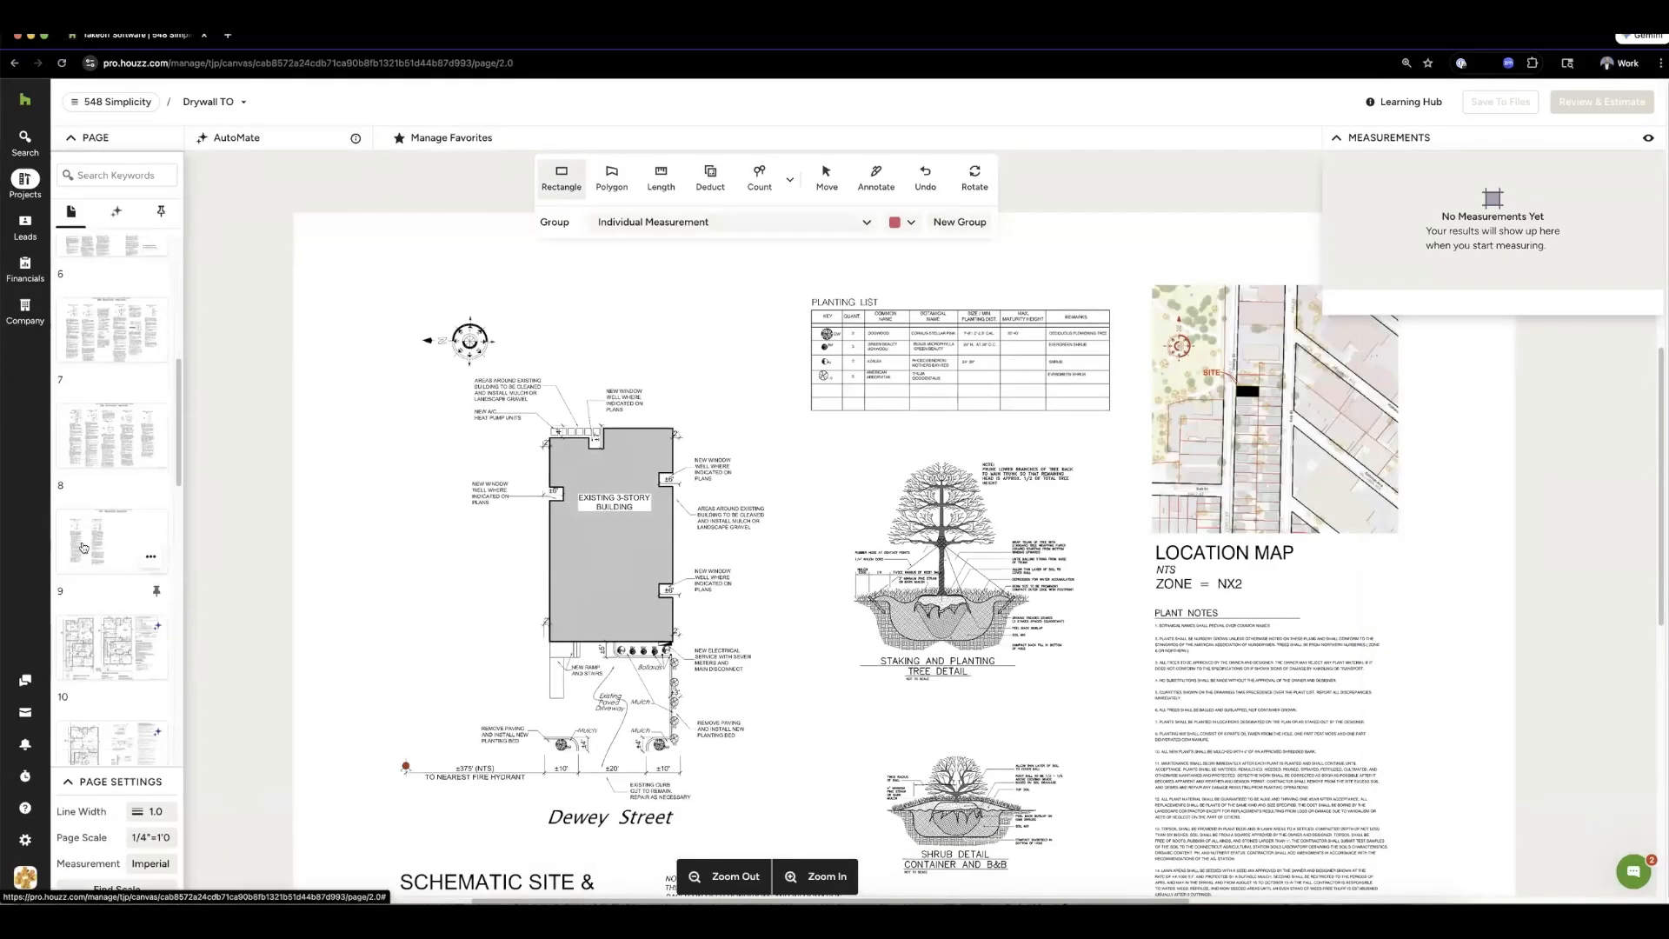
click(115, 345)
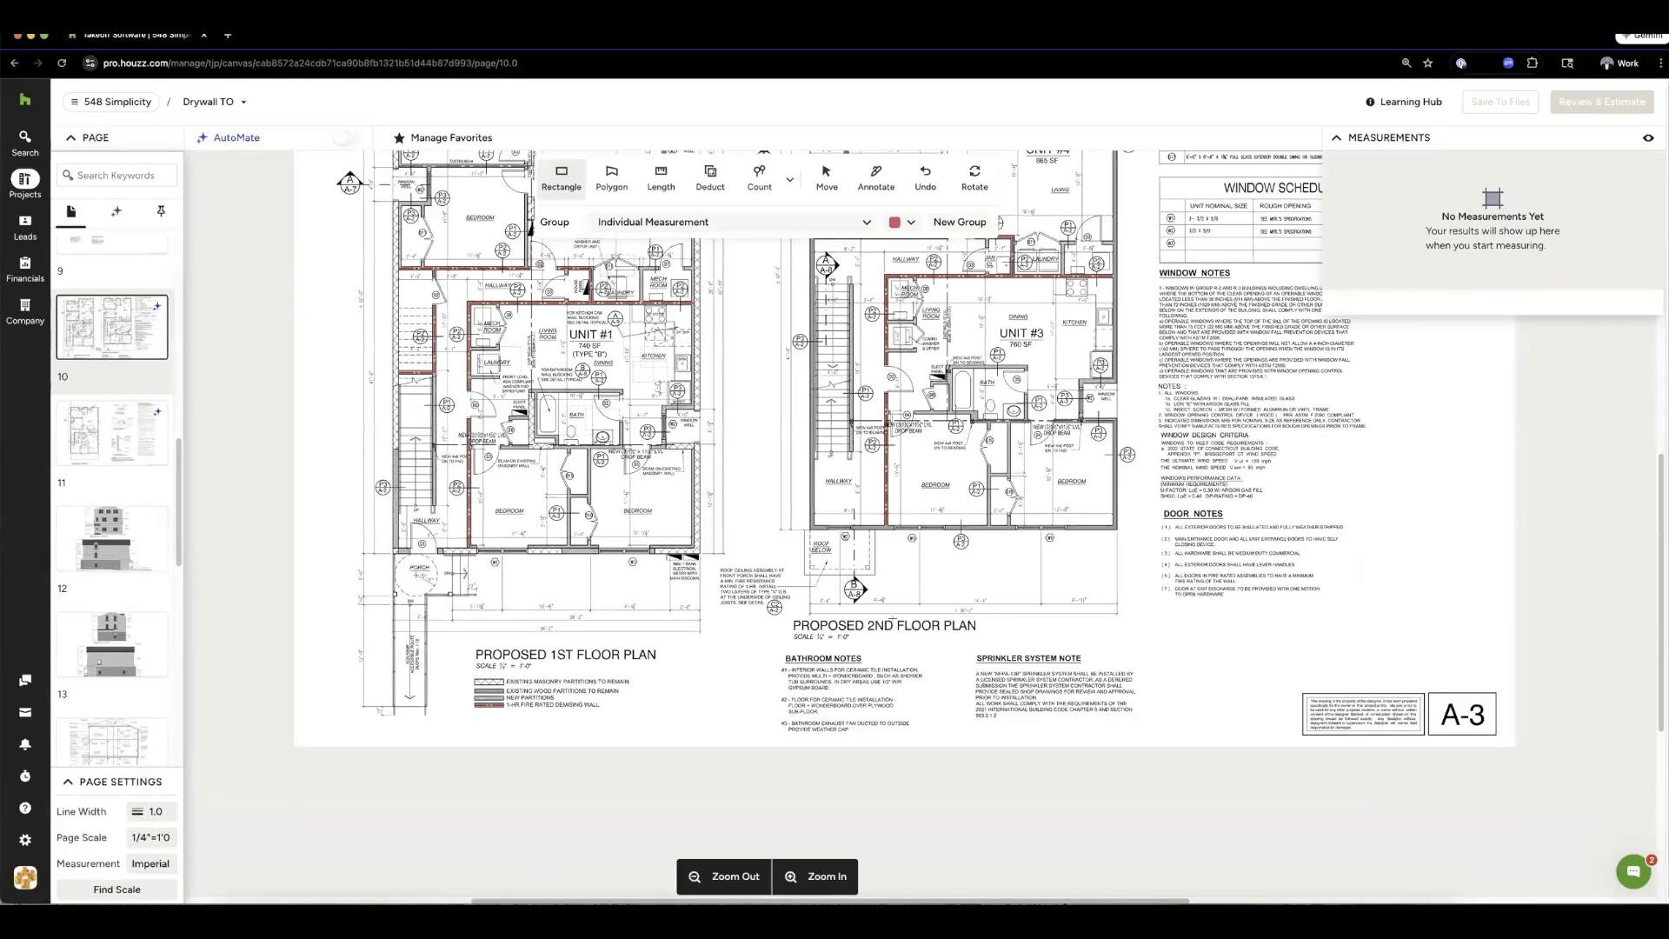
- Examine the floor plan's printed scale and the available page scale and measurement unit options
scroll(876, 622, up, 5)
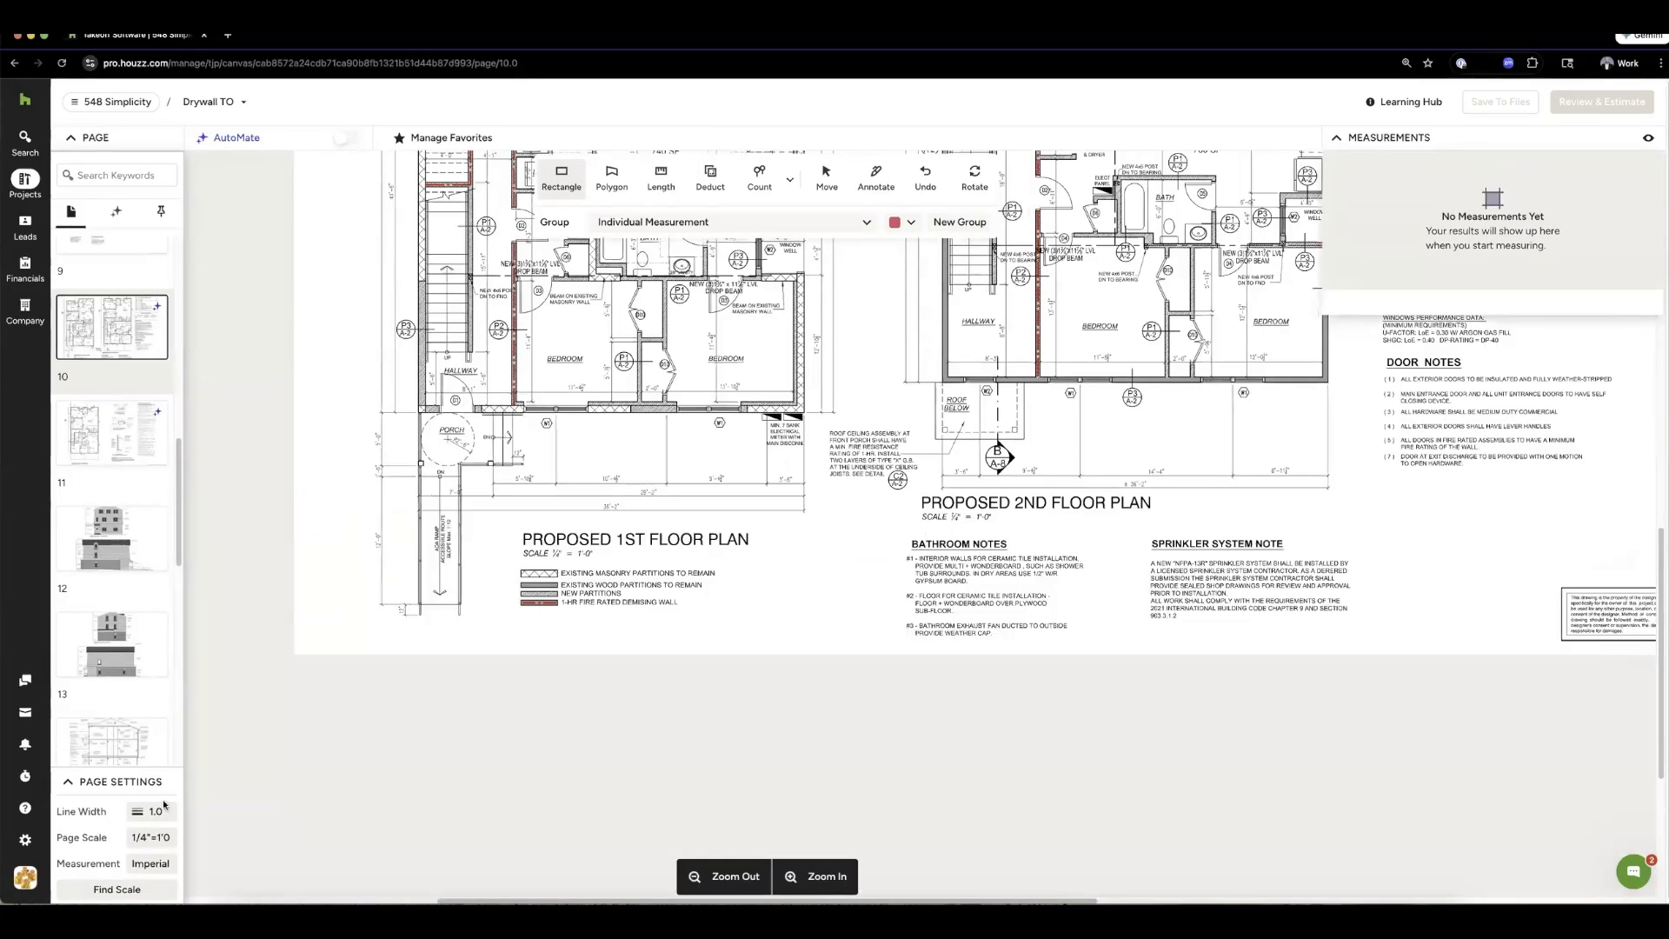
click(151, 837)
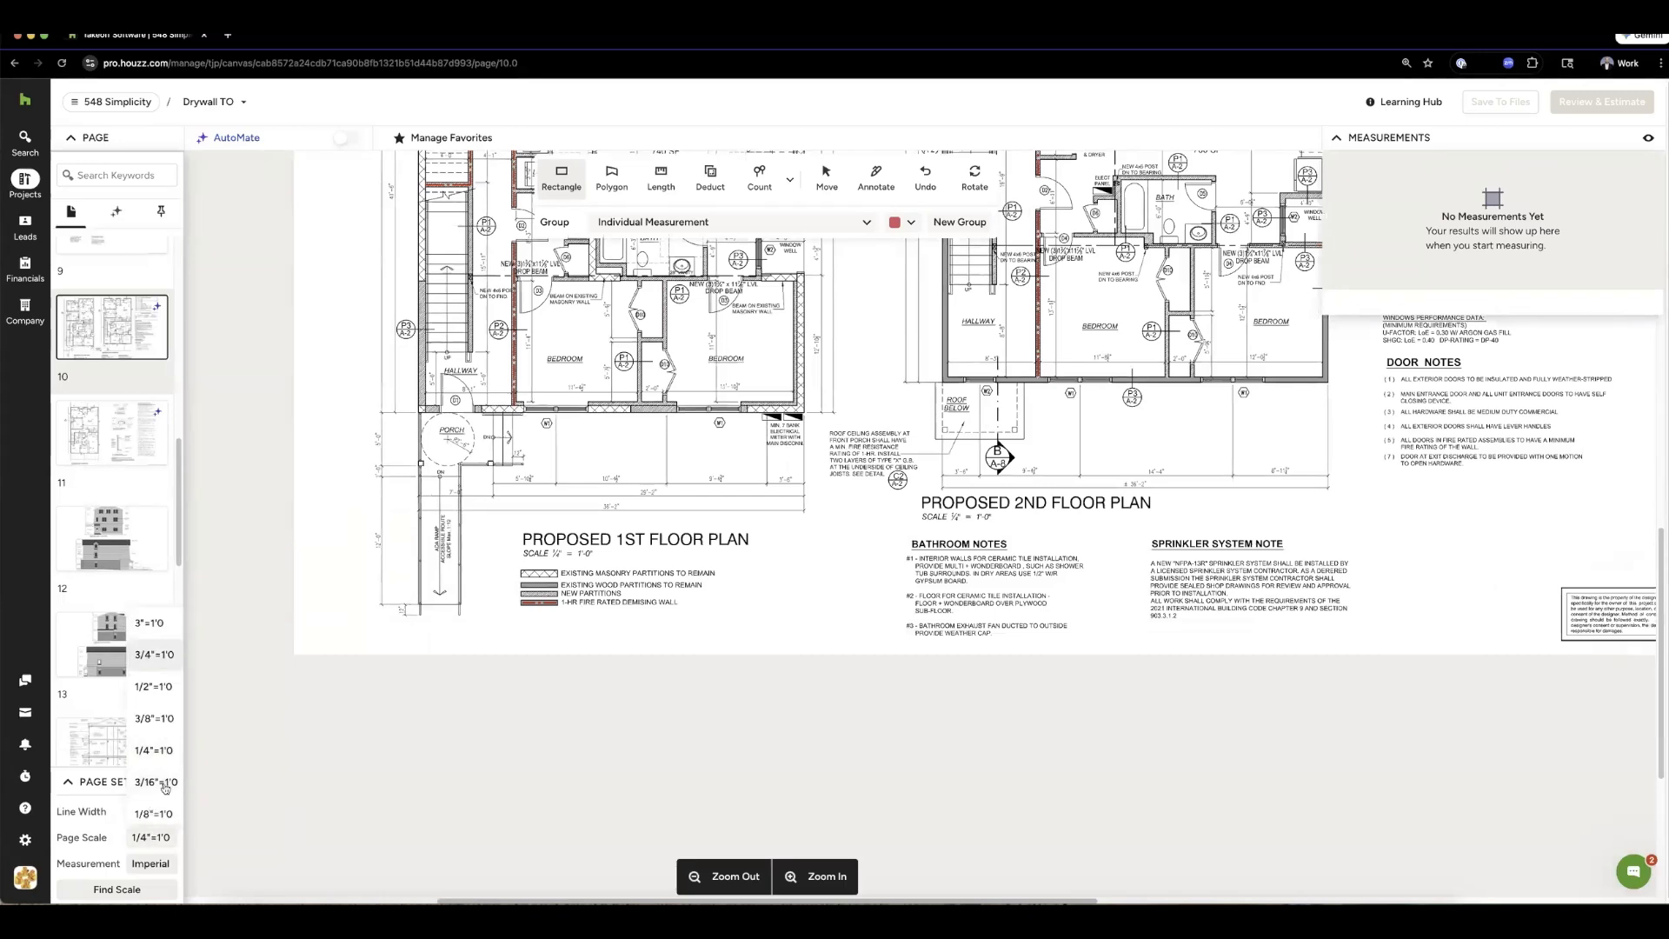
scroll(166, 786, down, 5)
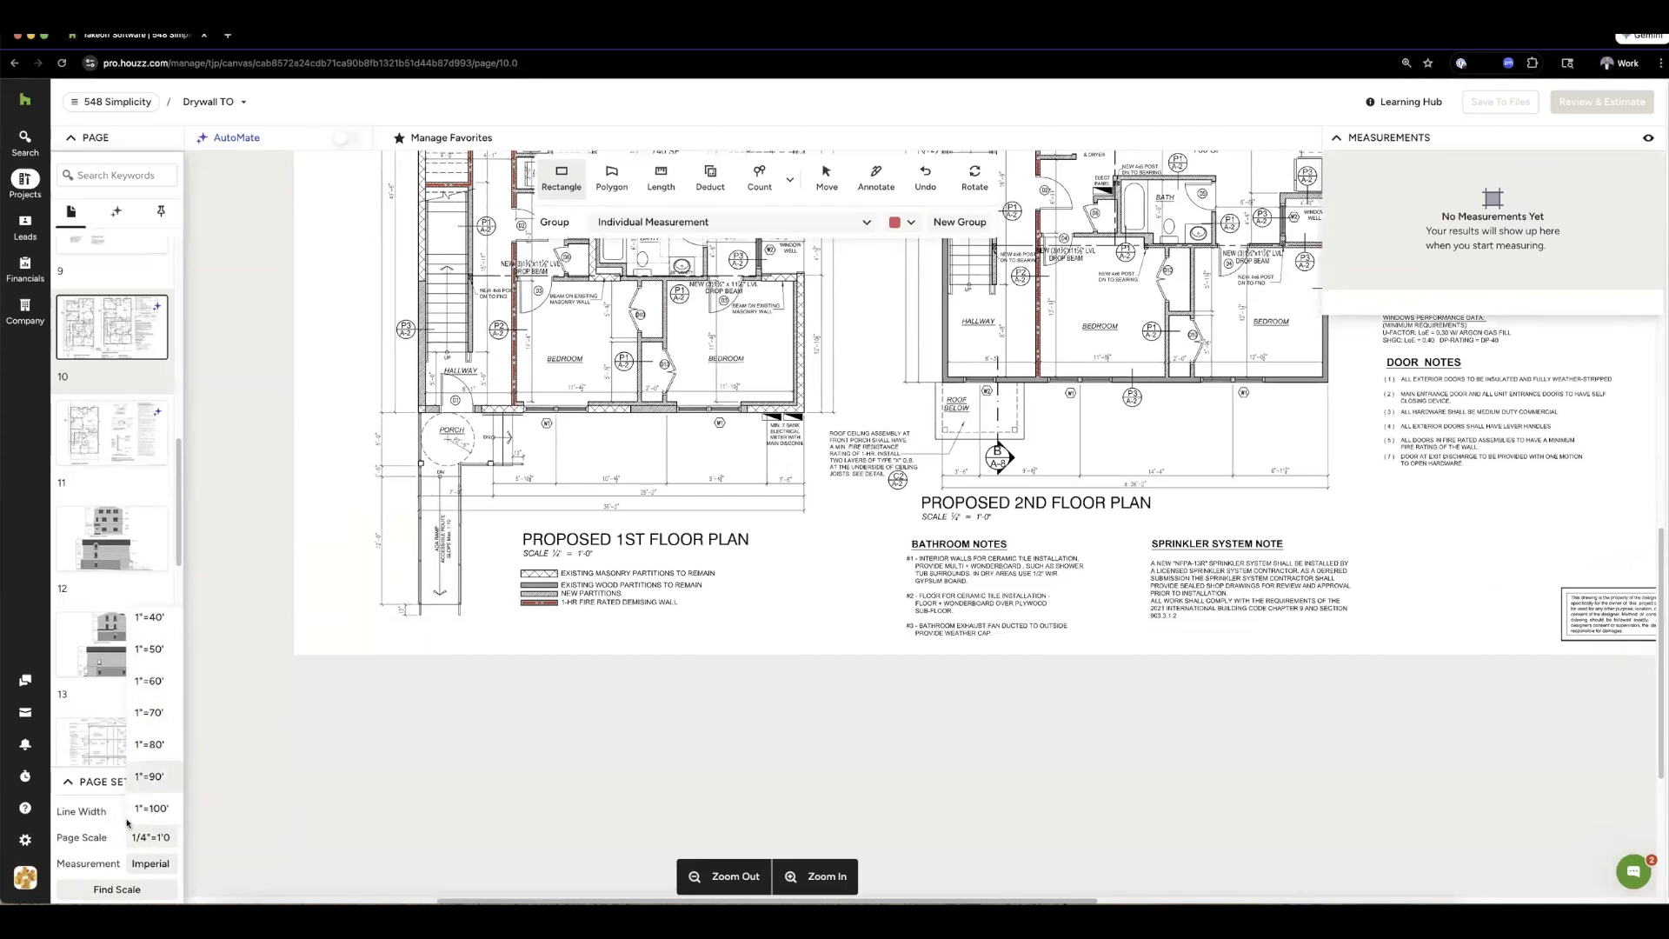
click(99, 832)
click(157, 865)
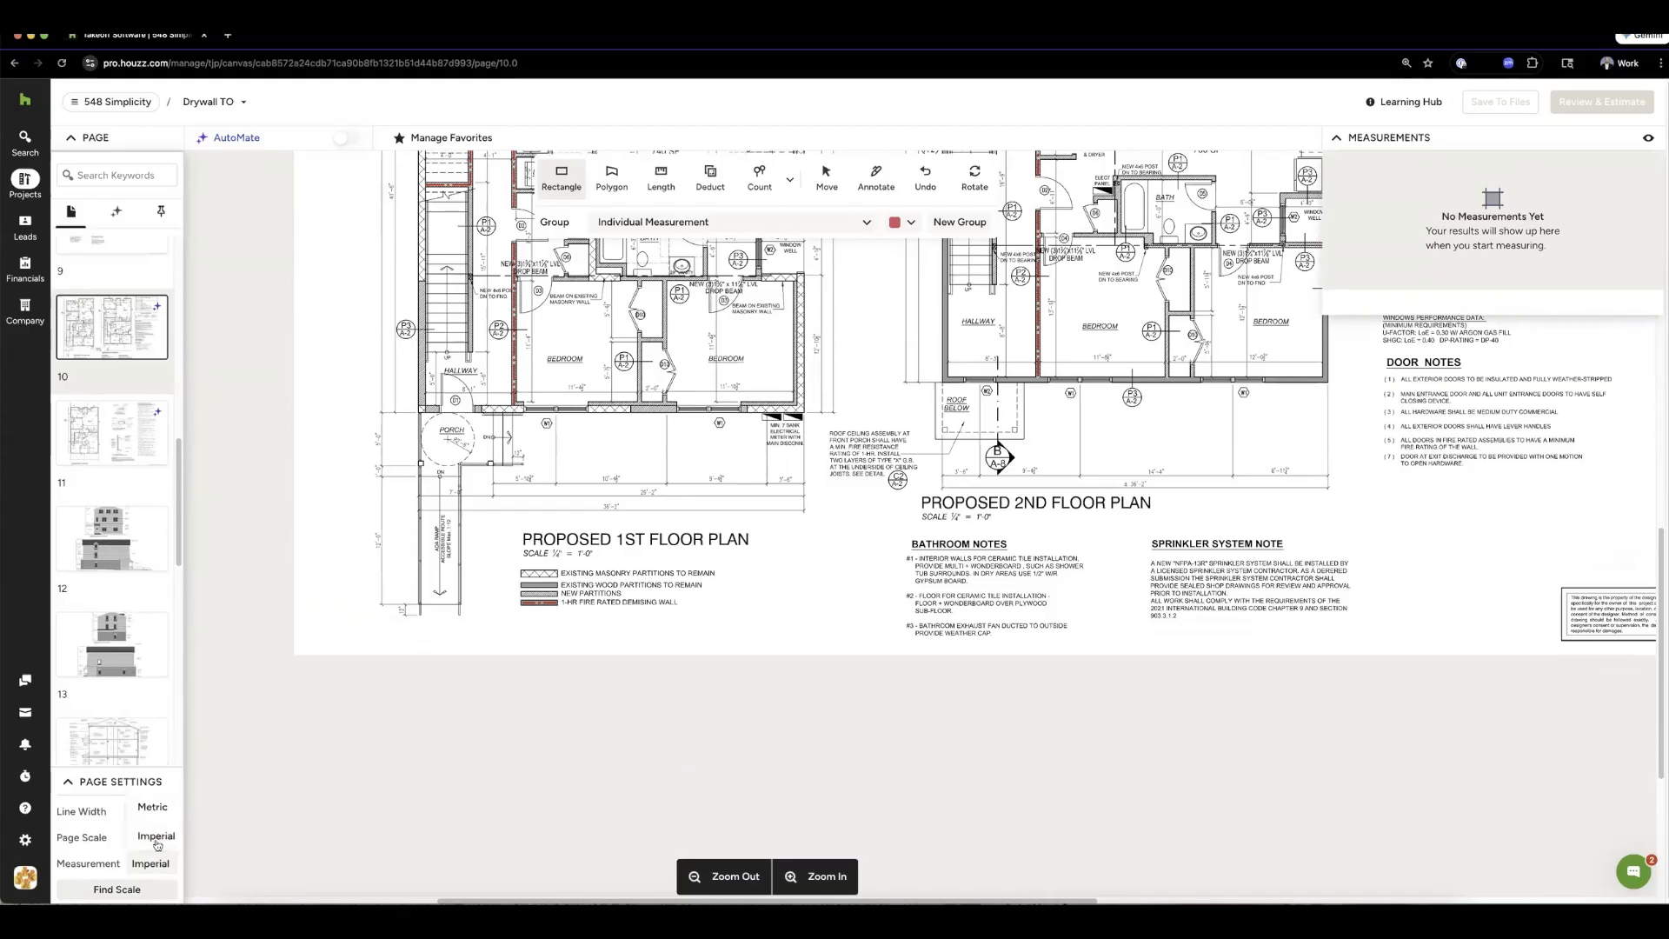
click(81, 829)
- Draw a test length of about 12 ft beside the wall legend, and another of about 15 ft below it with line width 4
click(159, 814)
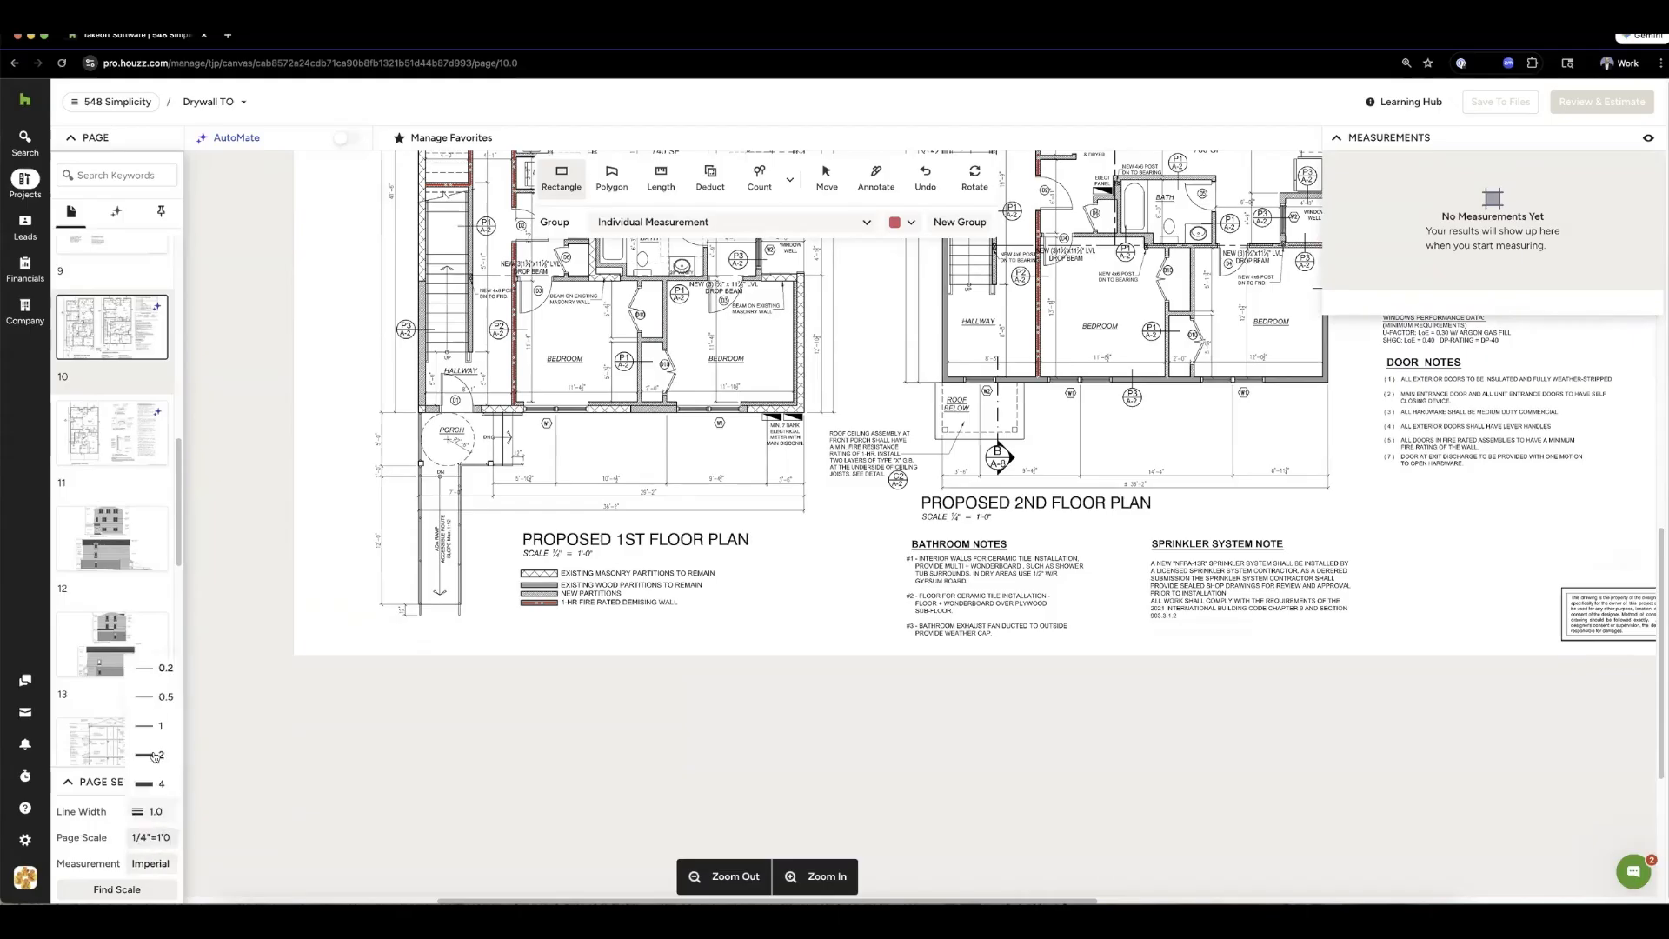
click(678, 174)
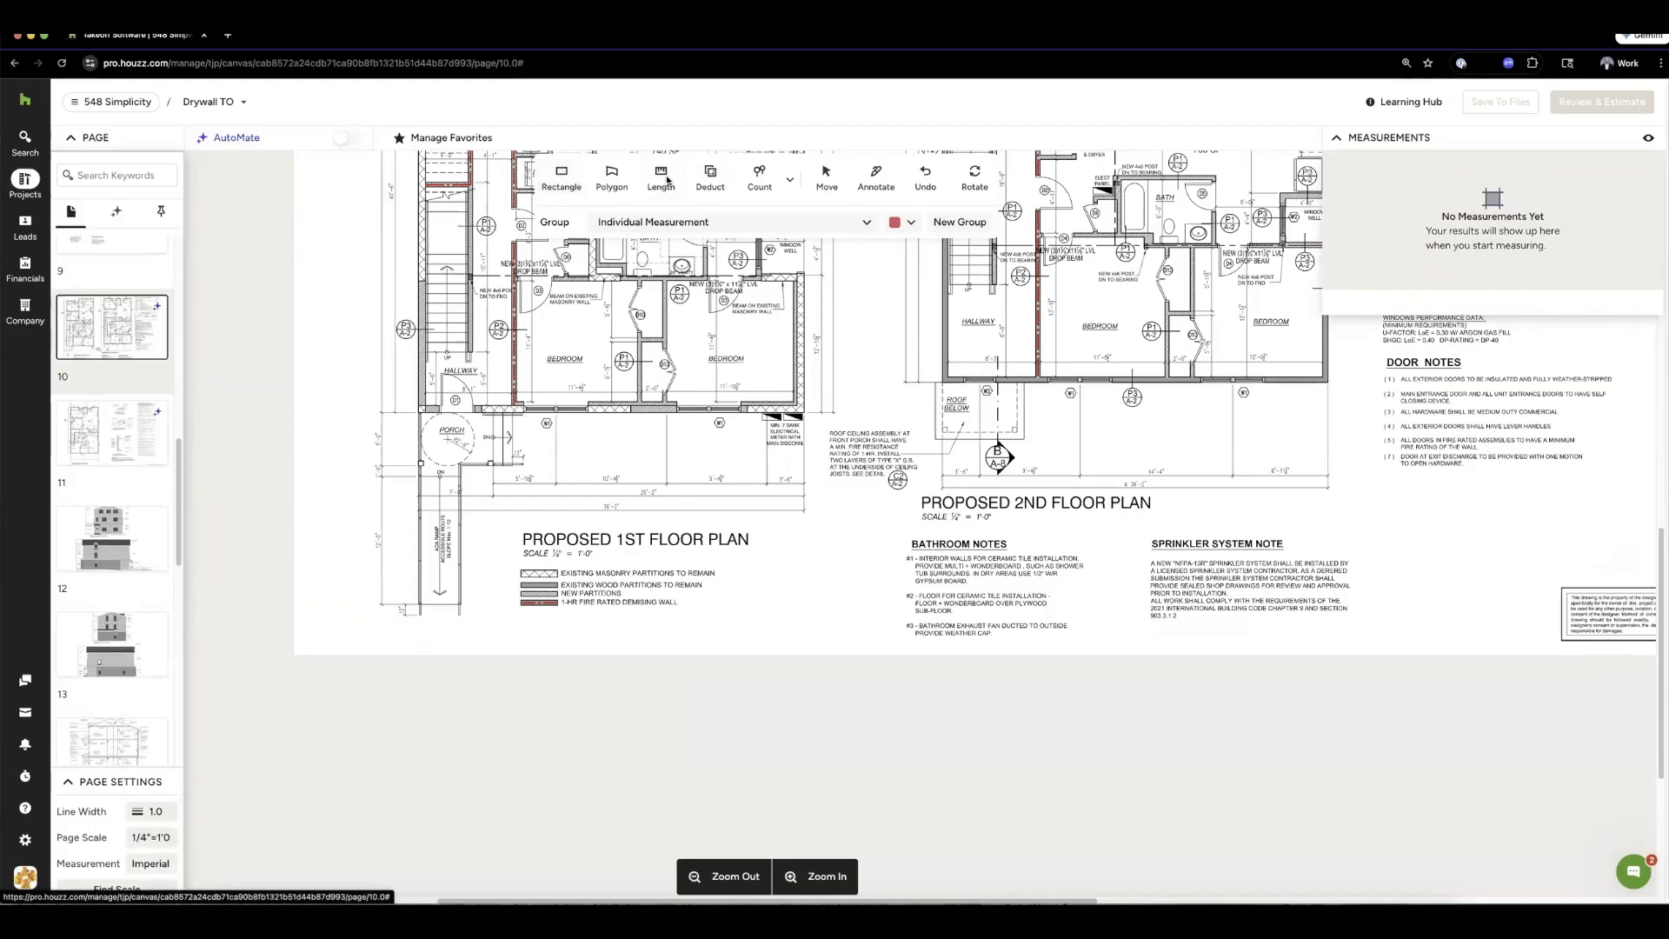
click(735, 604)
click(943, 560)
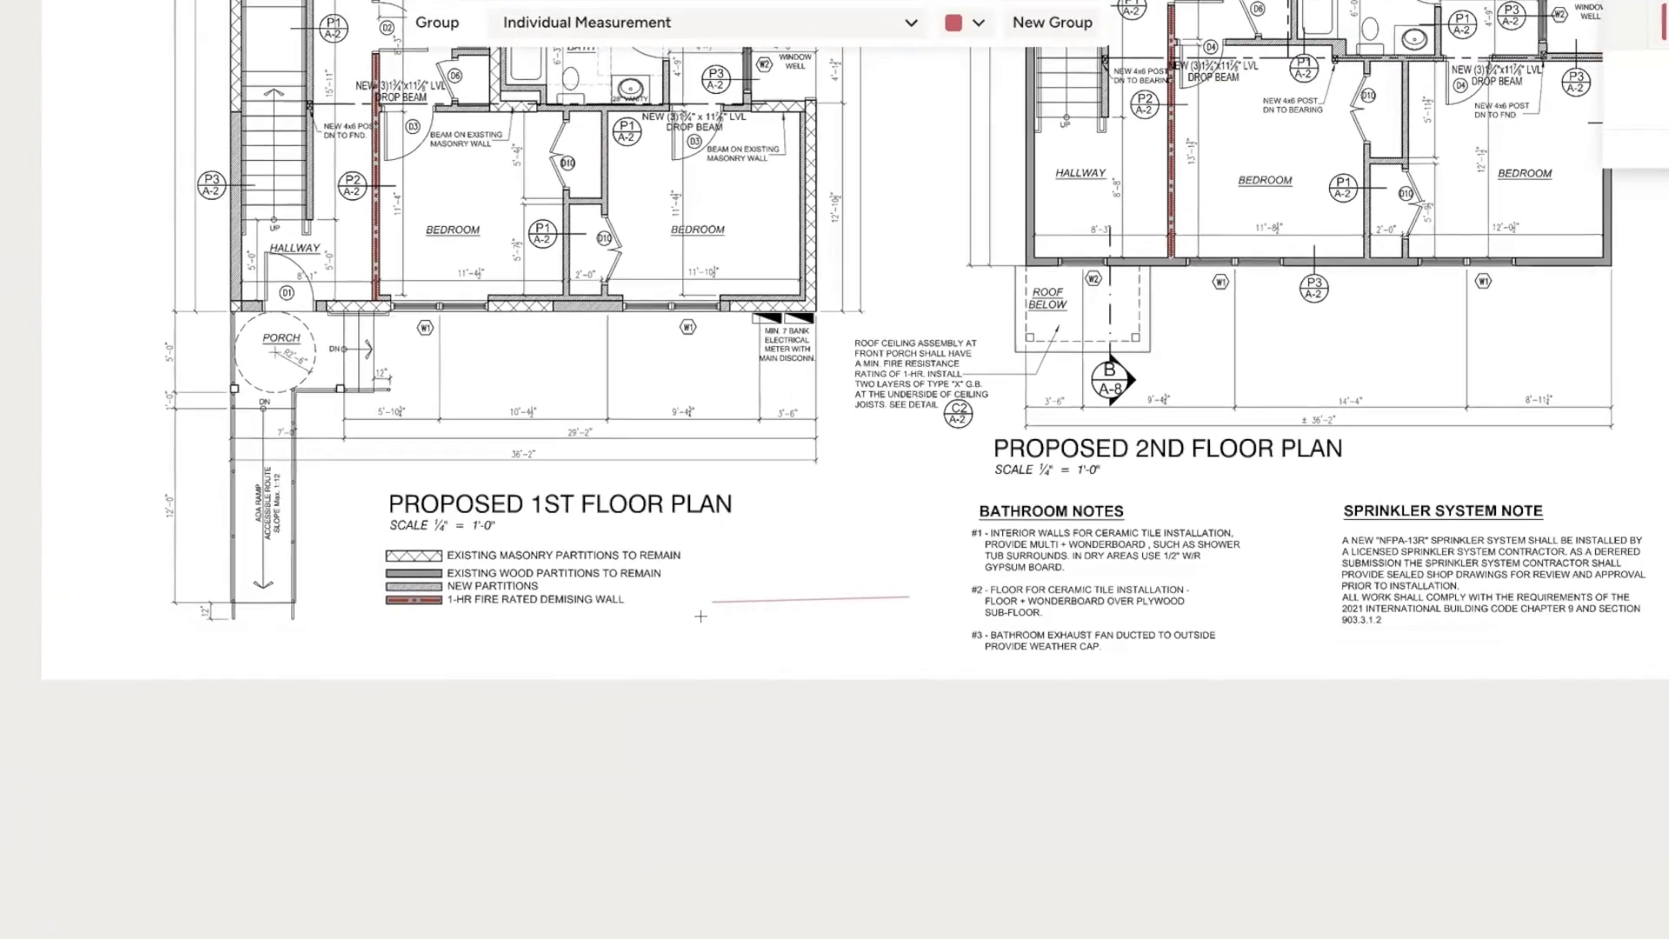
click(701, 616)
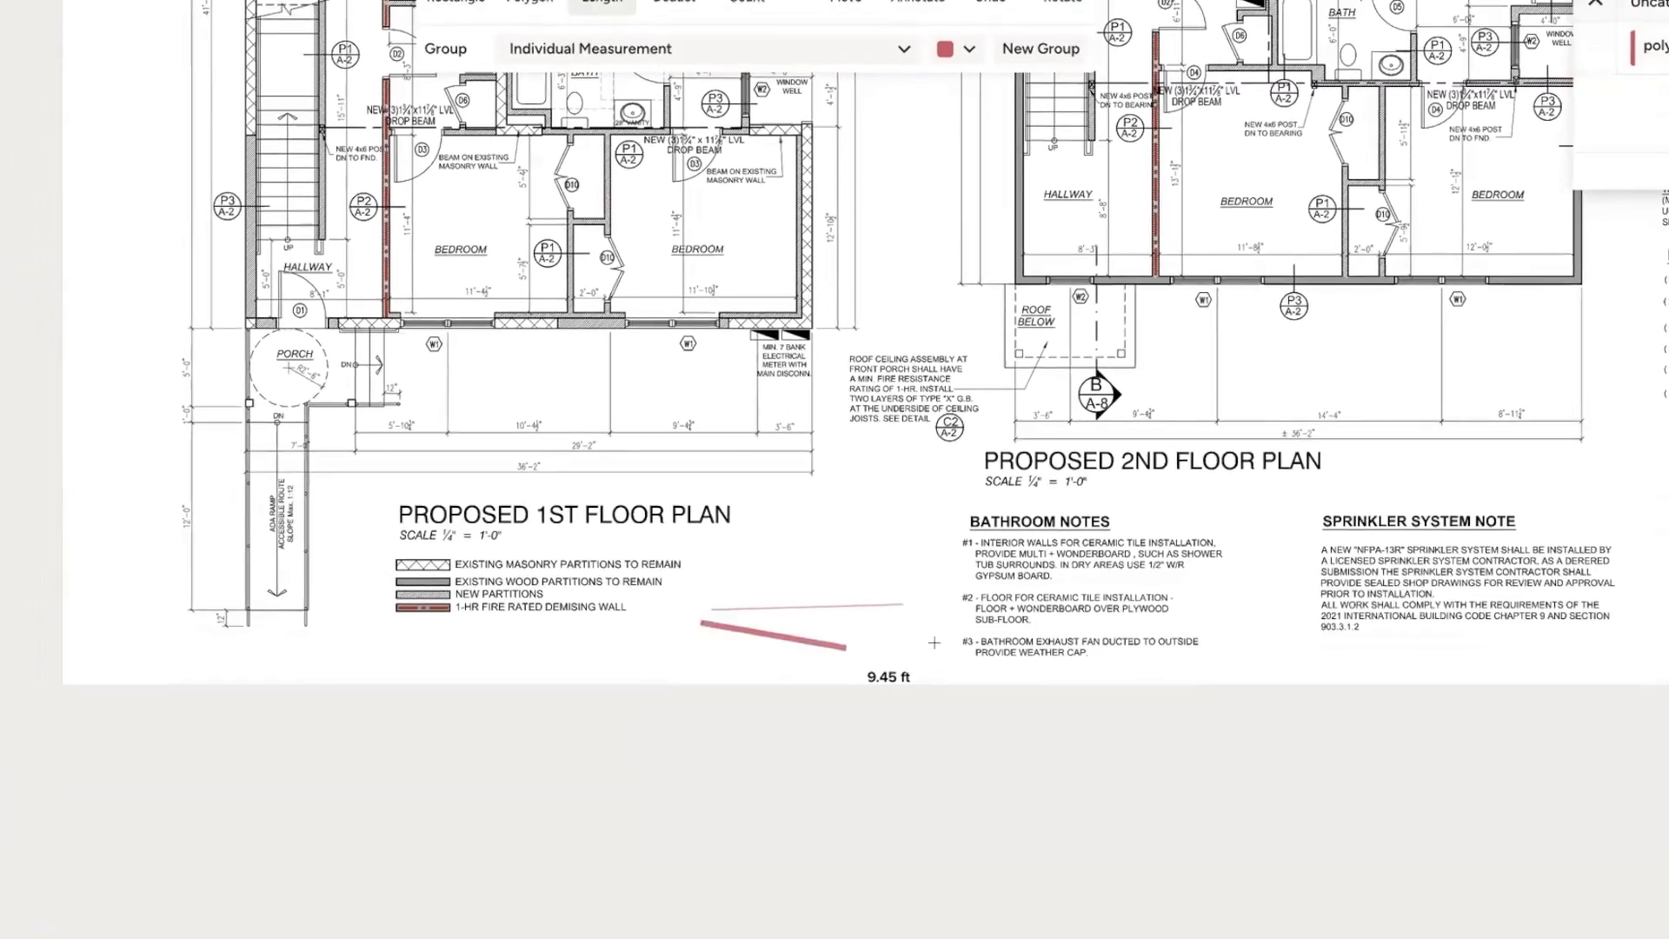
double_click(939, 607)
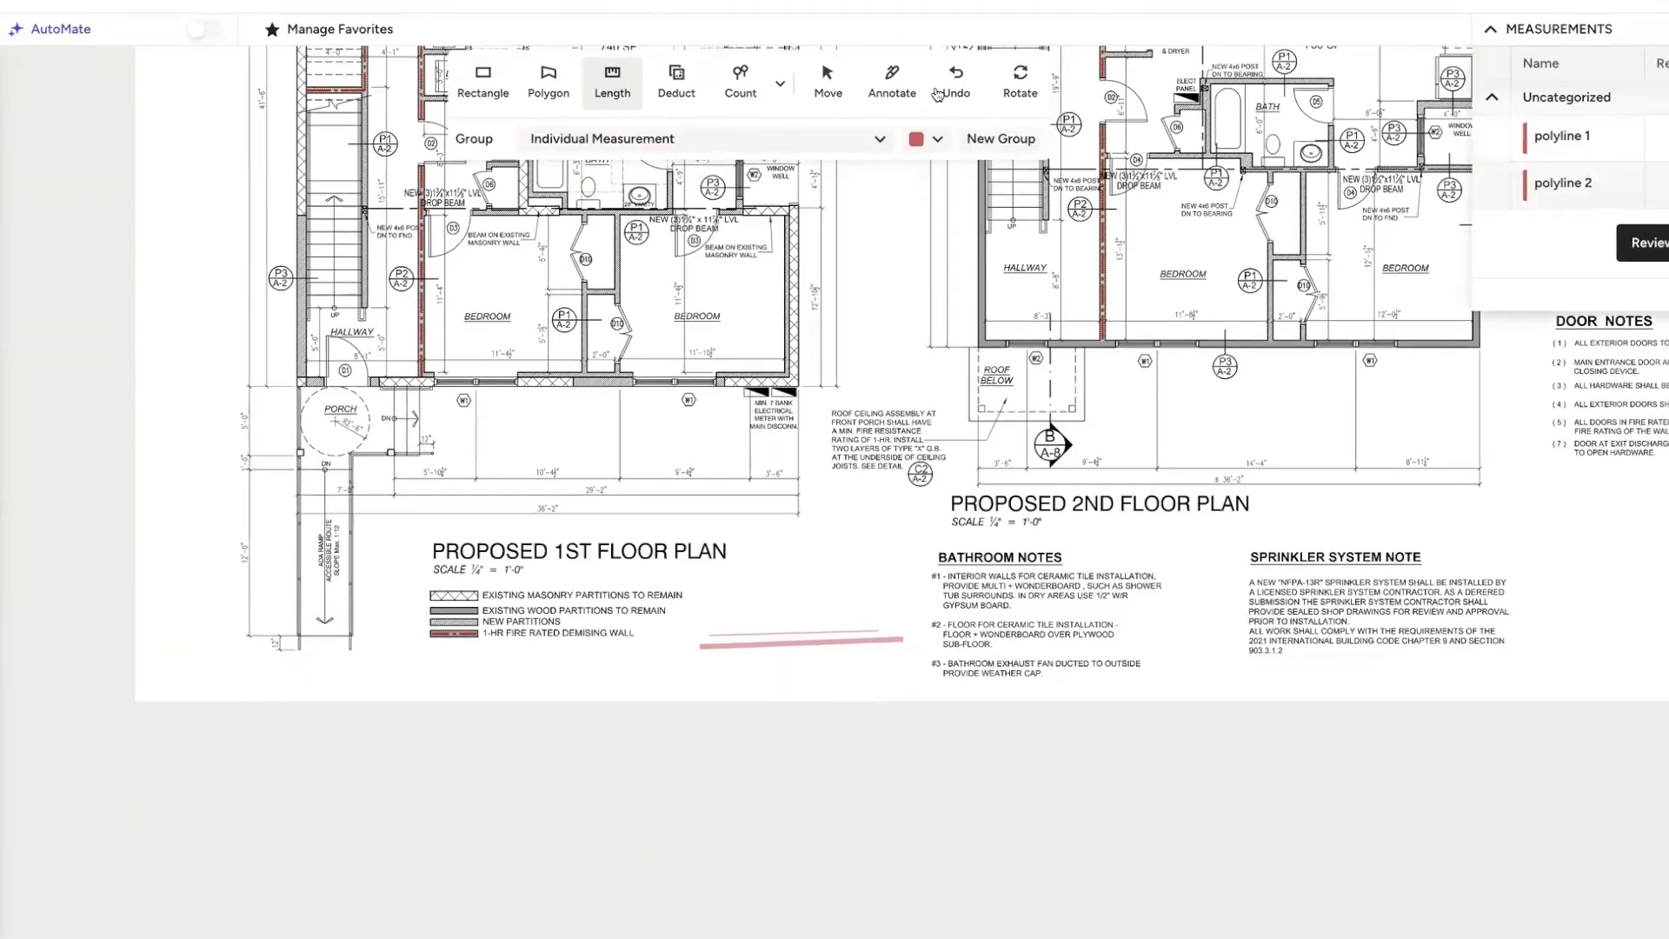
- Select both test lines beside the wall legend and delete them
click(831, 65)
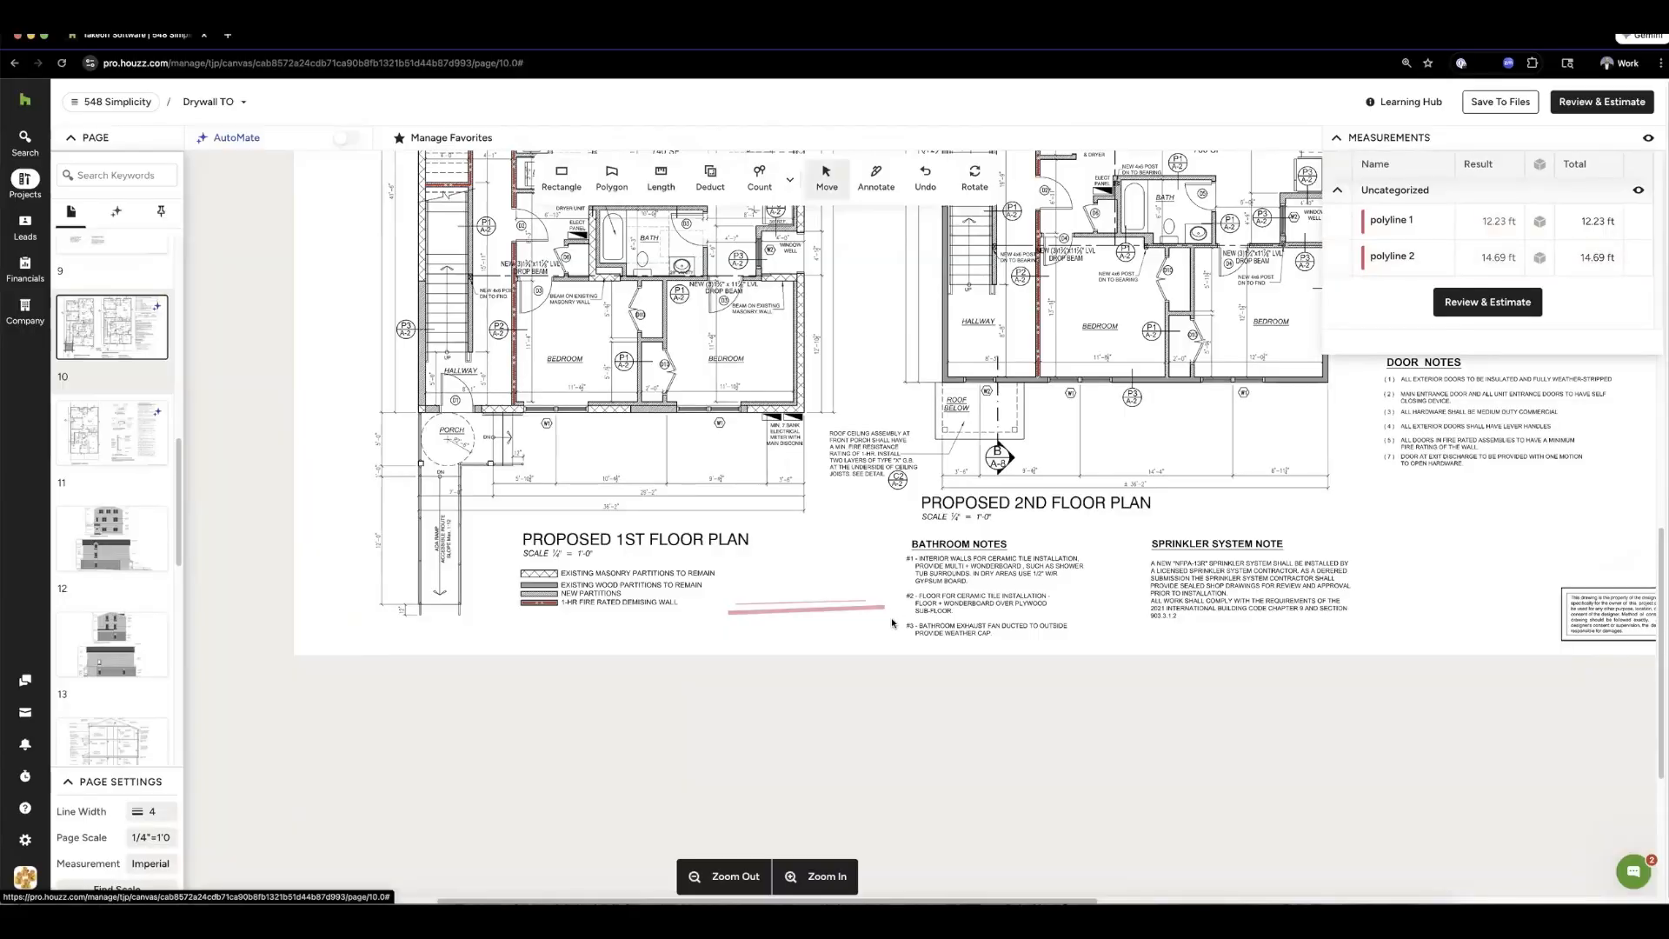
drag(893, 627, 697, 596)
key(Delete)
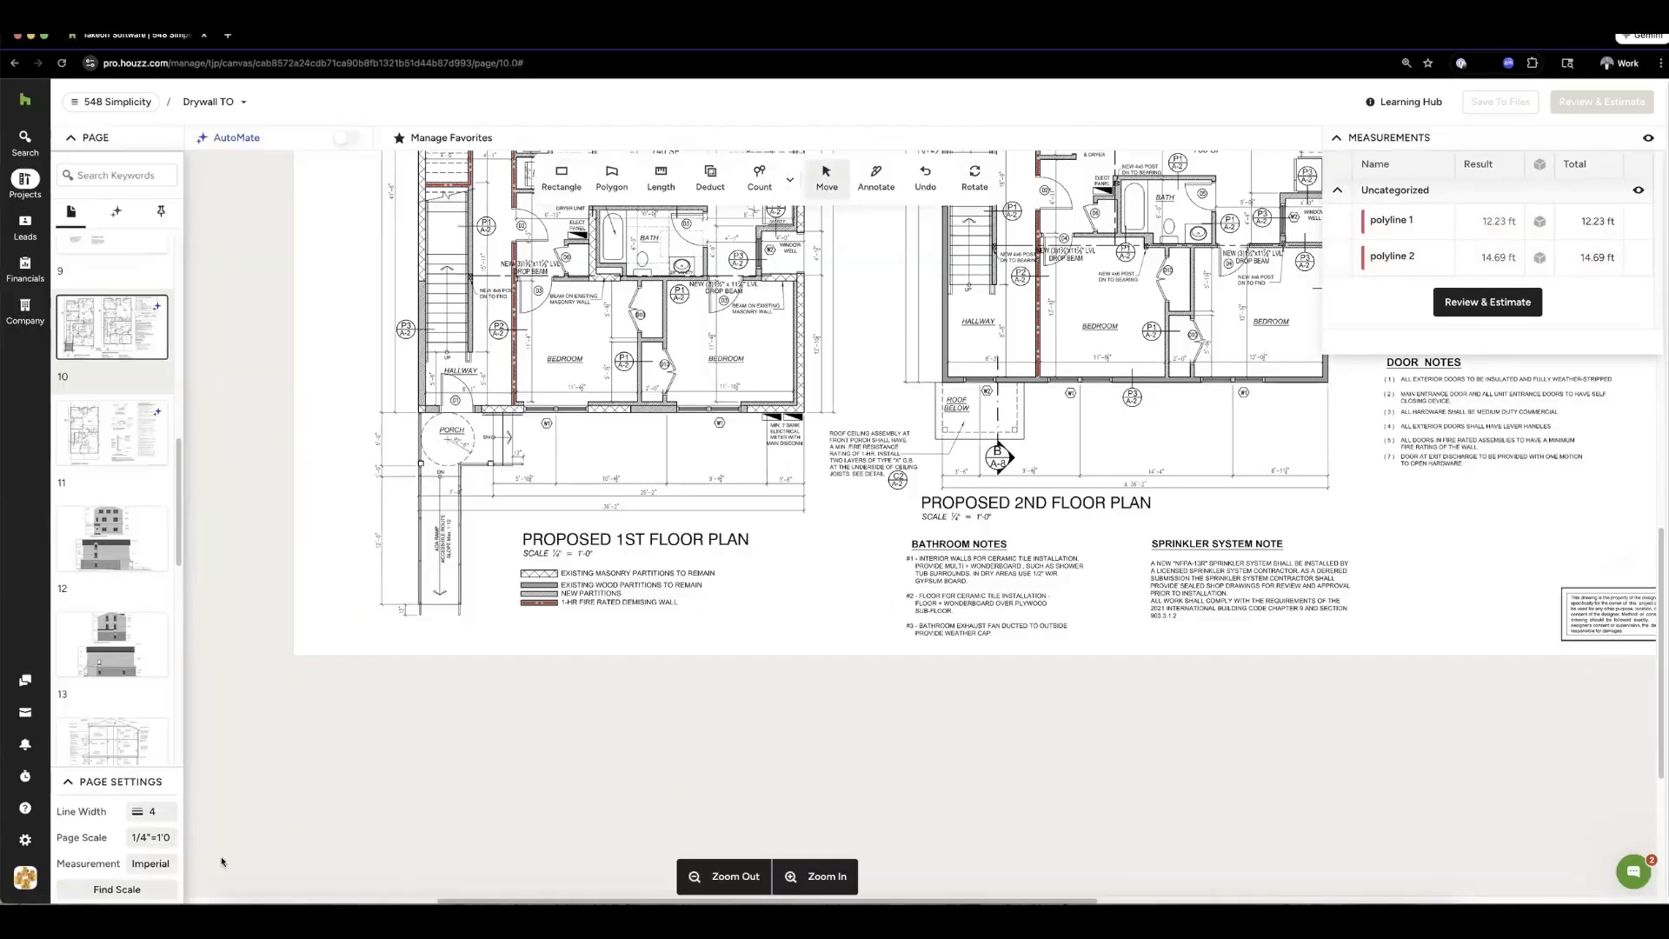
- Calibrate the page scale by measuring the 1st floor plan's overall width dimension line and entering 36 feet 2 inches
click(70, 886)
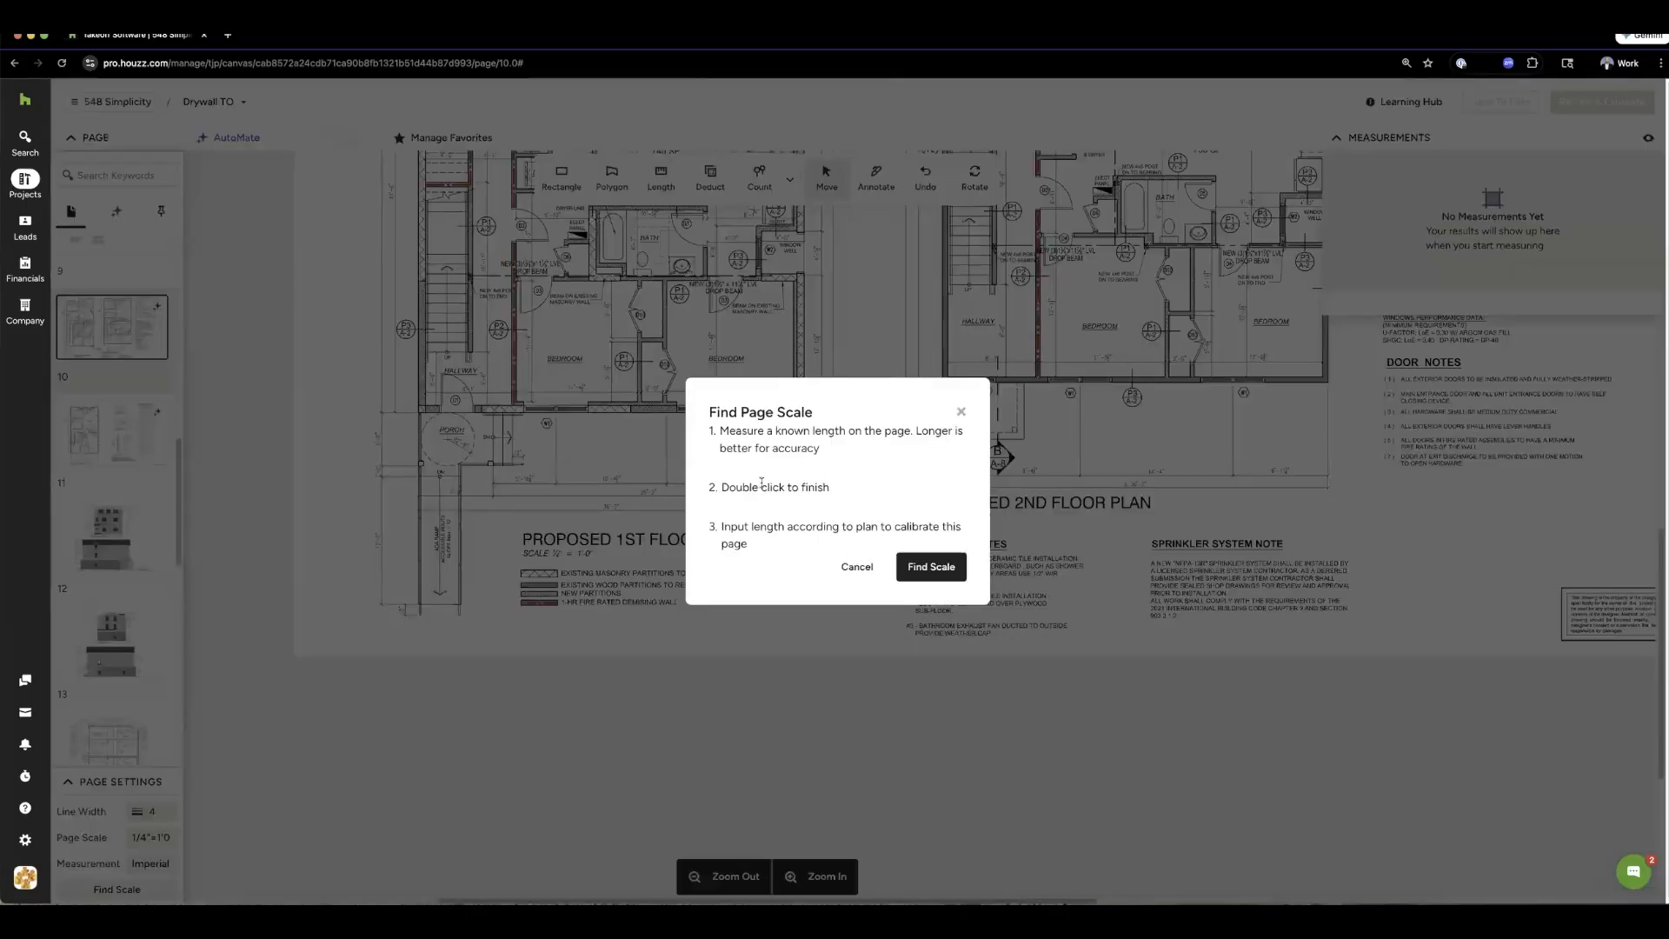
click(931, 567)
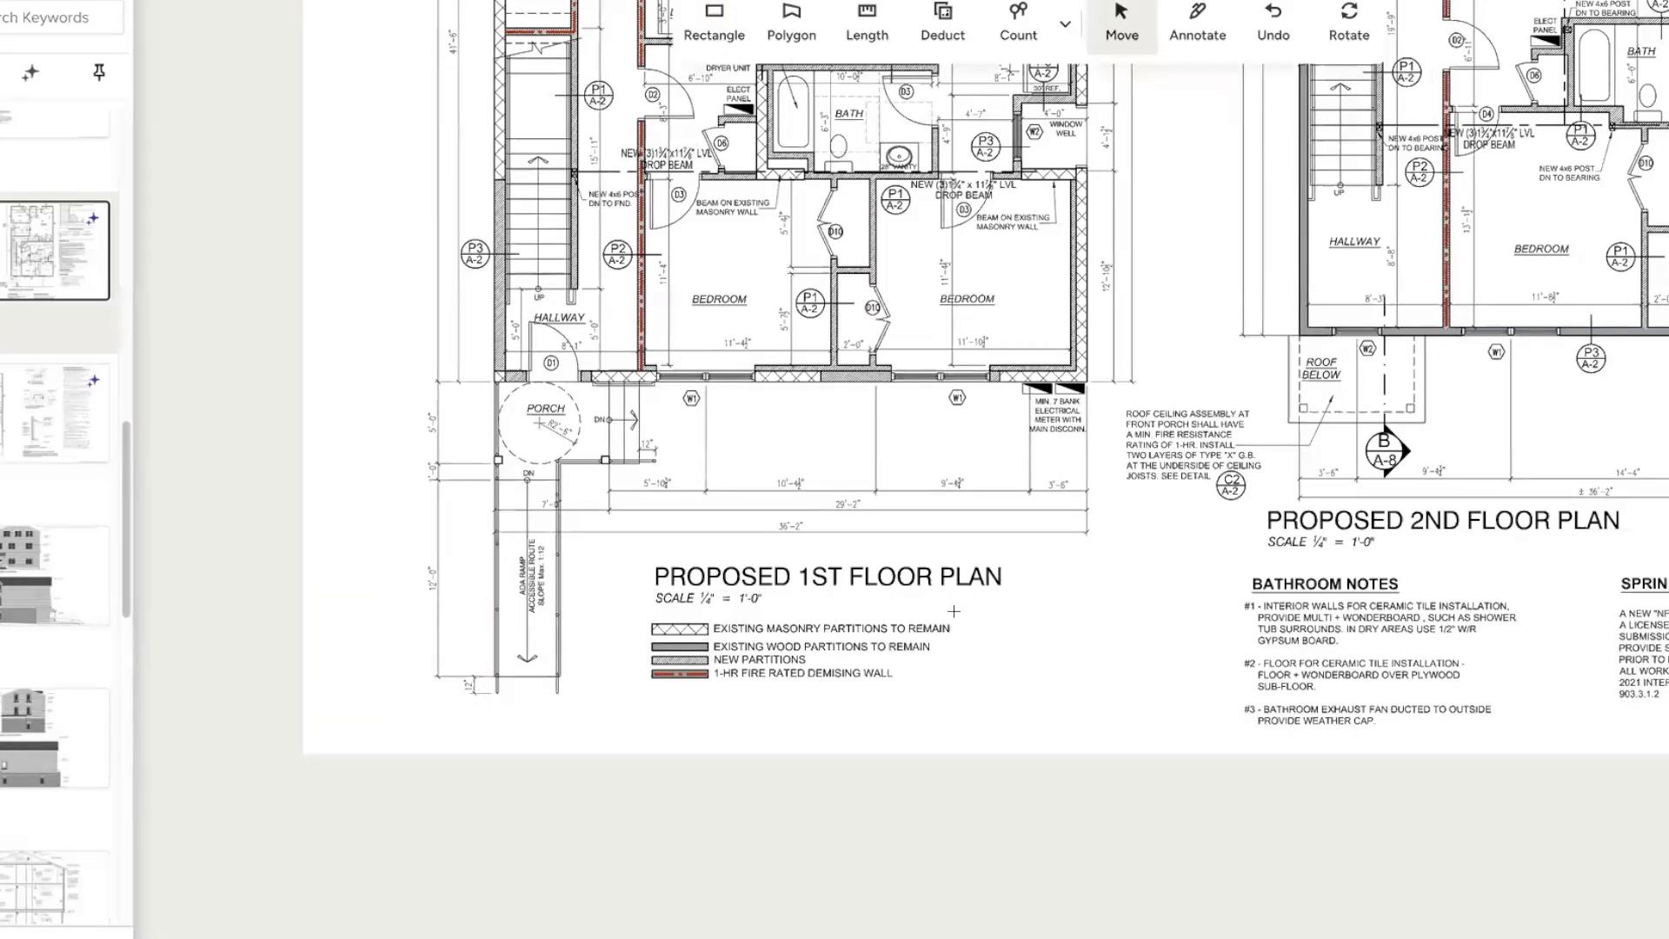
click(496, 531)
click(1084, 532)
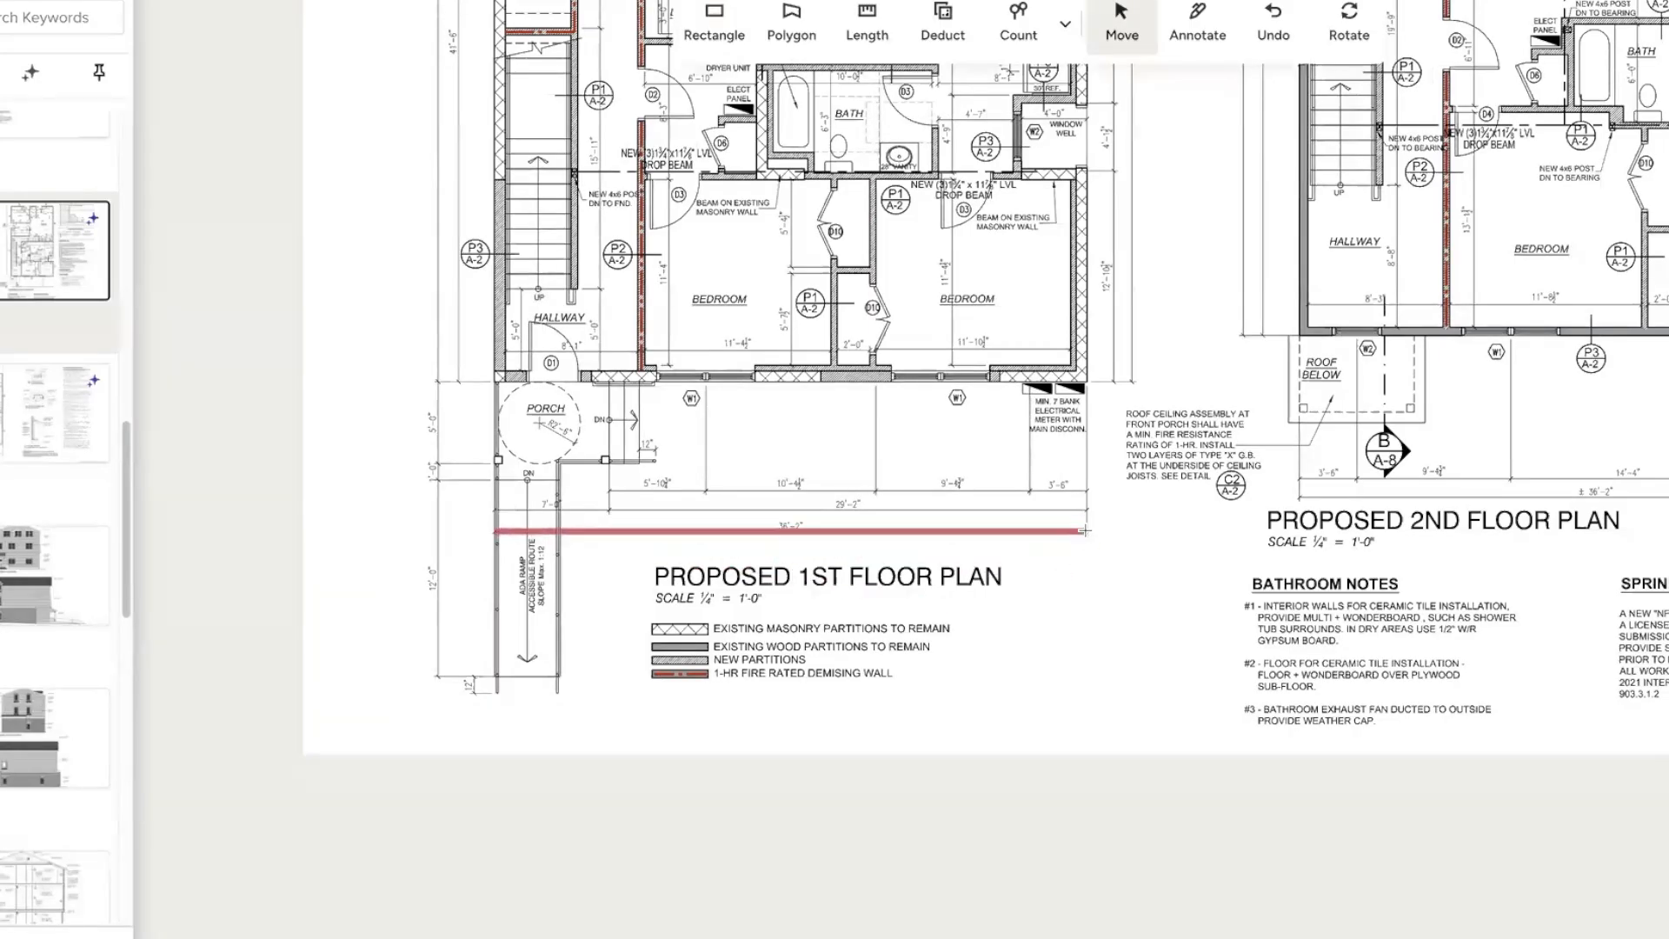
click(1086, 532)
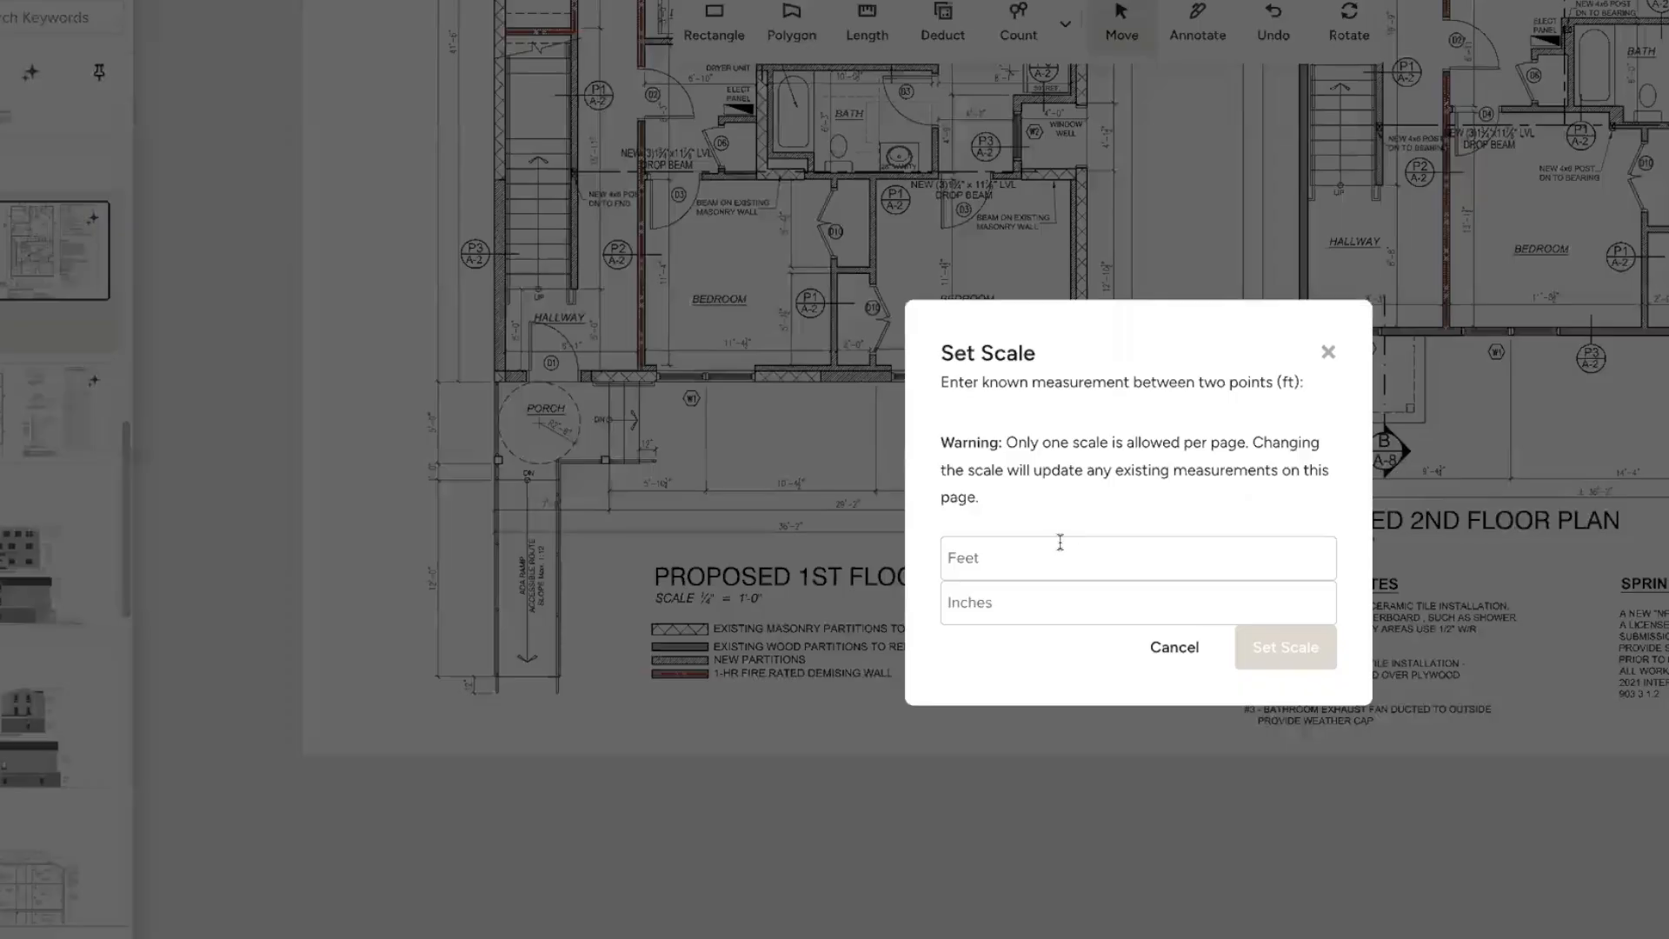
text(36)
key(Tab)
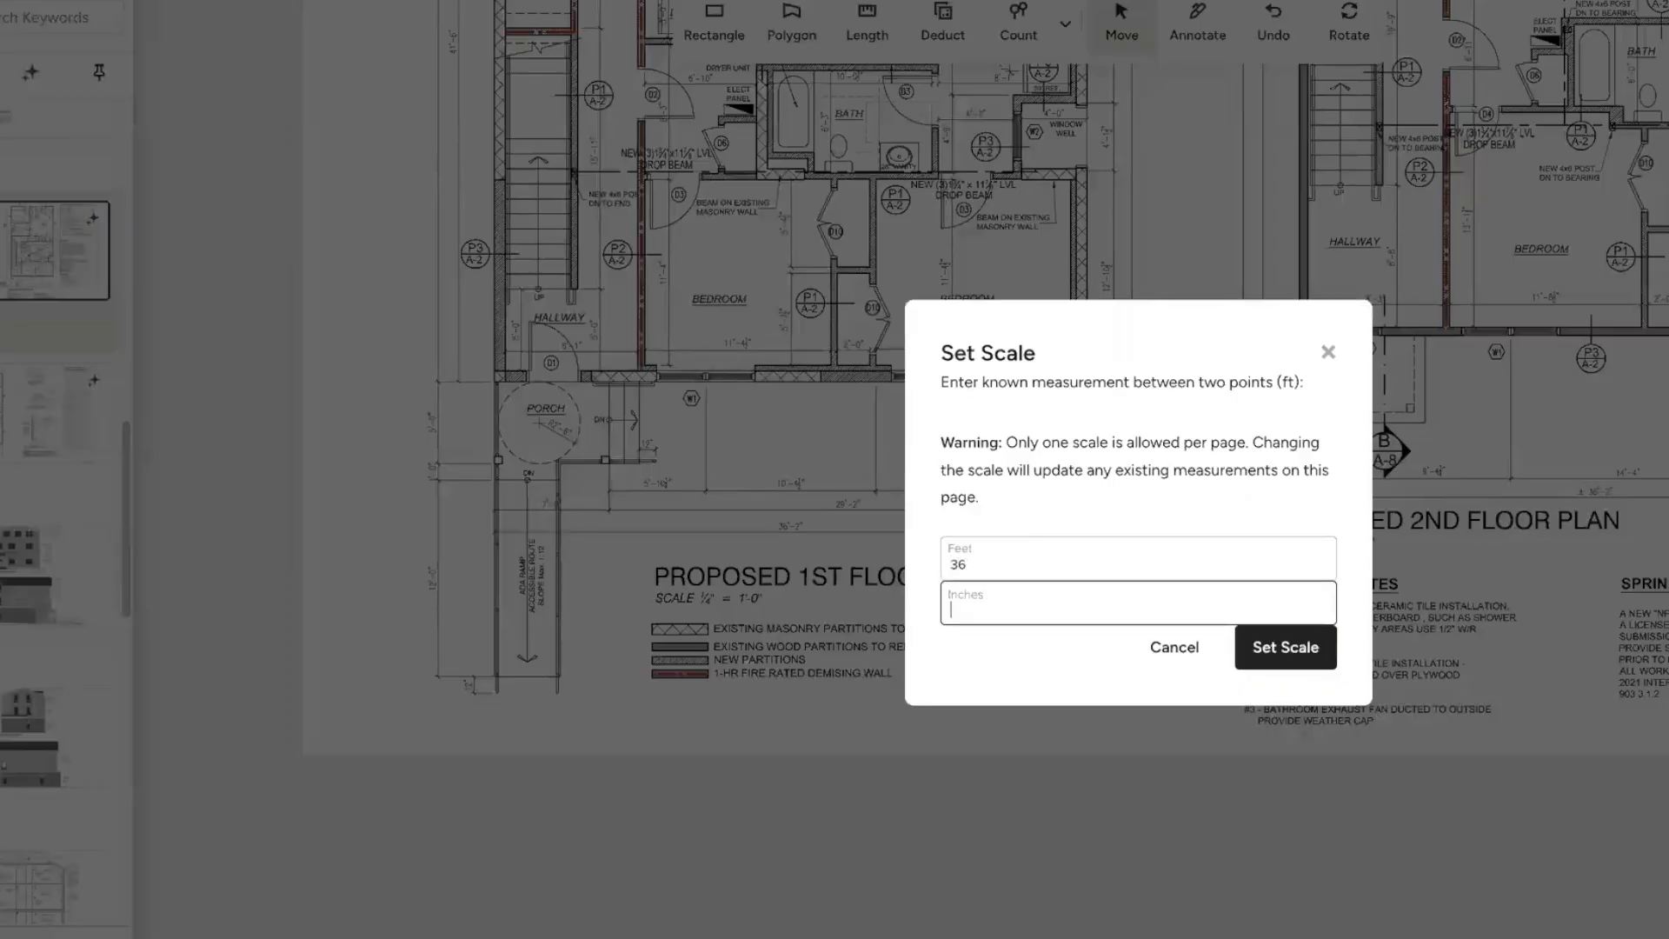
click(1260, 652)
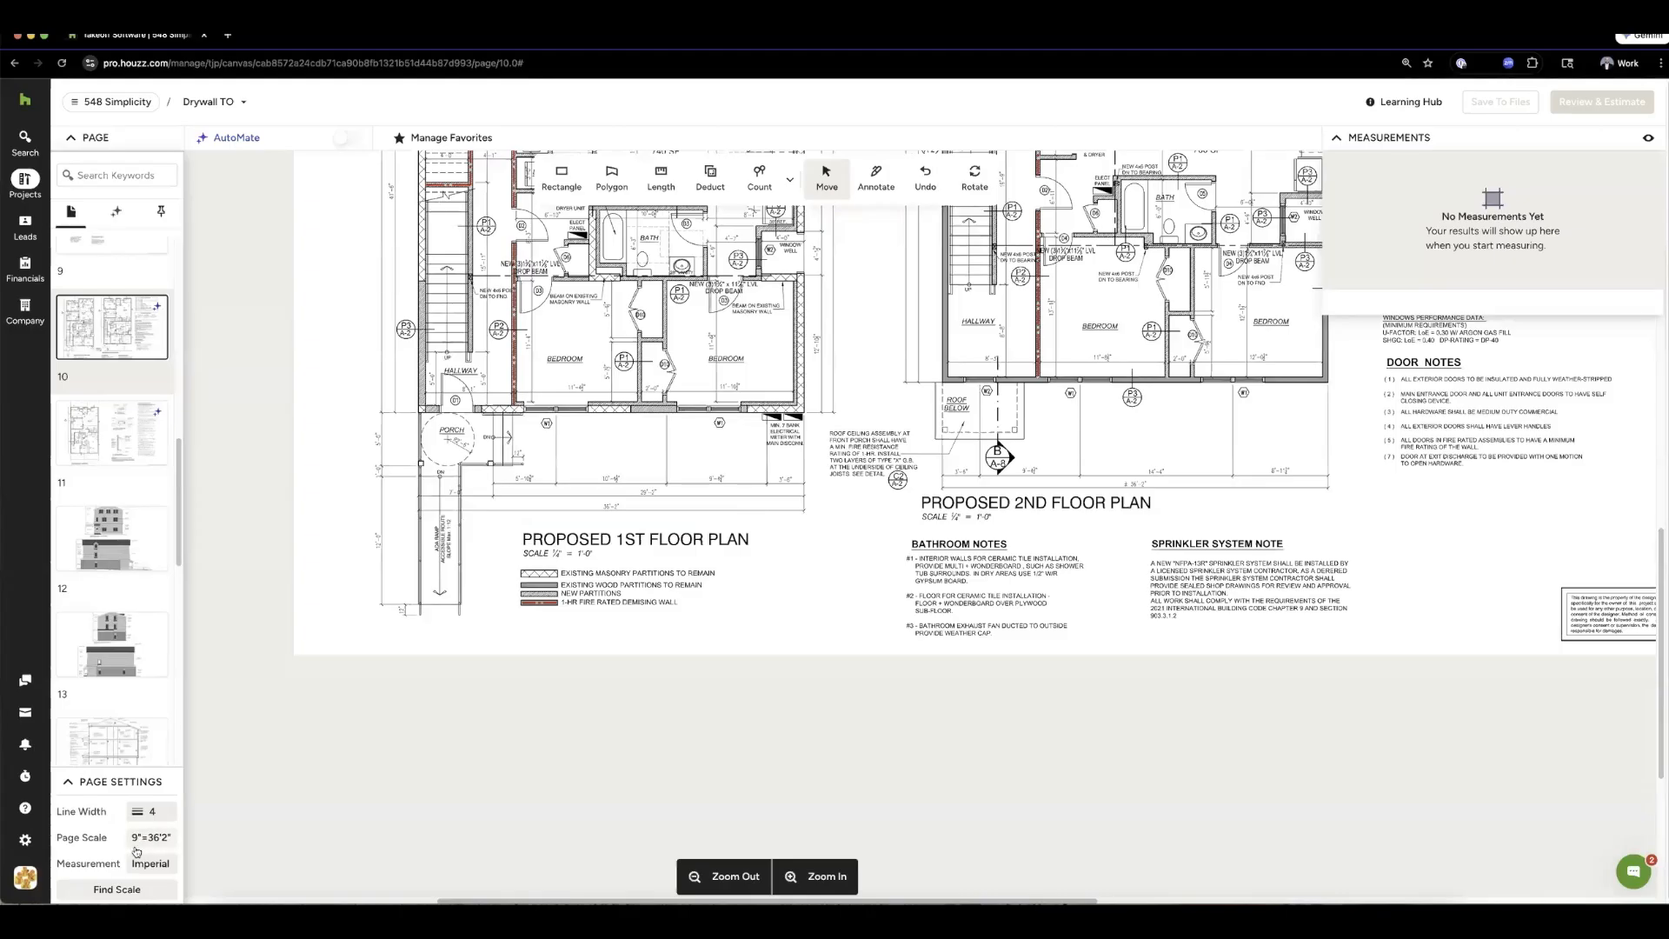
- Set the page scale to the standard 1/4"=1'0
click(143, 841)
click(153, 751)
click(976, 527)
- Examine the groups in the Drywall category that are available for a length measurement
click(658, 179)
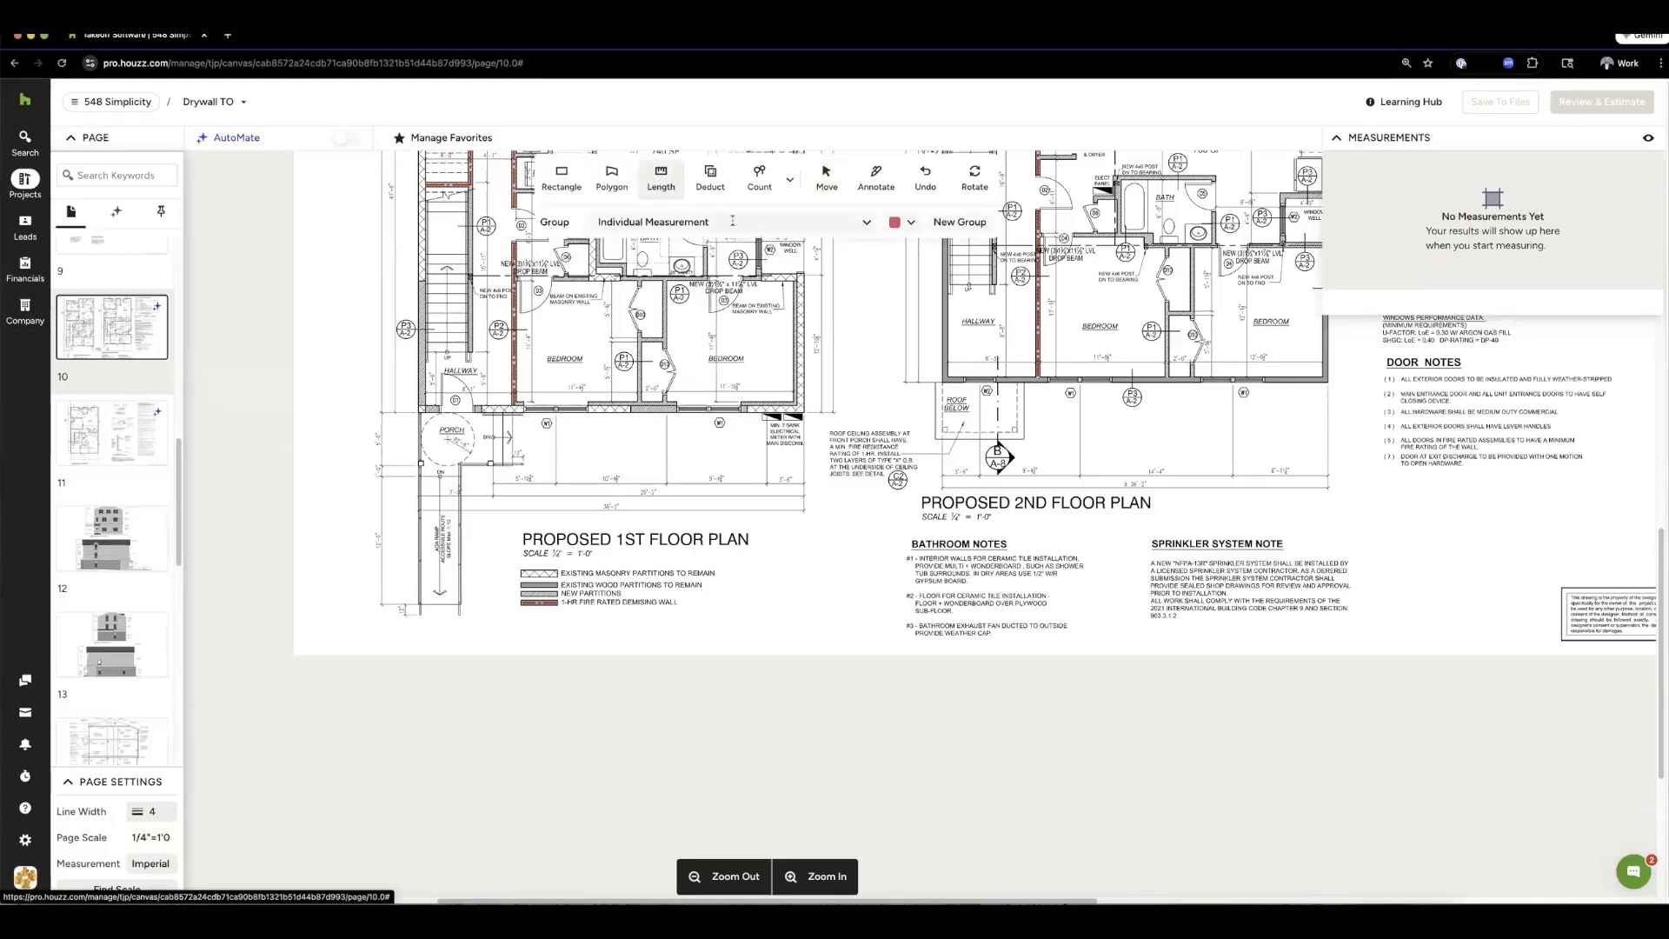
click(733, 222)
click(703, 332)
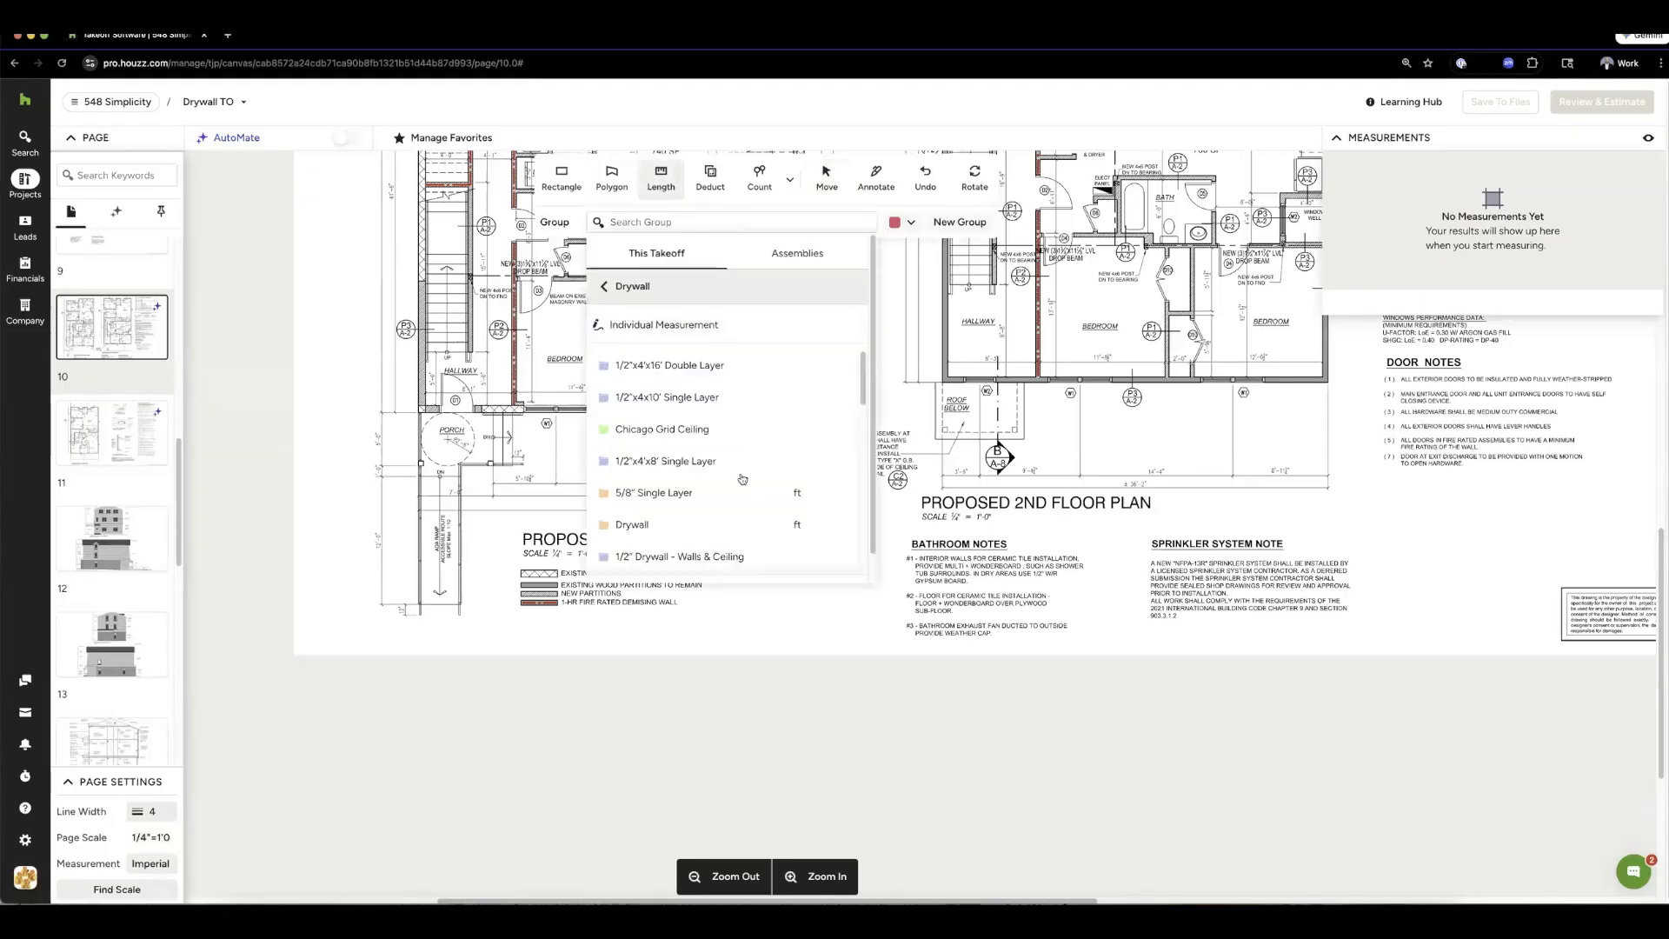
scroll(741, 479, down, 5)
scroll(738, 480, down, 4)
scroll(737, 479, down, 2)
scroll(737, 479, up, 10)
- Search the measurement groups for "drywall", "sin" and "doubl", and choose the Drywall group
click(686, 221)
text(drywall)
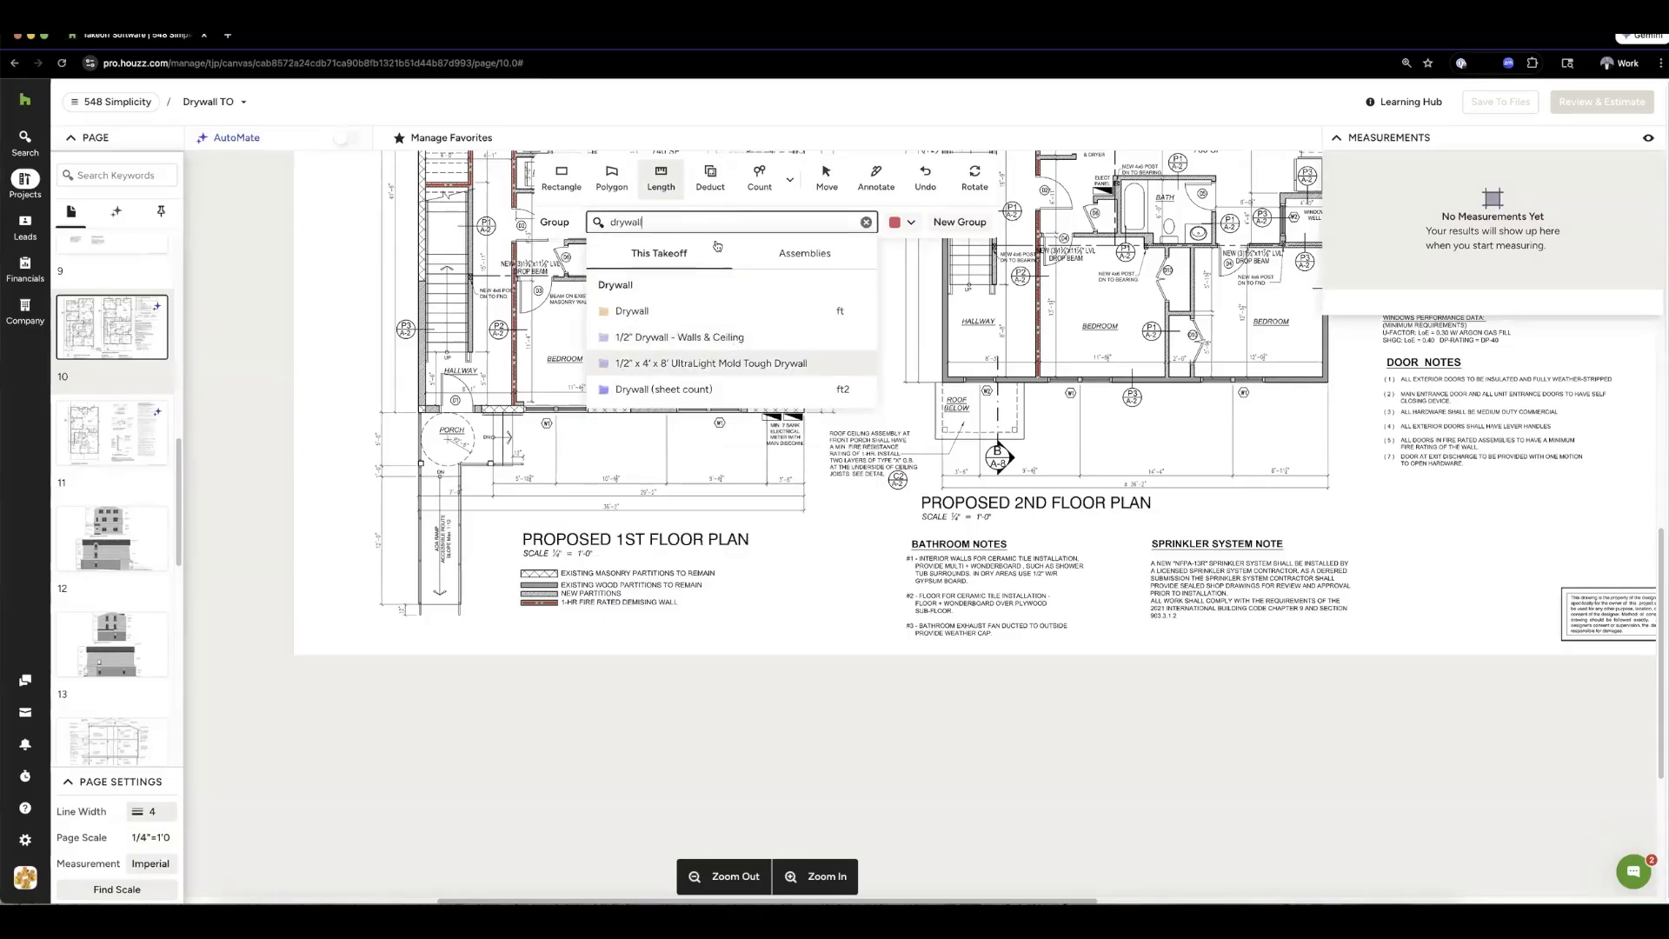
key(super+a)
text(sin)
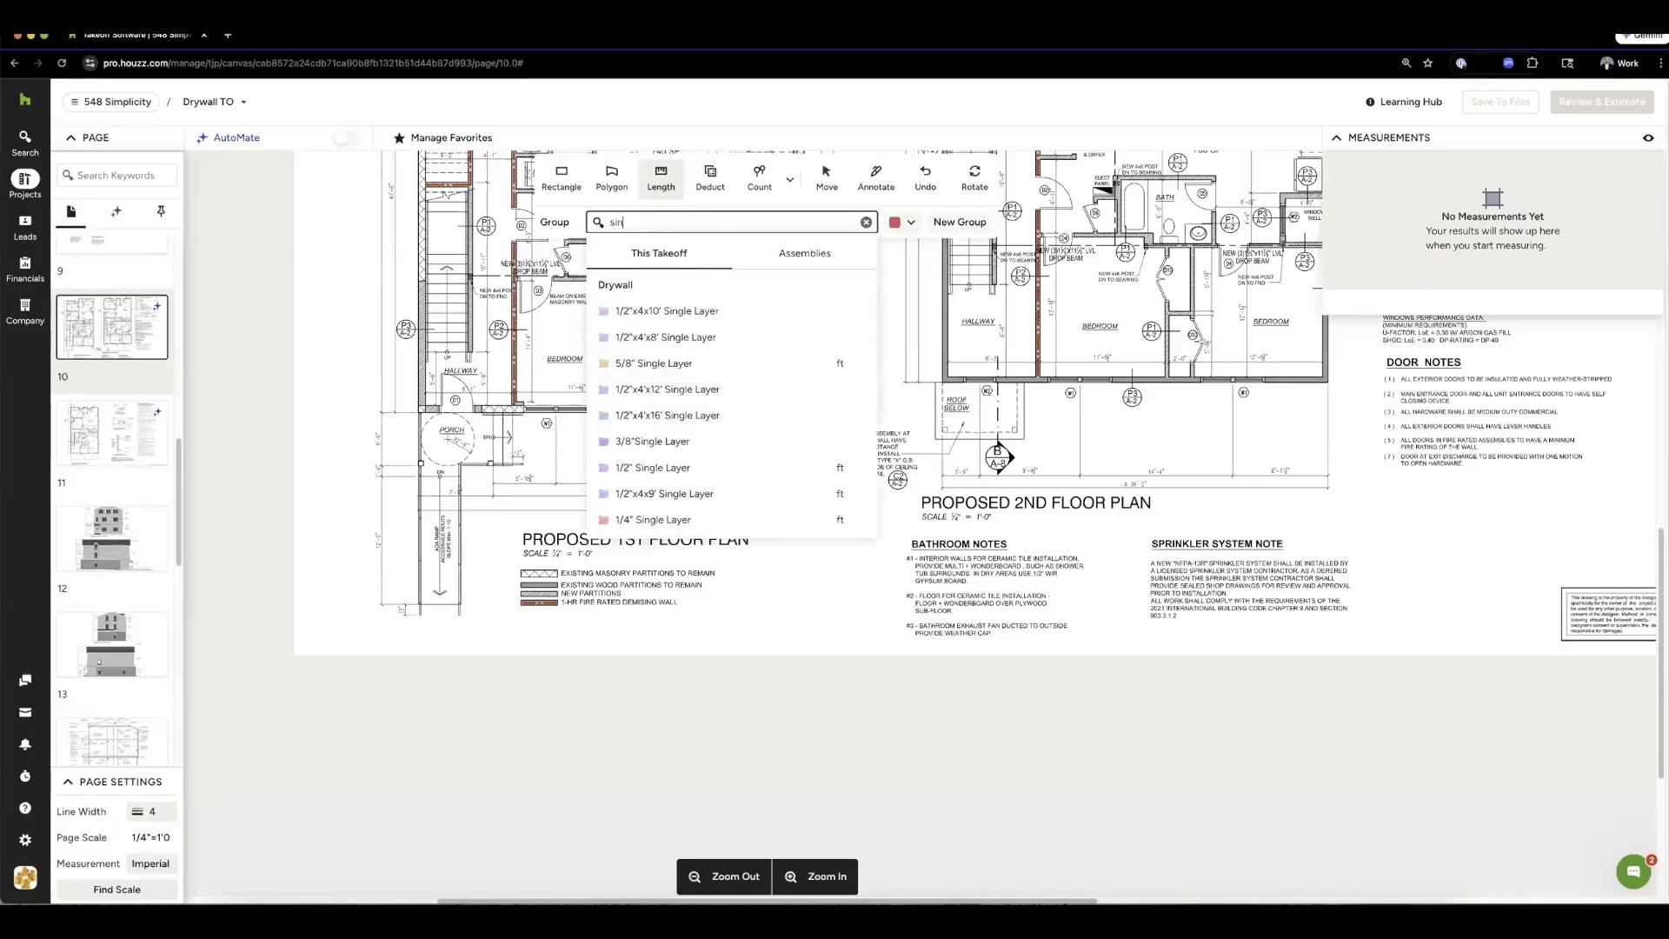
key(super+a)
text(dou)
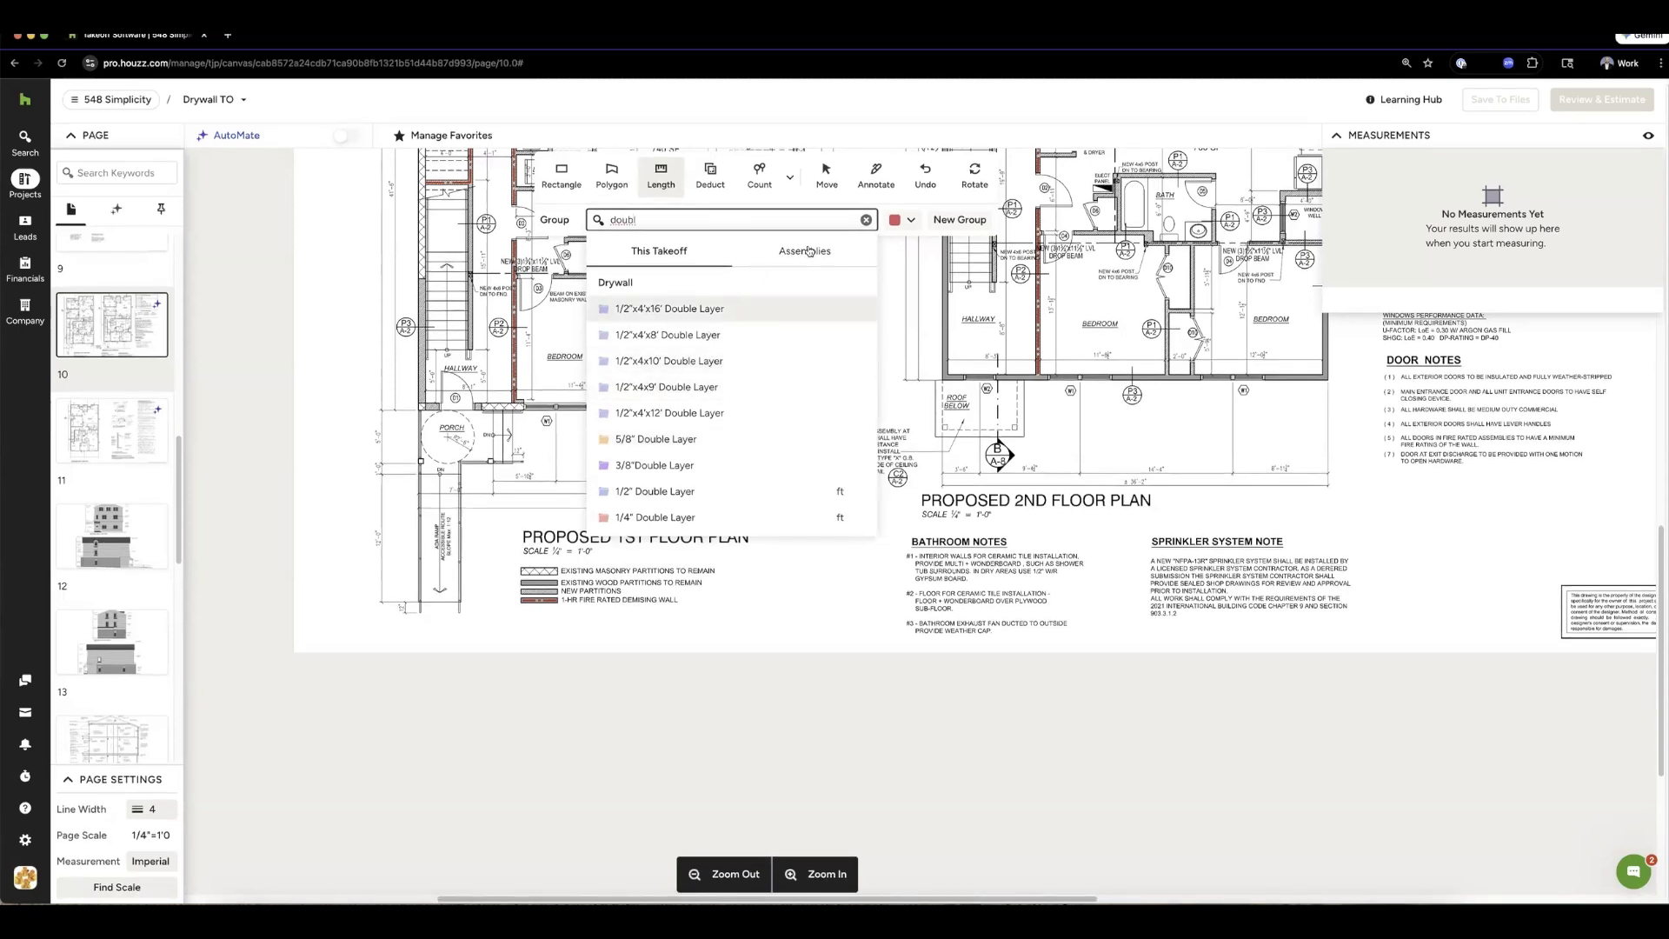
click(867, 220)
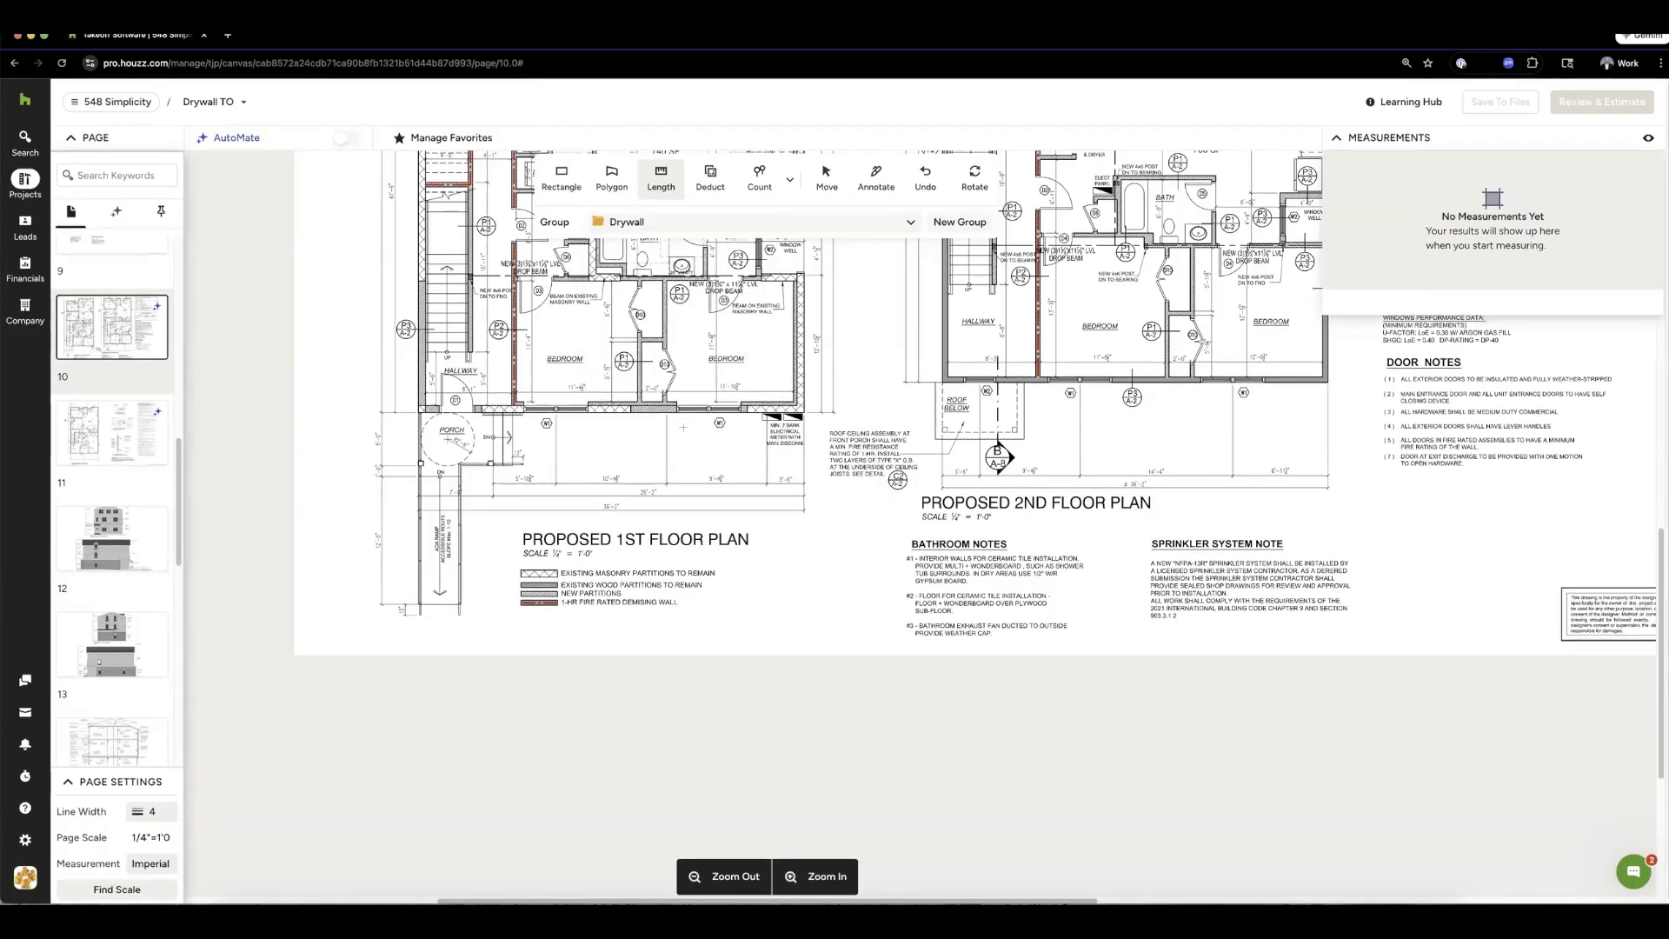
- Trace the walls of Unit #2's upper bedroom and its closet as a closed length of about 64 ft
scroll(684, 427, up, 10)
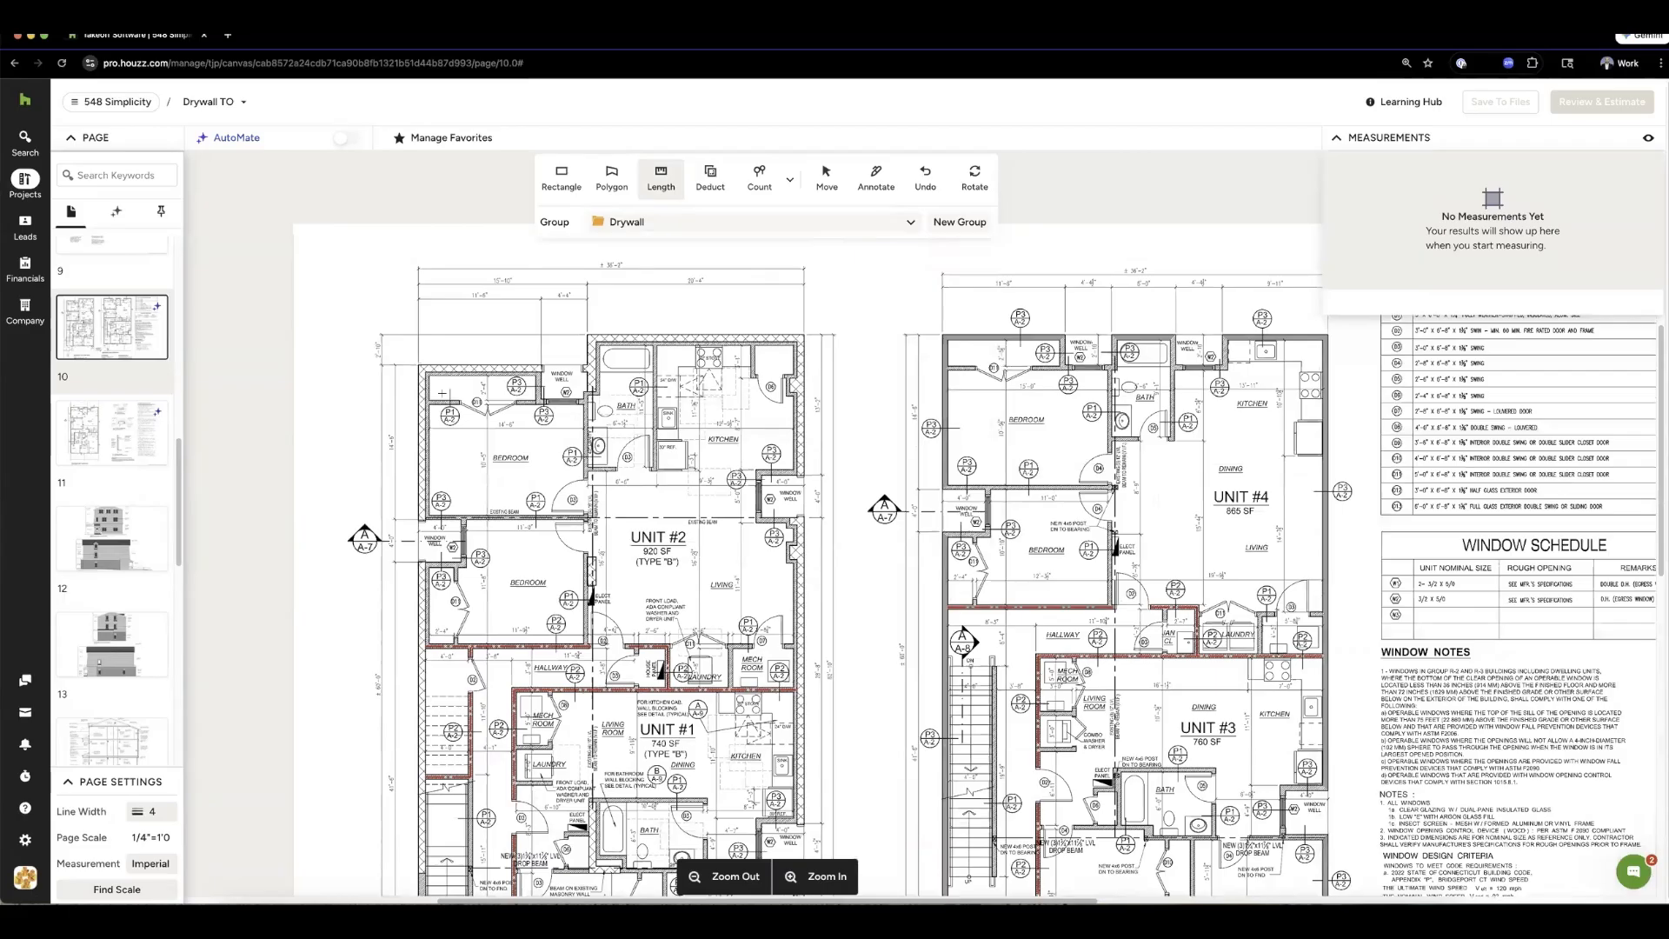
click(430, 375)
click(540, 375)
click(582, 402)
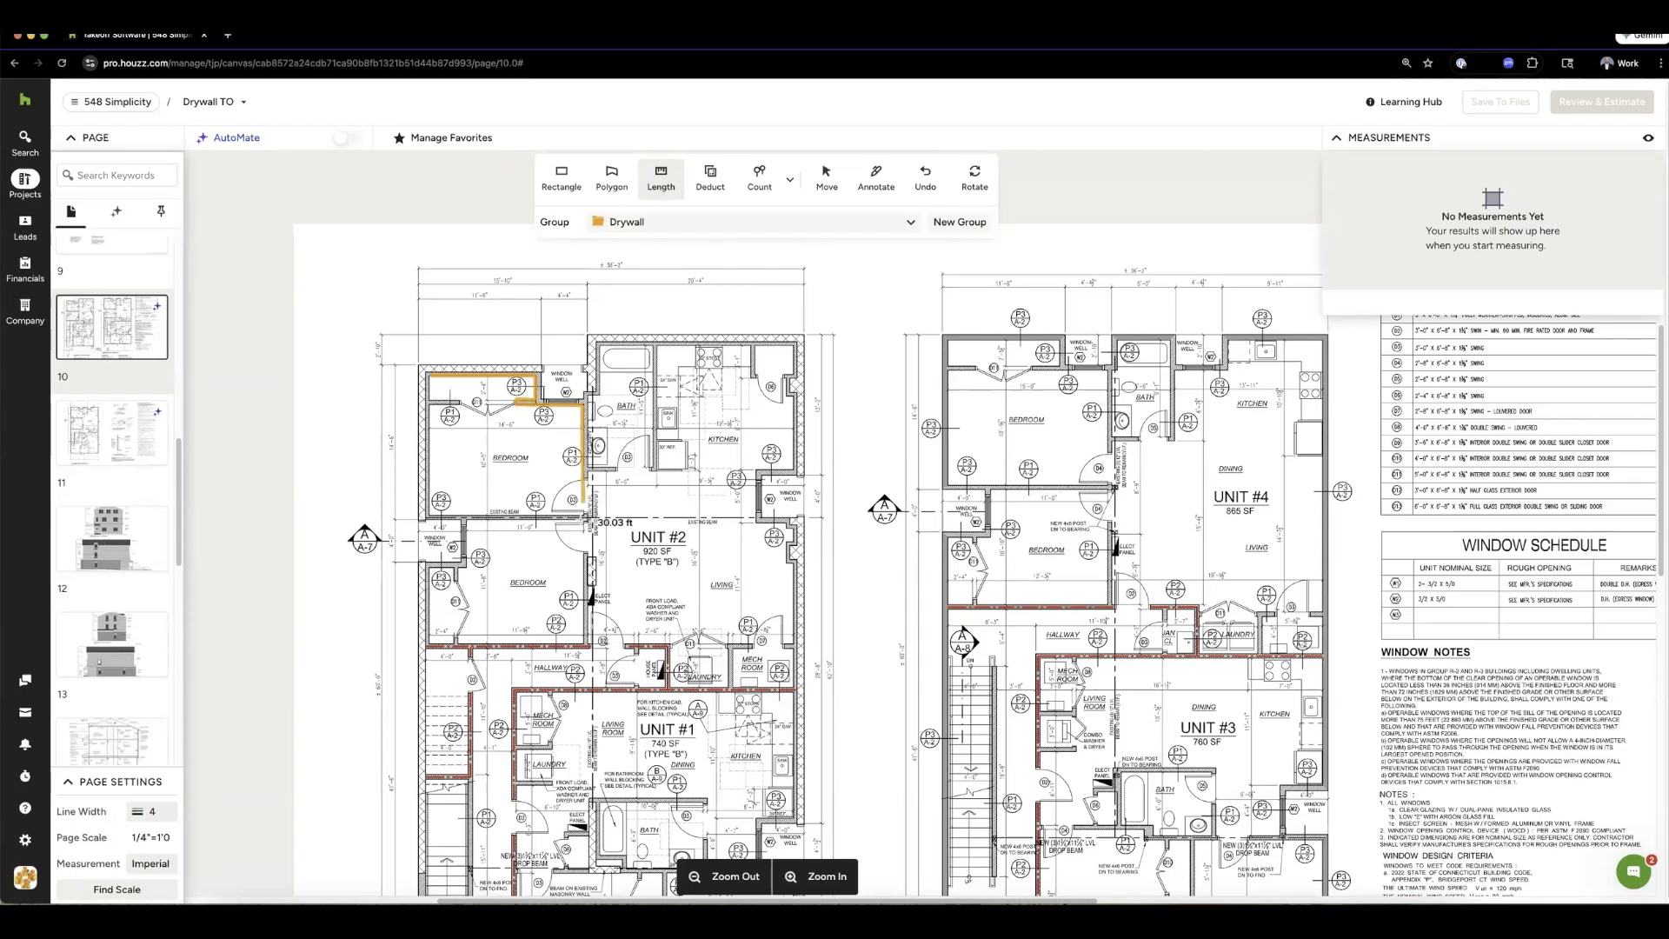
click(583, 511)
click(429, 515)
click(430, 406)
click(459, 404)
click(459, 400)
click(429, 400)
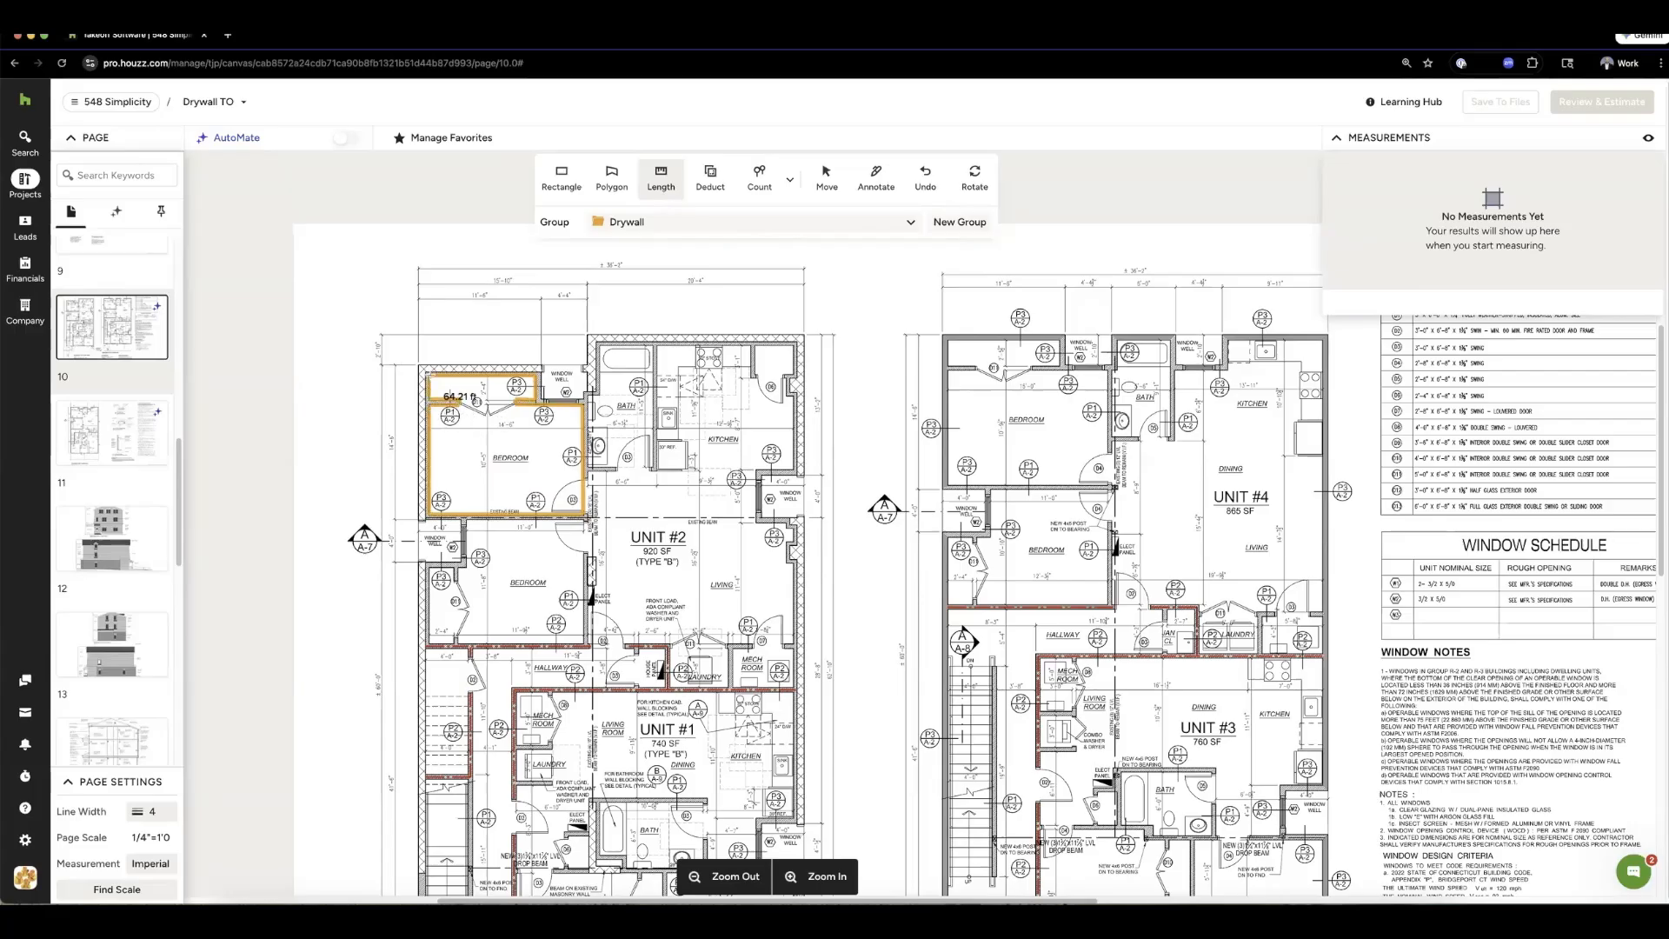
double_click(430, 375)
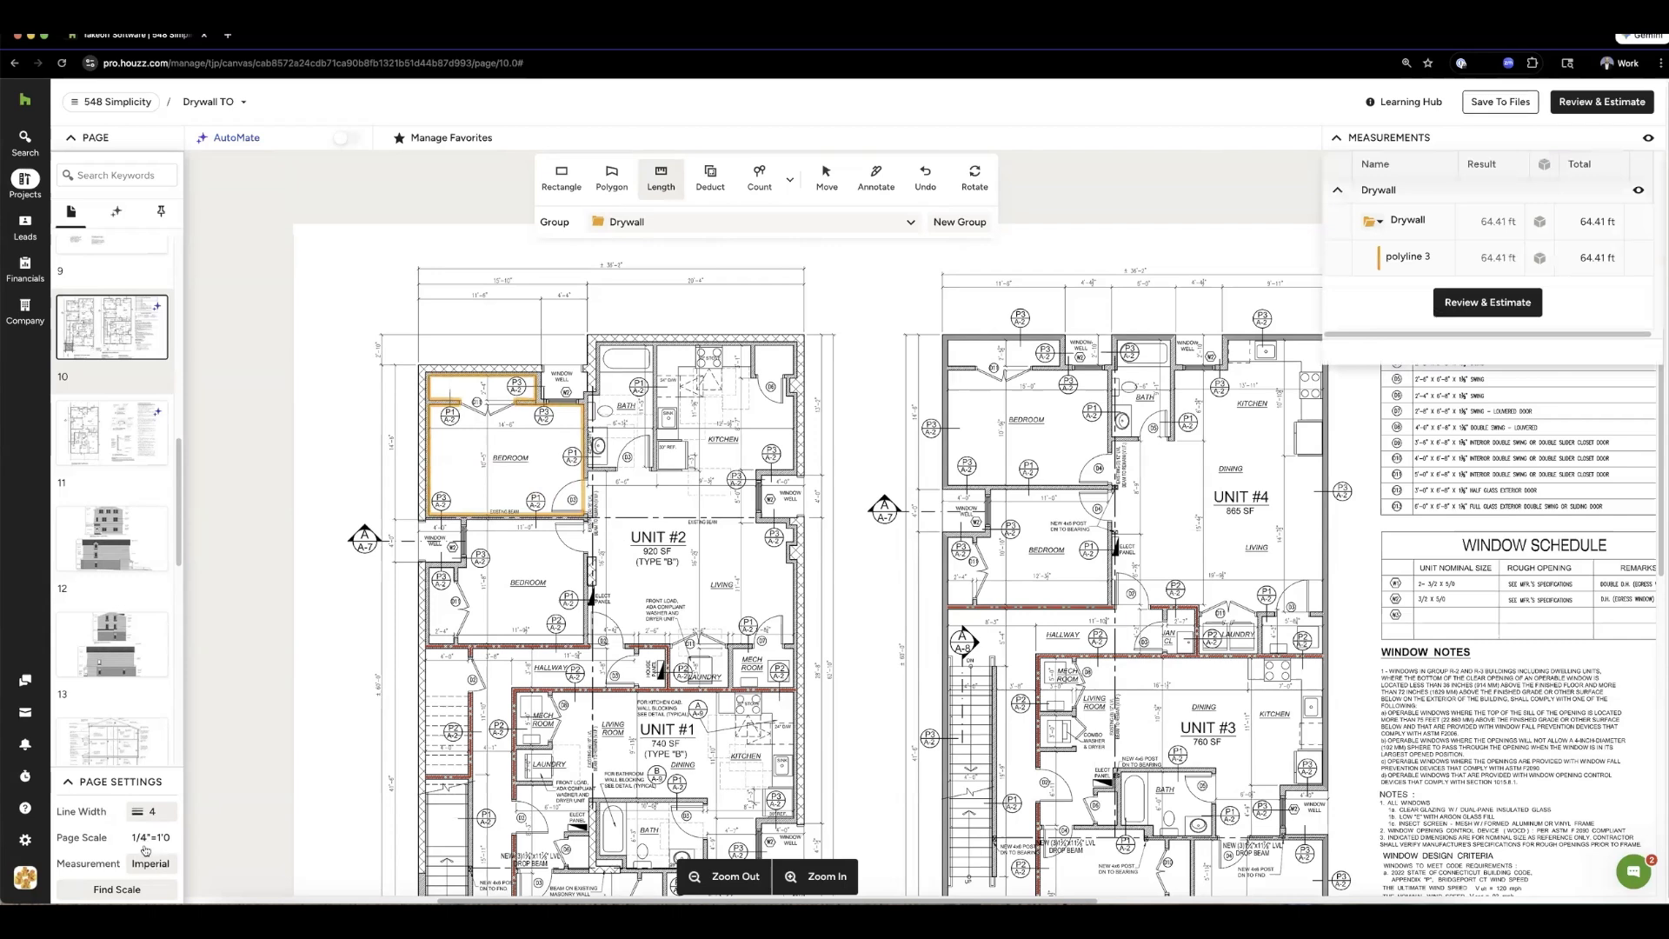
- Set the line width to 1 and trace the walls of Unit #2's bath, about 36 ft
click(154, 813)
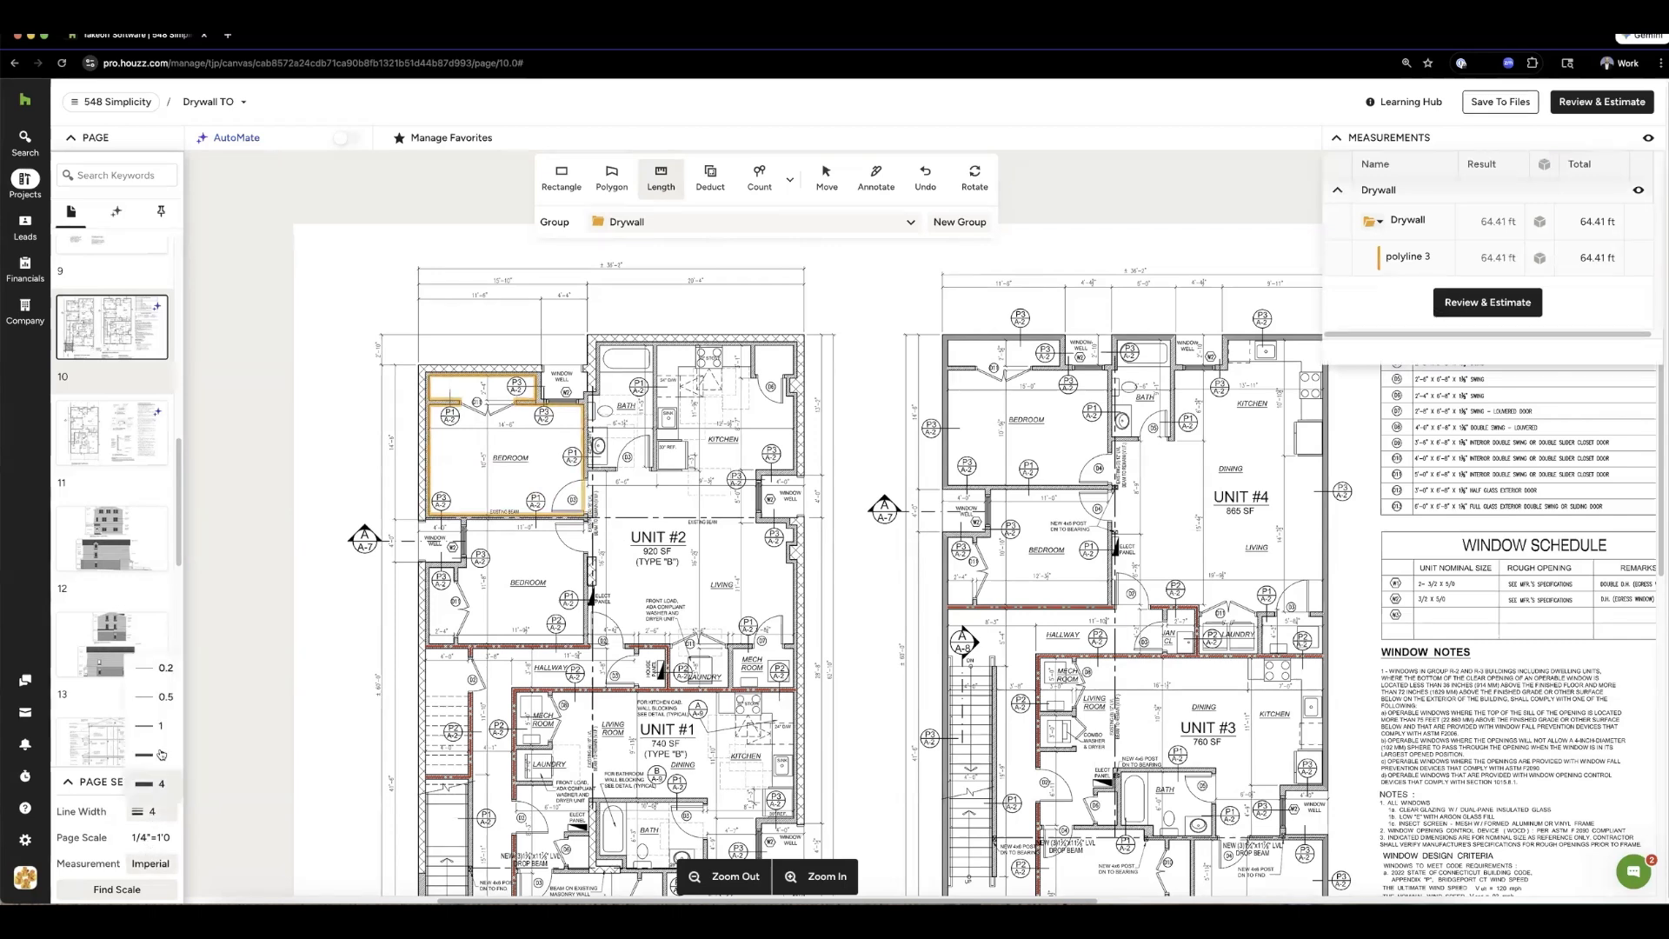
click(152, 725)
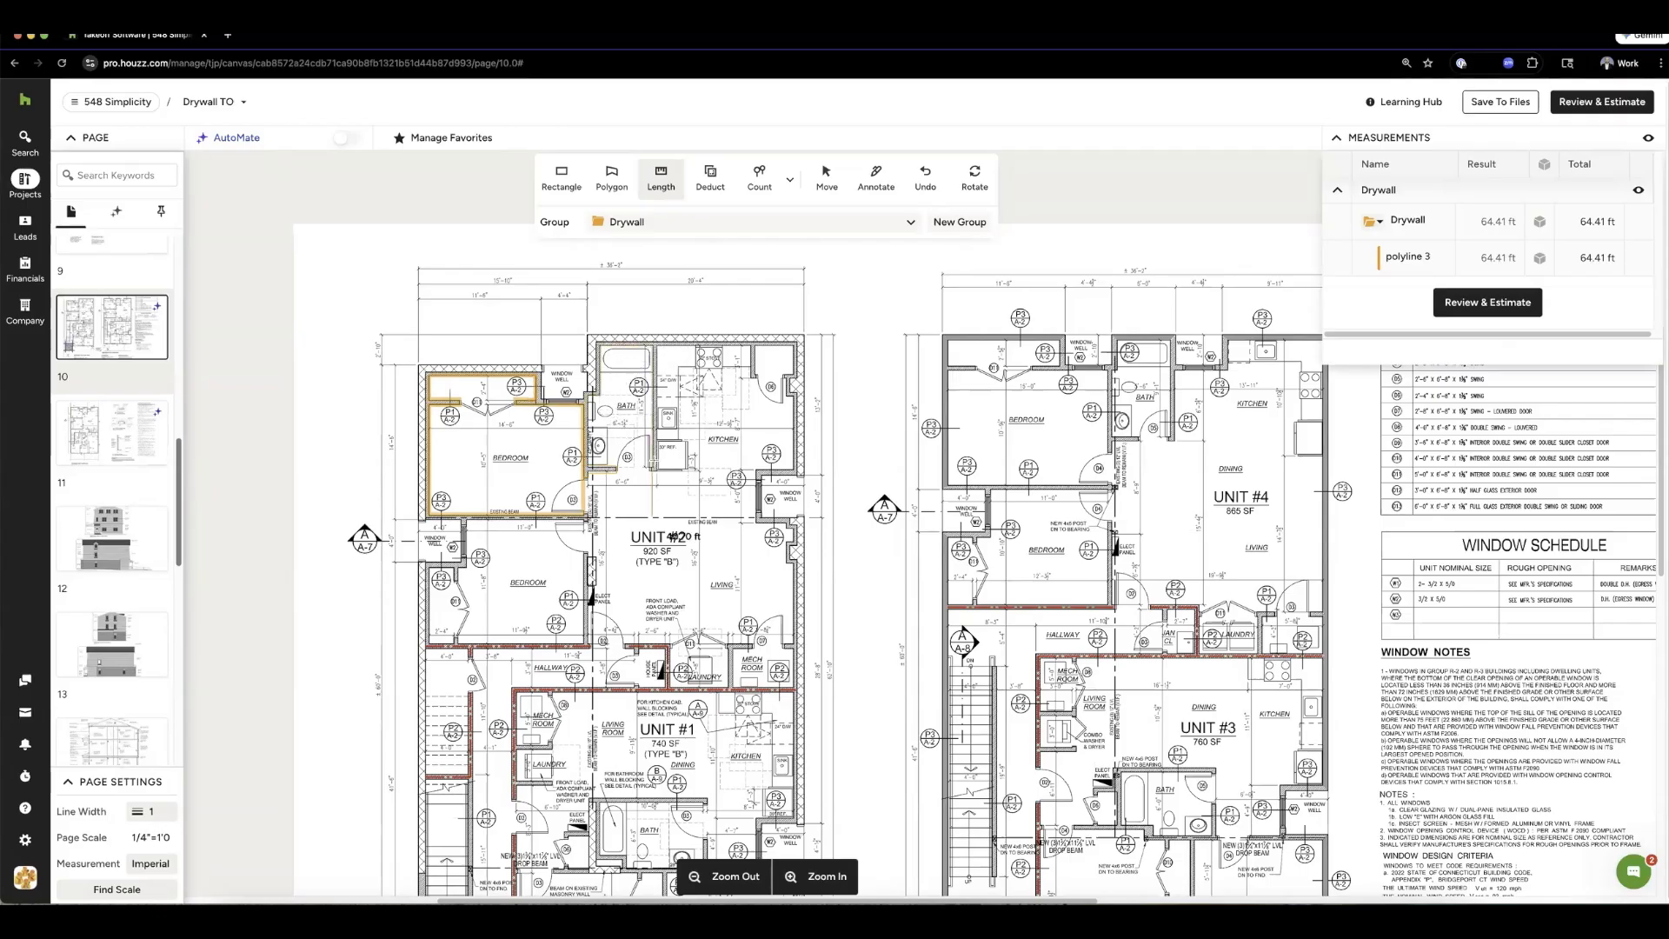
double_click(653, 471)
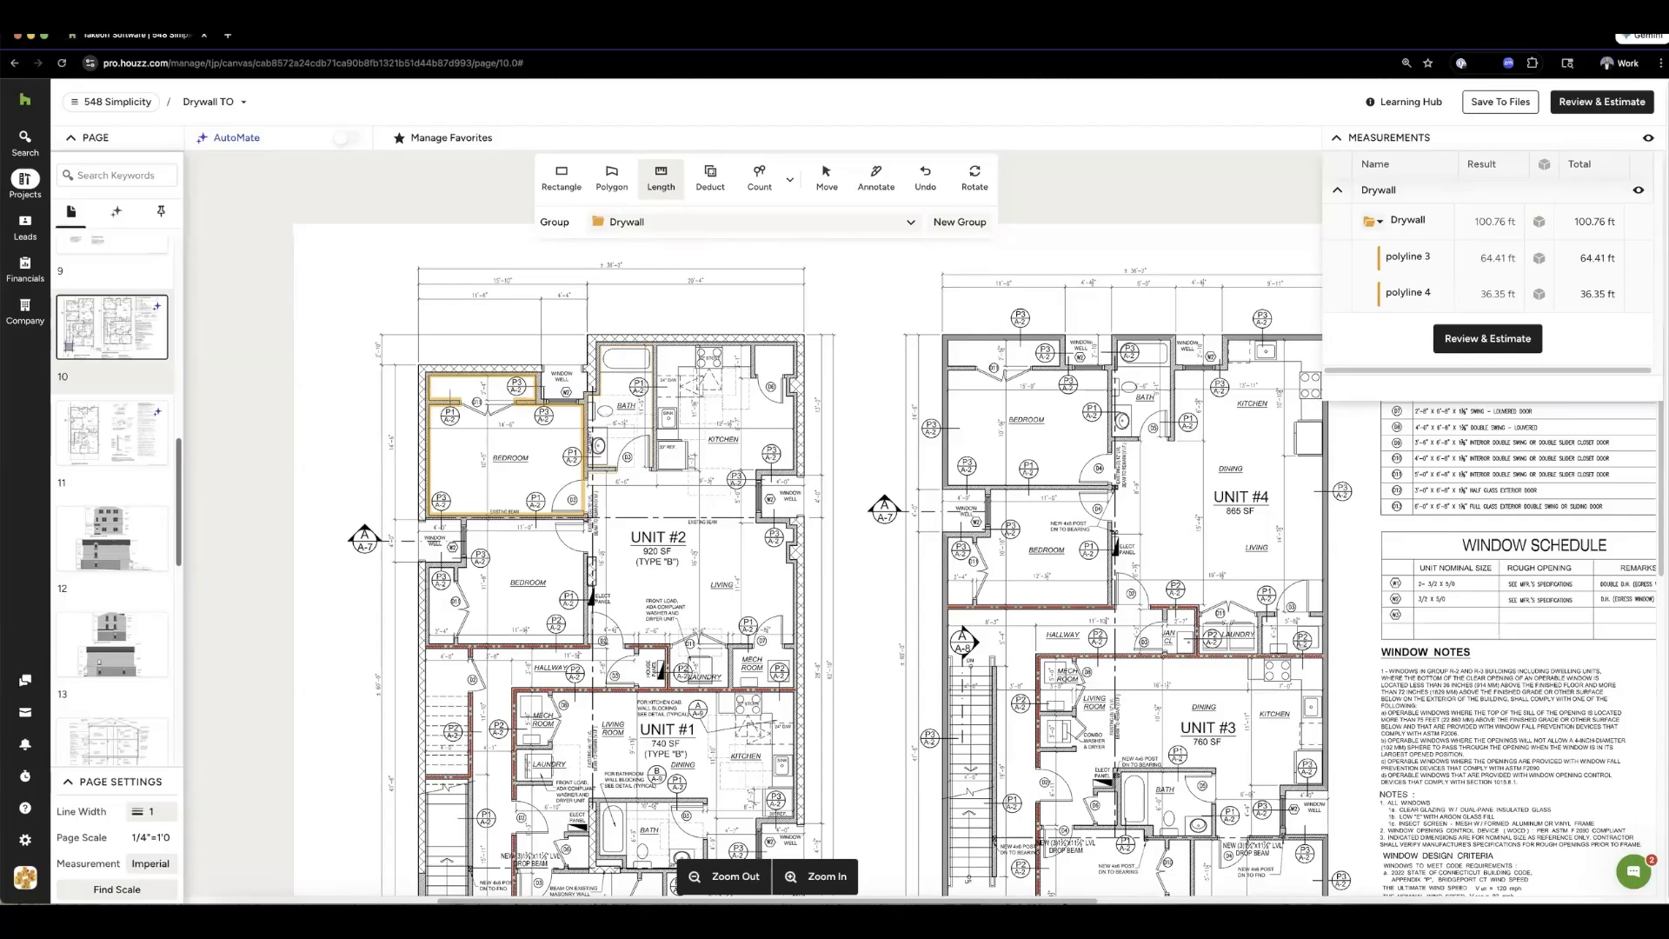
- Add a height of 10 ft to the Drywall group to convert its wall lengths to area
click(1539, 221)
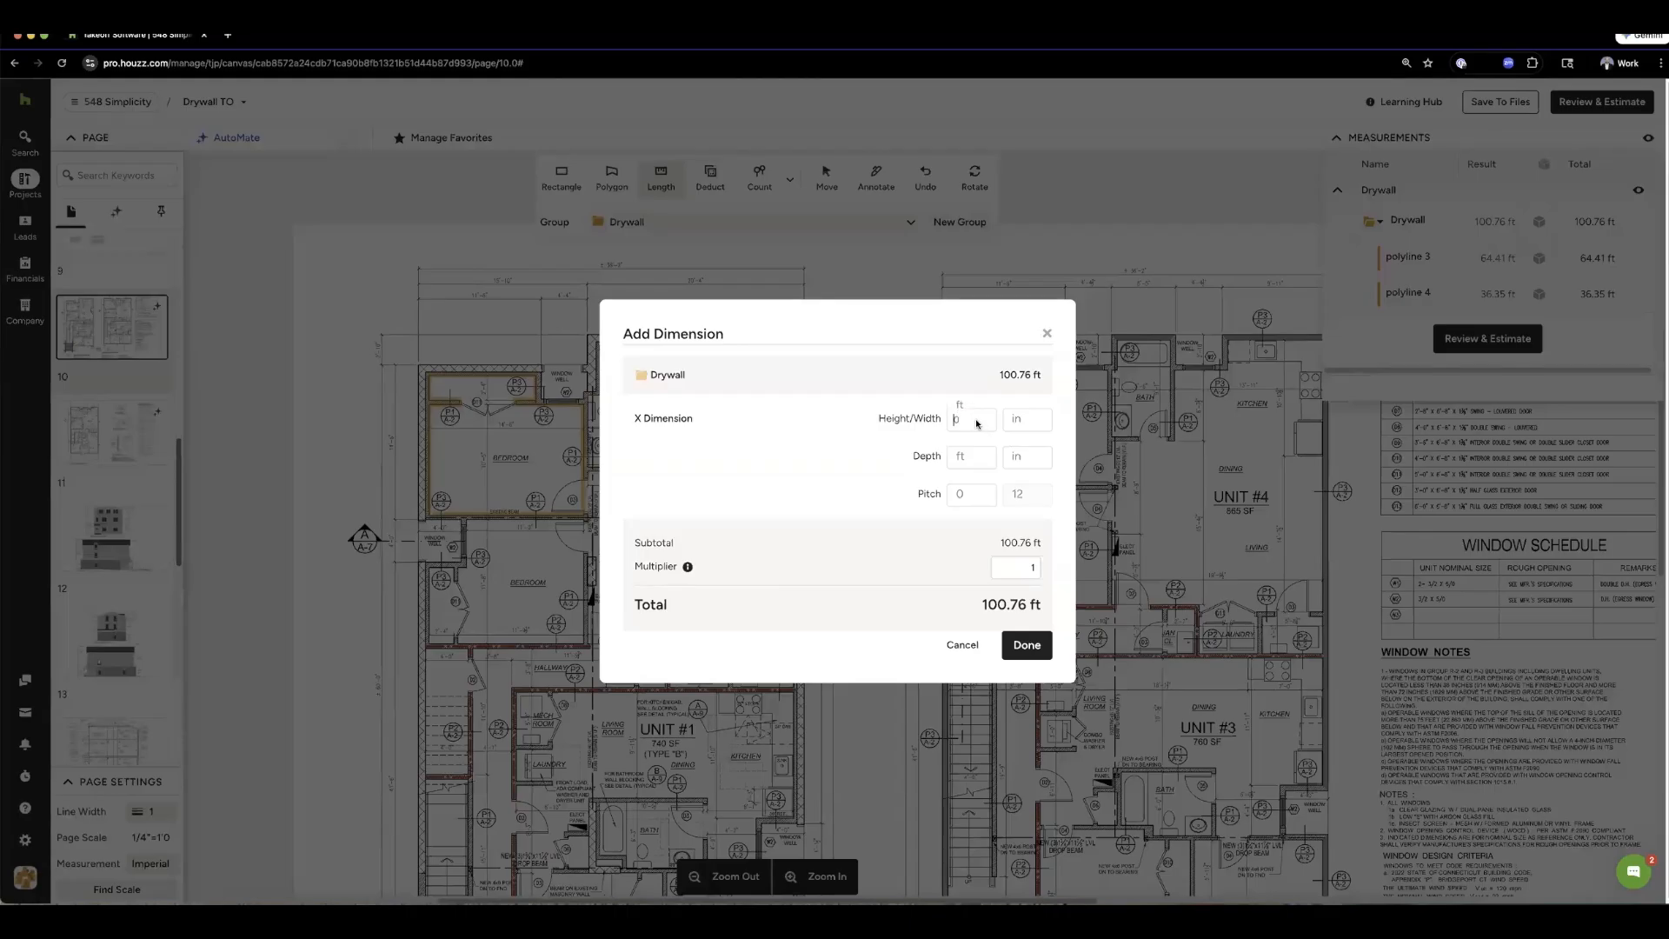
text(10)
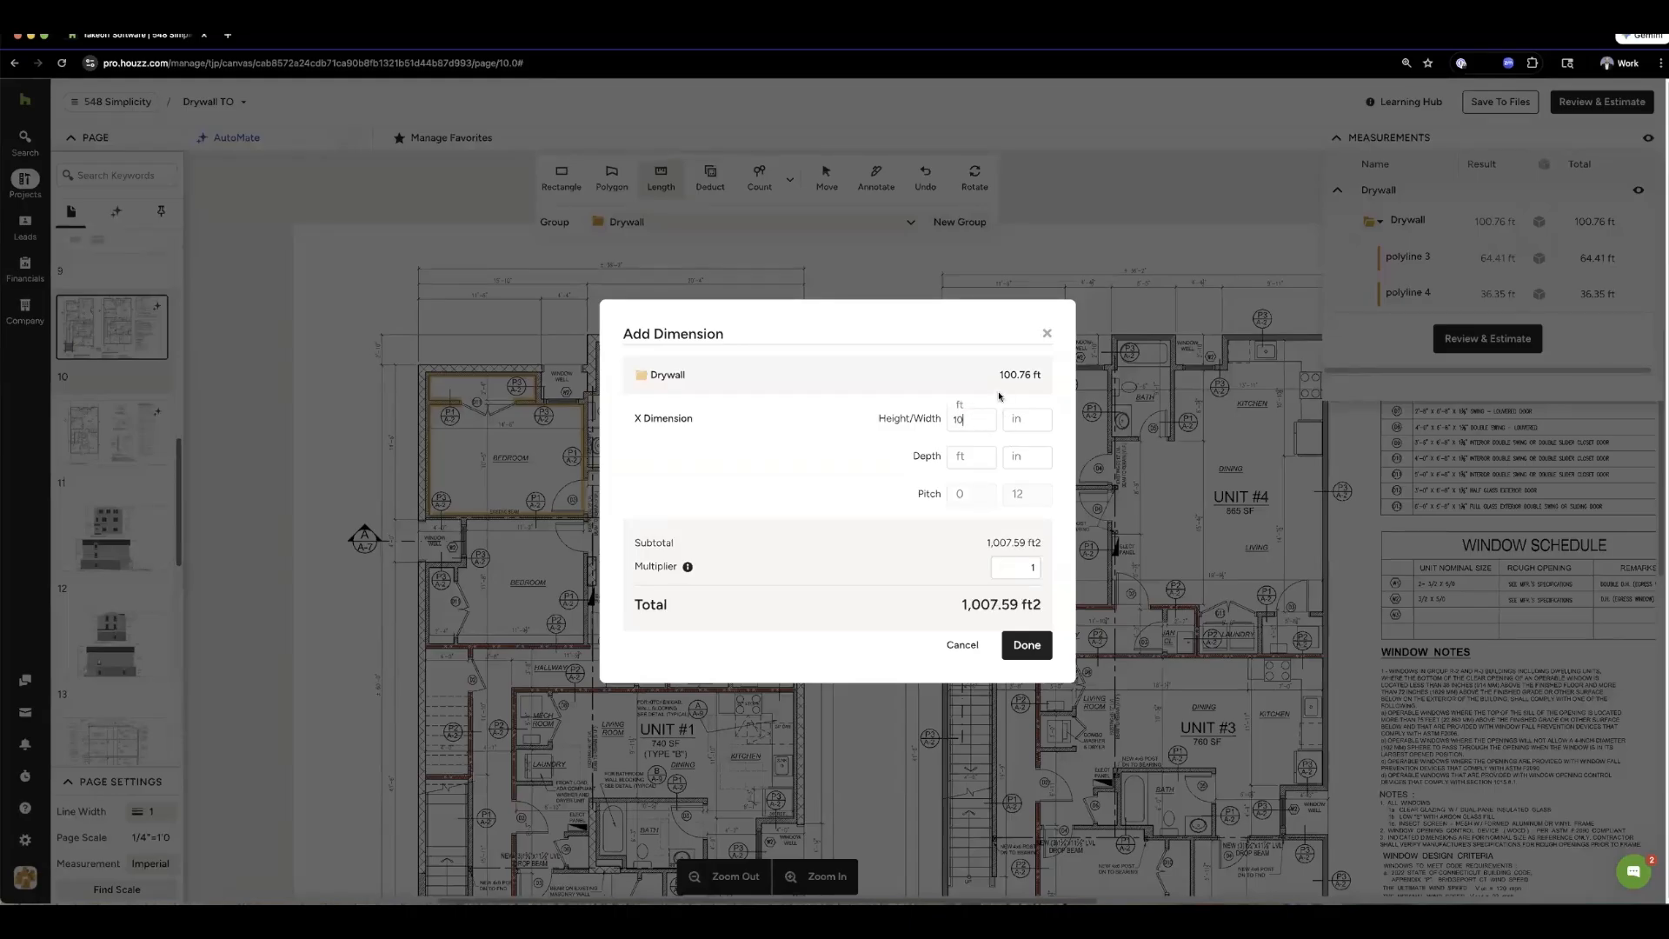
triple_click(1030, 375)
triple_click(1035, 602)
click(1026, 644)
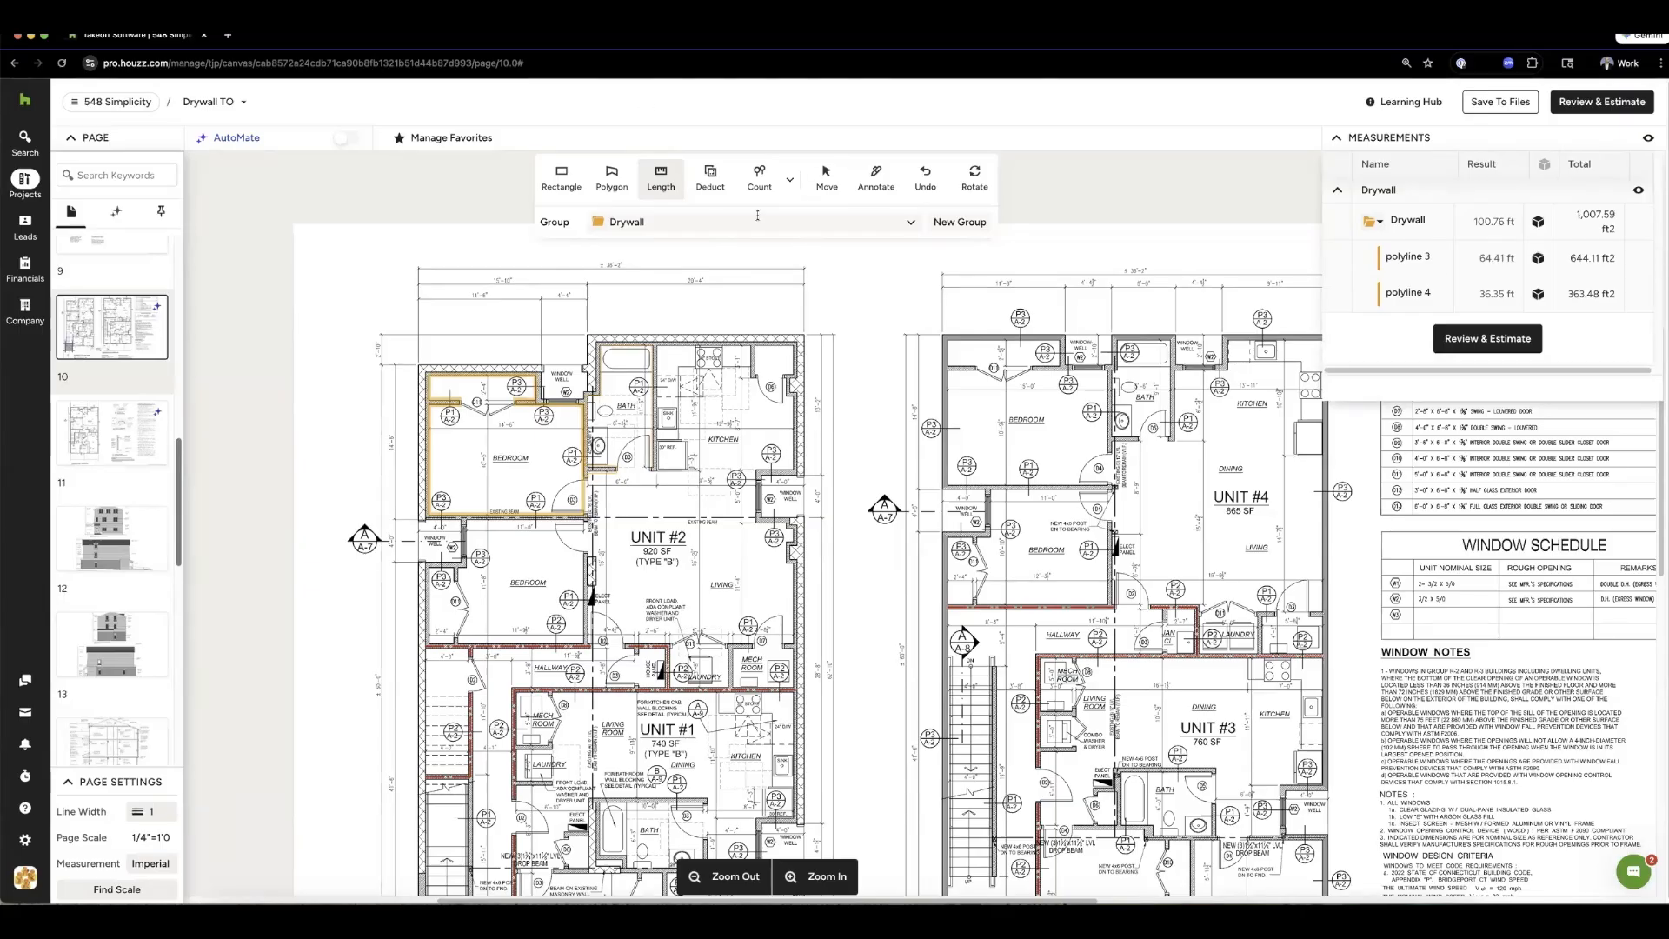
- Select the whole Drywall group of measurements and delete it
click(1339, 222)
click(1438, 388)
- Choose the 1/2"x4x10' Single Layer group from the Drywall category for length measurements
click(781, 230)
click(654, 323)
click(672, 230)
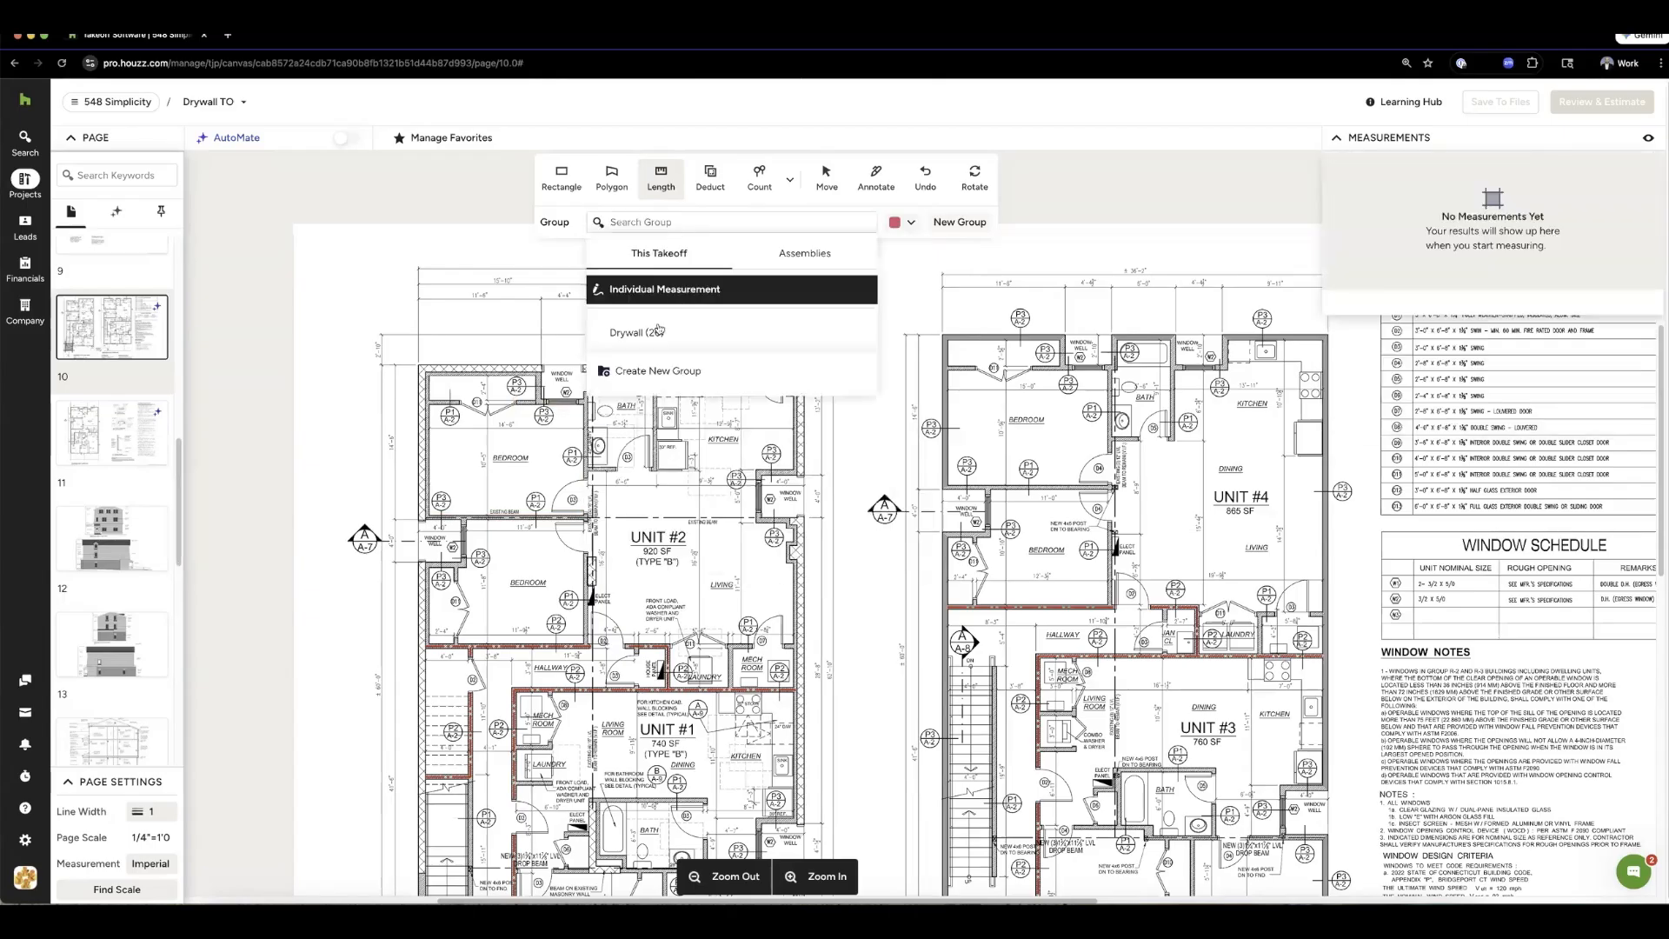
click(659, 331)
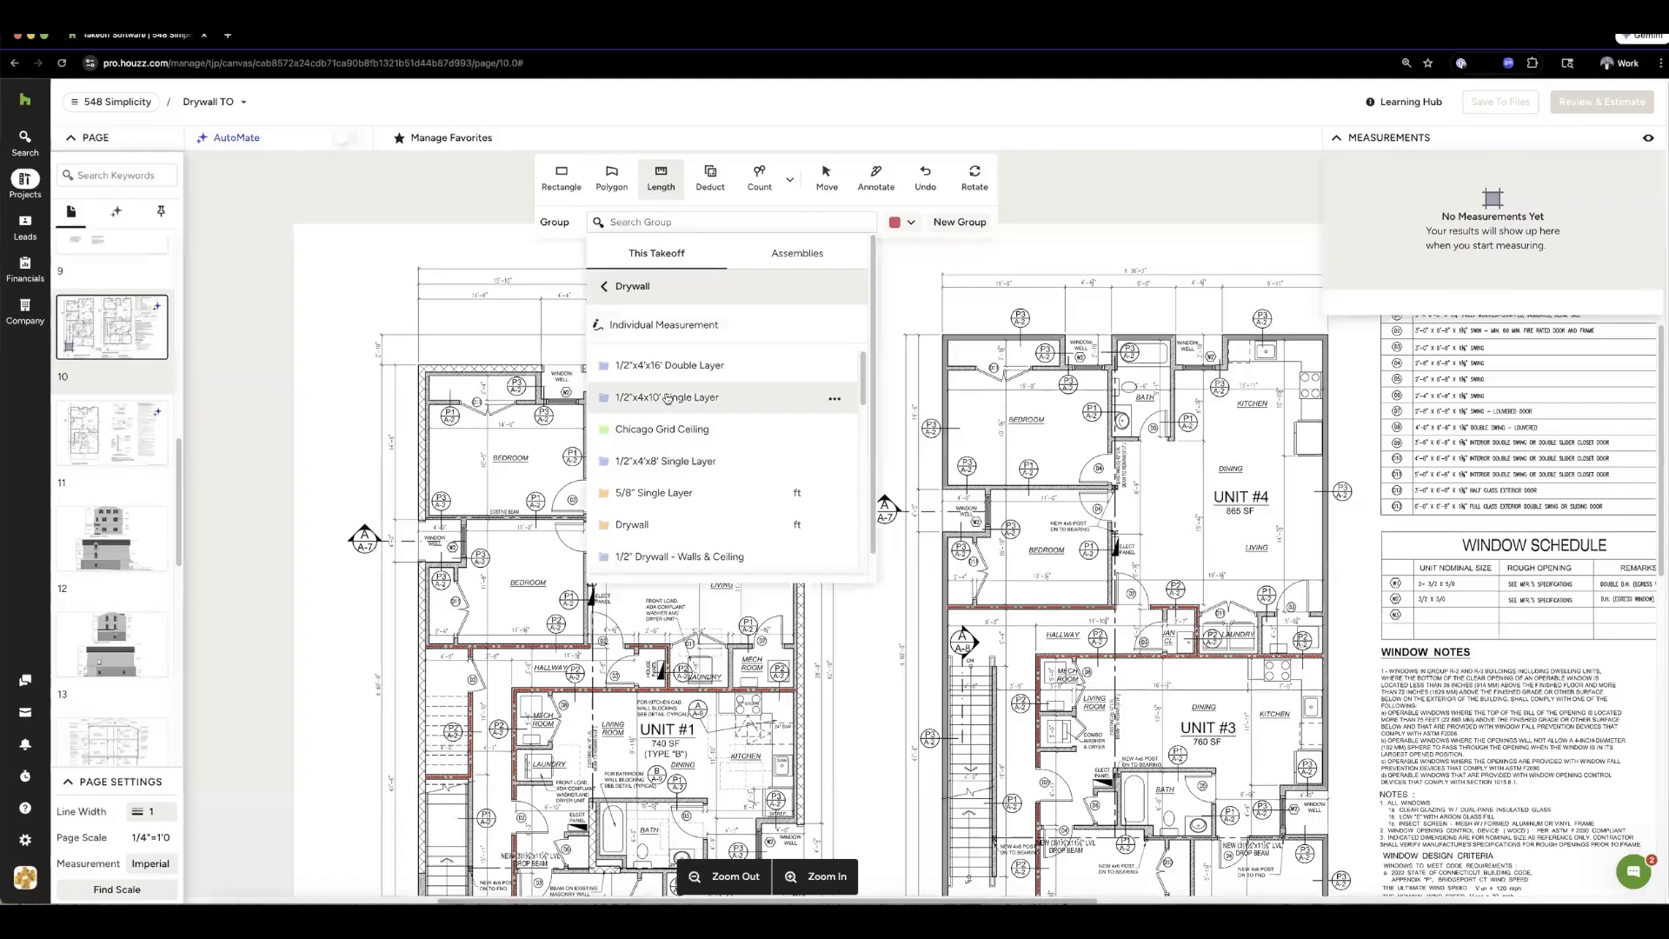
click(589, 414)
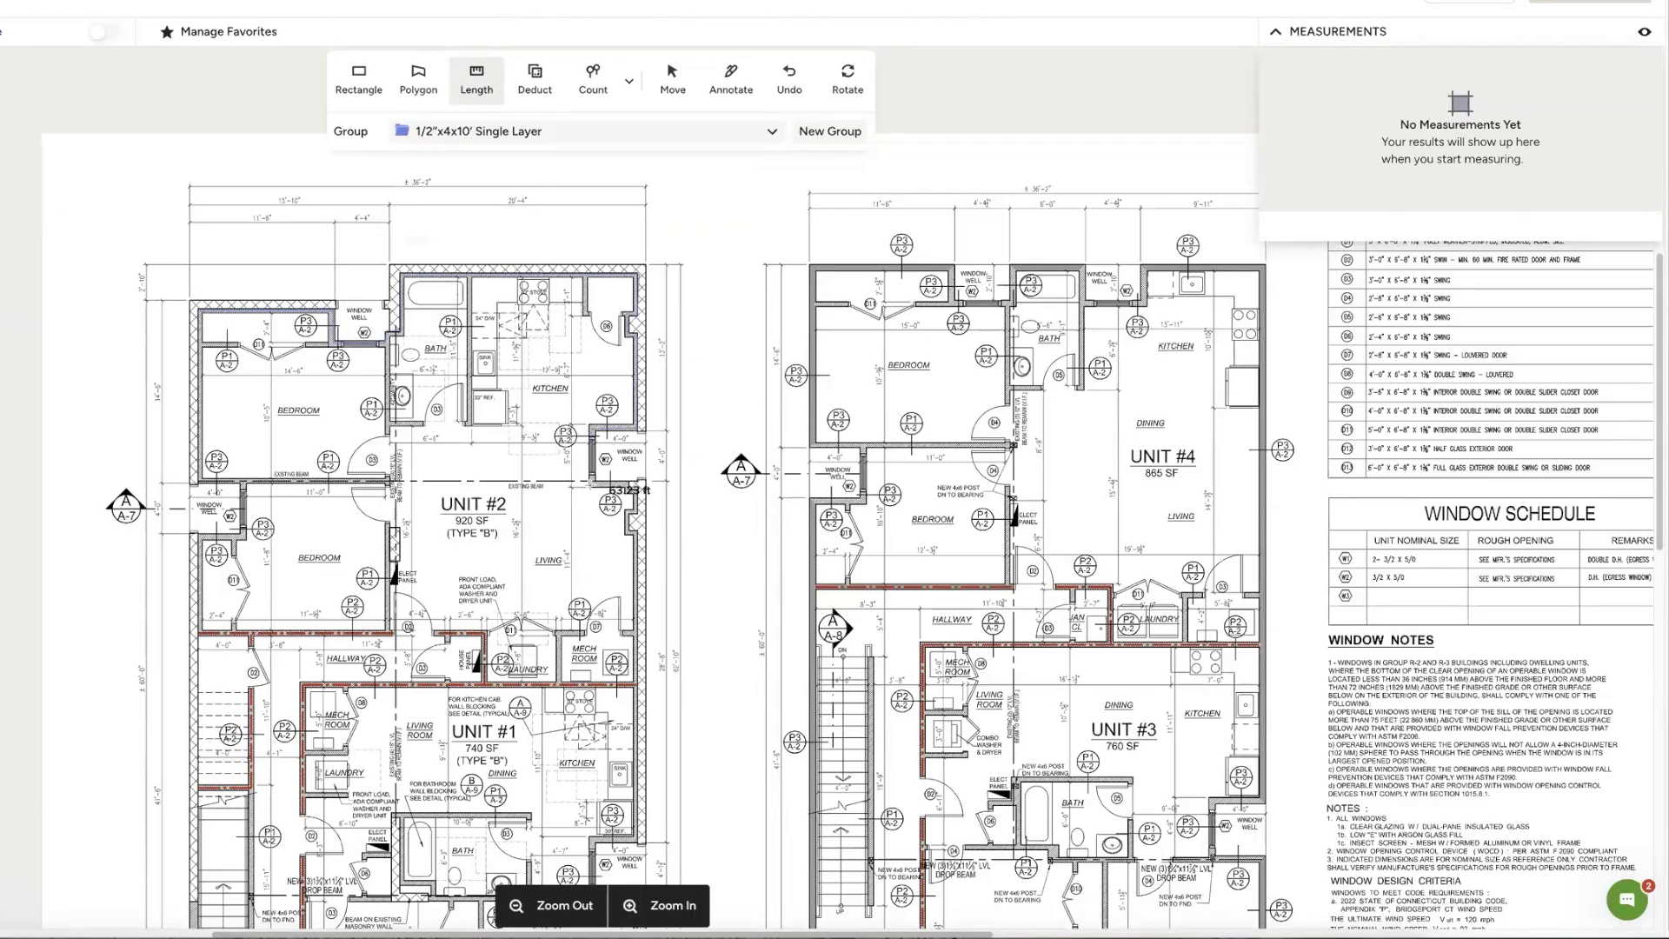
- Trace the 1st floor plan's exterior walls from Unit #2 down past Unit #1's window well, about 108 ft
click(593, 485)
click(634, 485)
scroll(634, 530, down, 3)
click(636, 580)
click(592, 580)
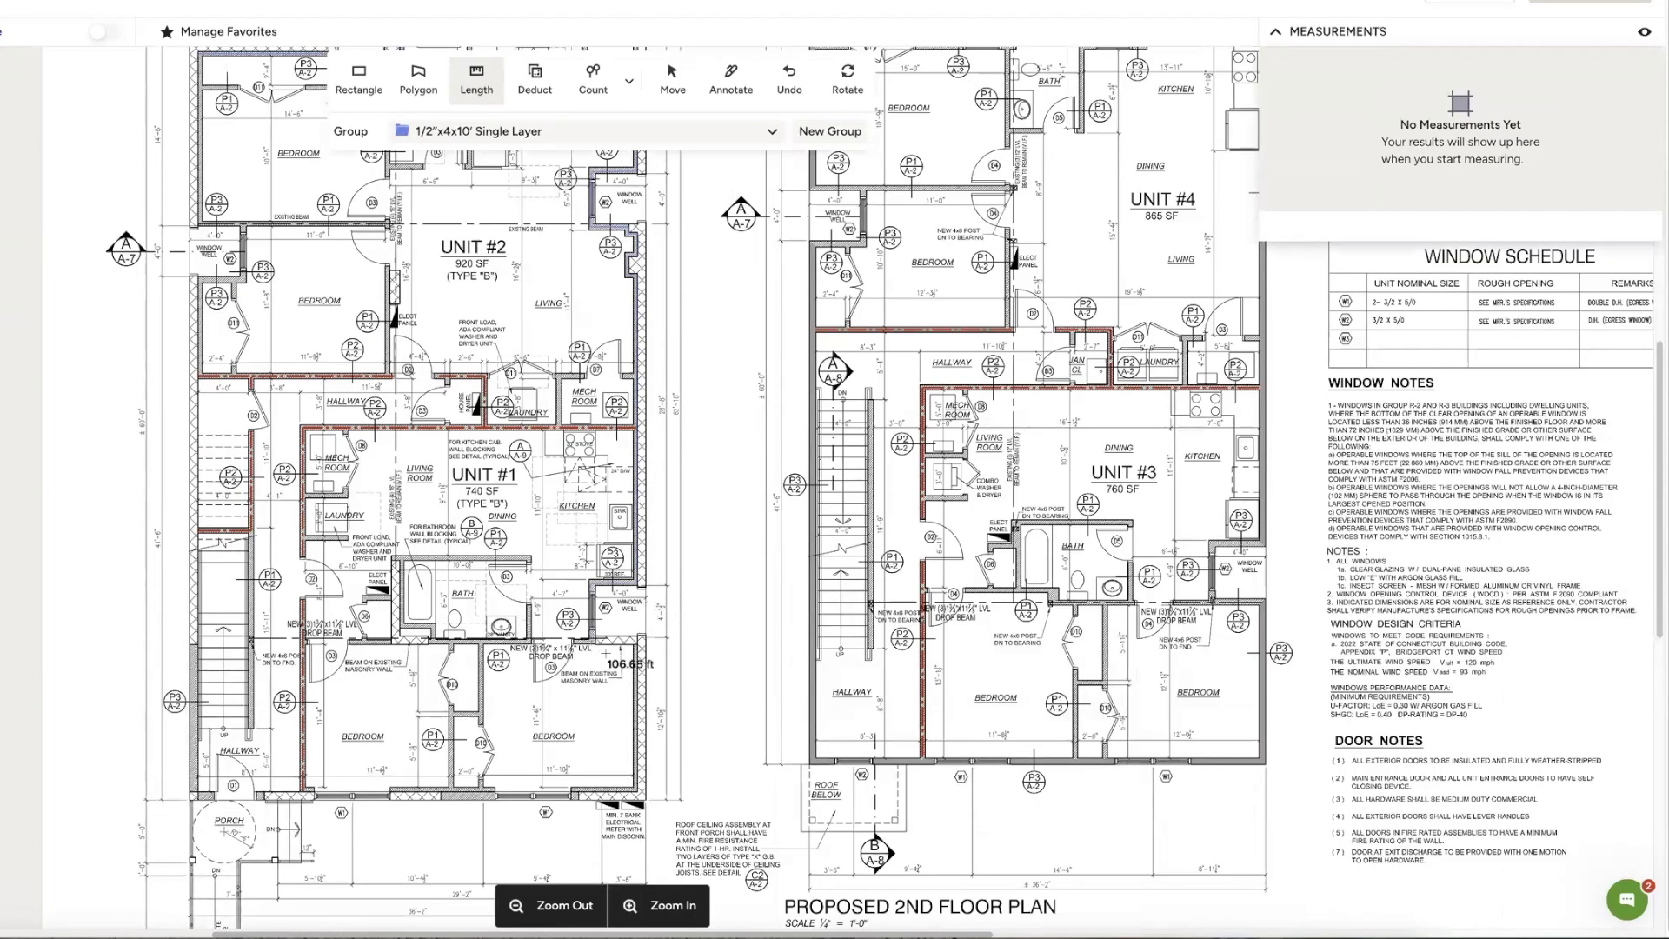
double_click(571, 641)
- Trace the exterior walls around the front bedrooms and hallway of the 1st floor plan, about 58.5 ft
click(637, 643)
click(637, 789)
click(200, 791)
double_click(198, 643)
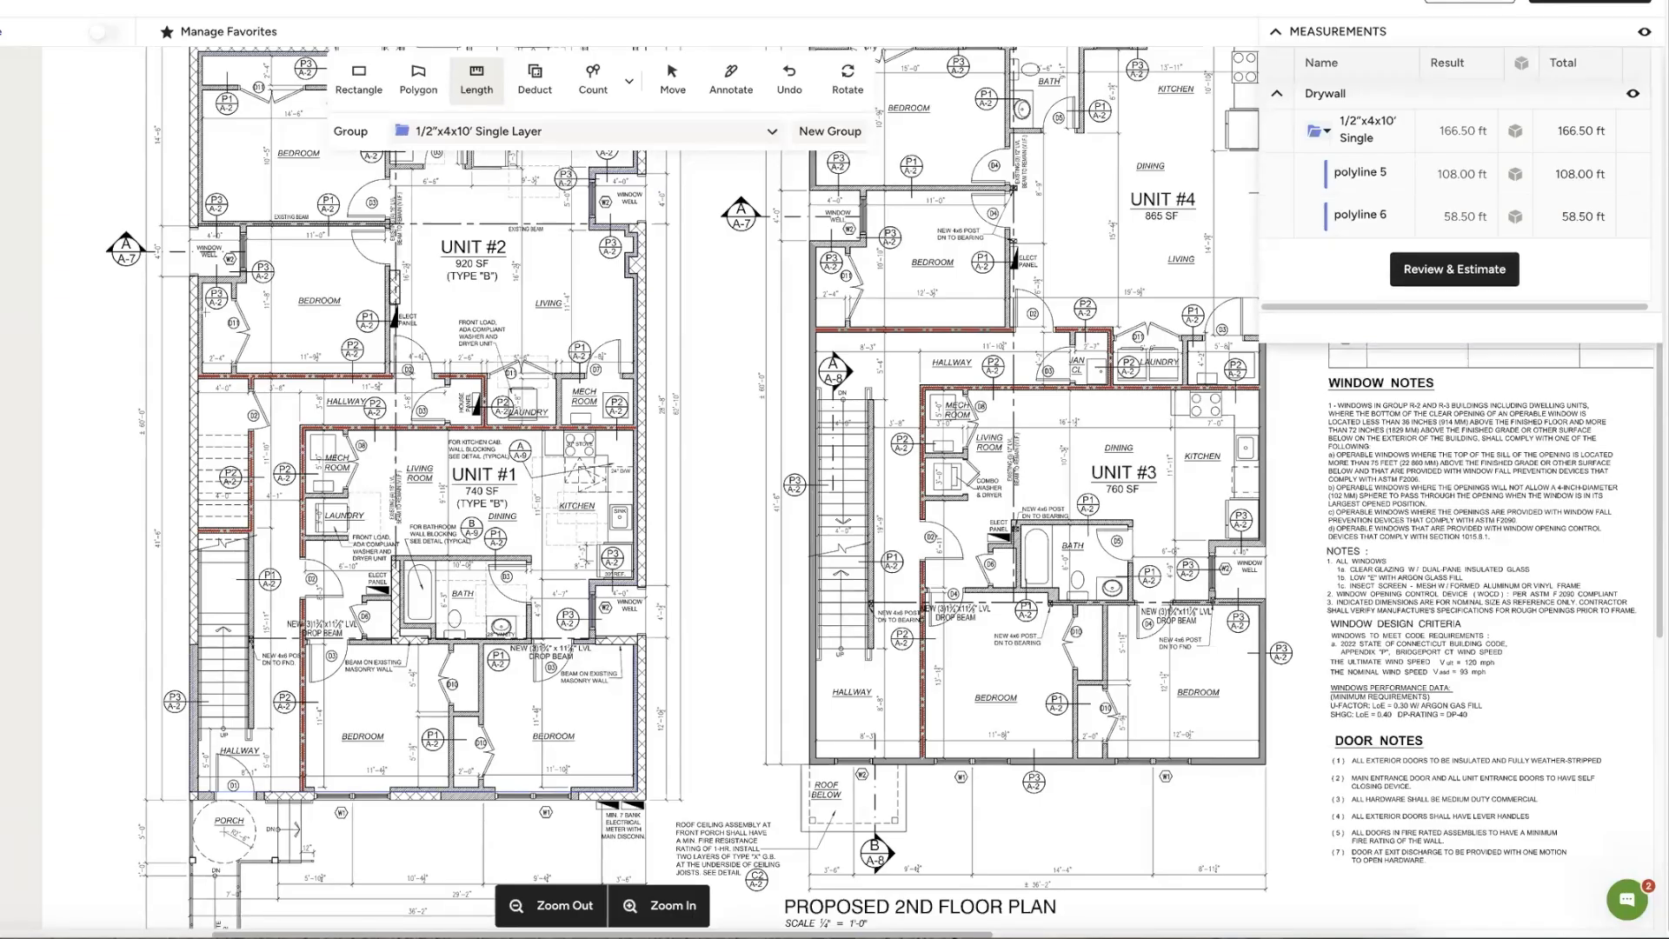
- Trace the remaining exterior walls around Unit #2's bedroom window well, in lengths of about 19 ft and 13 ft
click(200, 279)
click(244, 279)
click(244, 226)
click(200, 226)
scroll(206, 209, up, 1)
double_click(201, 132)
- Switch to the 1/2" Double Layer group and trace the closet and side wall segments of Unit #2's upper bedroom
scroll(727, 285, up, 3)
click(522, 132)
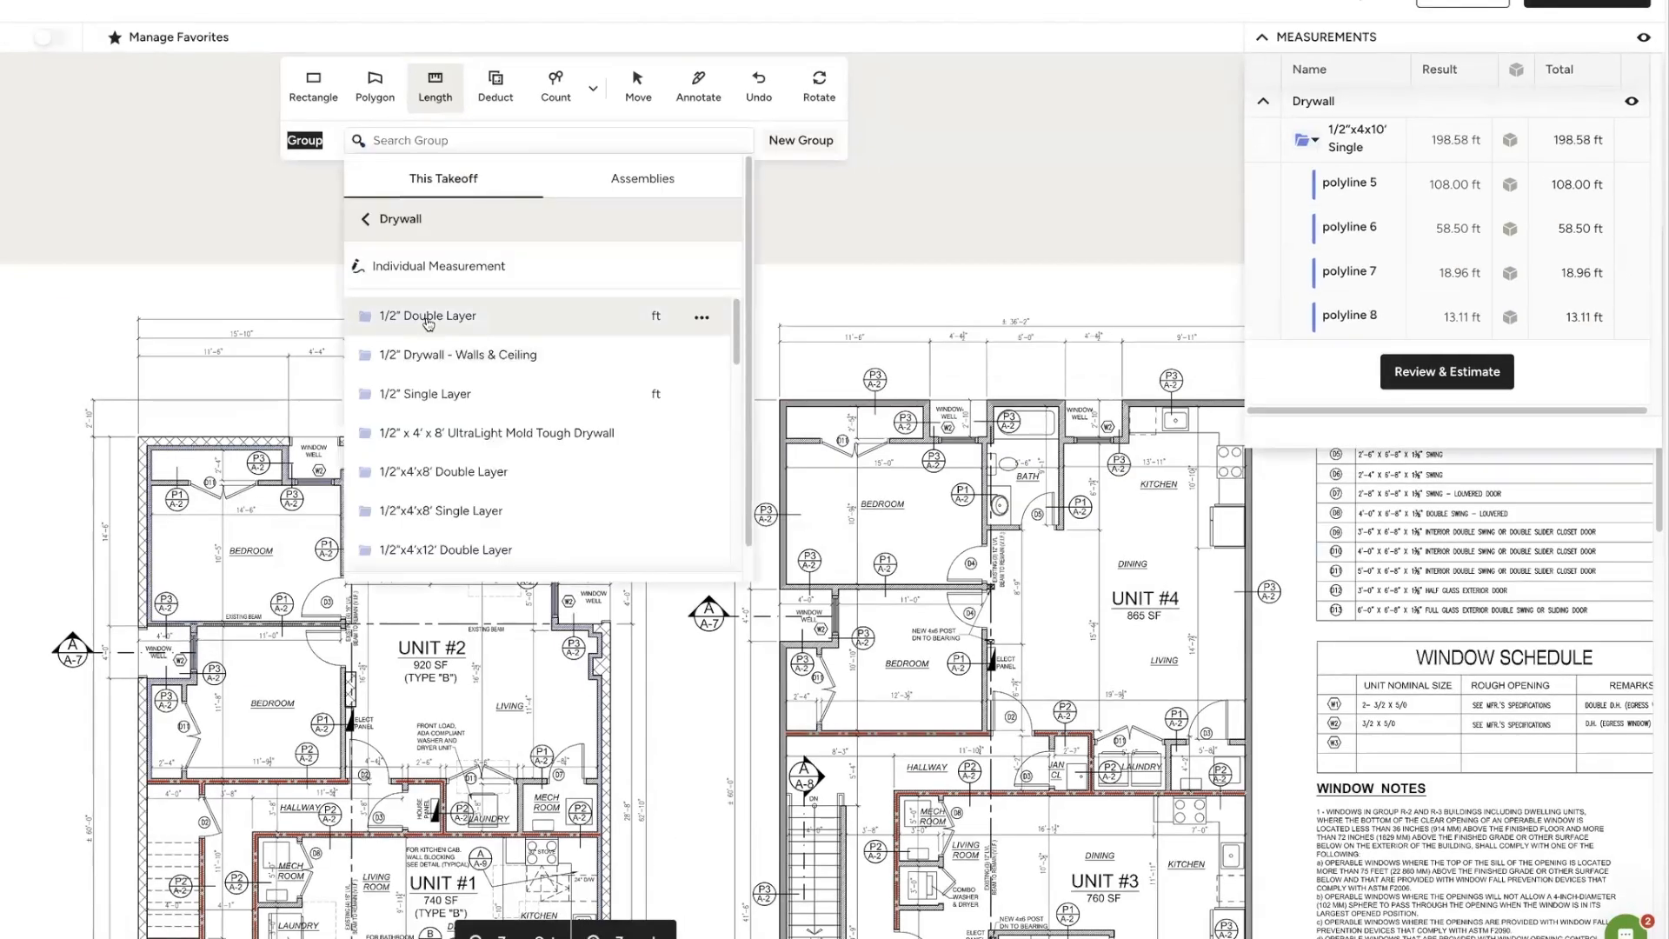
click(470, 304)
scroll(452, 335, down, 3)
click(200, 180)
double_click(237, 180)
click(306, 181)
double_click(288, 191)
click(344, 163)
double_click(344, 286)
click(345, 324)
double_click(344, 334)
- Trace the wall between Unit #2's bedrooms, about 12 ft, the lower bedroom's walls, about 24 ft, and the short hallway segments
click(344, 333)
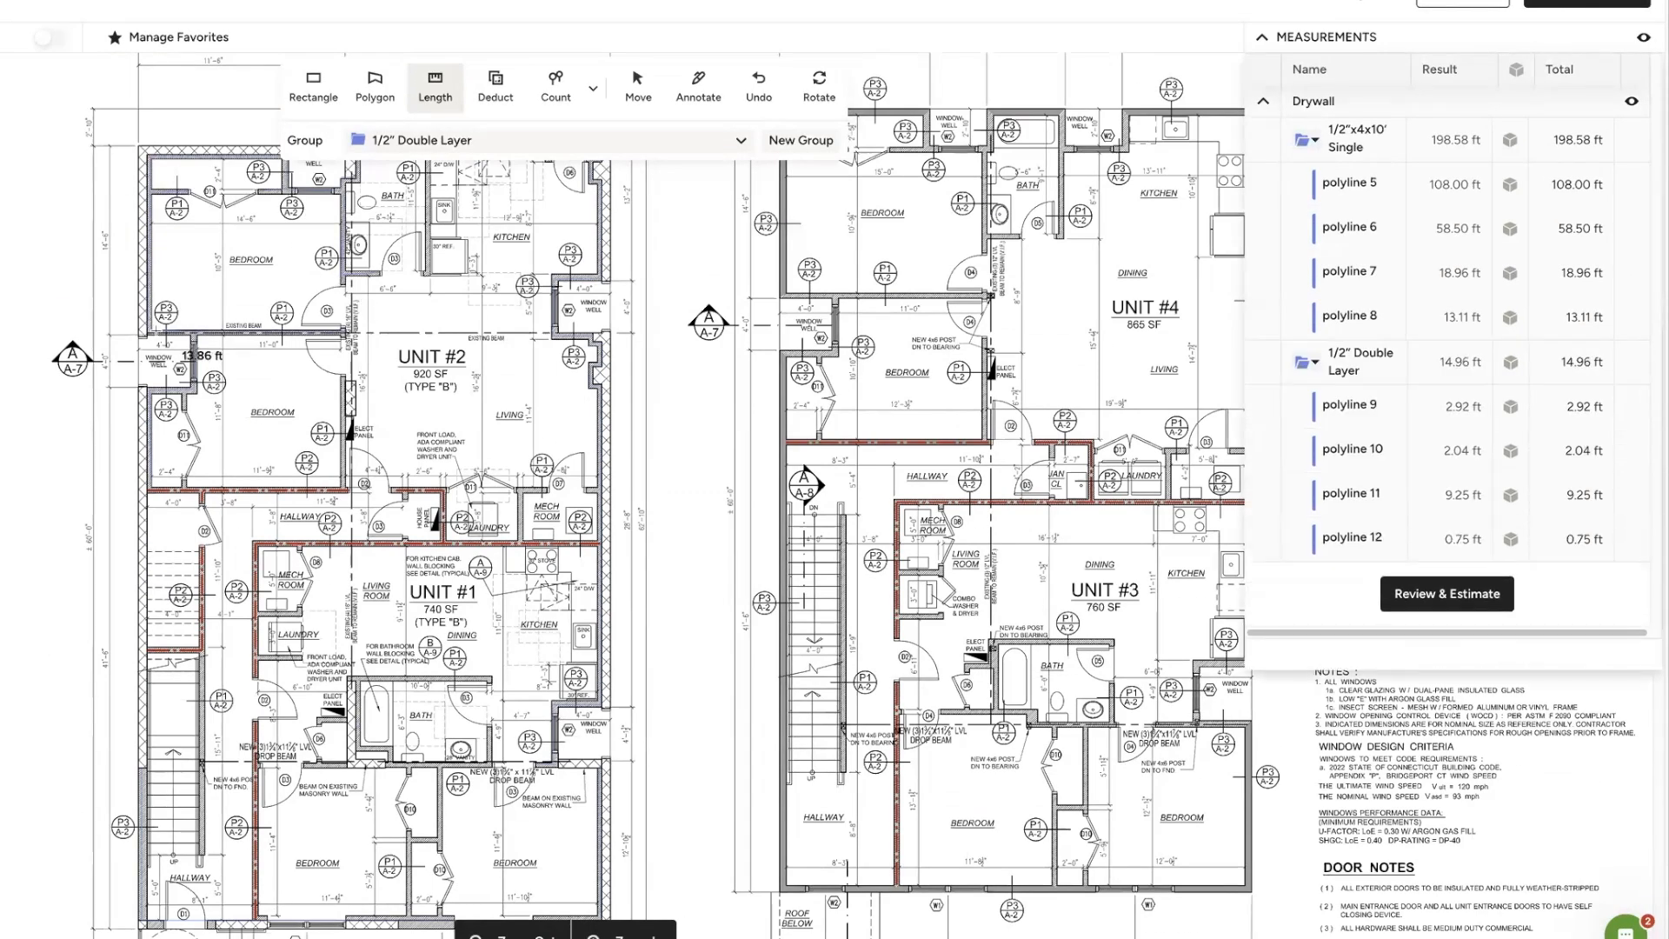
double_click(191, 333)
click(345, 373)
double_click(204, 504)
click(205, 545)
double_click(204, 561)
- Trace the 1st floor stairwell wall, about 24 ft, and the hallway wall beside Unit #1's bedroom, about 15 ft
click(204, 560)
double_click(204, 867)
click(256, 918)
double_click(255, 720)
- Trace Unit #1's fire-rated demising wall, about 36 ft, and the two laundry partitions, about 4 ft each
click(255, 677)
click(258, 615)
double_click(302, 614)
click(256, 657)
double_click(303, 657)
- Trace Unit #2's entry, laundry and mechanical room walls, and the wall between its bath and kitchen, about 12 ft
click(392, 490)
click(445, 490)
double_click(445, 542)
click(520, 543)
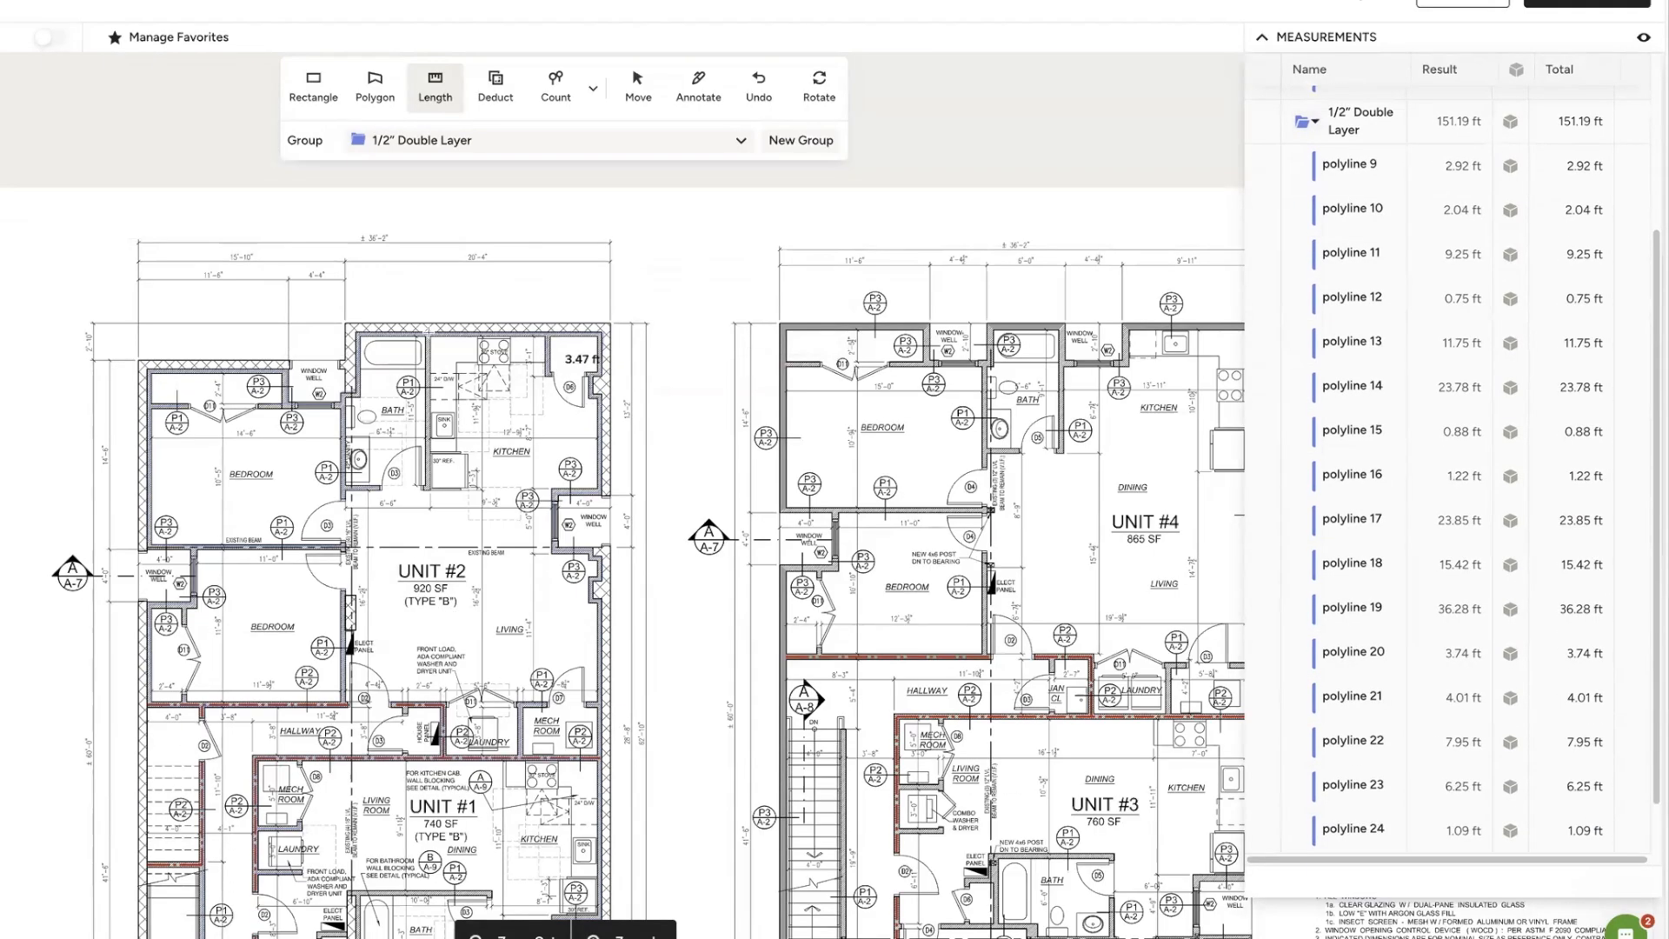
click(428, 332)
double_click(427, 489)
- Trace the closet walls between Unit #1's two bedrooms, in lengths of about 7 ft and 8 ft
scroll(428, 490, down, 5)
click(441, 527)
double_click(441, 616)
click(441, 599)
click(409, 600)
double_click(408, 676)
- Trace the walls around Unit #1's bath as one length of about 31 ft
click(391, 524)
click(391, 512)
click(357, 511)
click(357, 441)
double_click(491, 440)
- Trace the short segment at Unit #1's bath, about 1 ft, and the adjacent closet and bedroom wall, about 9 ft
double_click(357, 439)
click(321, 483)
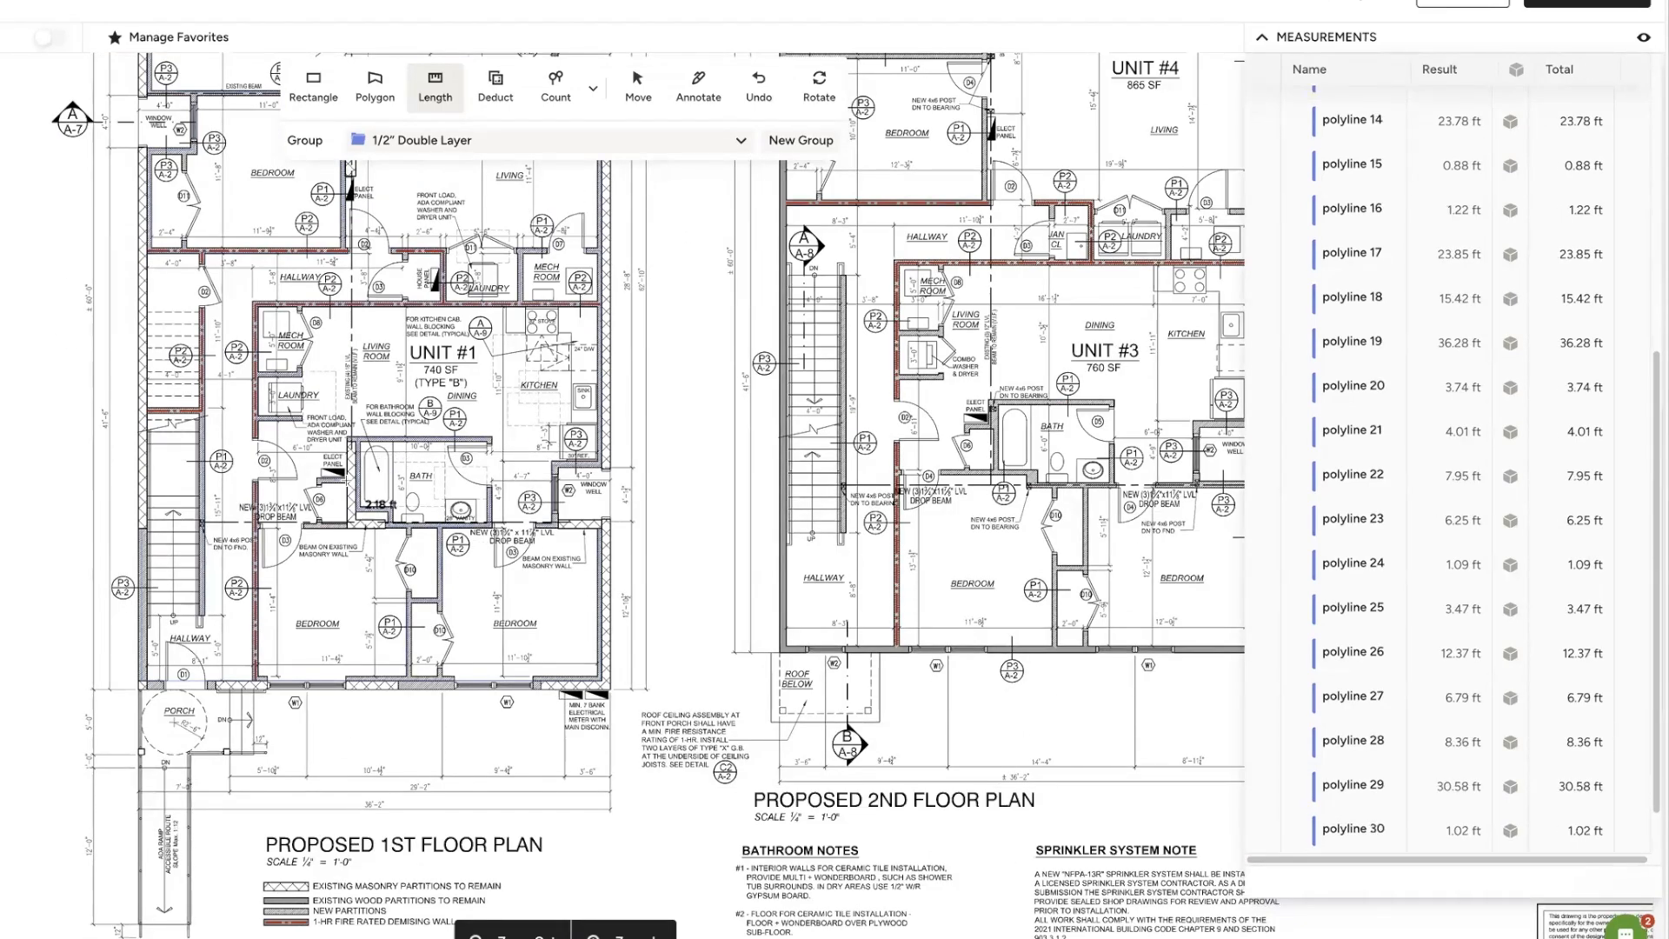
click(347, 482)
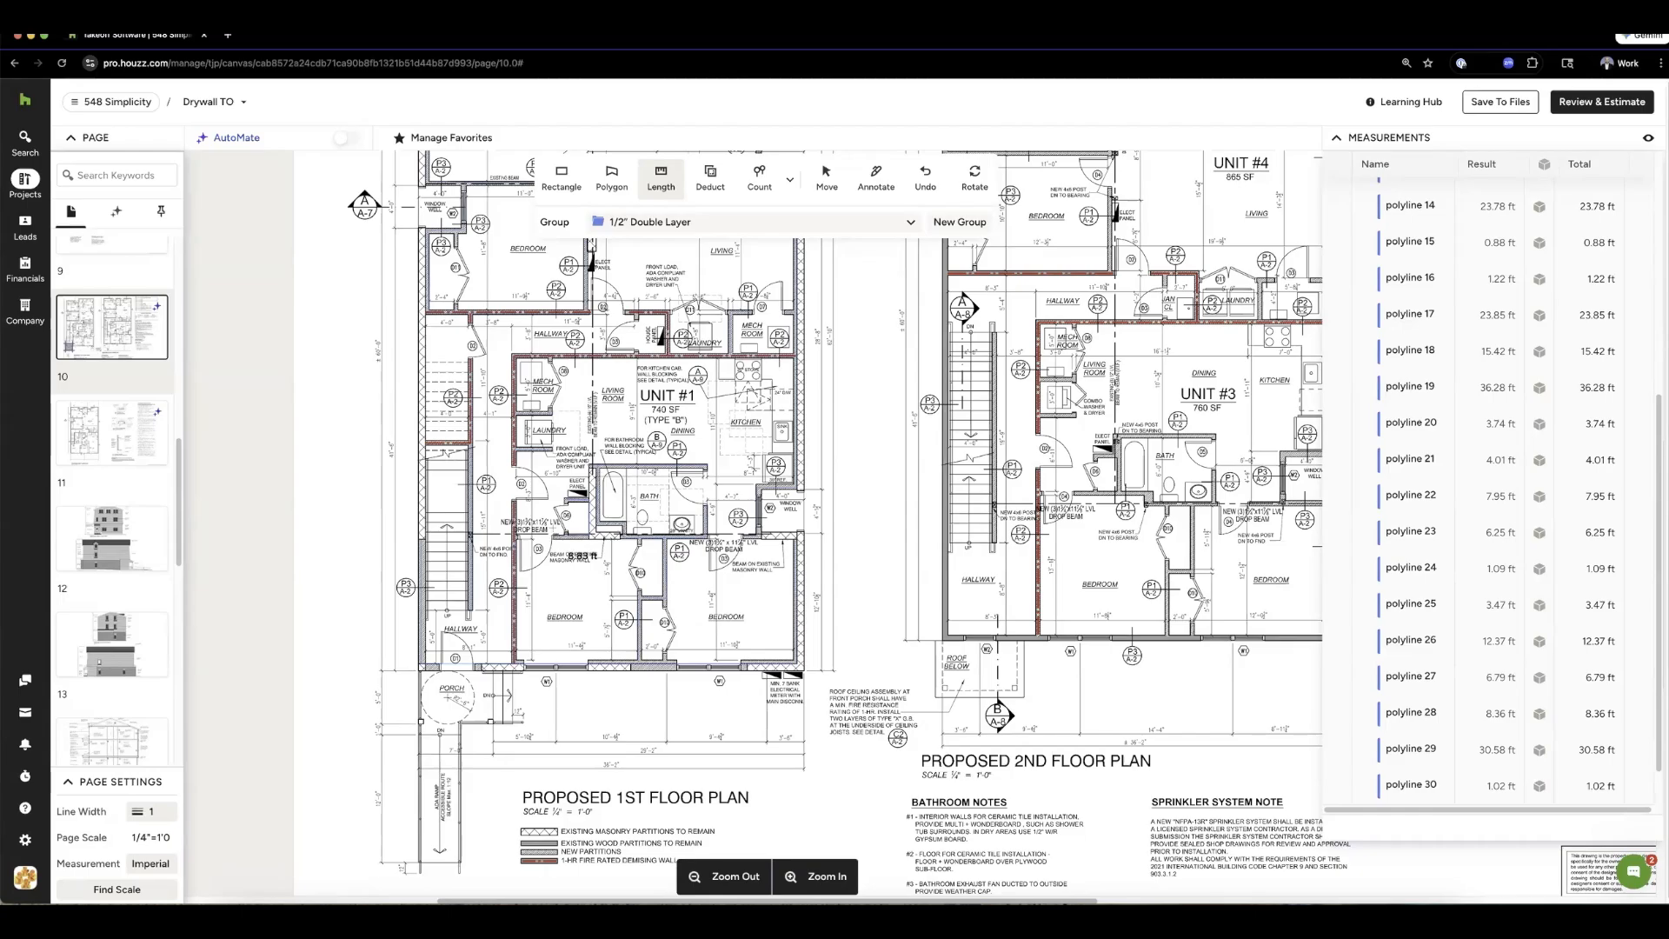
double_click(551, 536)
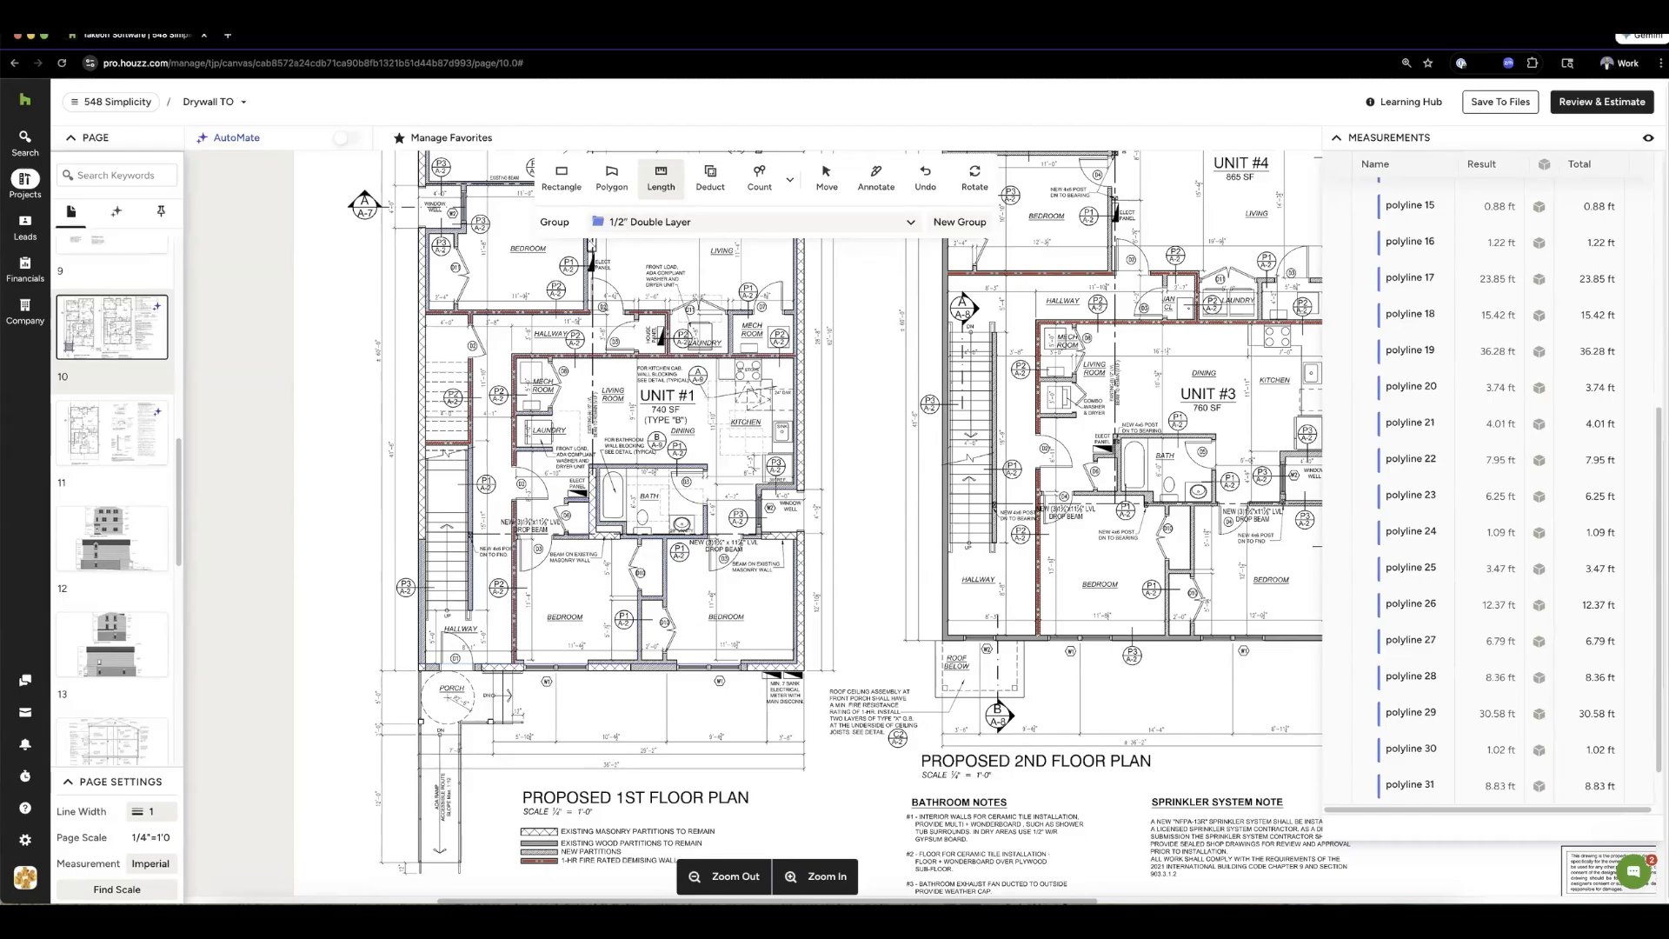
- Add dimensions to the 1/2" Double Layer group: a height of 10 ft and a multiplier of 2
scroll(709, 390, up, 3)
scroll(710, 390, up, 5)
scroll(1416, 342, up, 5)
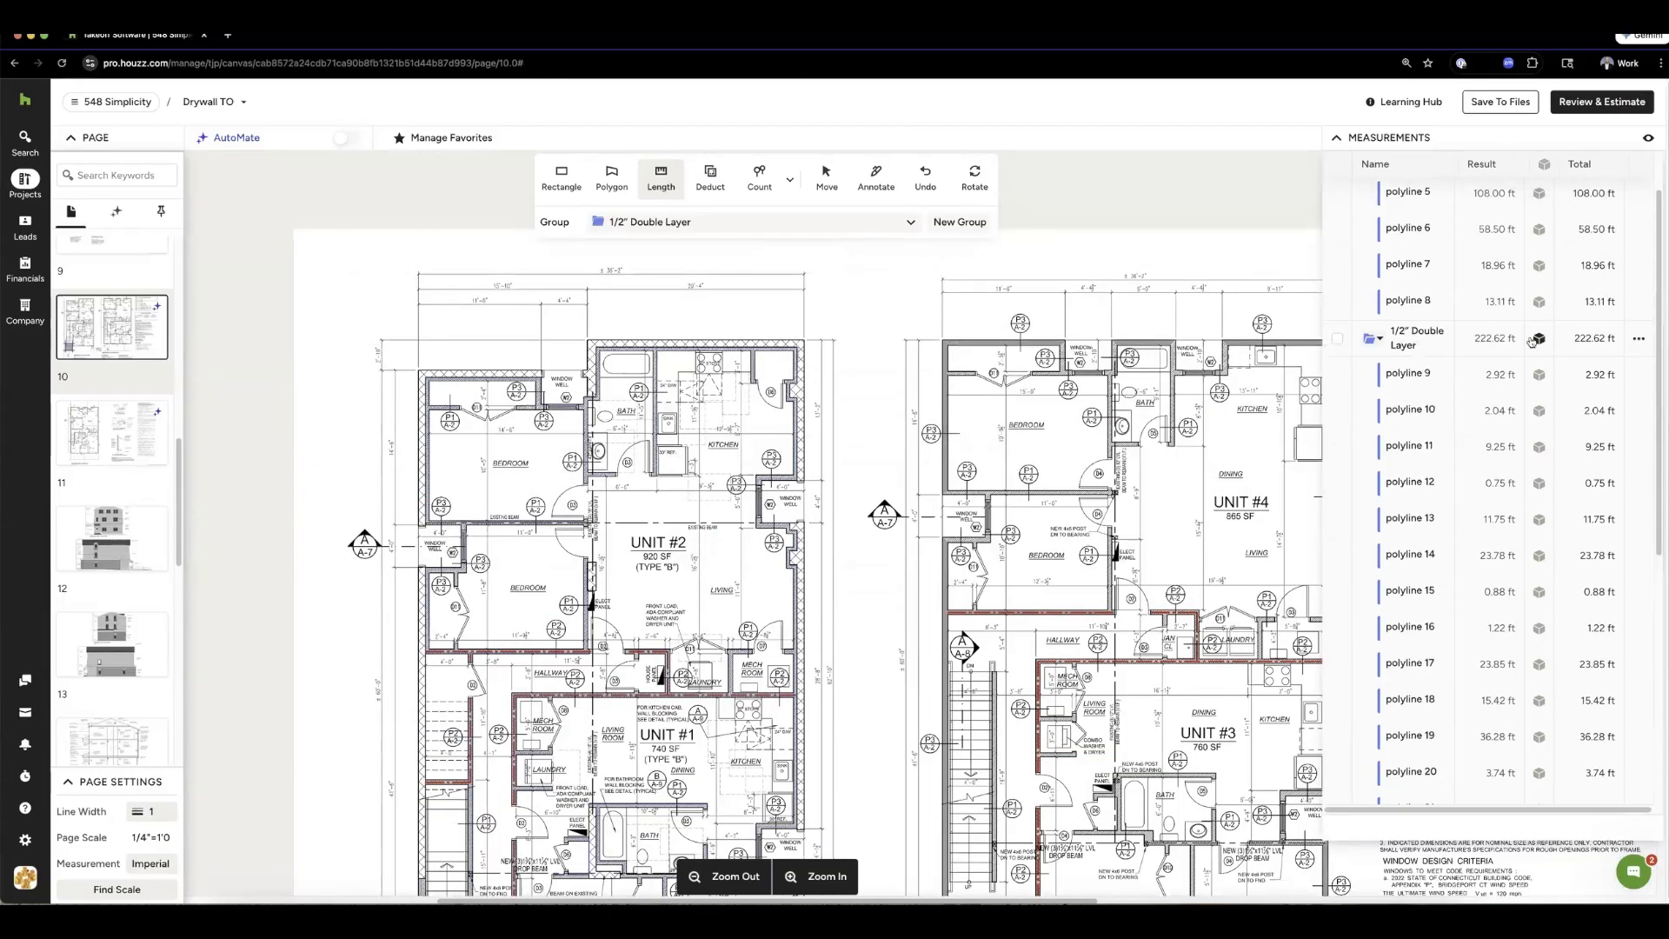
click(1537, 339)
click(1012, 571)
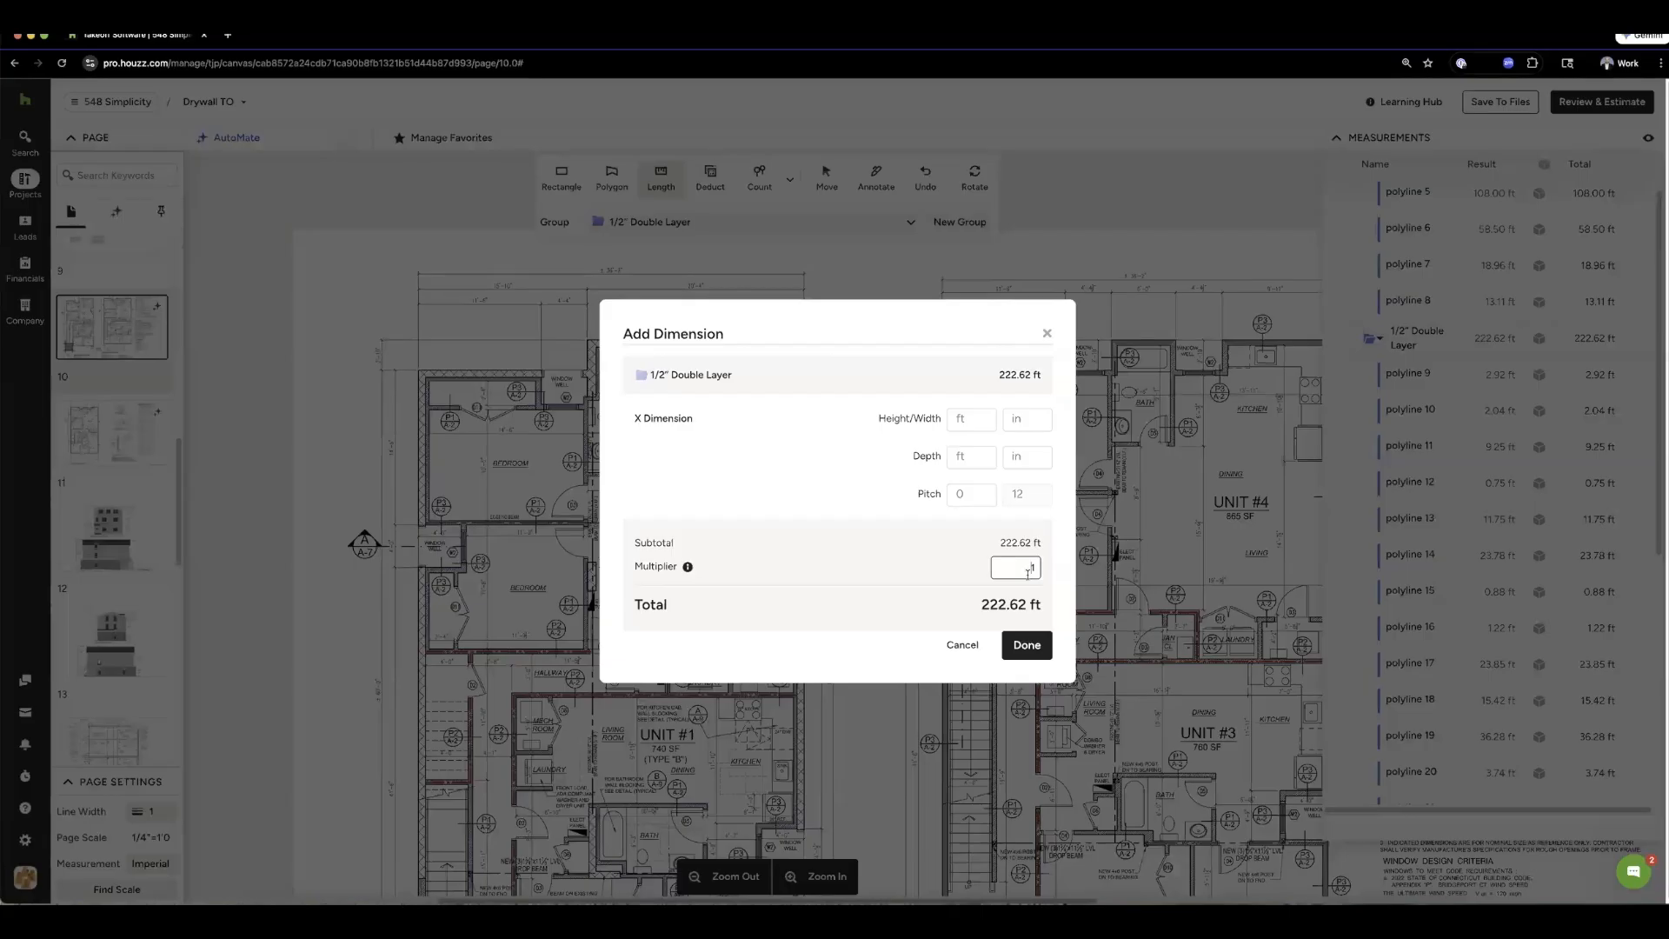
key(BackSpace)
text(2)
click(1002, 433)
text(10)
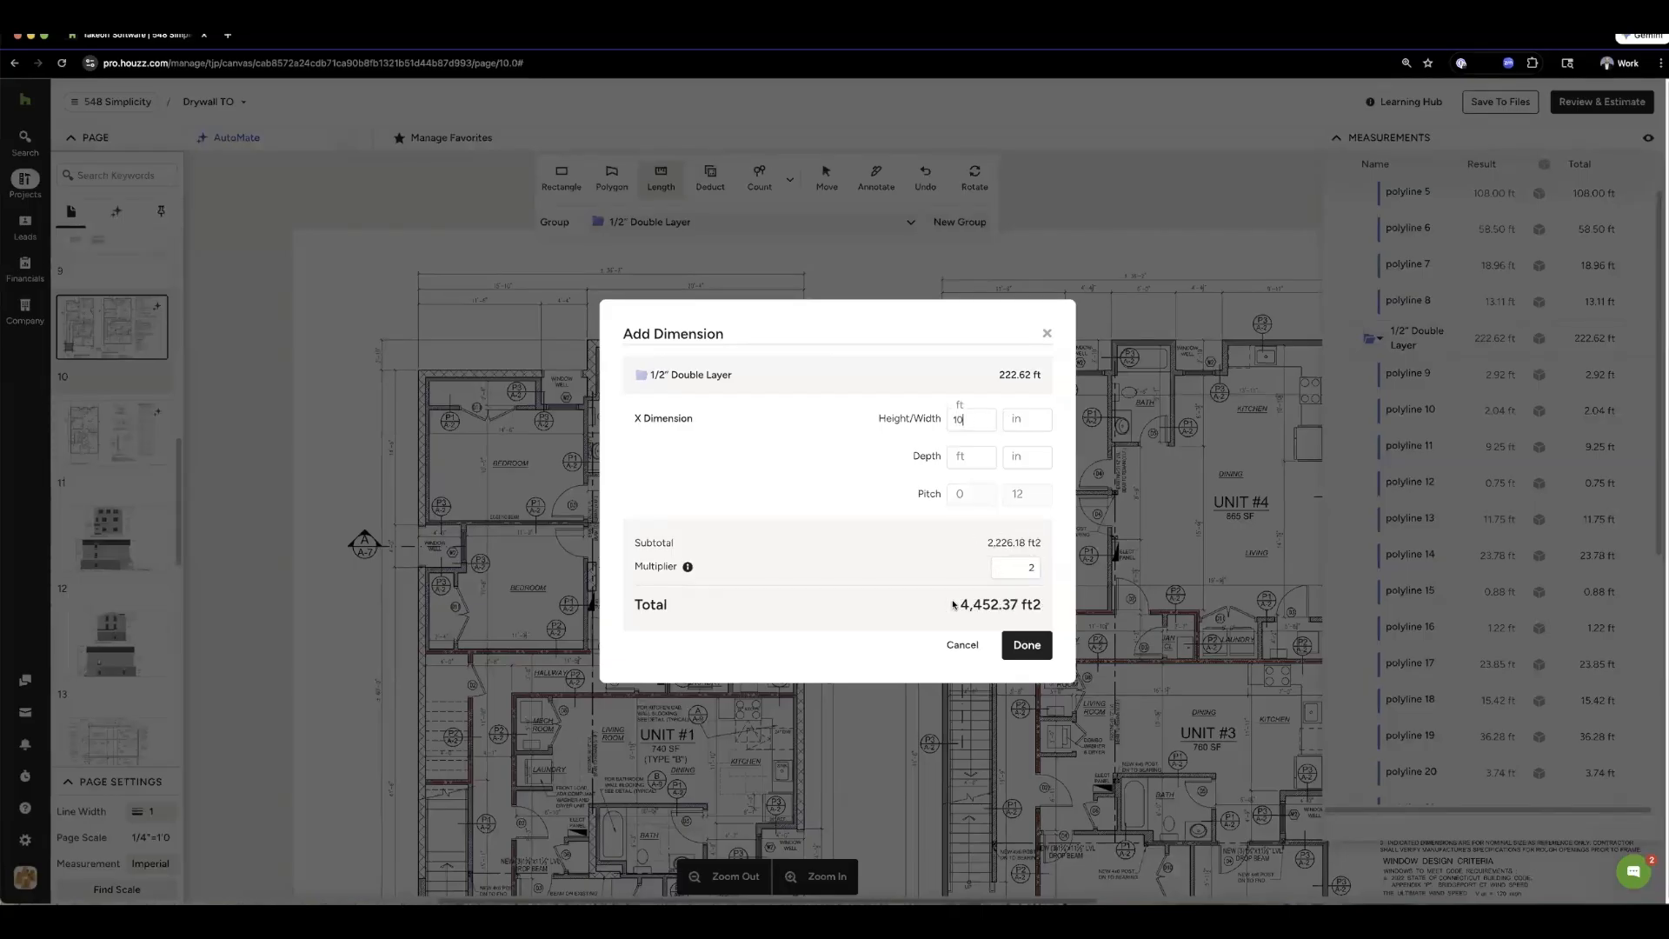
drag(1036, 600, 1040, 644)
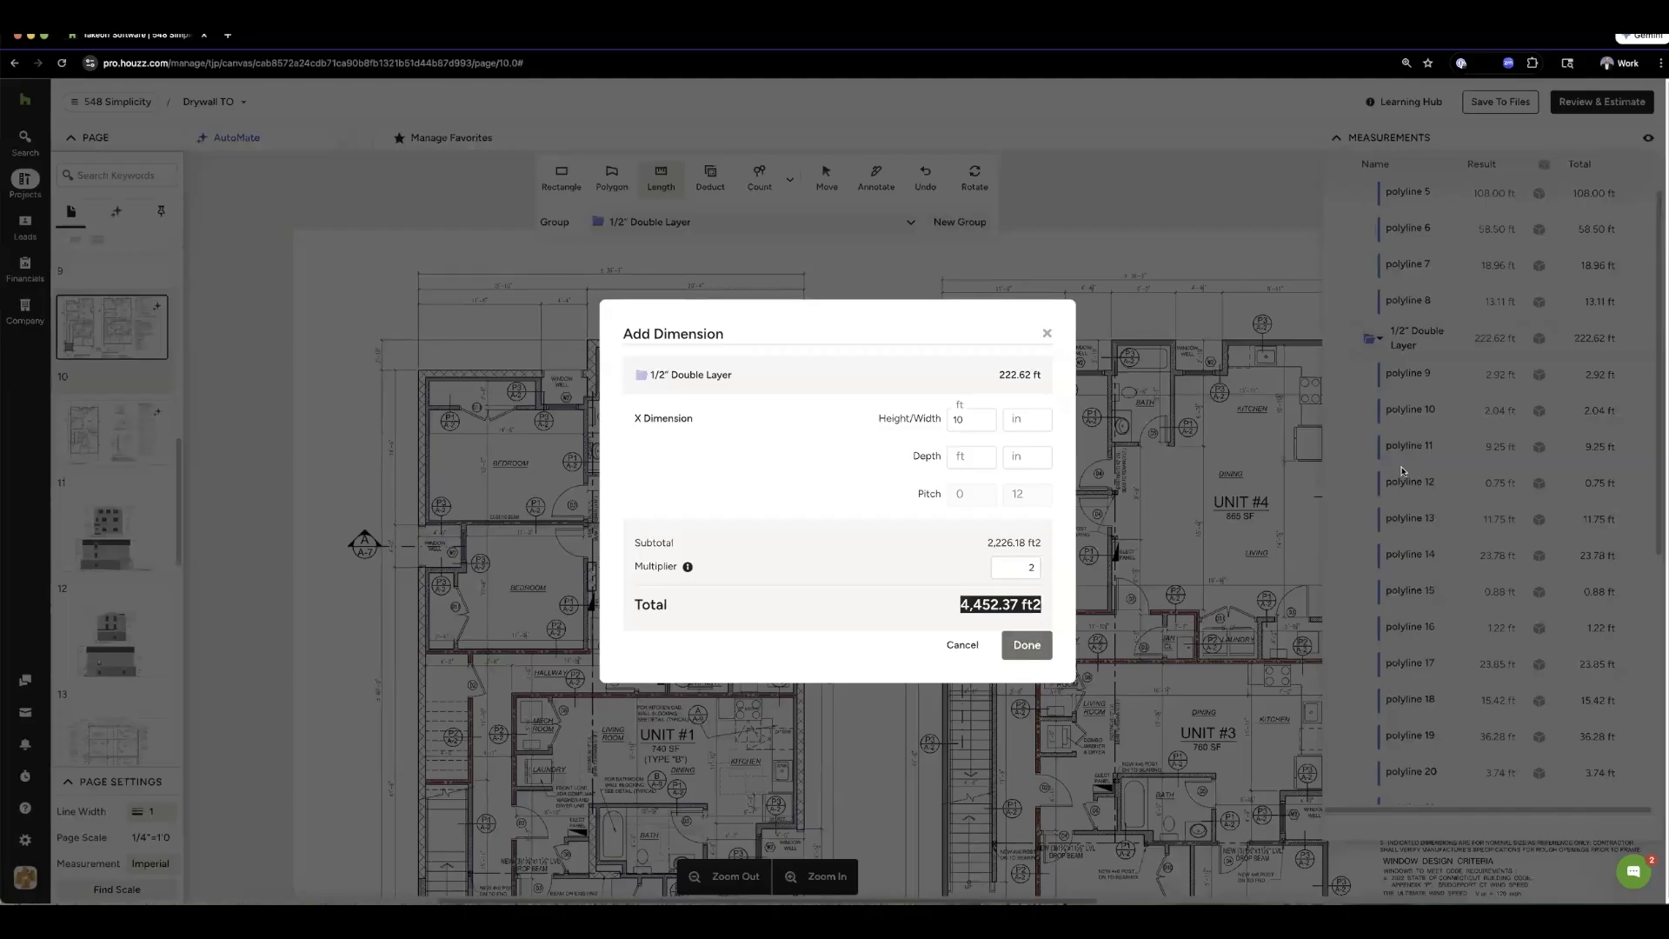
- Add a height of 10 ft to the 1/2"x4x10' Single Layer group
scroll(1499, 405, up, 1)
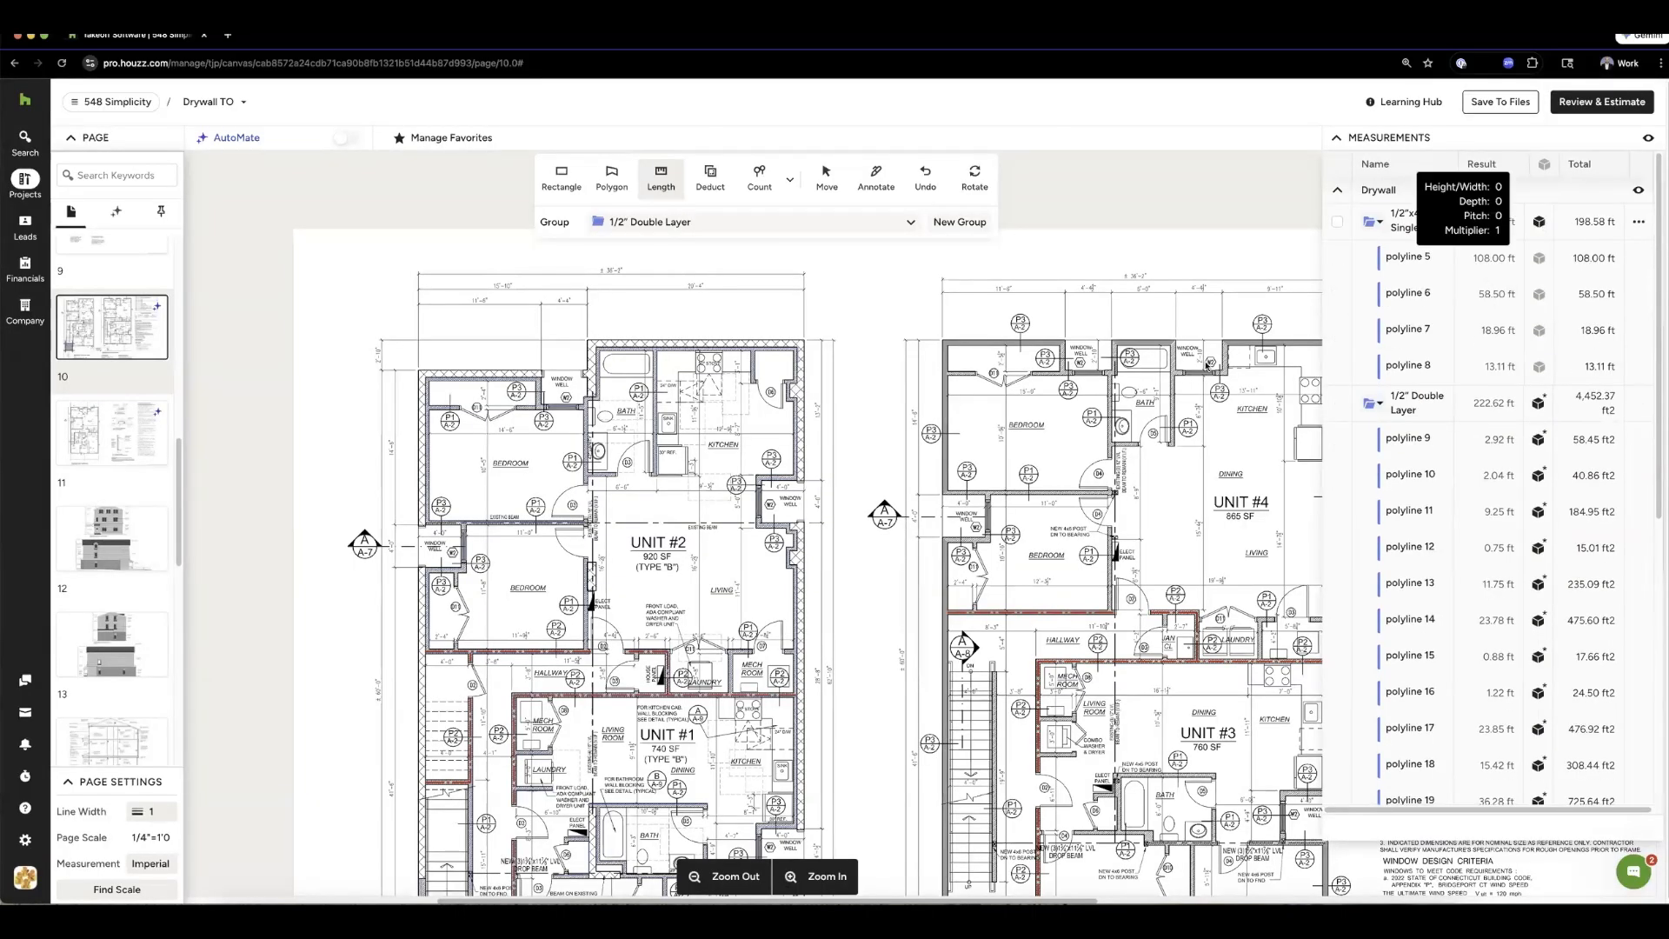
click(1538, 222)
text(10)
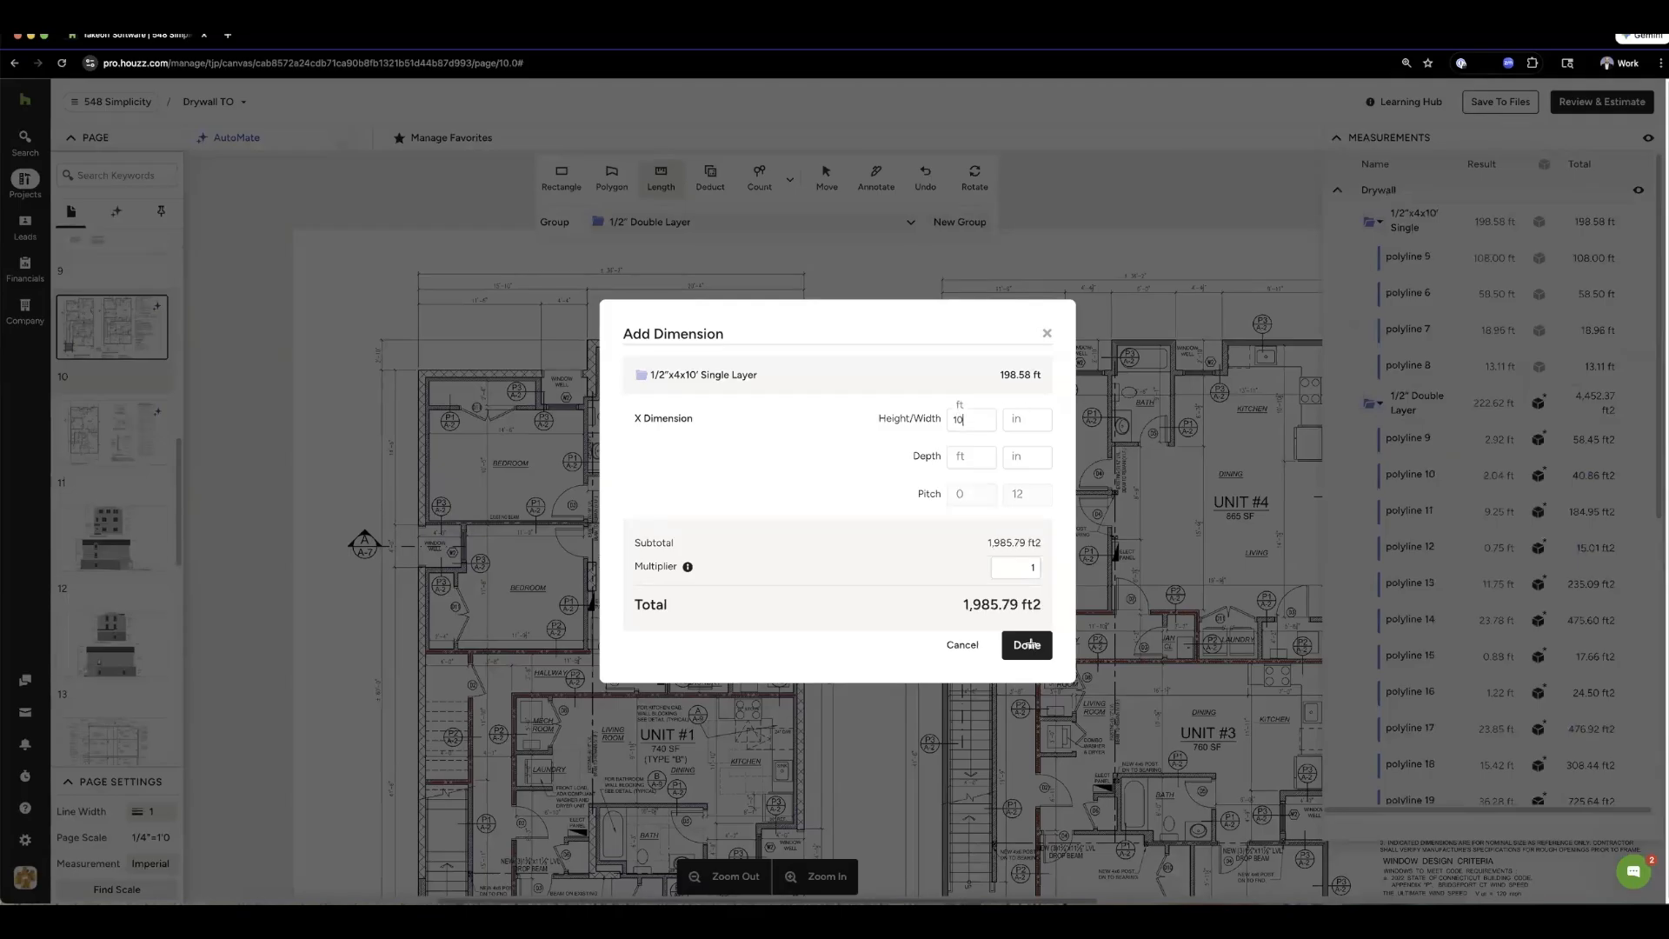
key(Return)
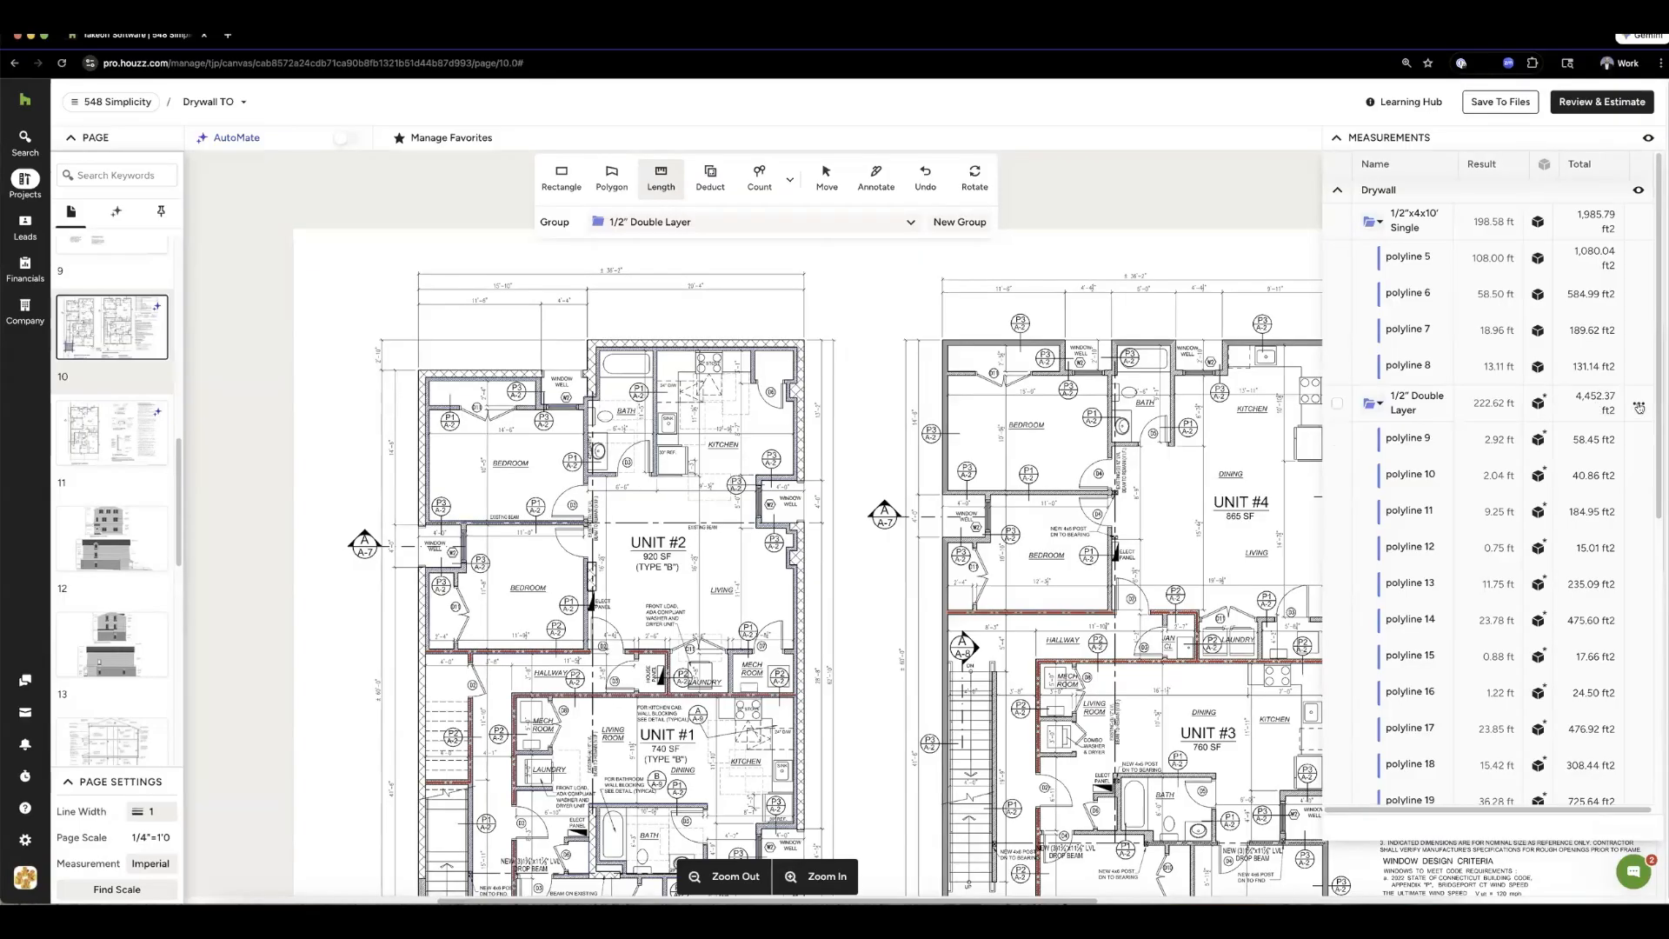
- Move the 1/2" Double Layer group into the Drywall category's 1/2"x4x10' Single Layer group and review the combined measurements
right_click(1447, 402)
click(1503, 415)
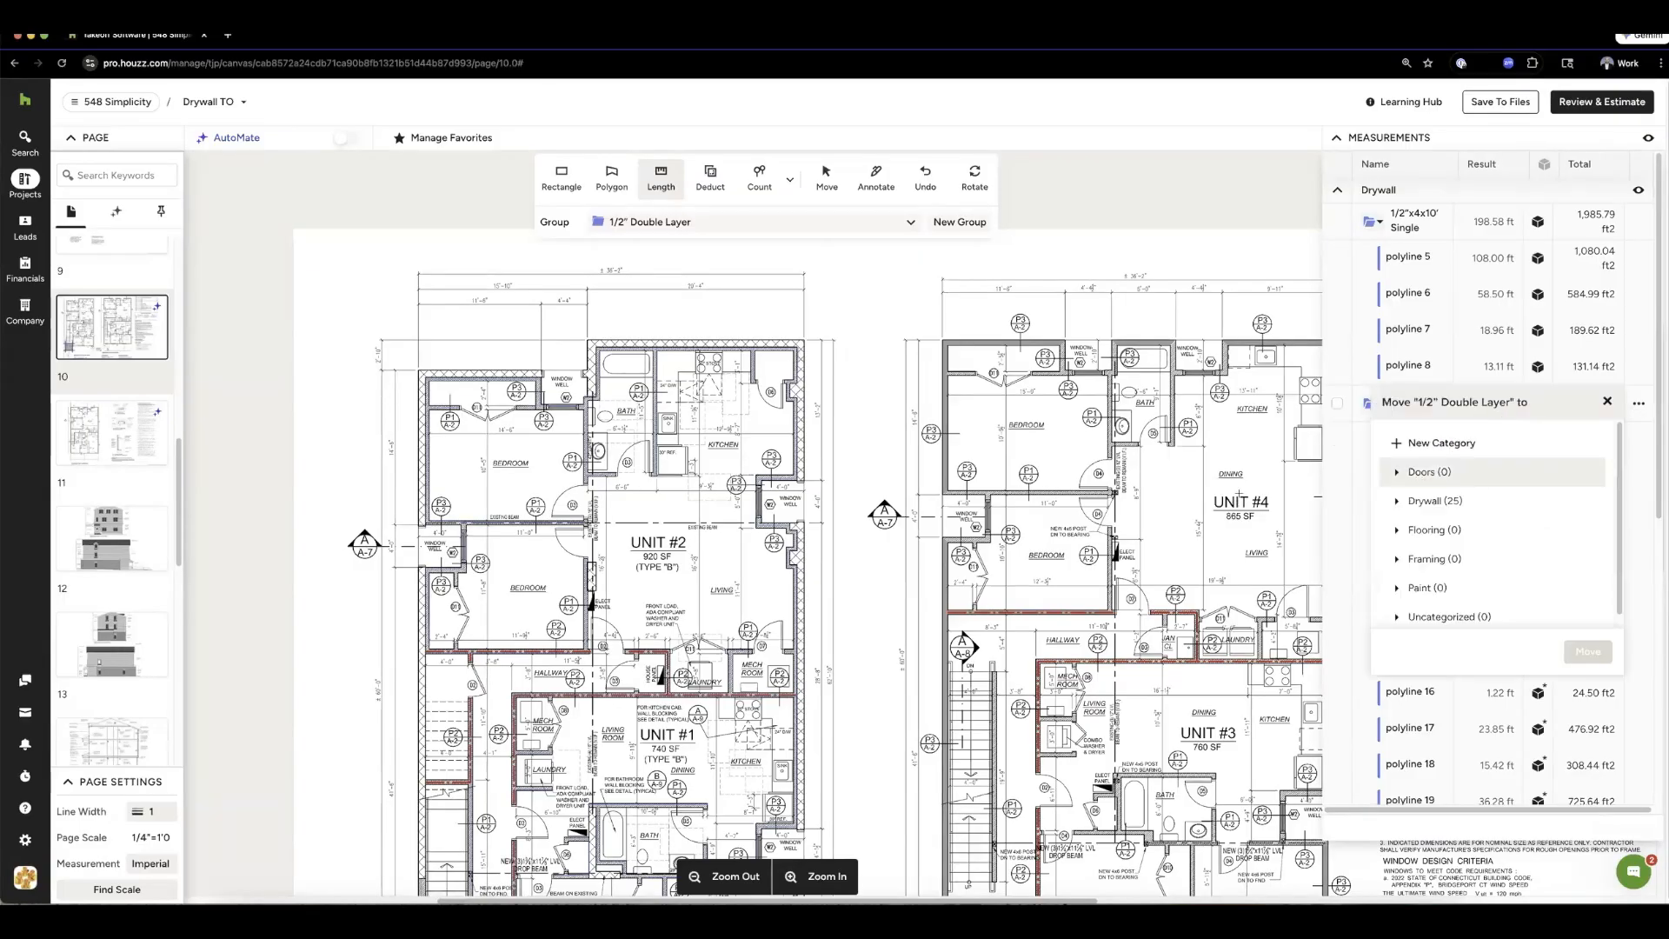
click(1417, 502)
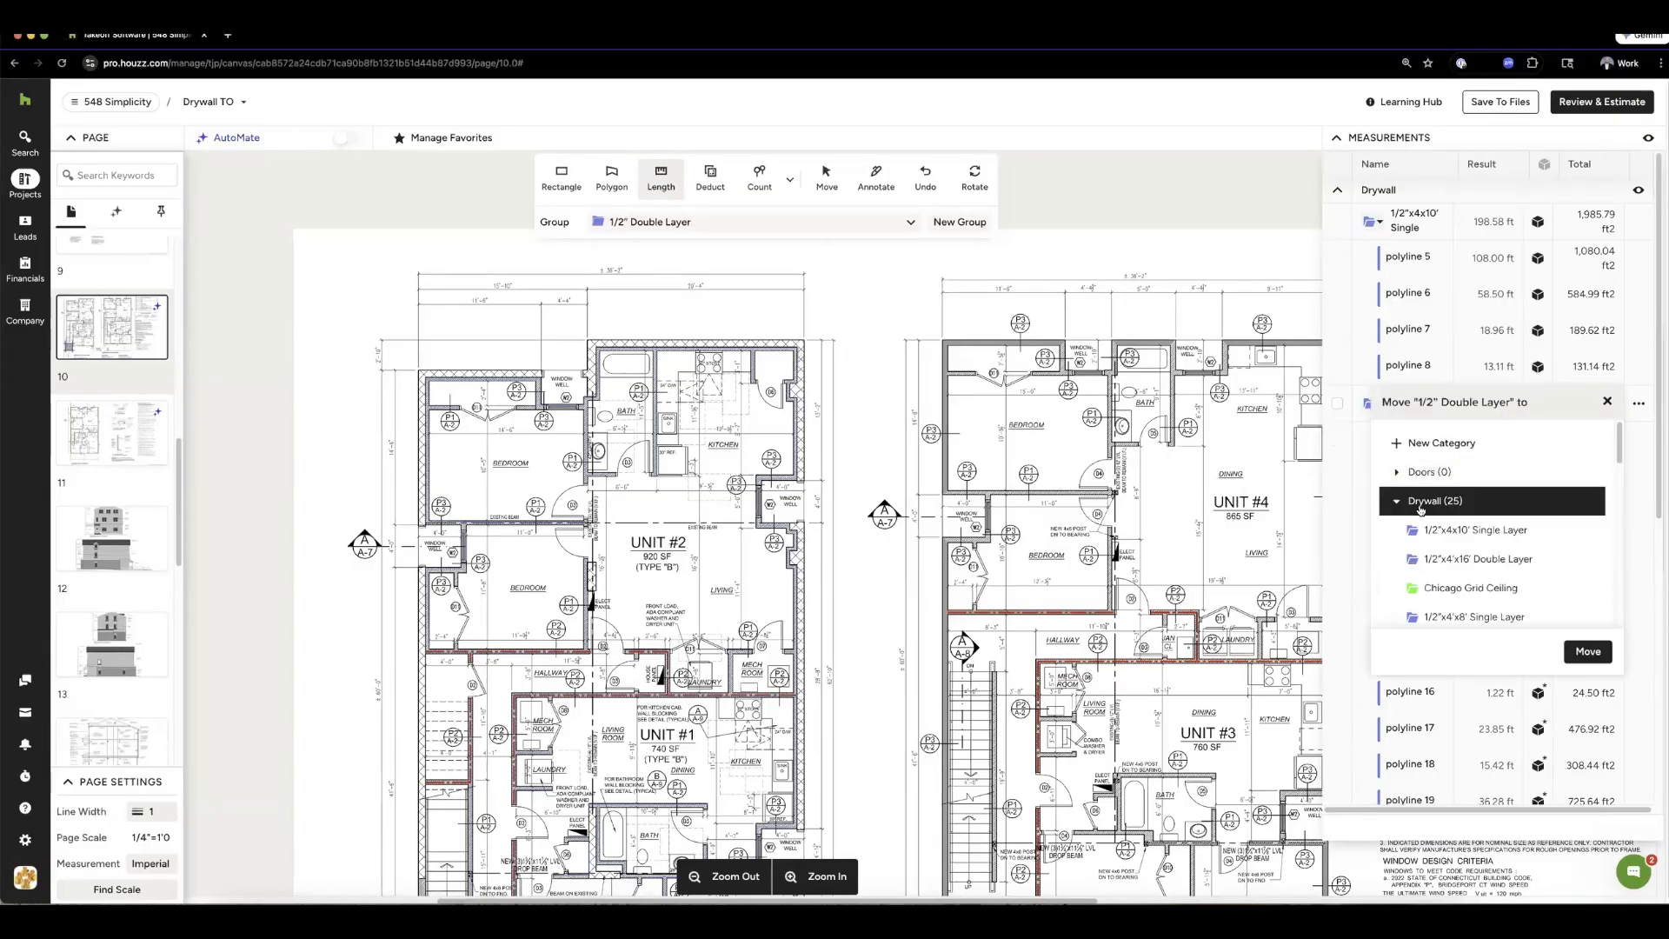
scroll(1482, 556, down, 1)
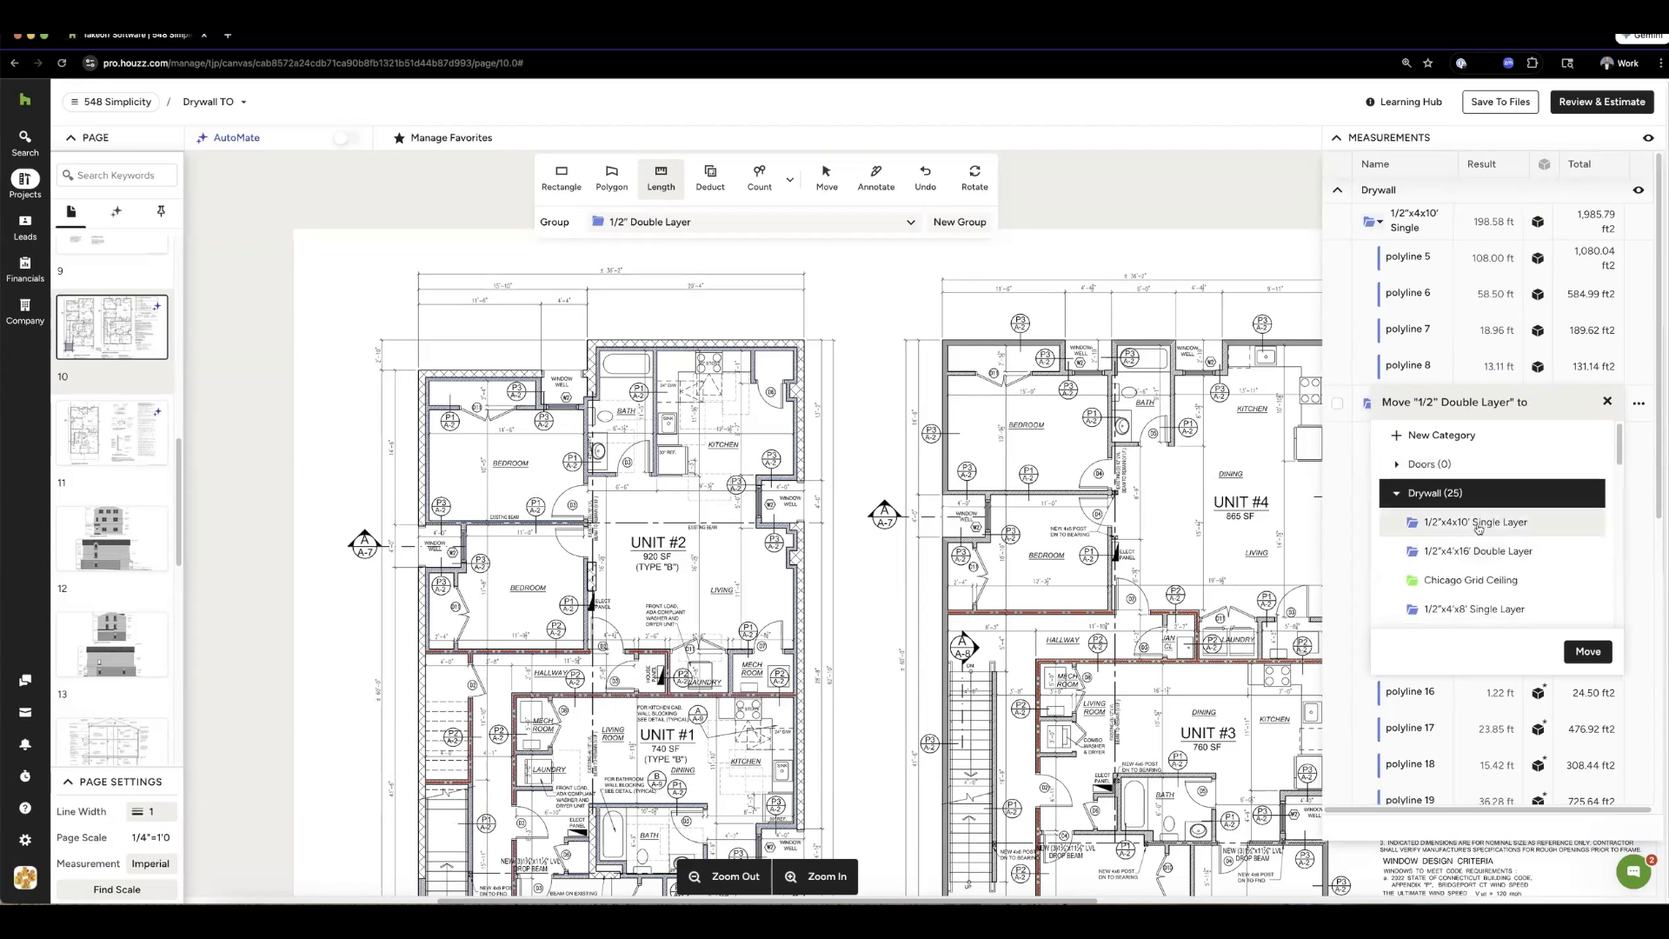
click(1476, 523)
click(1587, 651)
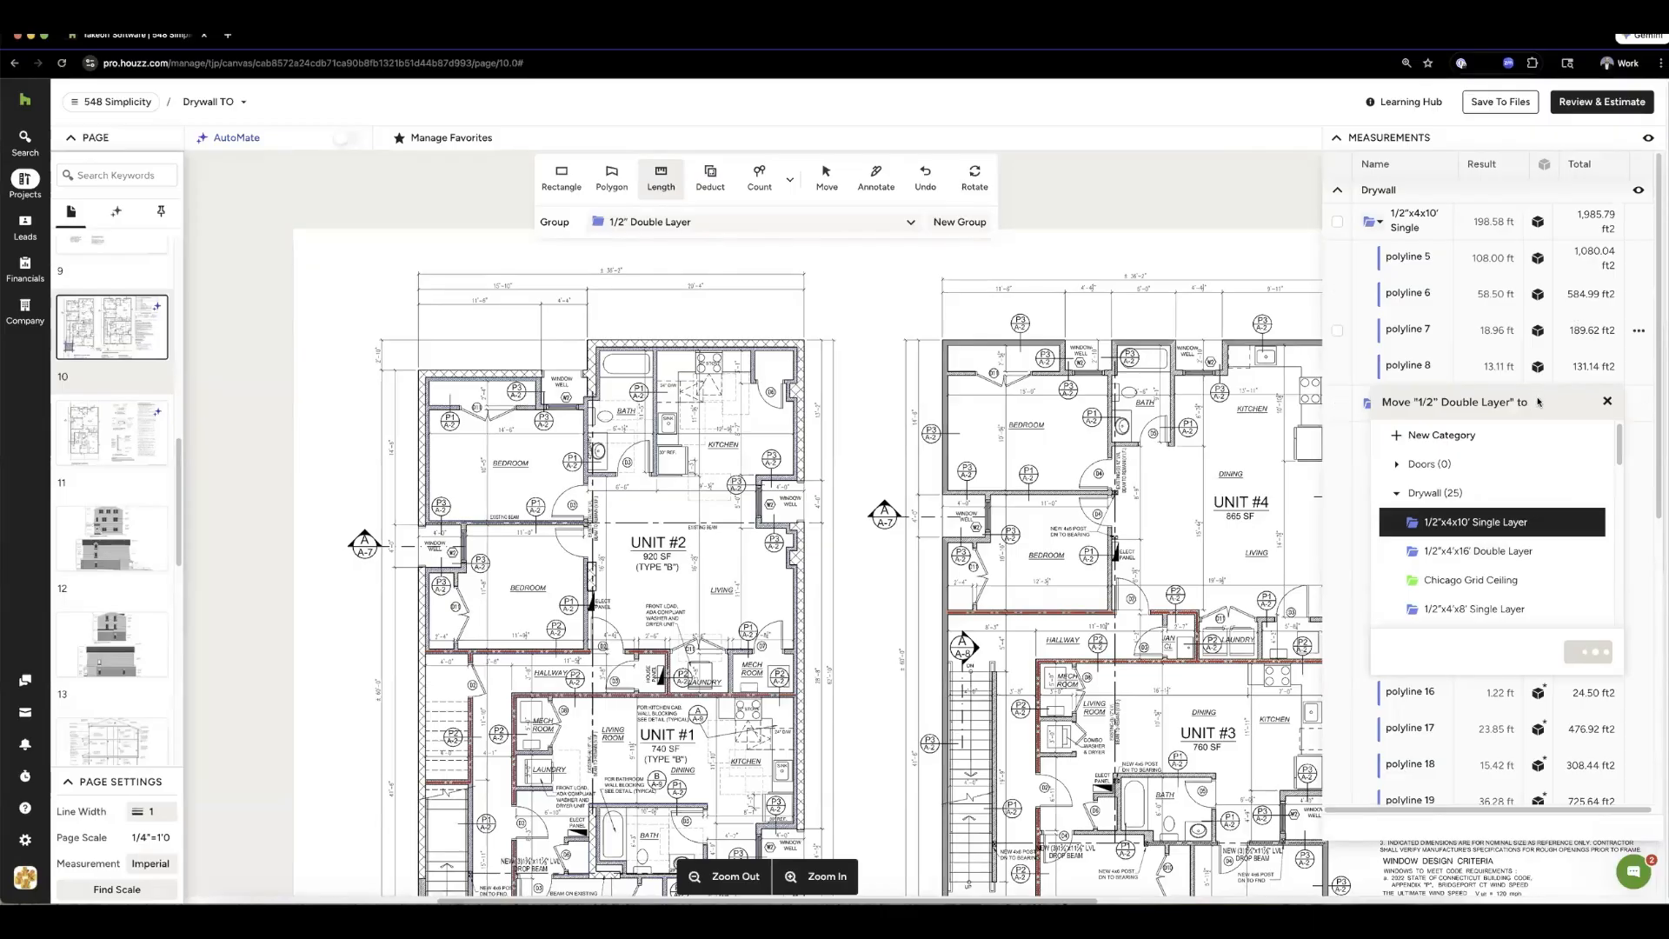
double_click(1612, 216)
scroll(1422, 537, down, 4)
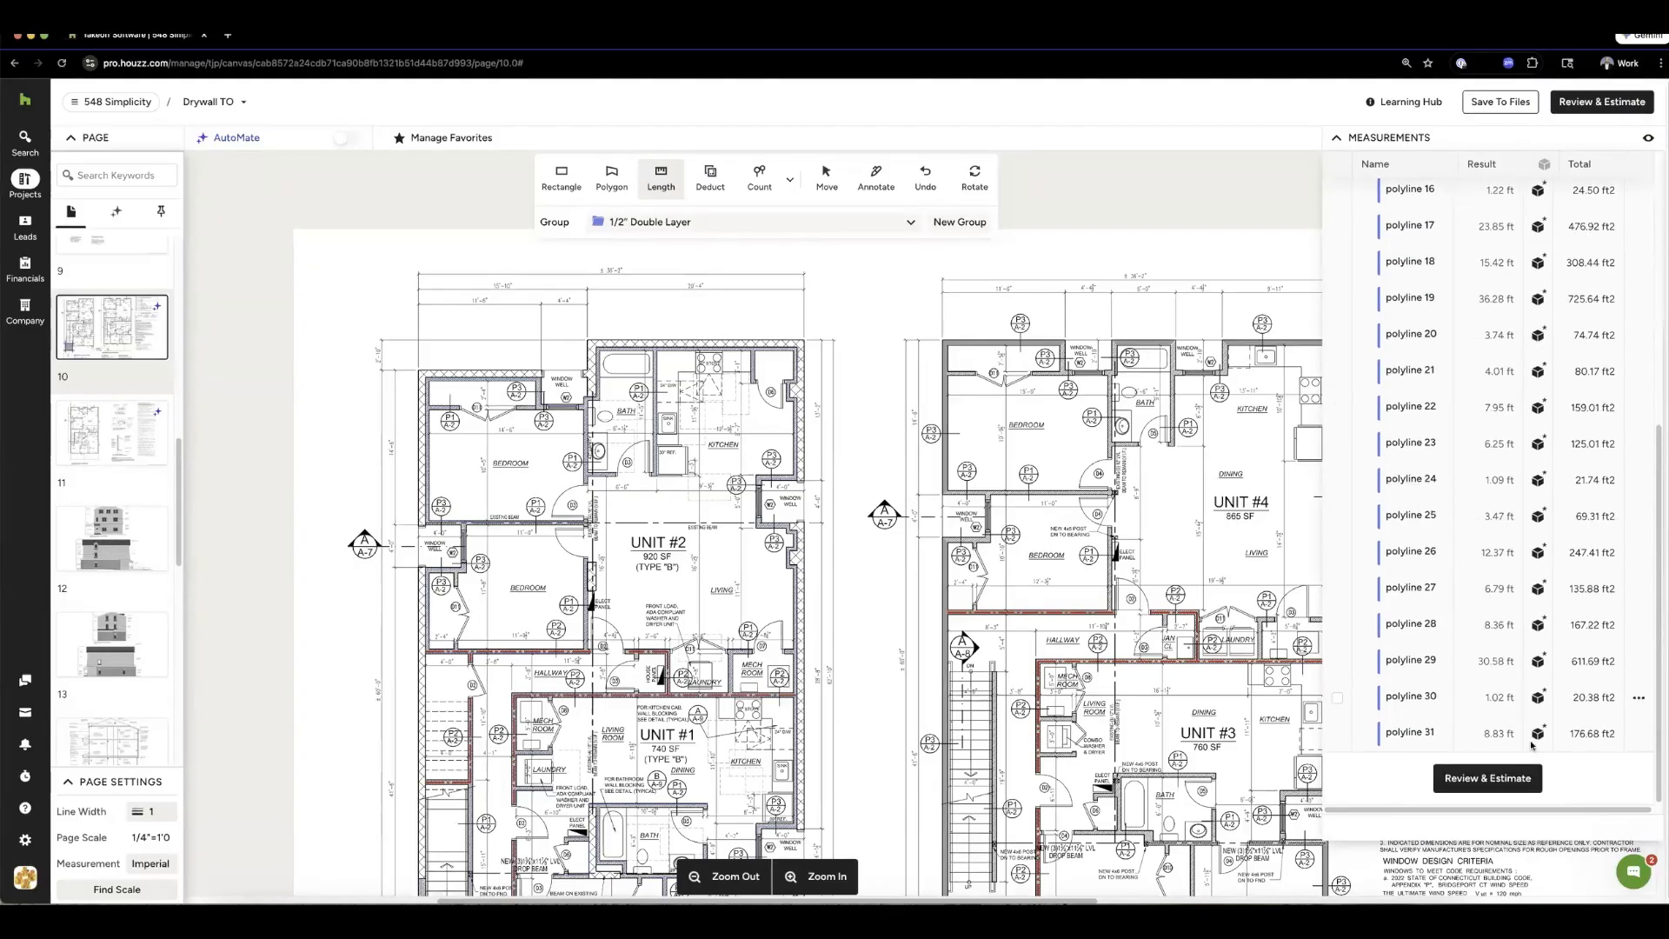
scroll(1533, 546, up, 4)
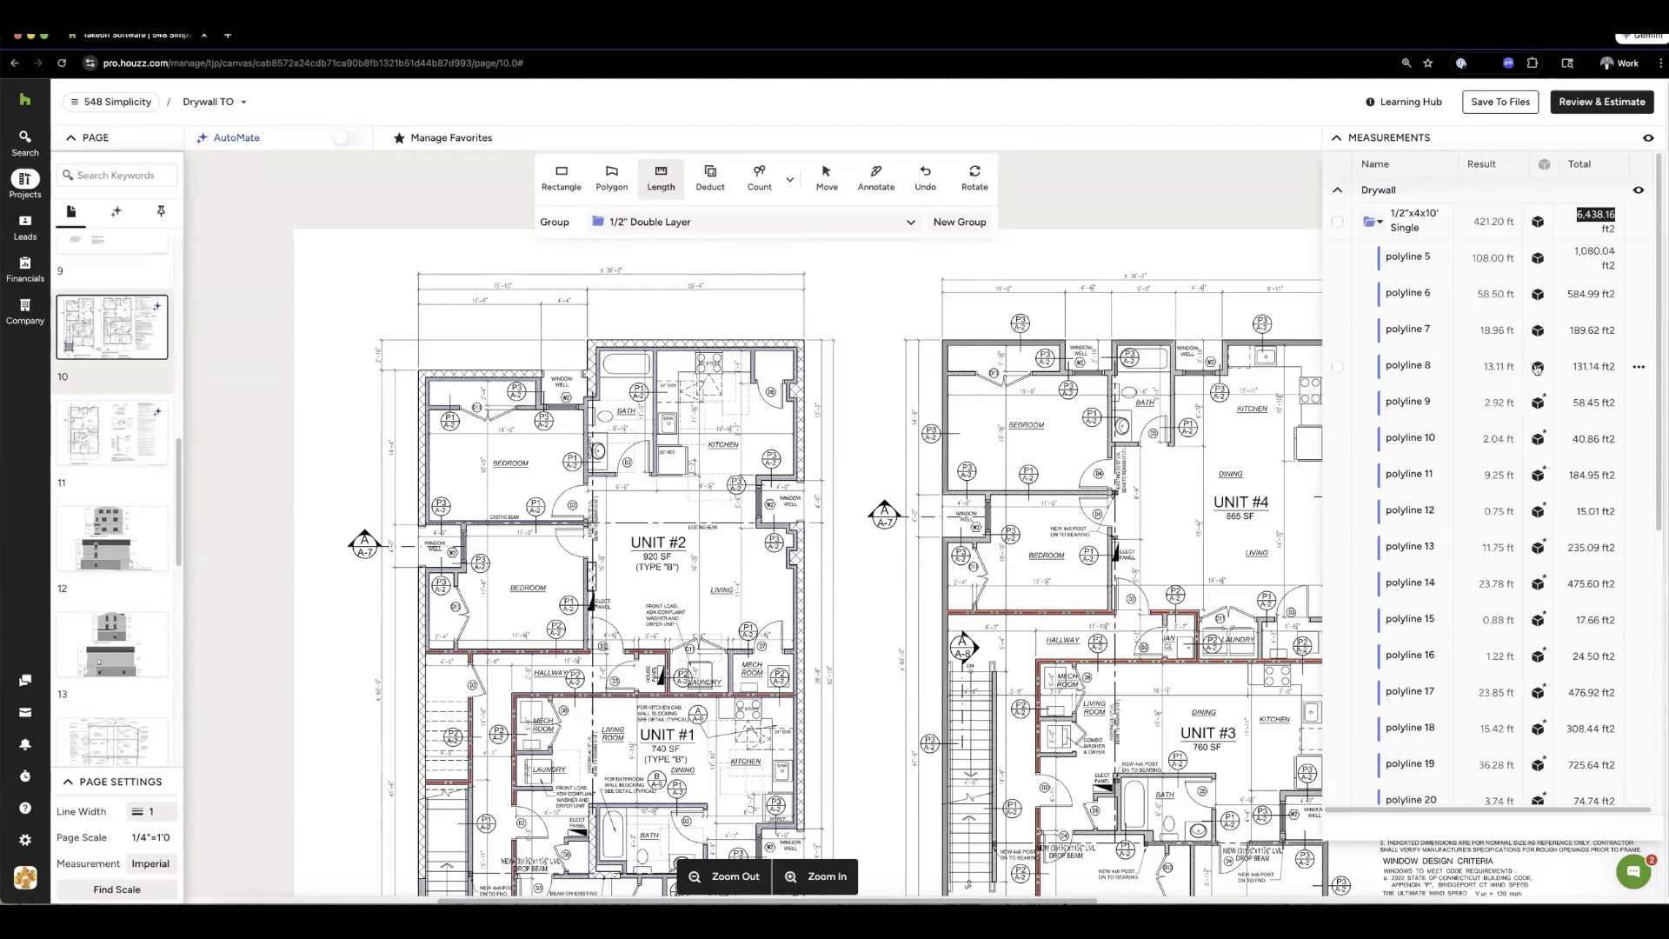
mouse_move(1542, 406)
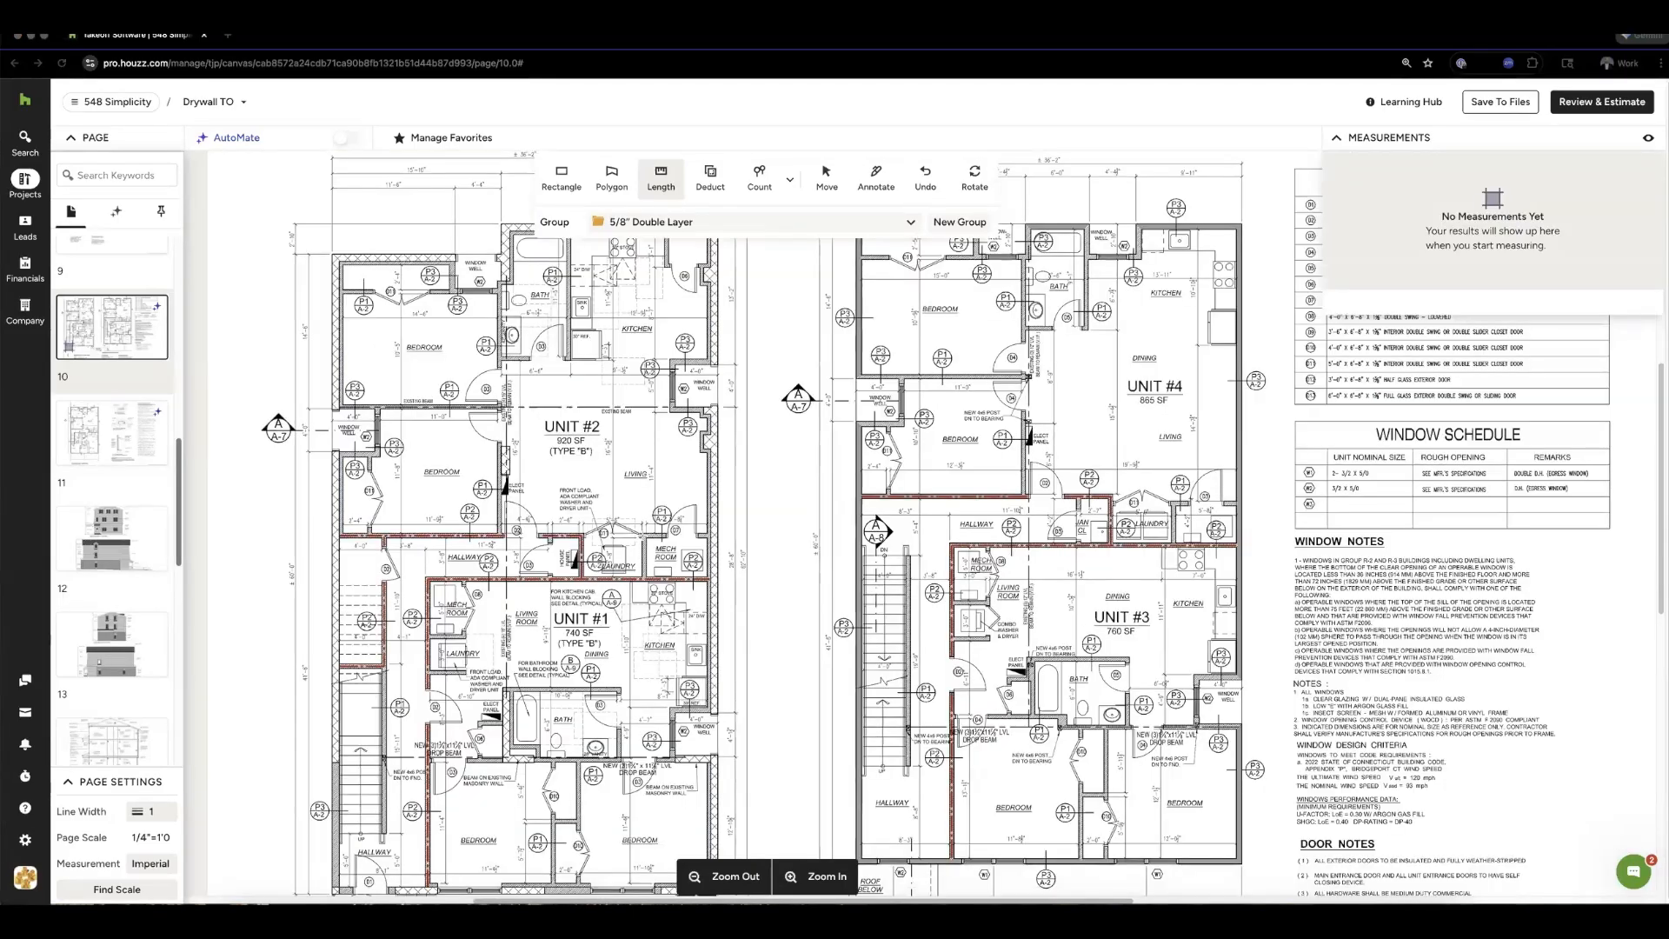
- Trace Unit #2's living room exterior wall around the window well, about 31 ft, in the 5/8" Double Layer group and set the group's height to 10 ft
click(644, 535)
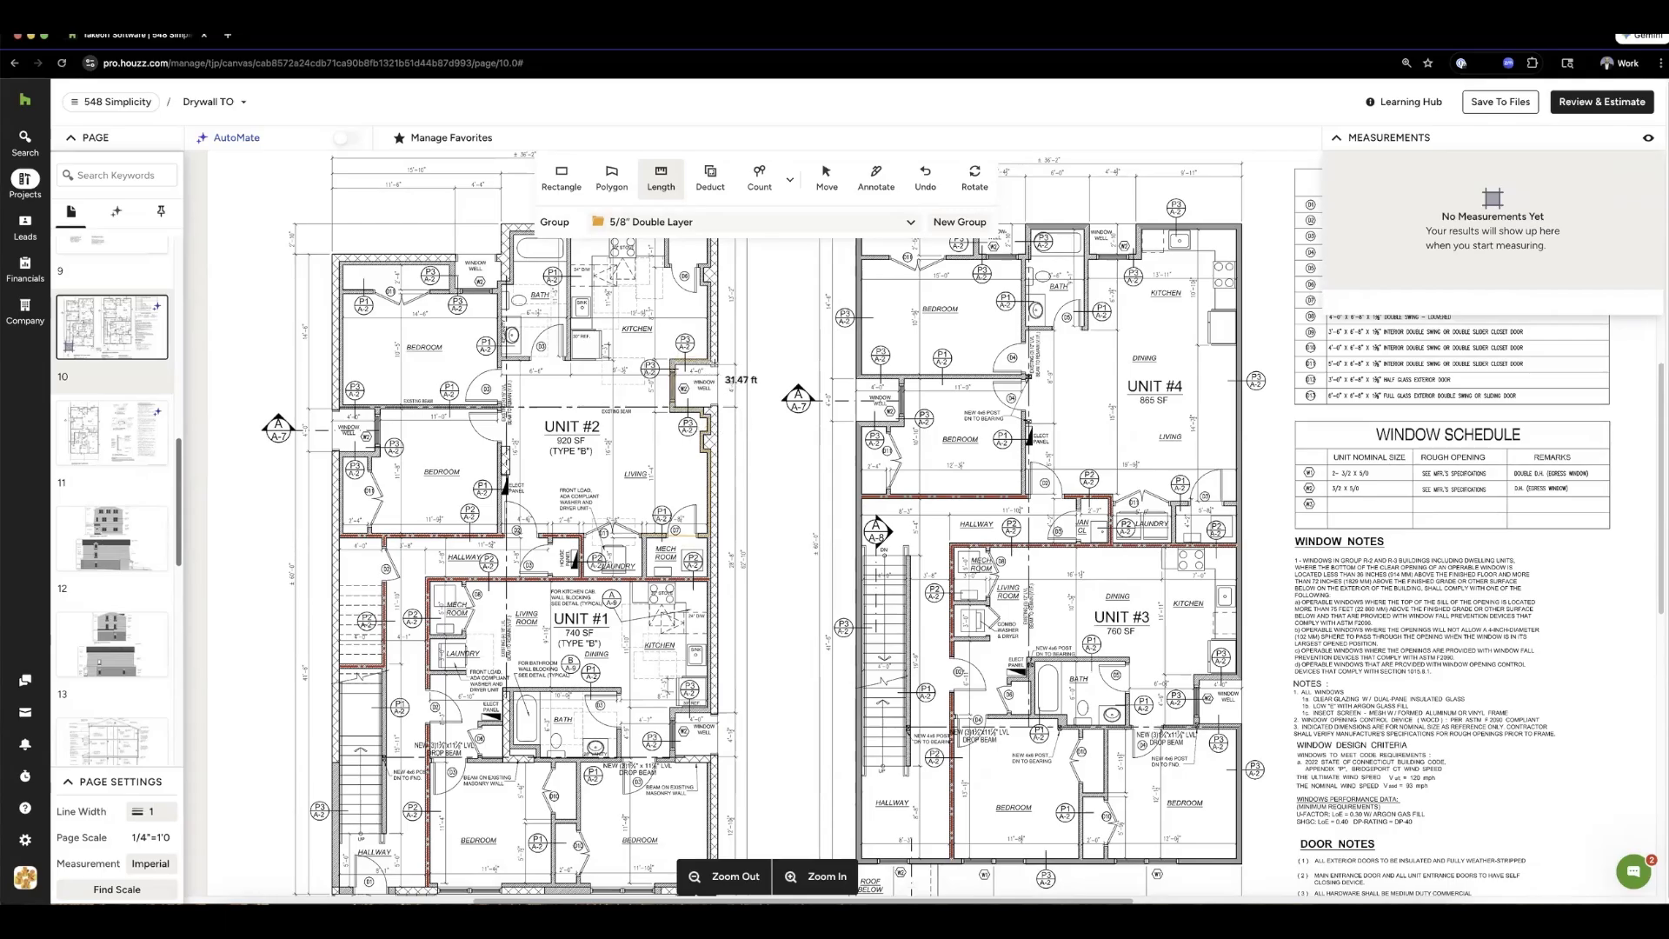
double_click(712, 363)
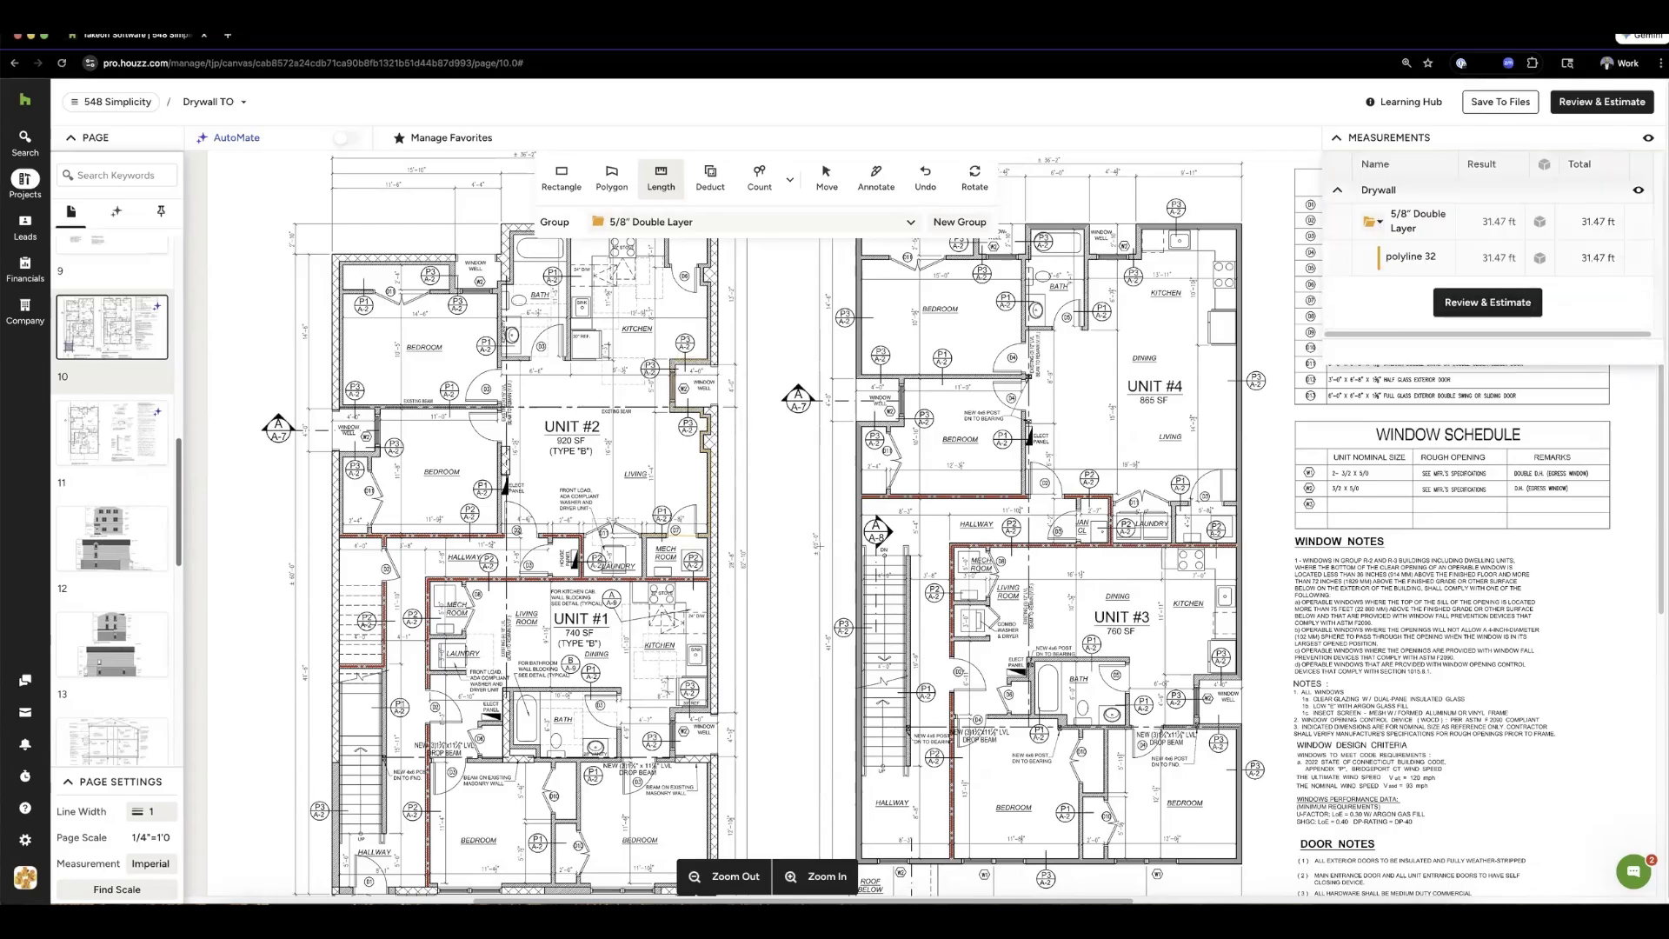
scroll(748, 527, up, 3)
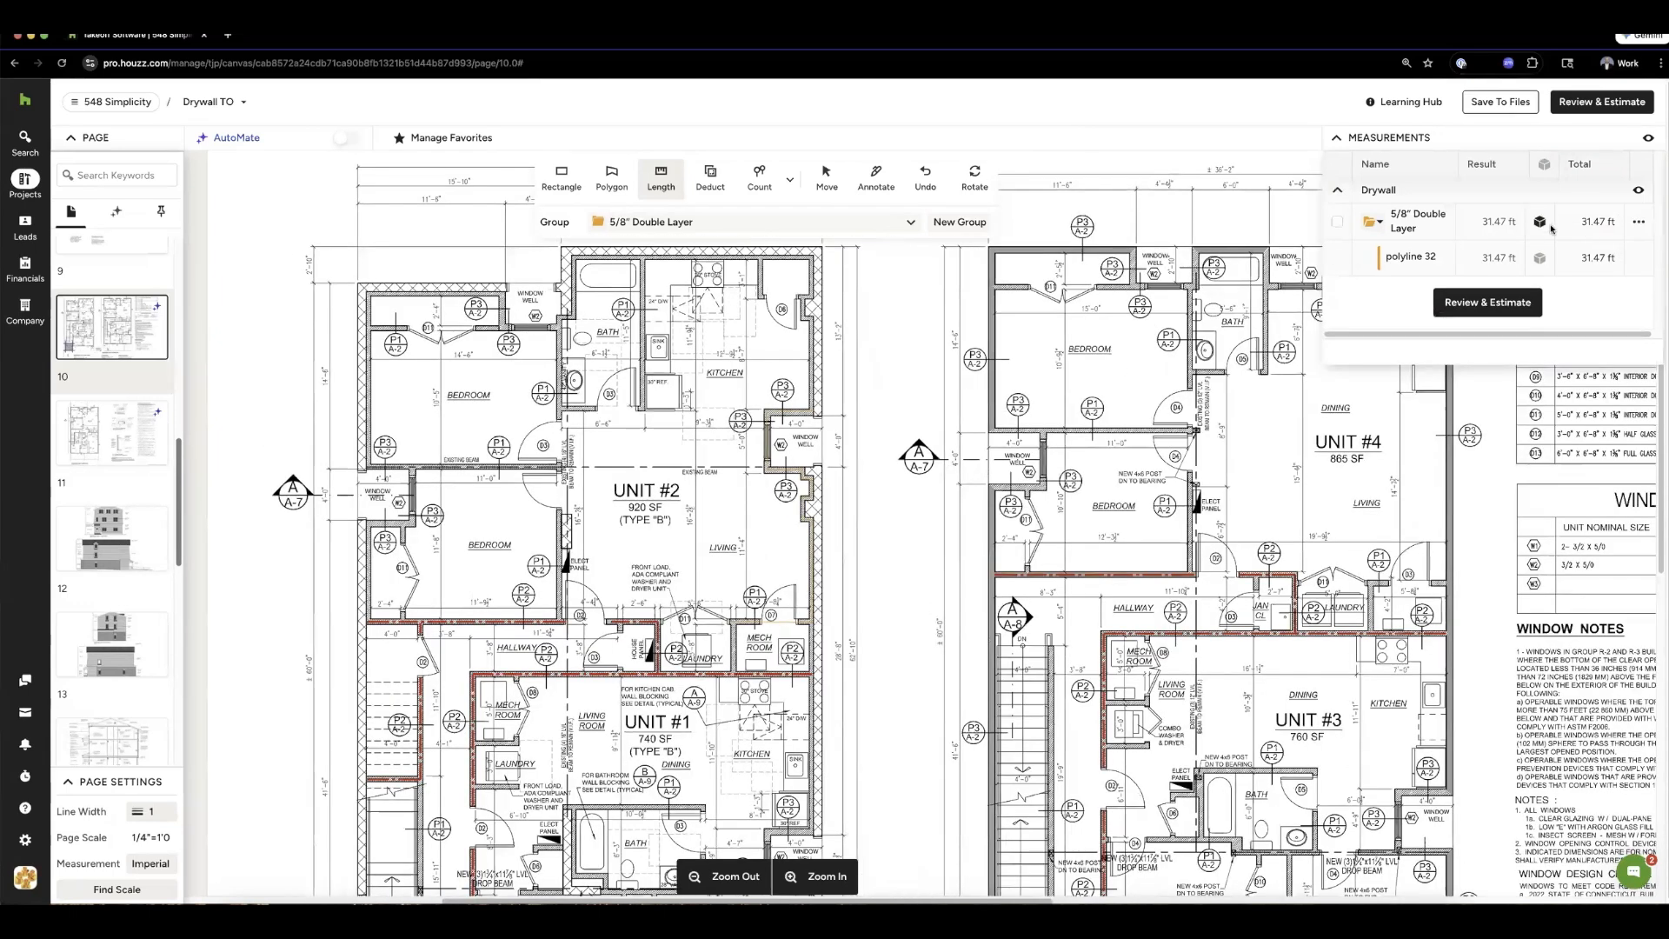
click(1520, 231)
text(10)
click(1026, 646)
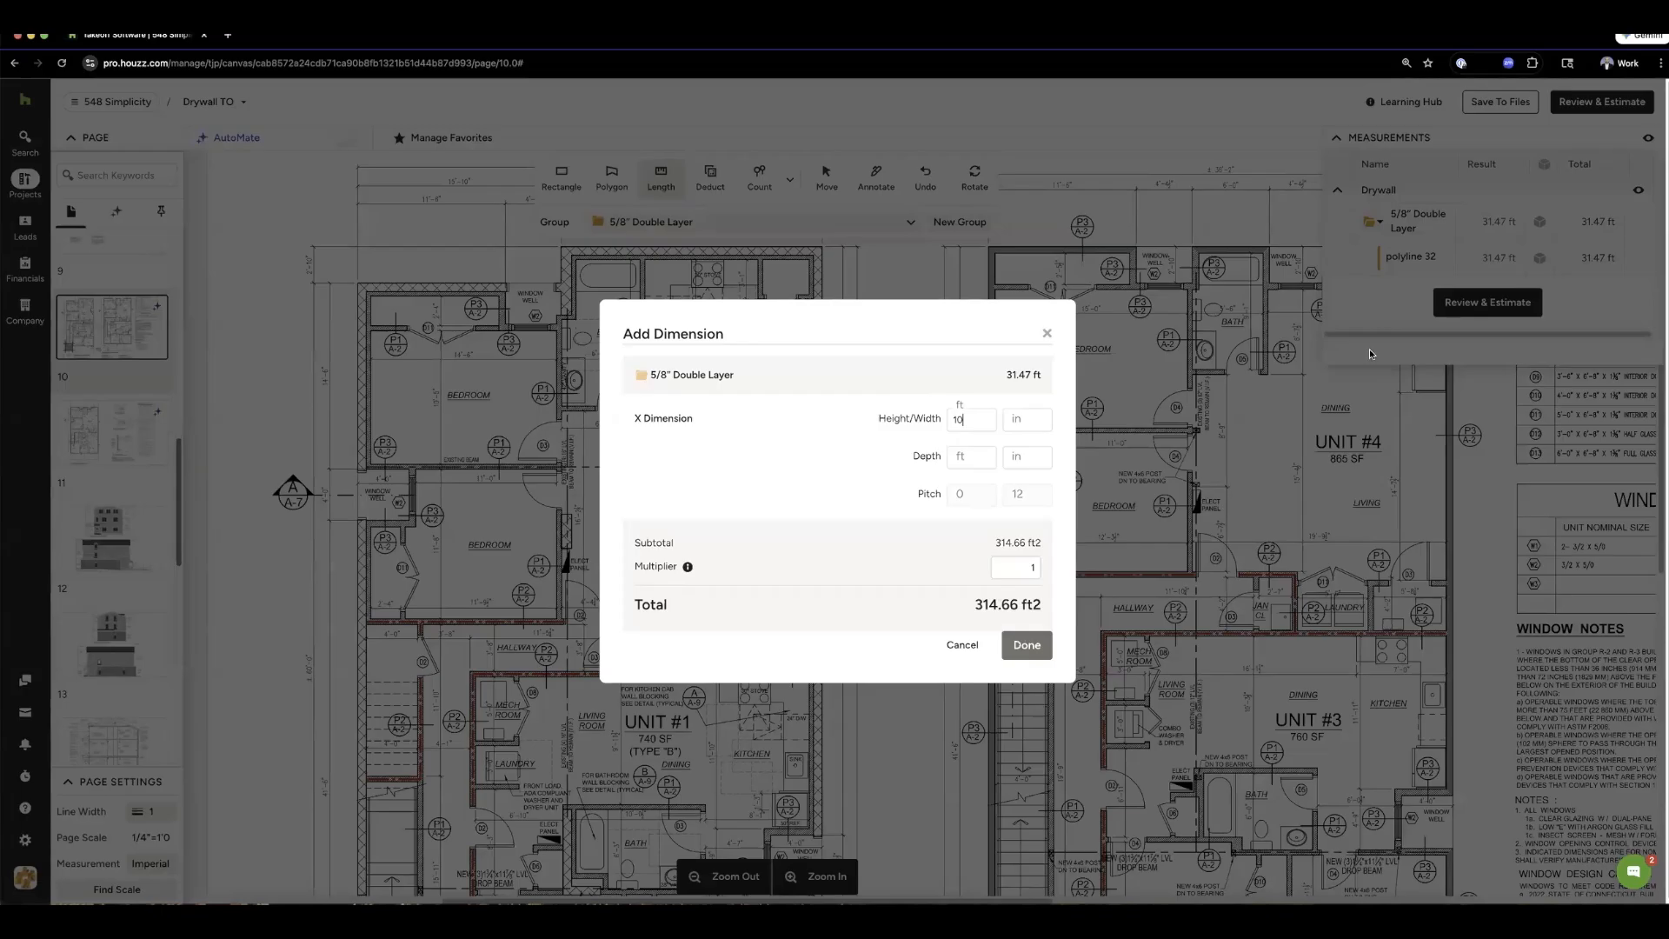
- Trace the door opening at Unit #2's laundry, about 5 ft, and name the measurement Door
scroll(853, 591, down, 1)
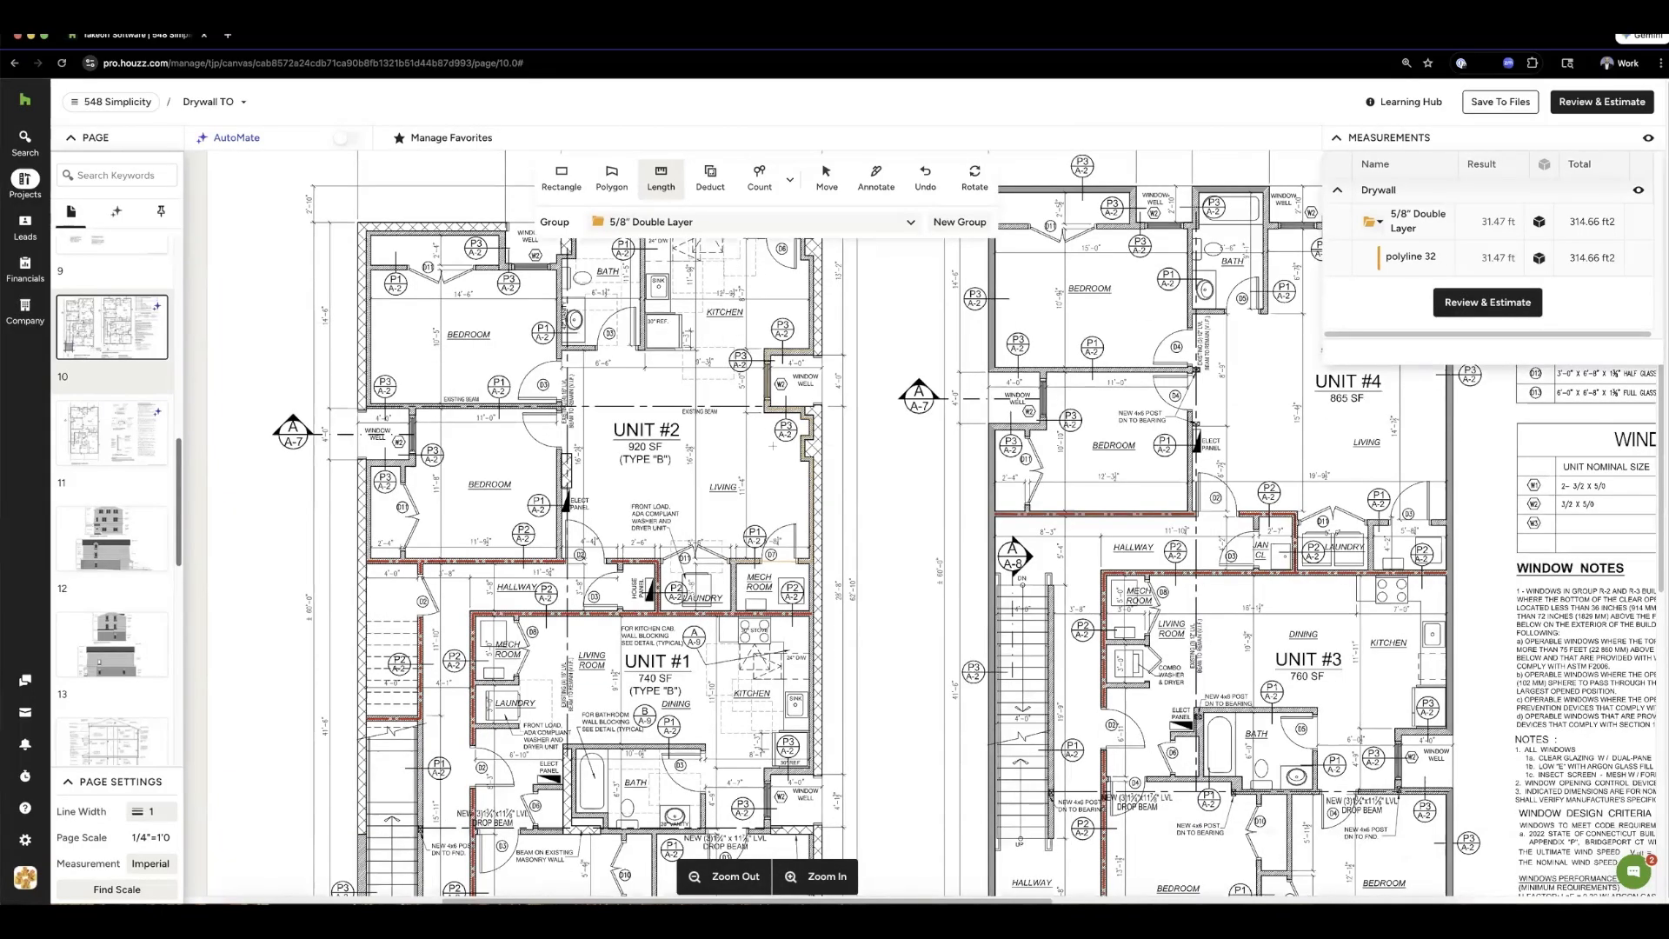
scroll(934, 527, left, 2)
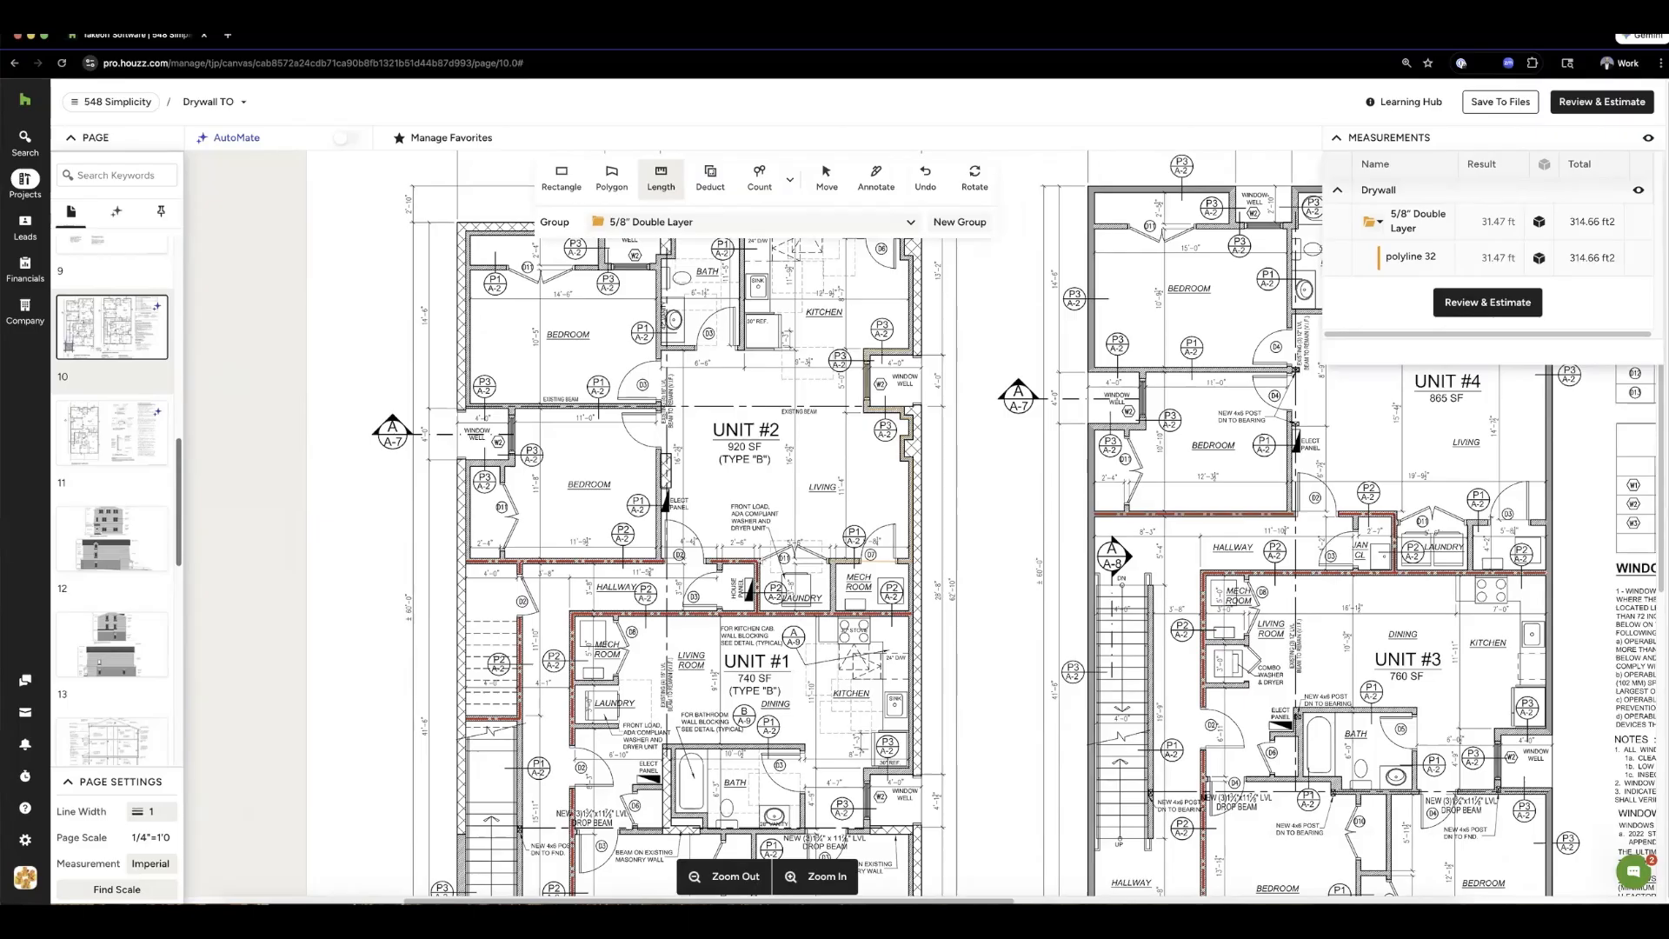
click(828, 562)
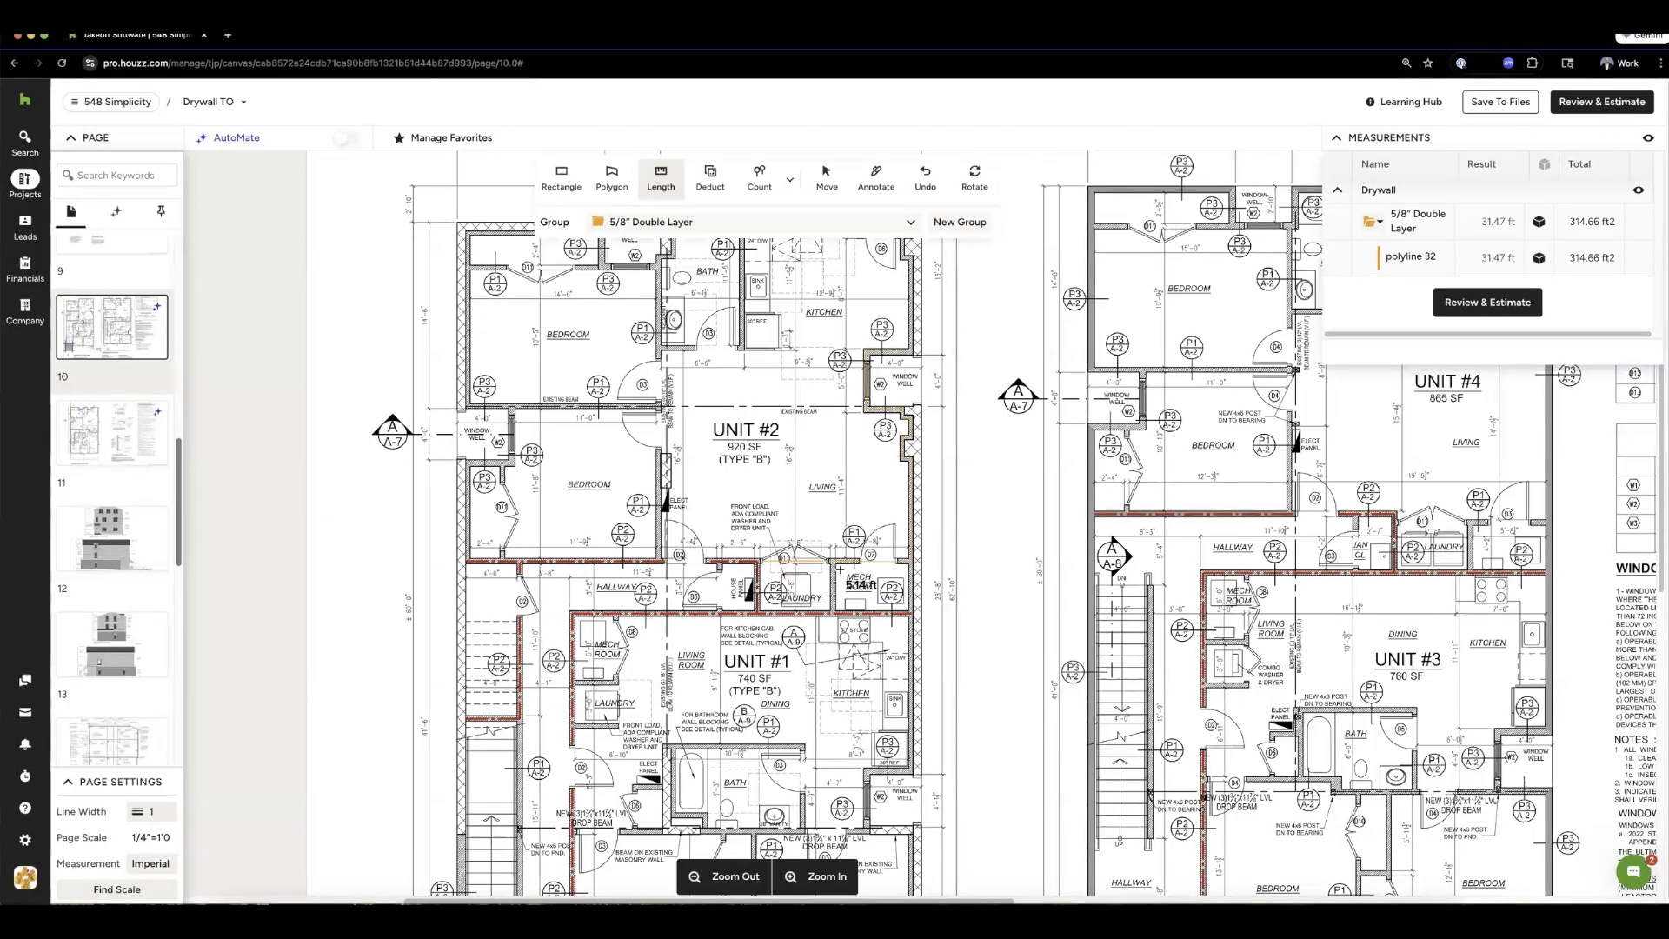
double_click(839, 569)
click(1443, 289)
text(Door)
key(Return)
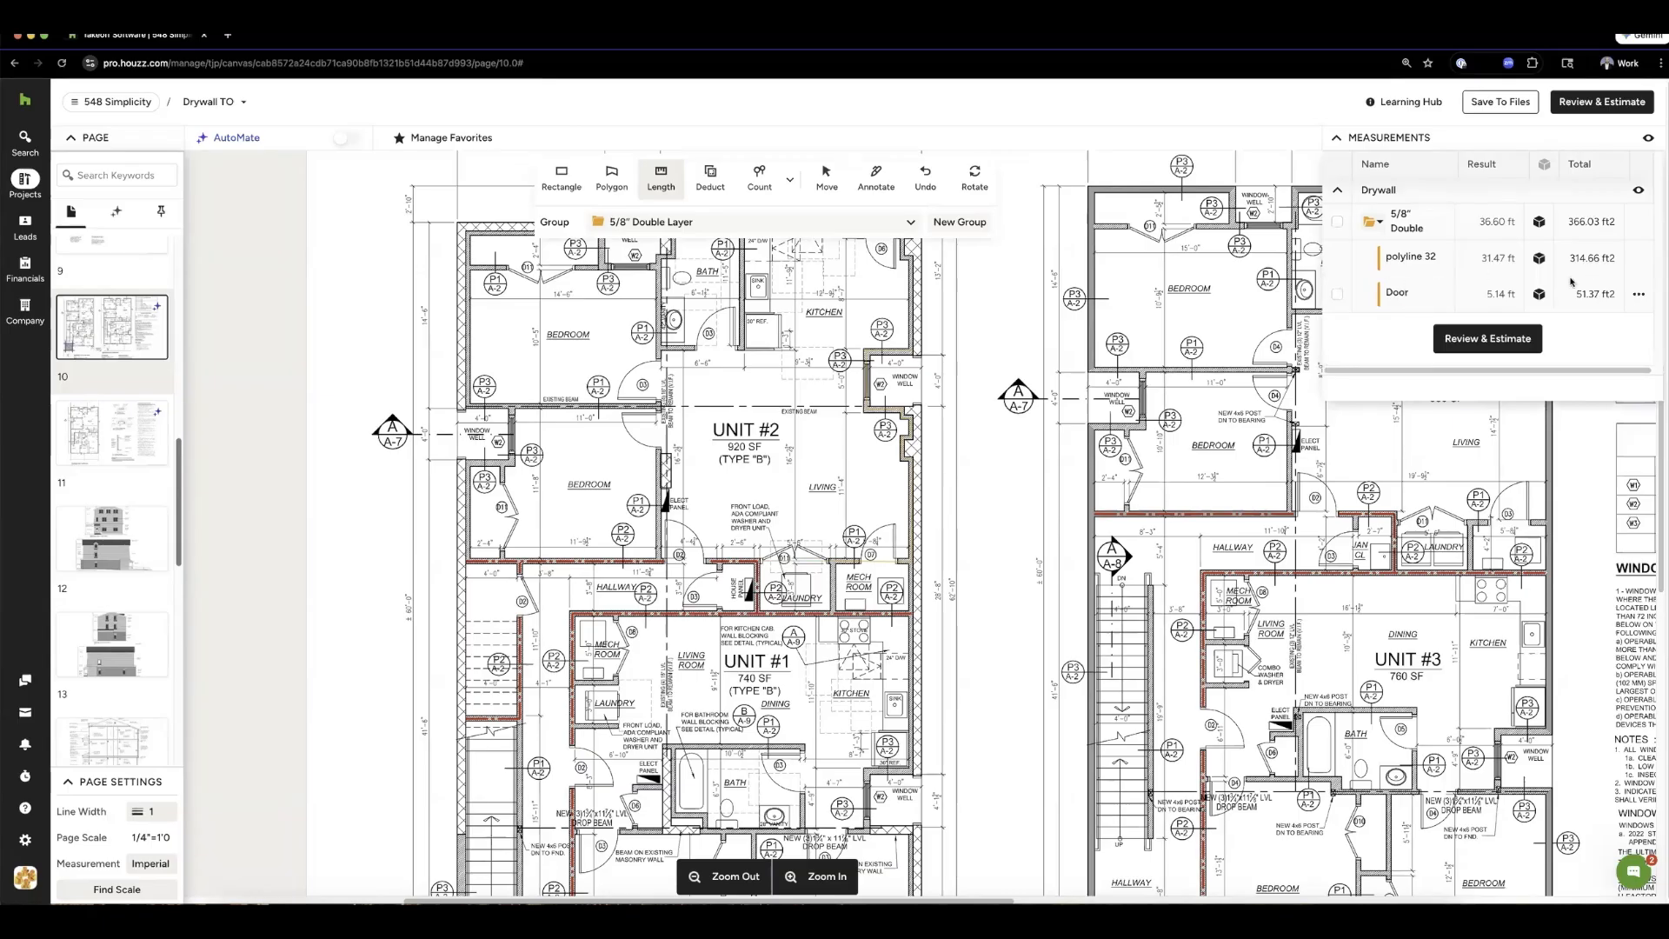
- Set the laundry Door measurement's height to 5 ft
click(1539, 296)
drag(961, 417, 947, 416)
text(5)
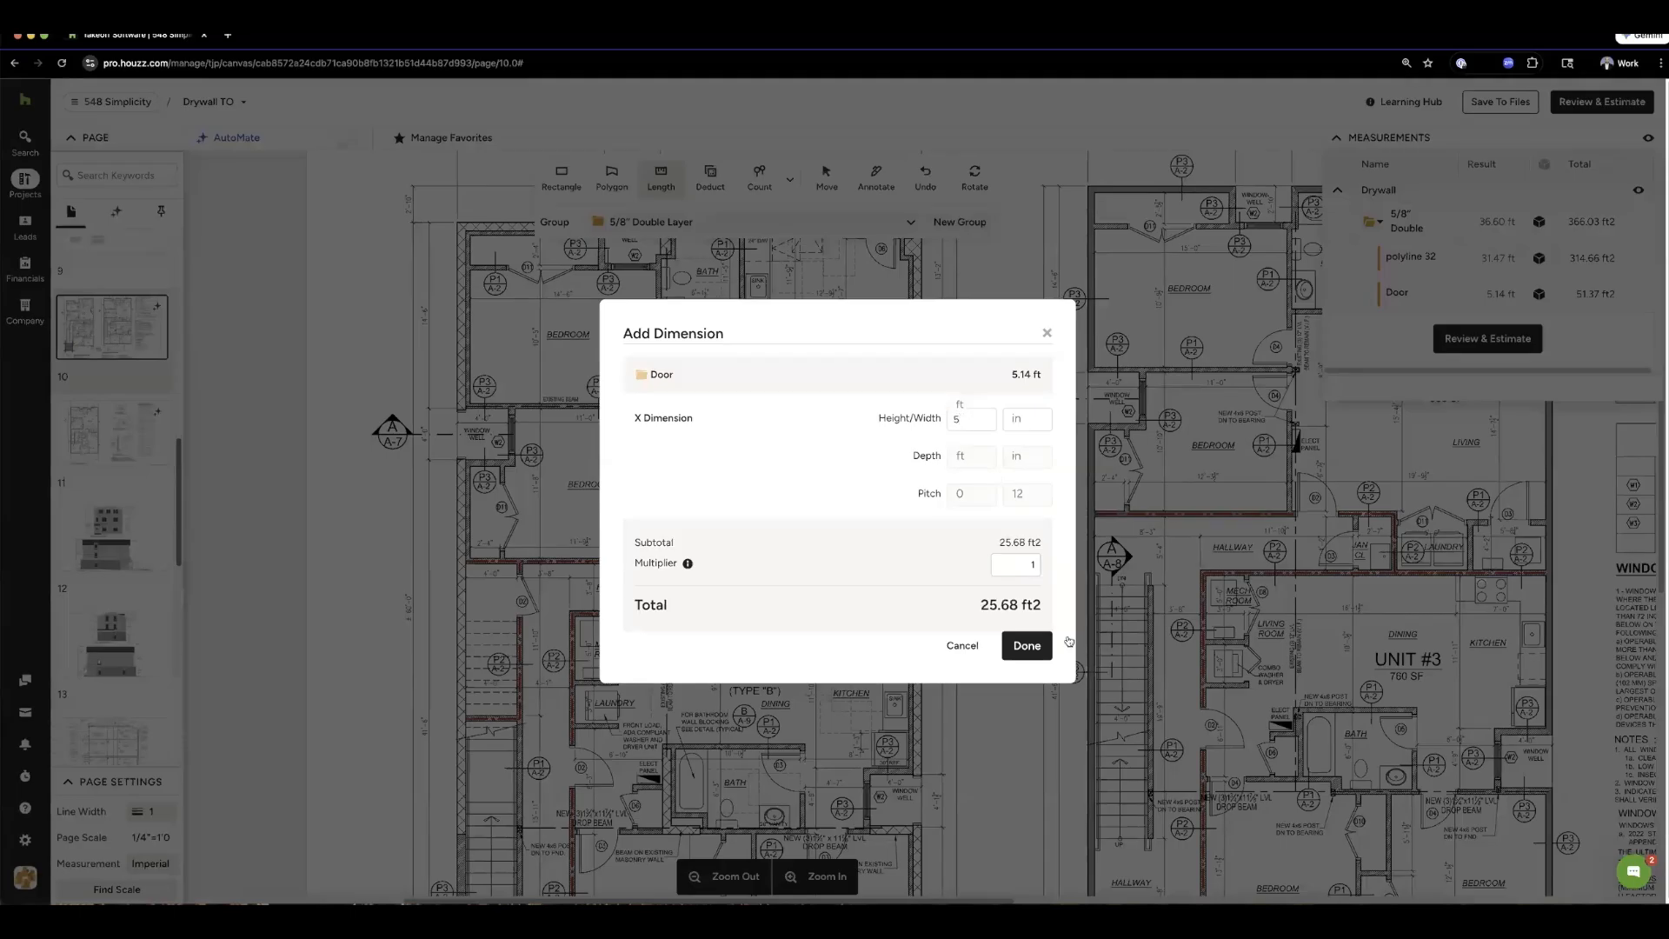
click(1016, 656)
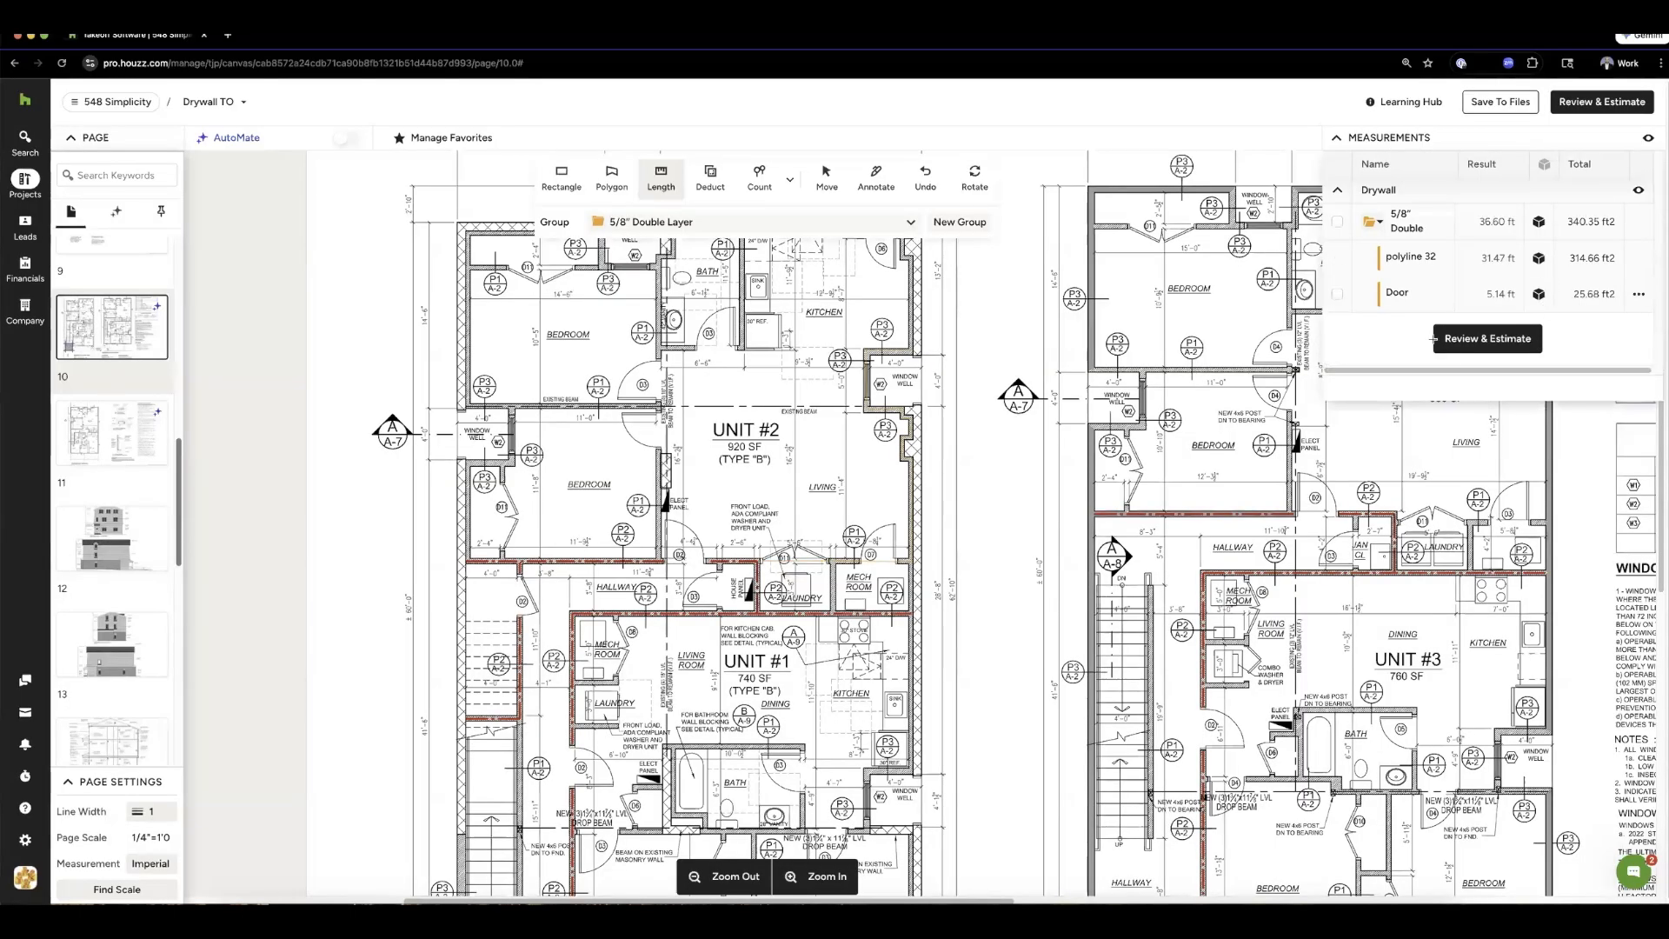
- Trace the hallway door opening beside the house panel, about 2.7 ft, and set its height to 5 ft
click(720, 608)
double_click(720, 572)
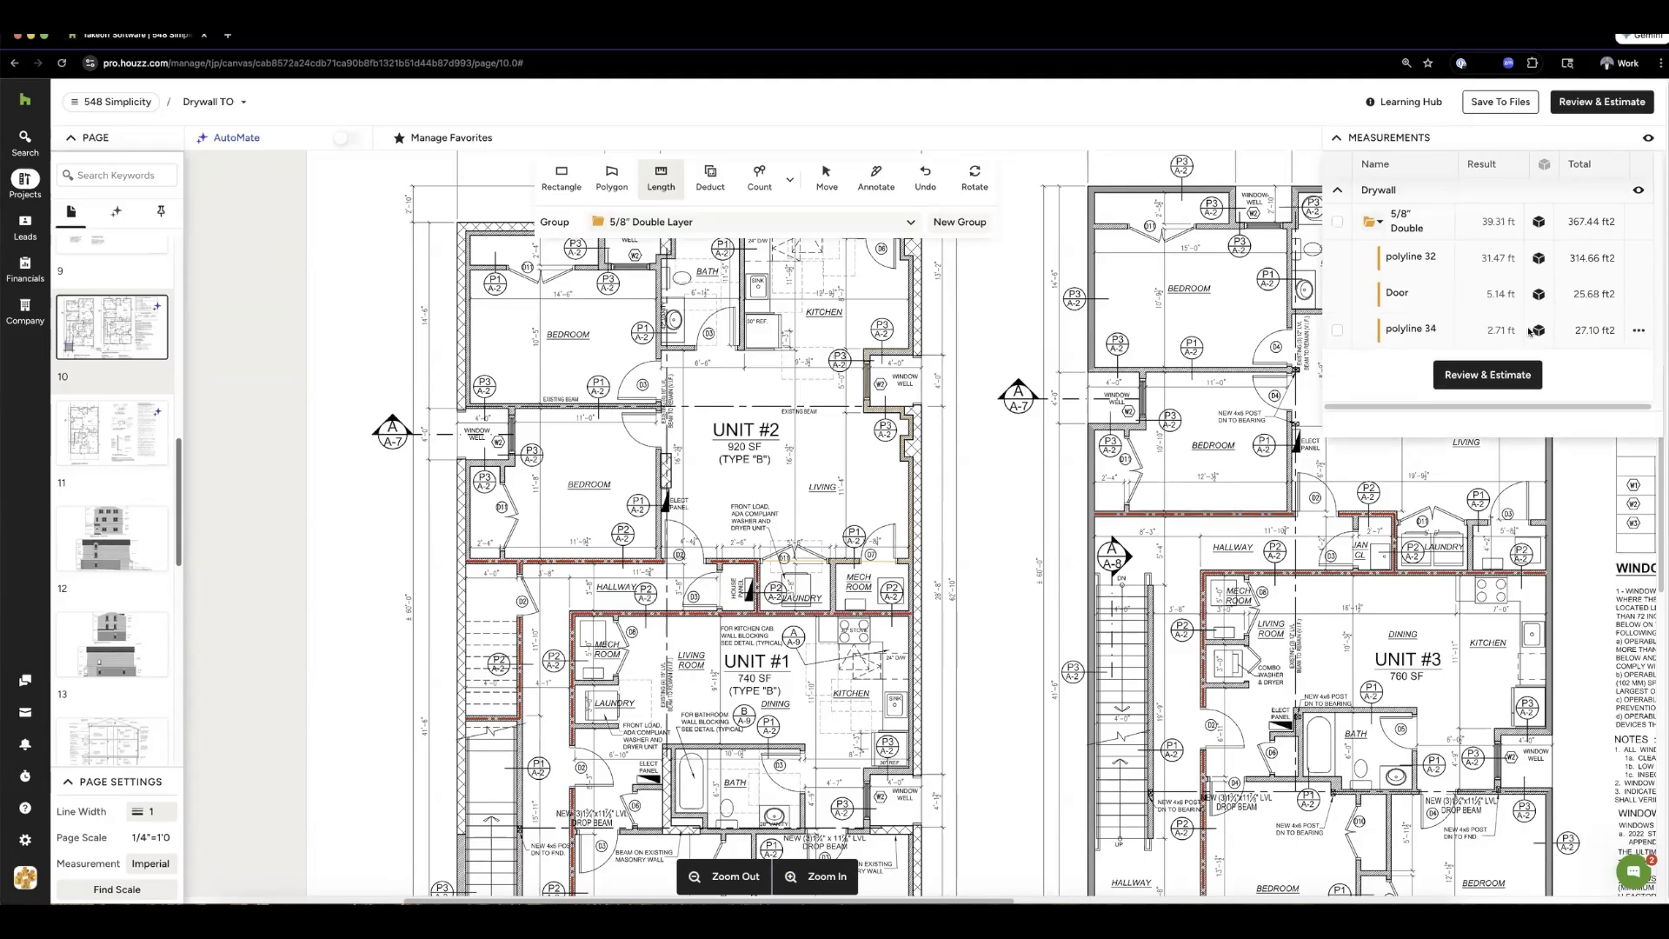
click(1536, 330)
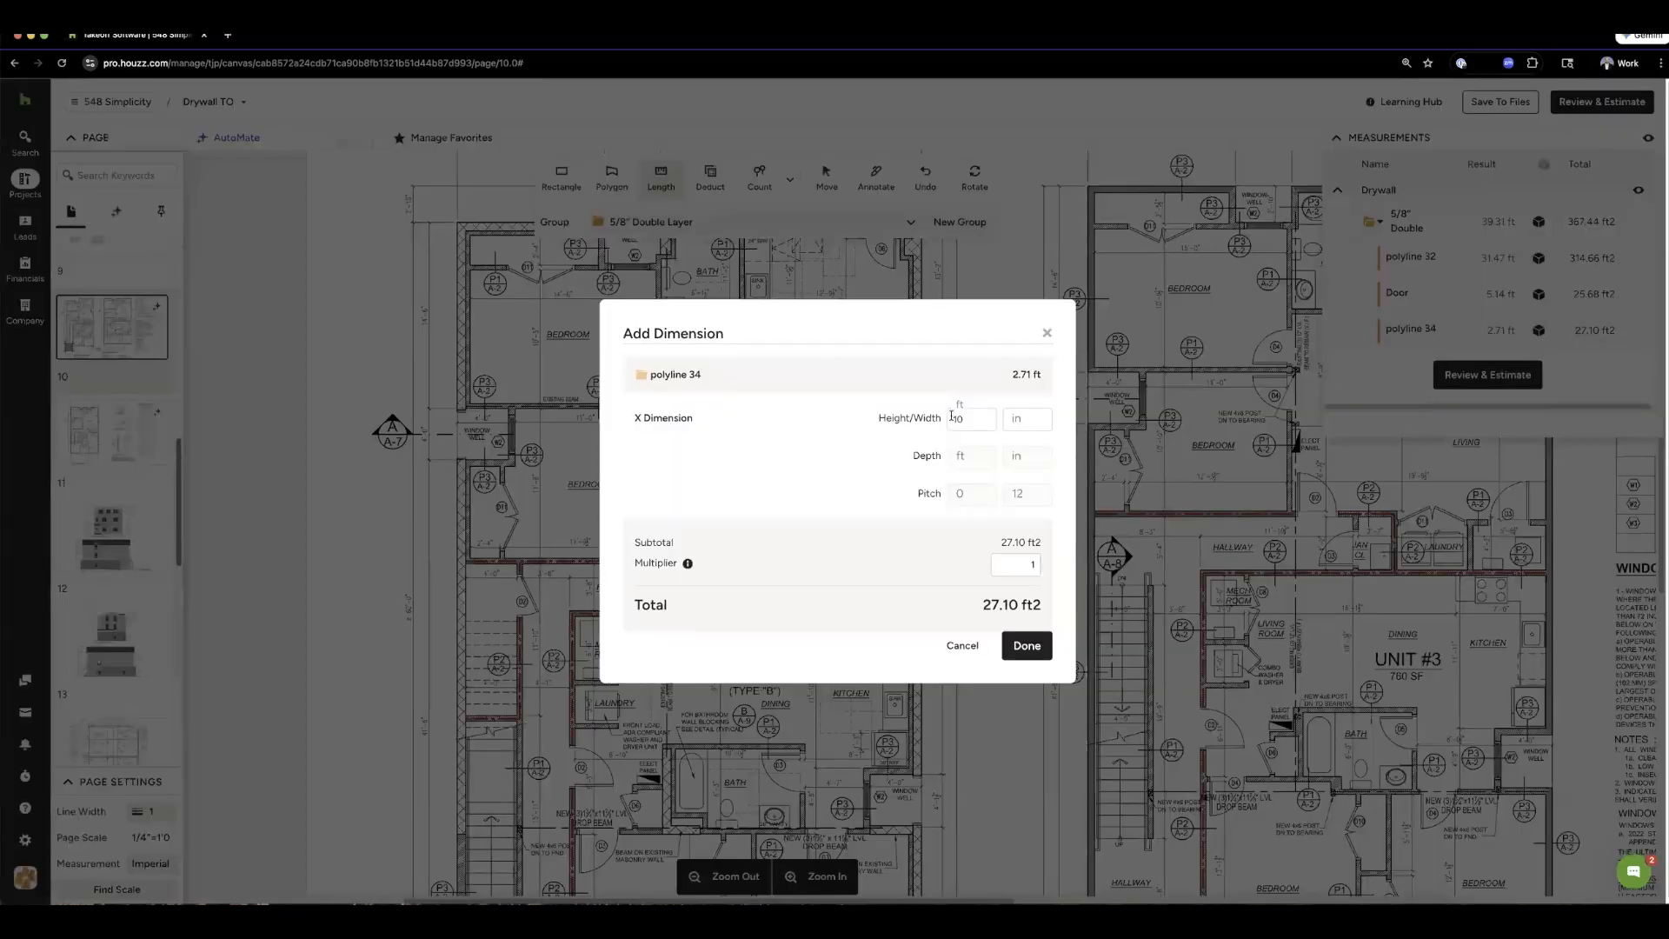
text(5)
click(1022, 650)
- Trace the closet door opening beside Unit #2's kitchen, about 2.6 ft, and set its height to 2 ft
scroll(945, 522, up, 3)
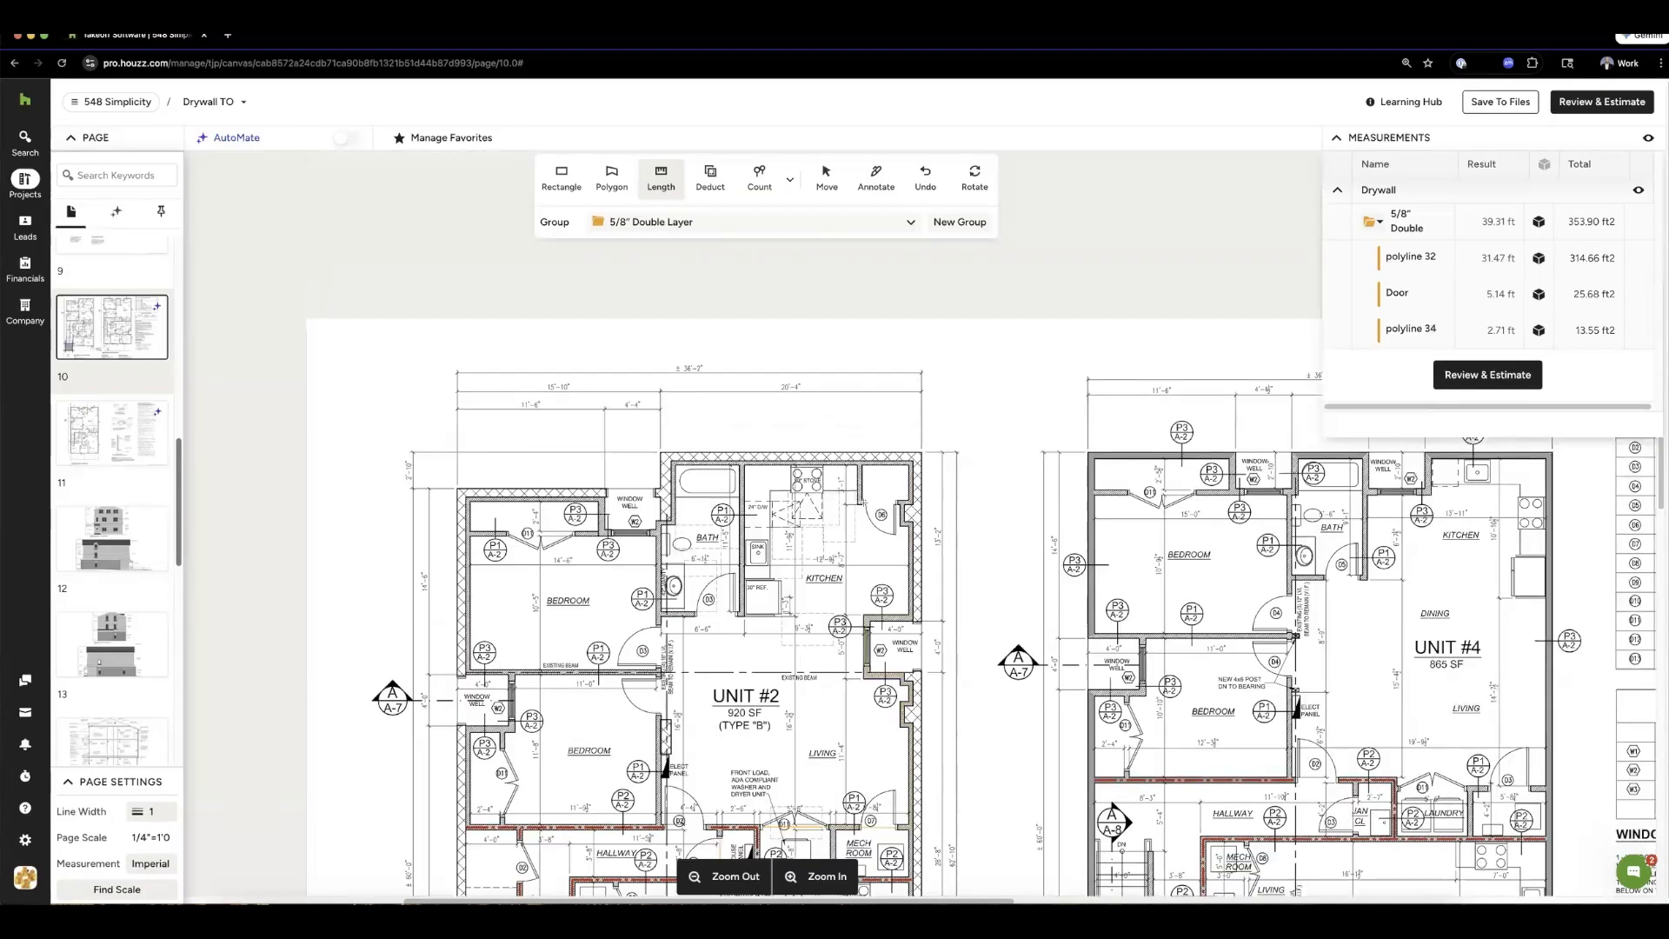
click(865, 503)
double_click(987, 499)
click(1538, 365)
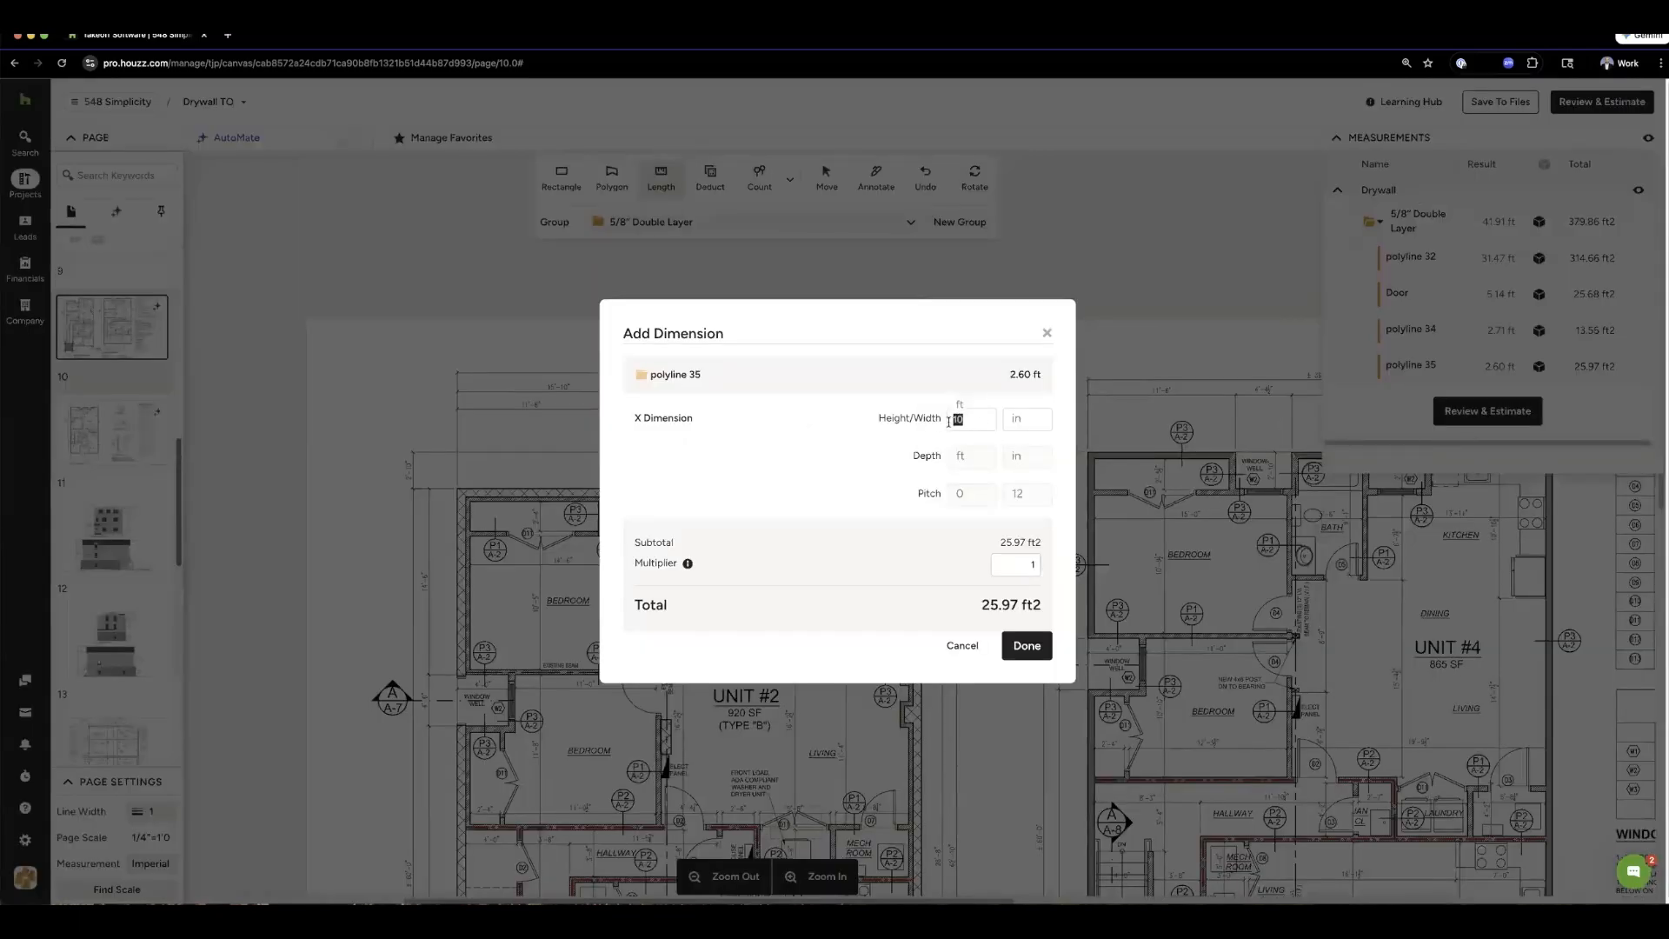
text(2)
click(1027, 645)
- Rename the kitchen closet opening's measurement as Door
double_click(1432, 365)
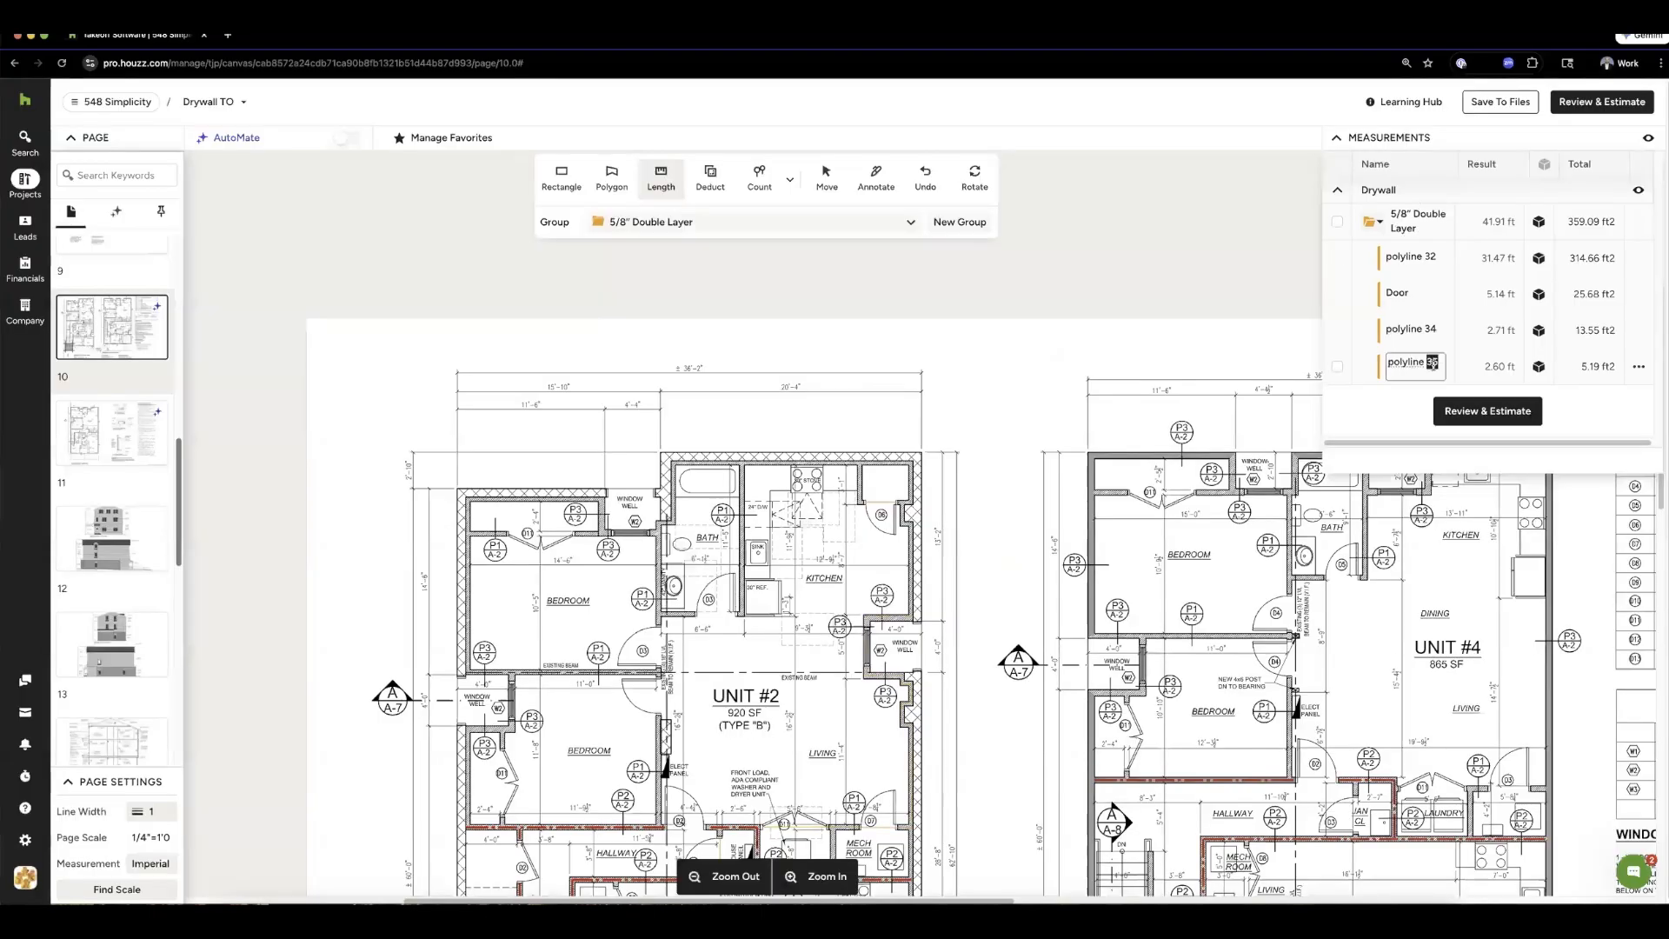
key(ctrl+a)
text(Do)
key(Return)
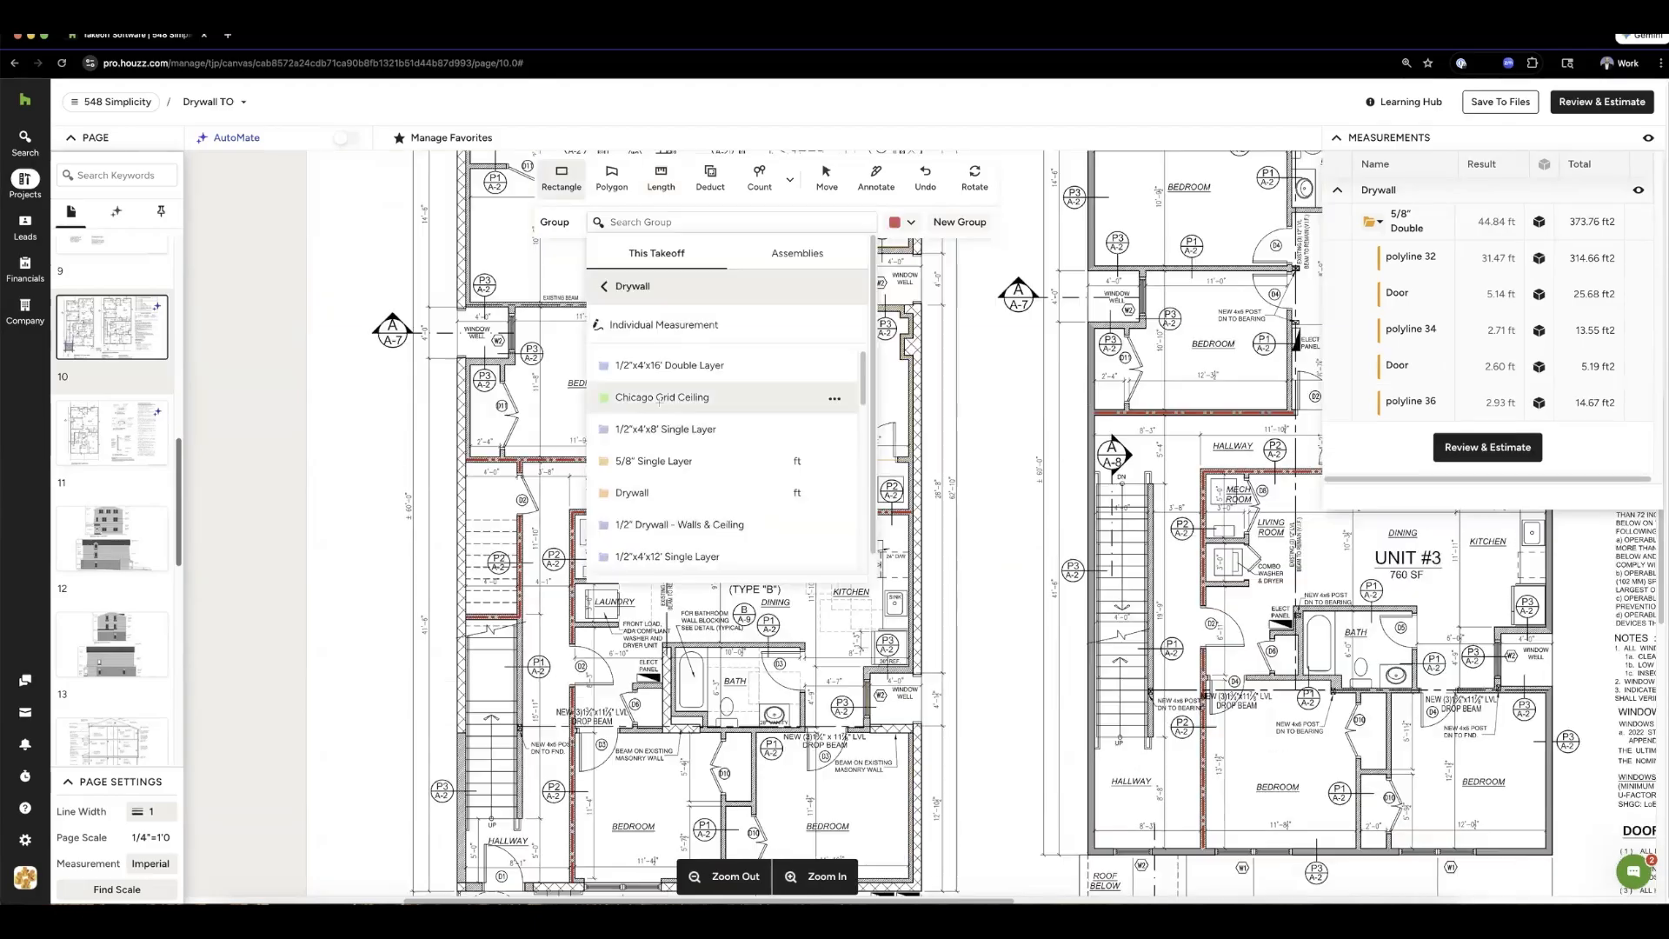
- Draw a rectangle of about 24 ft2 over the closet of Unit #2's upper bedroom in the Chicago Grid Ceiling group
click(689, 388)
click(561, 178)
scroll(628, 342, down, 1)
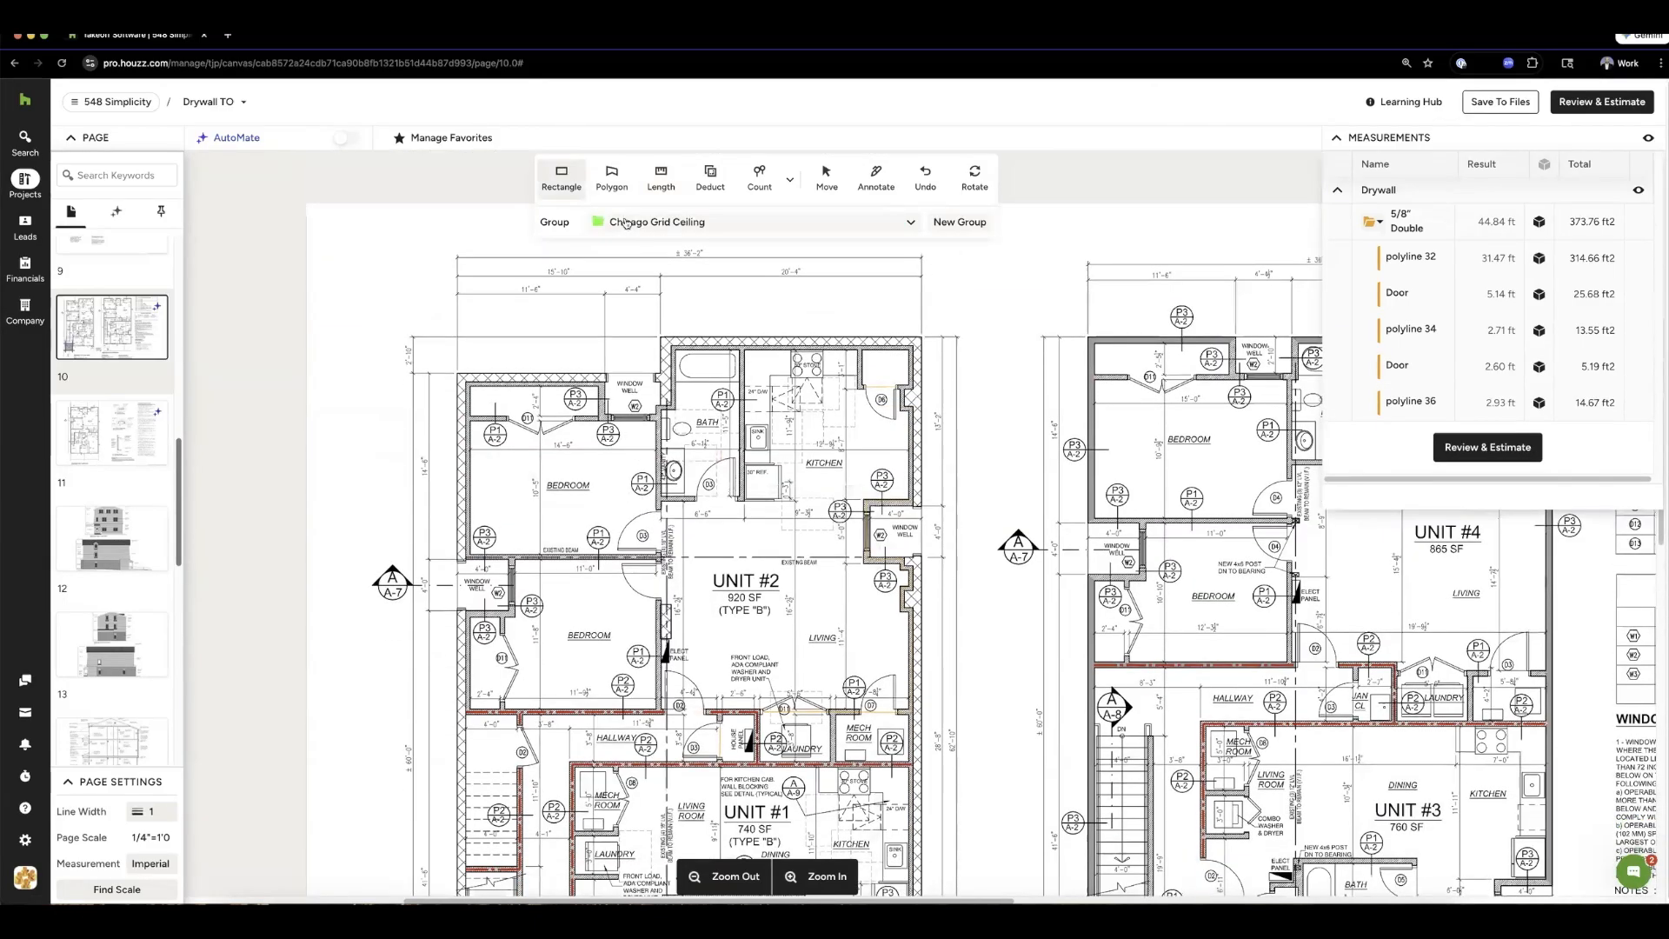
mouse_move(466, 383)
mouse_down()
mouse_move(489, 402)
mouse_move(602, 416)
mouse_up()
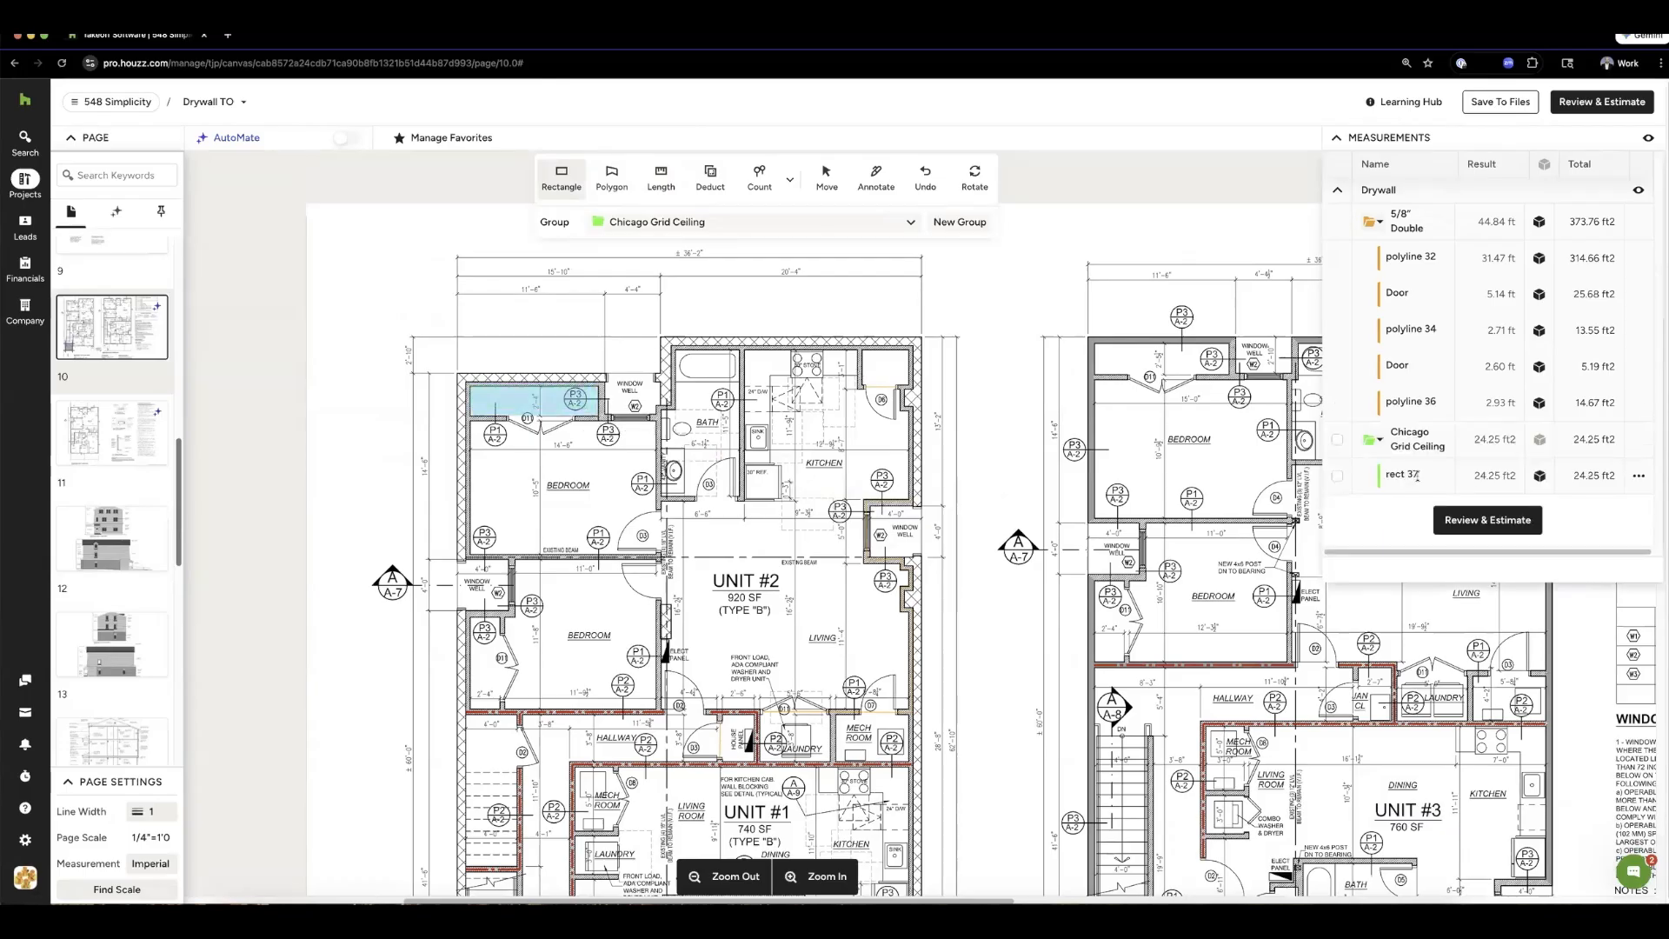
- Outline the ceiling of Unit #2's upper bedroom as a polygon of about 152 ft2
click(615, 186)
click(658, 395)
click(471, 421)
click(470, 553)
click(347, 556)
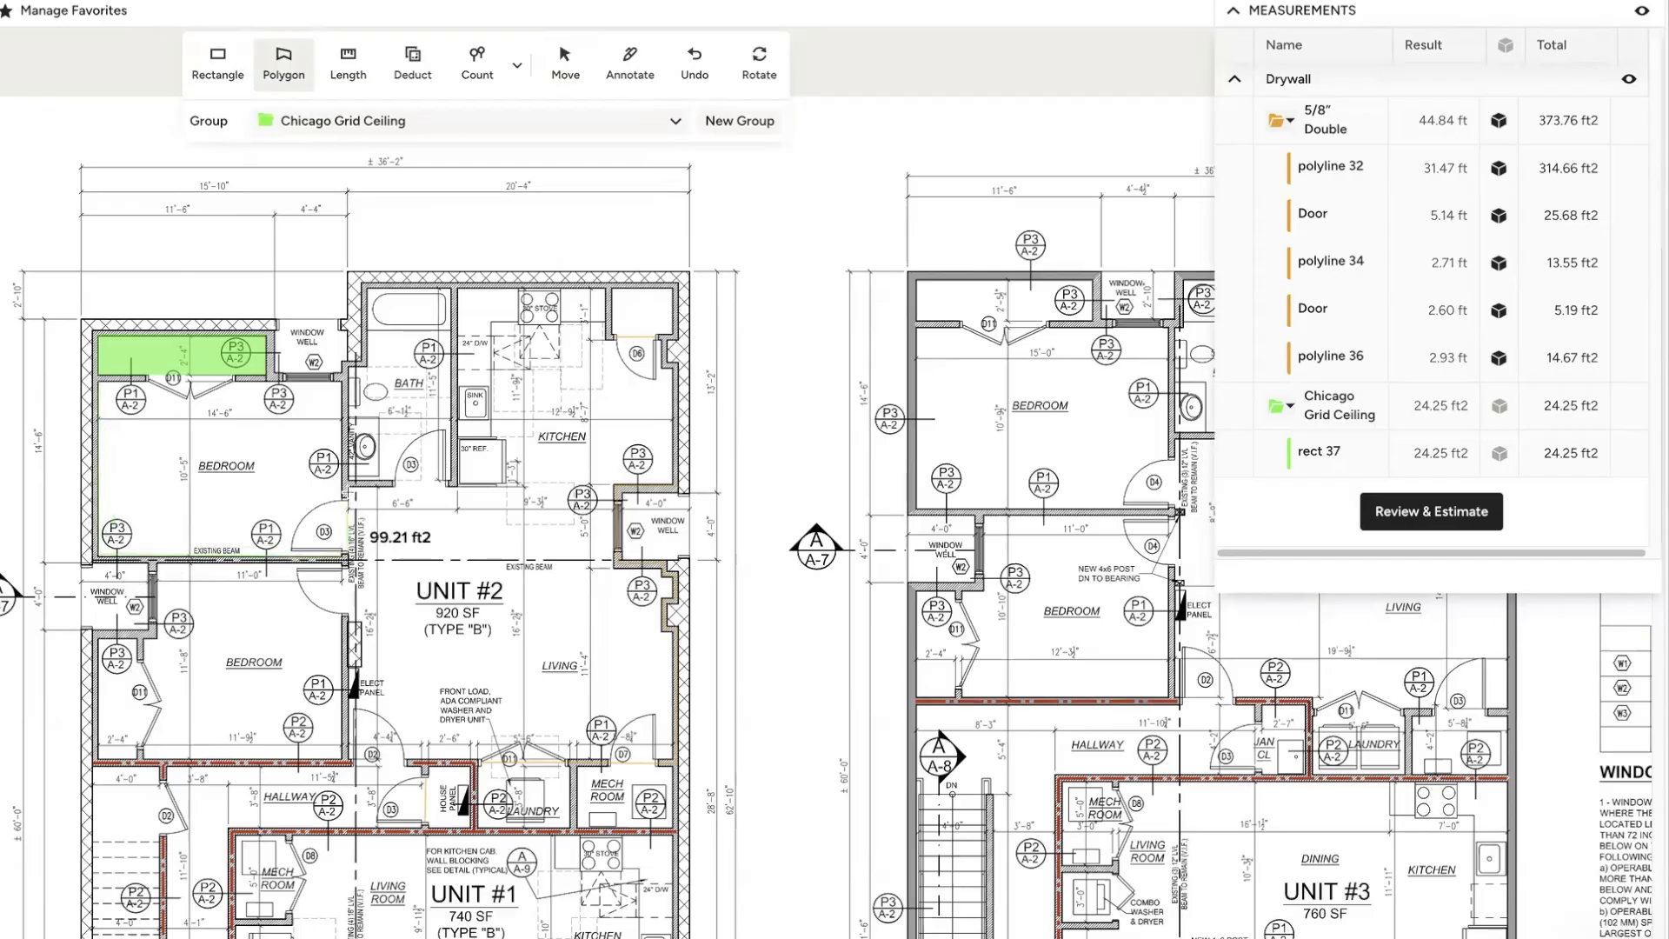
click(344, 383)
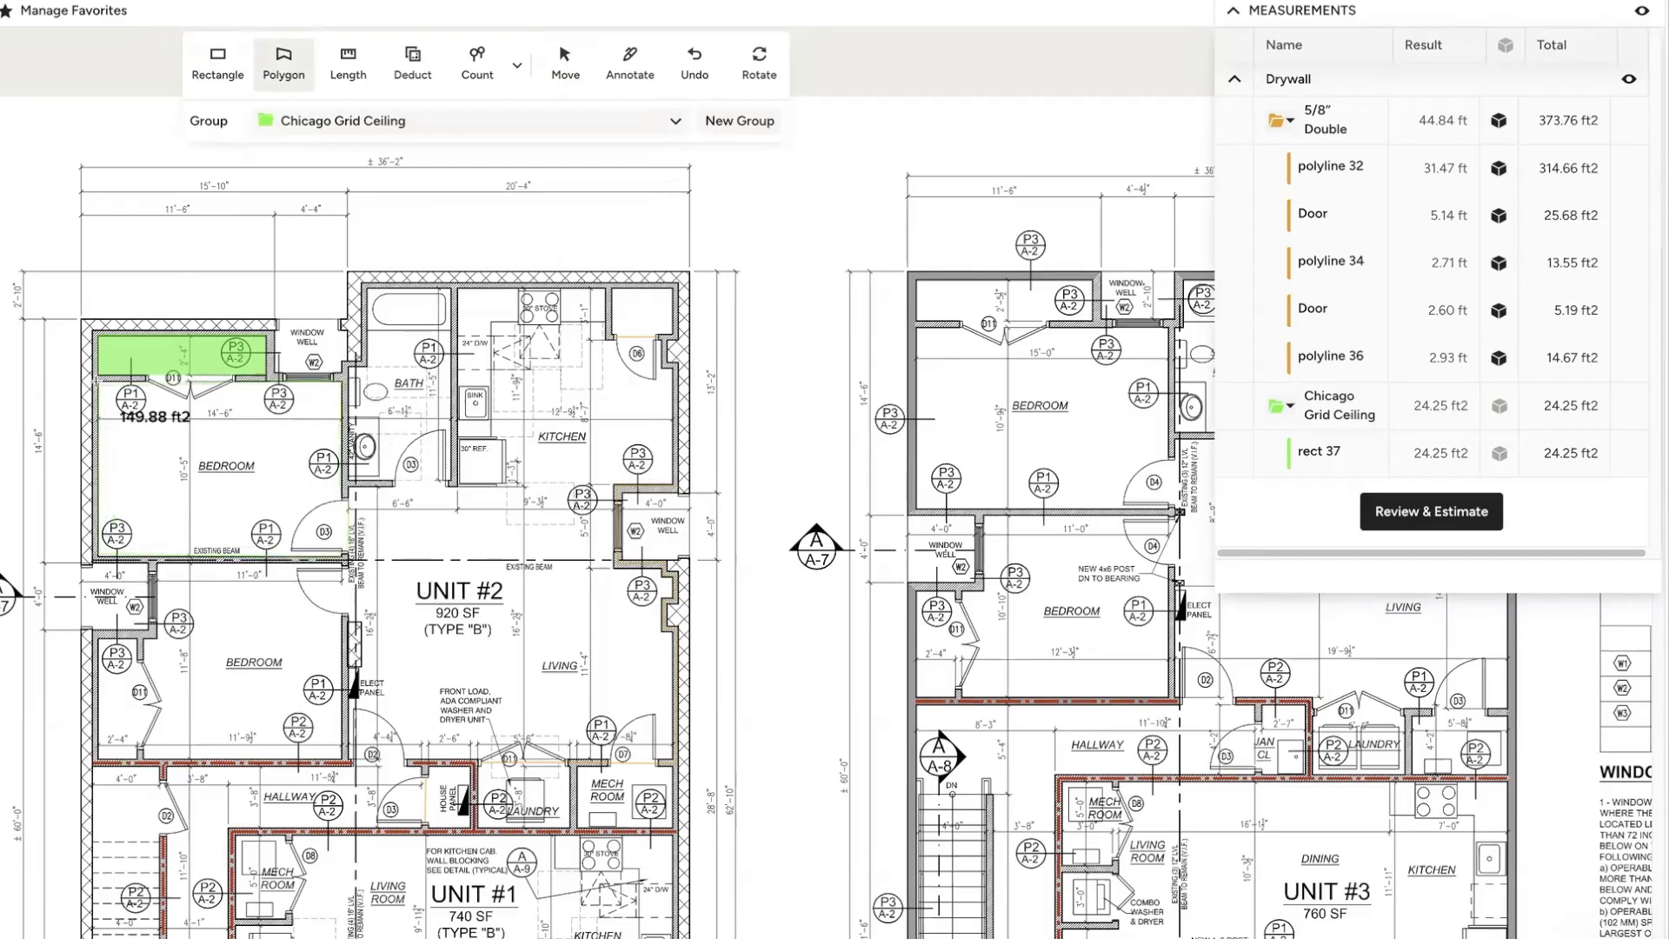
click(104, 390)
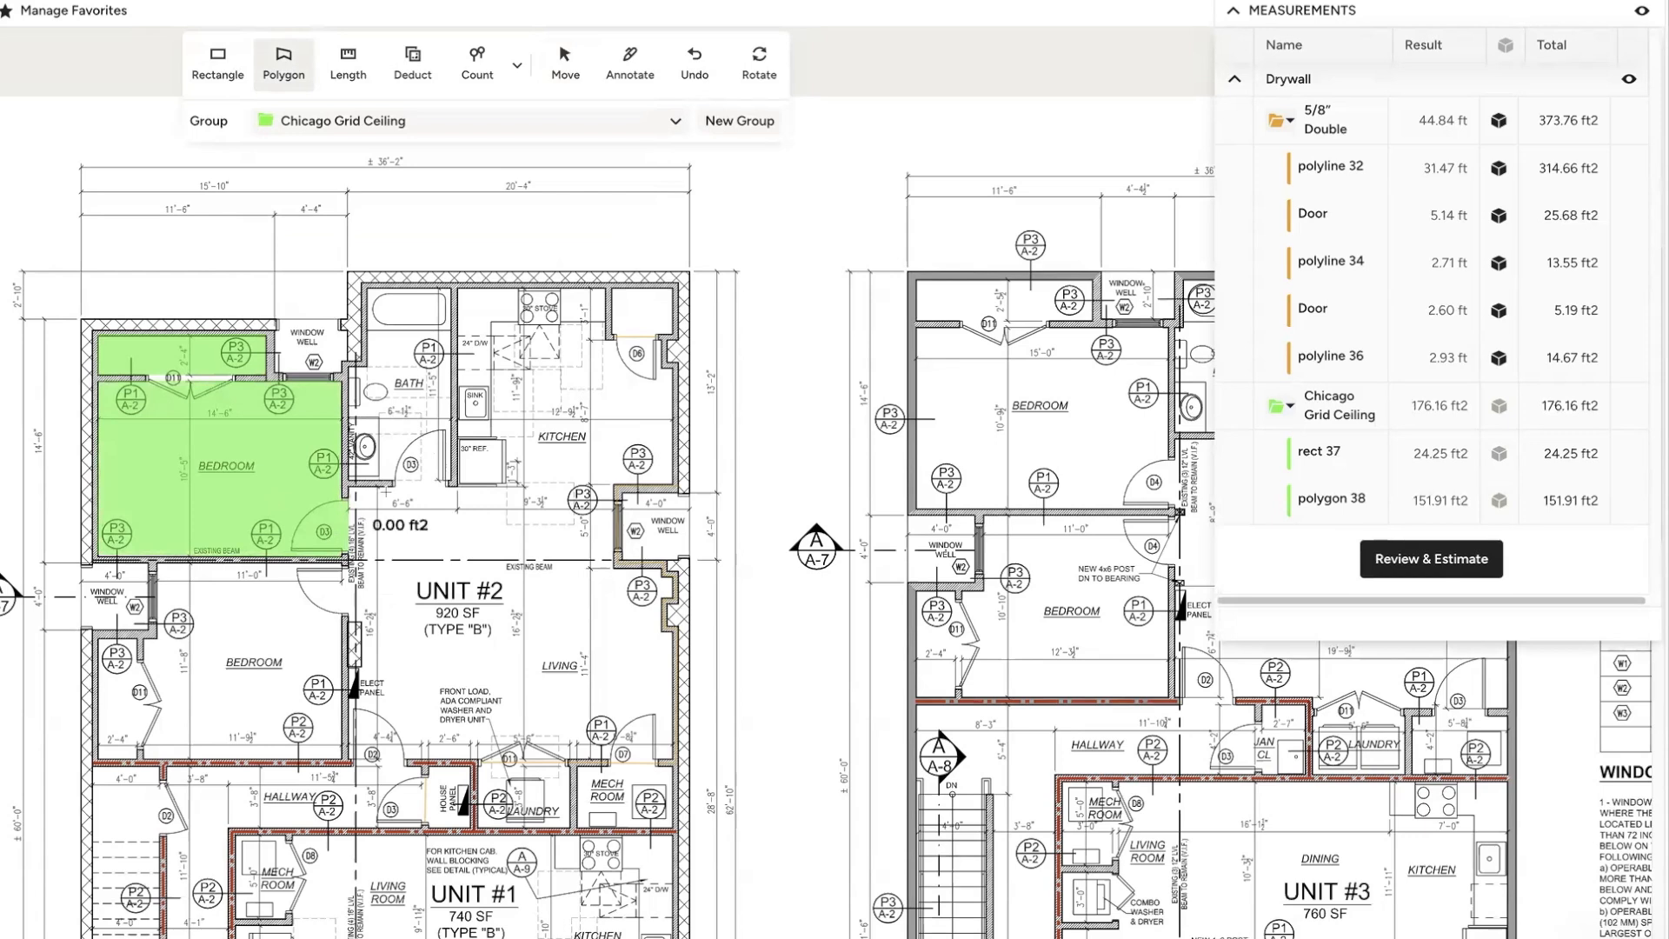
- Outline the ceiling of Unit #2's living area as a polygon of about 291 ft2 in the Chicago Grid Ceiling group
click(616, 485)
click(613, 568)
click(661, 569)
click(662, 577)
click(671, 577)
click(673, 598)
click(661, 598)
click(663, 631)
click(674, 632)
click(674, 760)
click(347, 758)
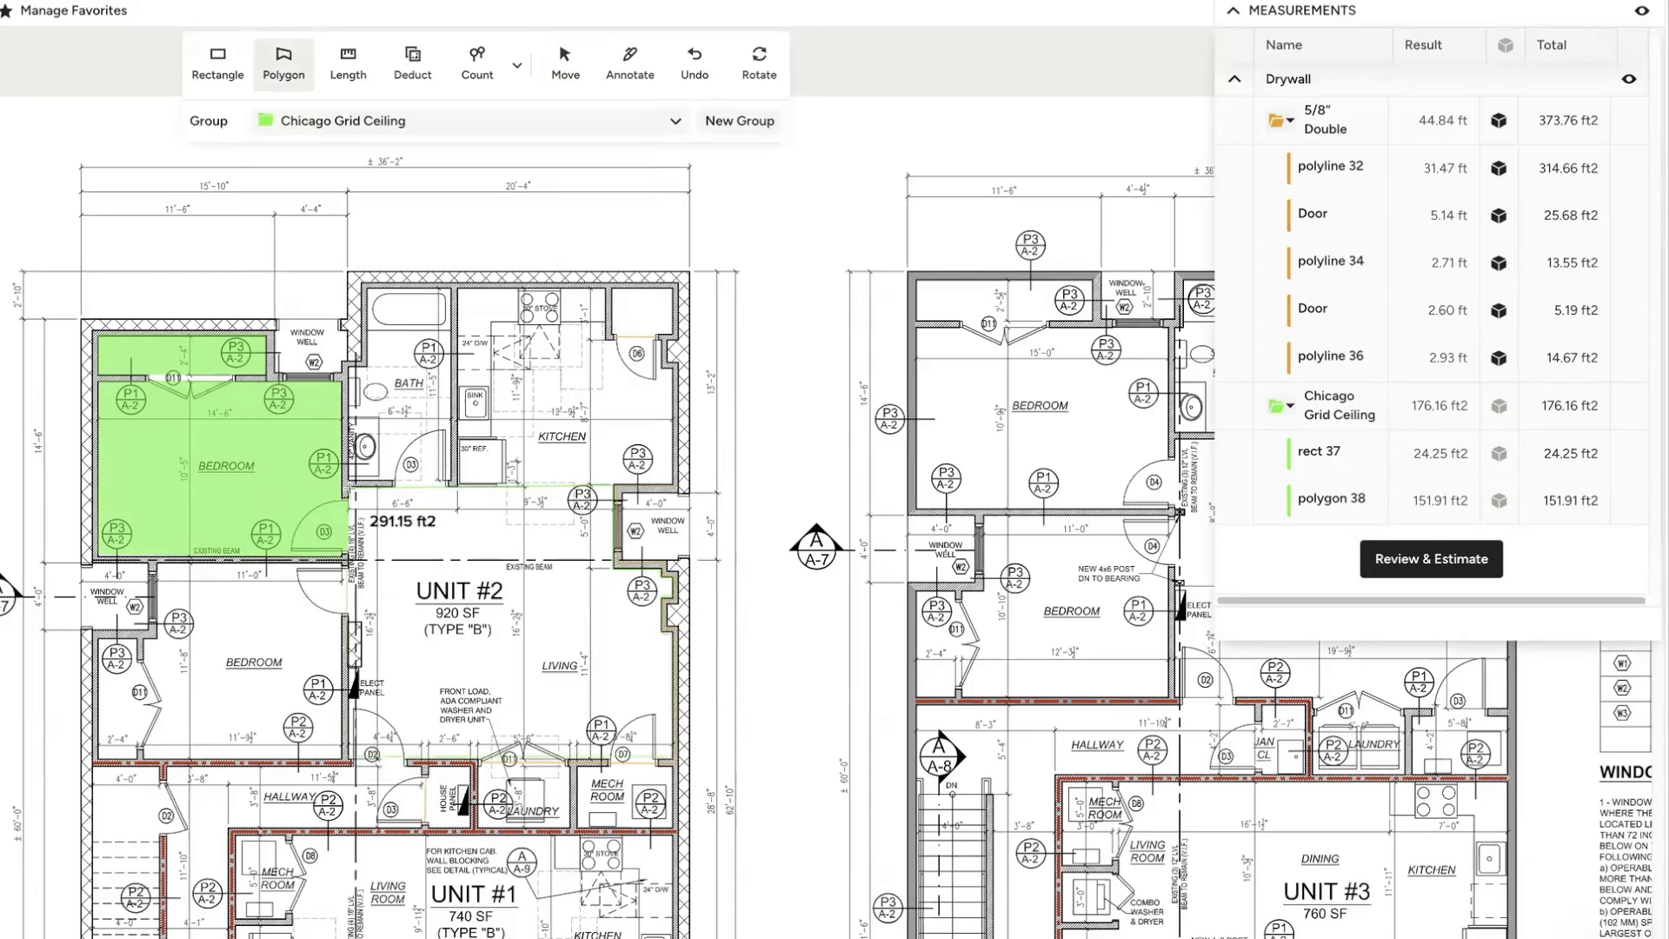
click(347, 488)
click(617, 485)
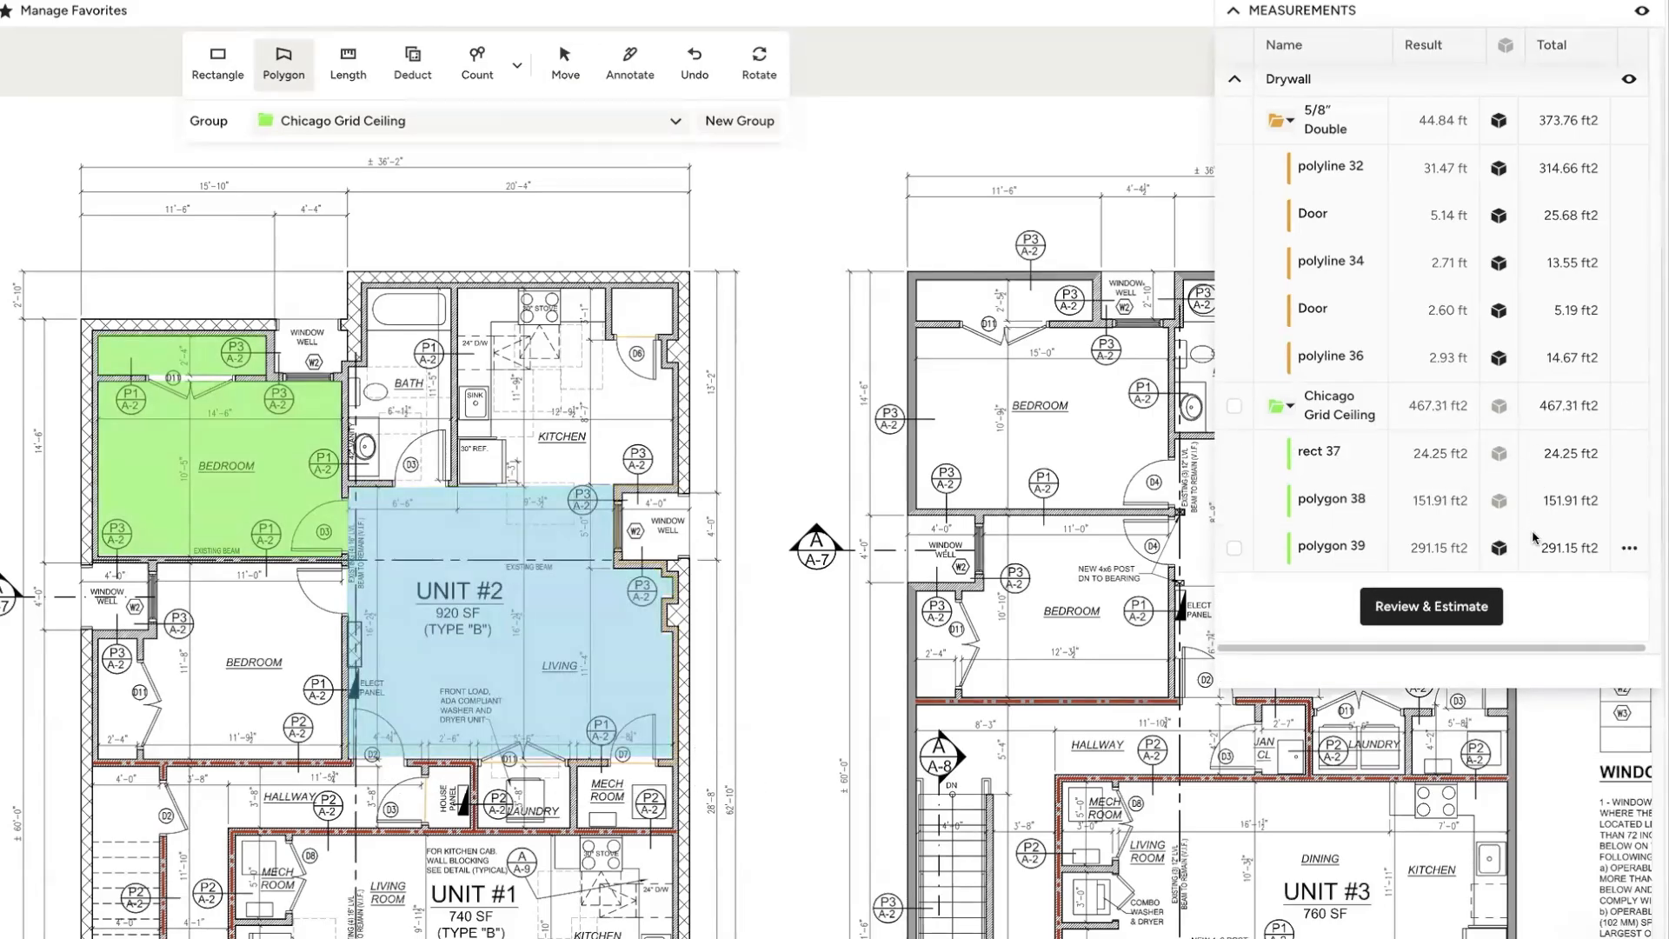
- Place count markers from the Corner Beads group at Unit #2's bath door, kitchen closet opening and window well corners
click(412, 63)
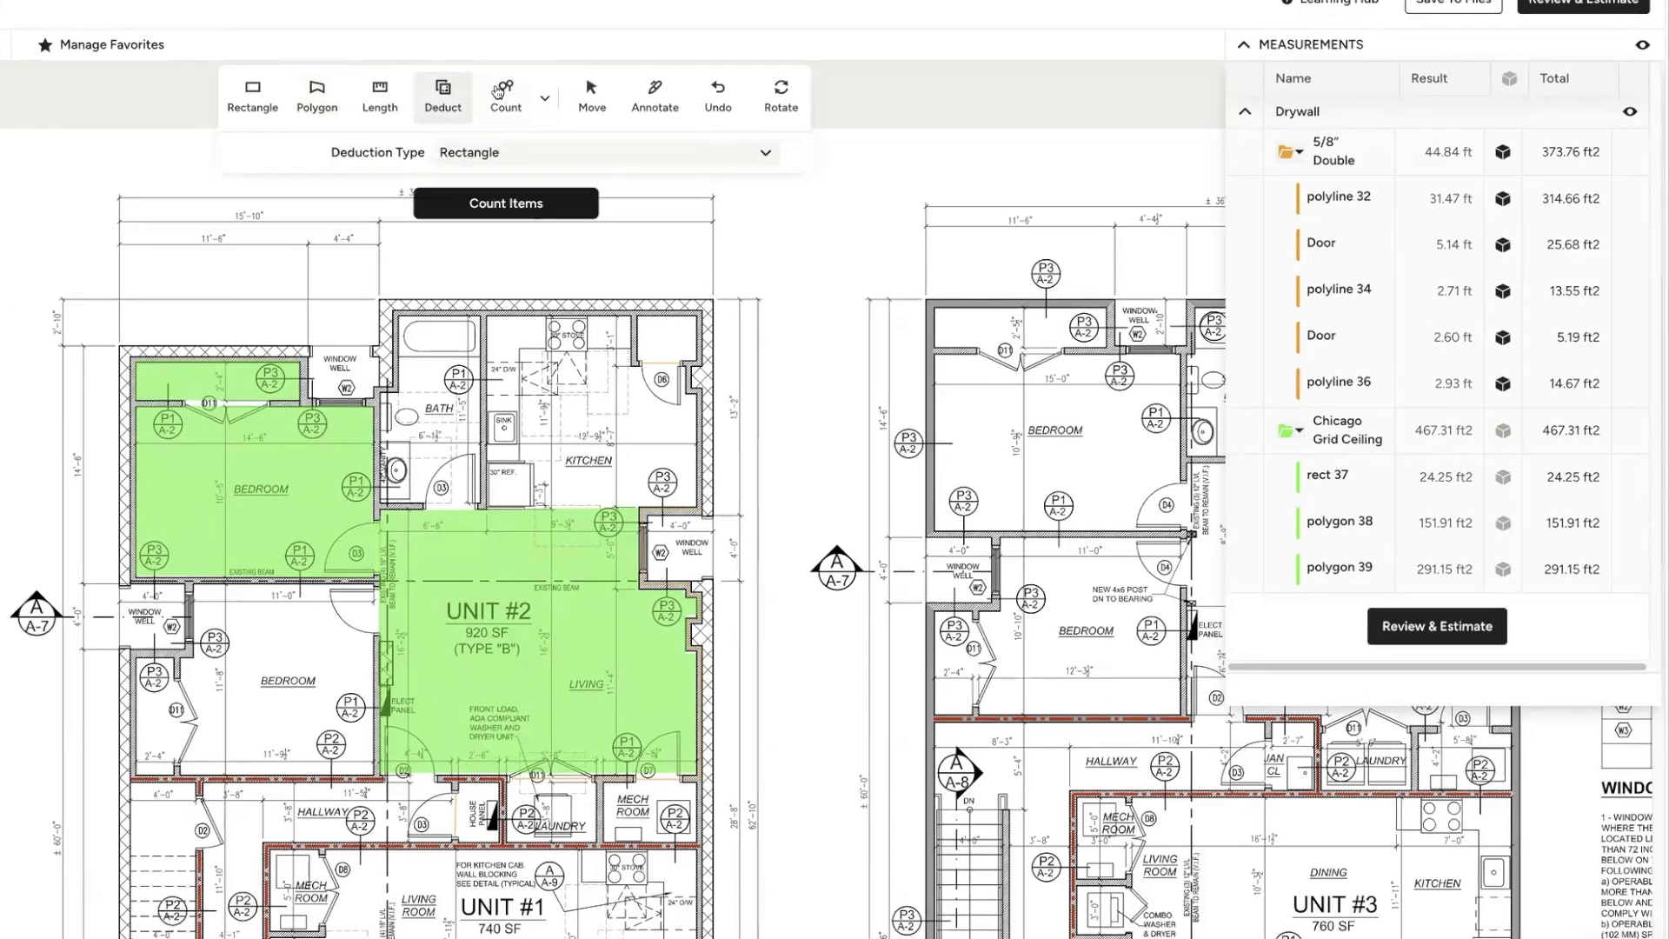
click(477, 63)
click(515, 159)
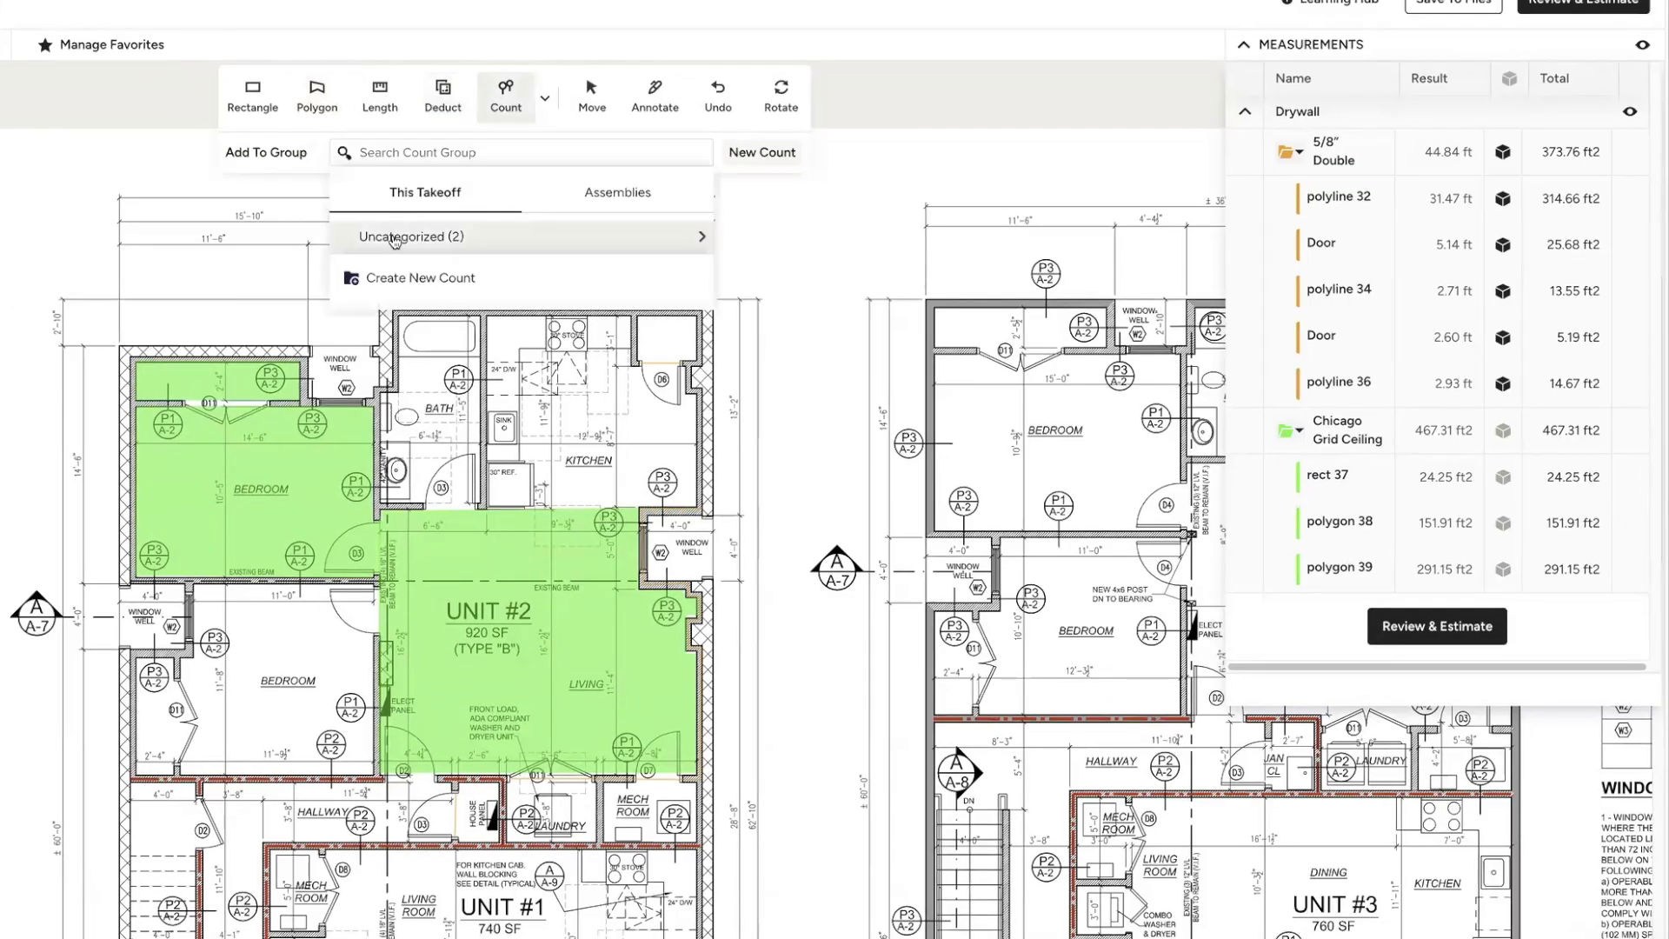
click(400, 236)
click(388, 289)
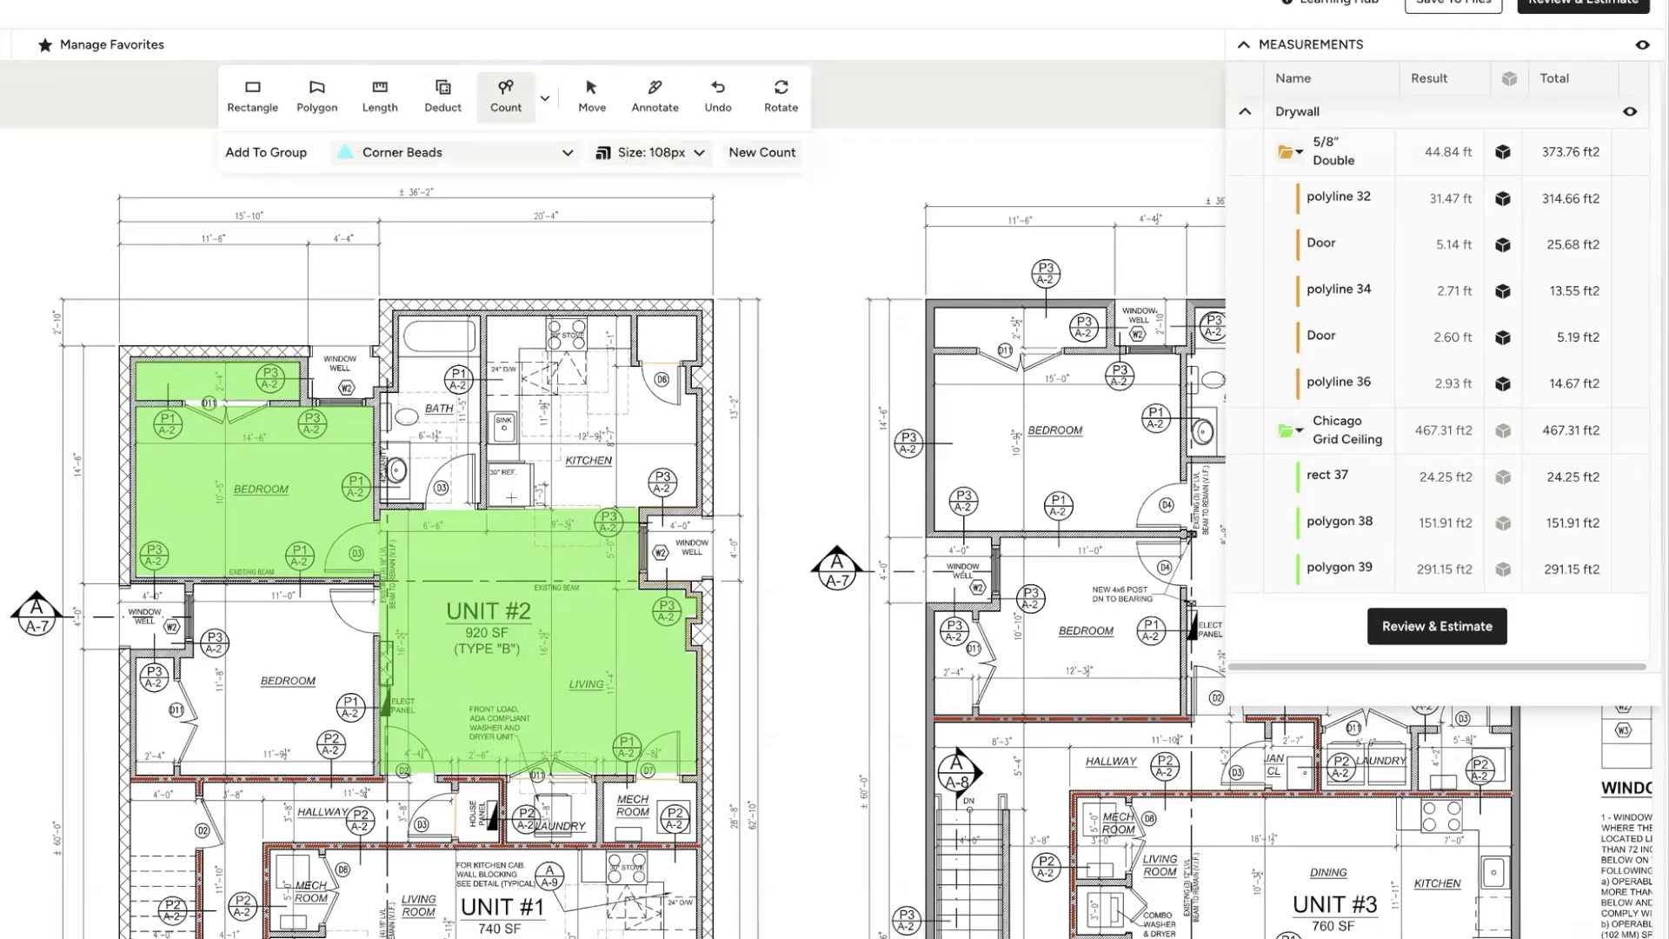
click(423, 514)
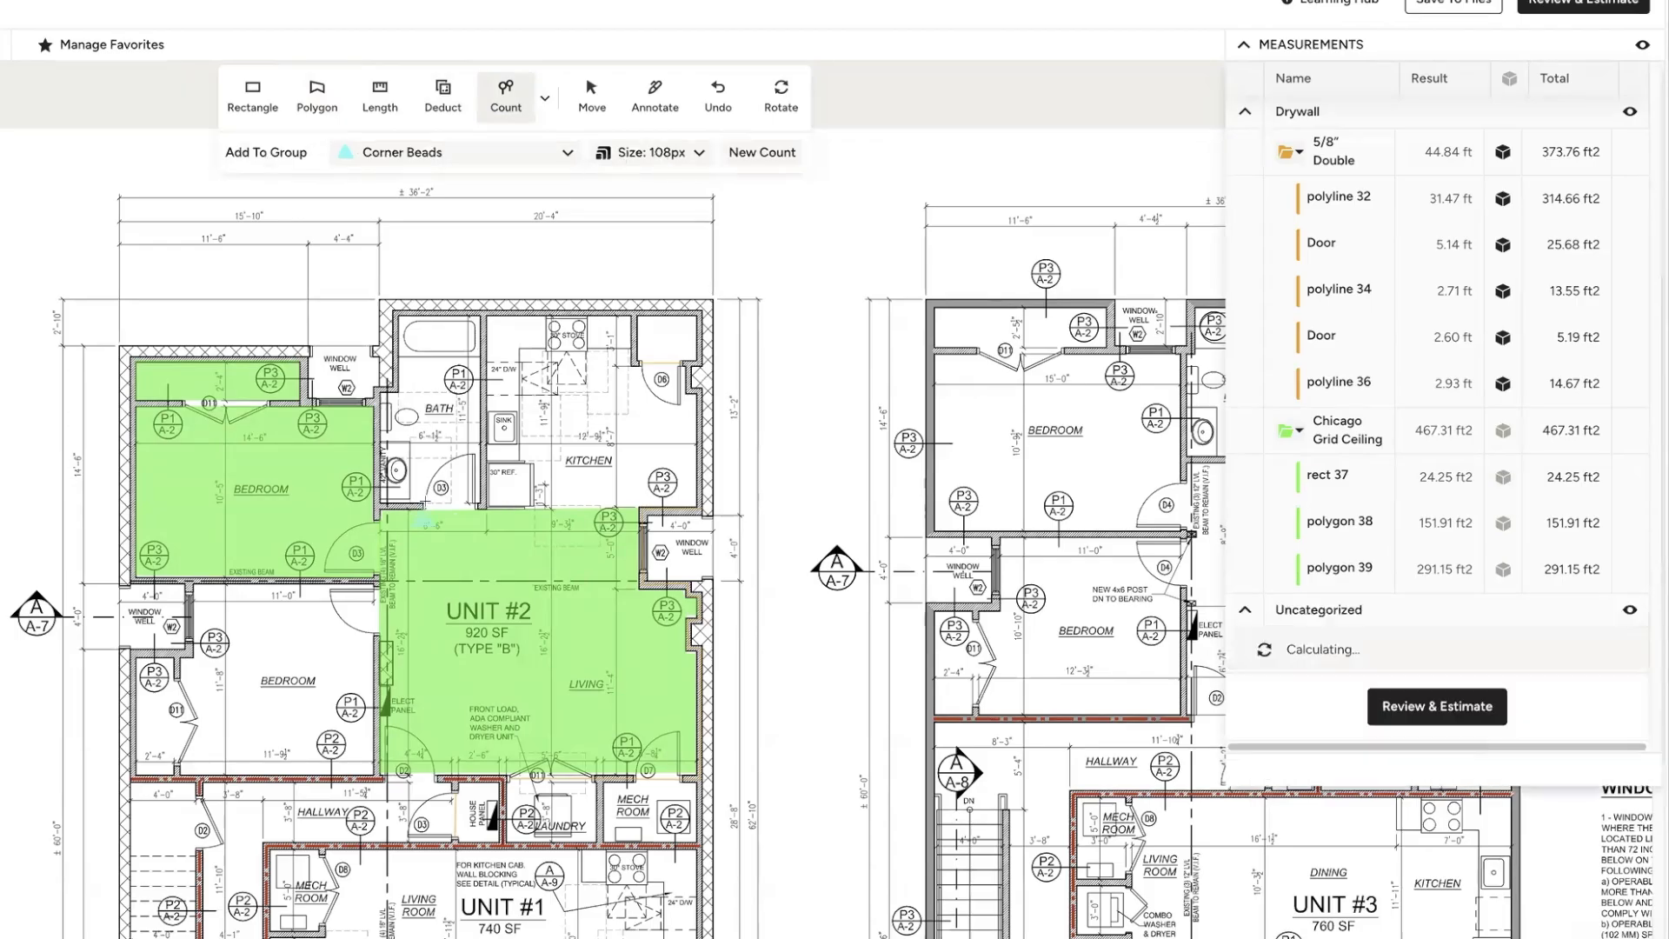
click(476, 514)
click(666, 365)
click(684, 393)
click(697, 509)
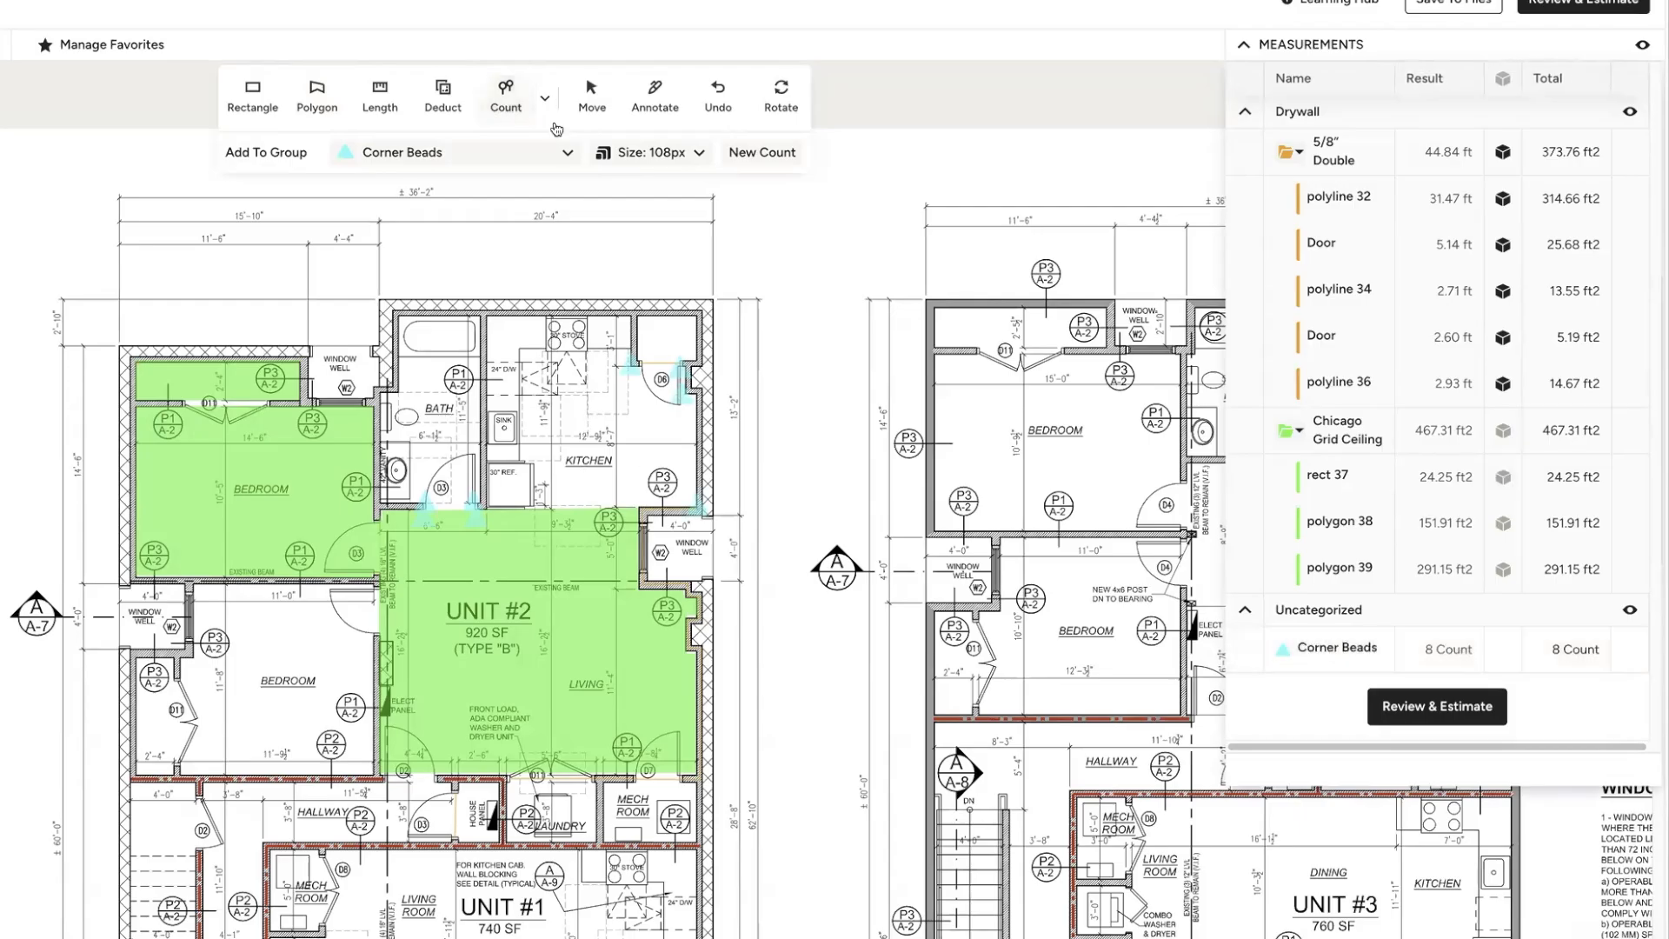
- Enlarge the Corner Beads markers and delete the extra one beside Unit #2's kitchen closet
click(628, 167)
mouse_move(573, 194)
mouse_down()
mouse_move(655, 201)
mouse_move(600, 203)
mouse_up()
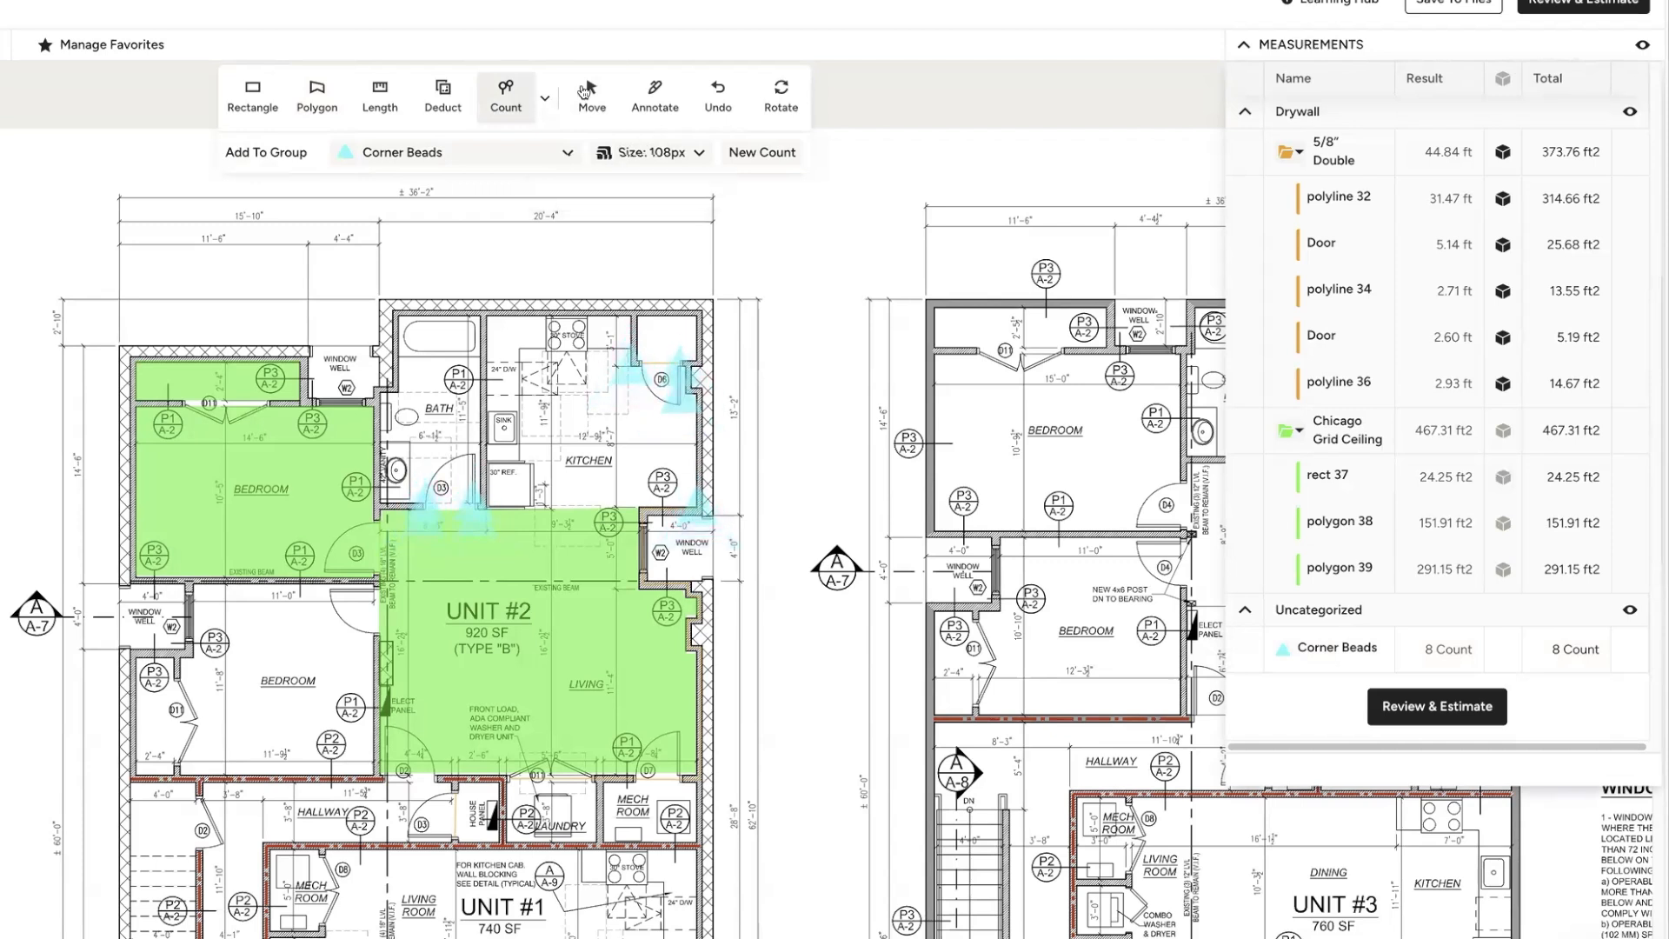
click(586, 93)
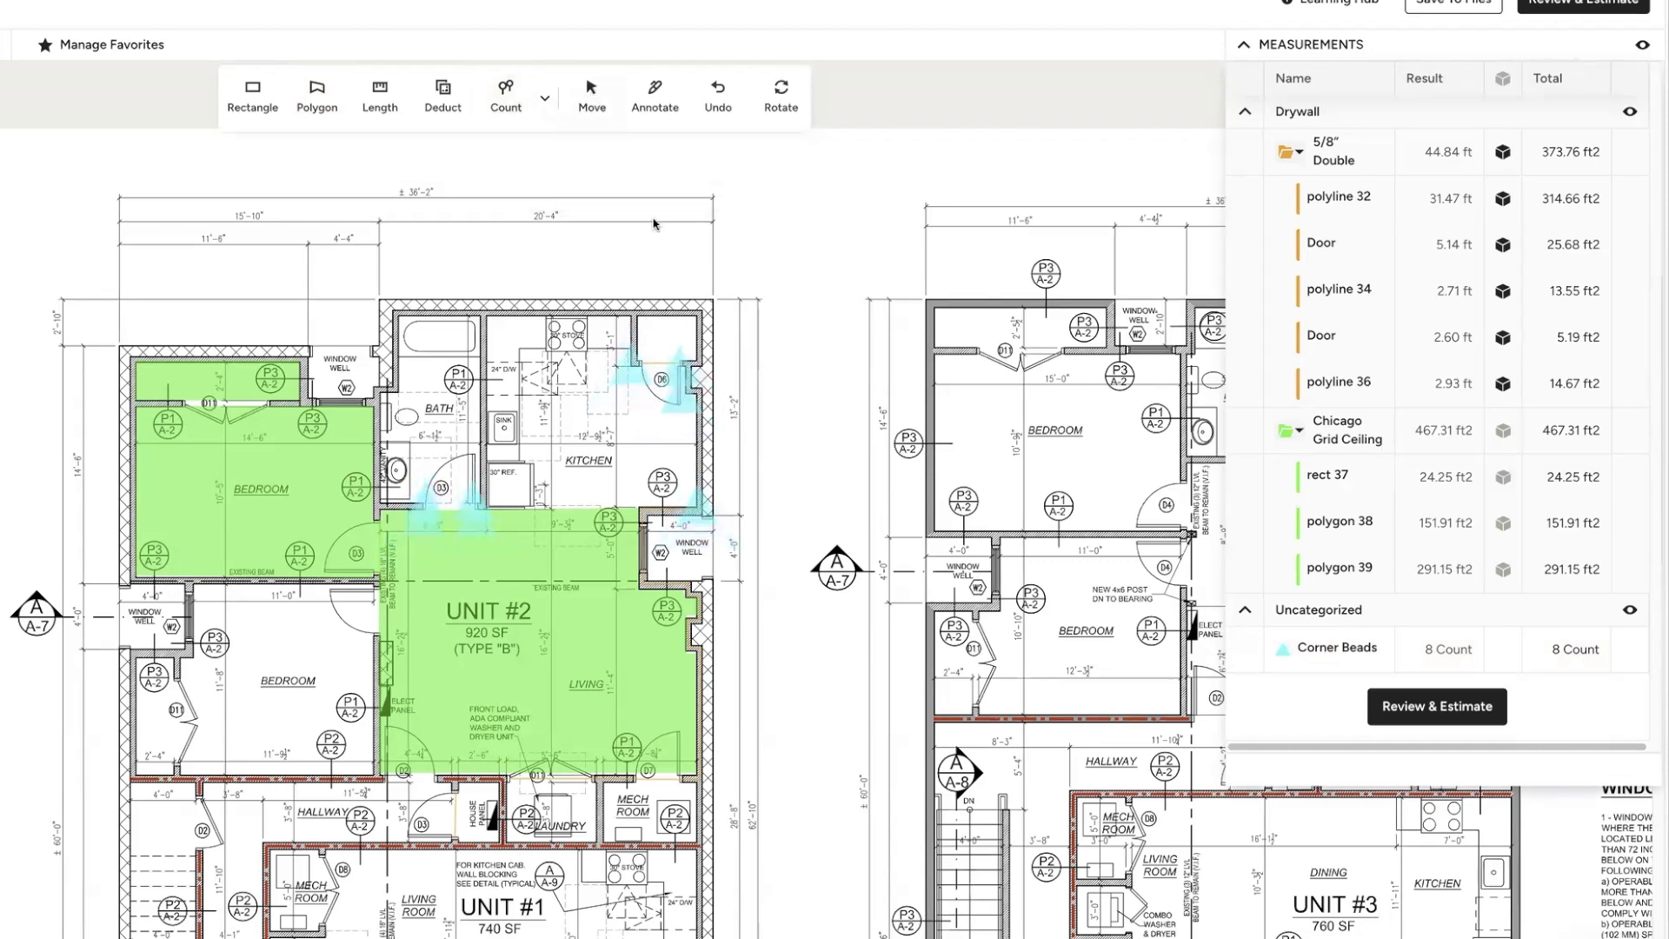
click(681, 371)
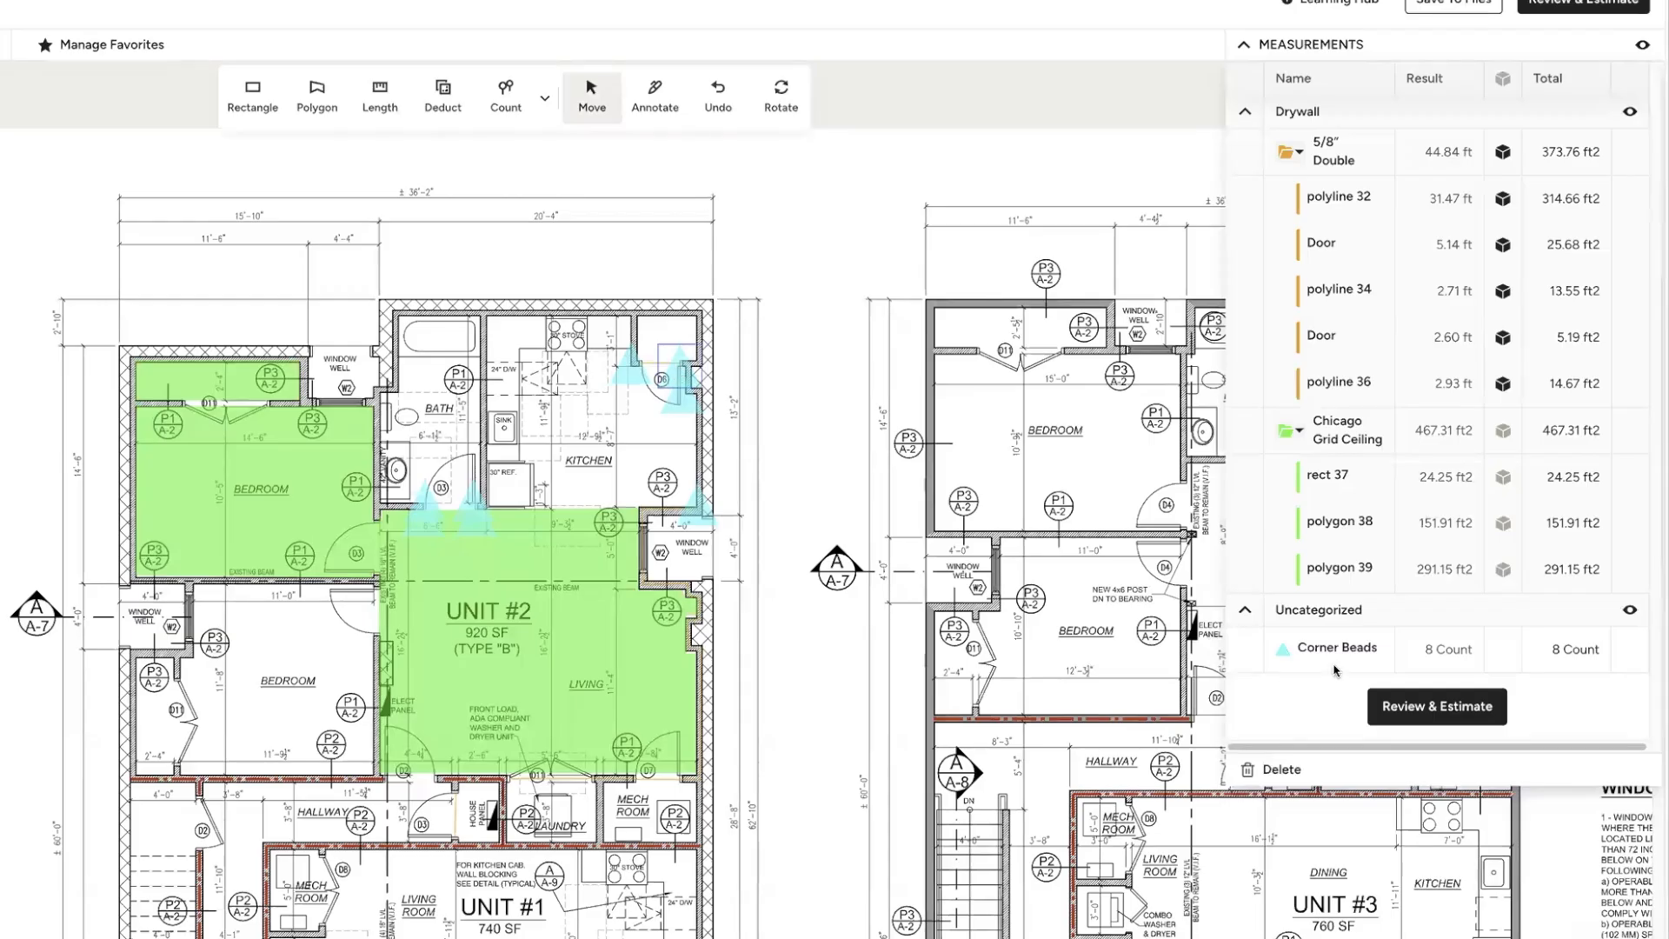
click(1283, 768)
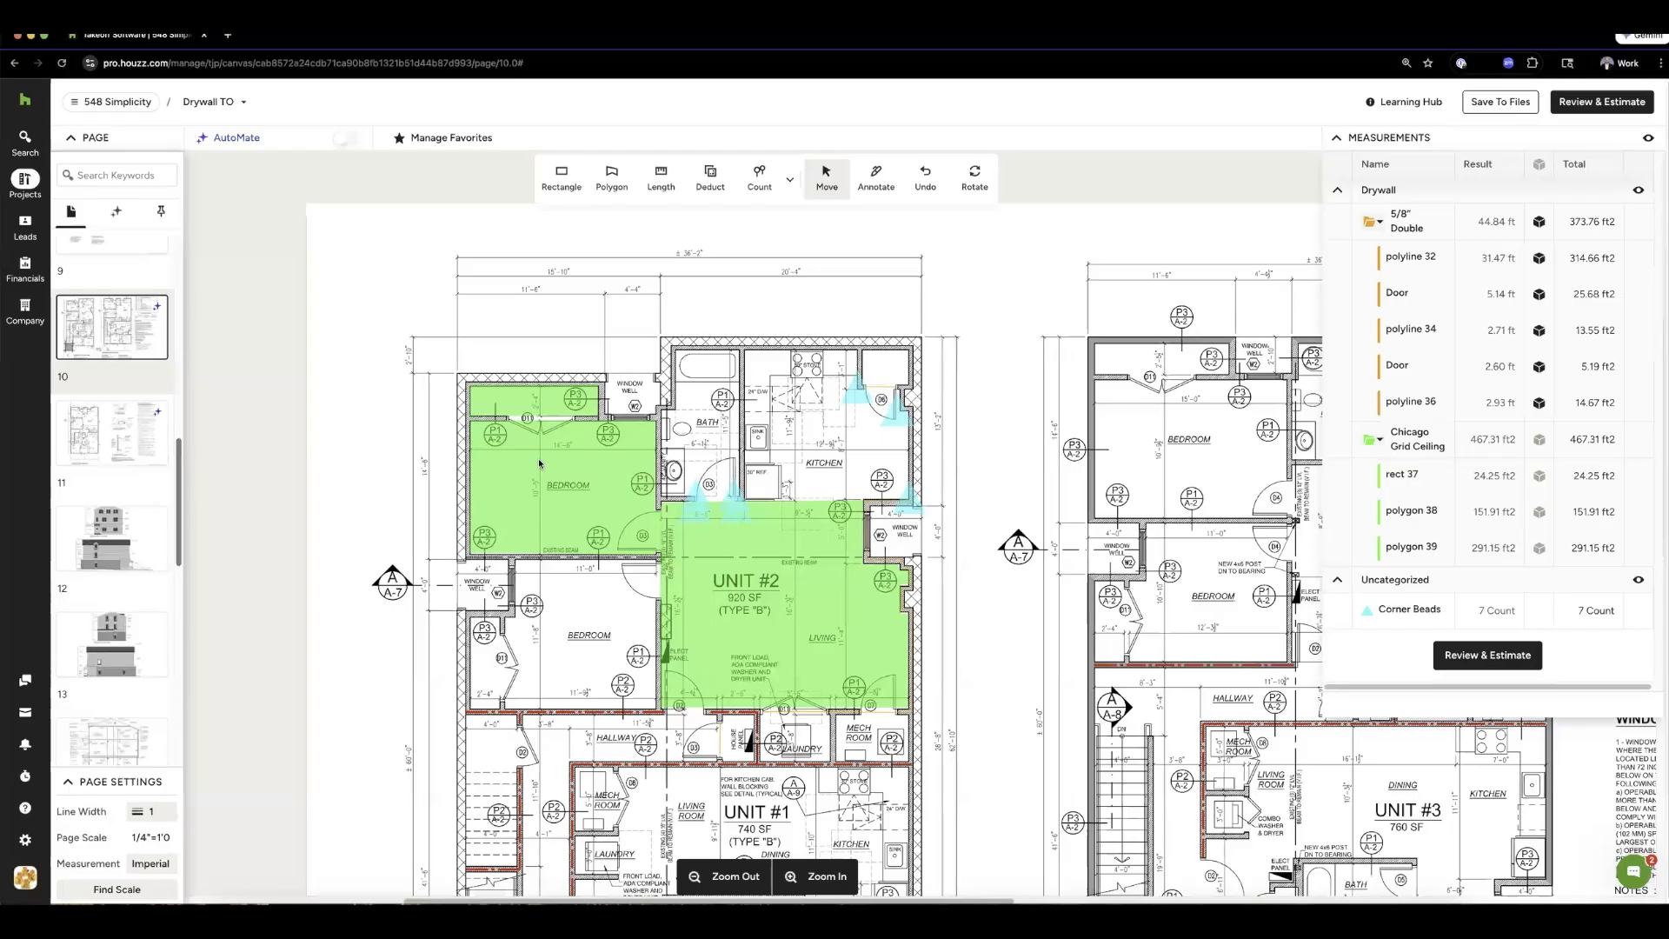
- Open the Drywall (sheet count) assembly from the company's My Items library
mouse_move(37, 314)
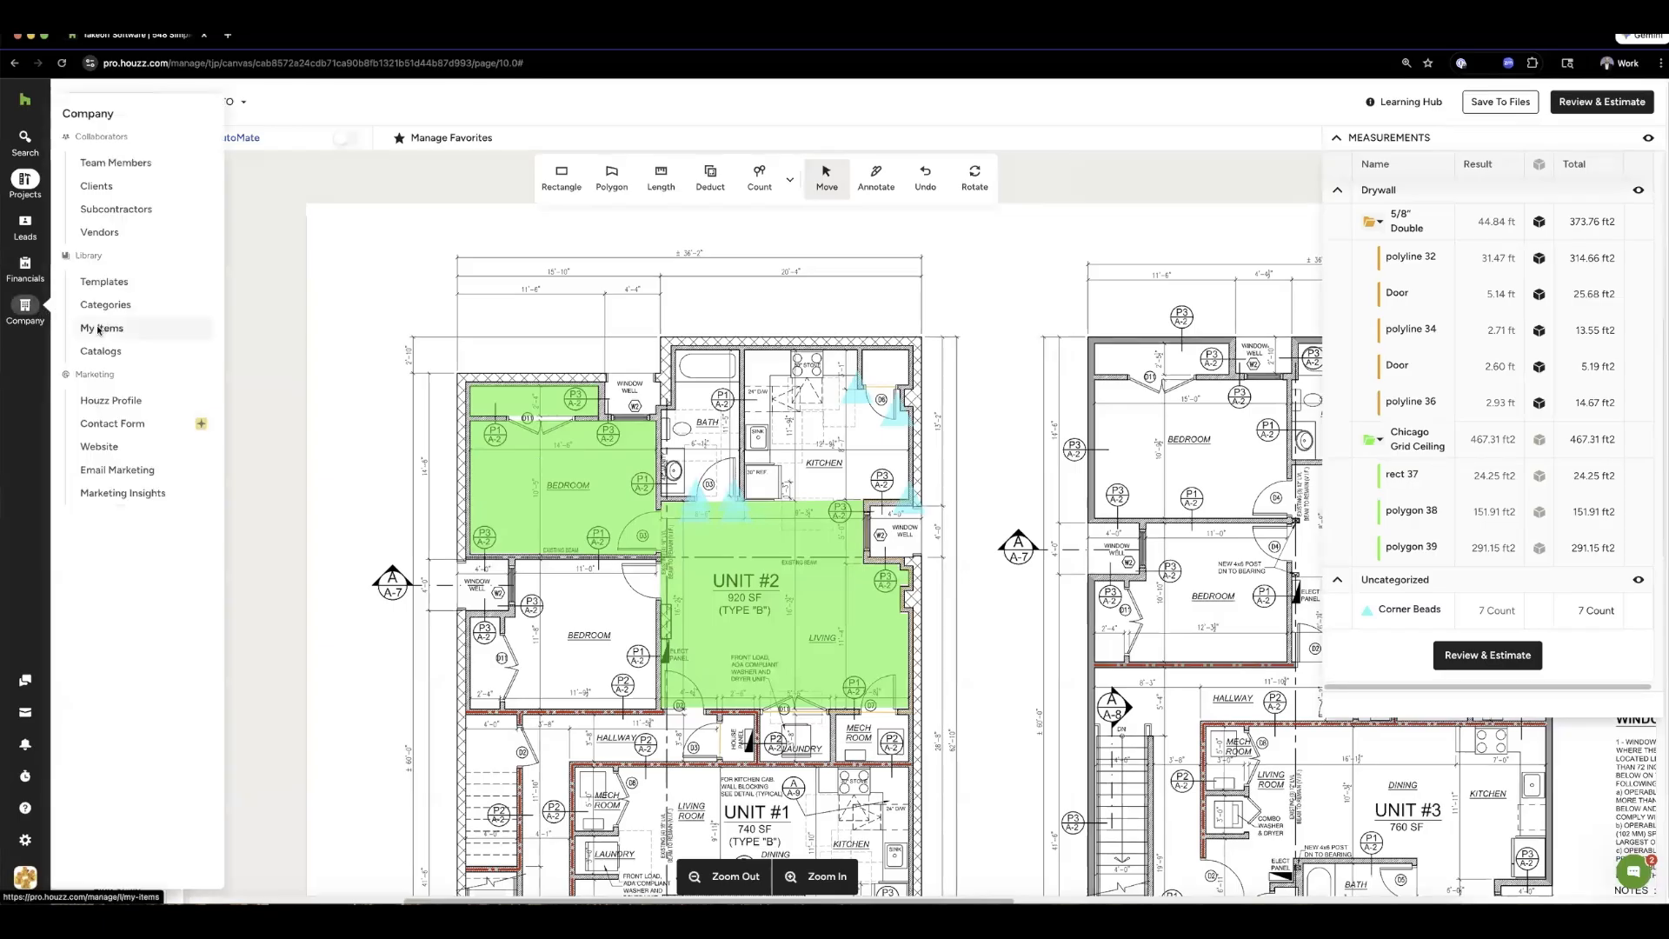
click(98, 329)
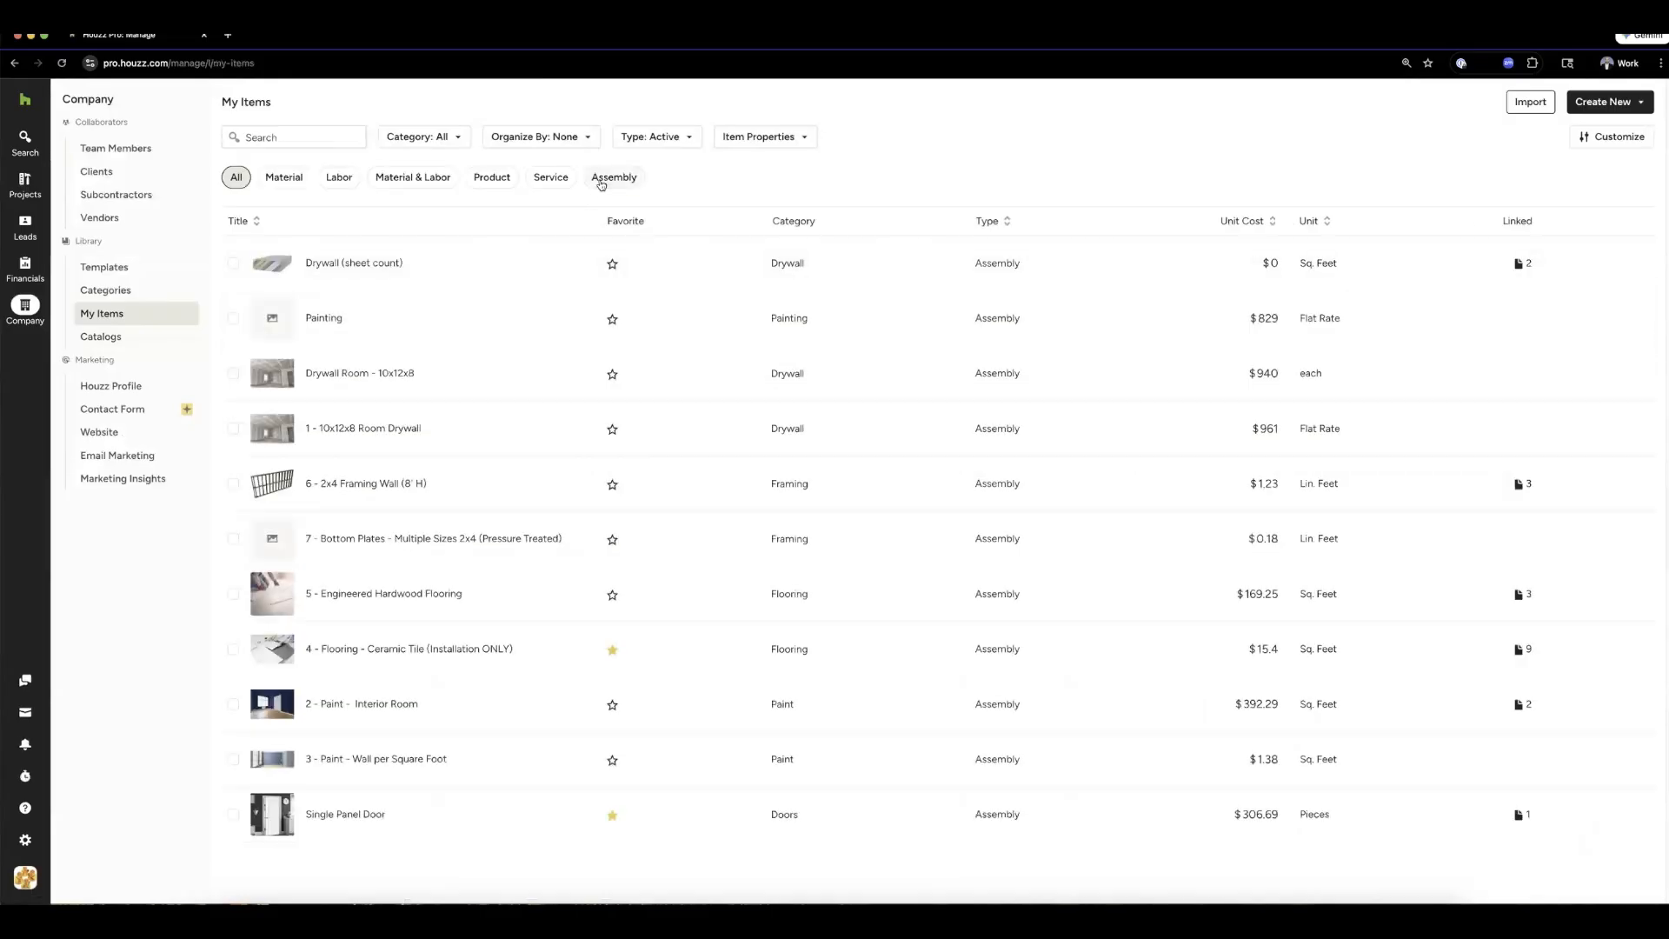
click(613, 178)
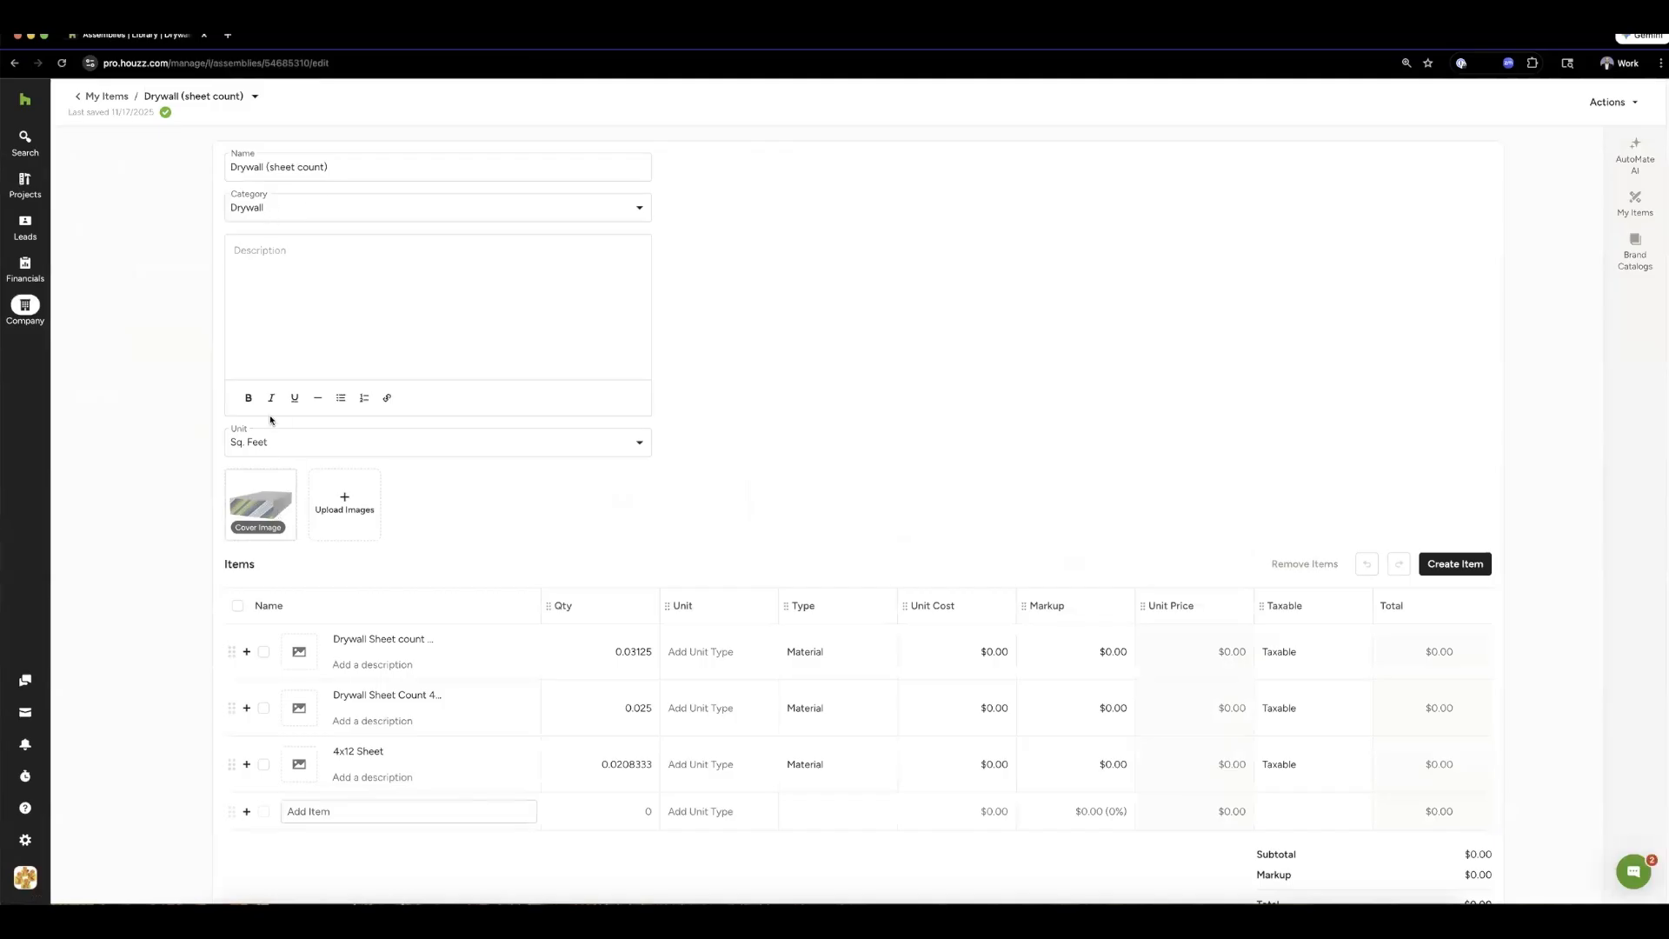
- Read the first sheet item's full name, then switch to Calculator and multiply 4 by 8 for the sheet area
scroll(247, 447, down, 1)
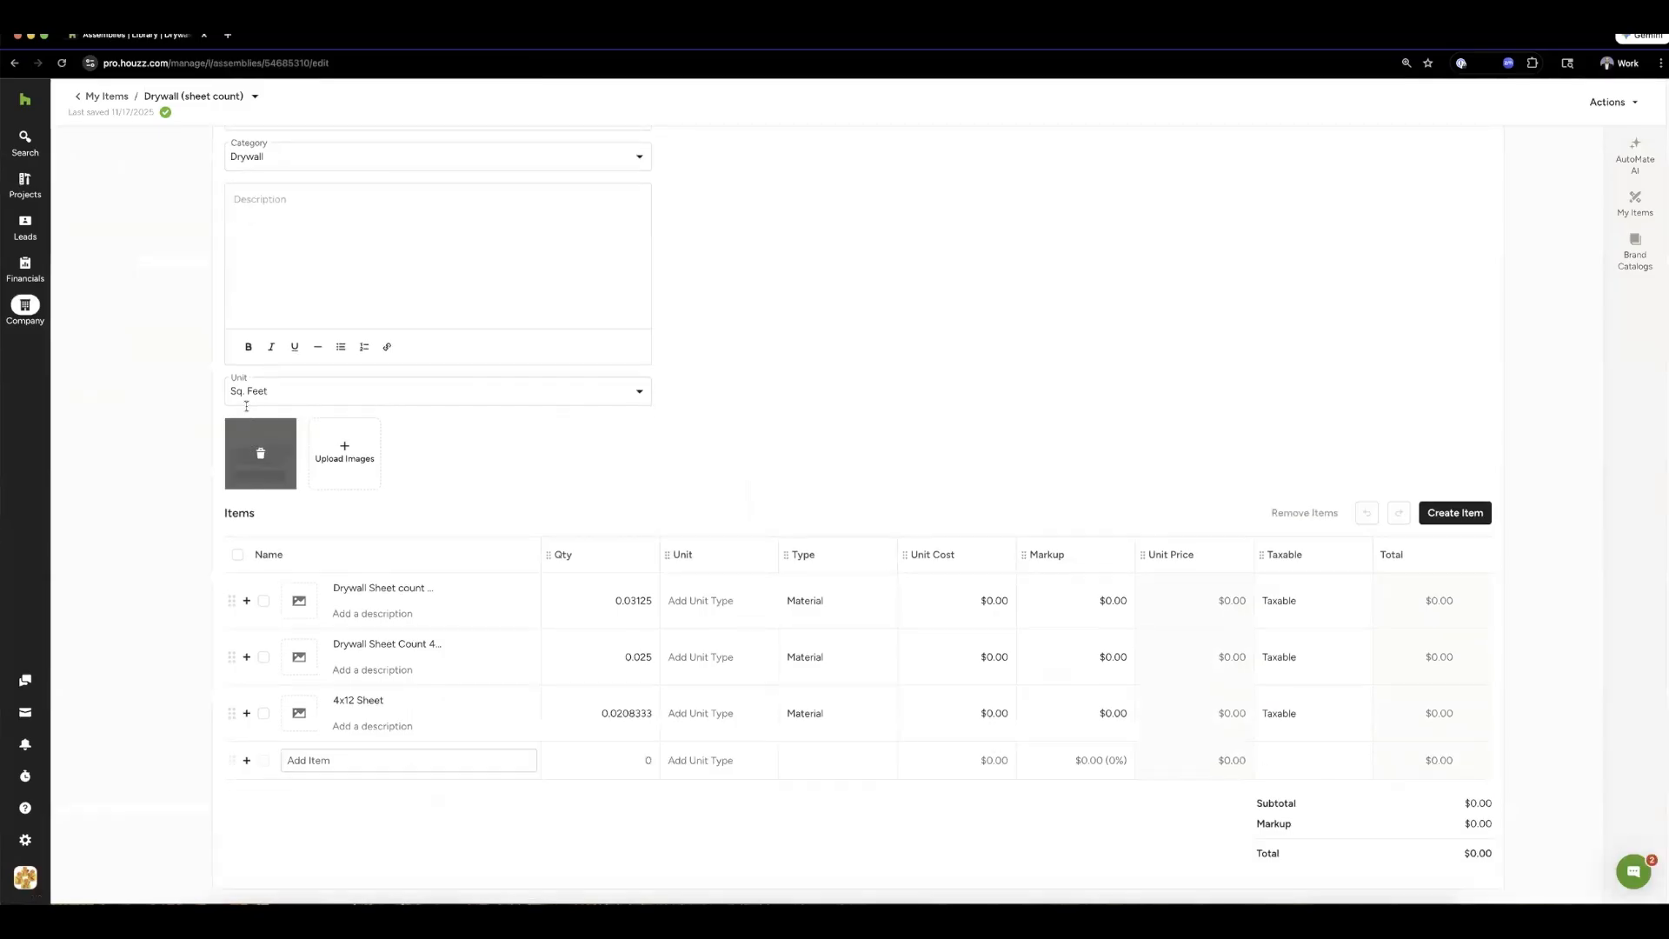
click(435, 588)
key(Right)
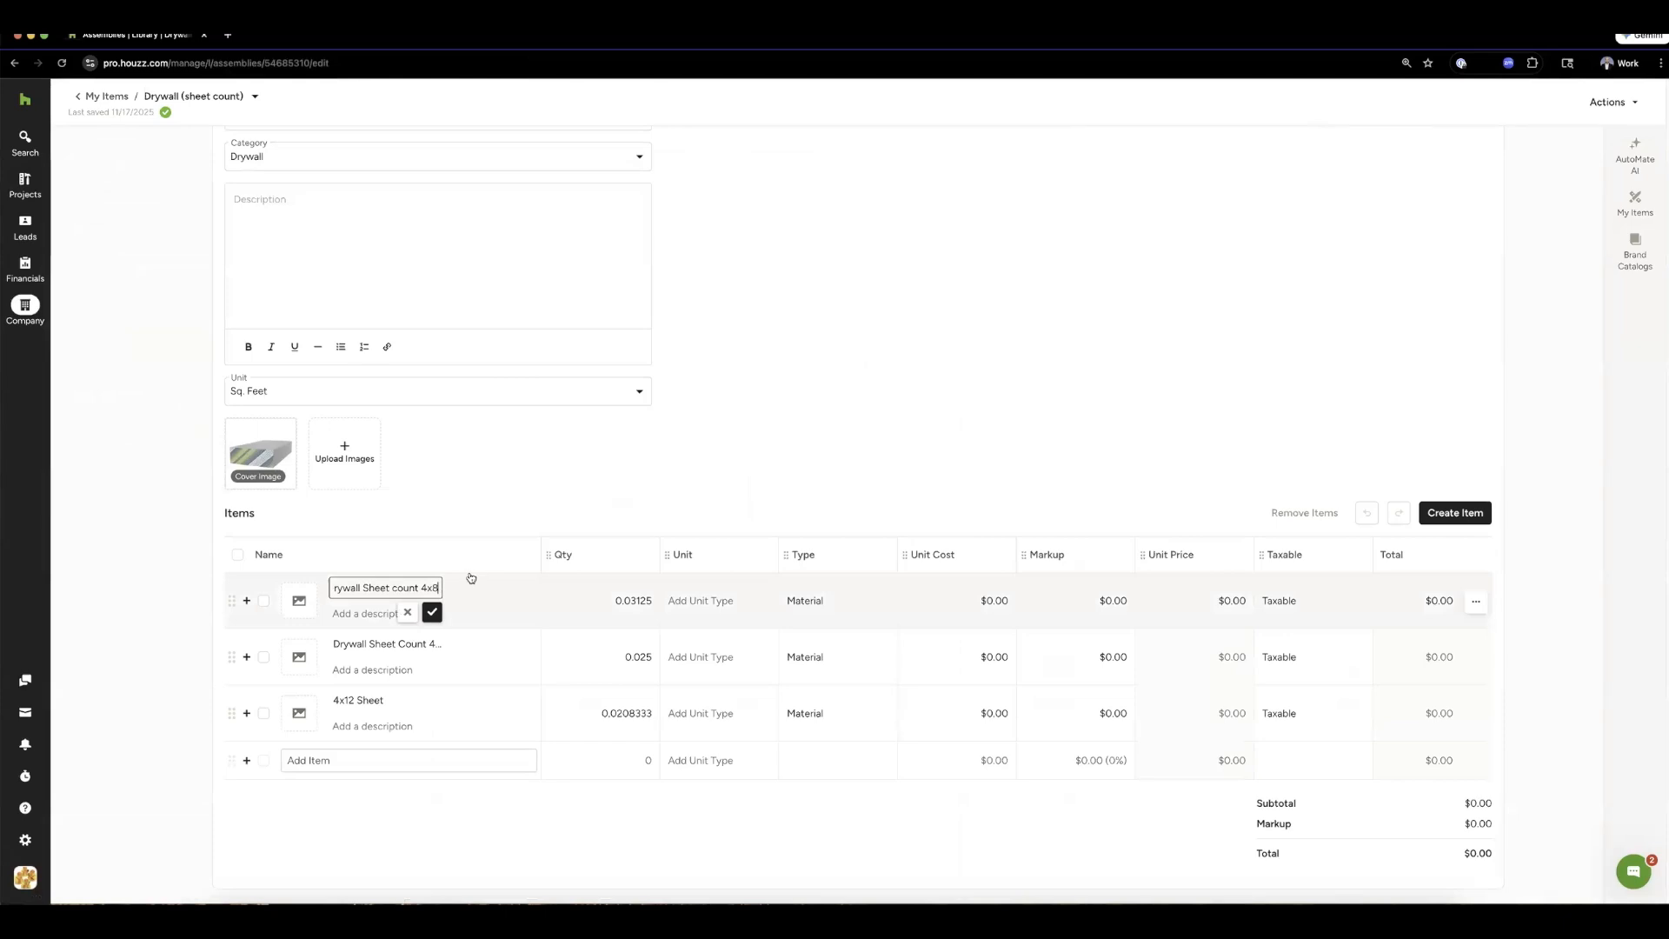
key(super+space)
text(calc)
key(Return)
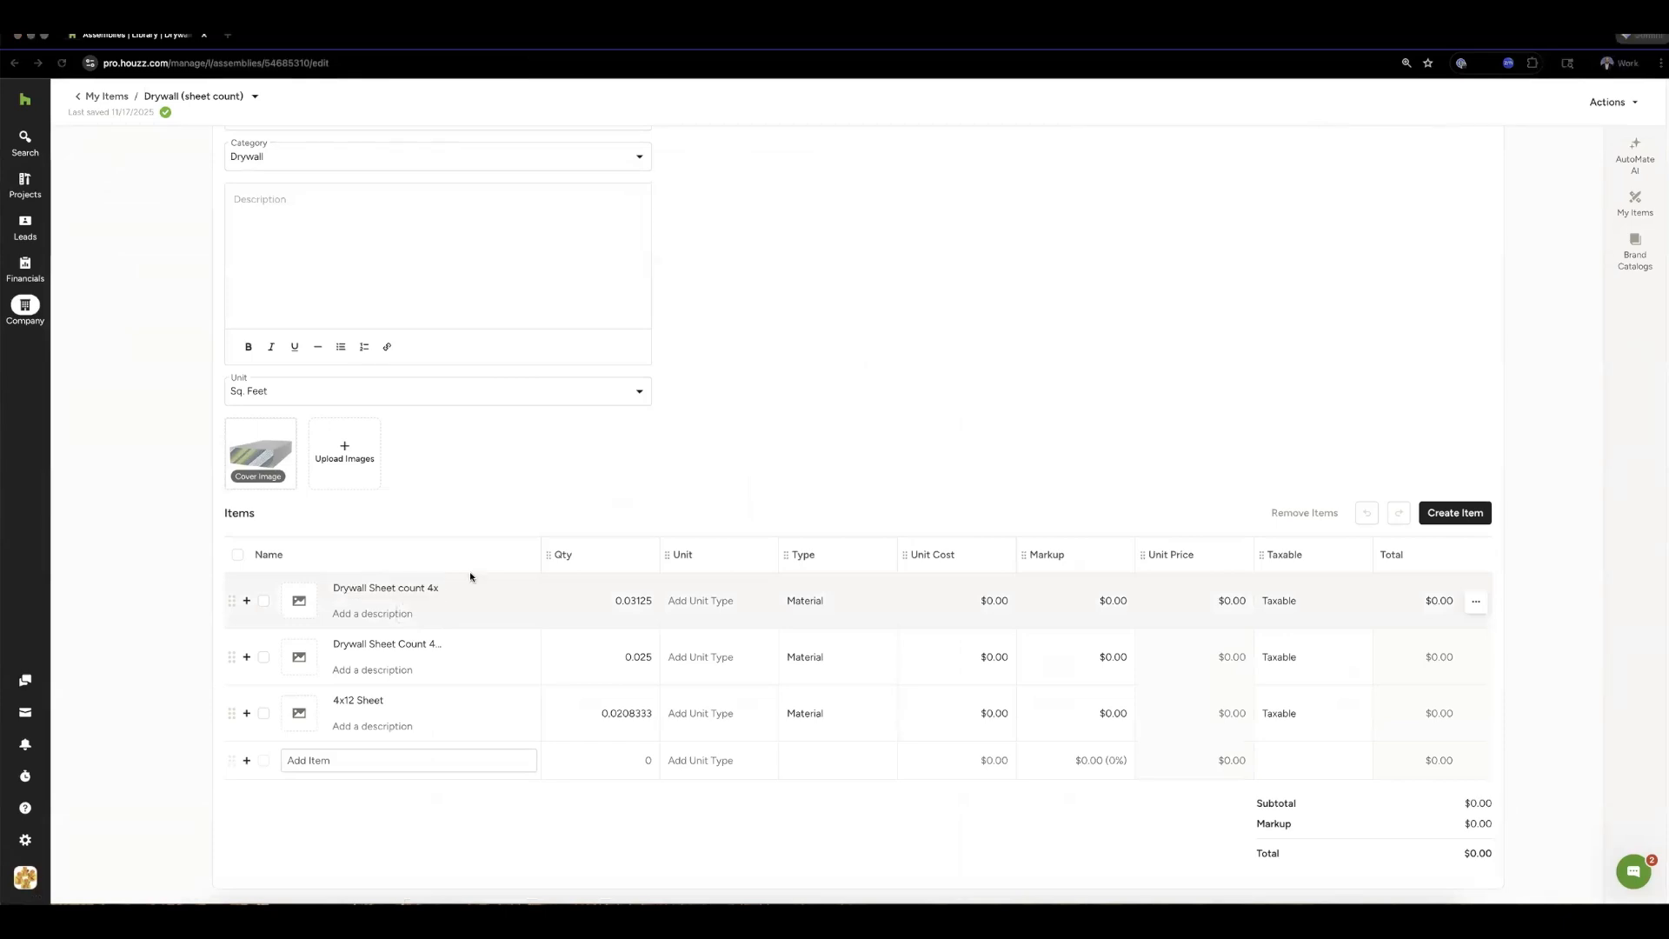
click(975, 315)
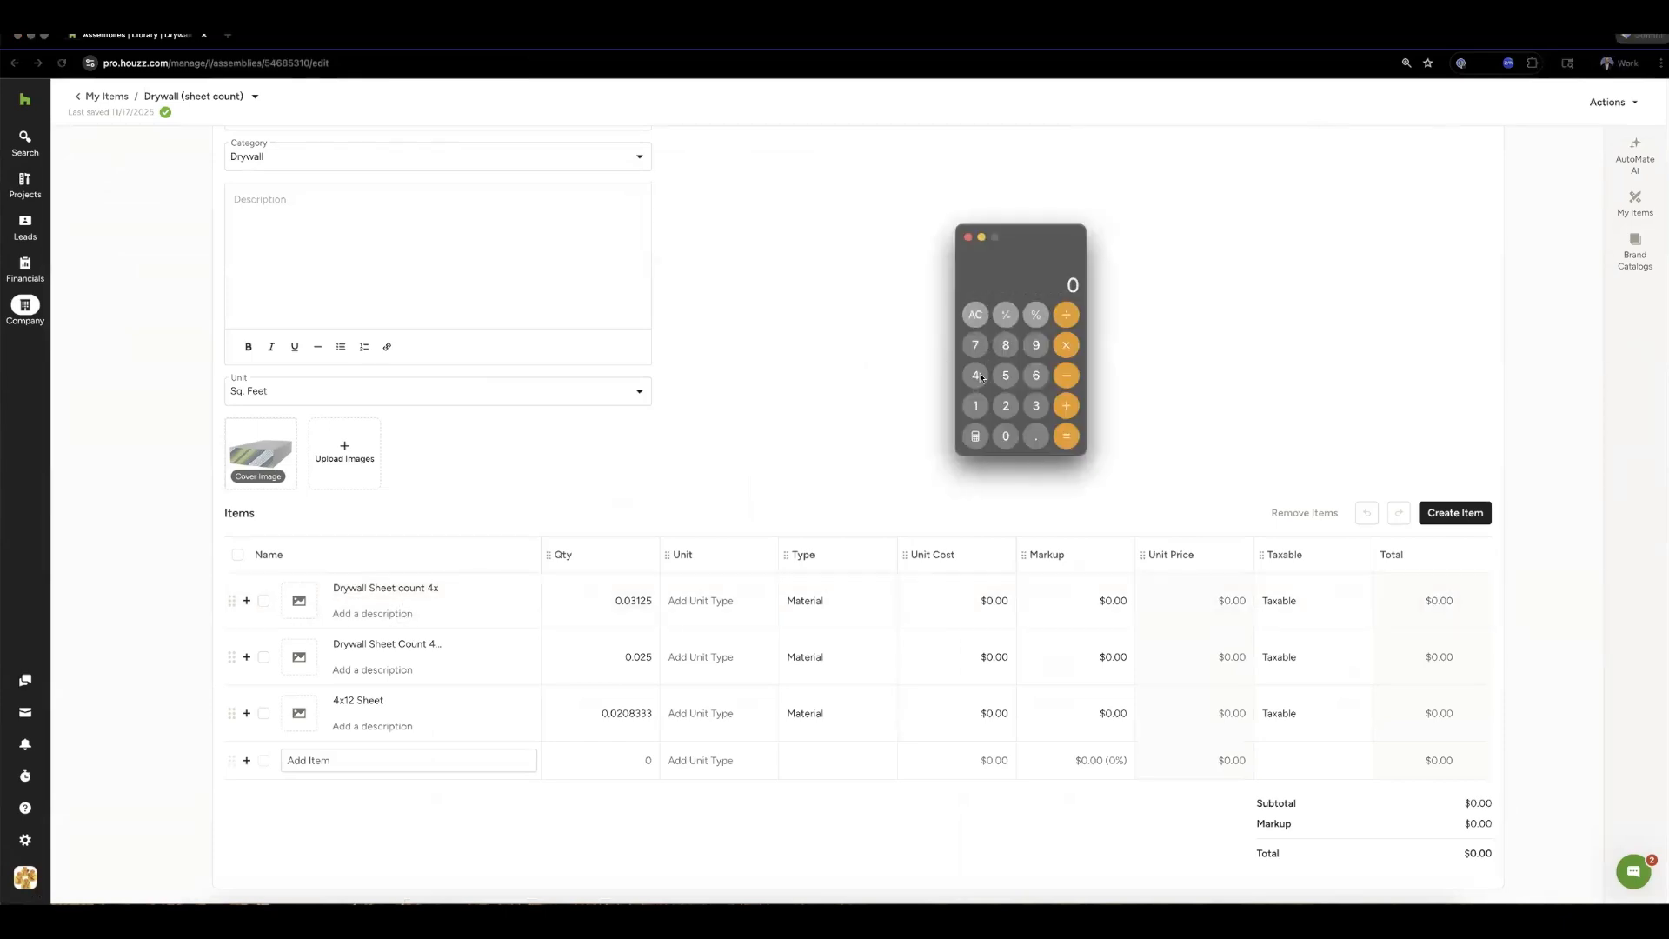
text(4*8)
key(Return)
- Divide 1 by 32 to work out the 4x8 sheet's quantity per square foot
click(975, 314)
click(978, 408)
click(1068, 313)
click(1035, 406)
click(1005, 405)
key(Return)
click(976, 315)
- Read the second sheet item's full name and multiply 4 by 10 in Calculator for the sheet area
click(409, 643)
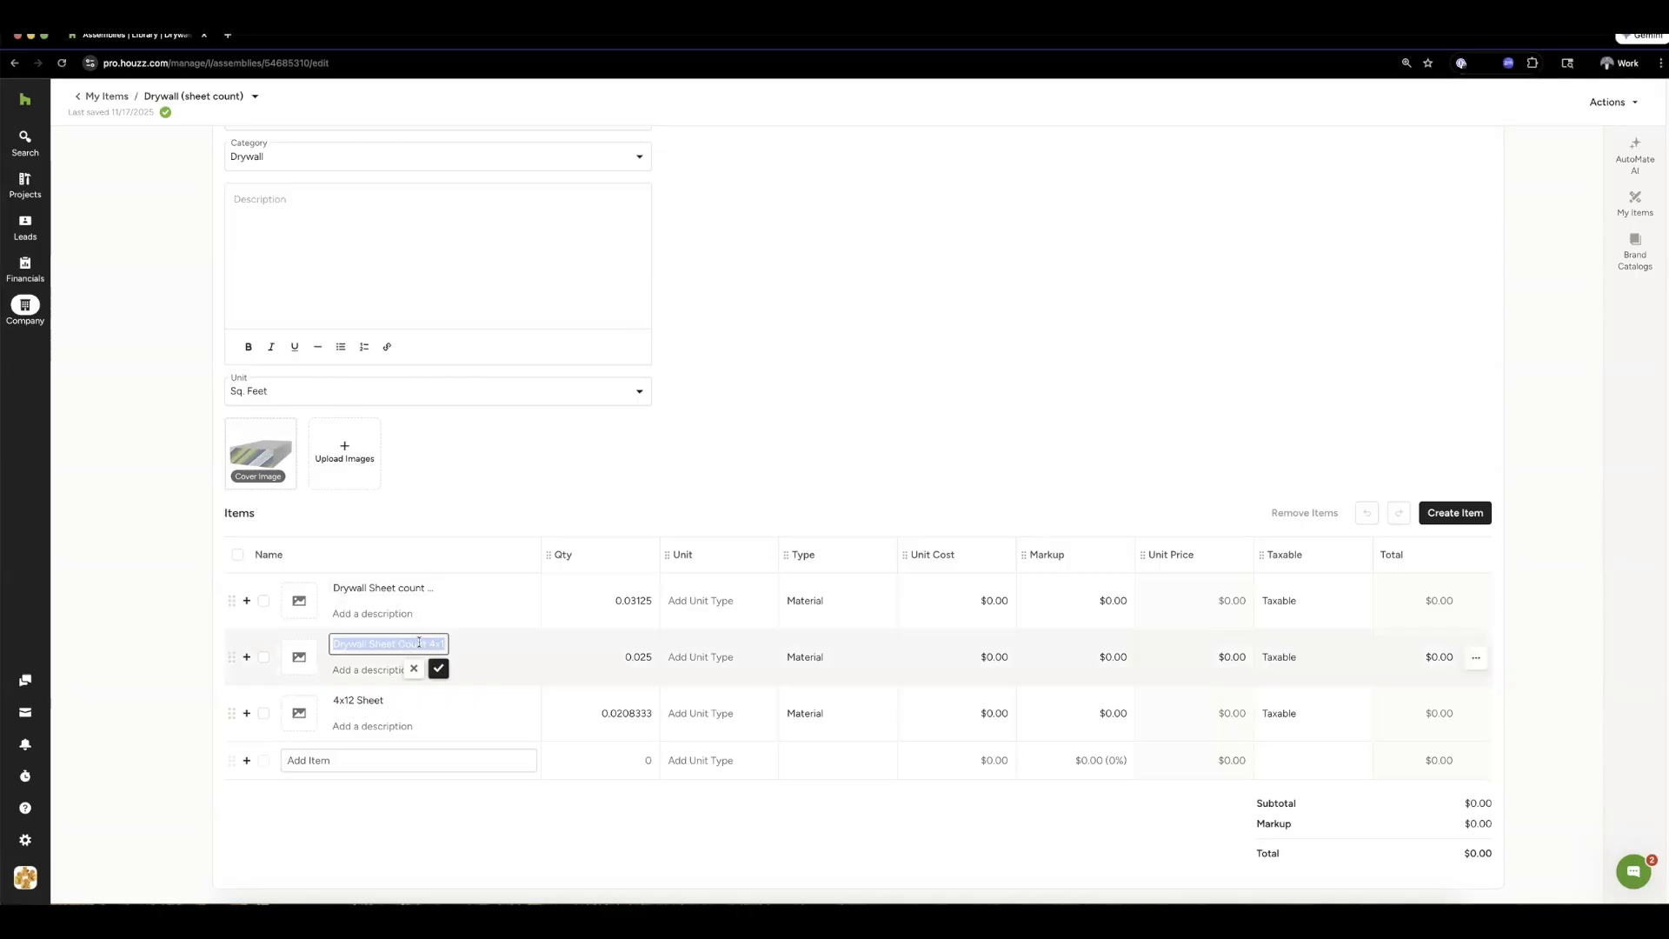
key(Right)
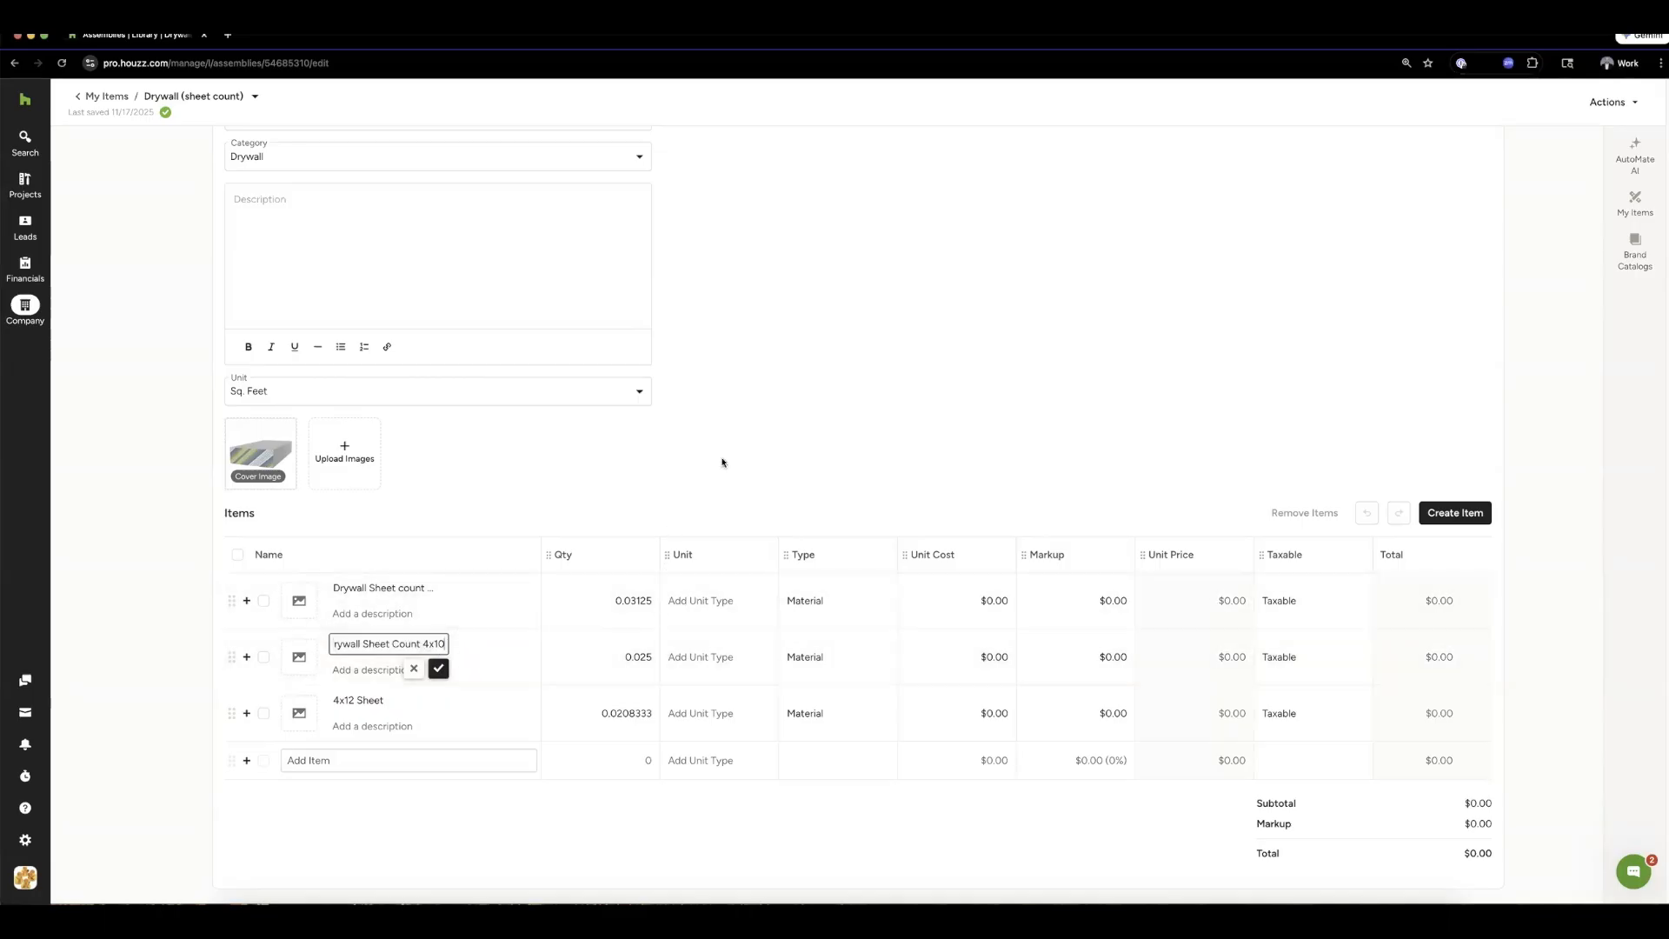
key(super+Tab)
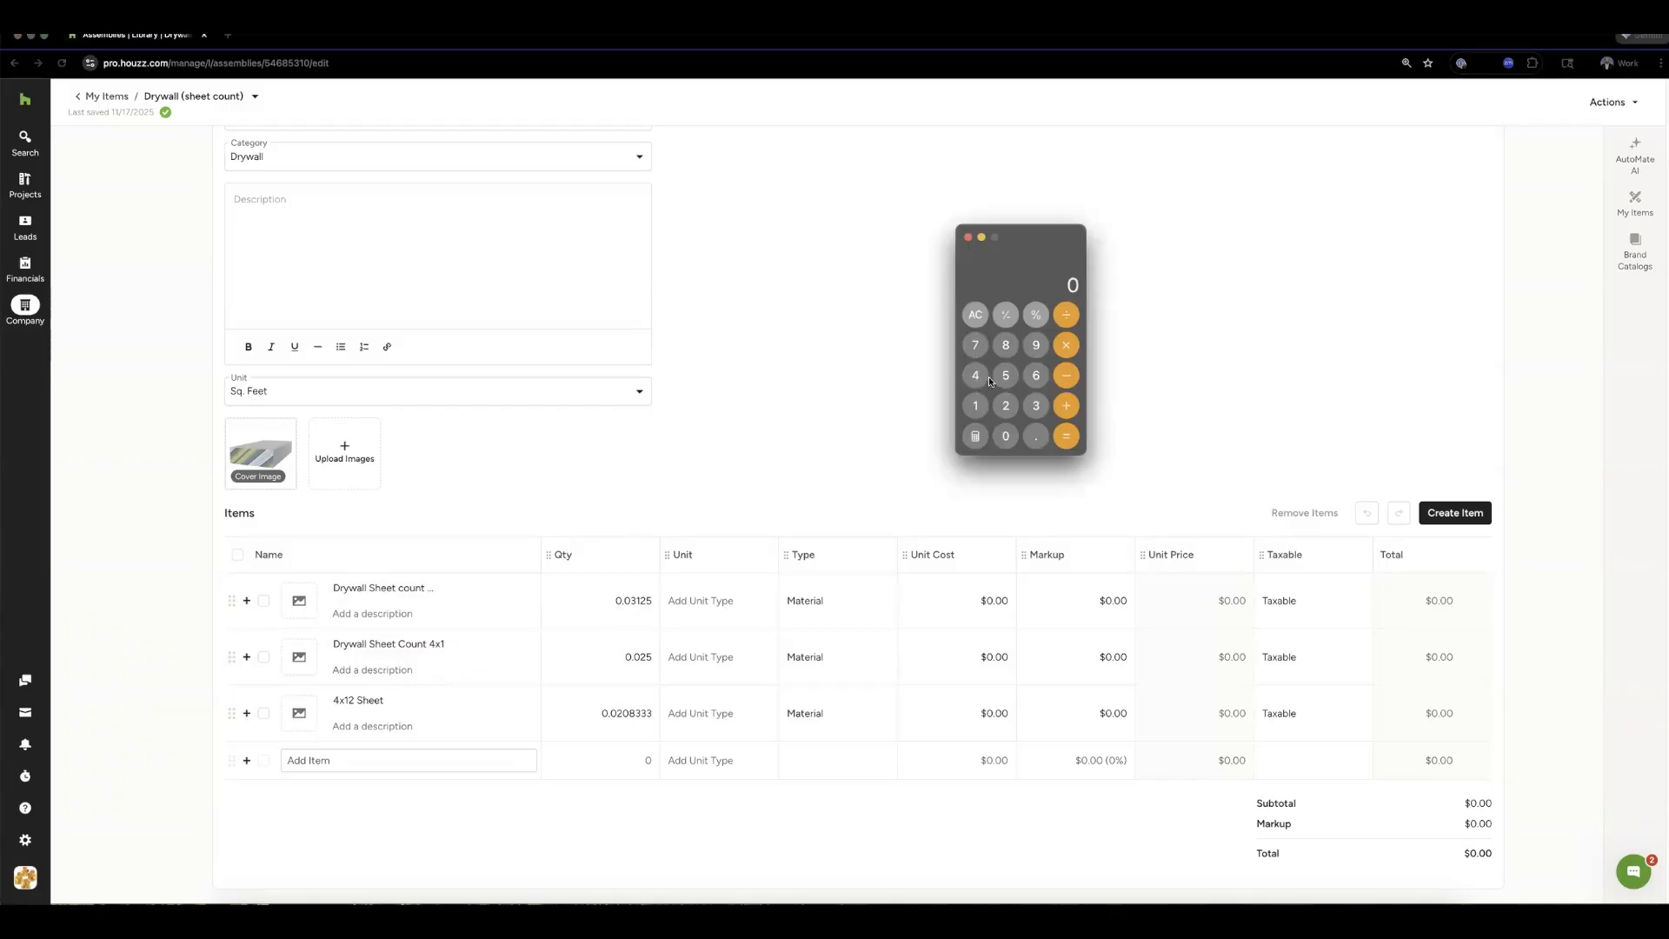
click(1065, 346)
click(975, 405)
click(1006, 436)
click(1065, 436)
click(975, 314)
- Divide 1 by 40 to work out the 4x10 sheet's quantity per square foot
click(976, 406)
click(1066, 315)
click(976, 376)
click(1006, 436)
click(1066, 436)
click(976, 315)
- Add a new item named Drywall Screws to the Drywall (sheet count) assembly
click(322, 782)
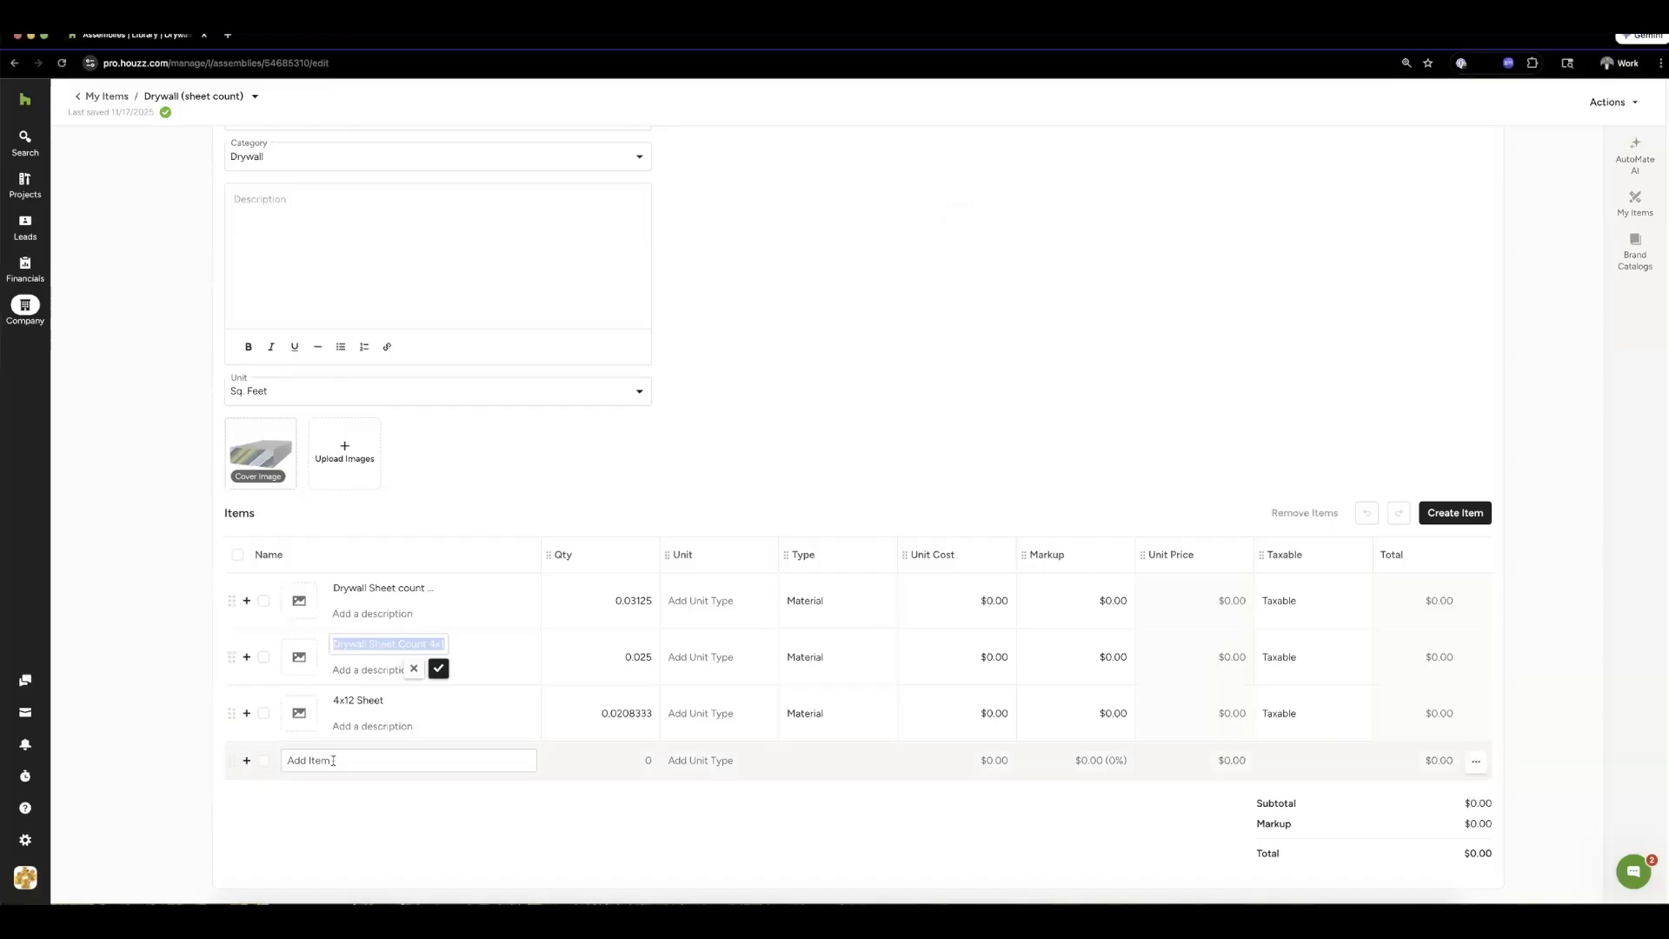
click(321, 761)
text(Drywall)
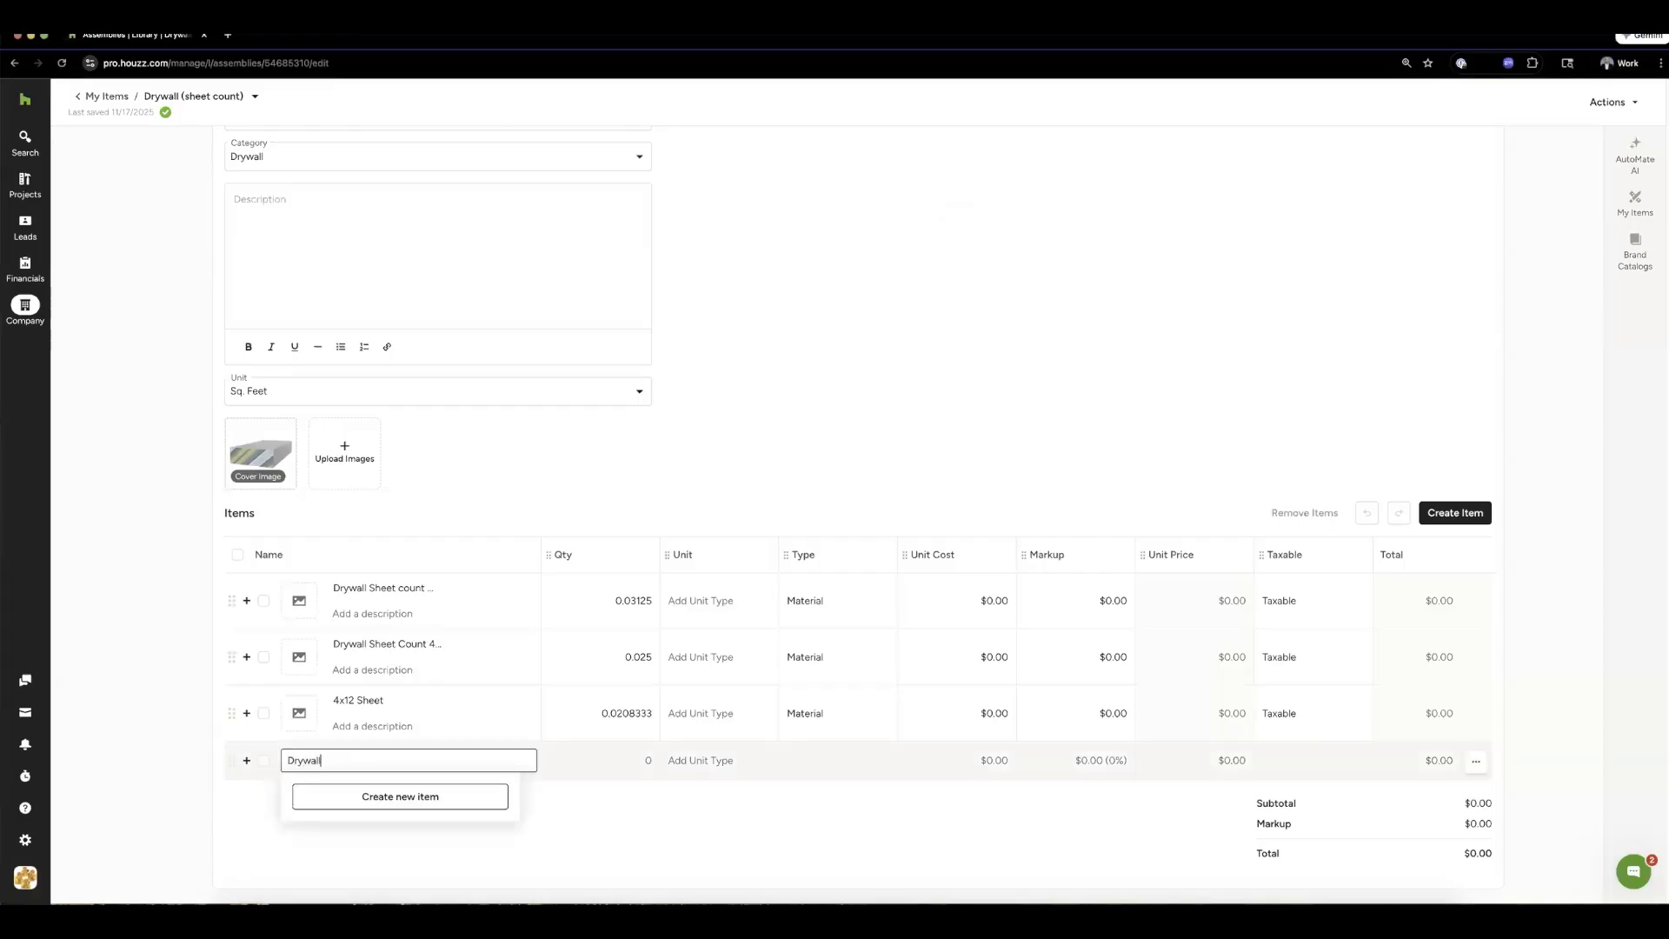
text( Screws)
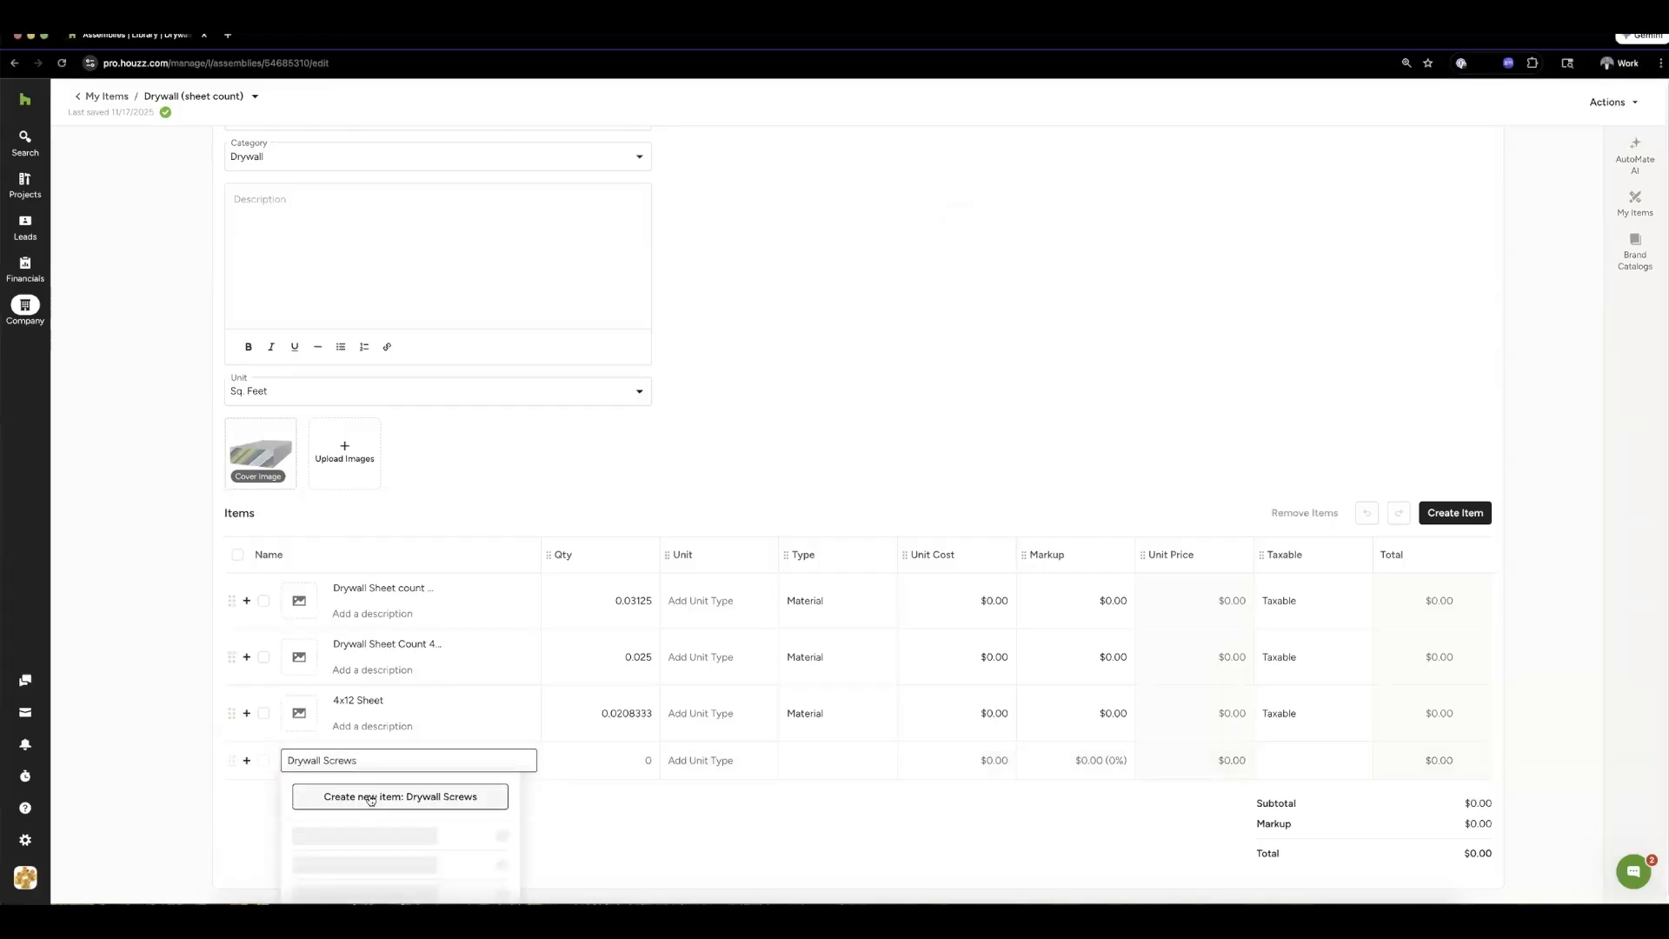
click(387, 795)
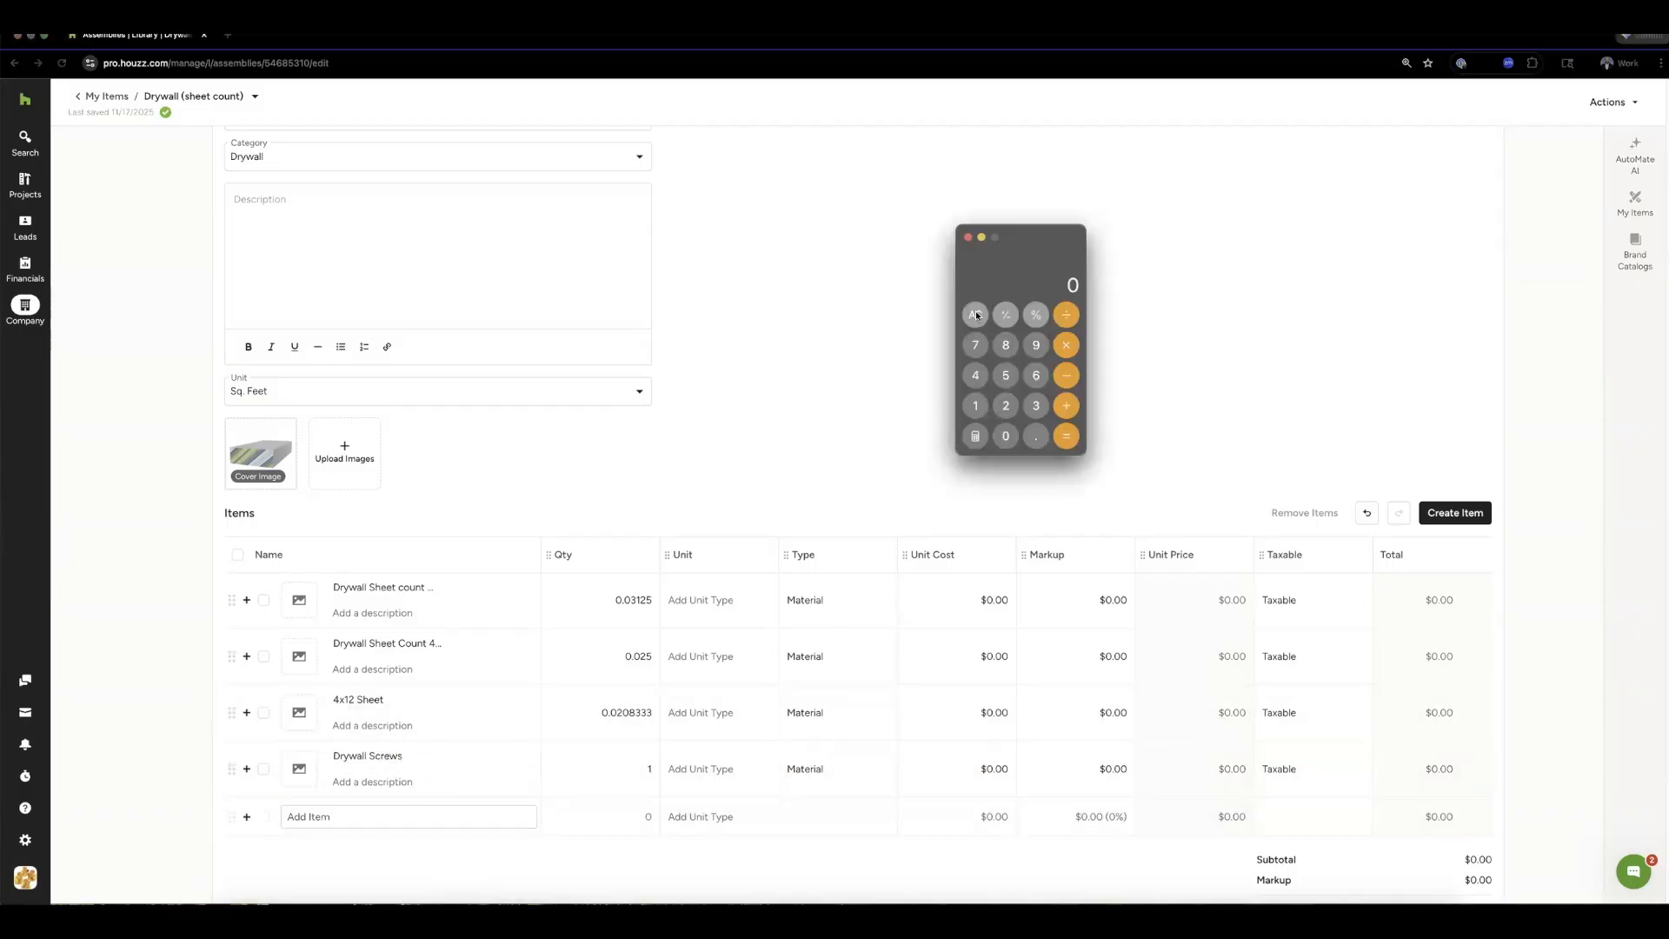
- Divide 18 by 32 in Calculator for the screws per square foot and copy the result
click(974, 406)
click(1006, 345)
click(1066, 315)
text(32)
key(Return)
right_click(1070, 292)
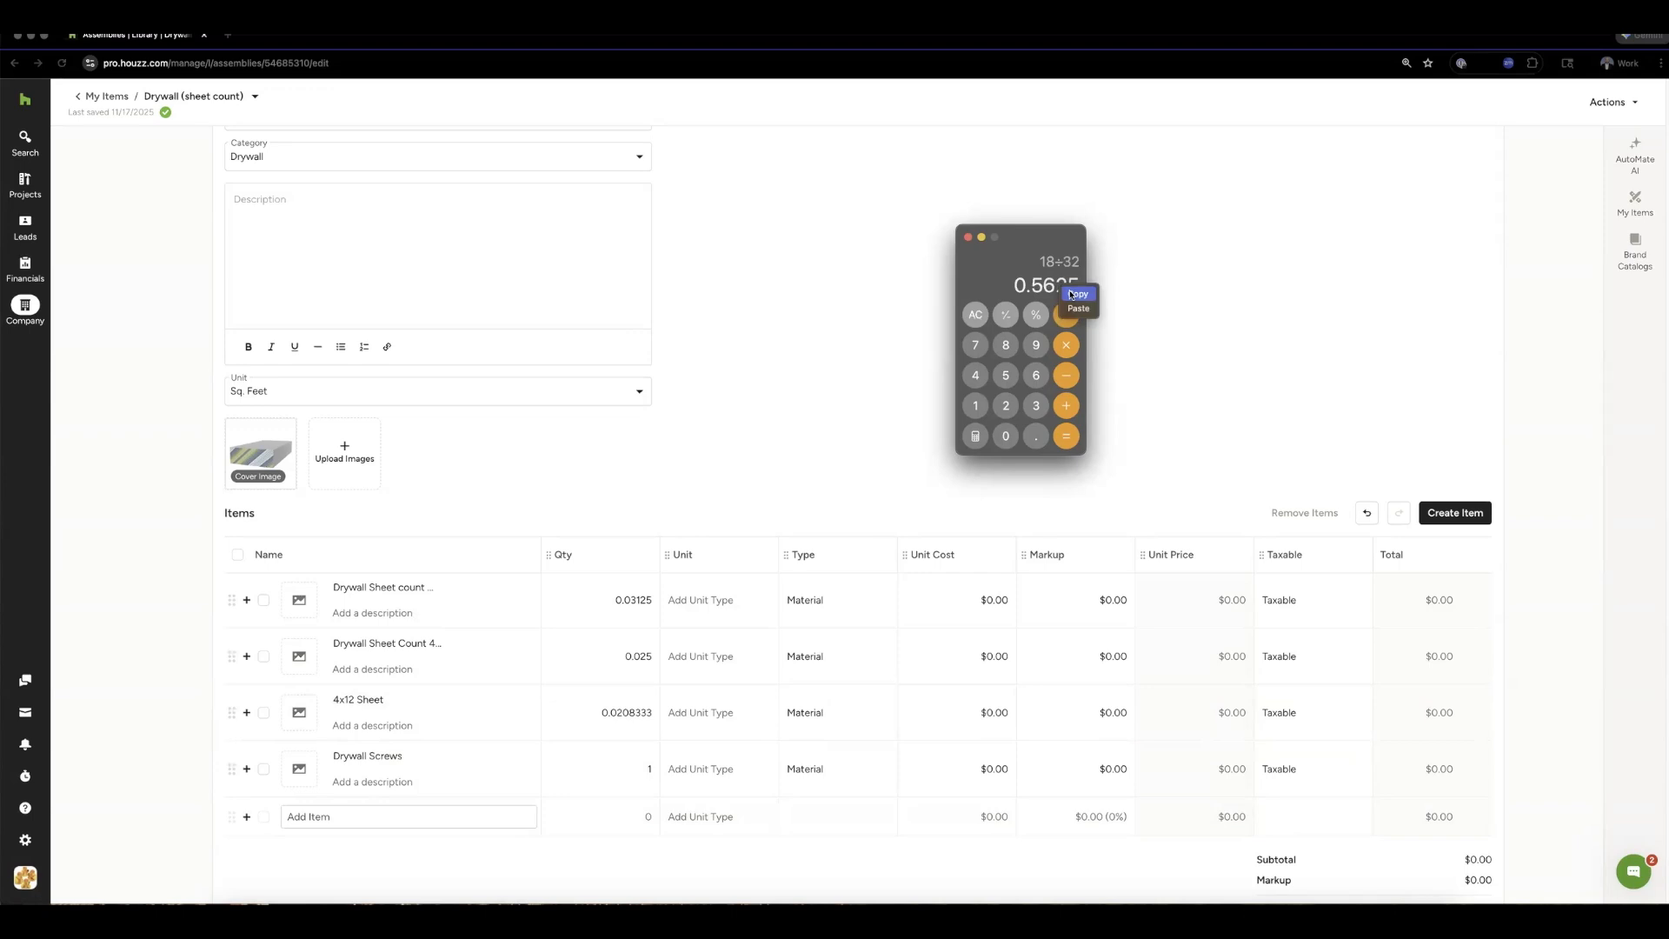
click(1063, 294)
- Set the Drywall Screws quantity to the copied value of 0.5625
click(645, 769)
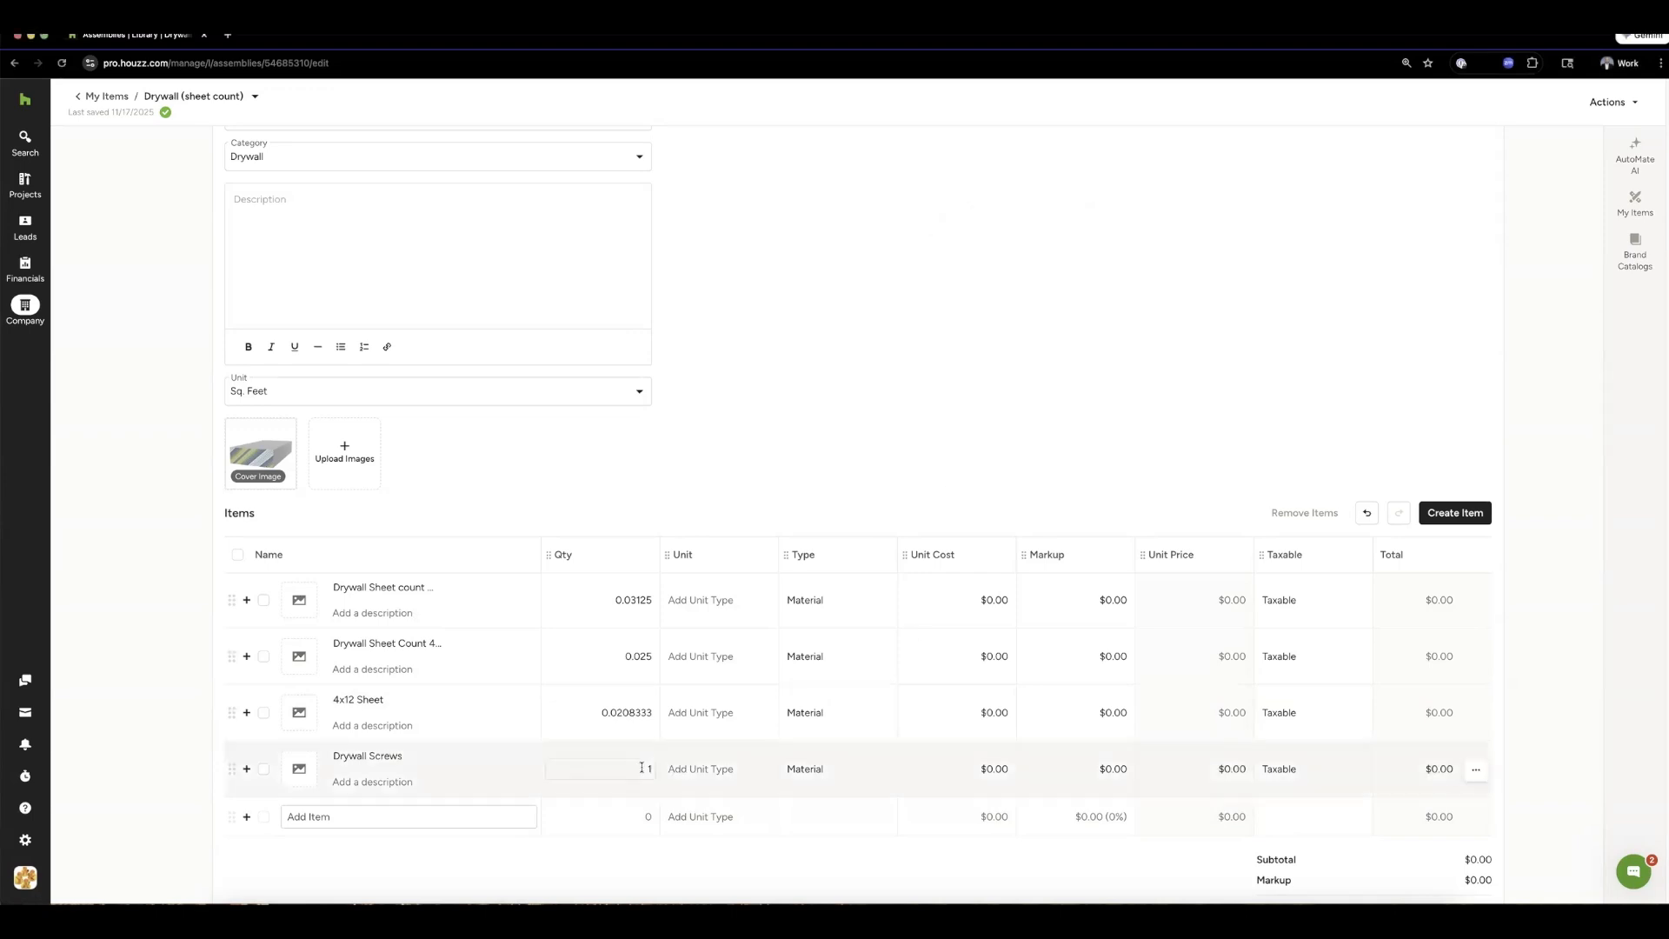
key(super+v)
click(821, 768)
click(823, 796)
scroll(797, 487, up, 1)
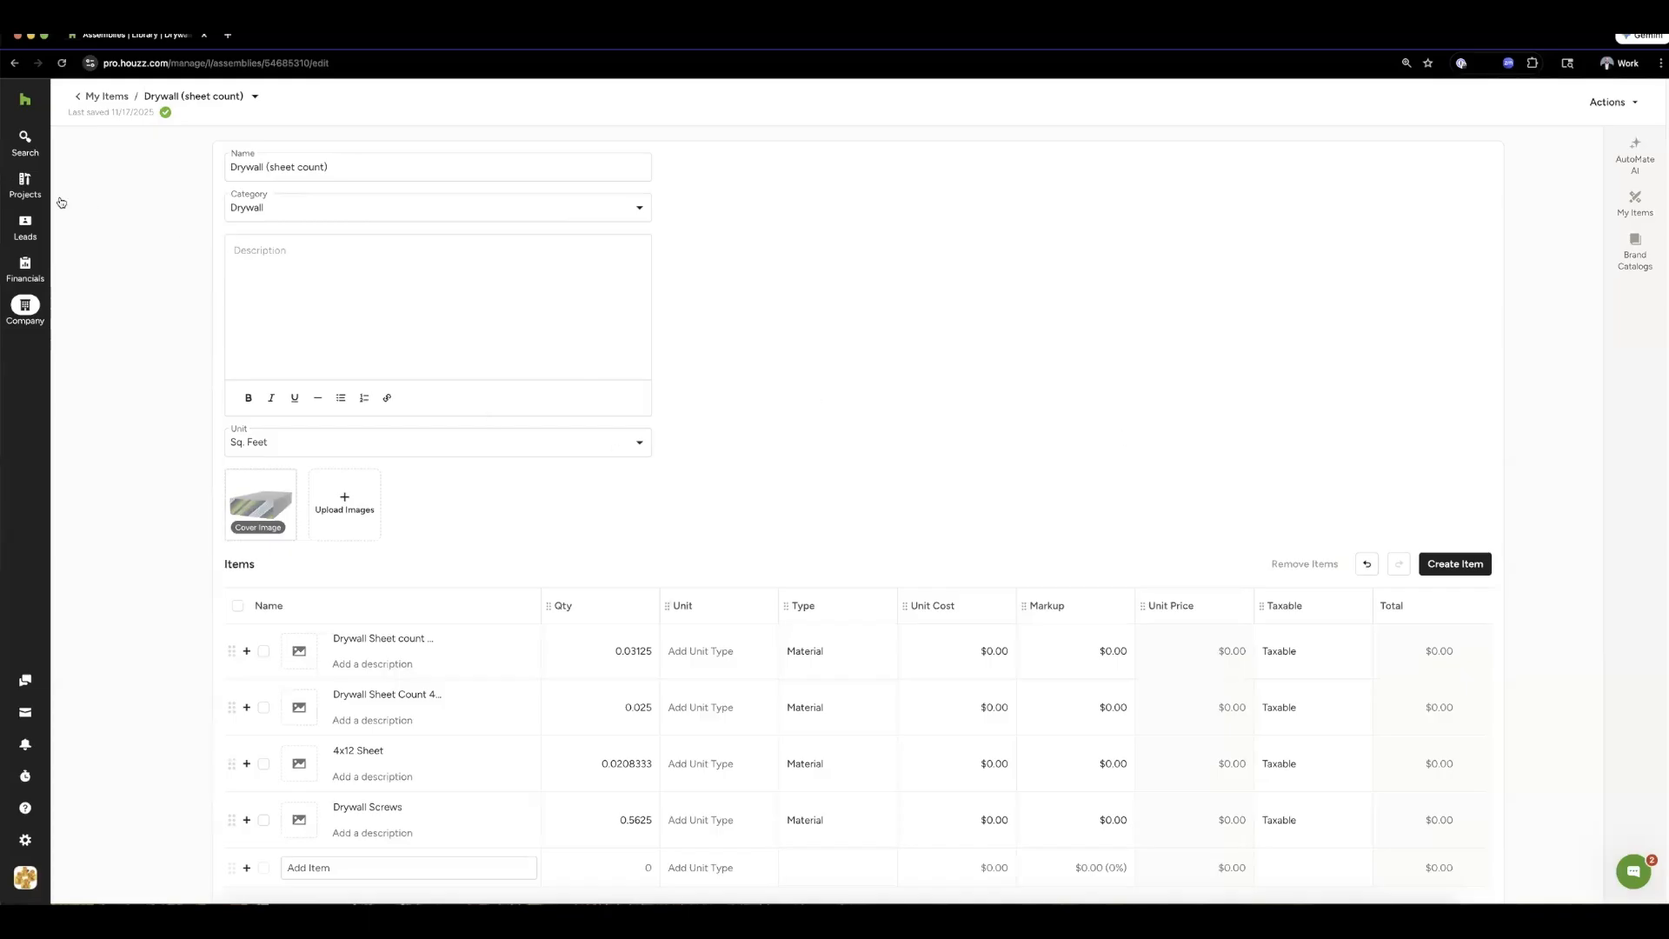
- Open the Drywall TO takeoff of the 777 Simplicity project
mouse_move(35, 188)
click(96, 209)
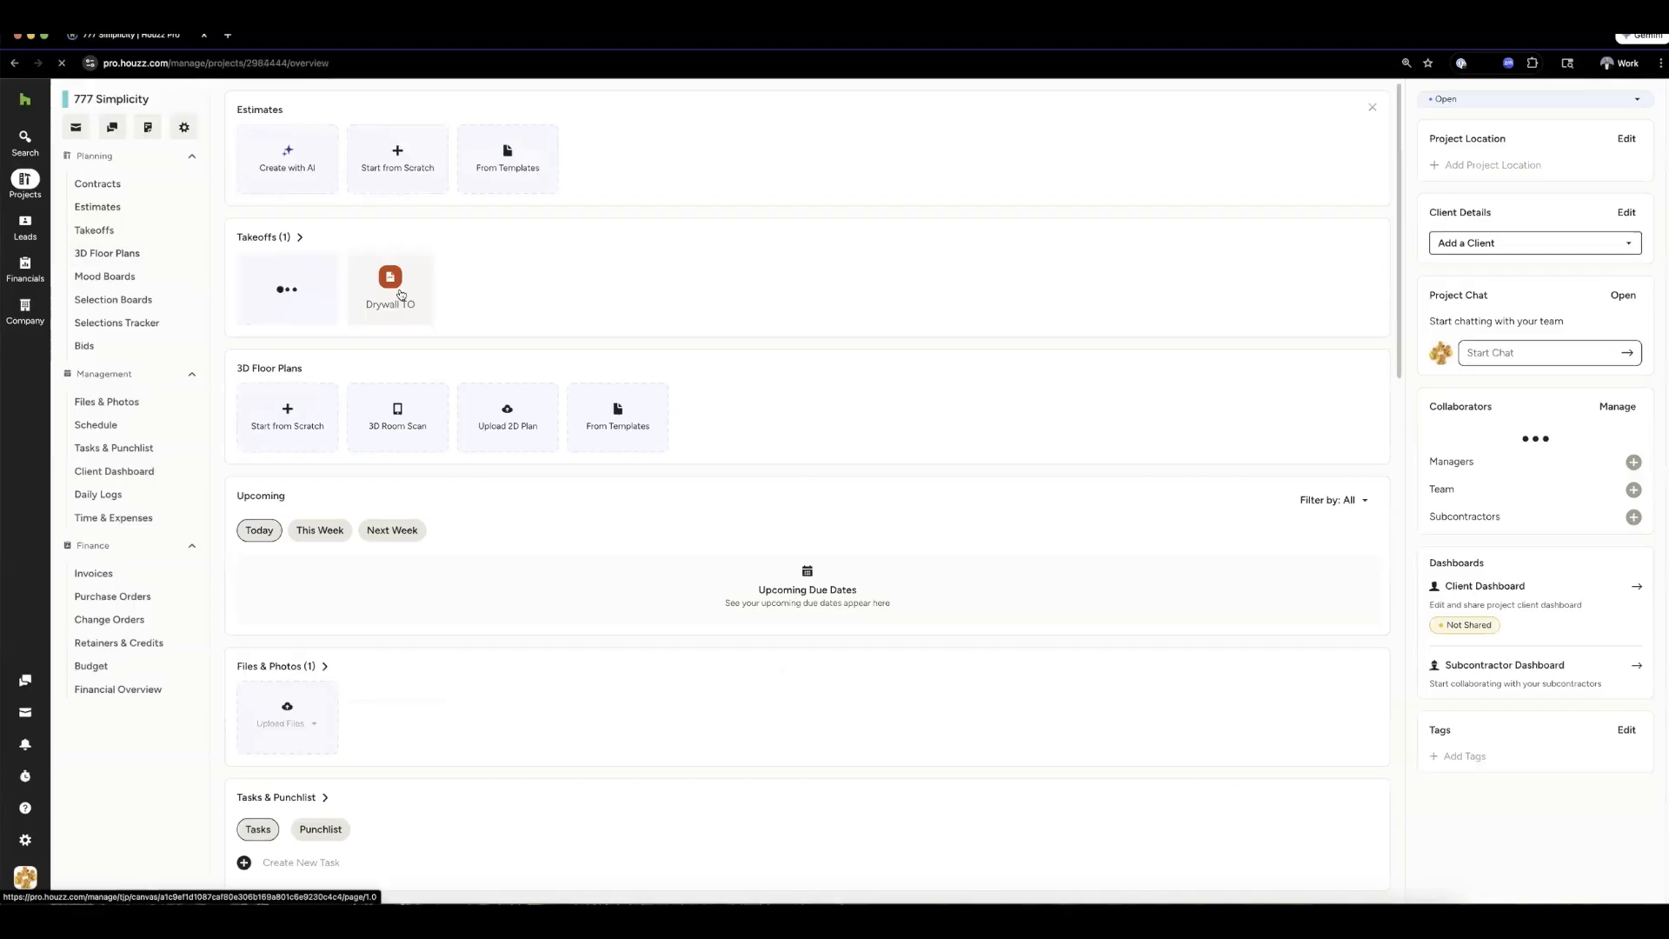
click(395, 287)
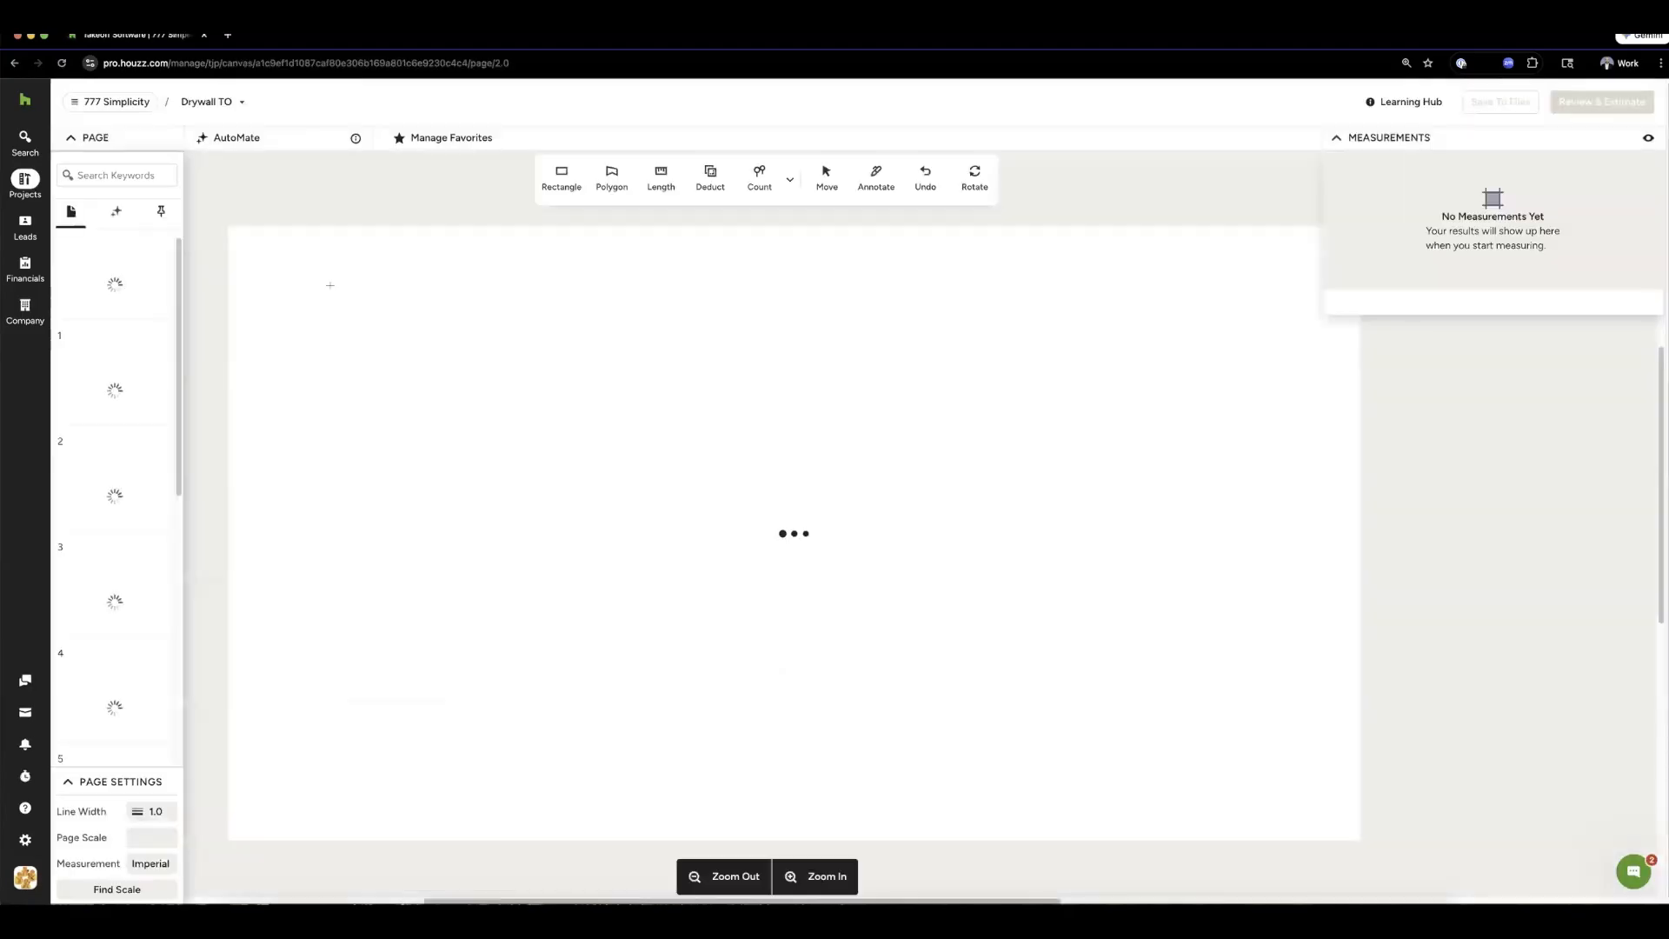
- List only the AI-flagged plan pages, look at page 10, and open page 11 with the Unit #6 floor plan enlarged
scroll(113, 348, down, 3)
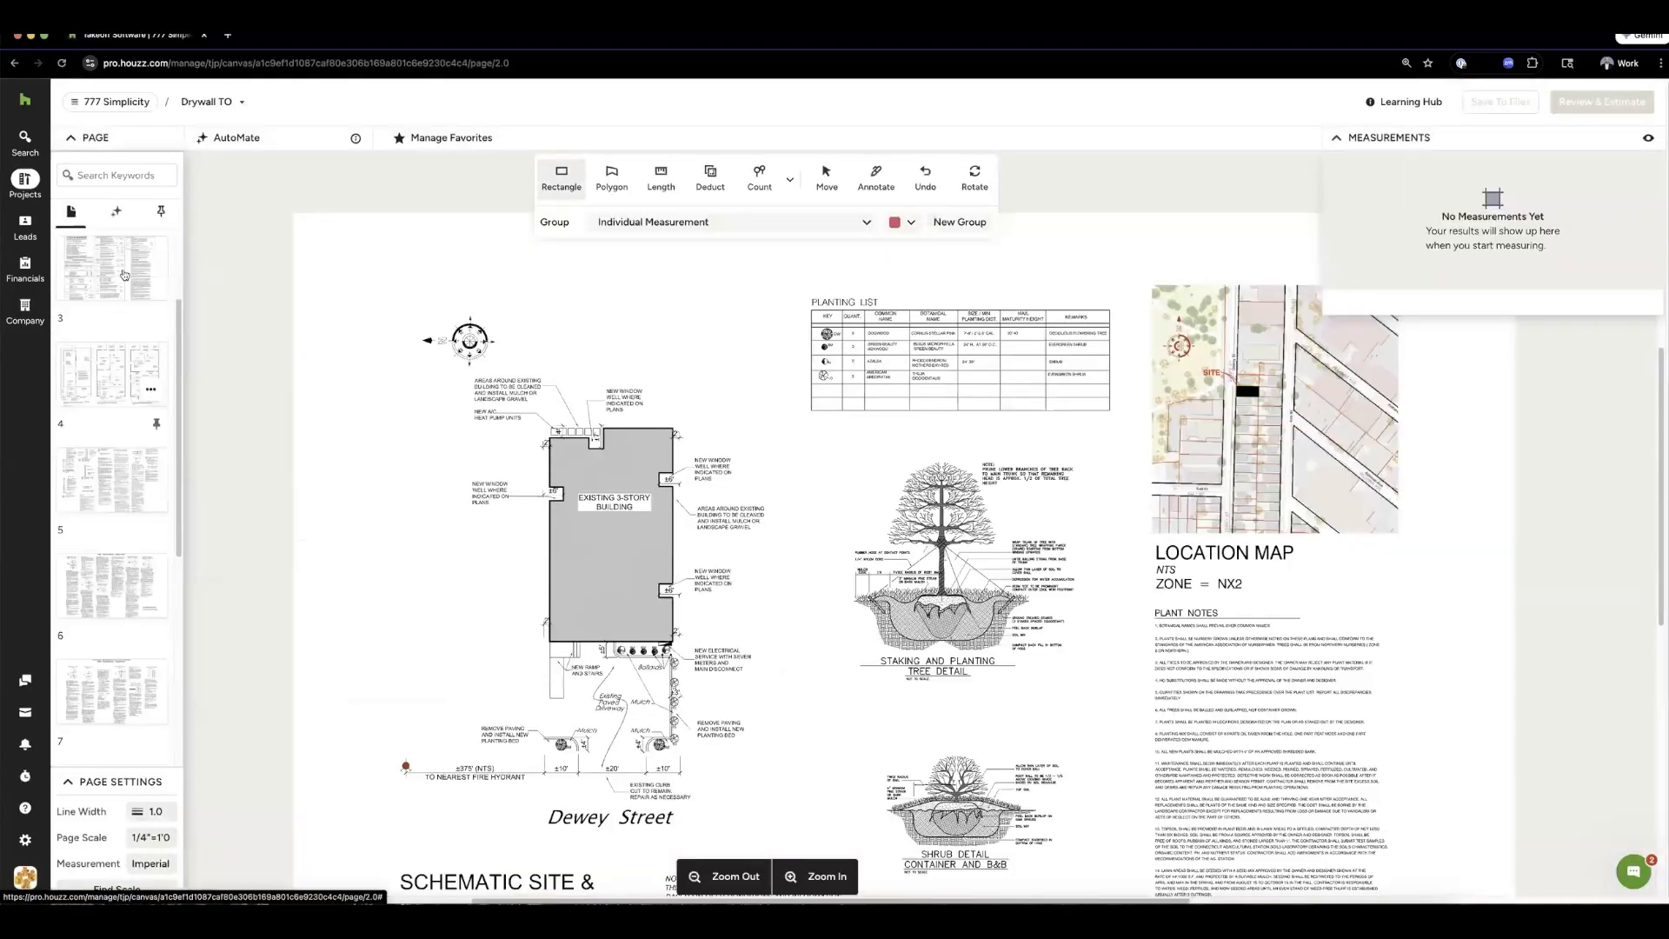
click(117, 211)
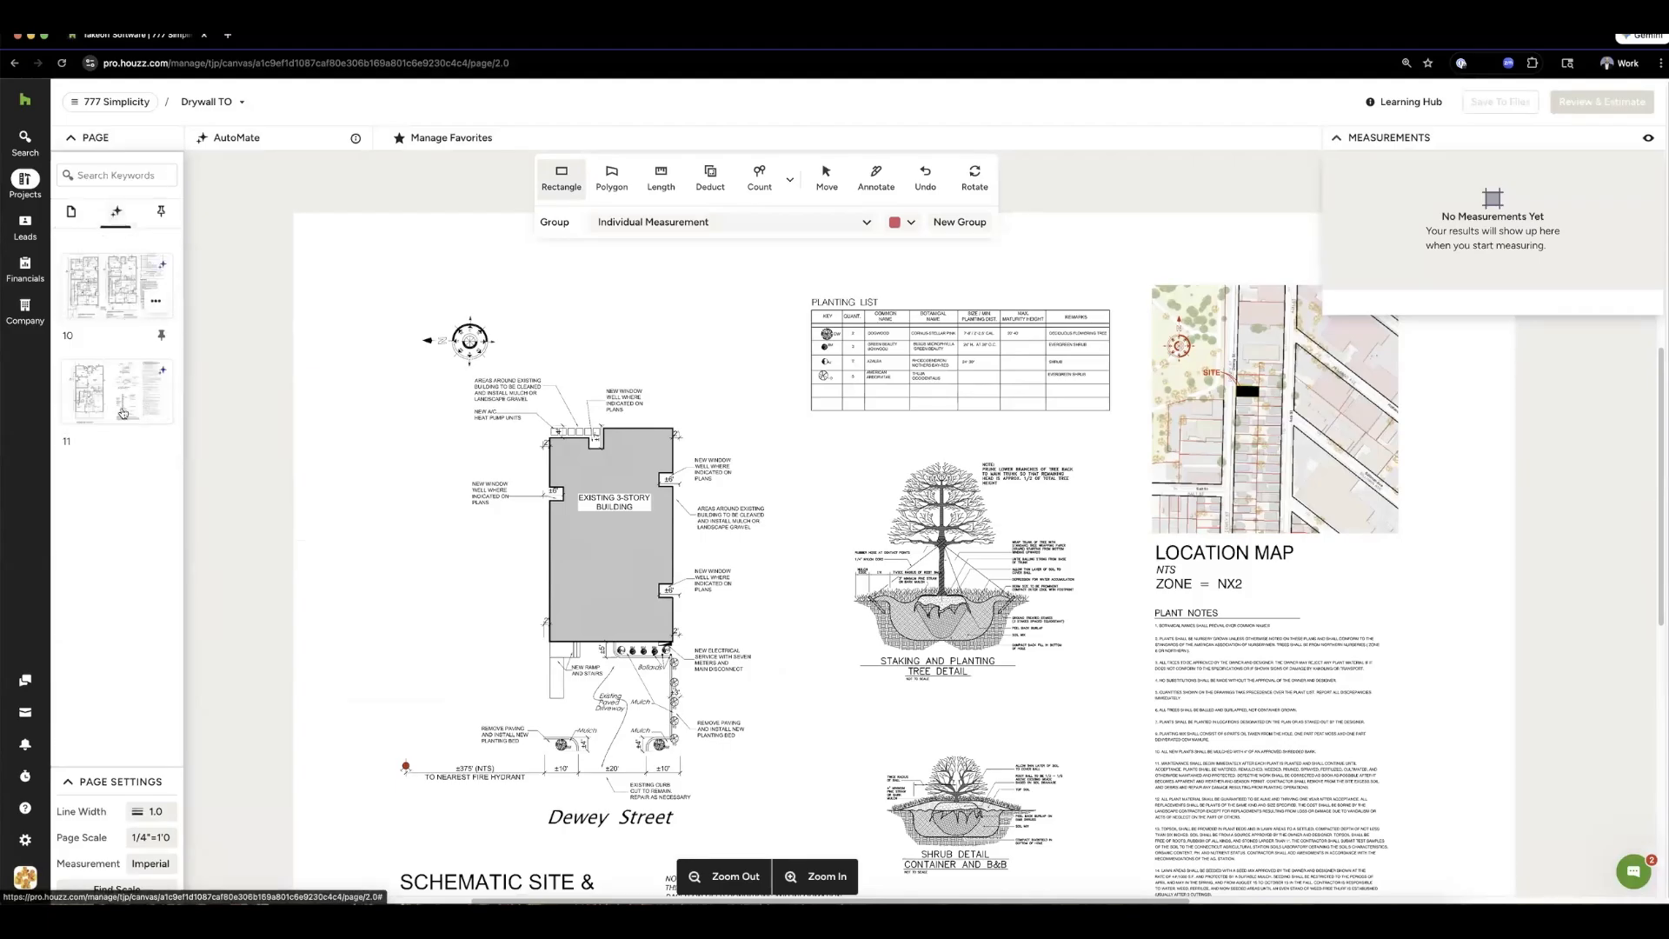
click(139, 320)
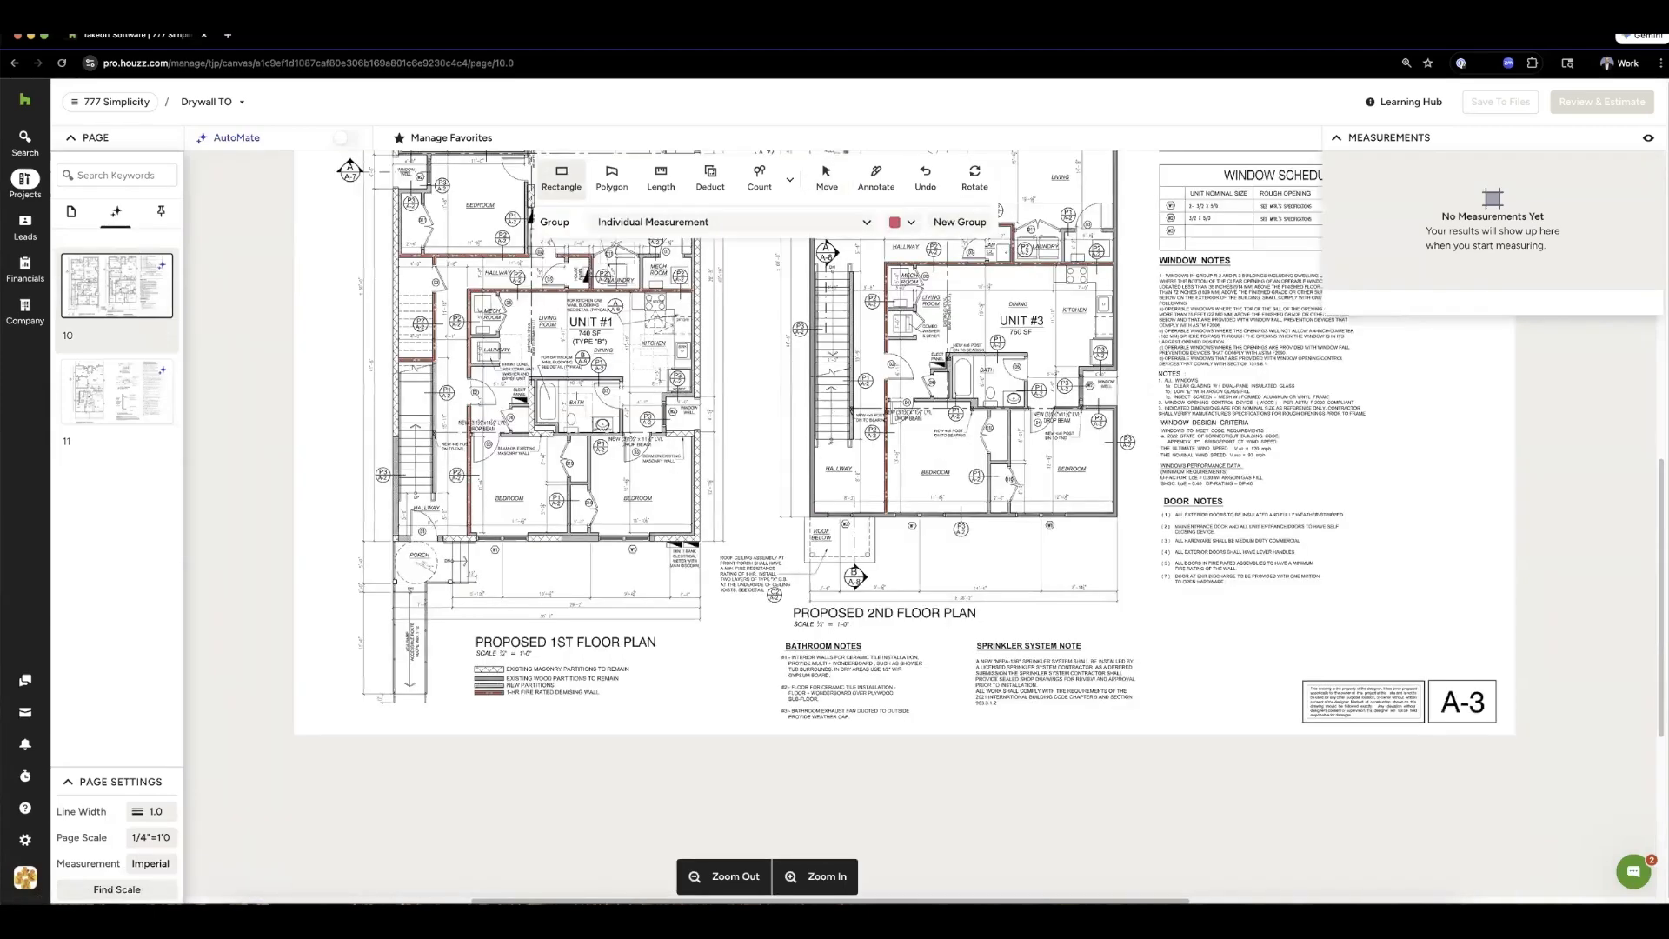
click(117, 391)
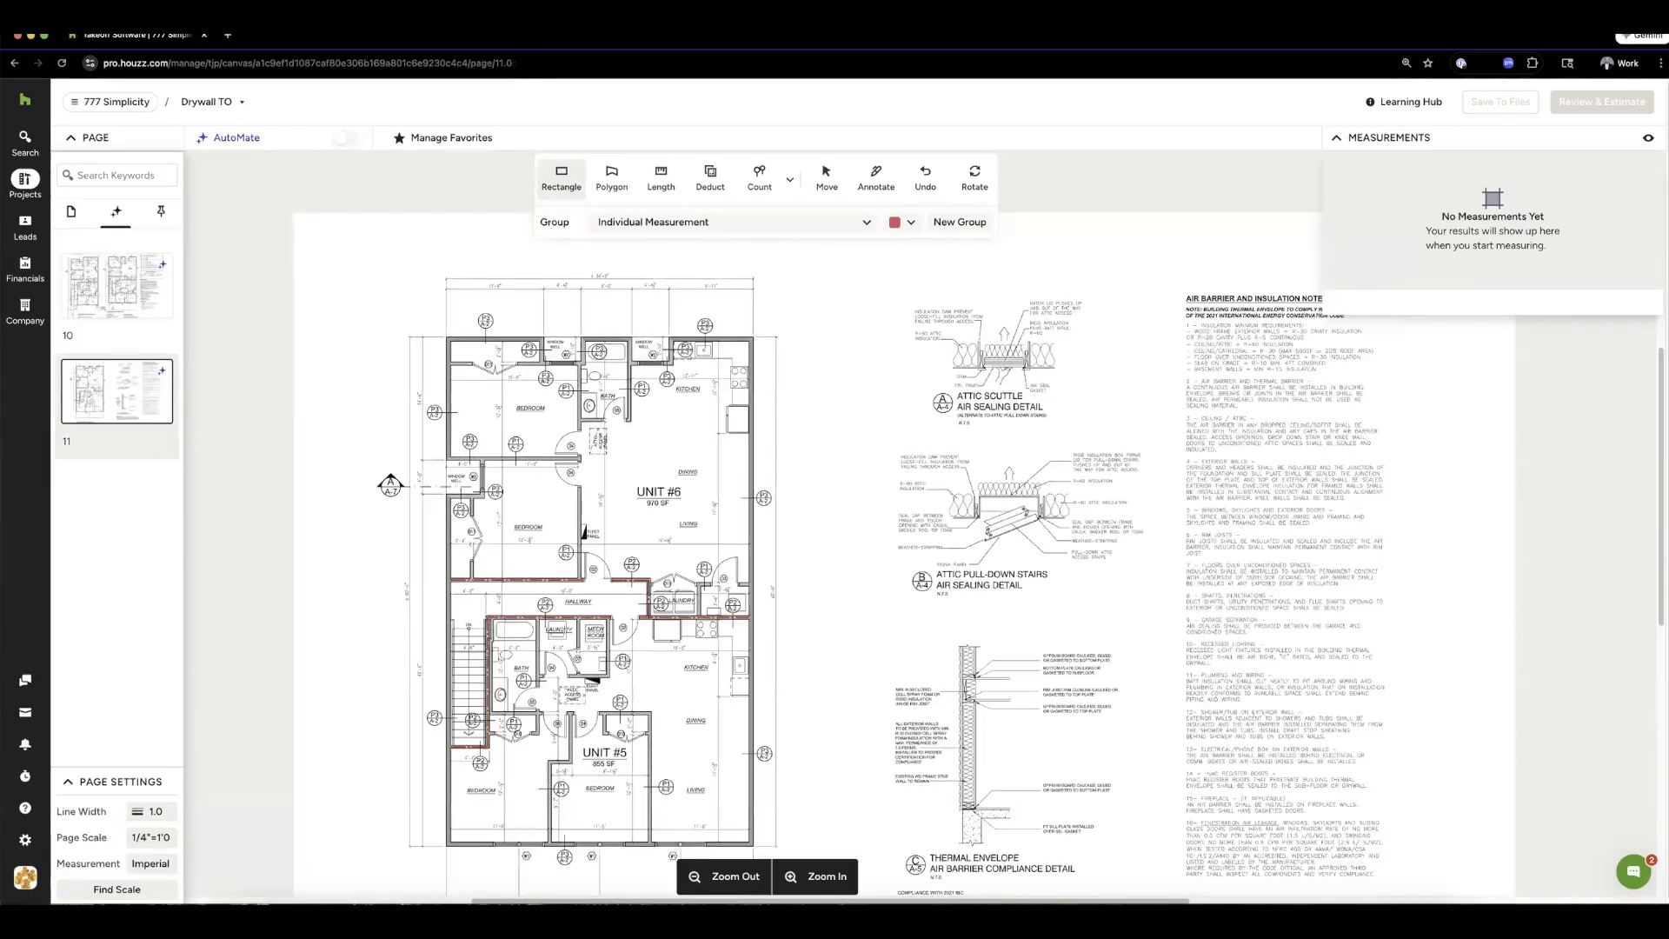
click(827, 873)
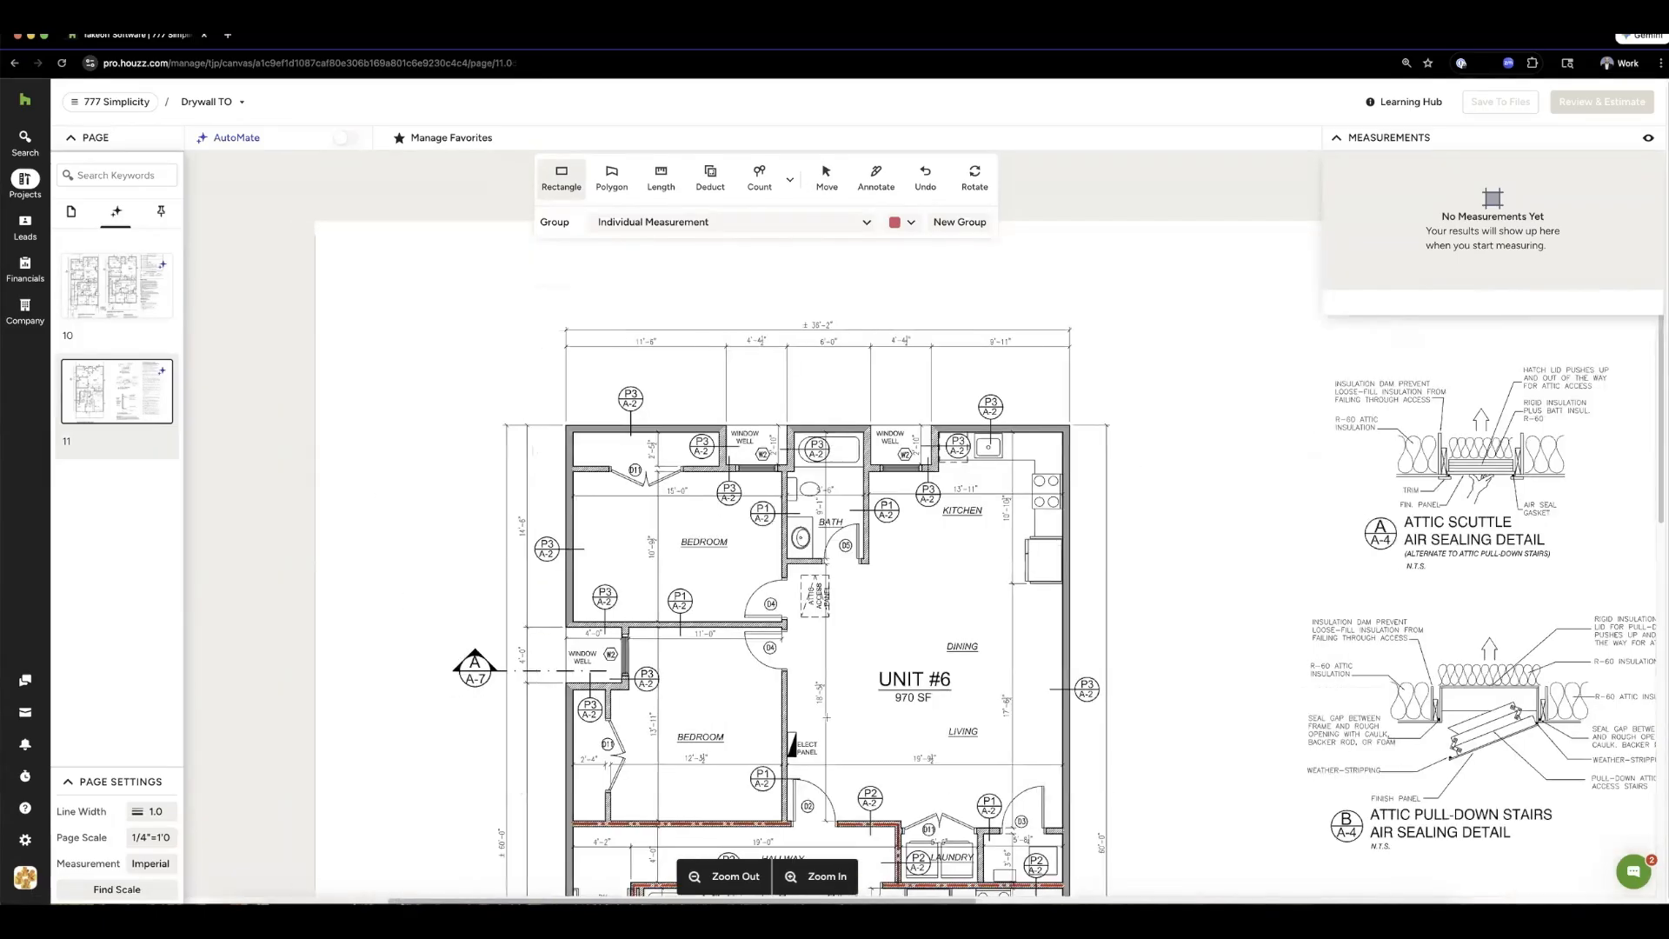
- Turn on AutoMate area detection and add the Drywall (sheet count) assembly to the takeoff as the active group, coloured orange
scroll(827, 717, left, 1)
scroll(827, 717, down, 1)
scroll(1113, 652, right, 2)
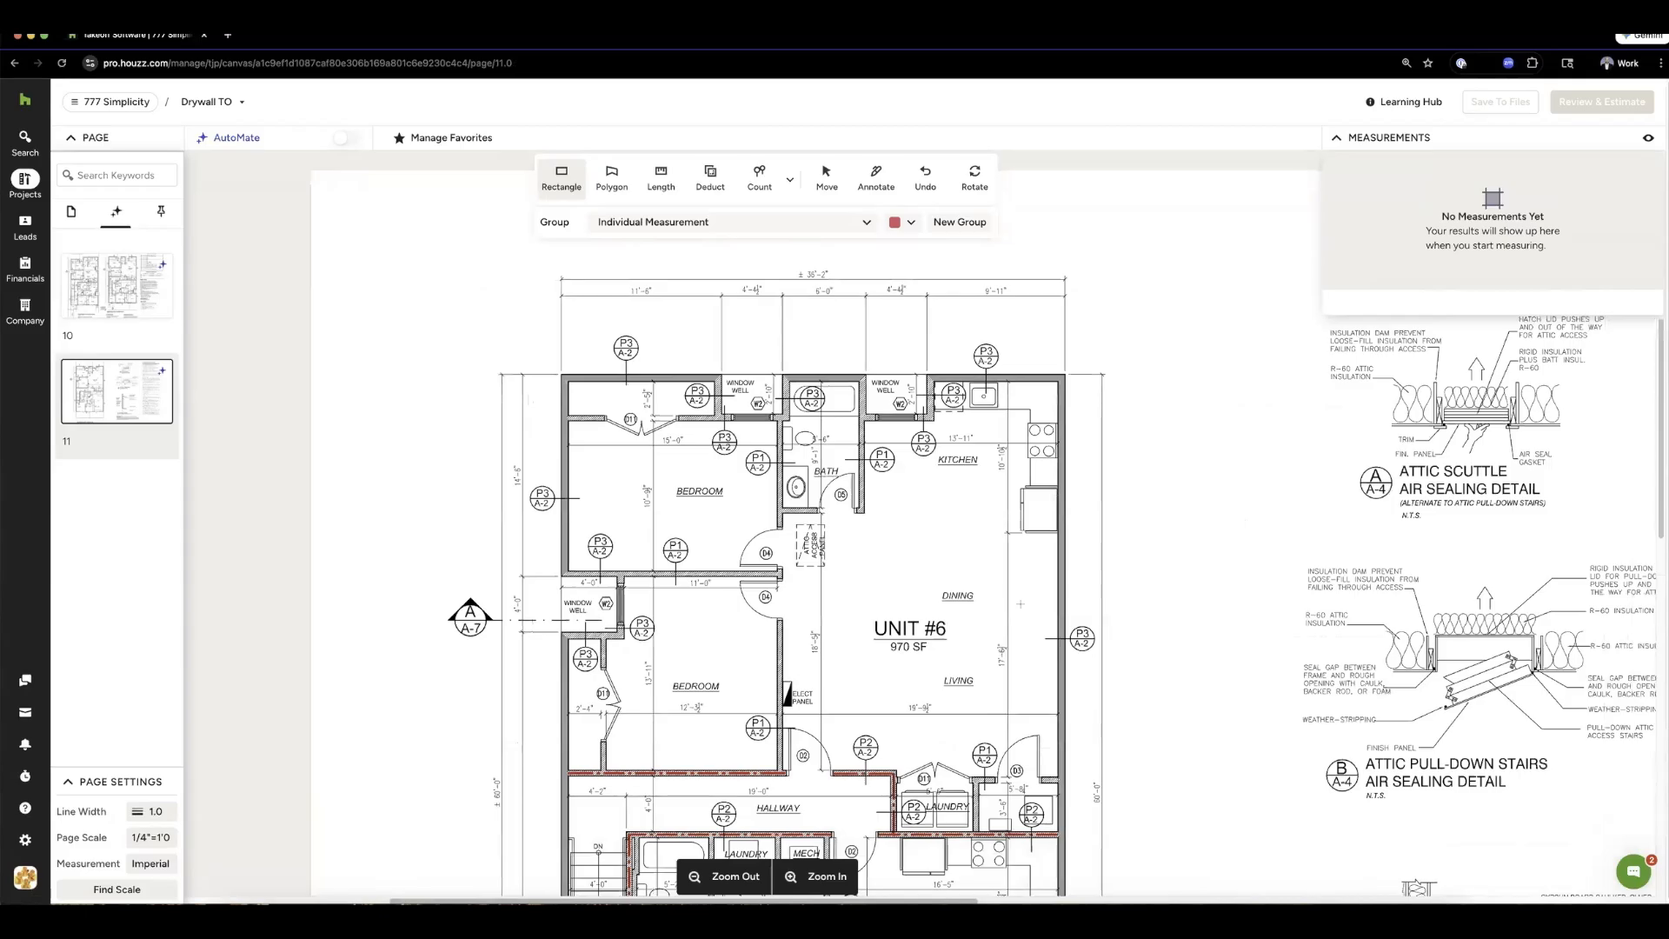
scroll(1021, 603, down, 1)
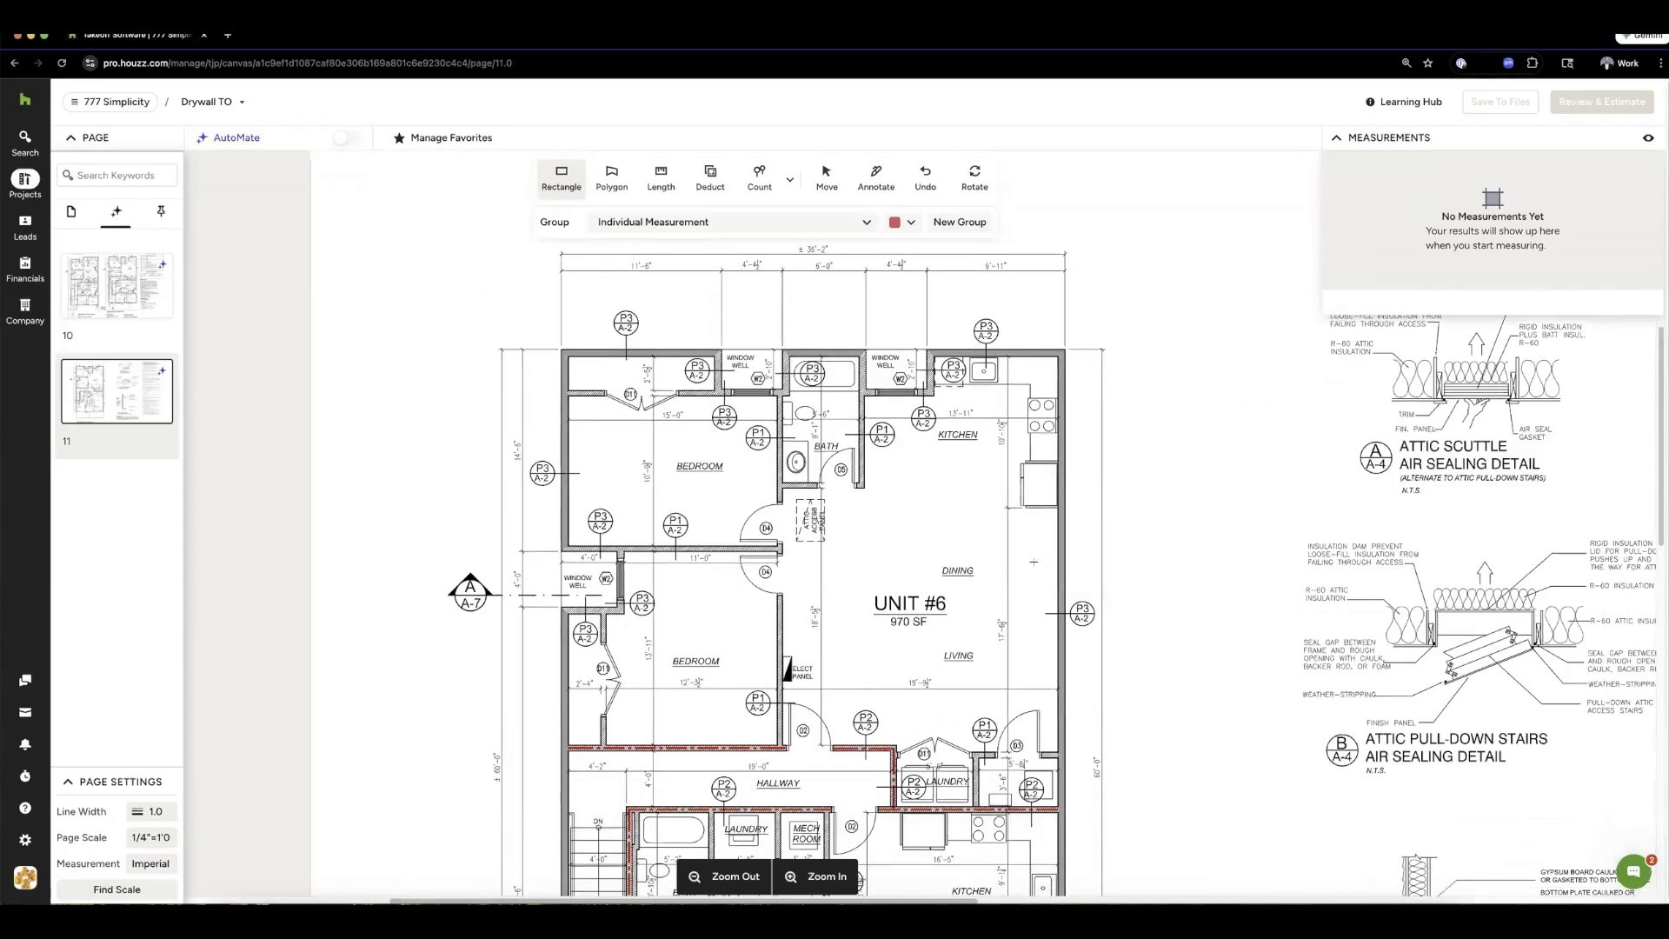
click(346, 137)
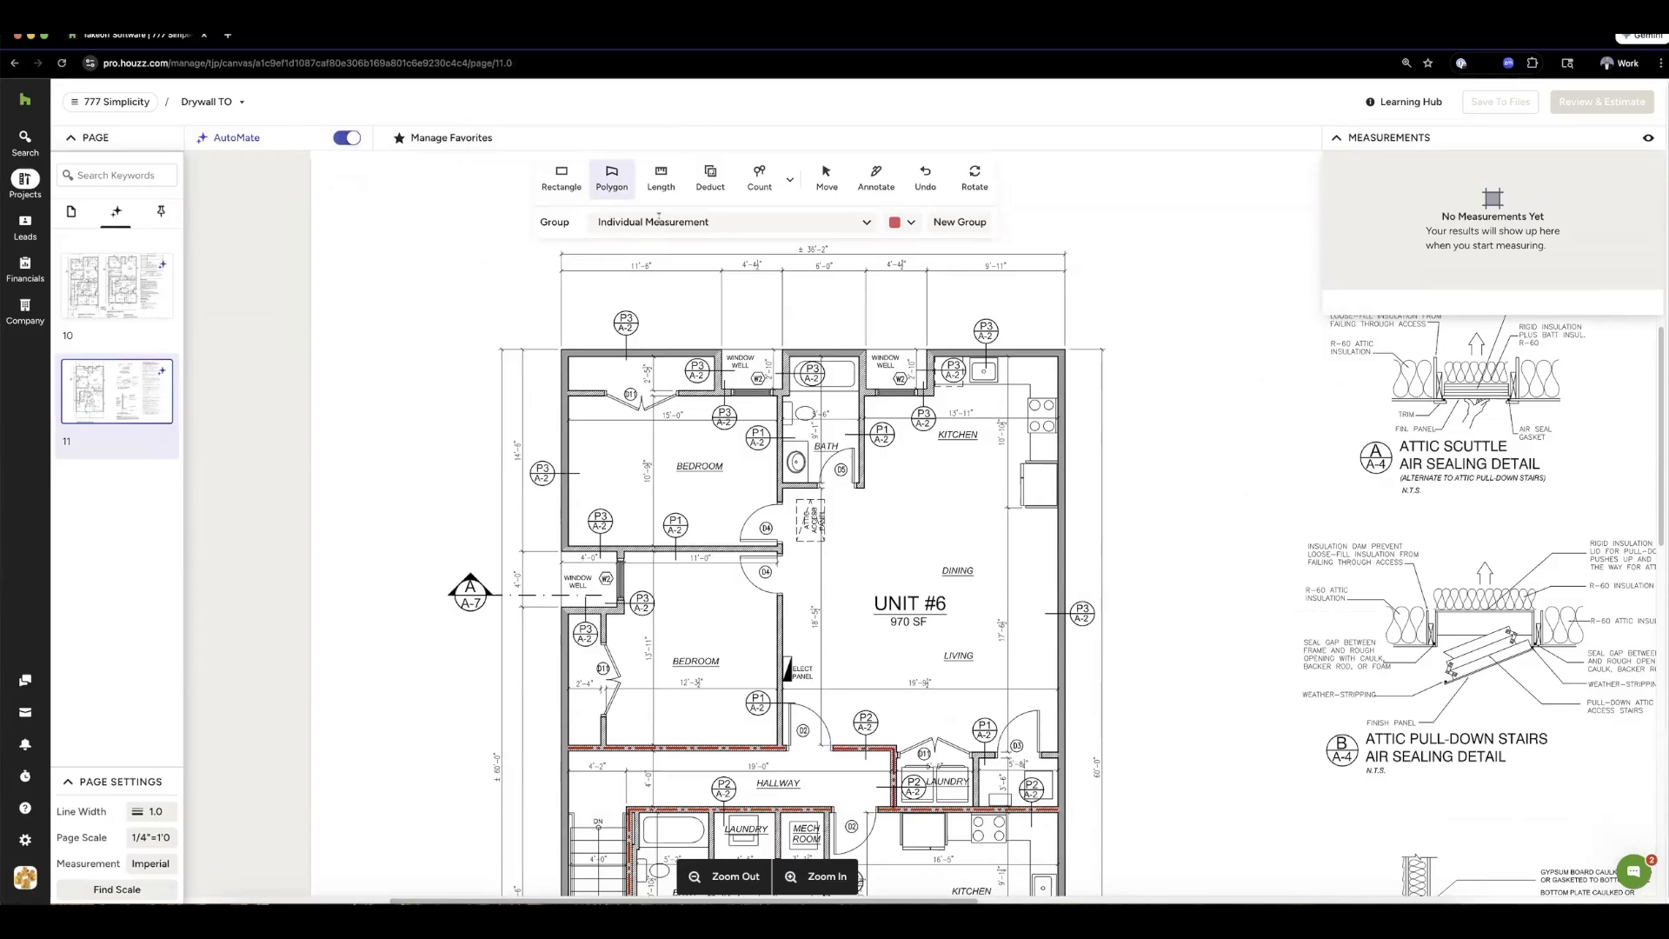
click(658, 220)
click(792, 255)
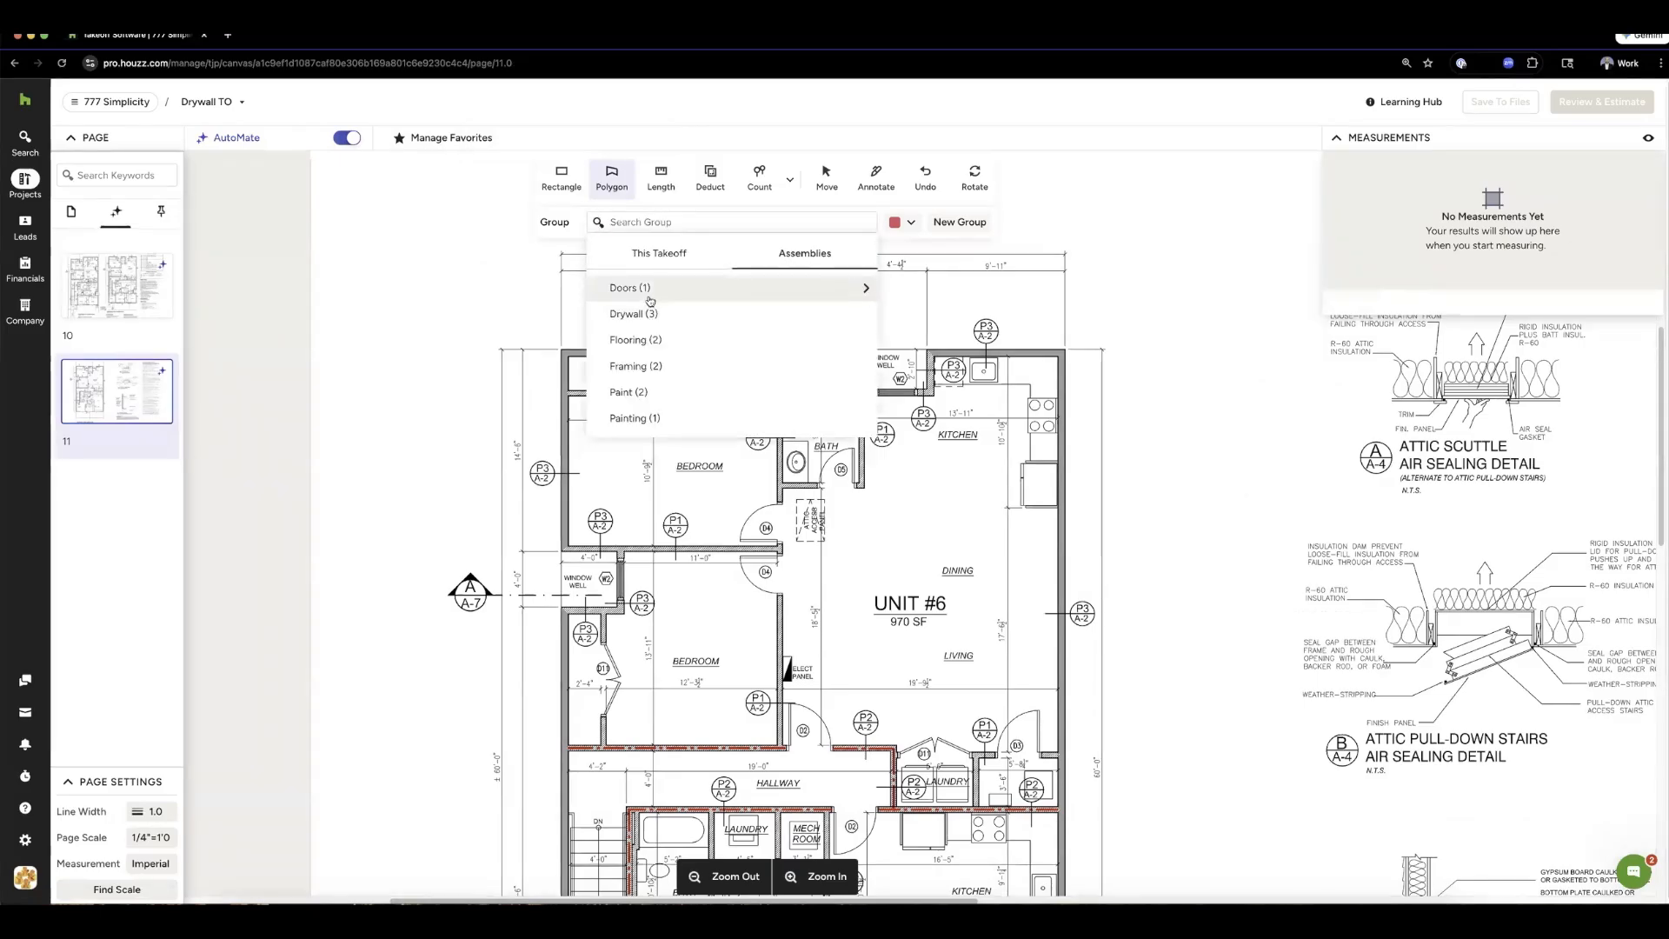
click(658, 313)
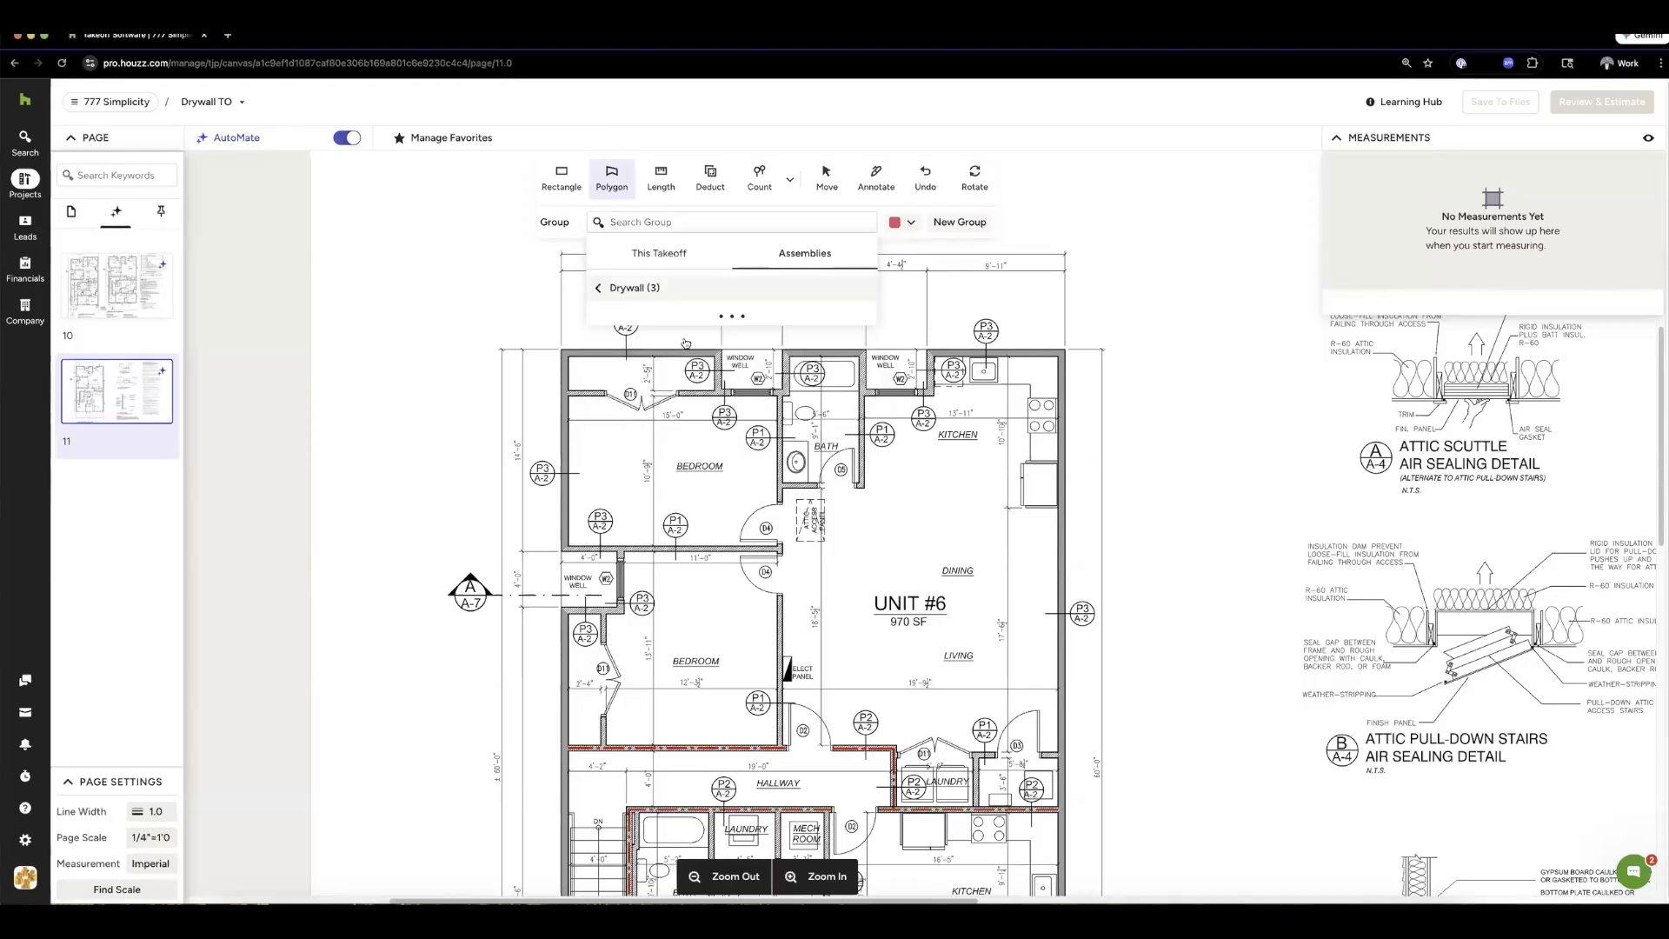
click(637, 341)
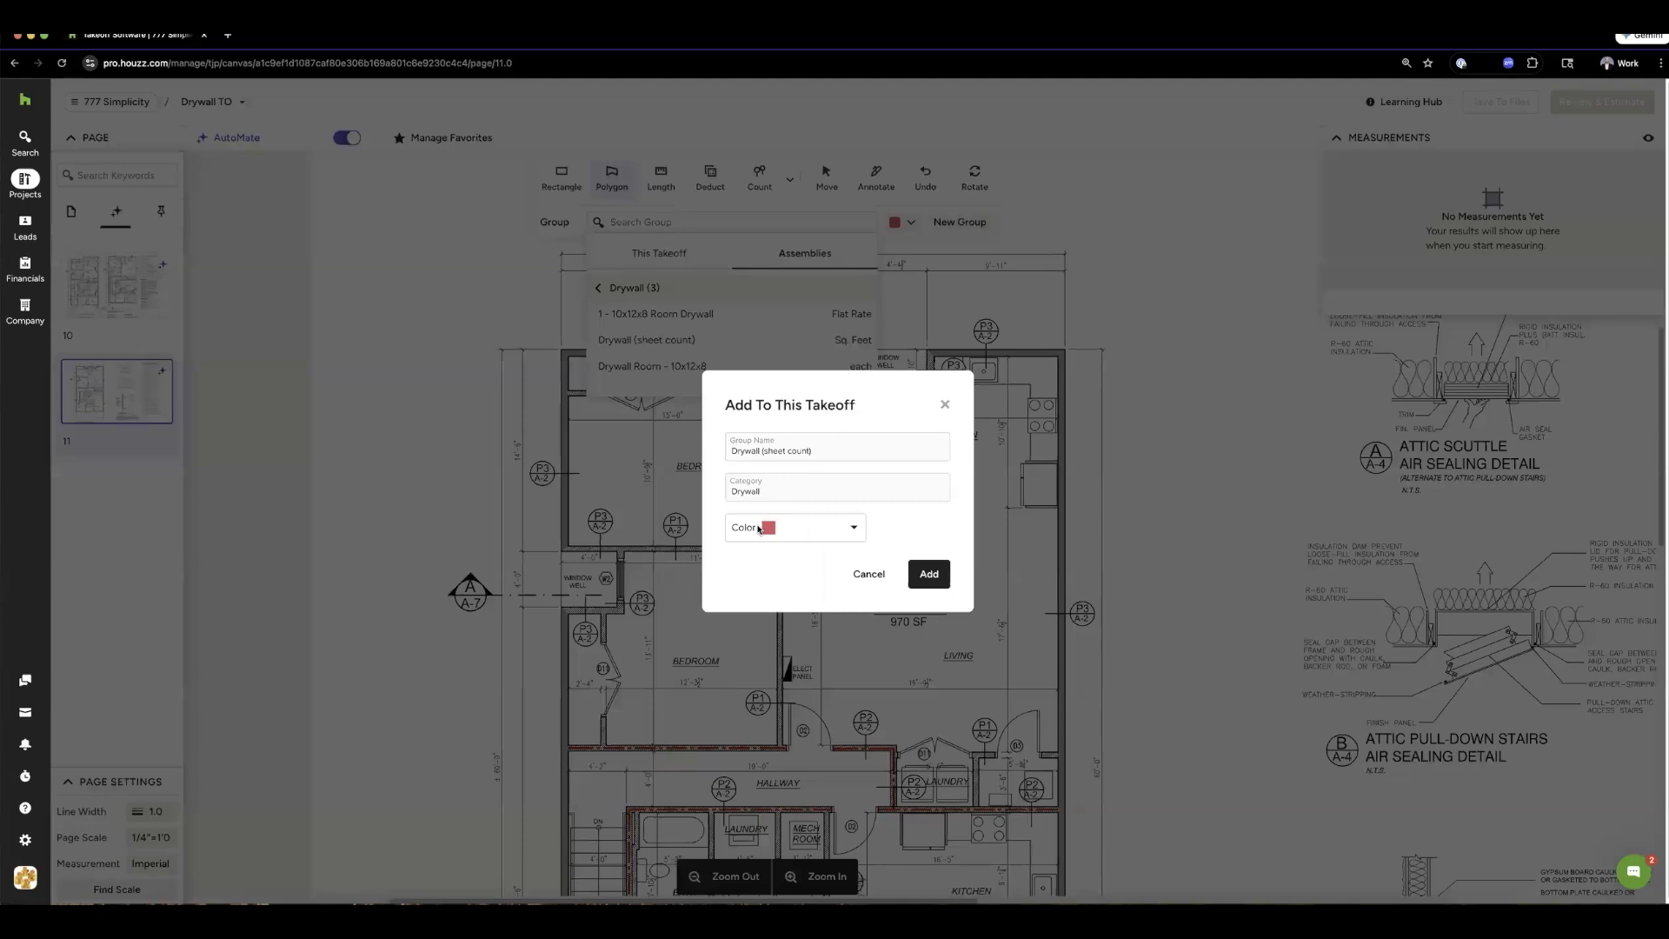
click(822, 528)
click(793, 580)
click(929, 575)
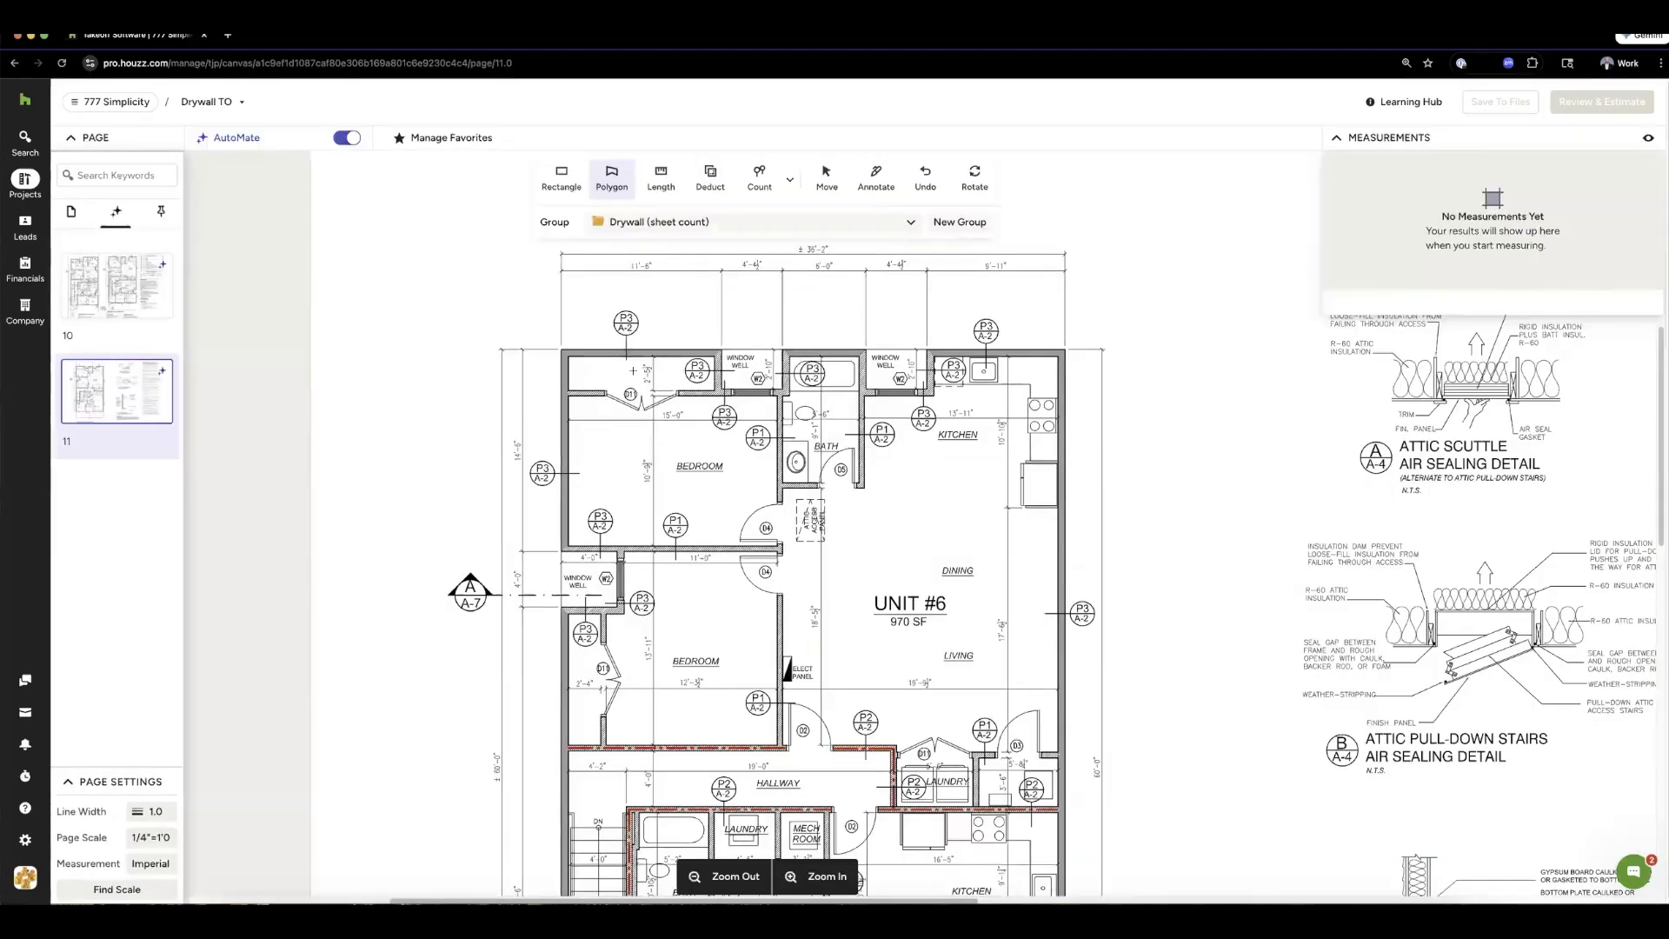
- Auto-measure the Unit #6 ceiling areas: both bedrooms with their closets, bath, kitchen/dining/living area, laundry and the small room beside it
click(634, 371)
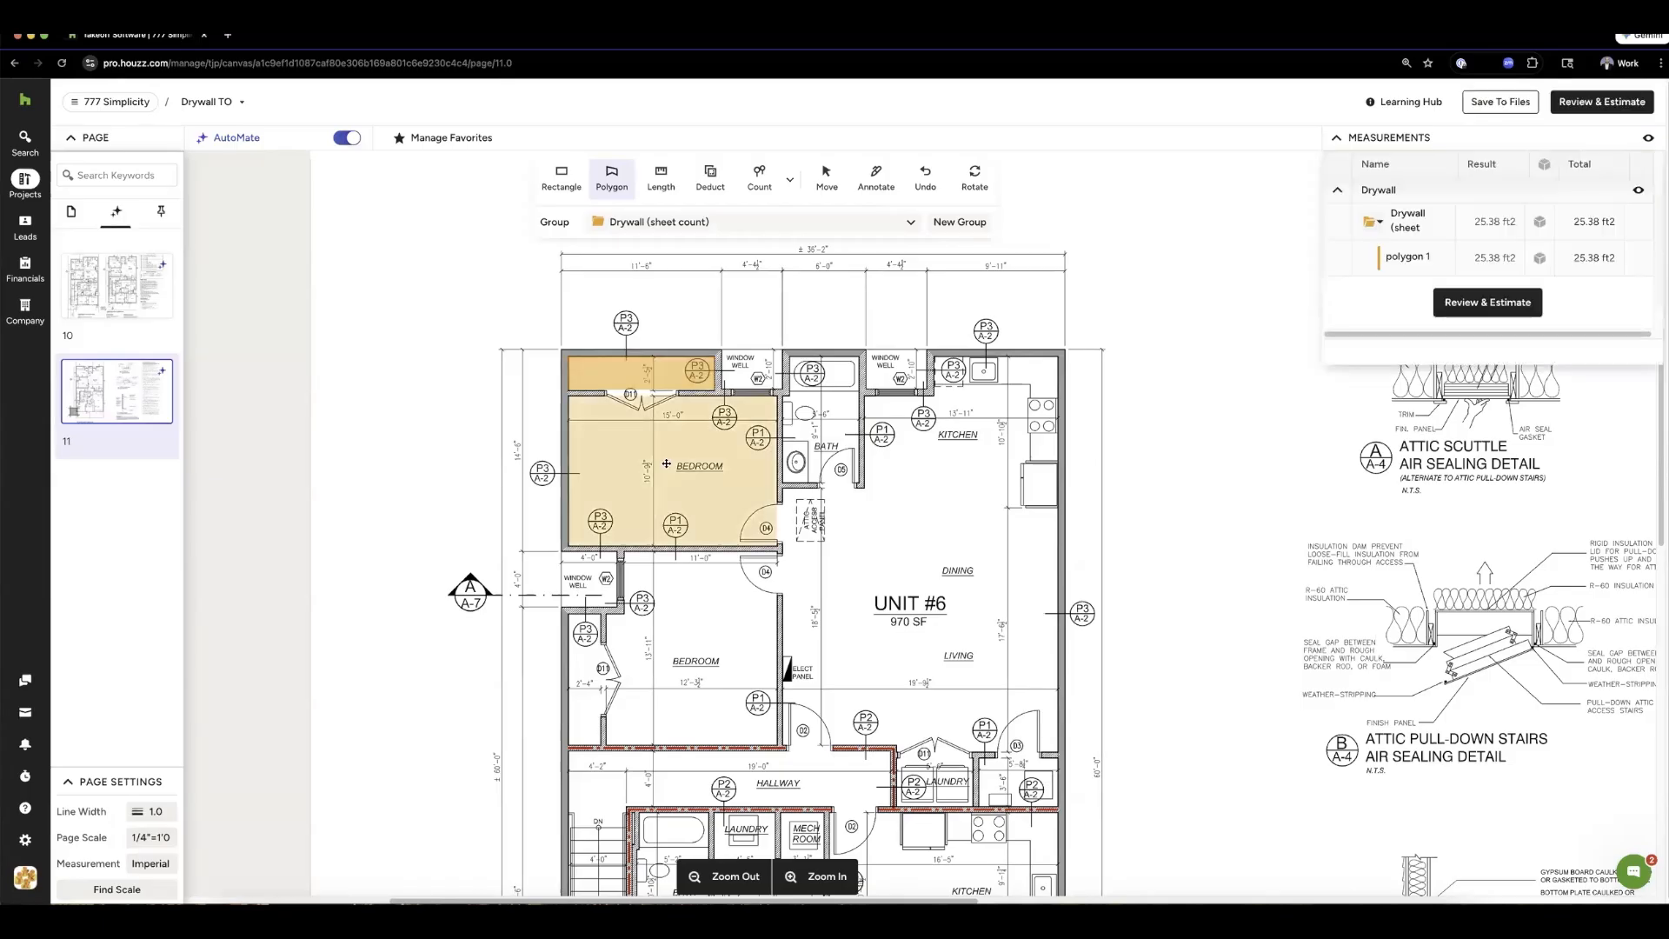
click(713, 461)
click(822, 435)
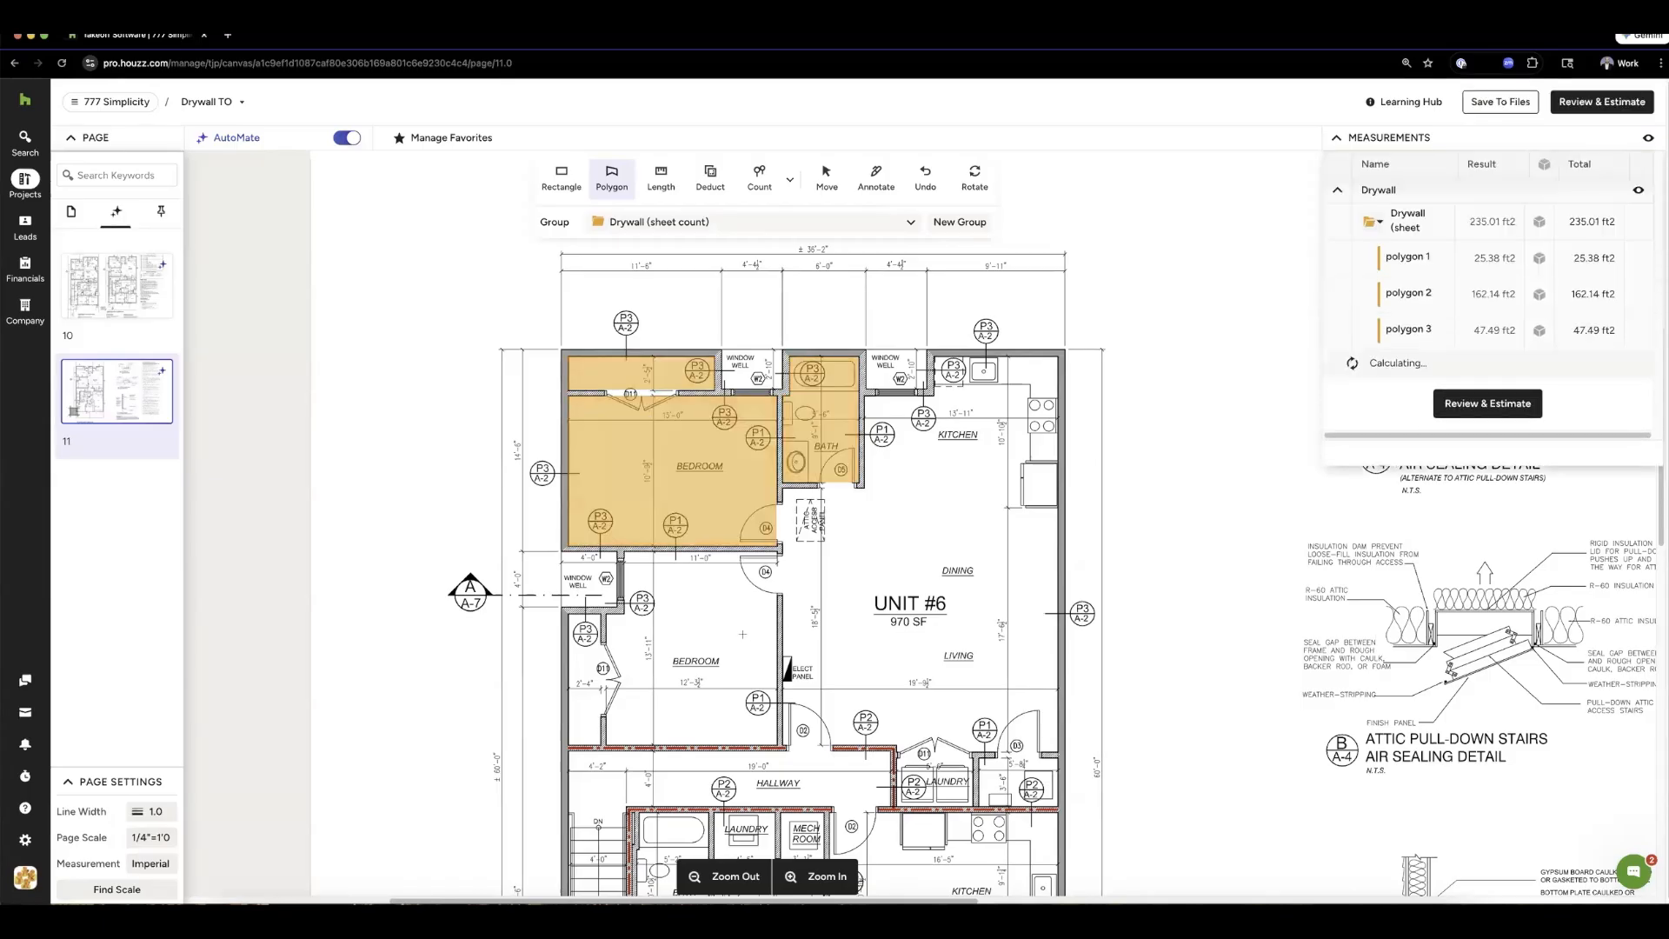
click(708, 633)
click(584, 686)
click(800, 567)
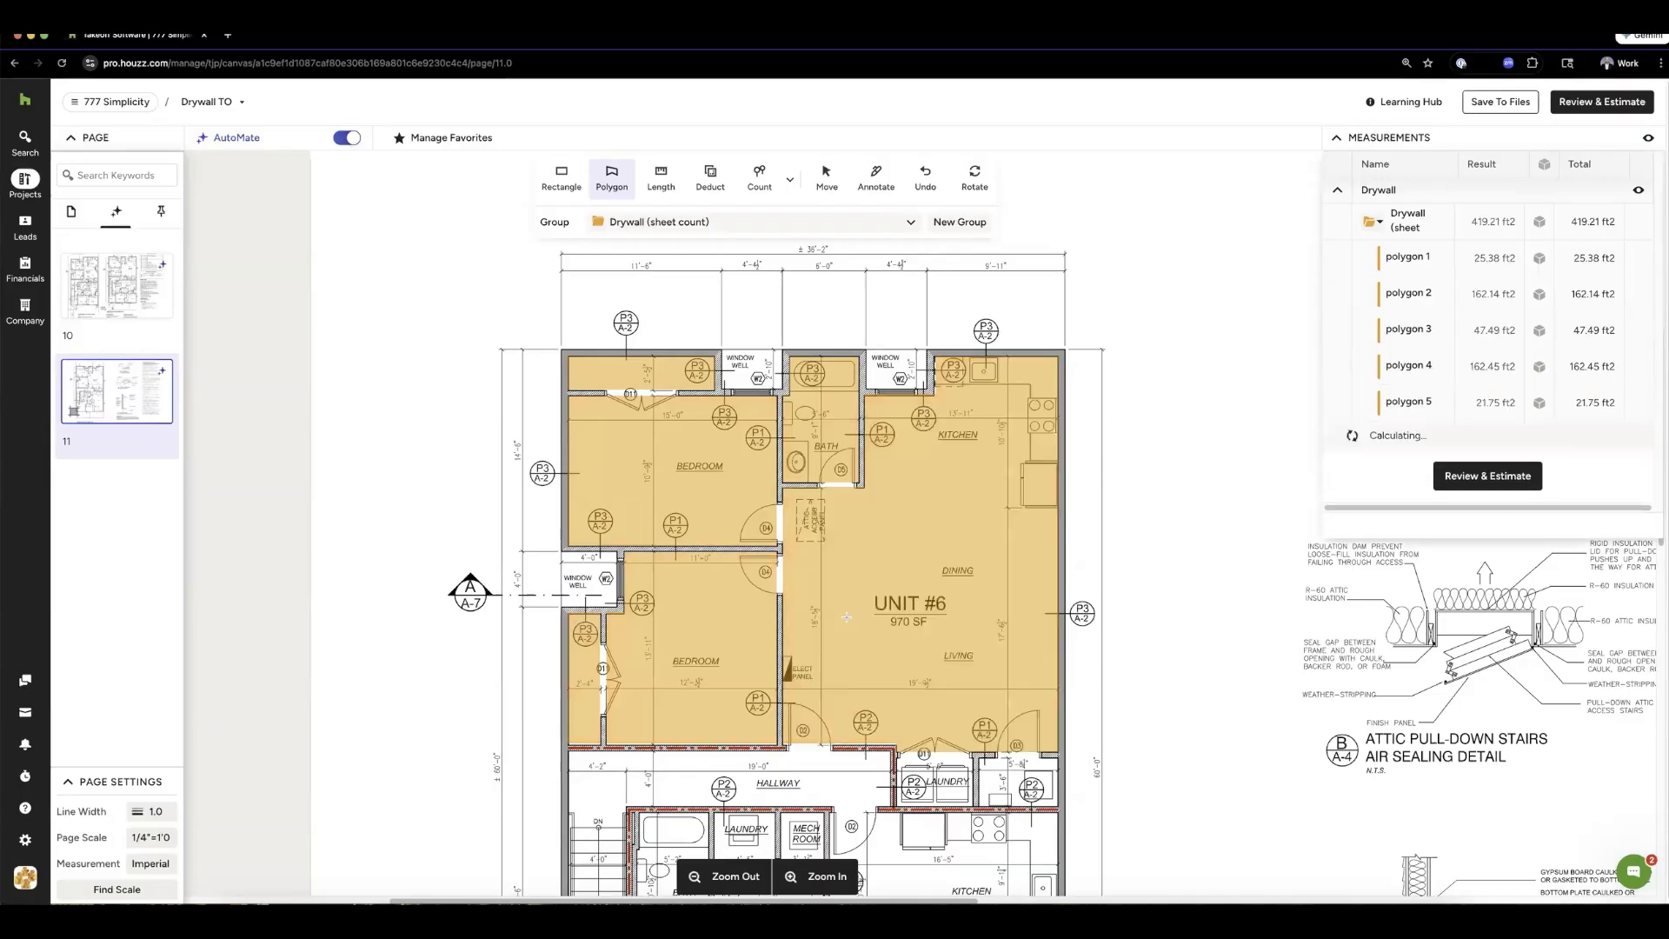
scroll(800, 567, down, 5)
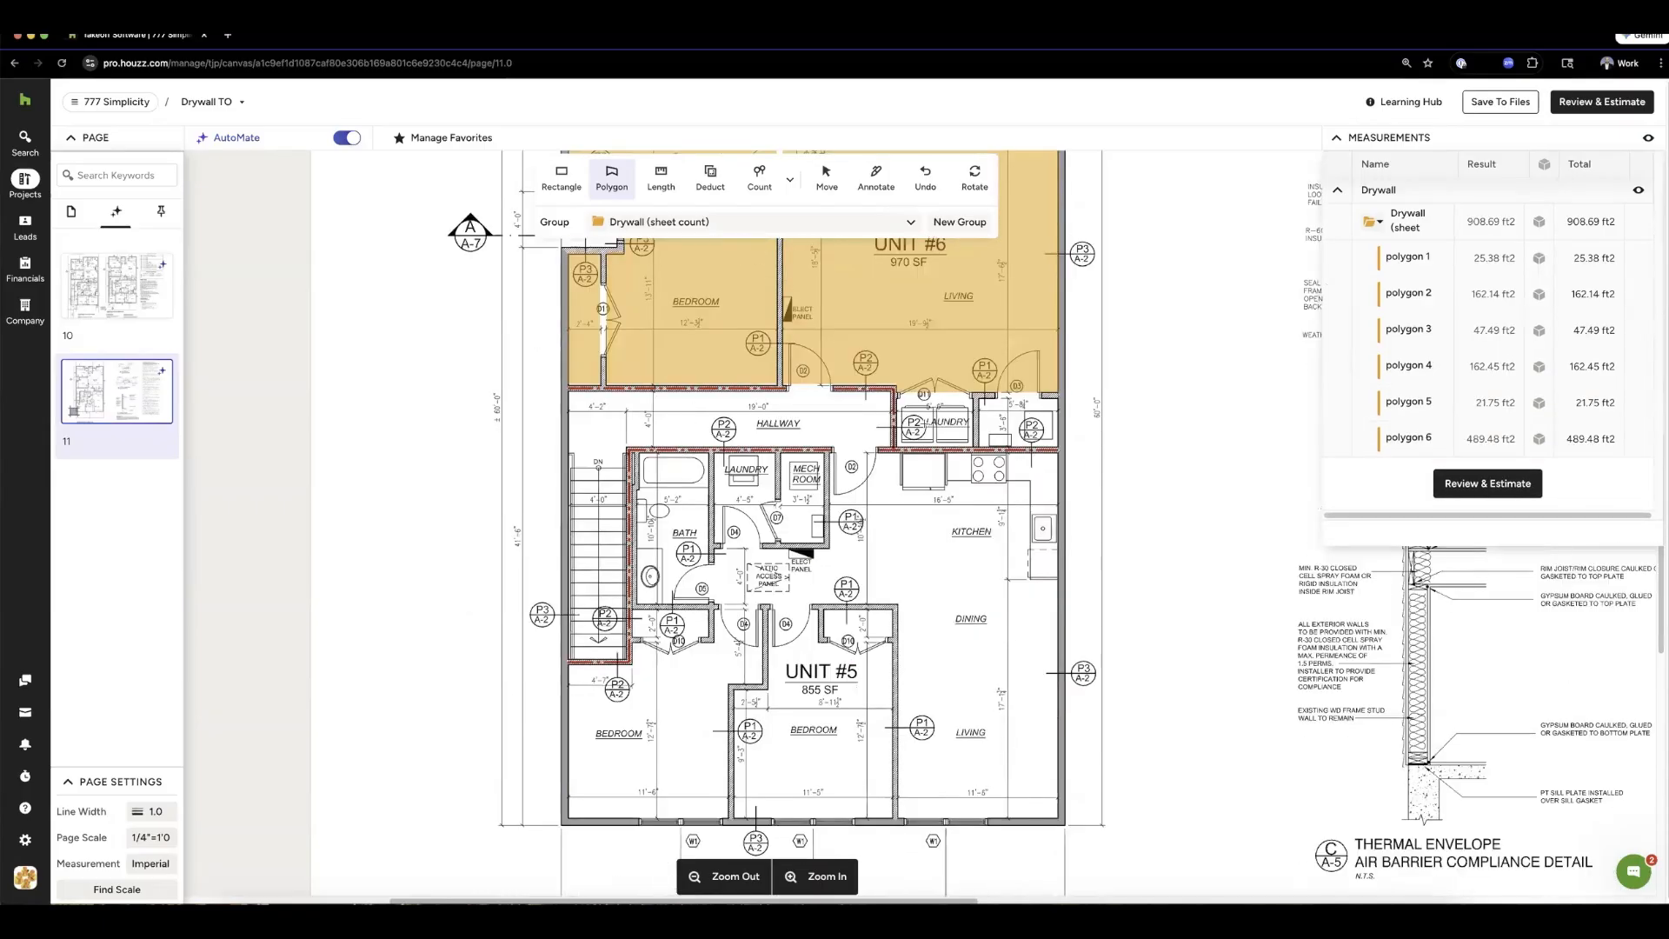
click(934, 425)
click(1017, 424)
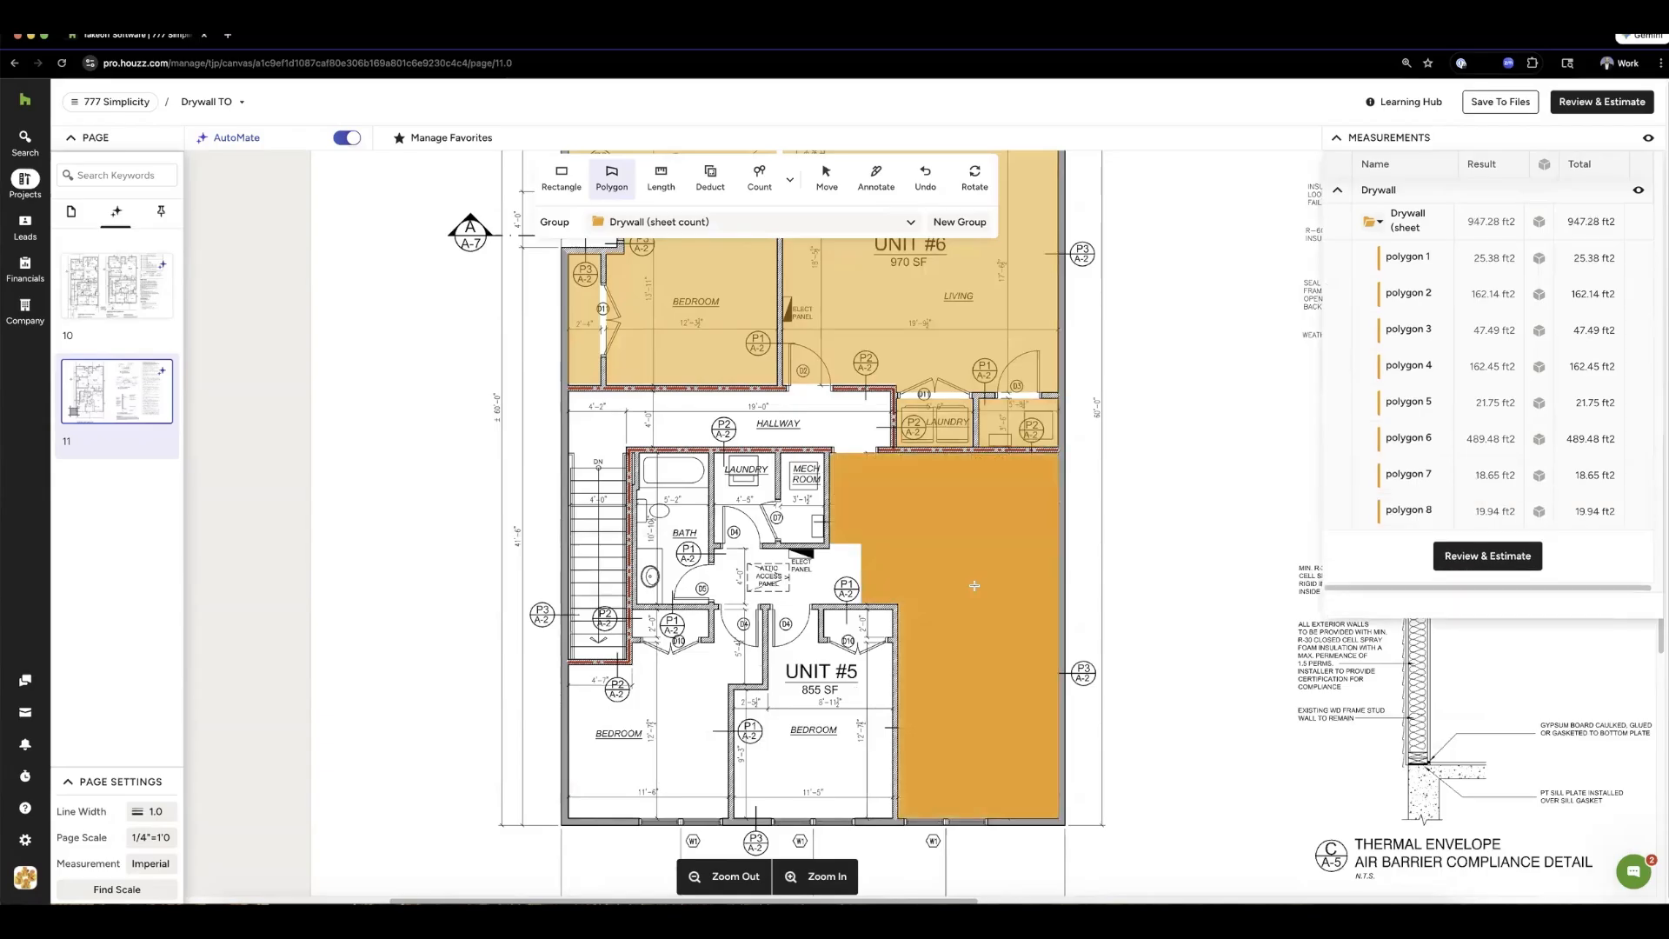
- Auto-measure the Unit #5 kitchen/dining/living area, both bedrooms, the closet below the bath, bath, laundry and mech room, plus the stairwell
click(975, 586)
click(804, 647)
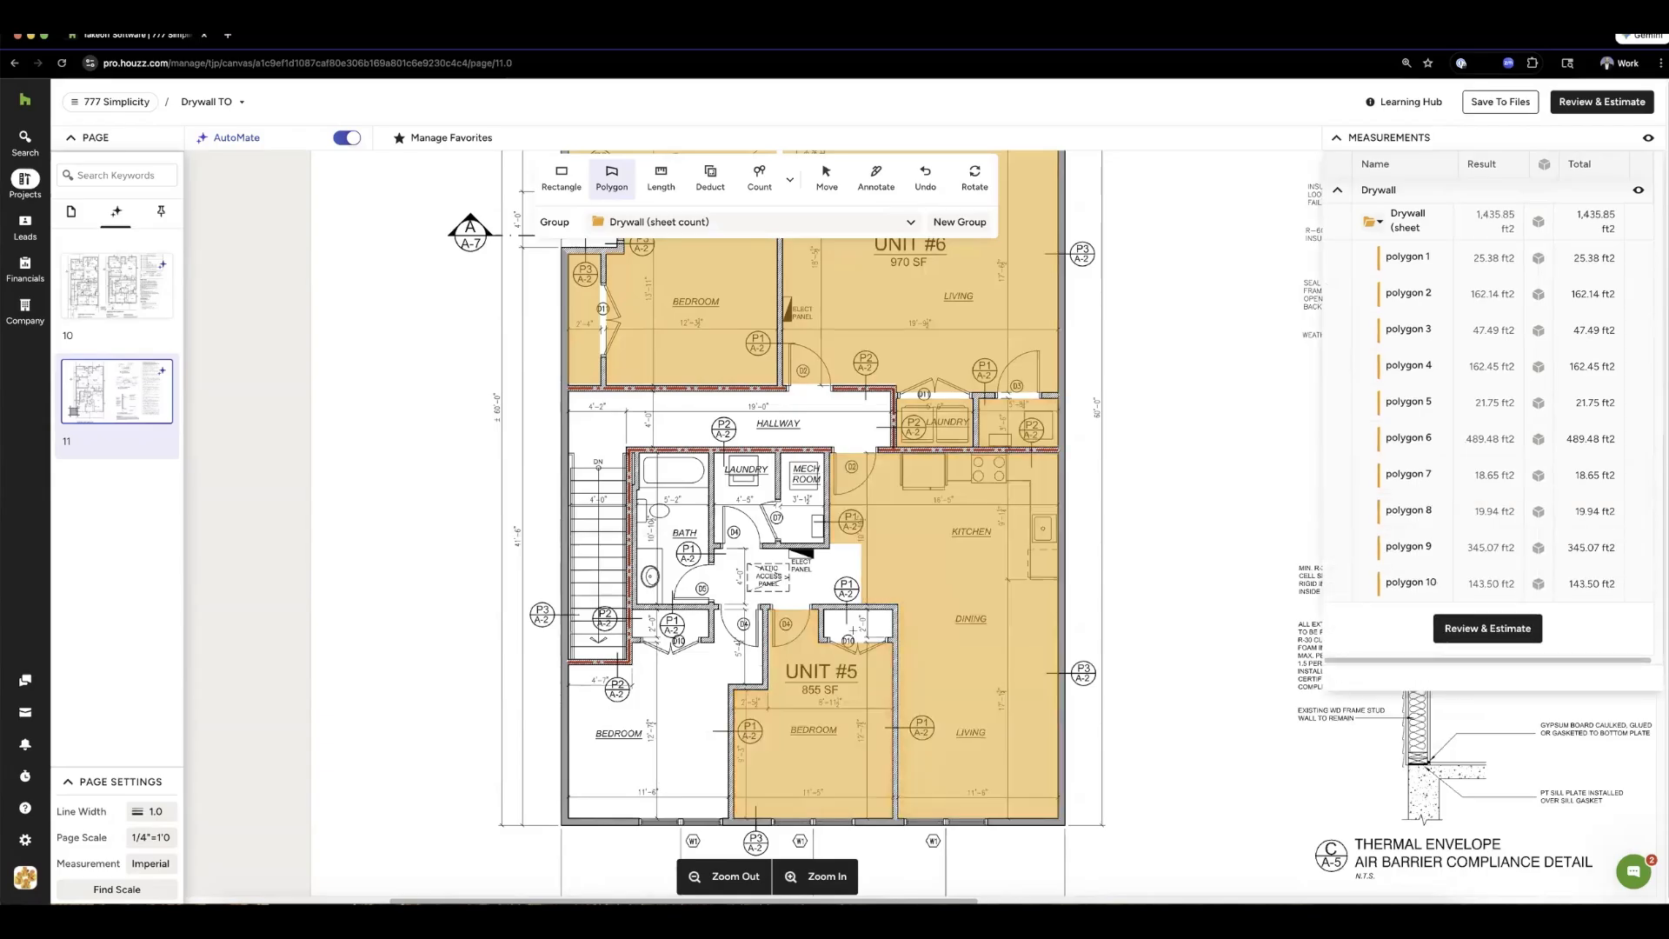
click(650, 728)
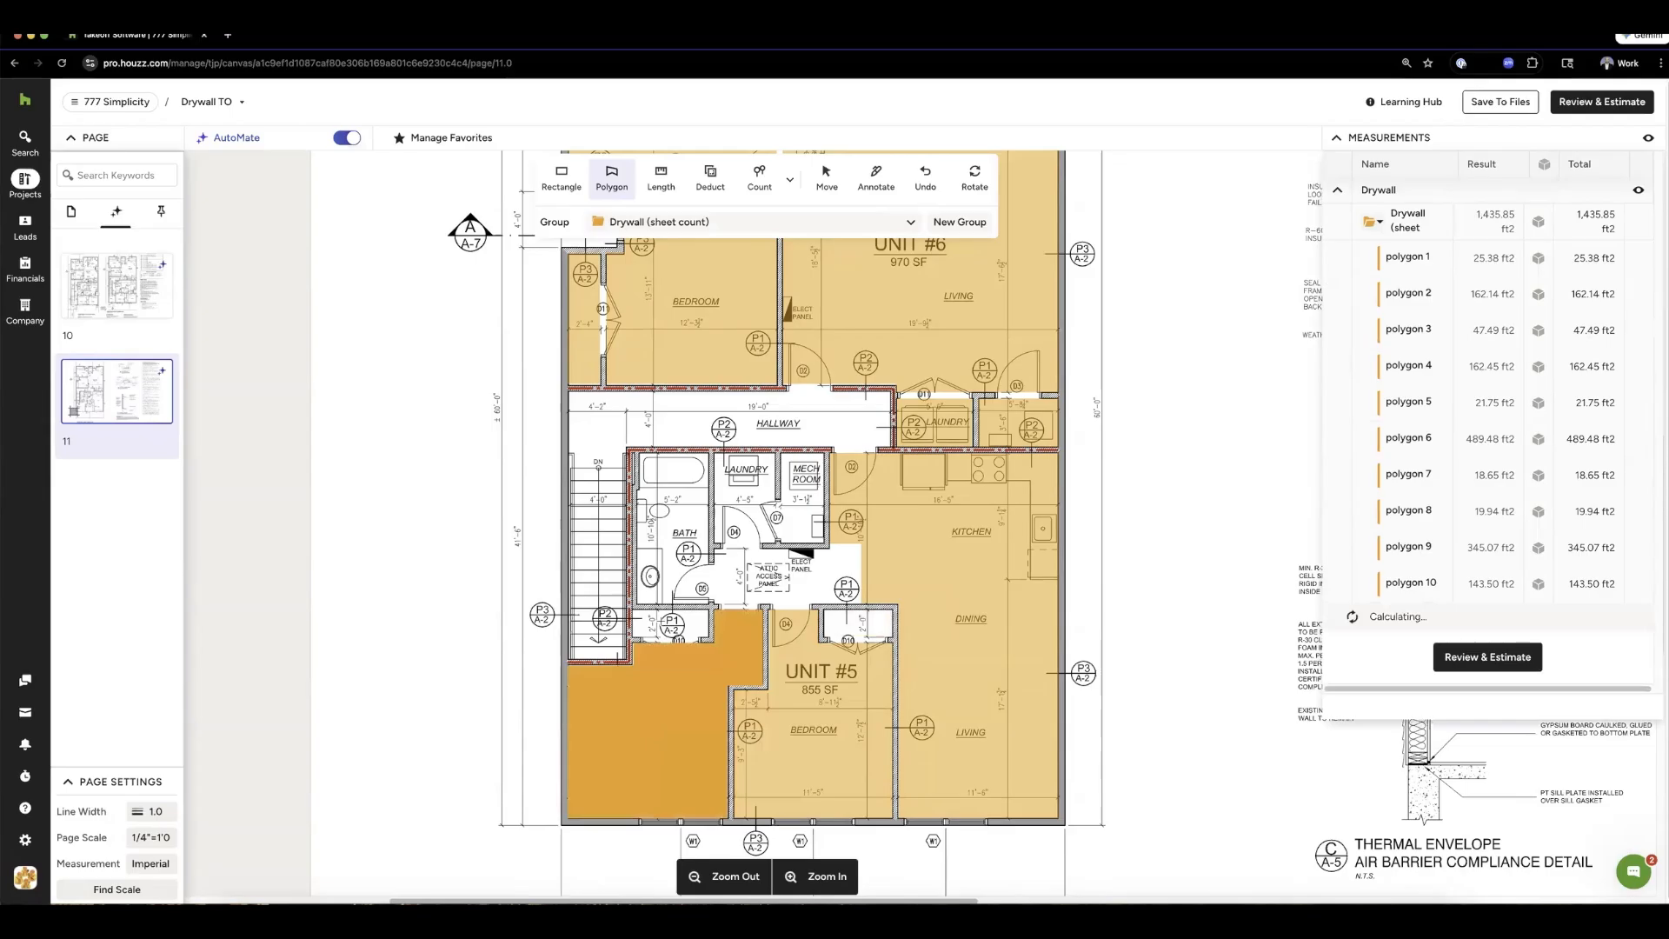
click(669, 626)
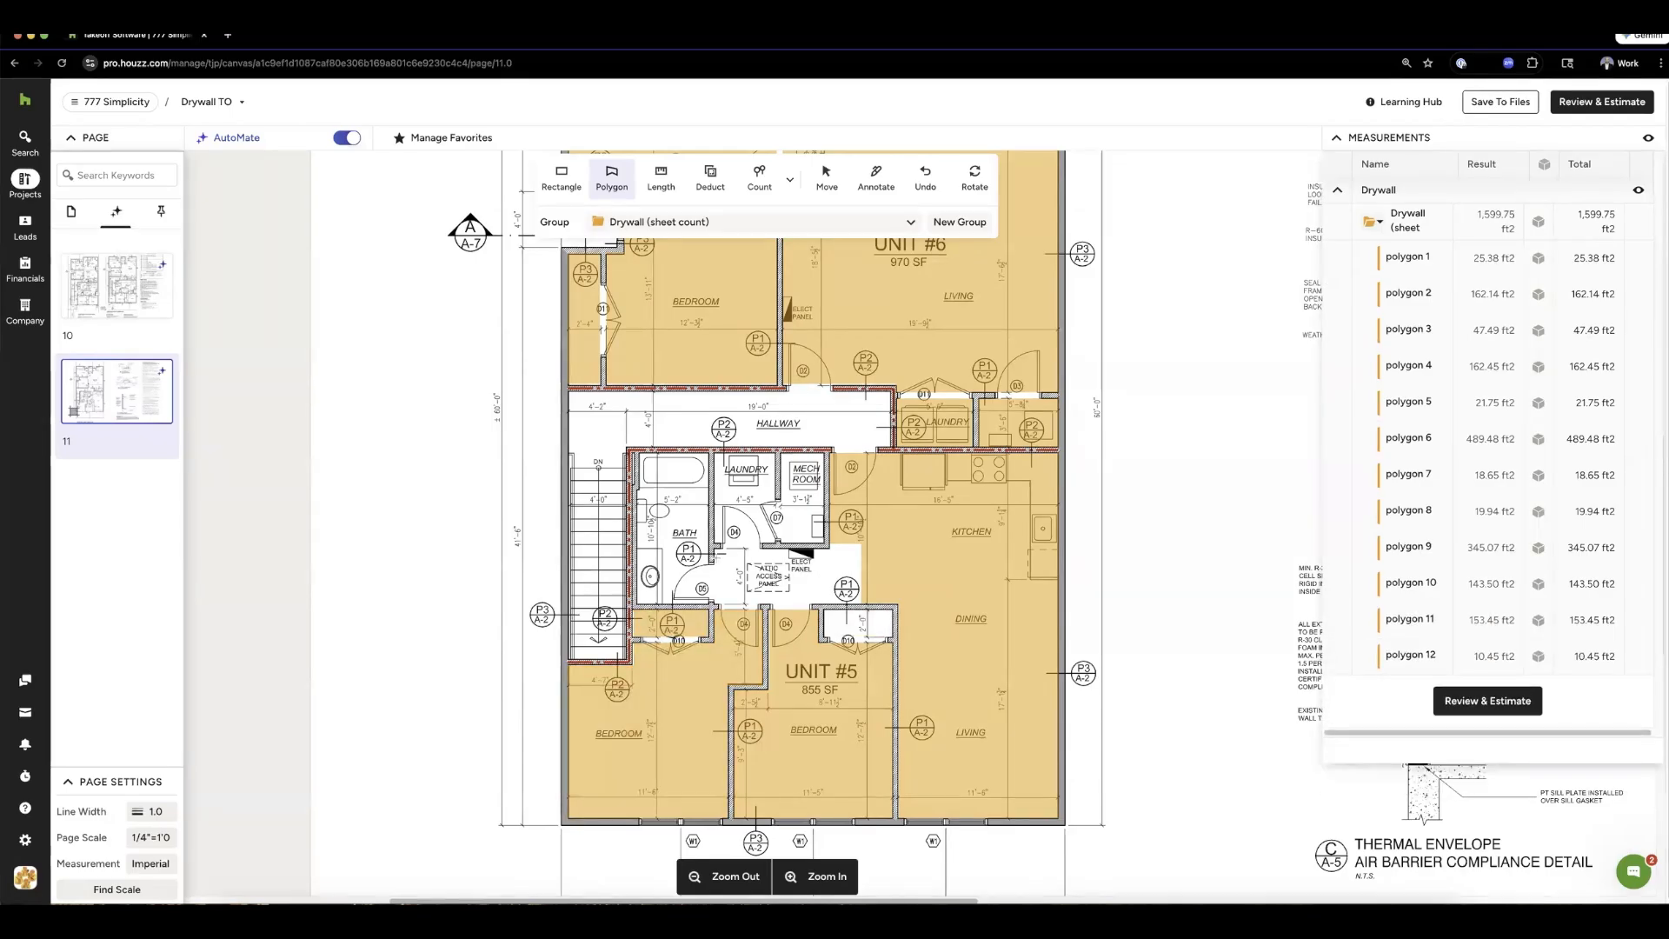
click(678, 521)
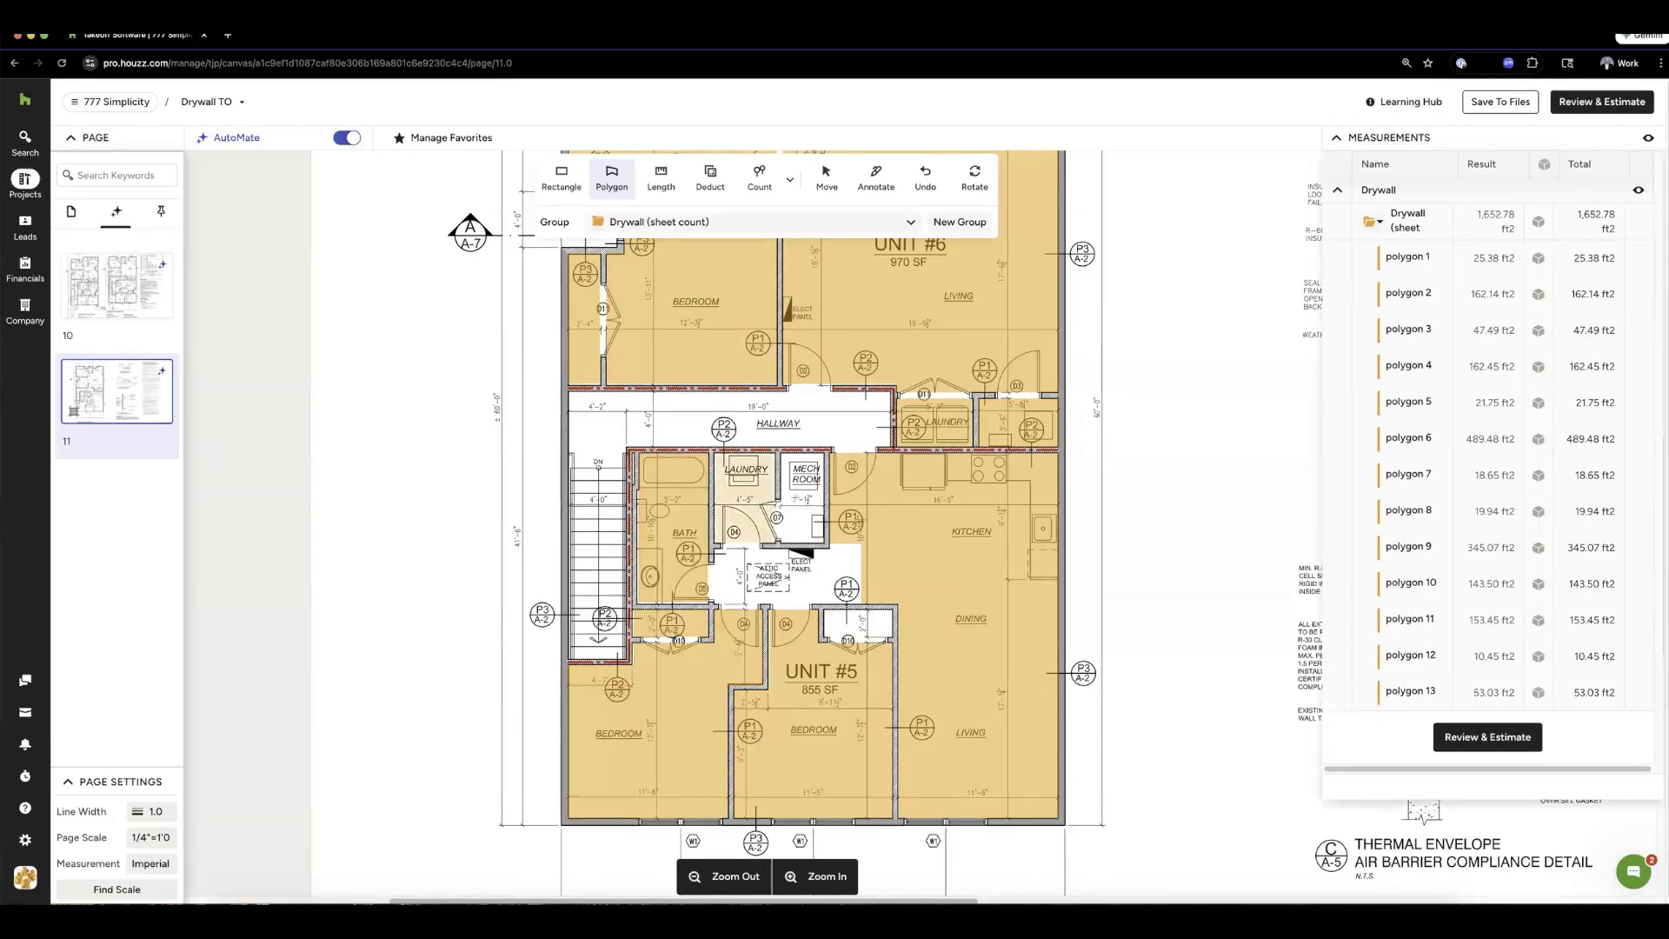
click(746, 499)
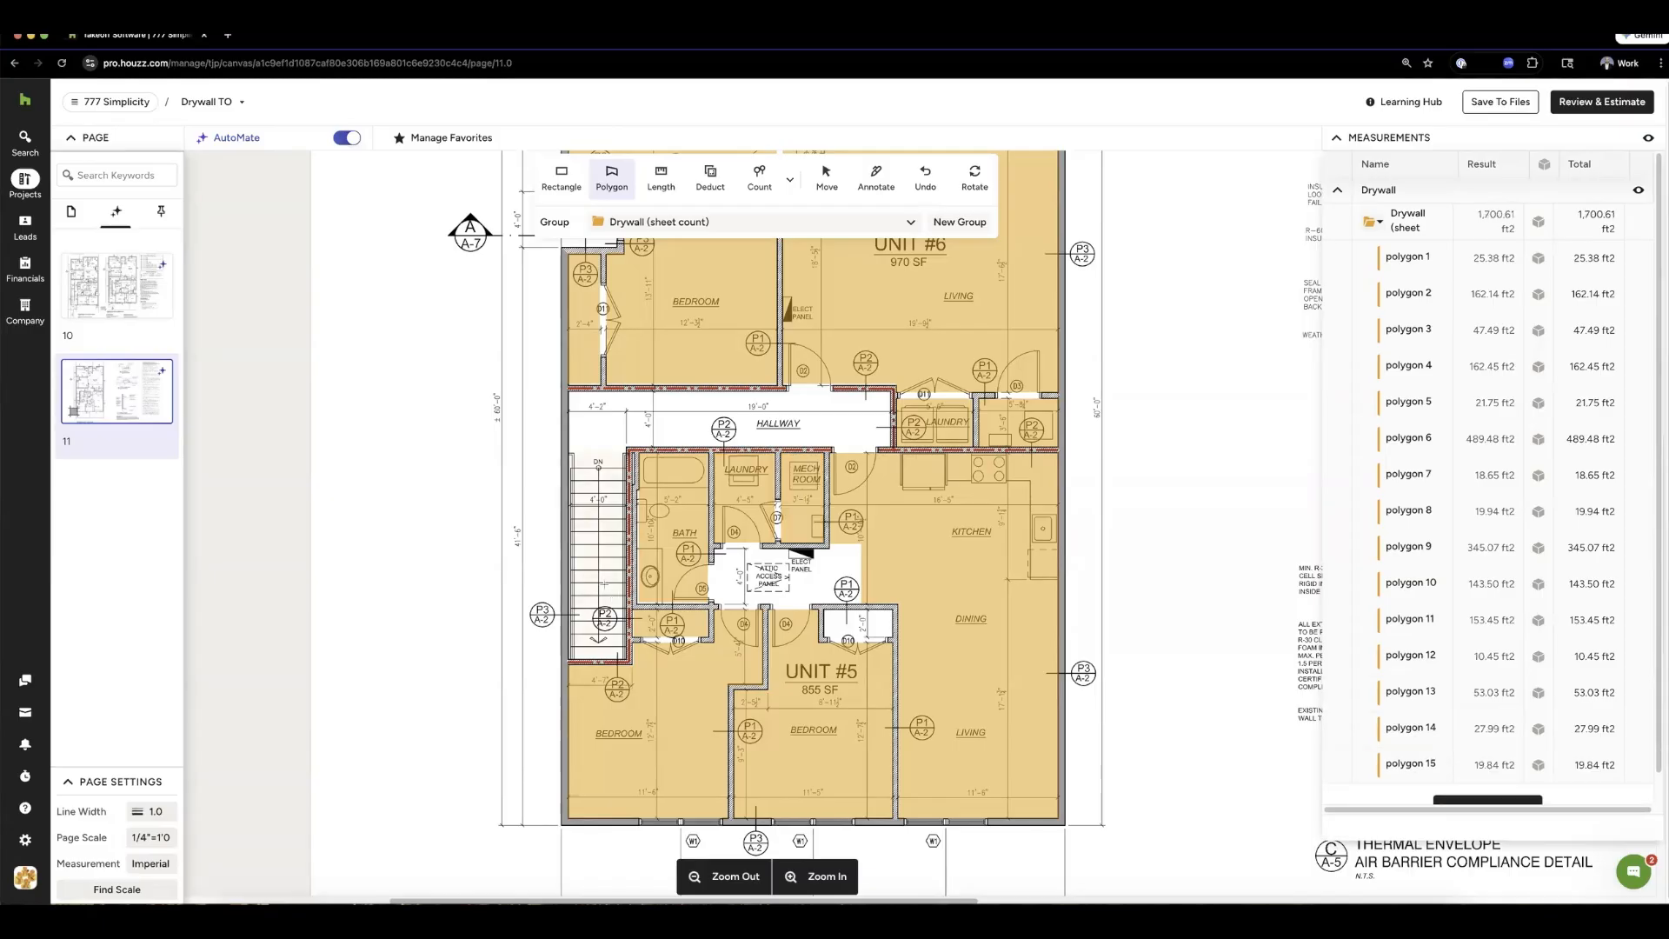
click(604, 584)
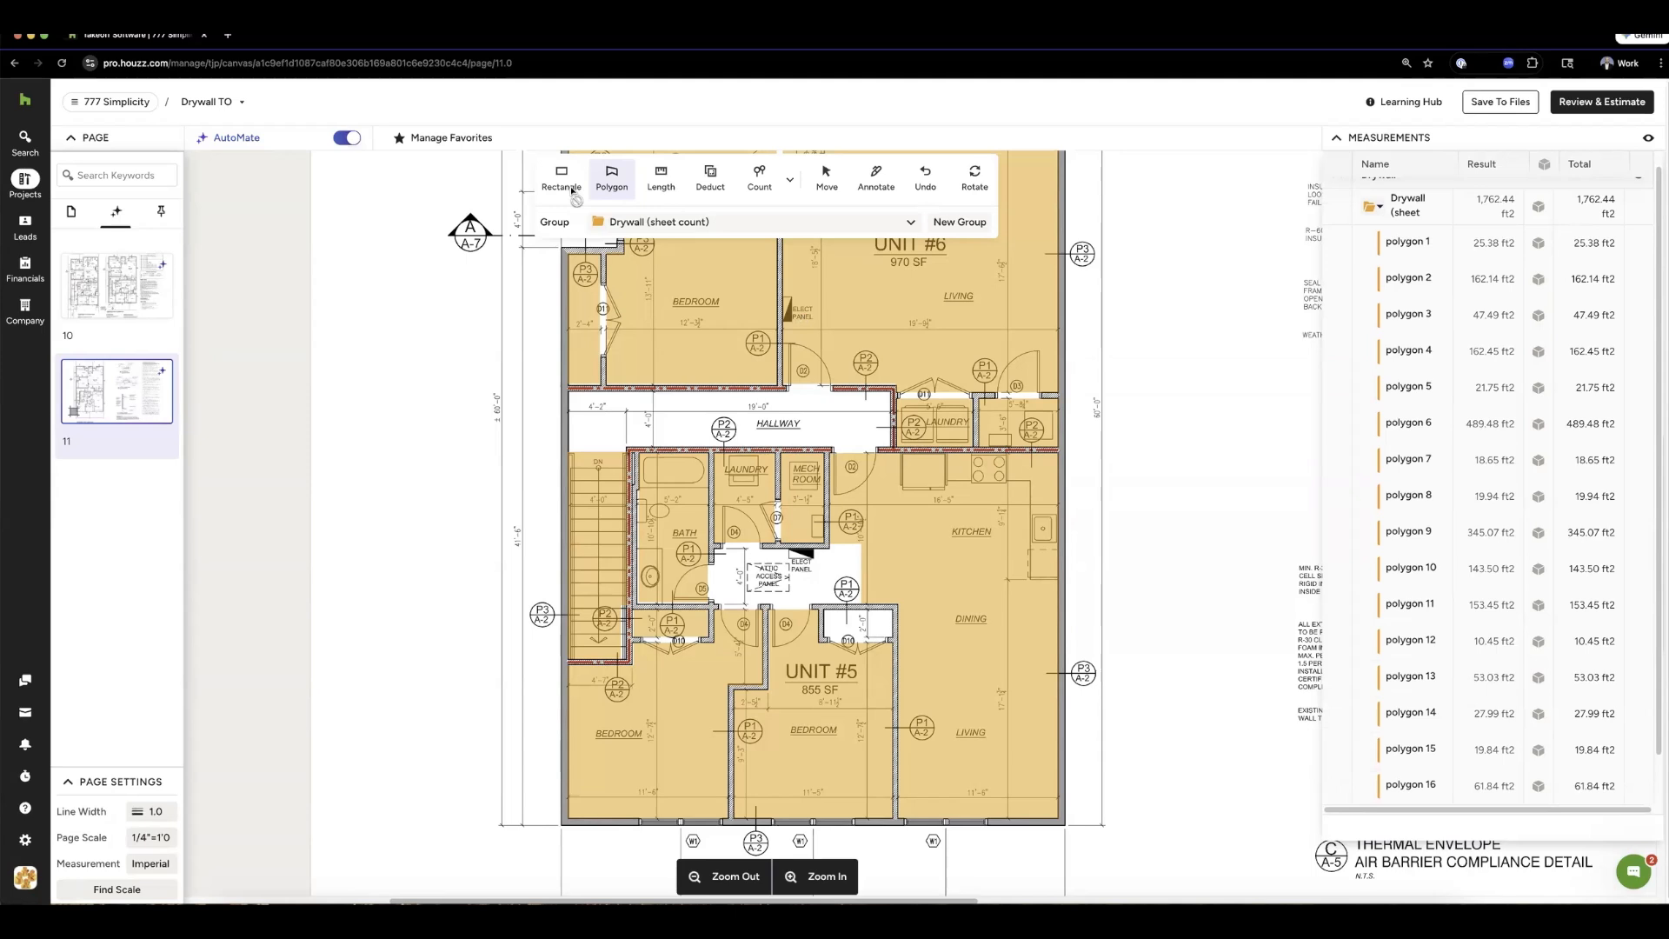
- Turn off AutoMate and draw a rectangle of about 93 ft2 over the hallway between the two units
click(348, 141)
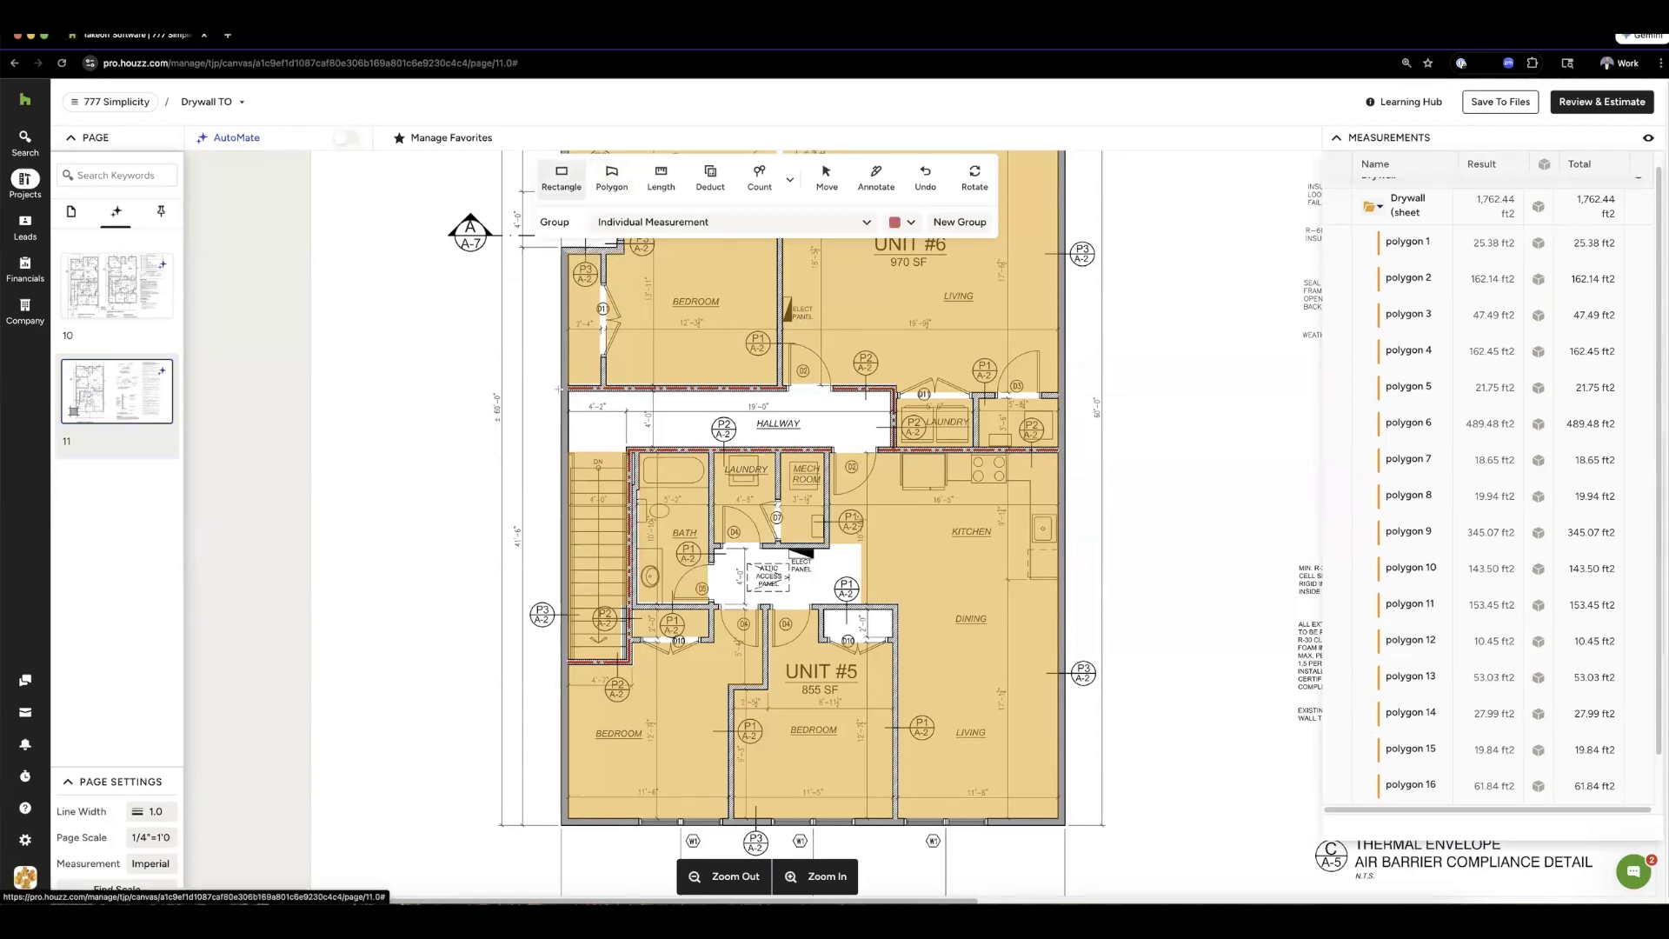
drag(566, 389, 895, 450)
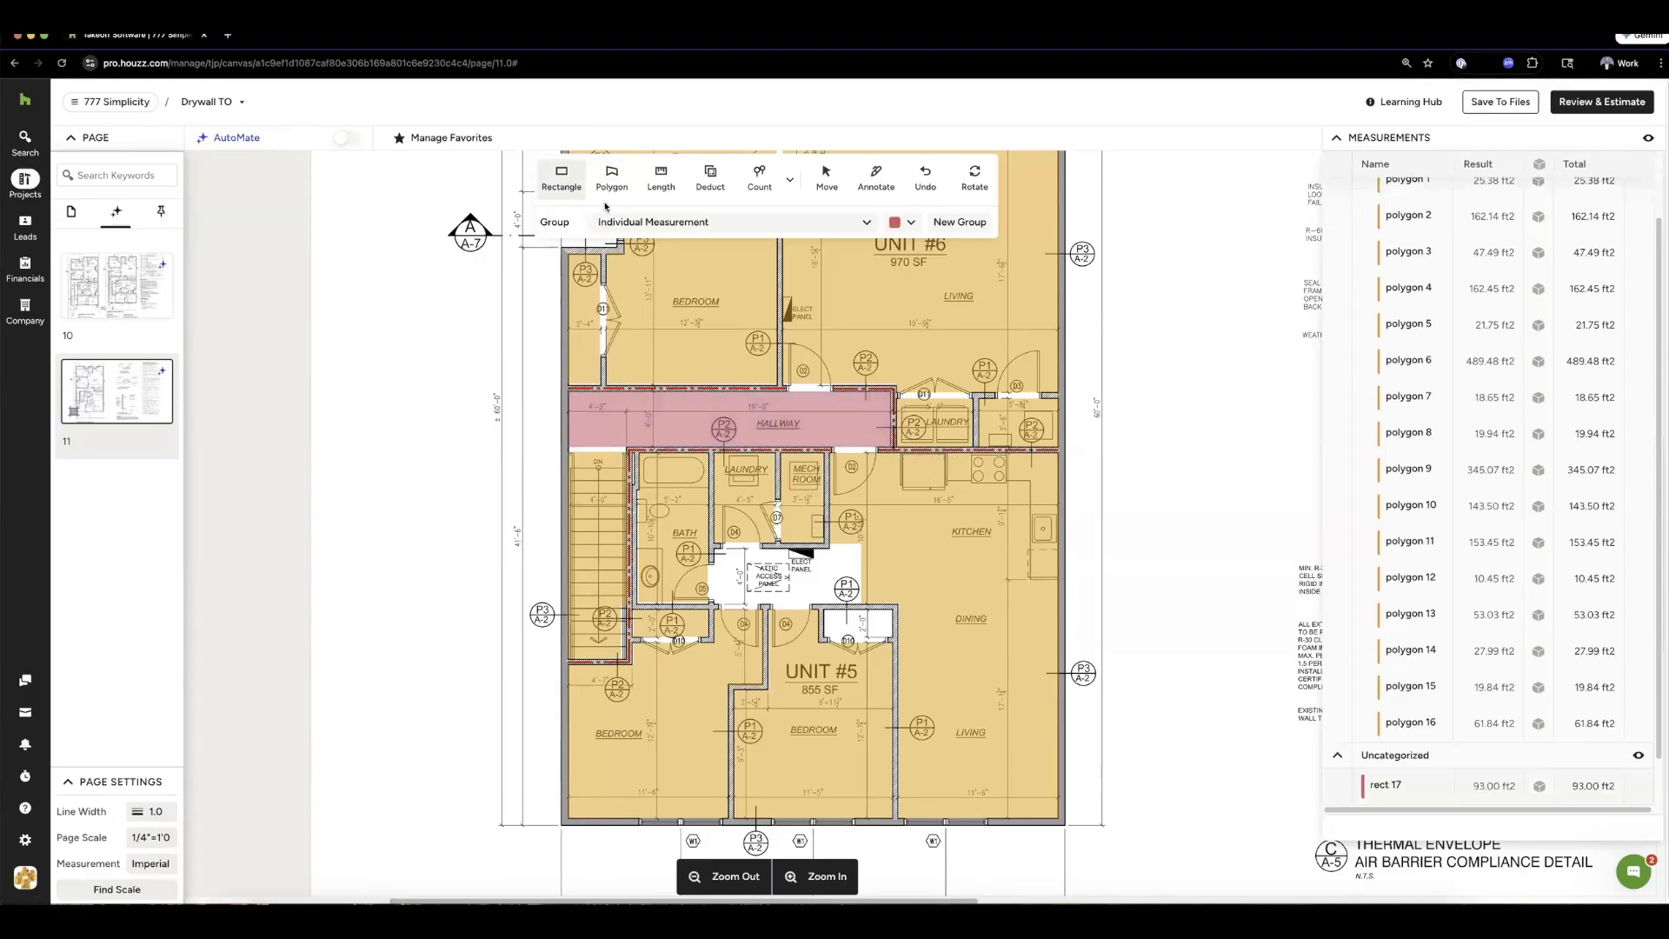
click(608, 182)
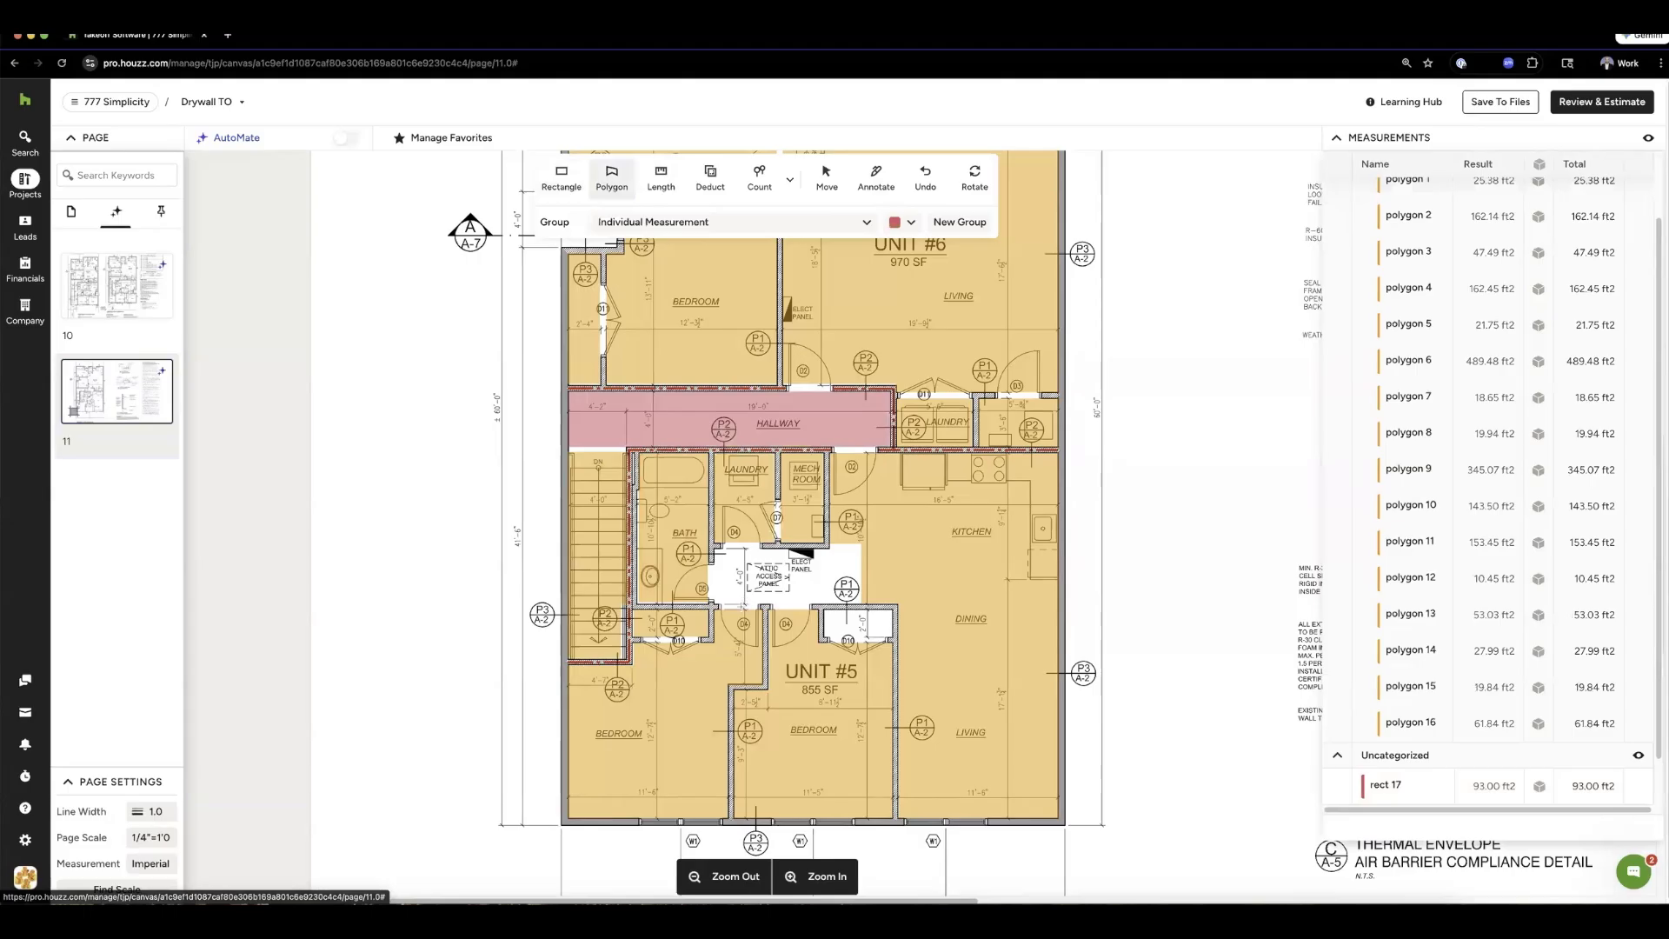
click(558, 192)
scroll(1498, 697, down, 1)
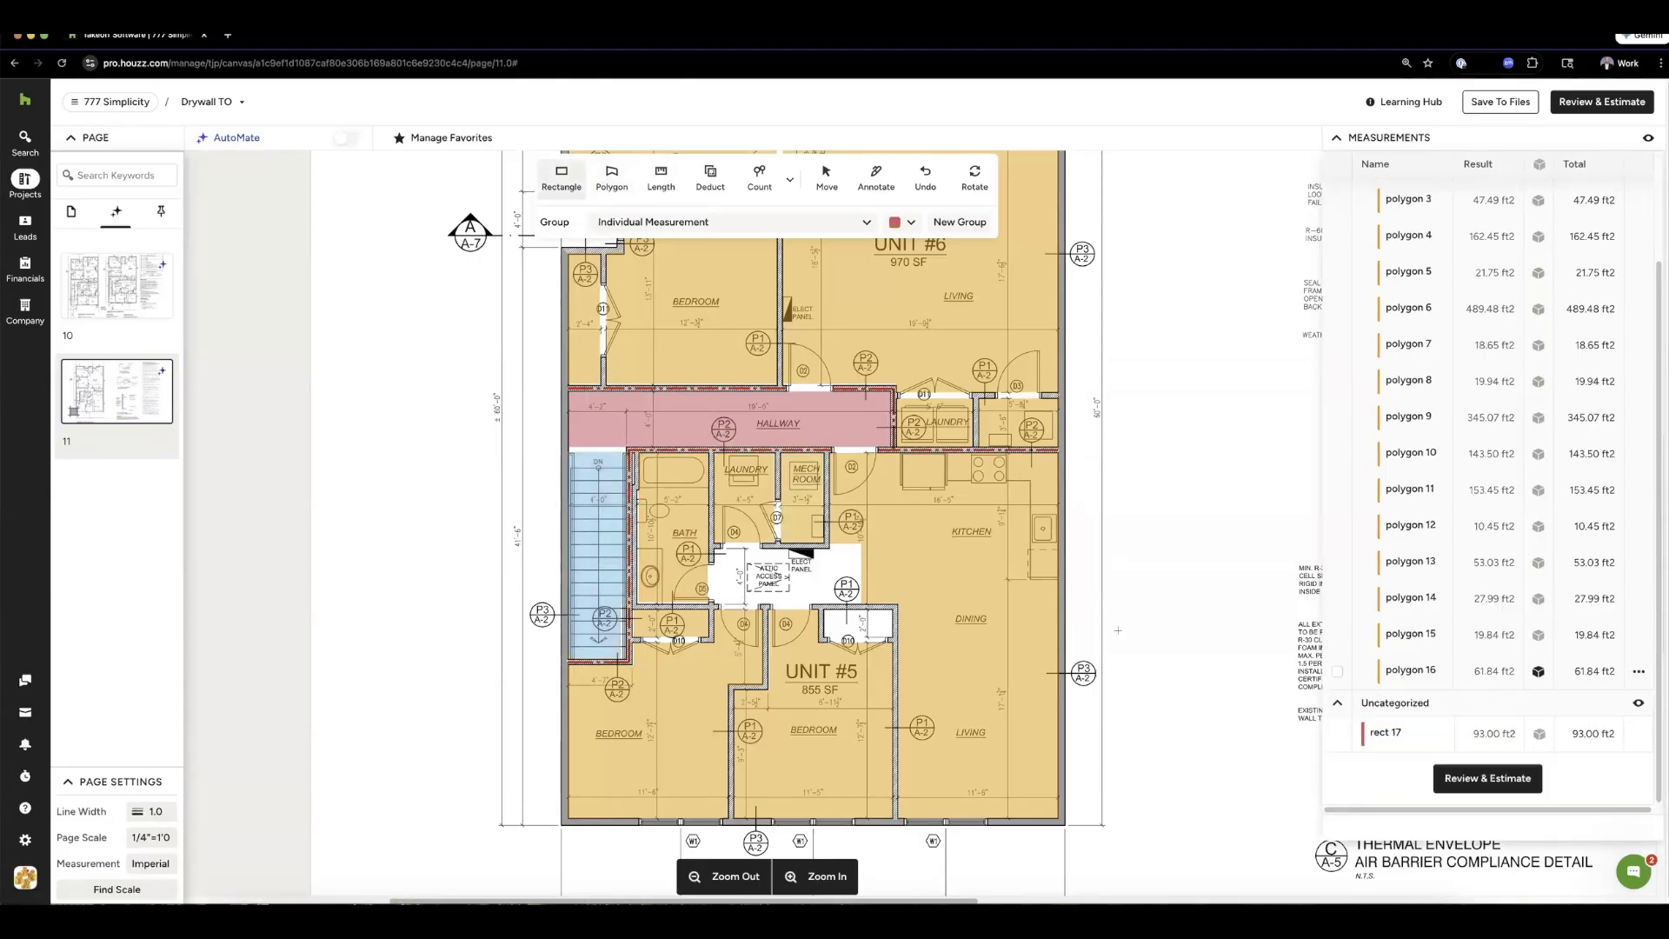
- Move the hallway rectangle into the Drywall (sheet count) group under the Drywall category
click(1638, 734)
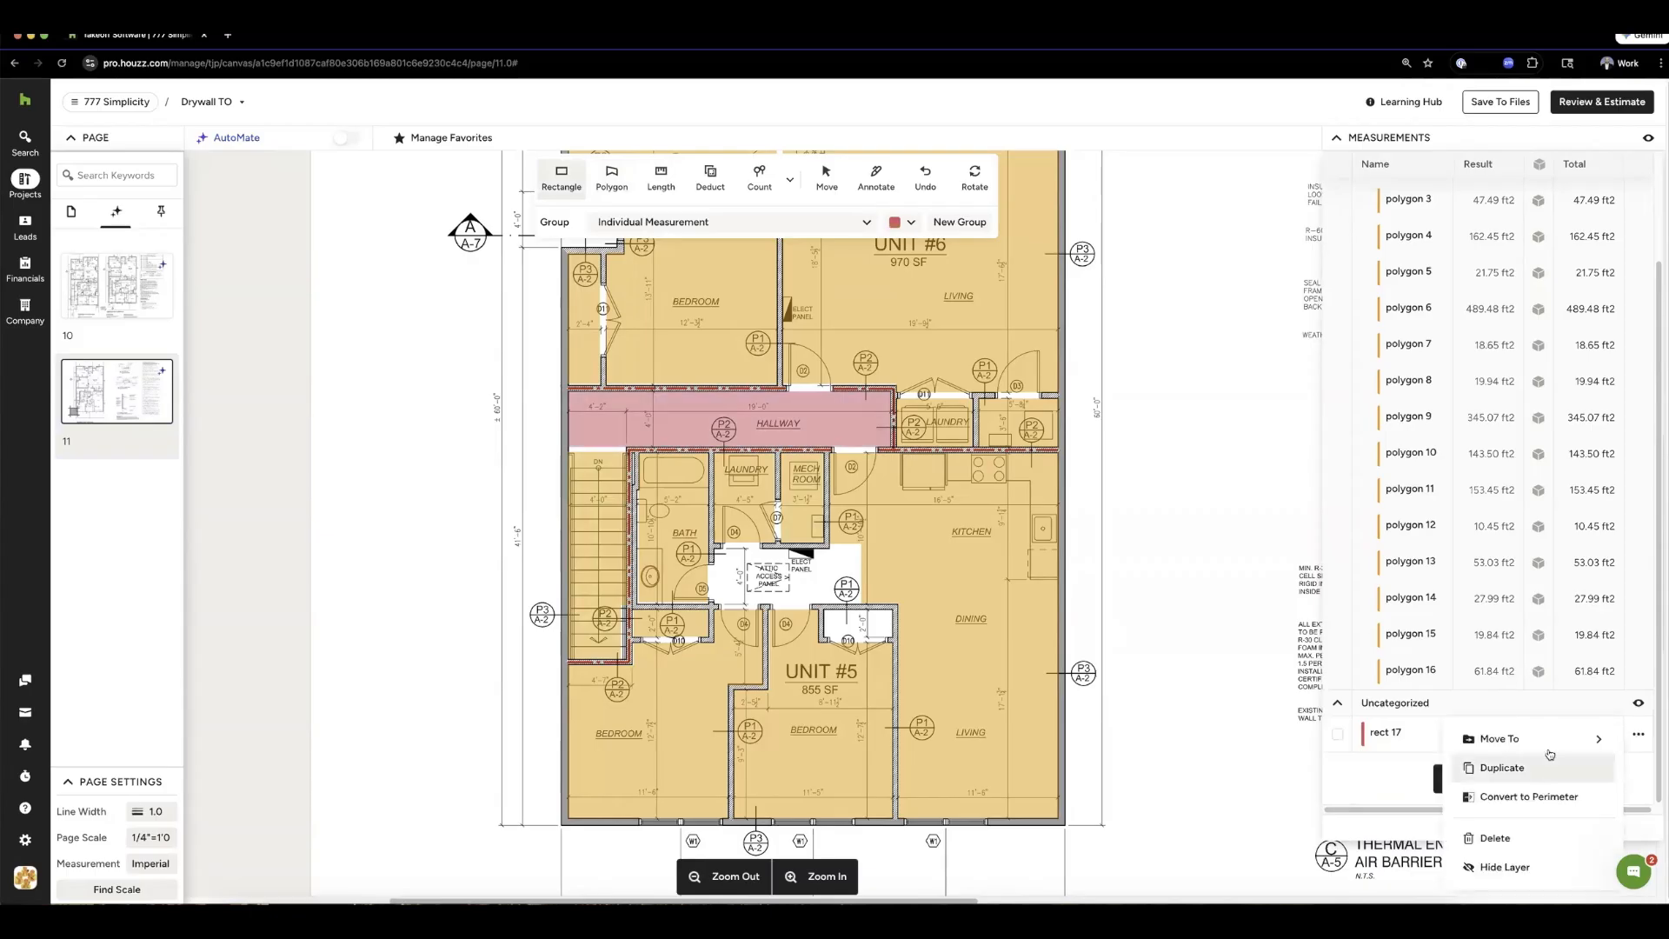
click(1530, 740)
click(1443, 725)
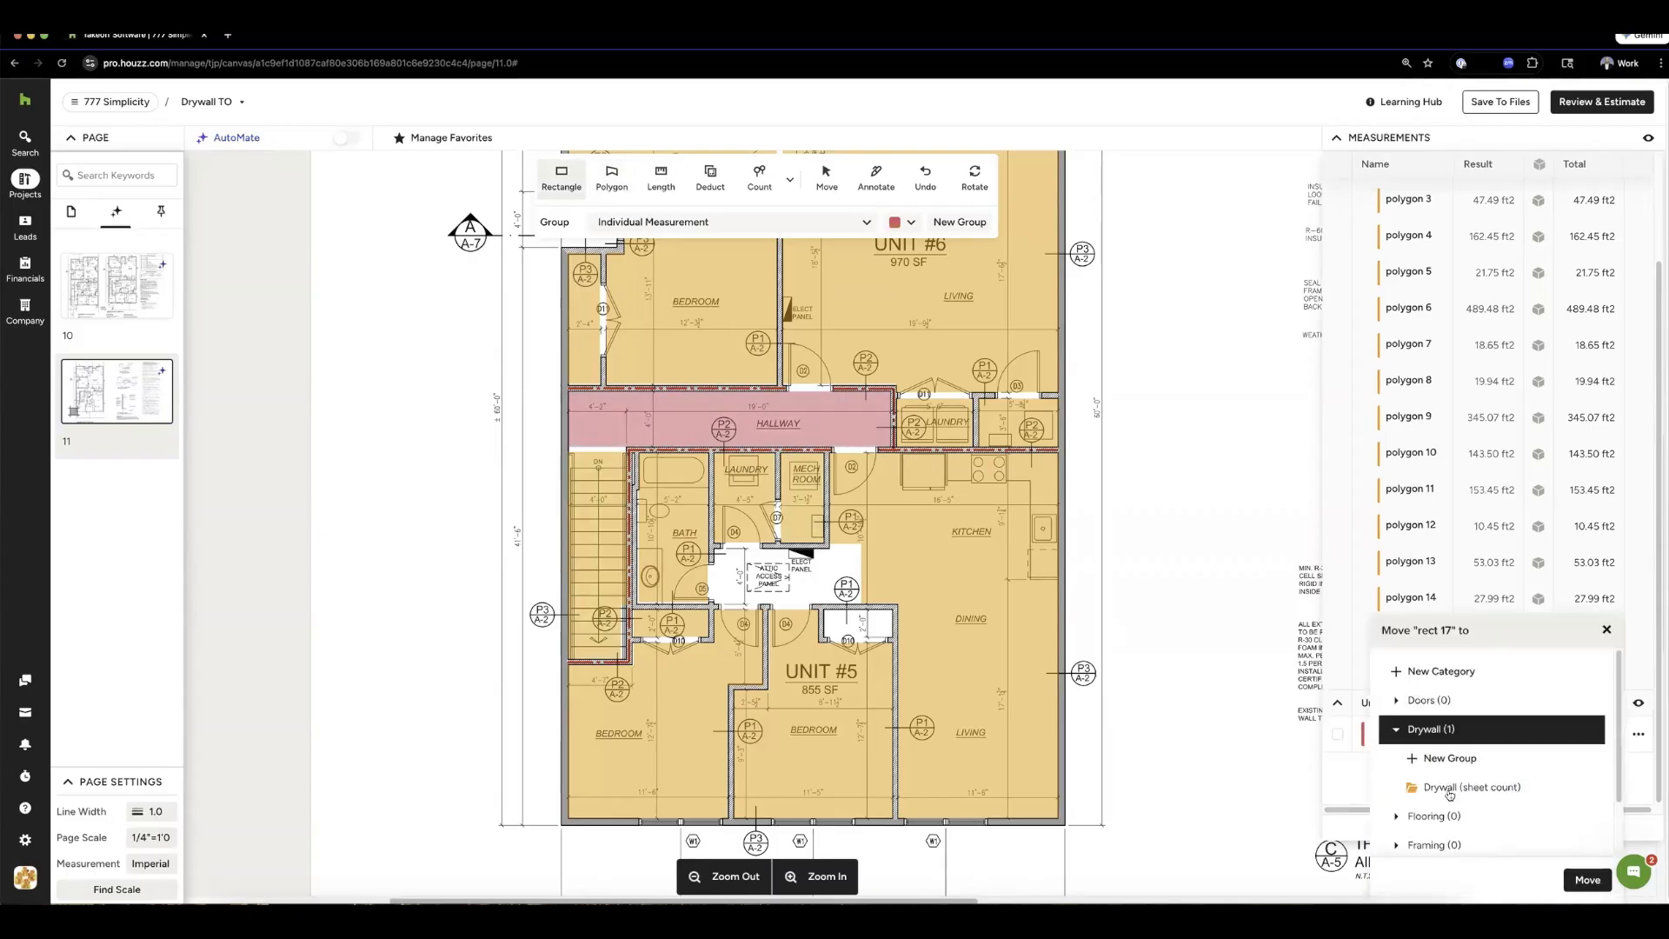
click(1449, 787)
click(1587, 879)
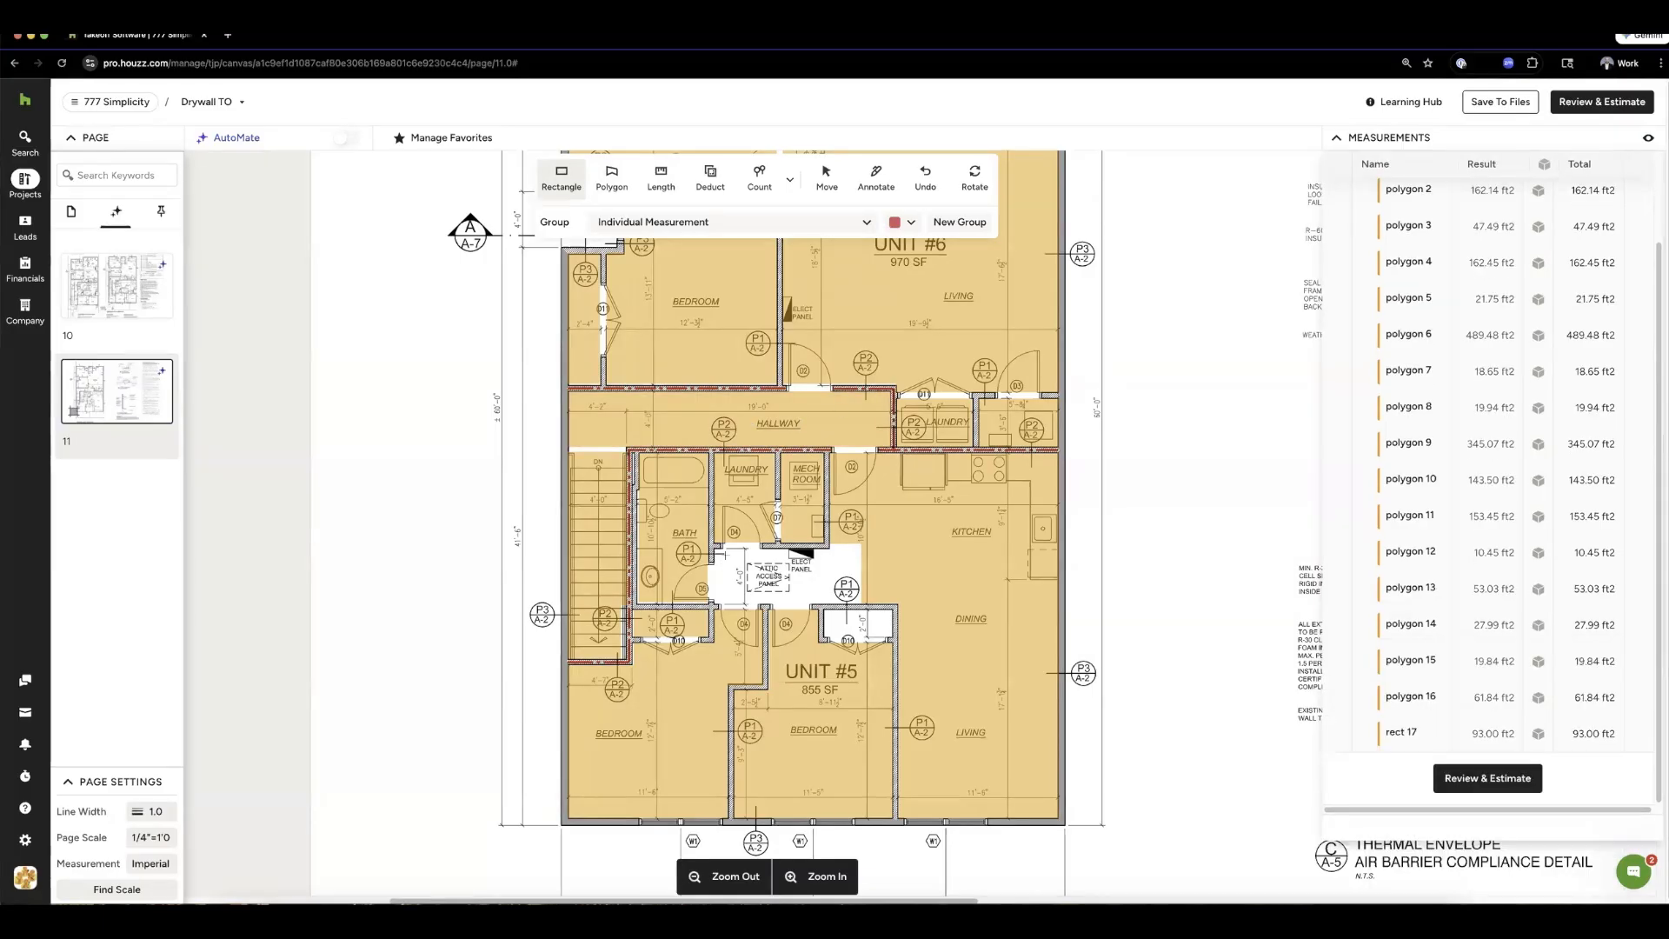
- Cover Unit #5's inner hall and remaining closet with rectangles of about 46 and 11 ft2, and move both into the Drywall (sheet count) group
mouse_move(709, 545)
mouse_down()
mouse_move(918, 626)
mouse_move(858, 604)
mouse_move(860, 637)
mouse_move(893, 640)
mouse_up()
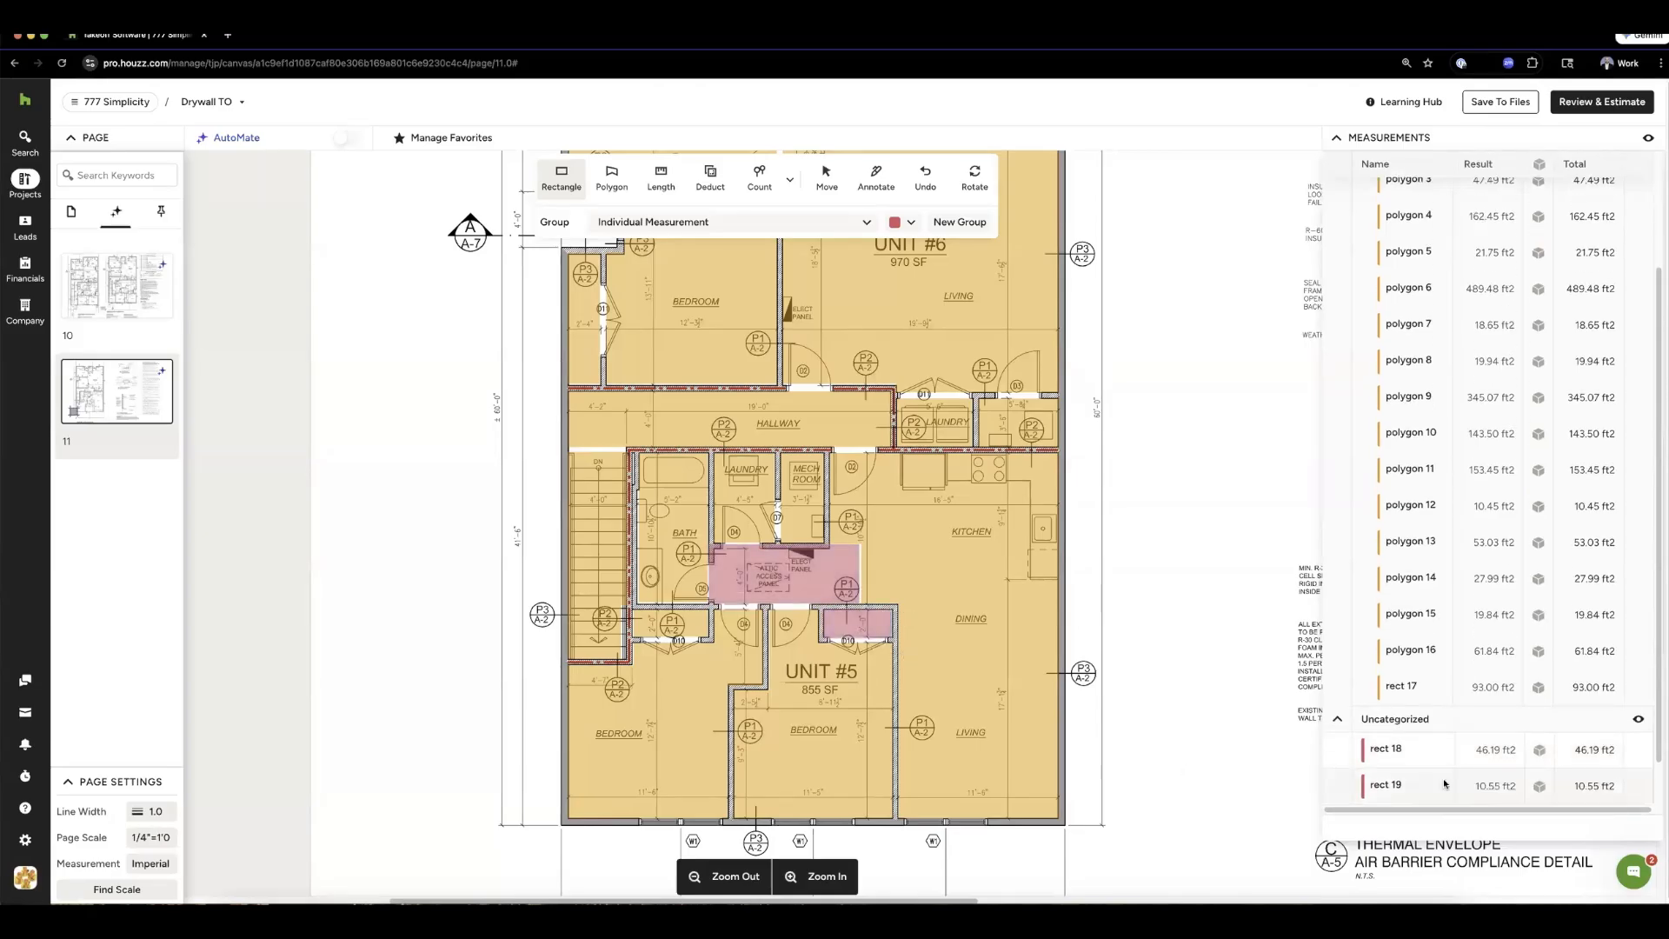
click(1338, 697)
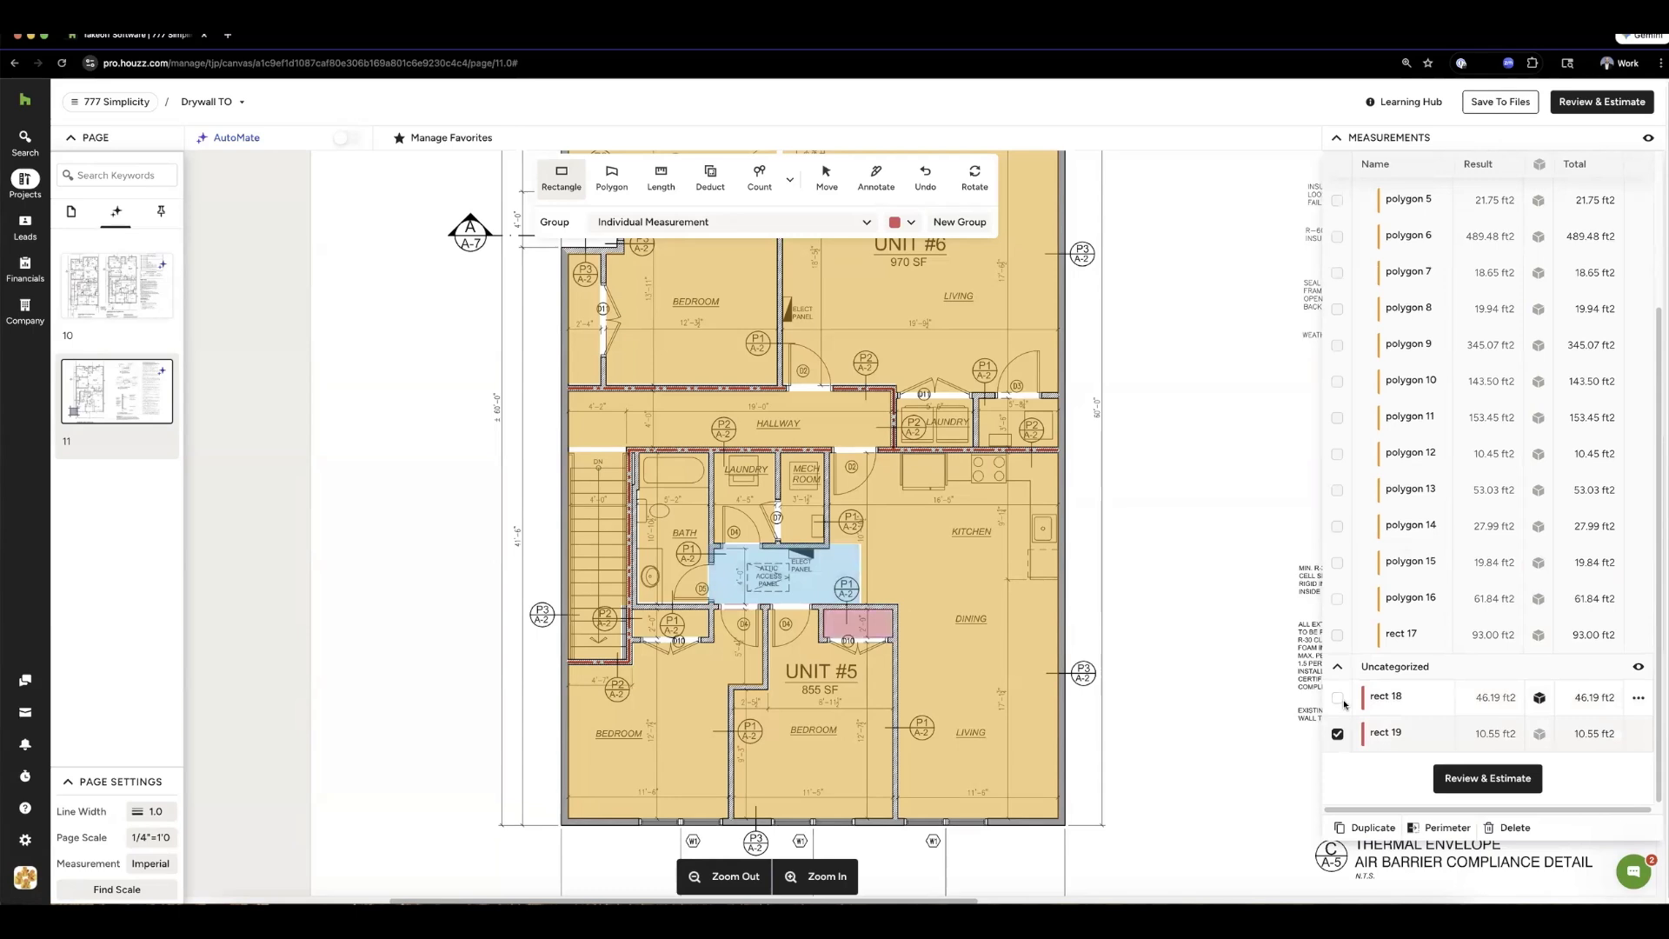
click(1637, 698)
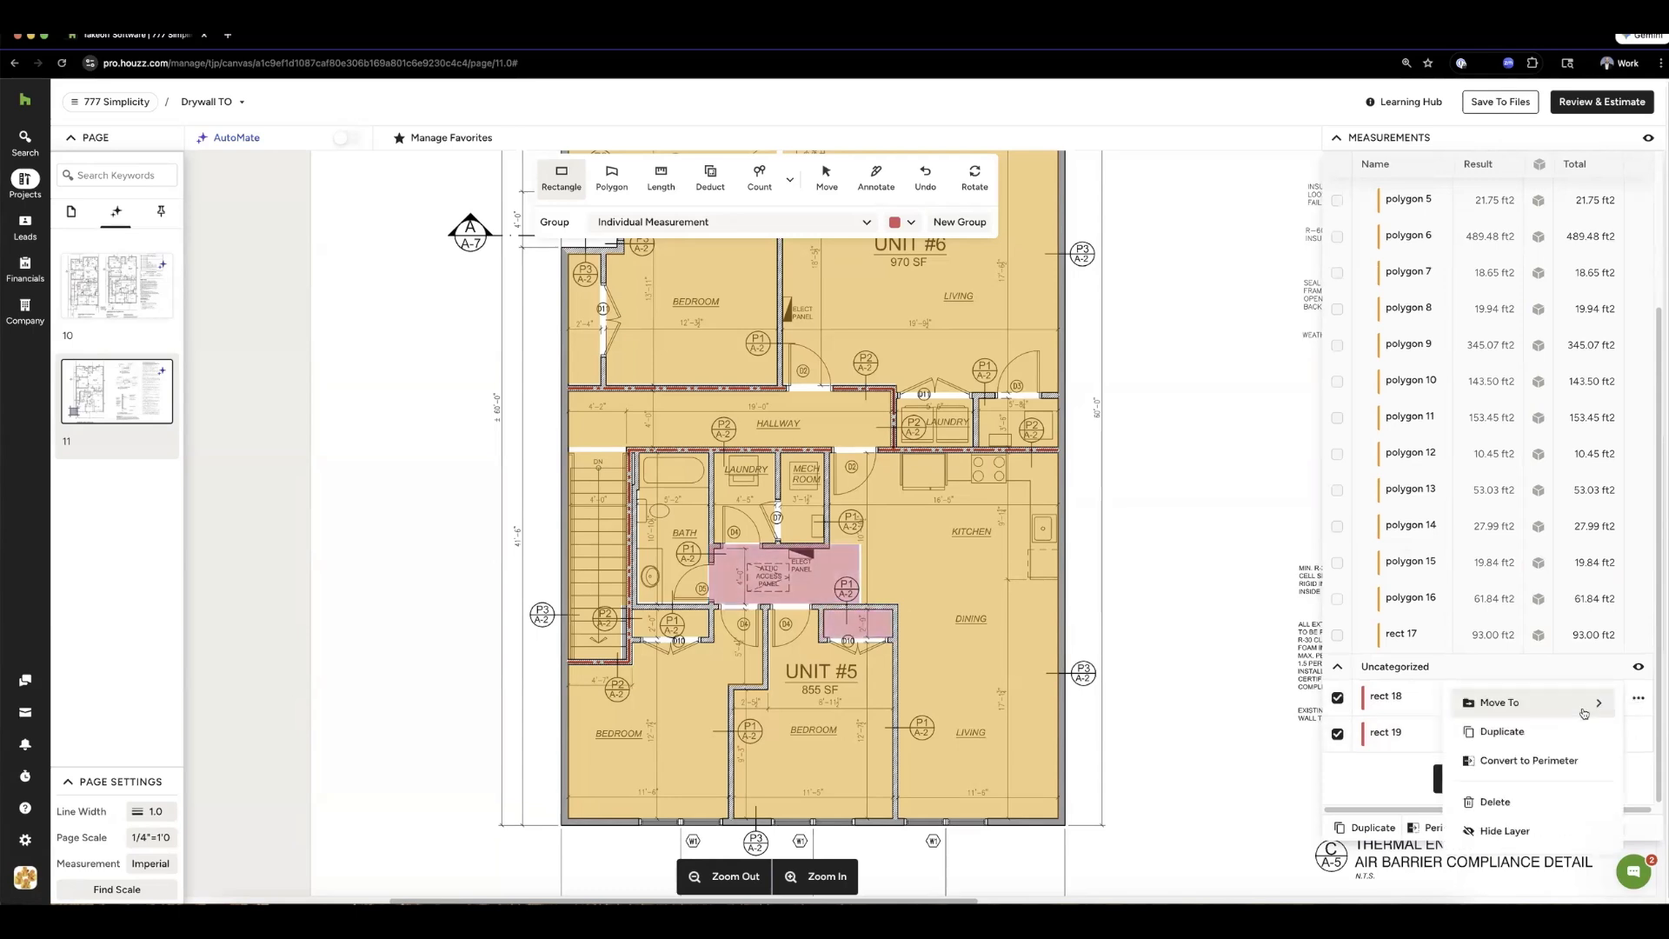
click(1583, 707)
click(1433, 733)
click(1440, 788)
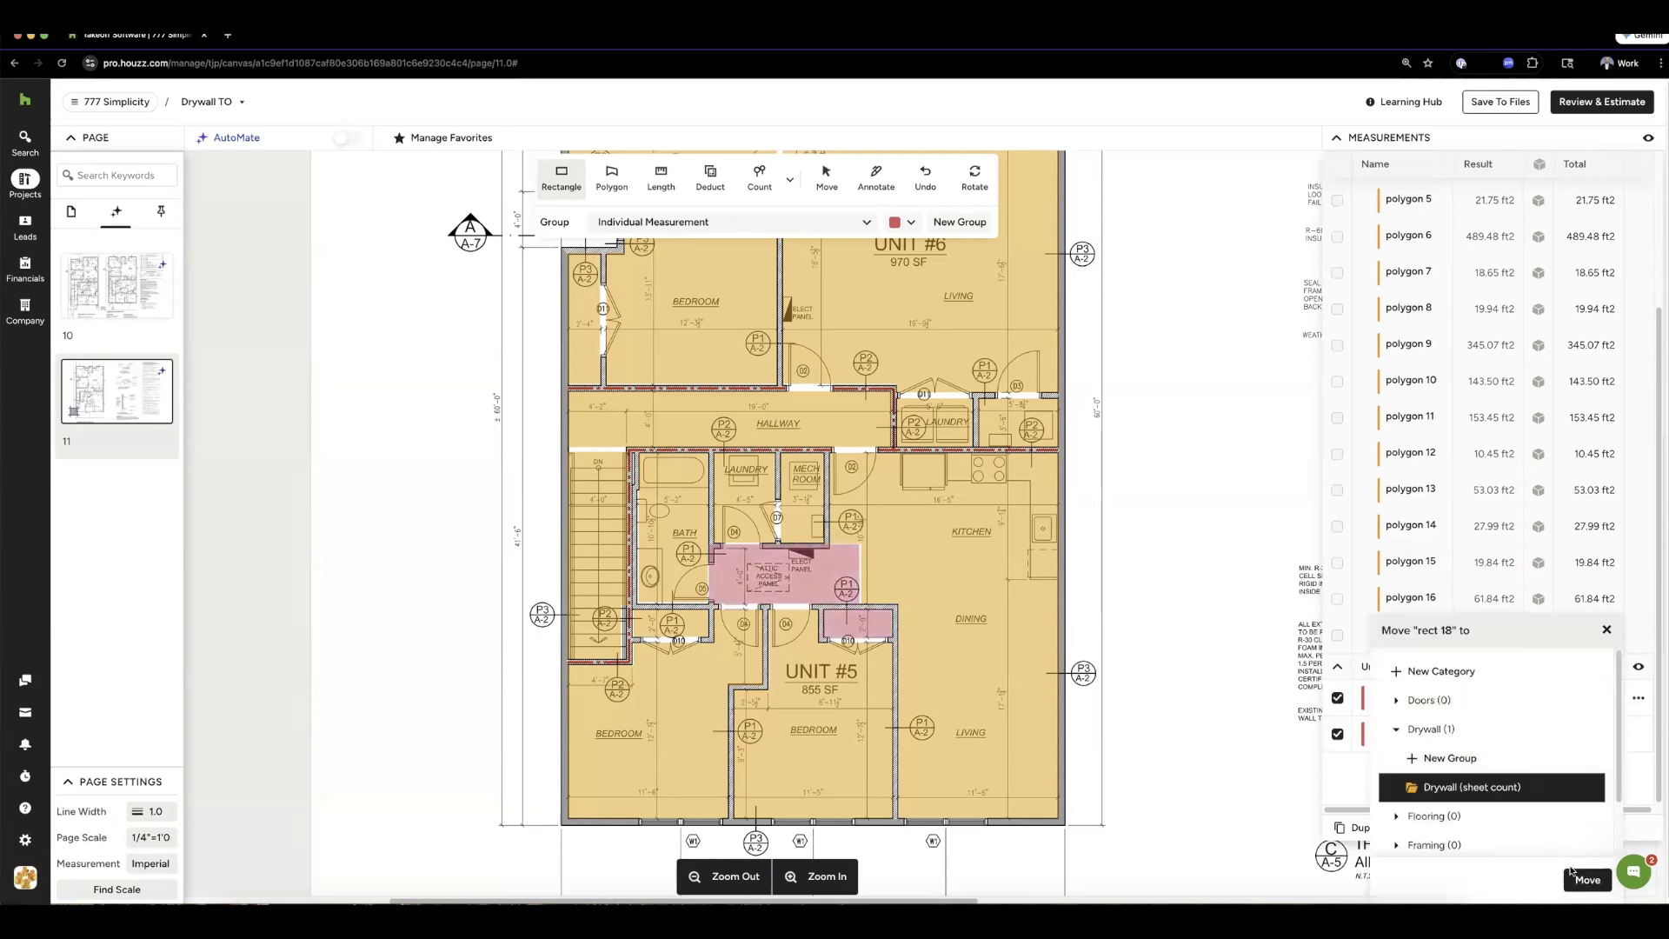
click(1587, 879)
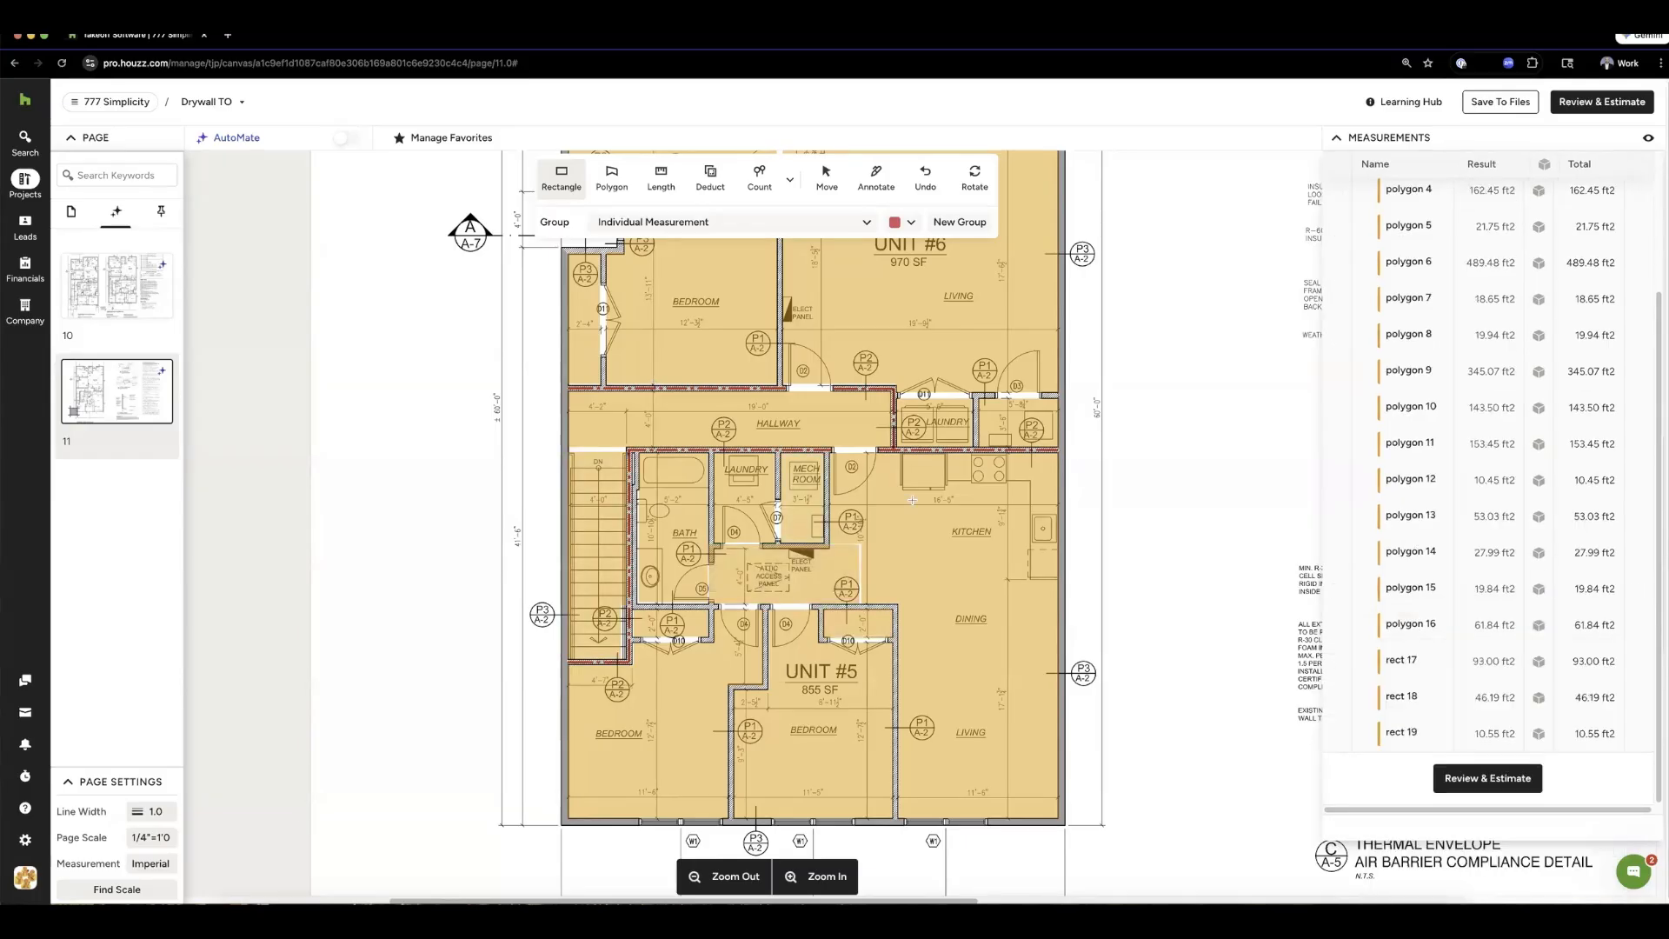
- Hide all measurements on the plan and collapse the Drywall (sheet count) group in the measurement list
scroll(947, 497, up, 2)
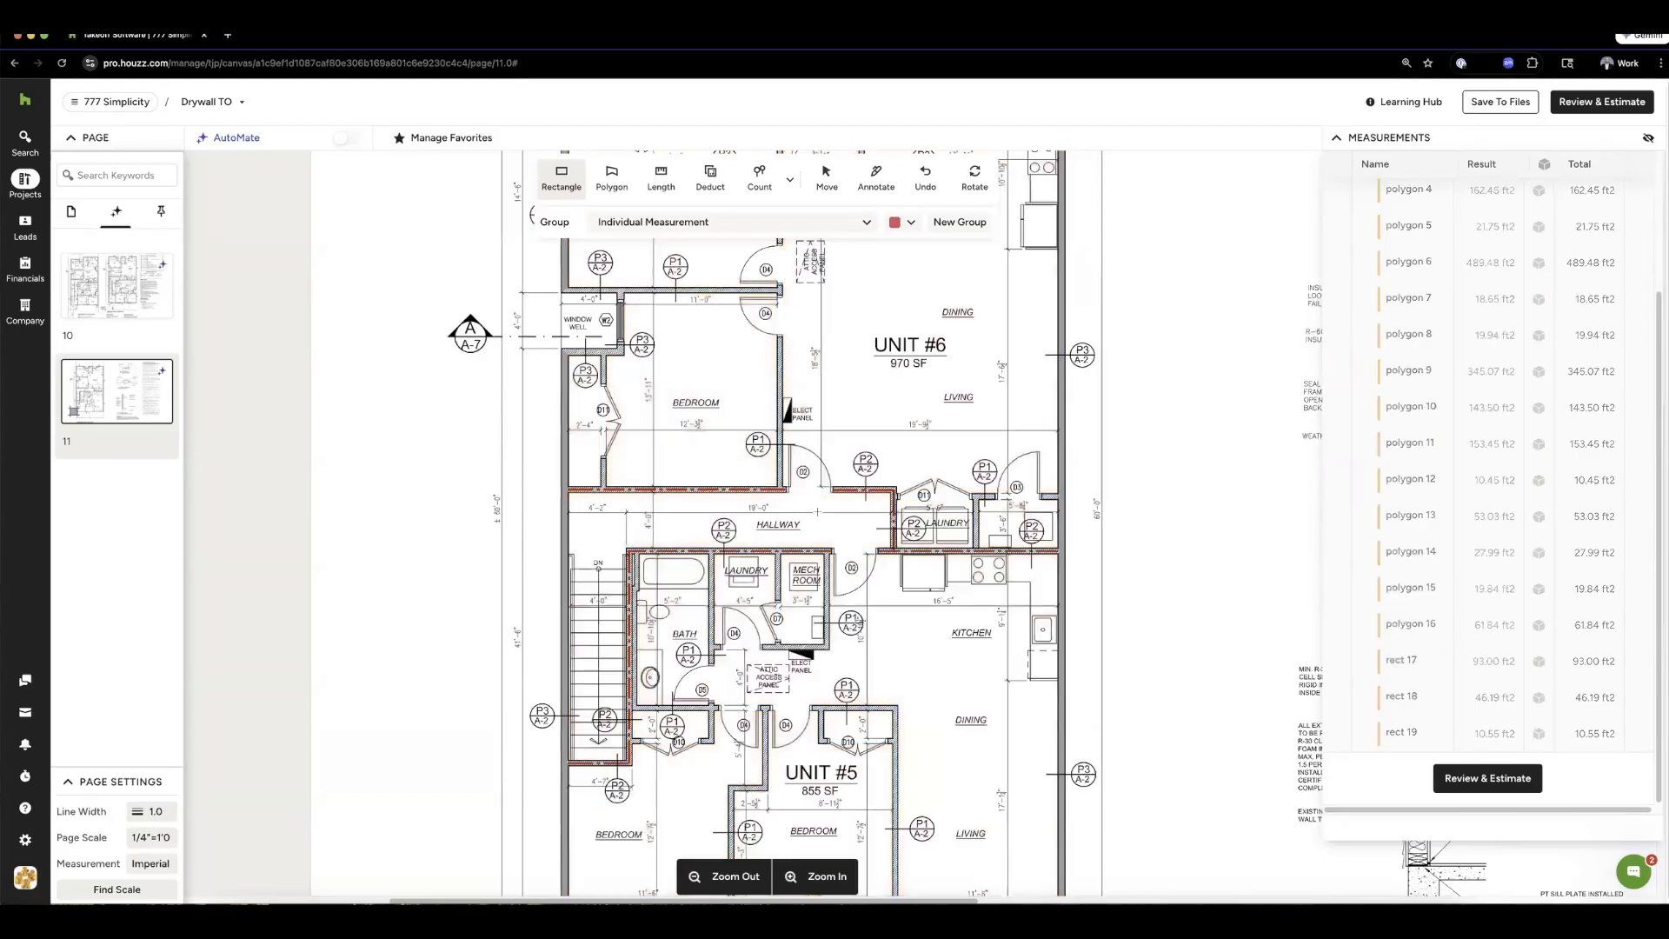
scroll(1251, 339, up, 4)
scroll(1460, 622, up, 3)
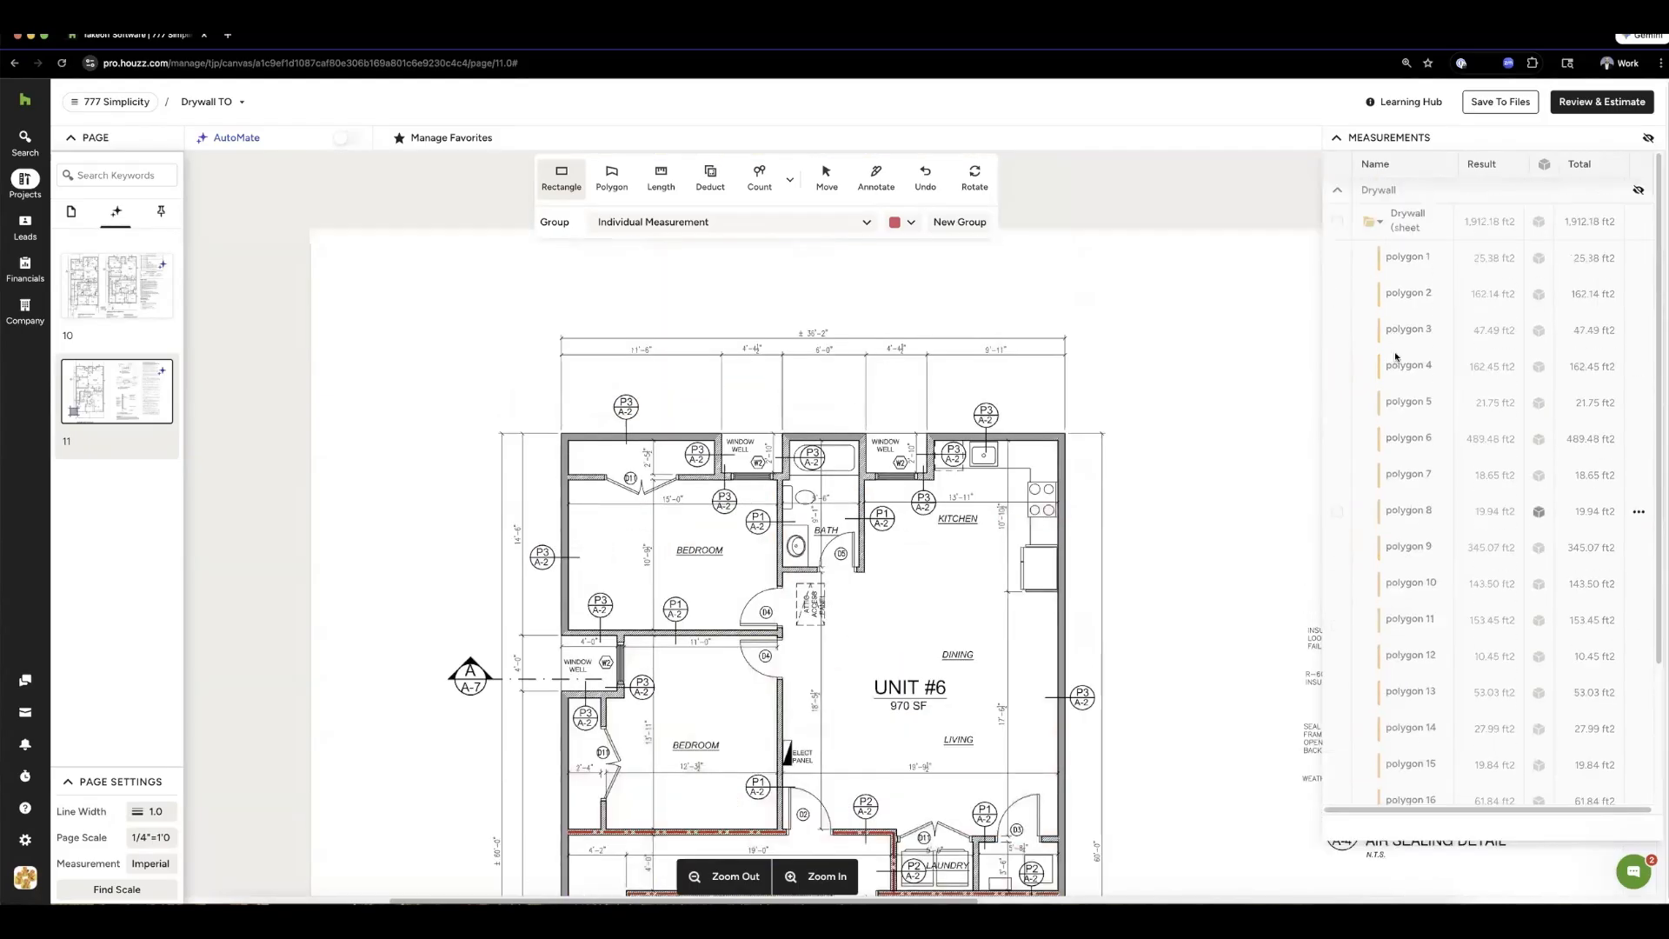
click(1373, 222)
scroll(375, 167, down, 3)
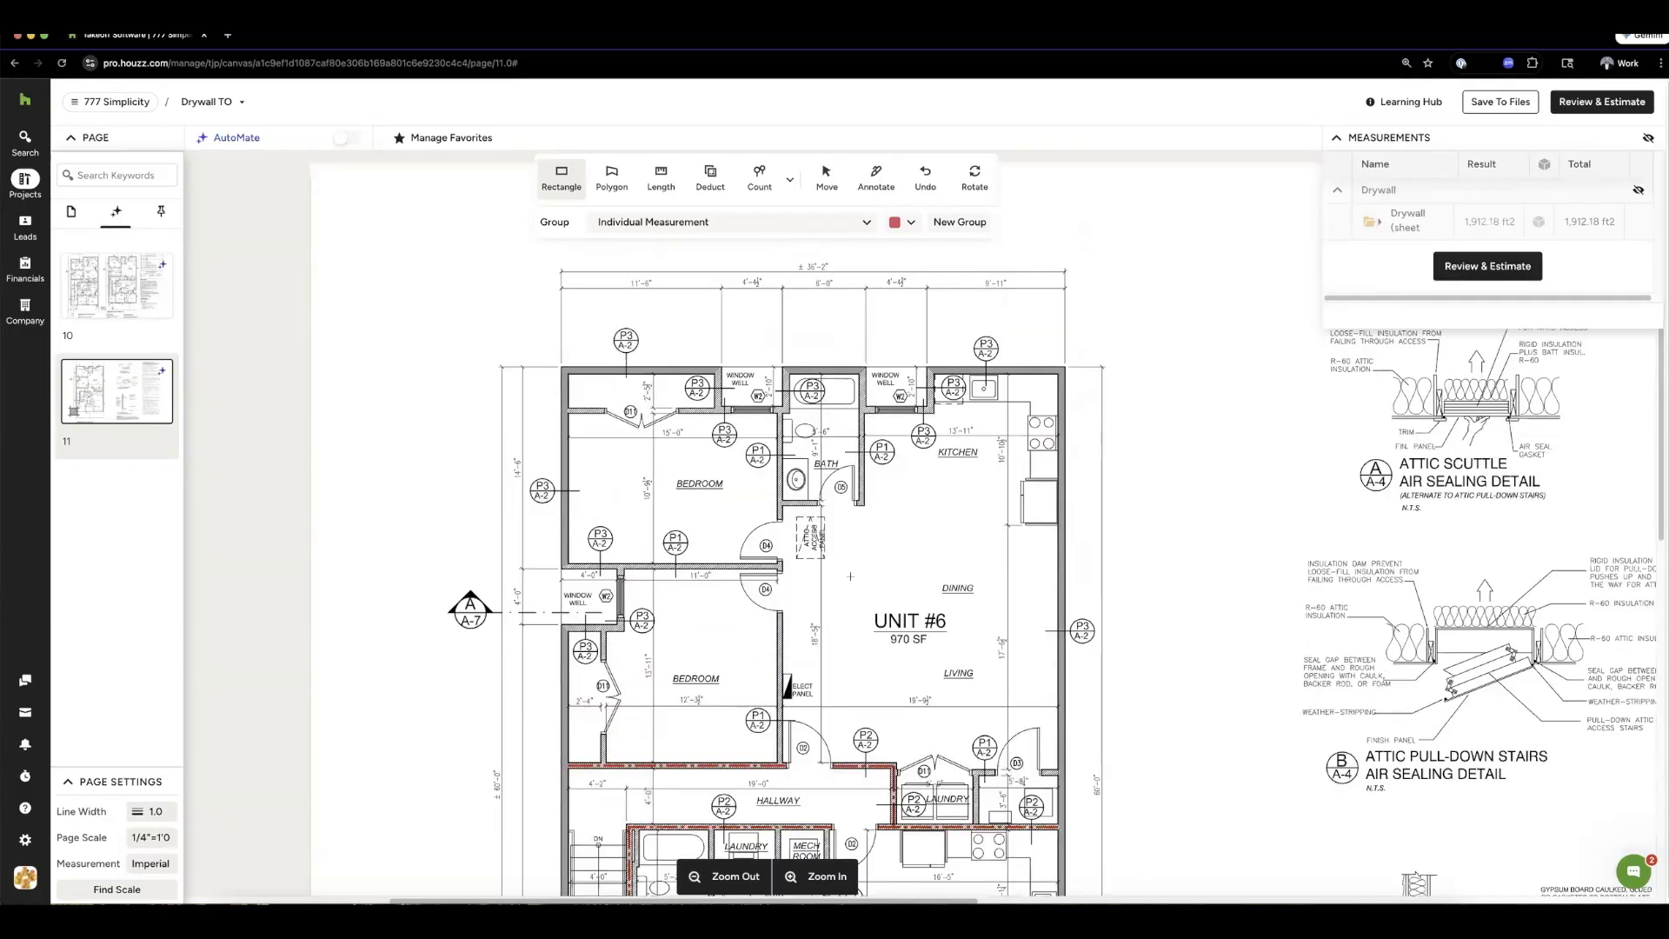
- Turn on AutoMate and set up length measurements using the Drywall (sheet count) assembly from the Drywall category
click(347, 137)
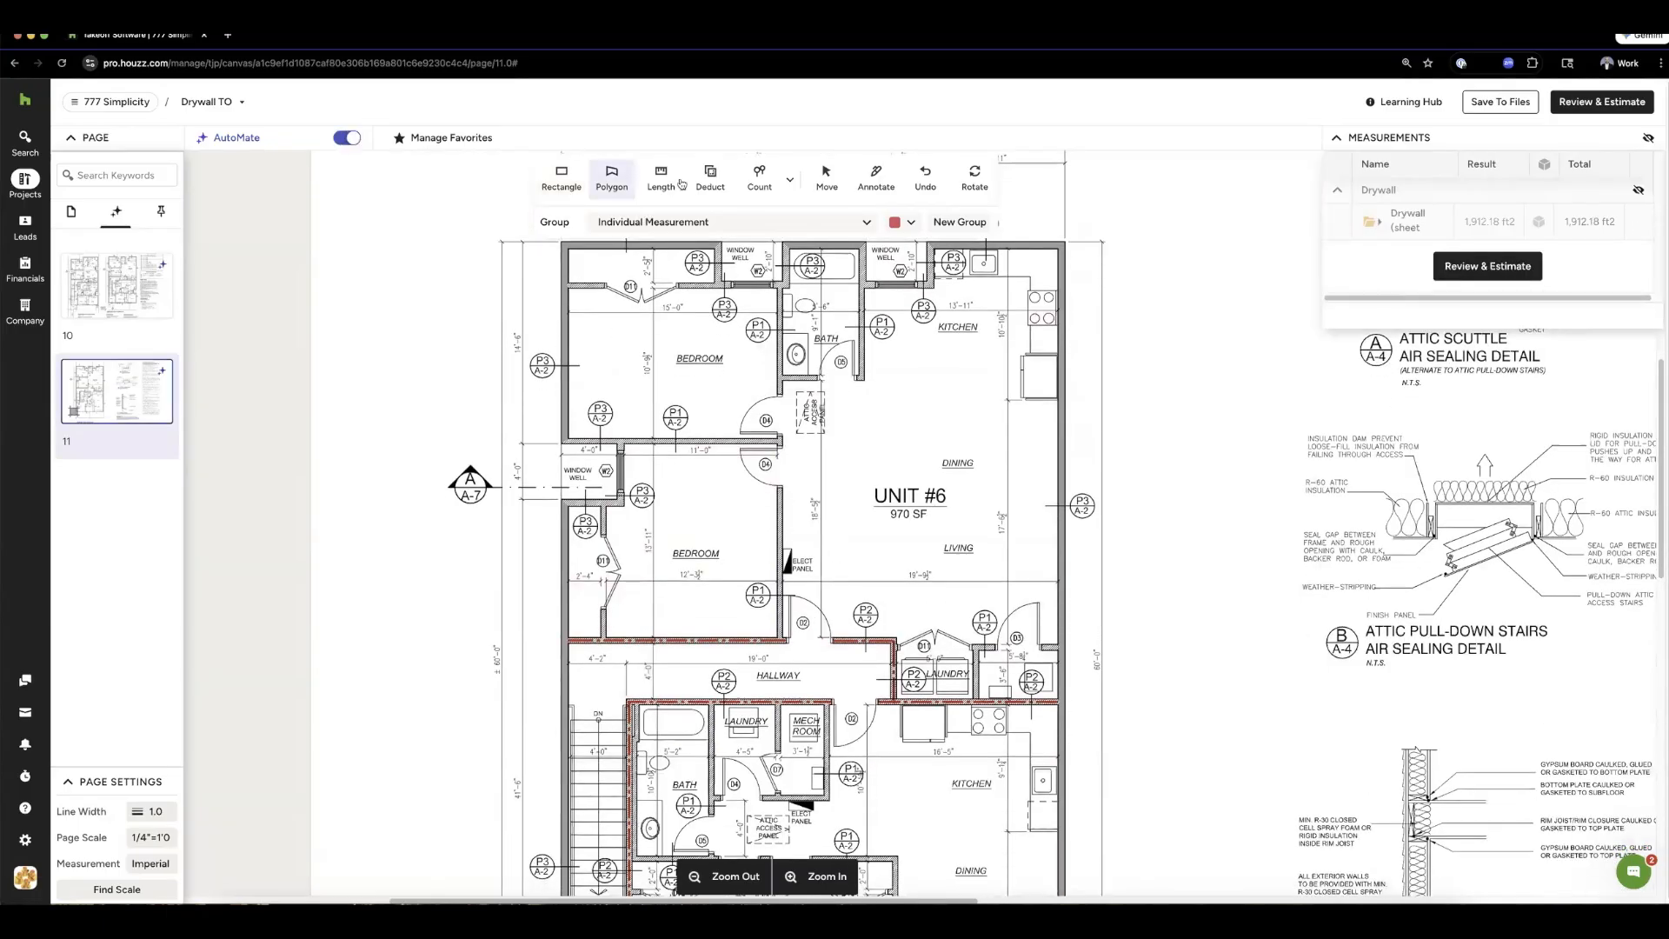
click(661, 181)
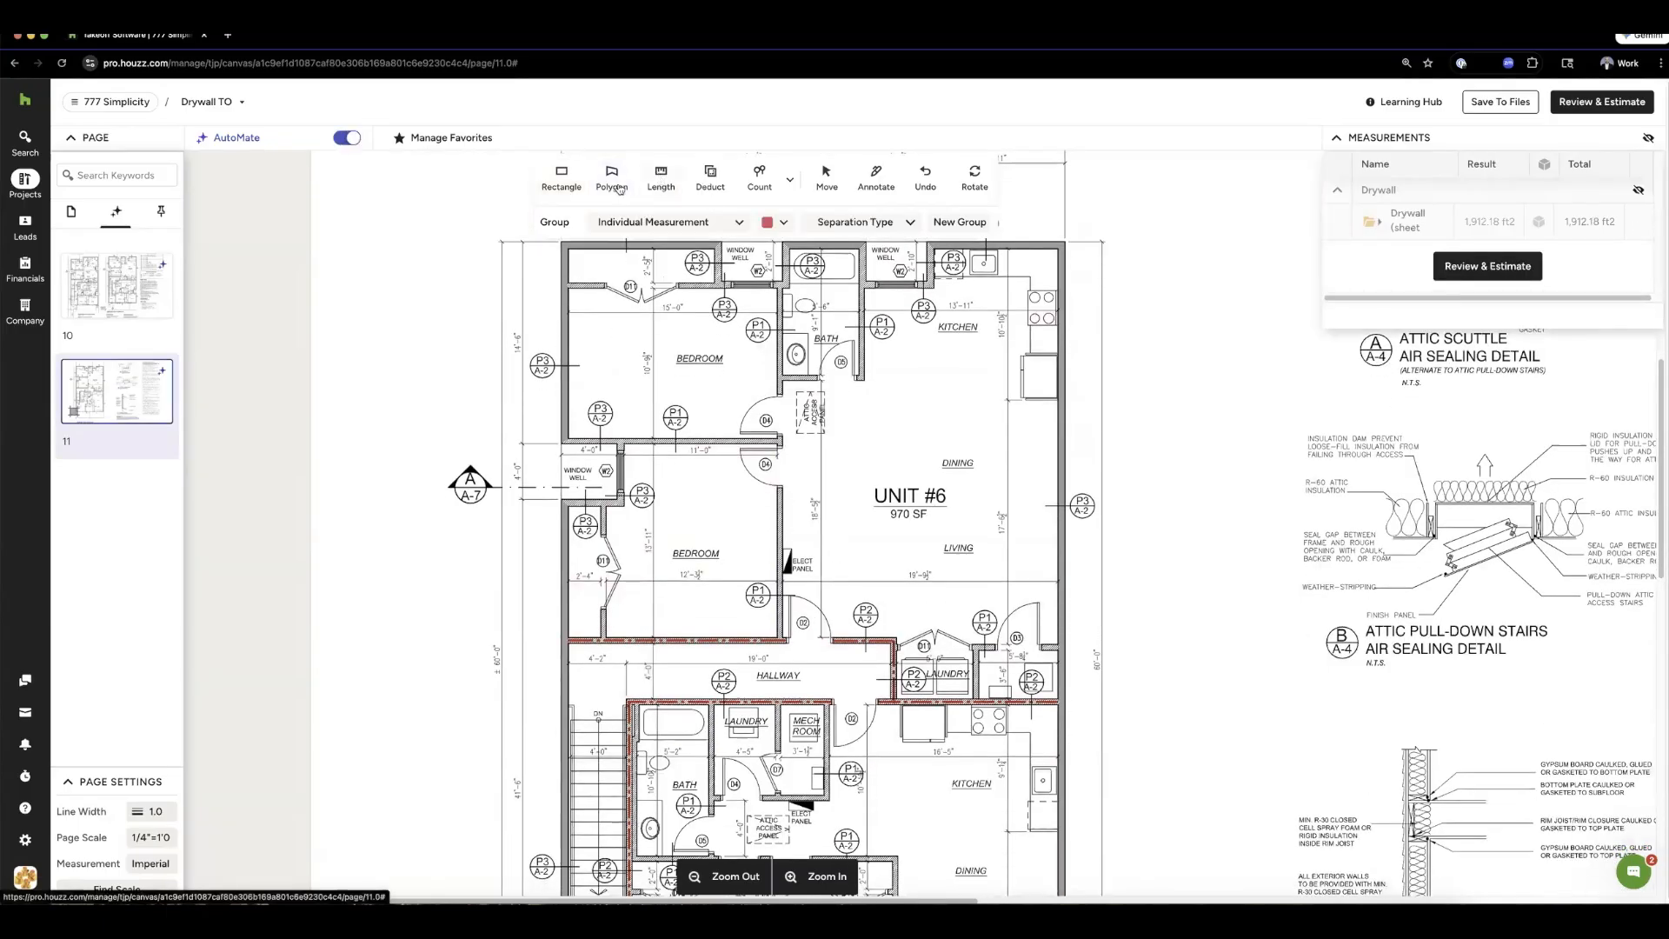
click(682, 223)
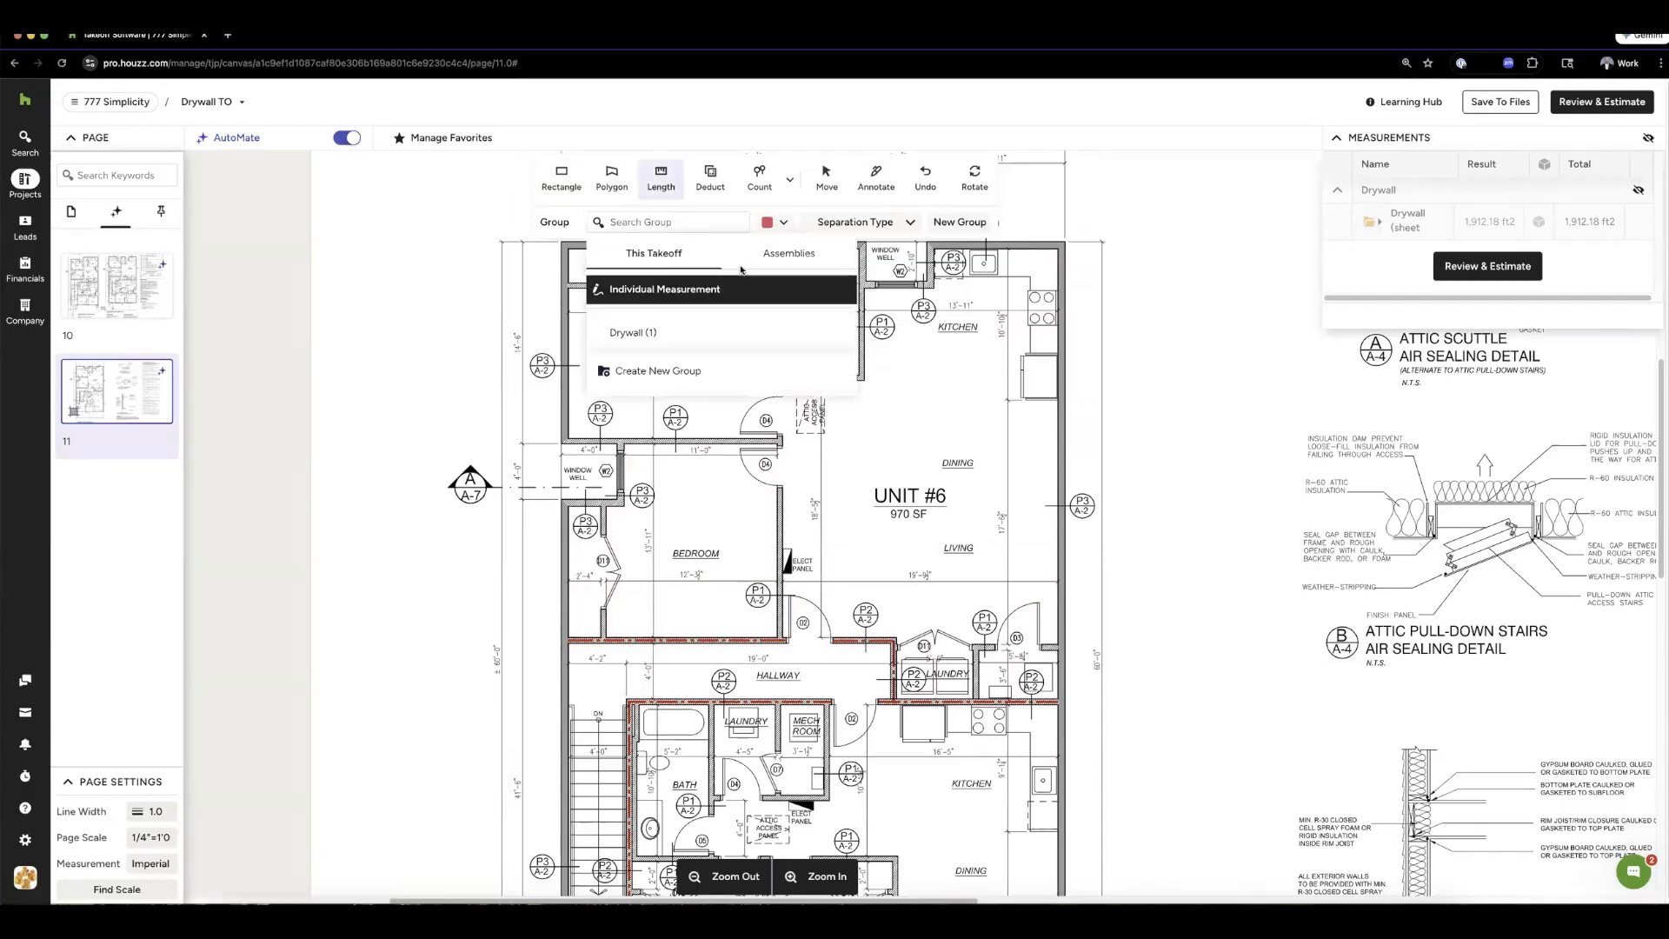
click(788, 253)
click(643, 313)
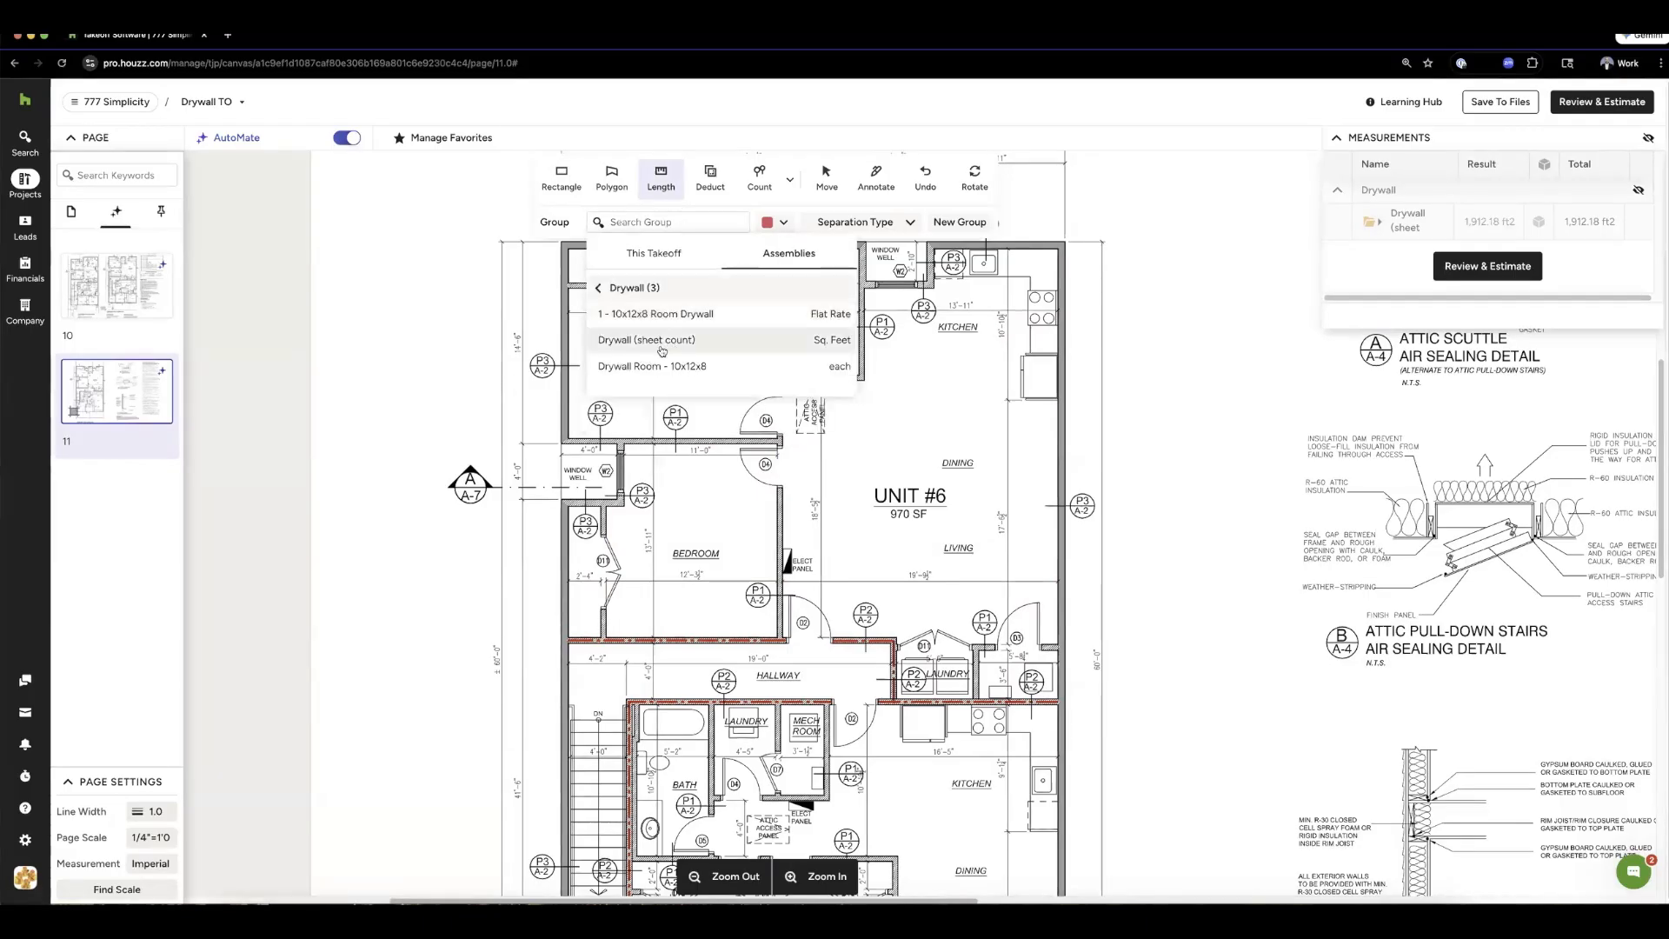
click(638, 340)
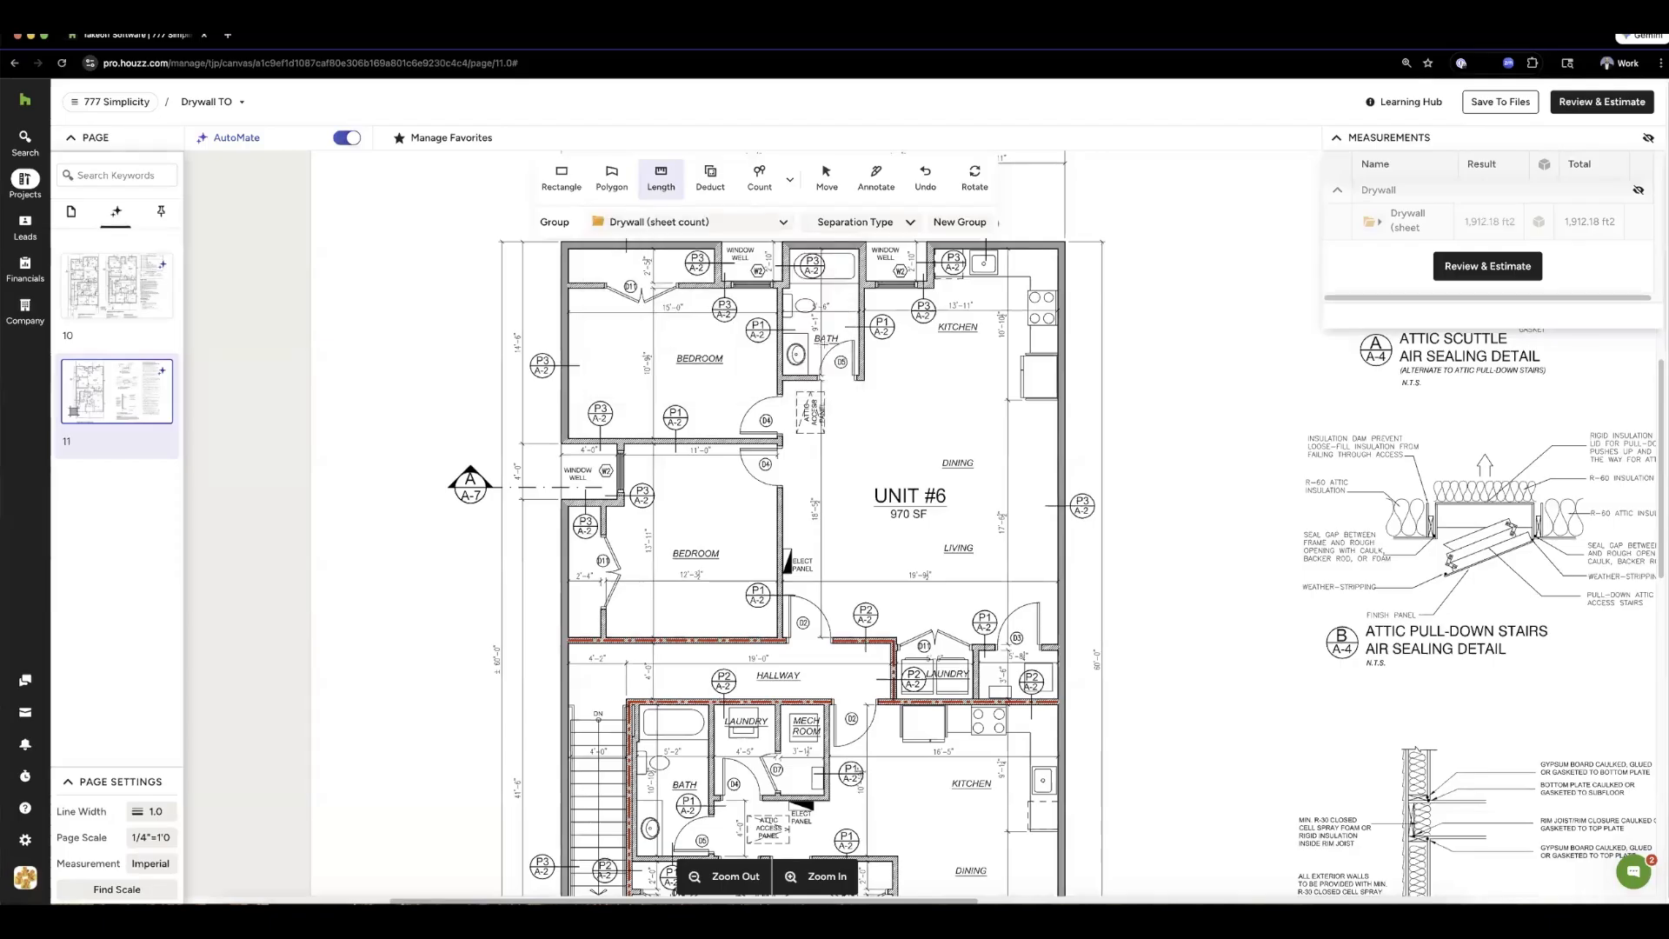
scroll(824, 342, up, 1)
- Try the No Separation and Door Centerline types, and set the separation type to Door, Window & Junction Separation
click(833, 223)
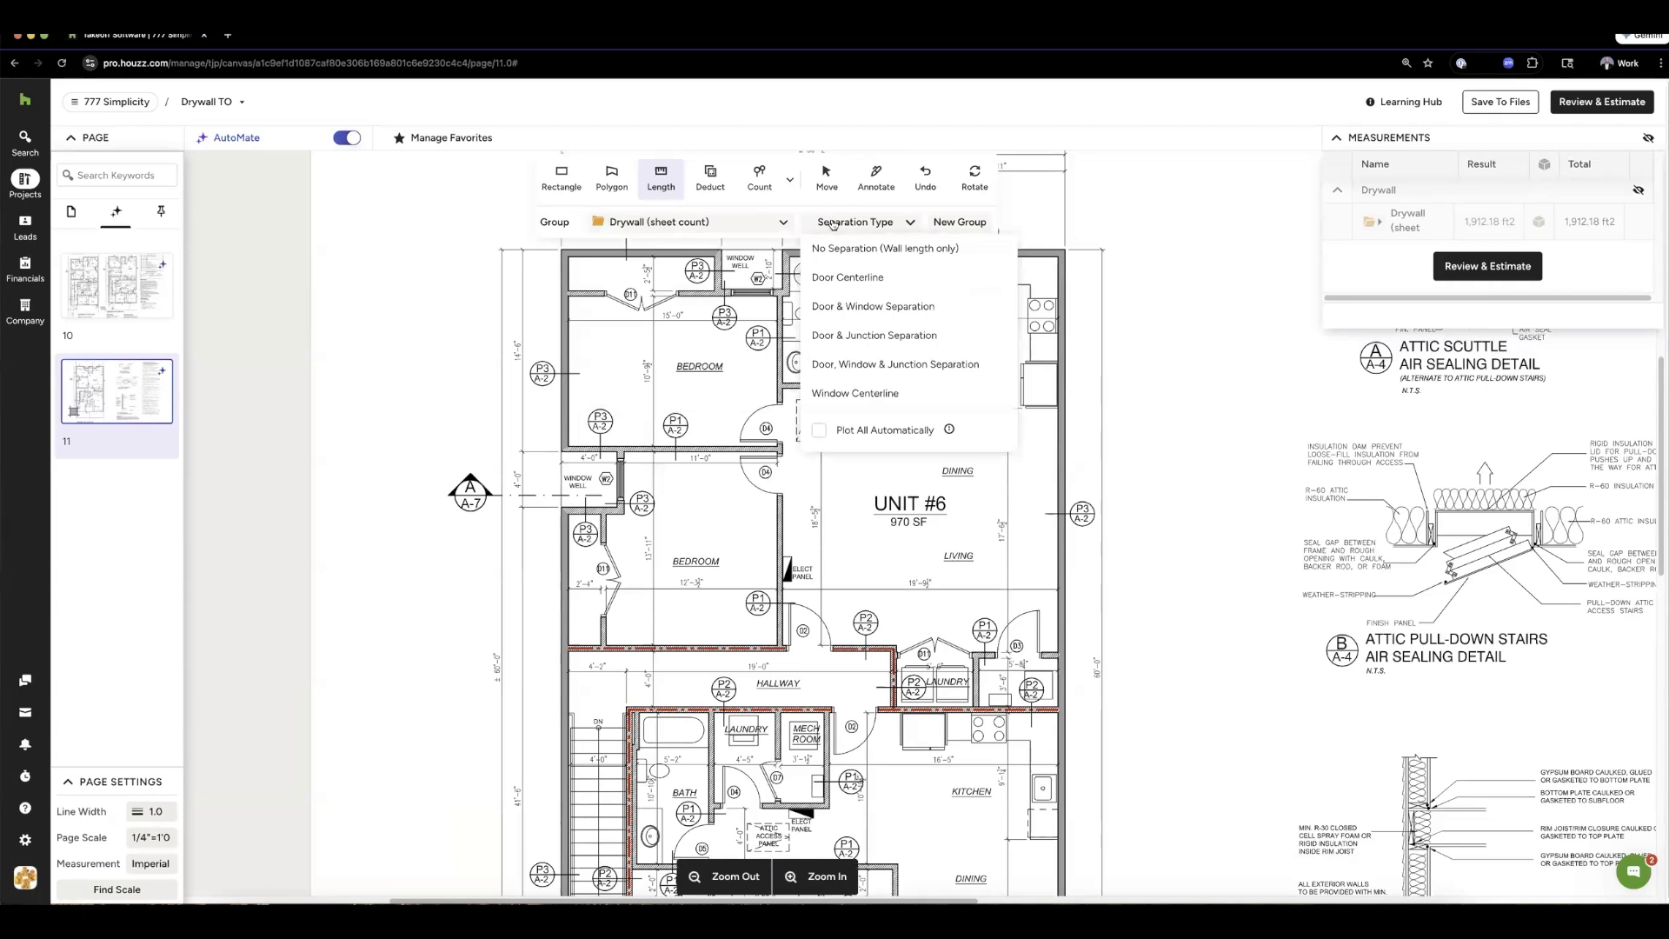
click(883, 248)
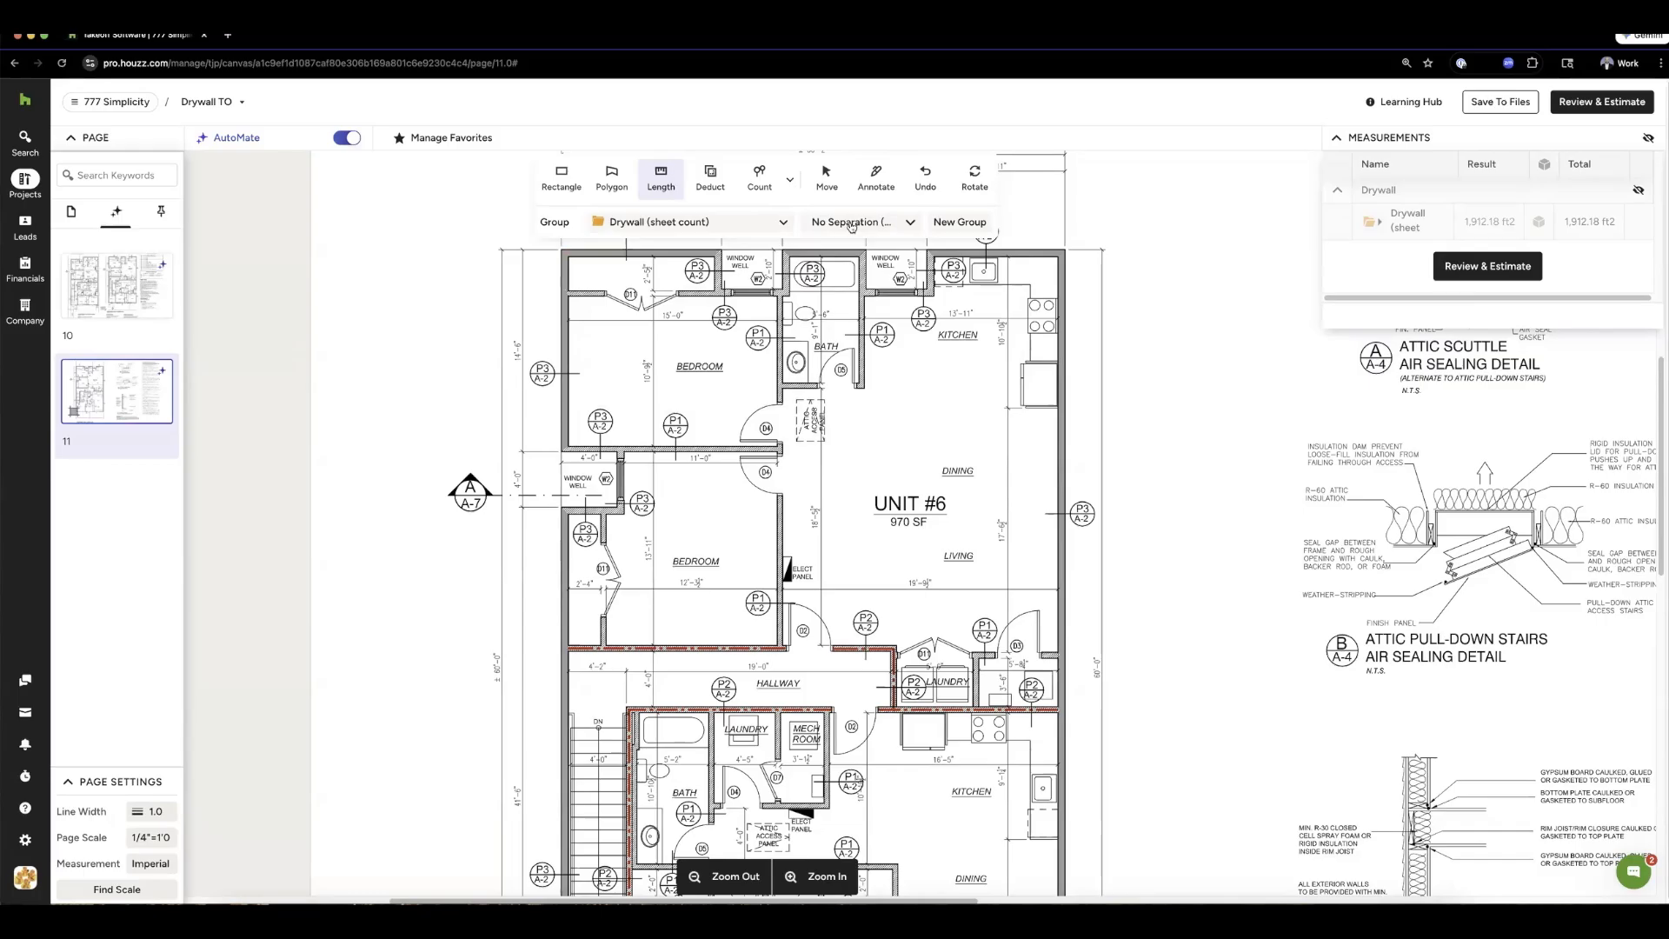
click(859, 222)
click(874, 278)
click(859, 223)
click(878, 365)
scroll(880, 403, up, 2)
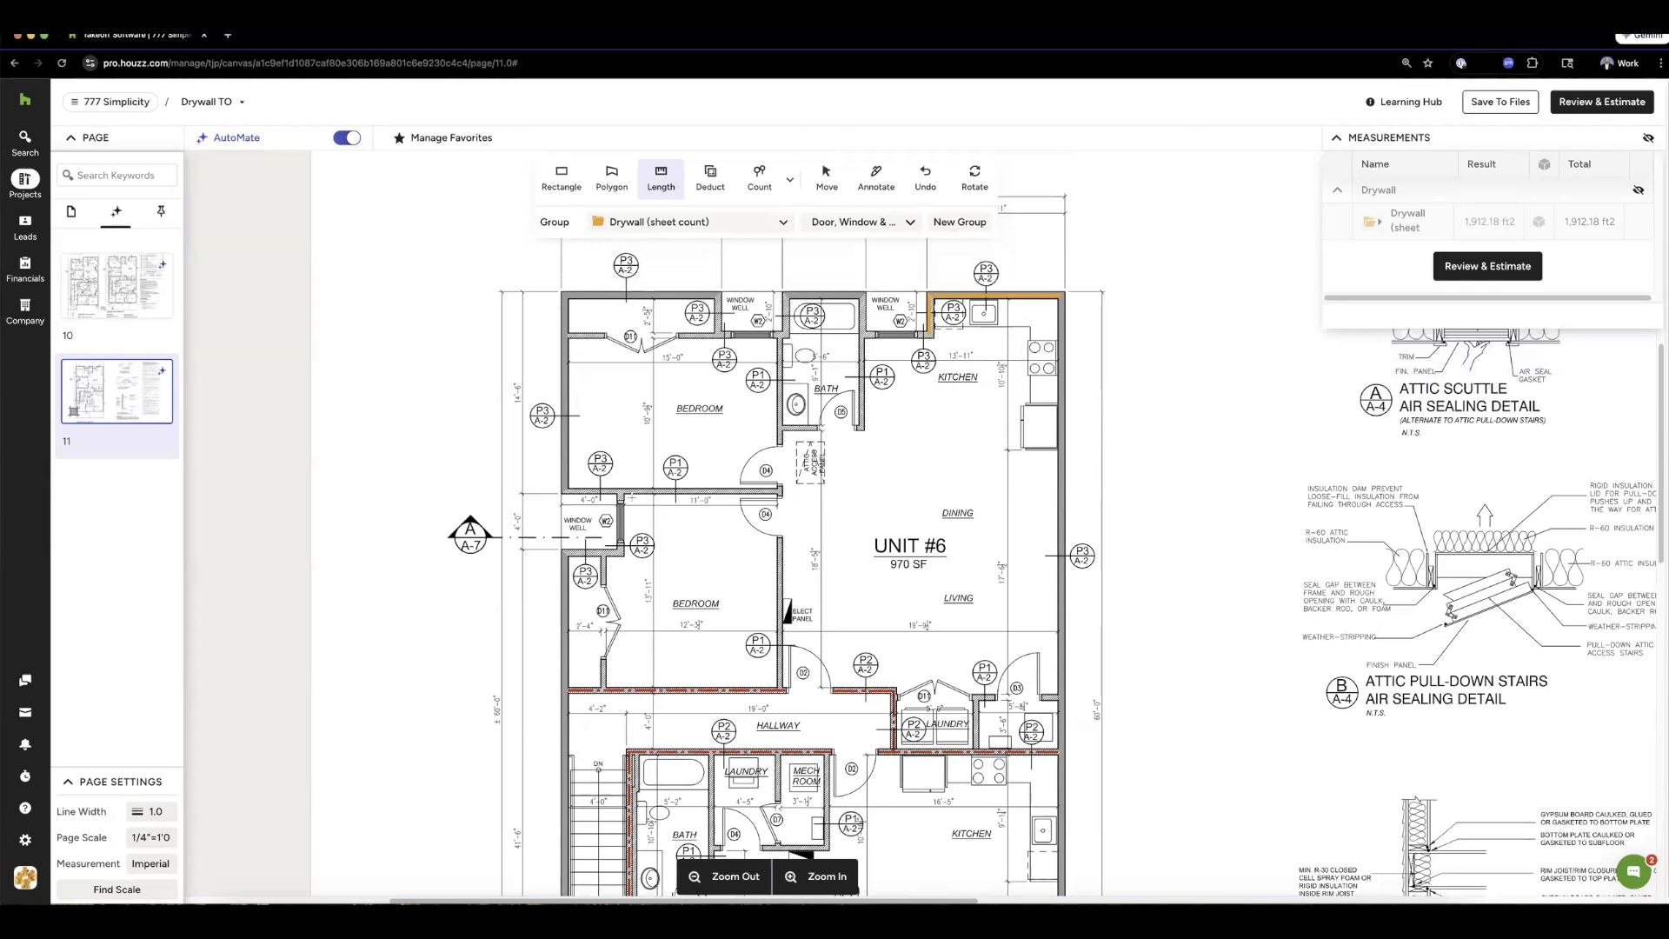
- Measure the individual wall segments around Unit #6's upper bedroom, its closet and the wall shared with the bath using AutoMate
click(565, 449)
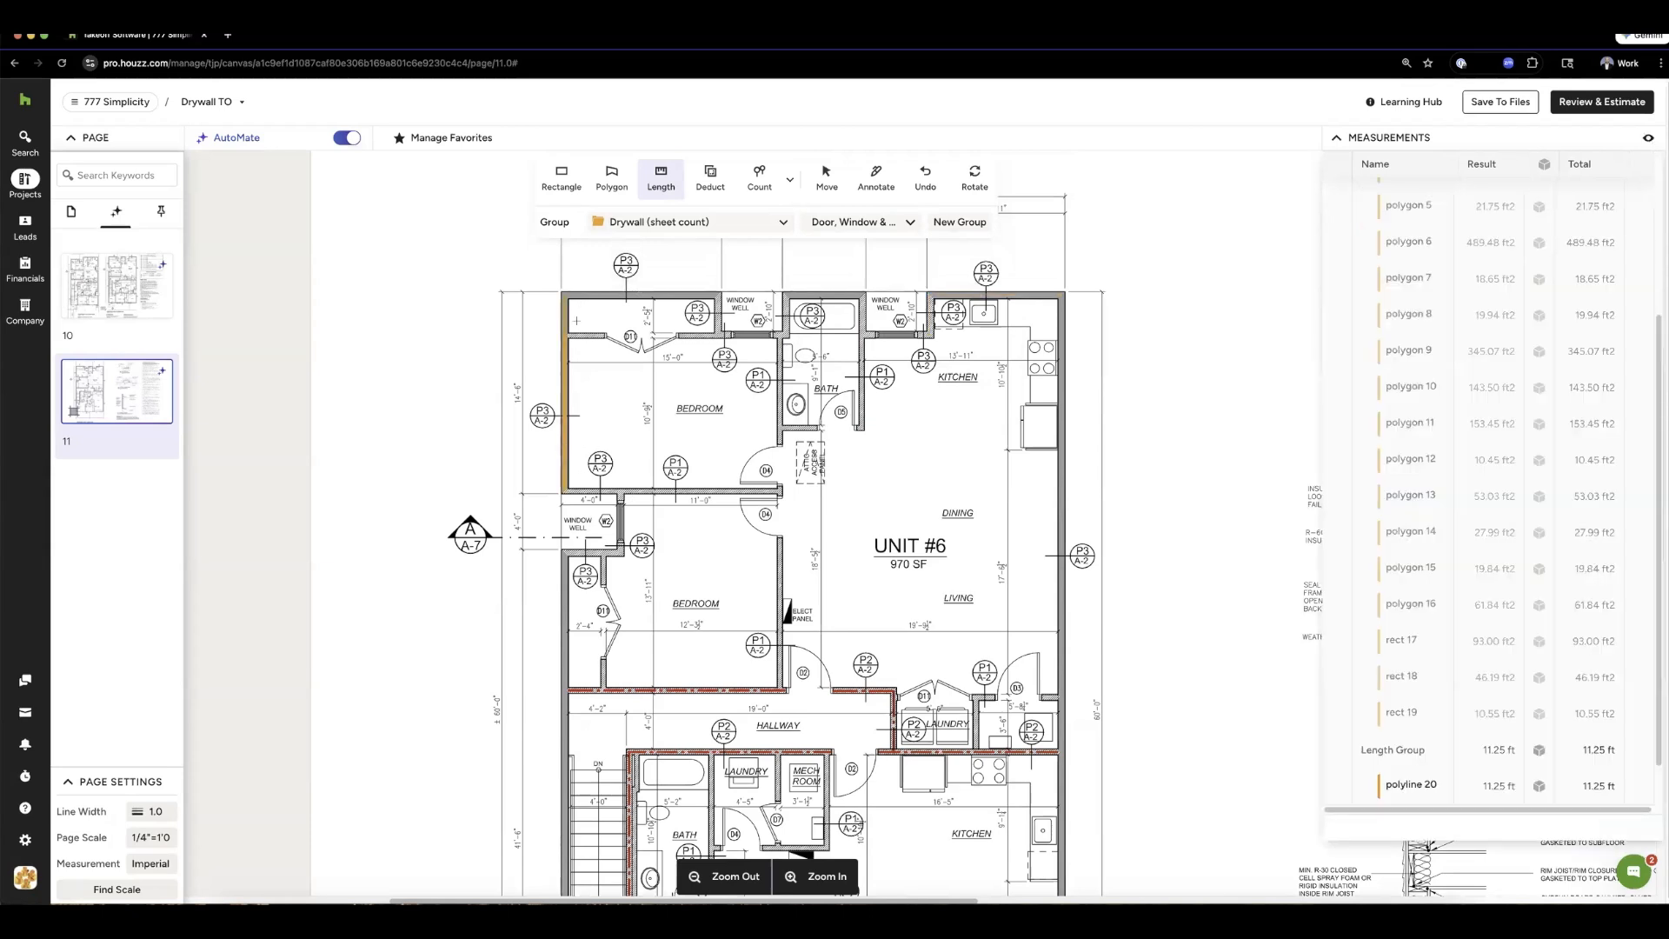
click(592, 335)
click(592, 335)
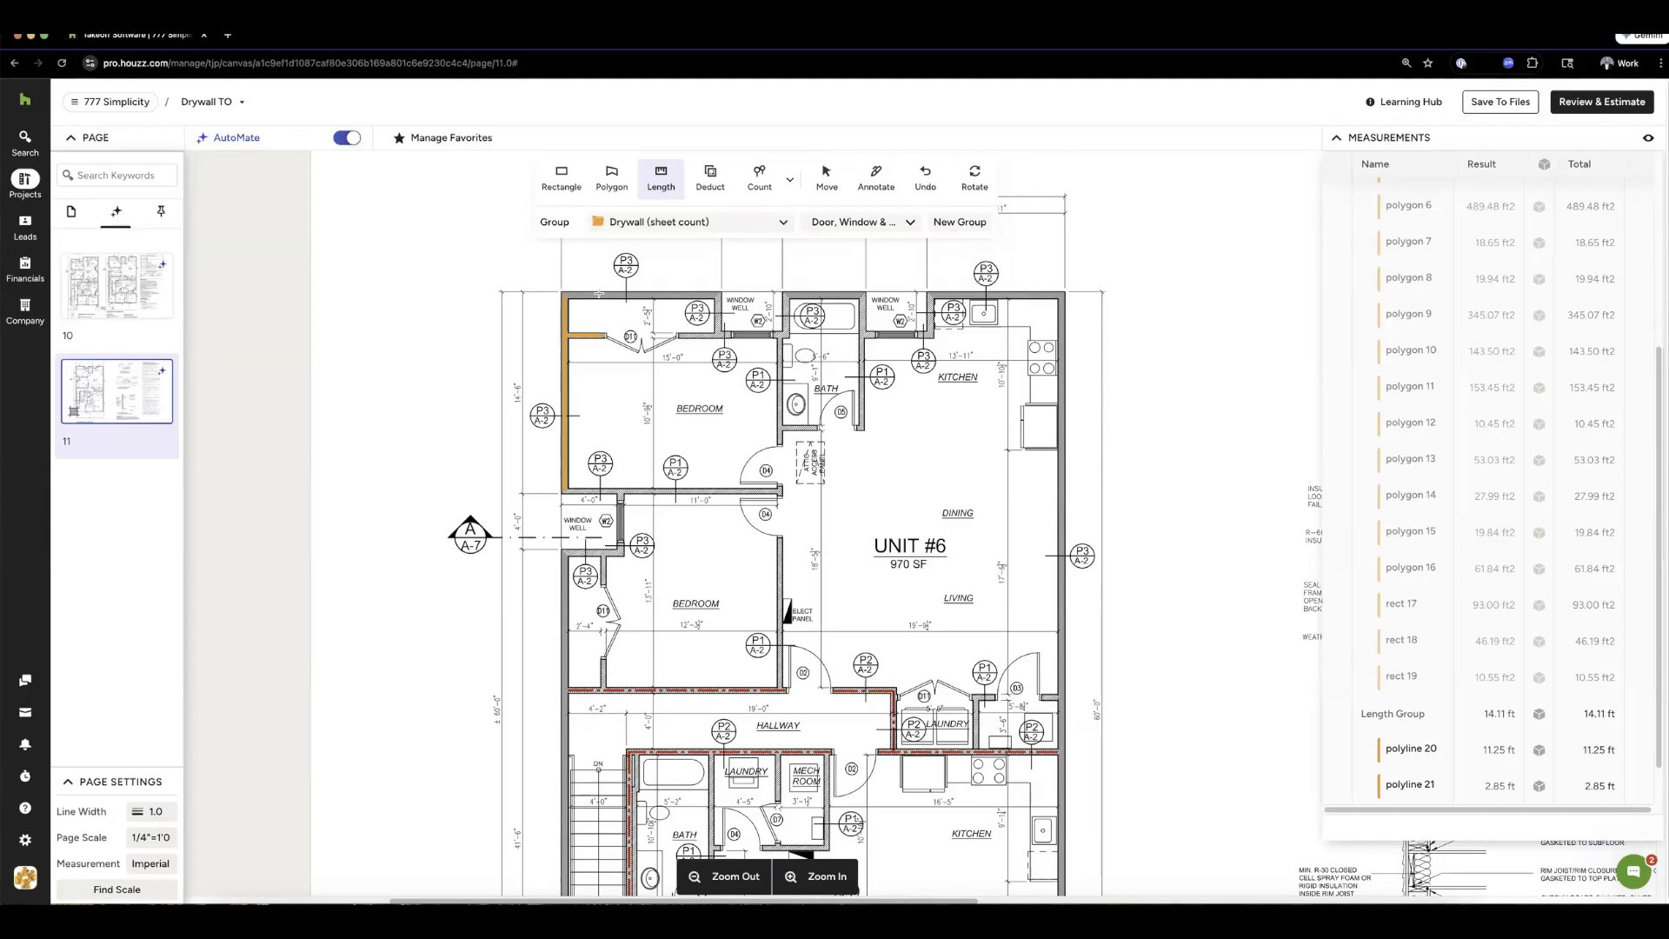
click(596, 294)
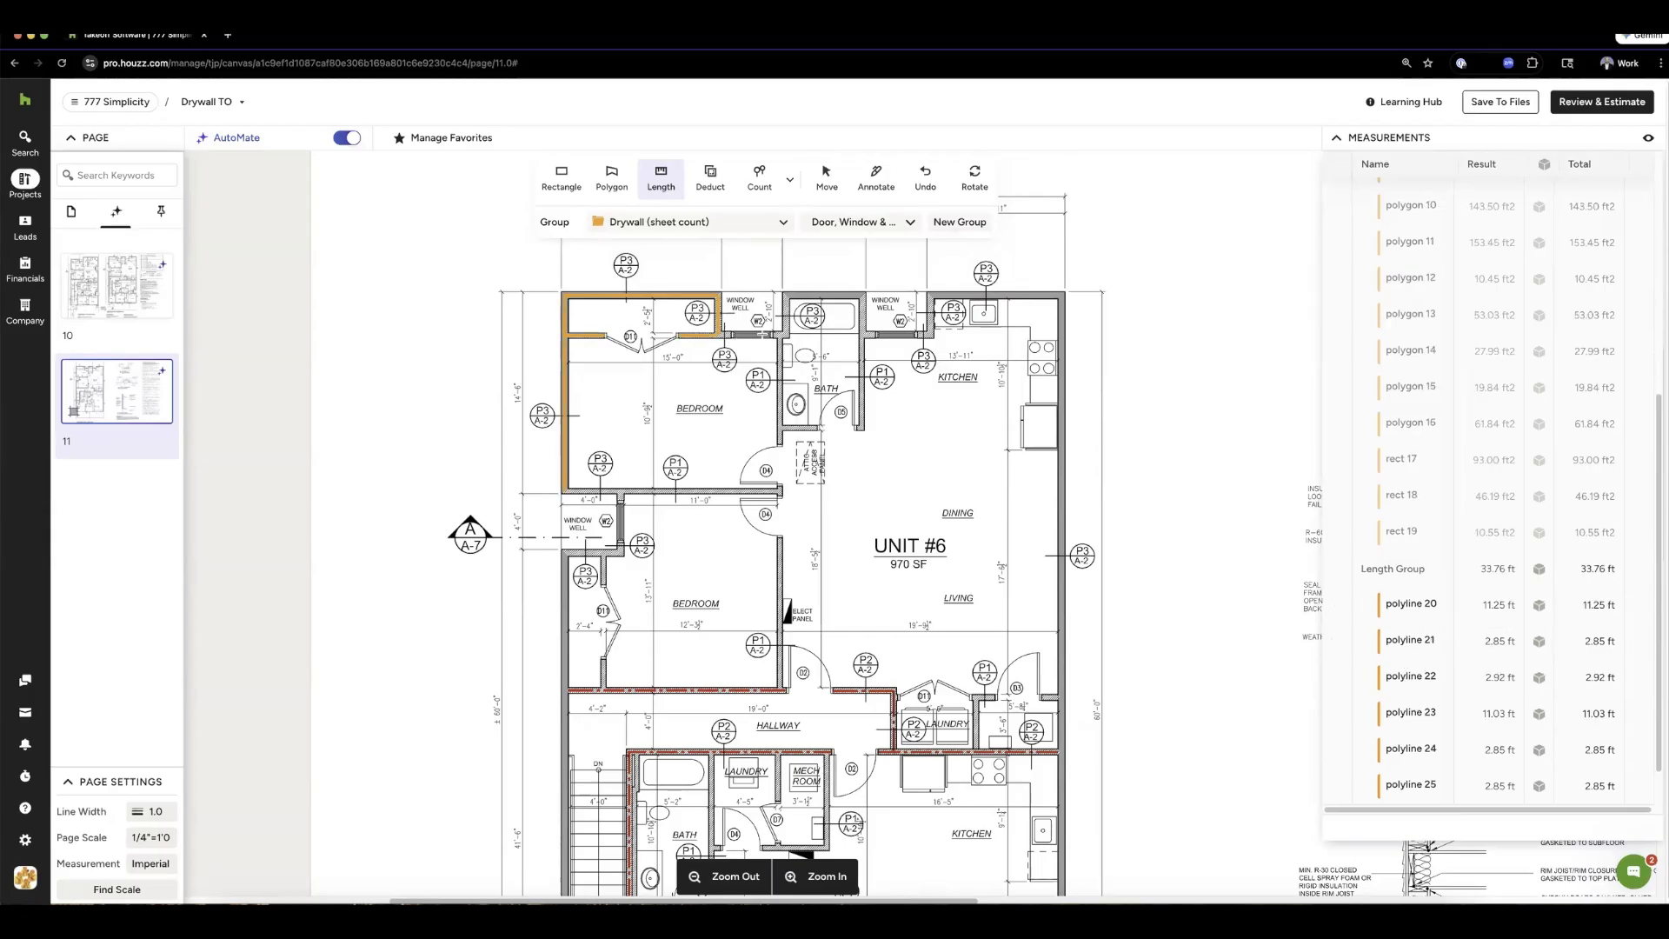
click(784, 332)
click(781, 369)
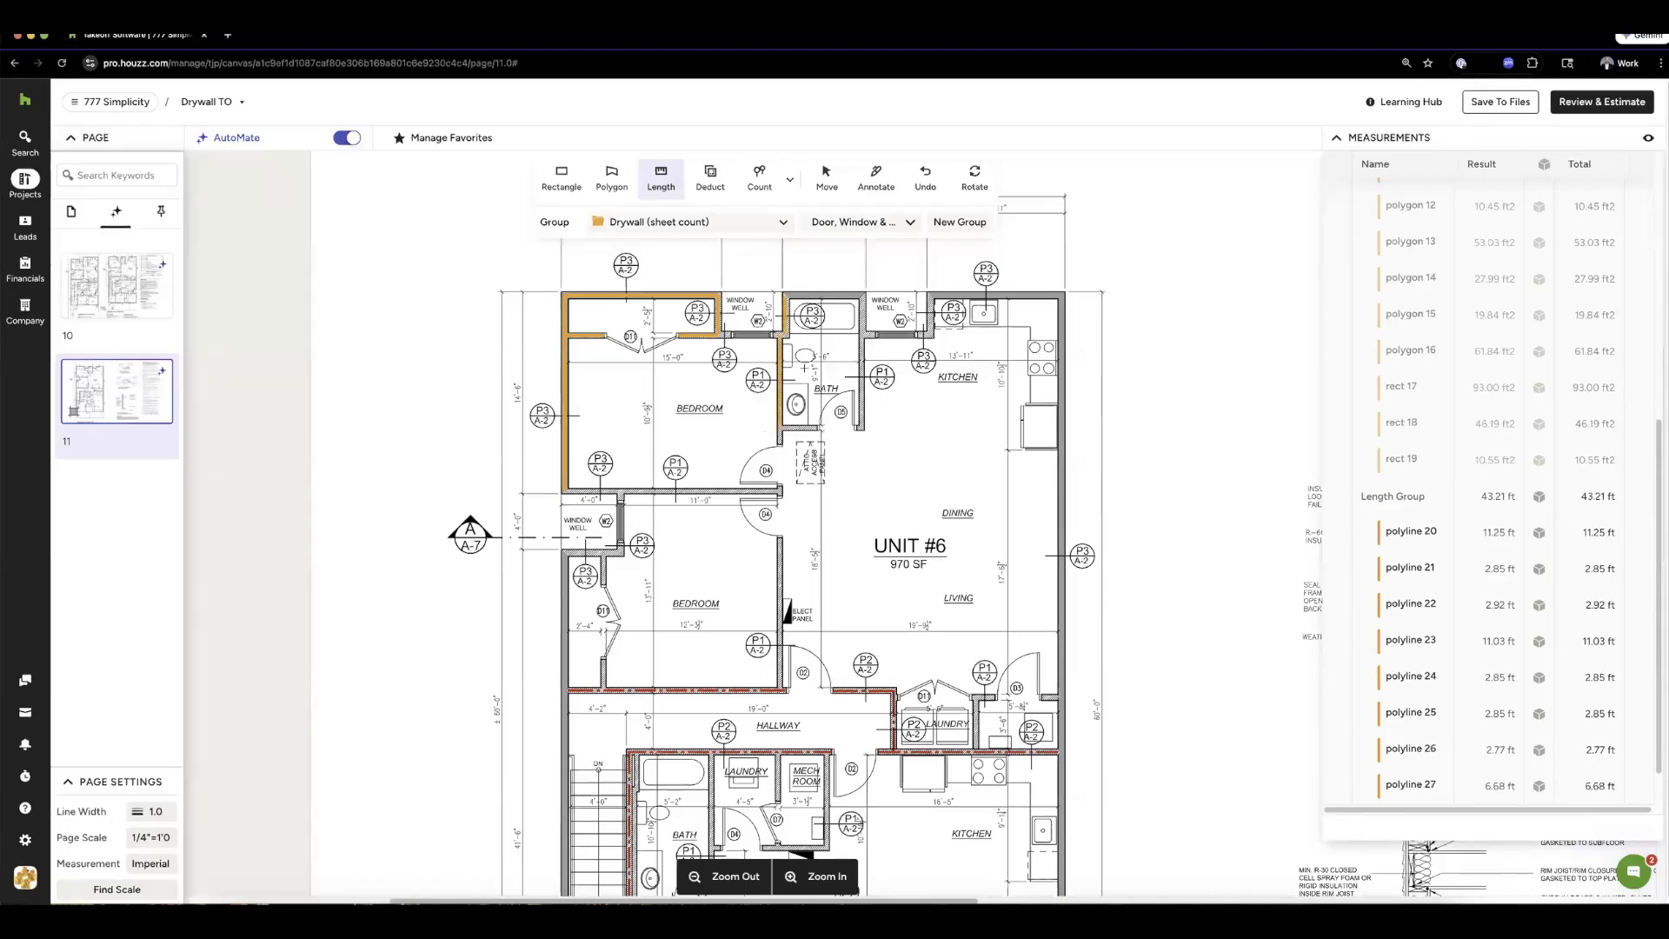
- Set the separation type to Window Centerline and measure the bedroom windows along Unit #5's lower exterior wall
click(856, 222)
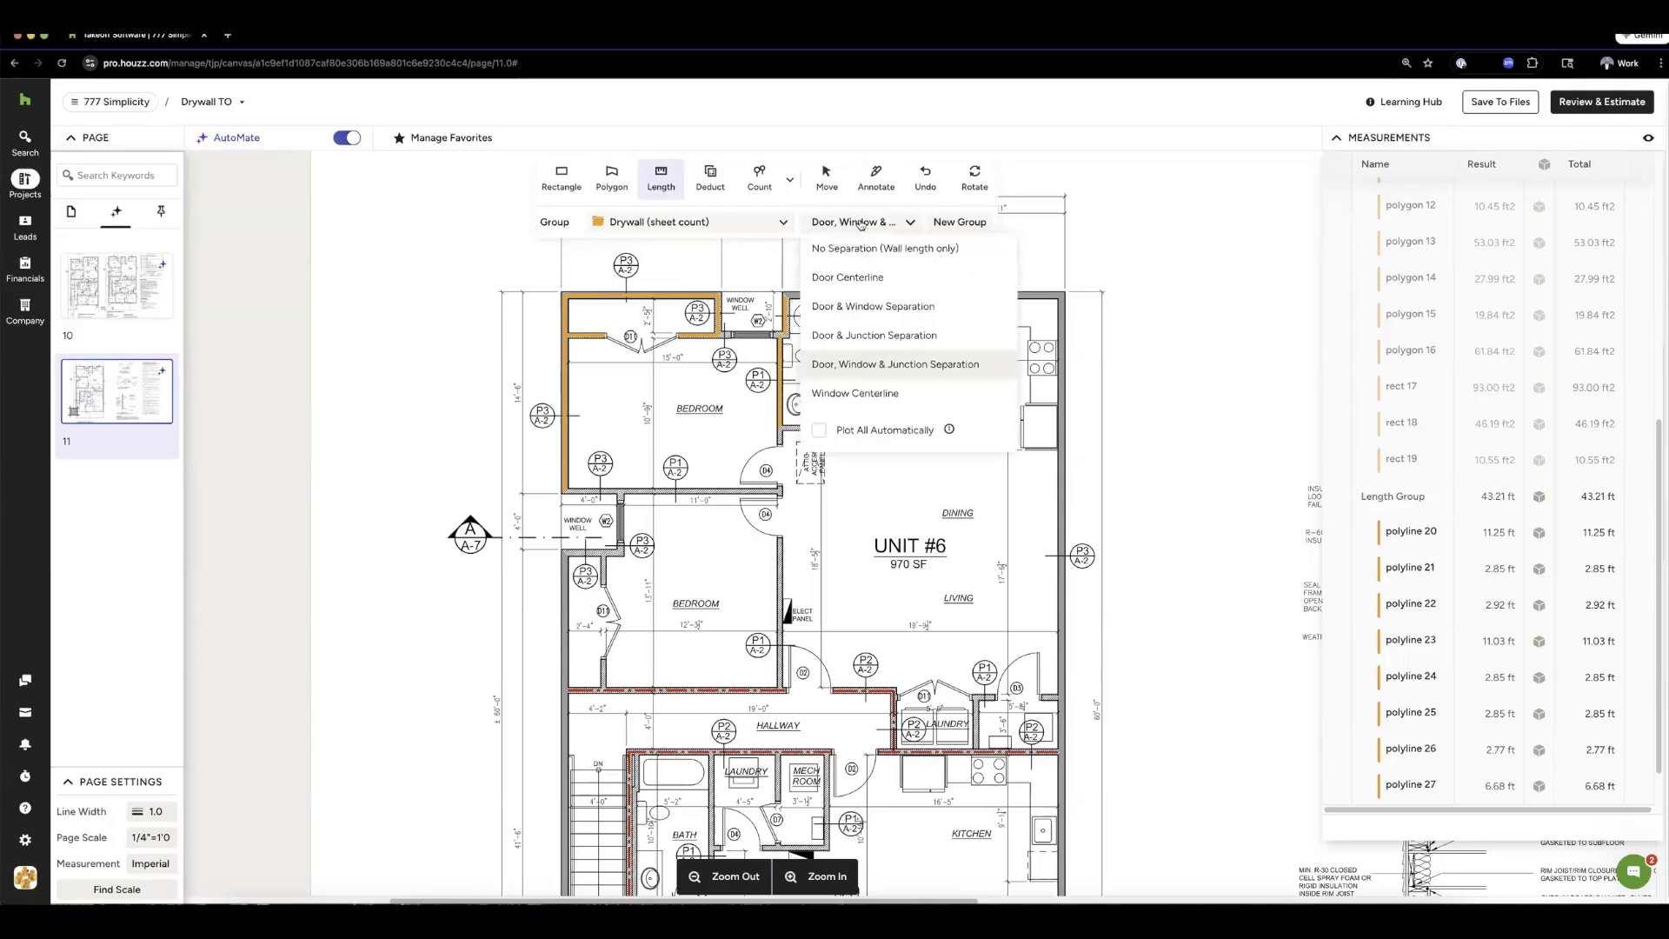
click(852, 398)
scroll(818, 521, down, 3)
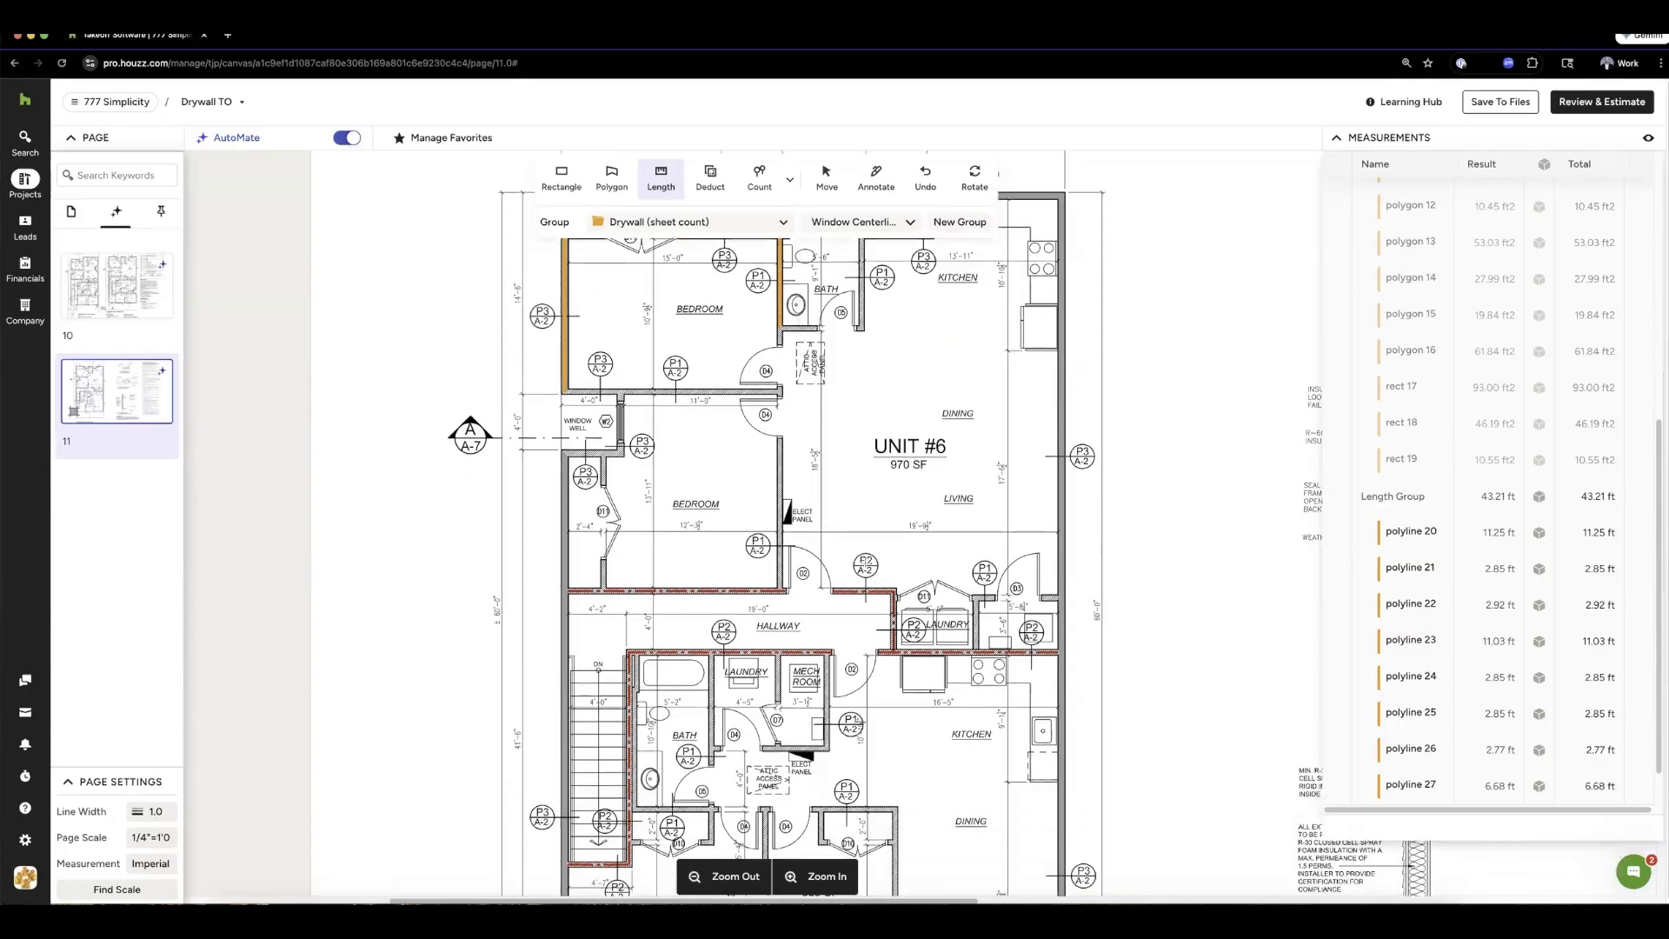
scroll(817, 522, down, 2)
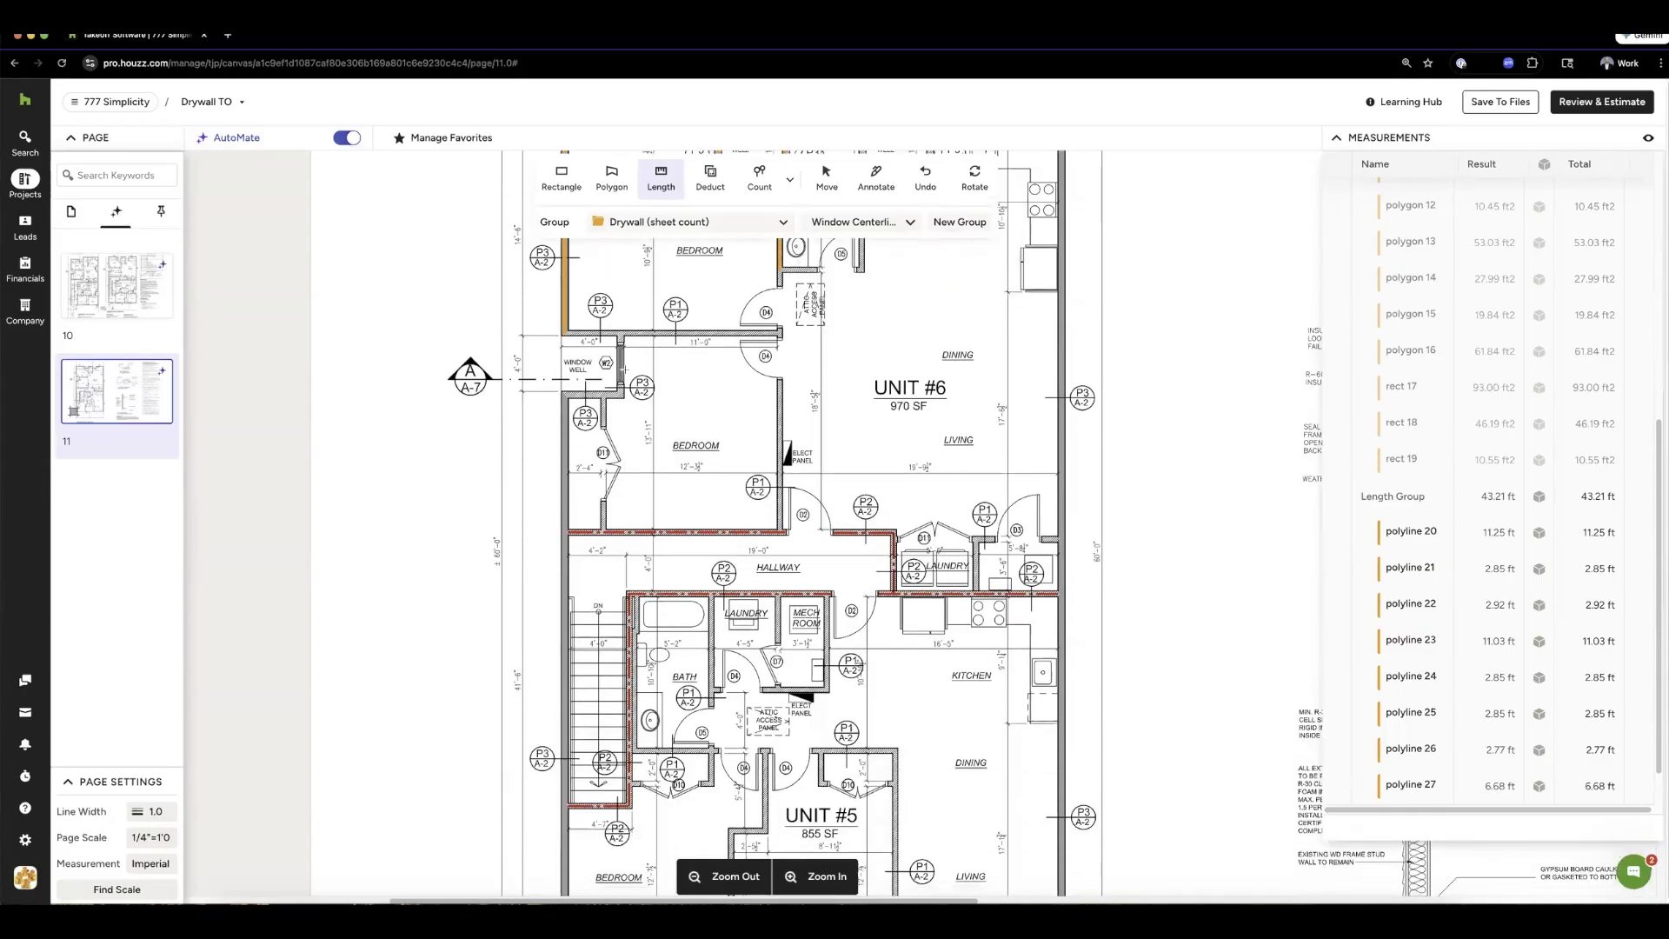
scroll(814, 586, down, 6)
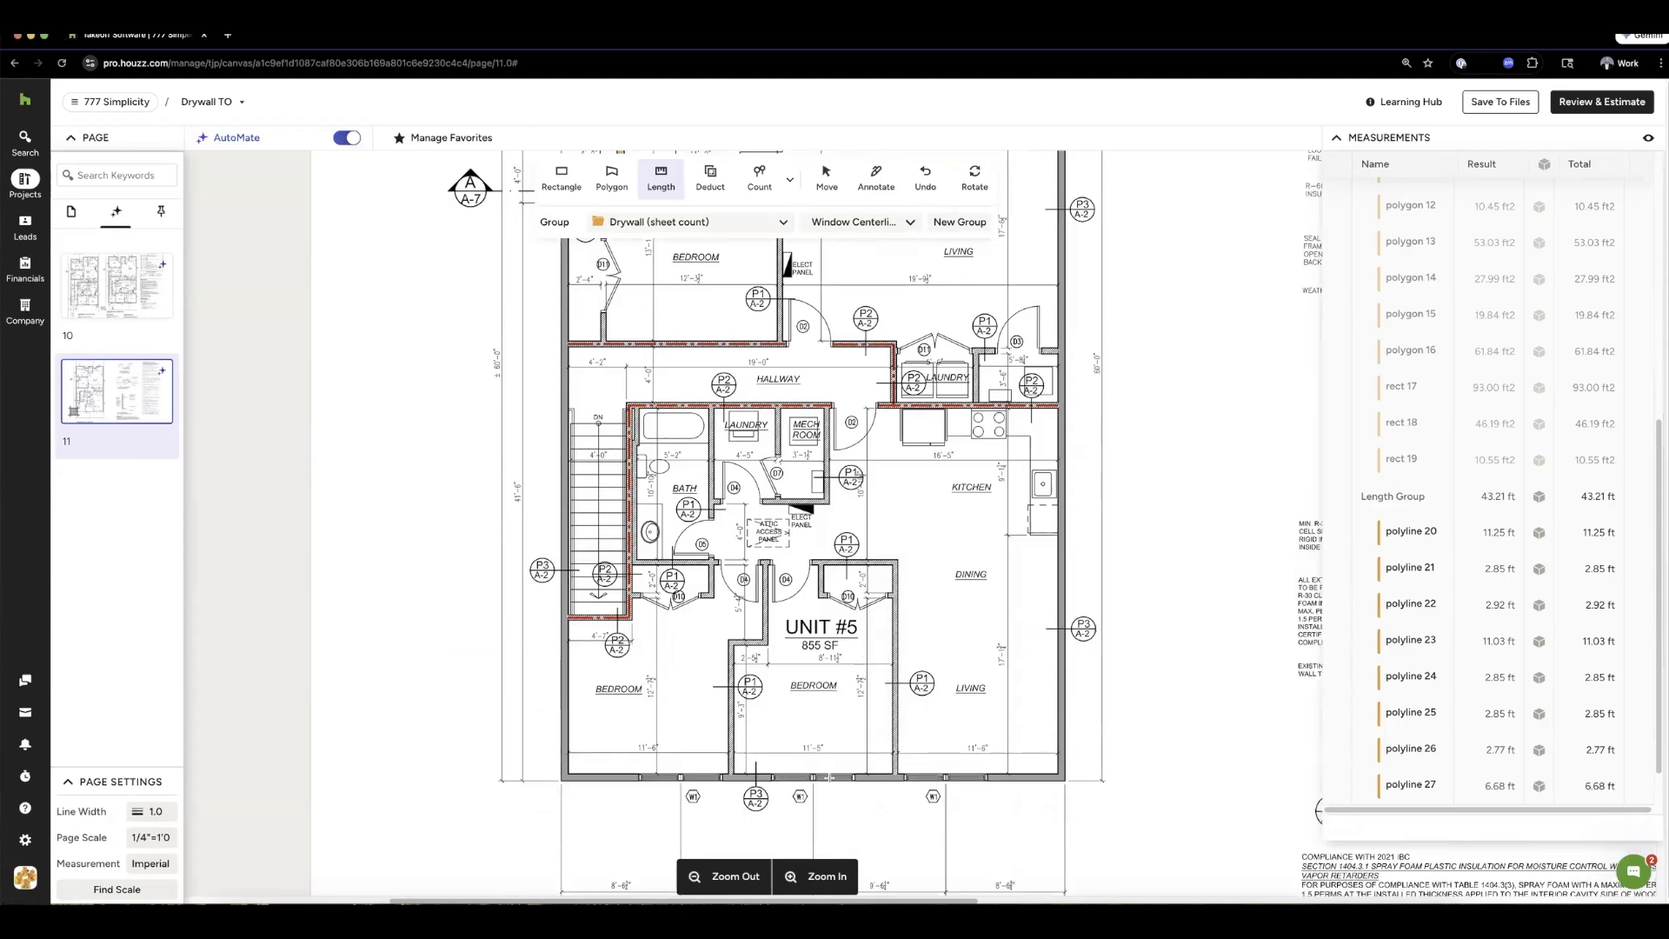
double_click(773, 777)
double_click(678, 777)
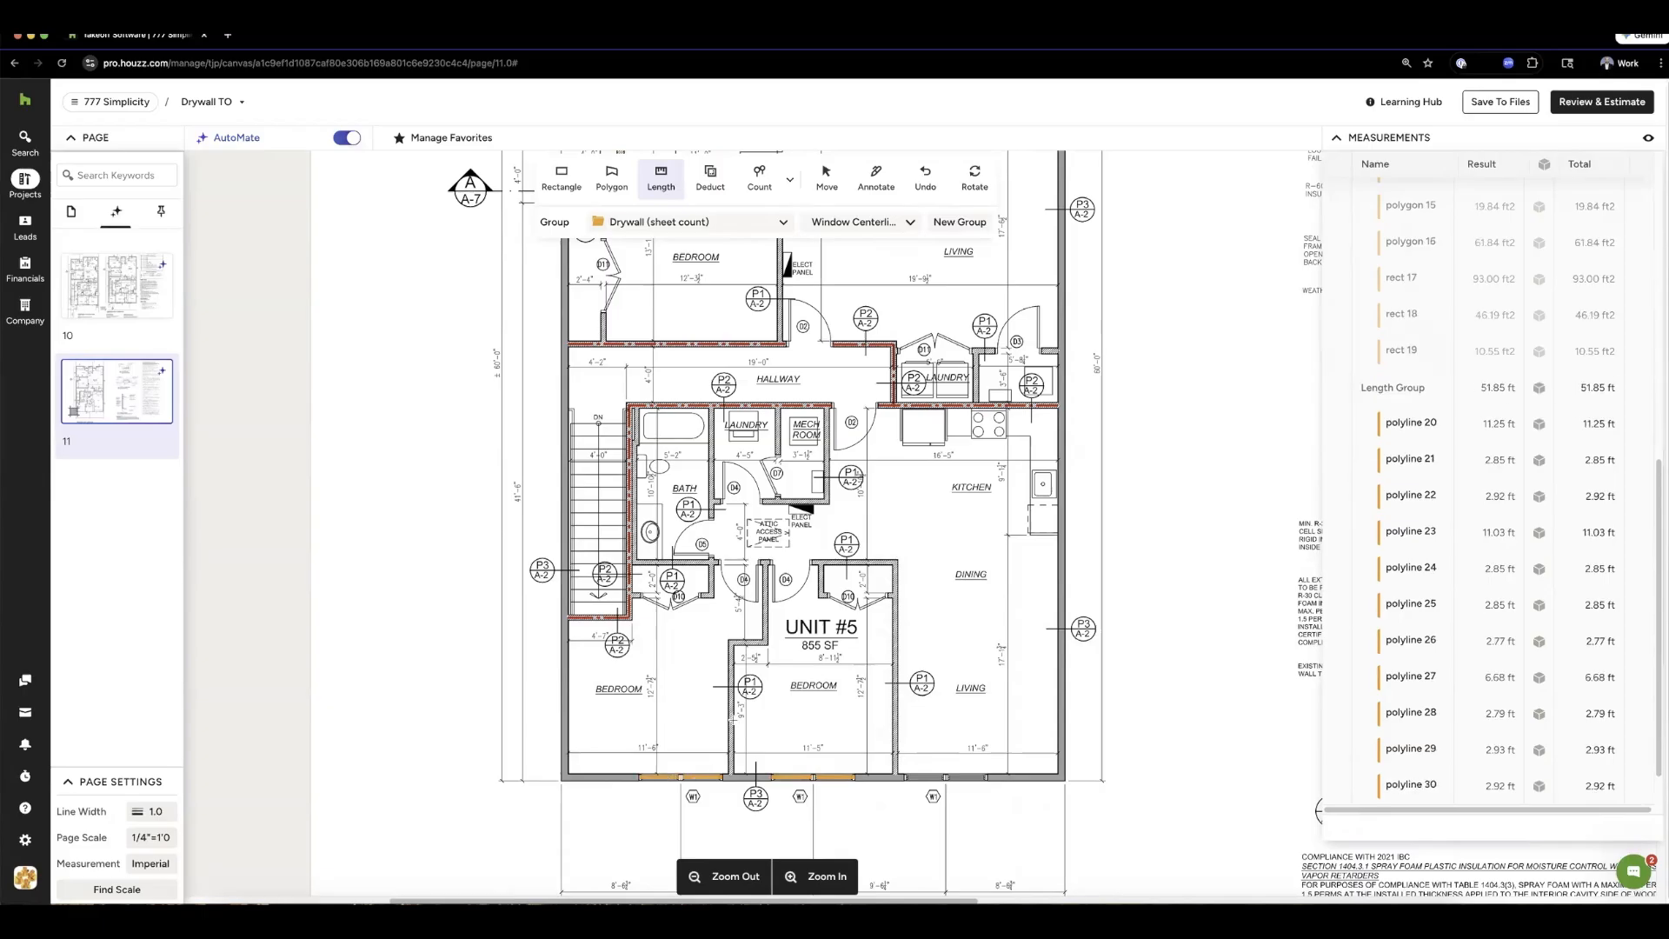
- Enable Plot All Automatically for length measurements and delete the whole Length Group from the measurement list
click(854, 228)
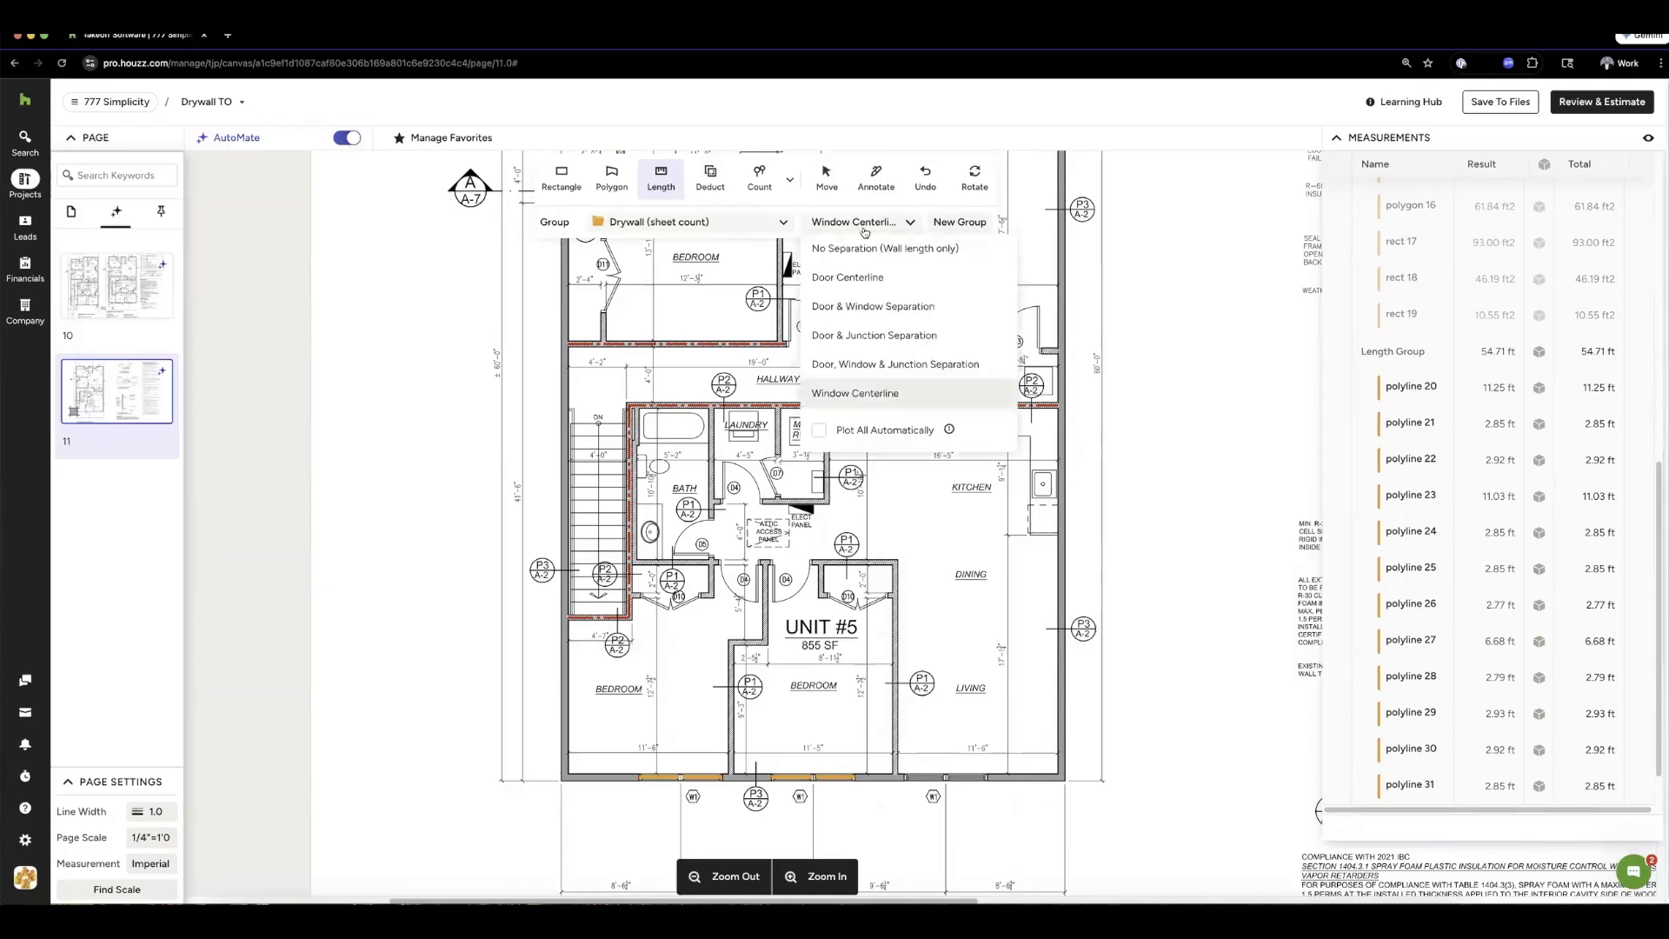
click(817, 428)
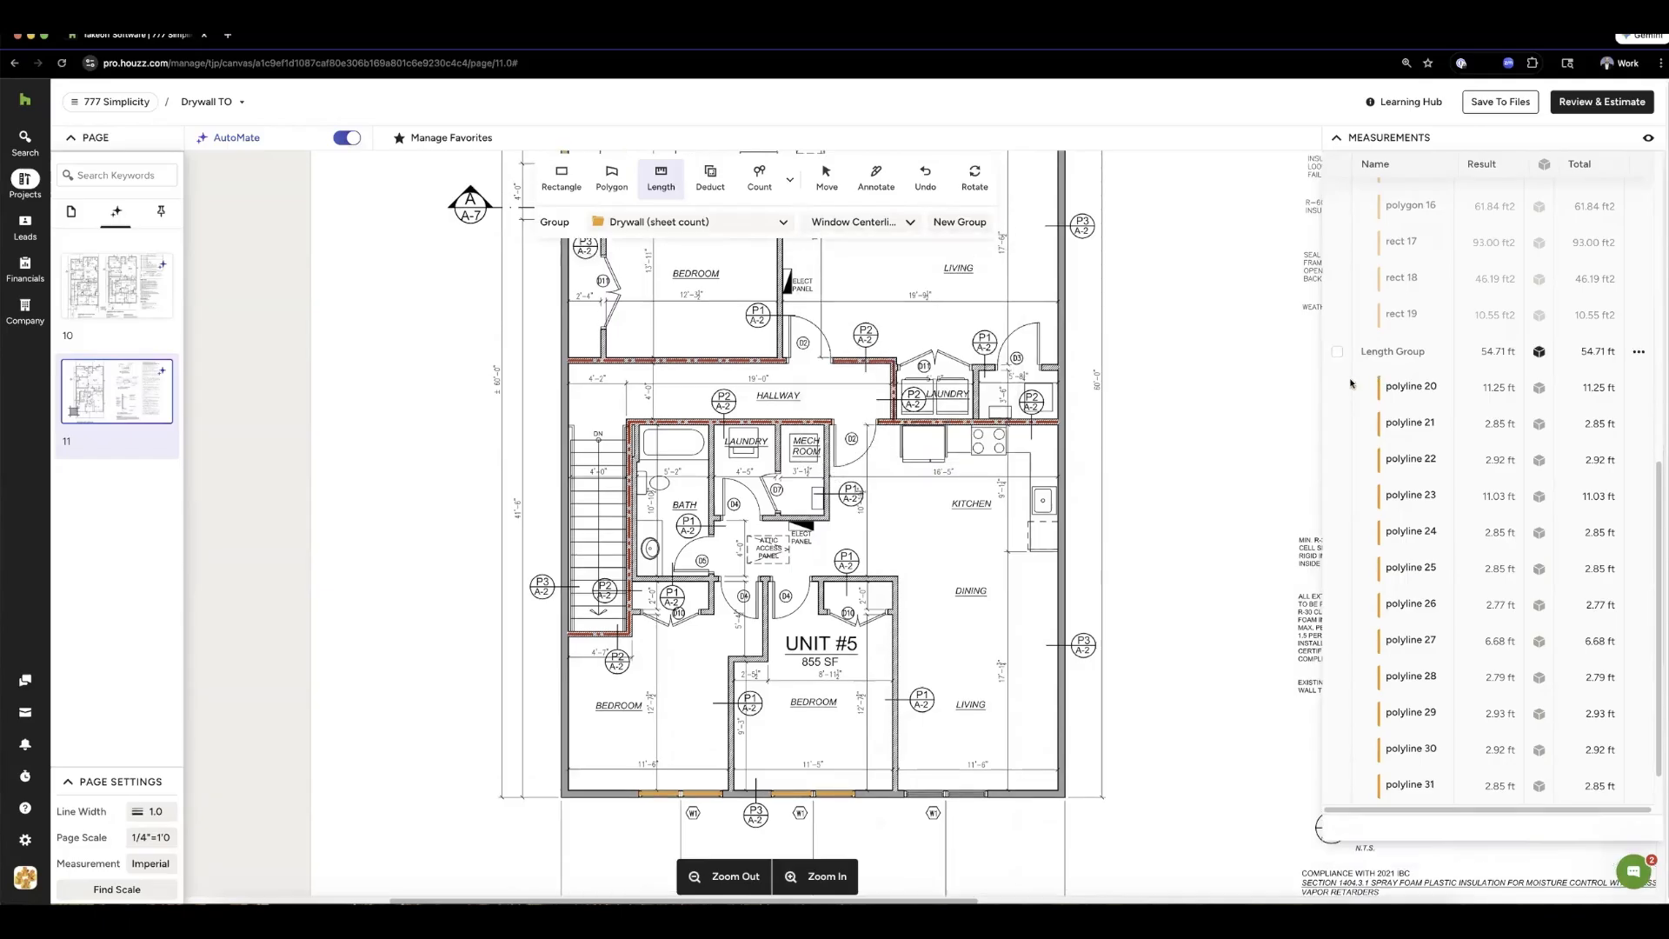
click(1337, 351)
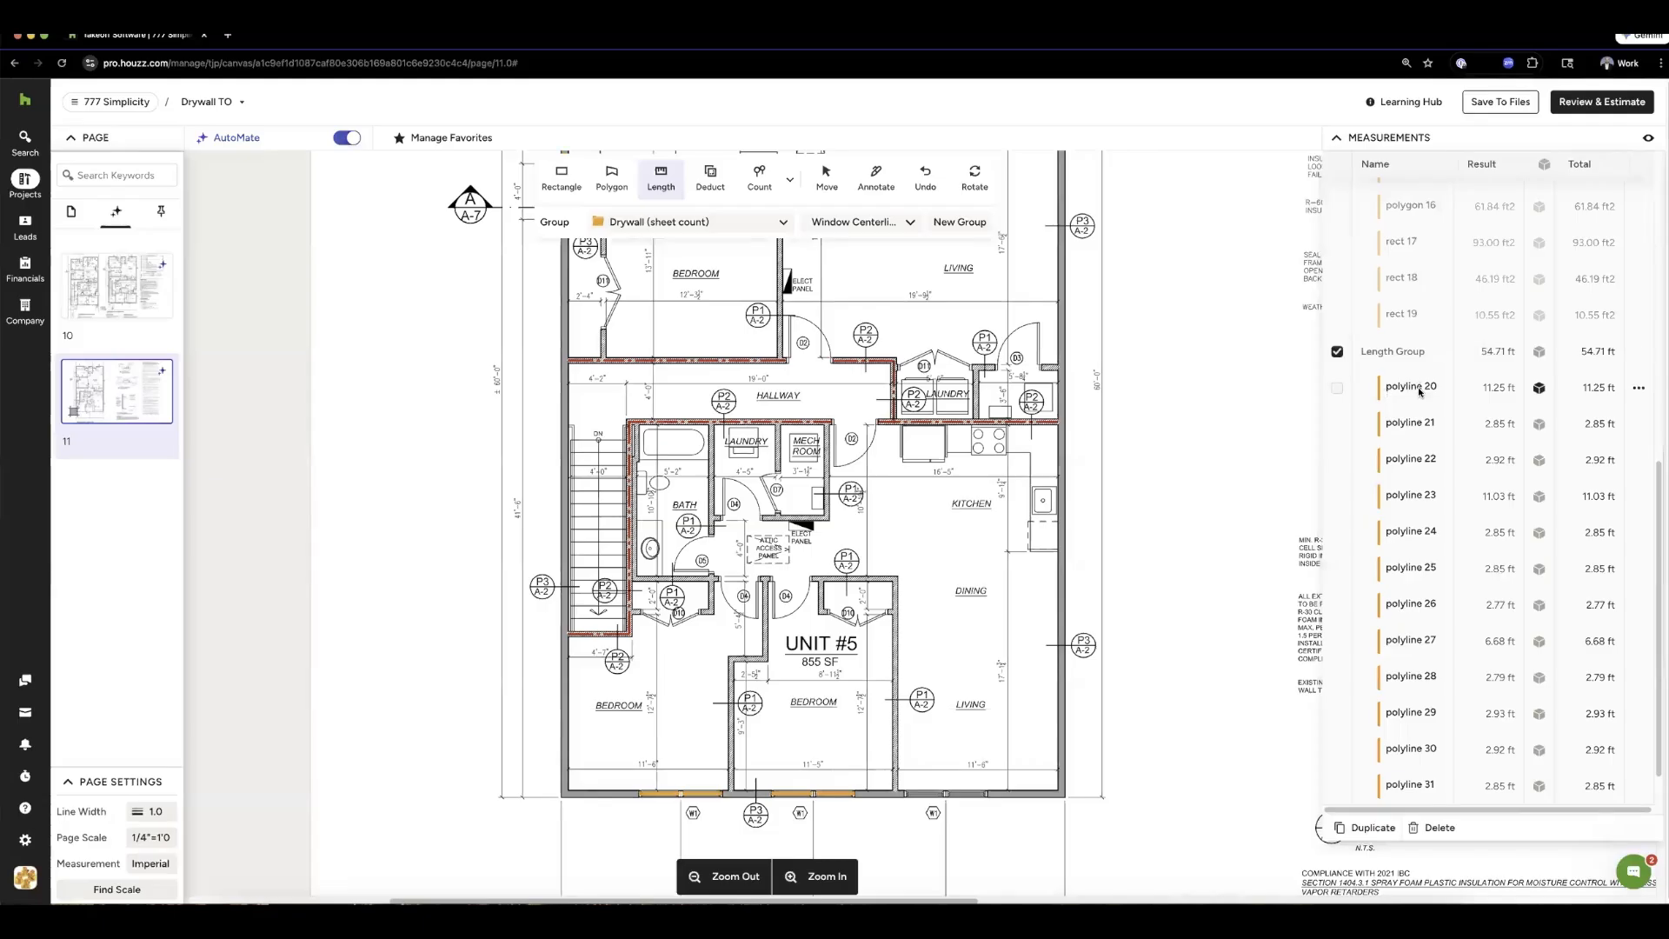
click(1434, 828)
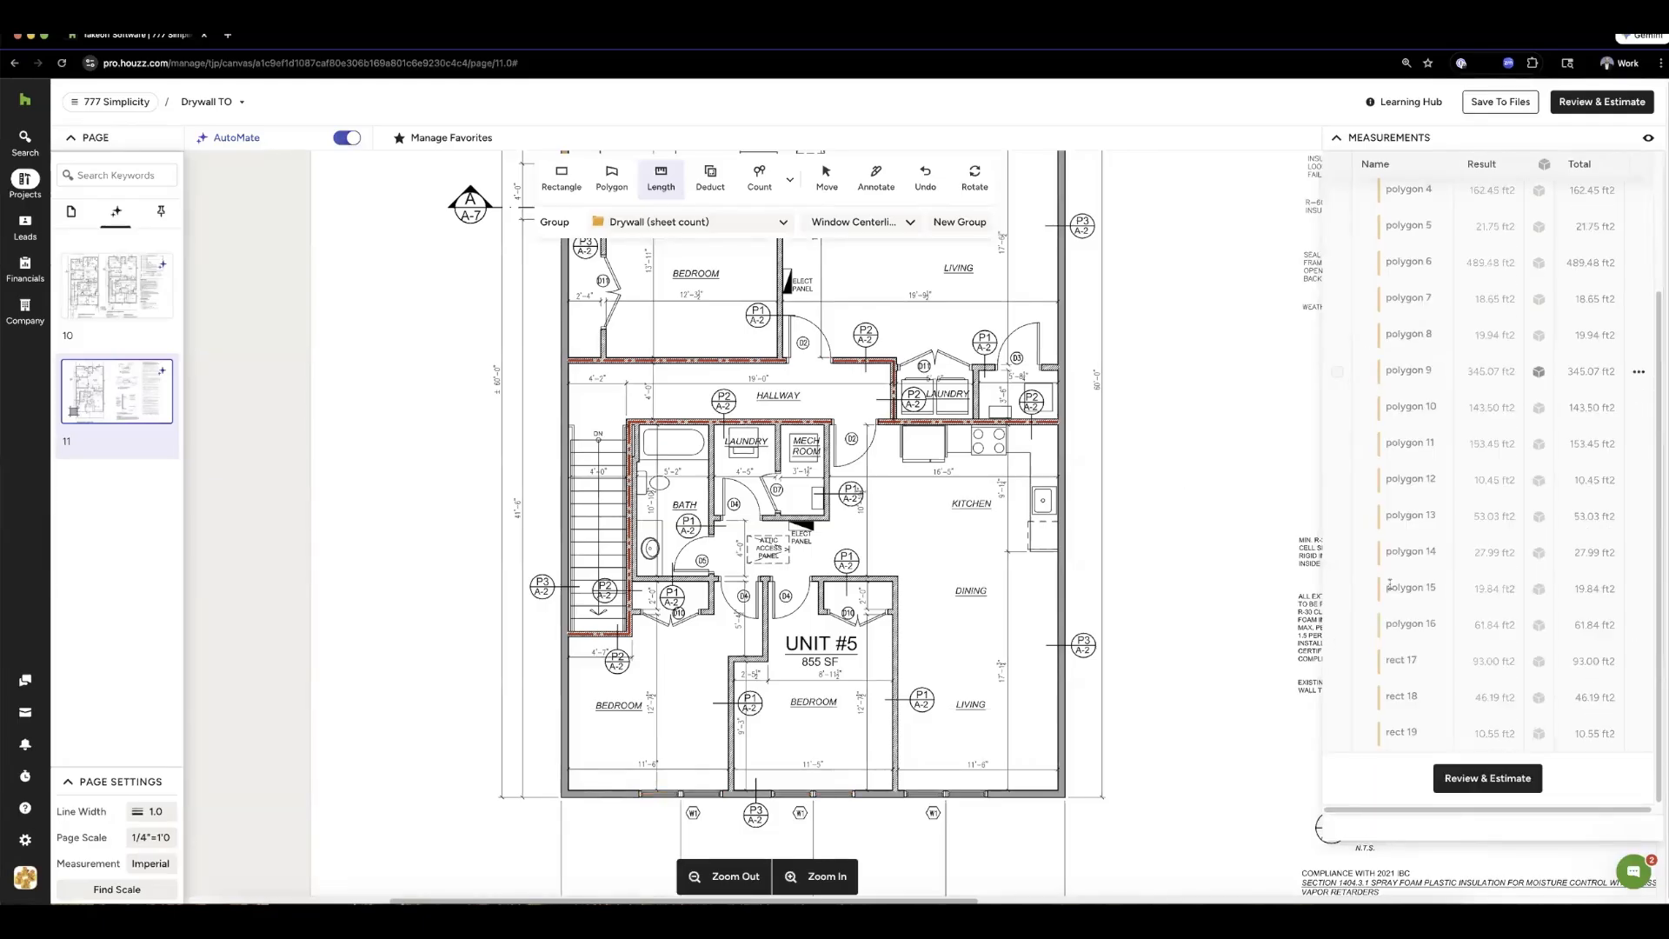
- Plot all wall lengths automatically into the Drywall (sheet count) assembly with the Door, Window & Junction Separation type
scroll(862, 271, up, 3)
click(715, 225)
click(819, 253)
click(706, 329)
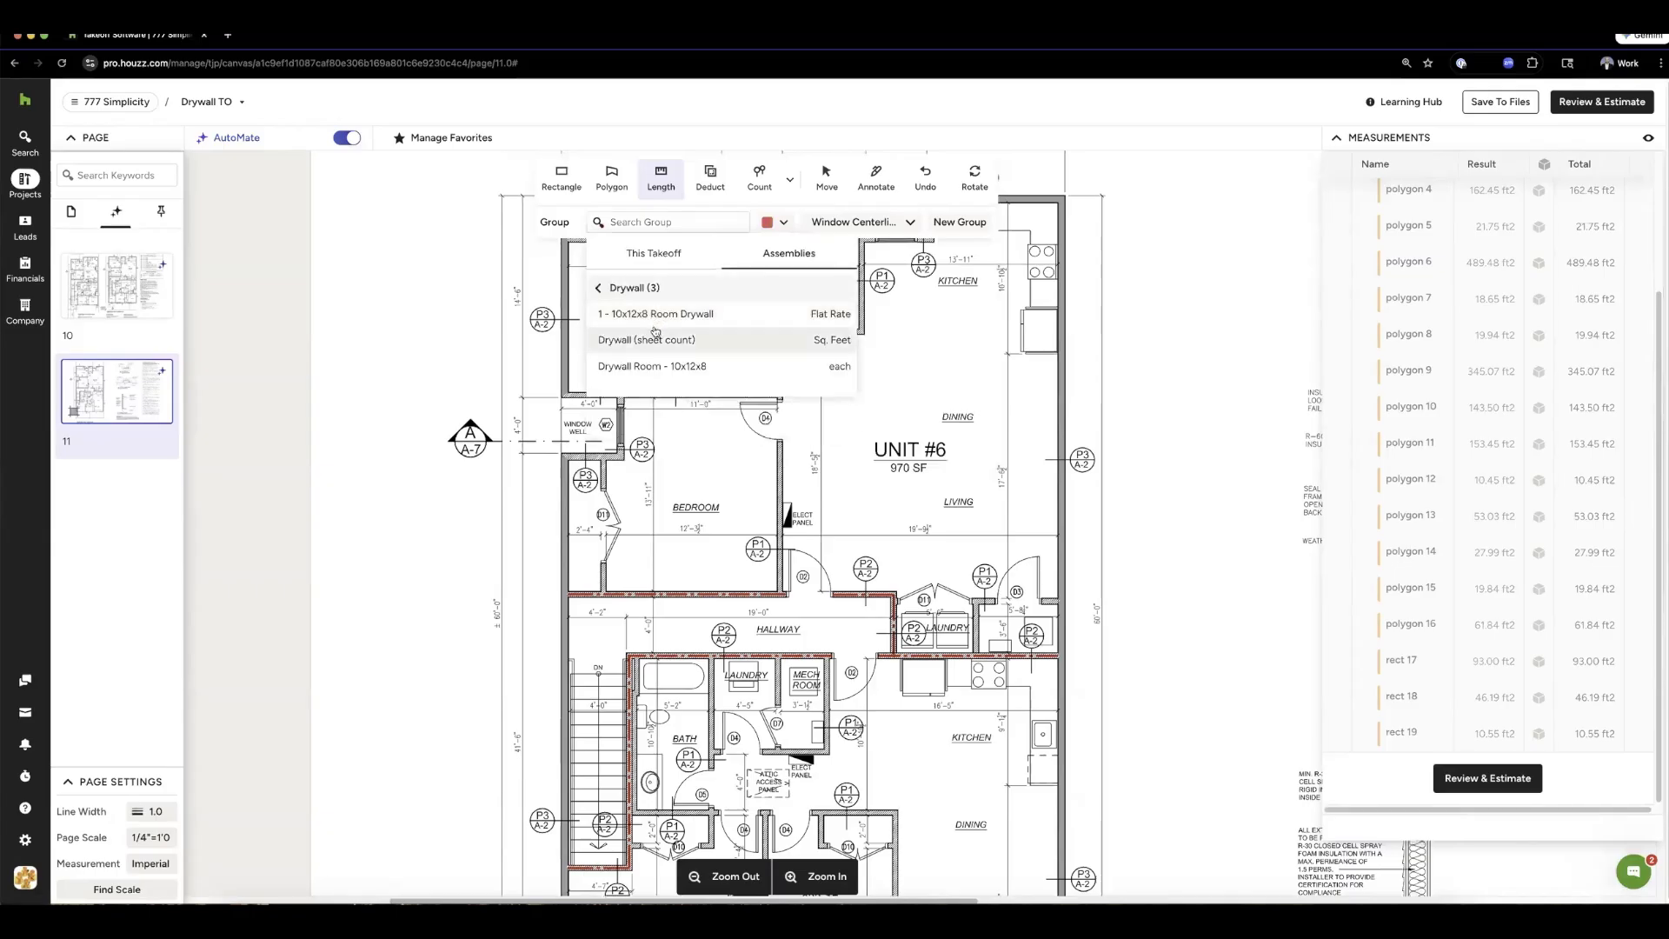
click(707, 332)
scroll(743, 413, up, 3)
scroll(742, 413, down, 2)
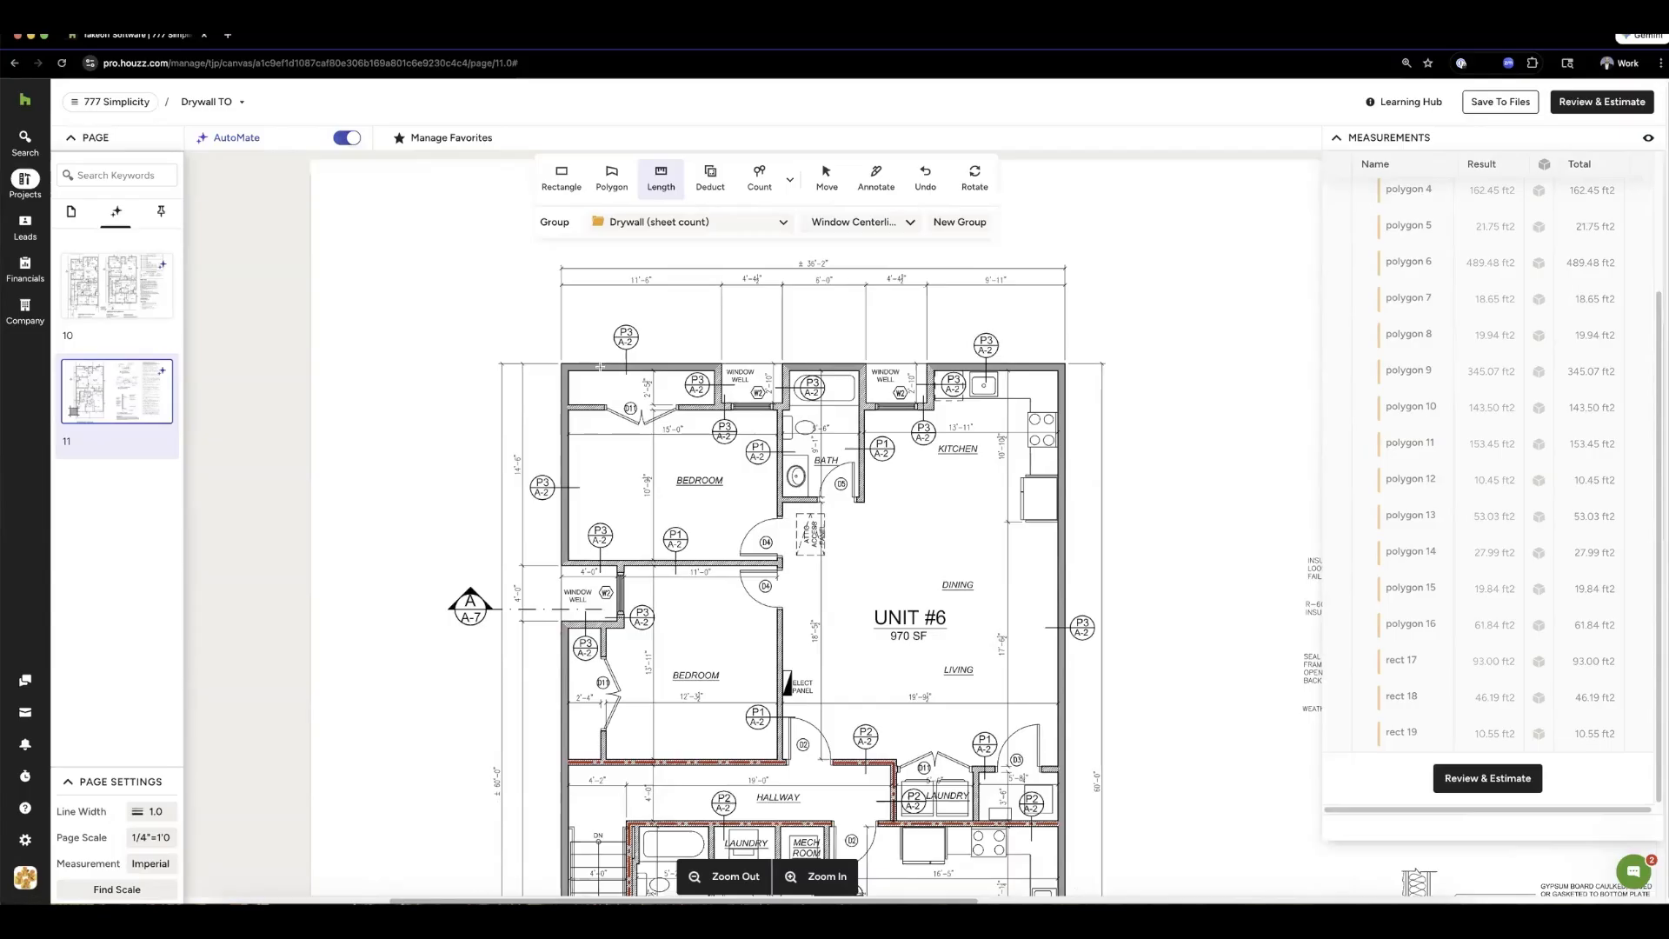
click(908, 222)
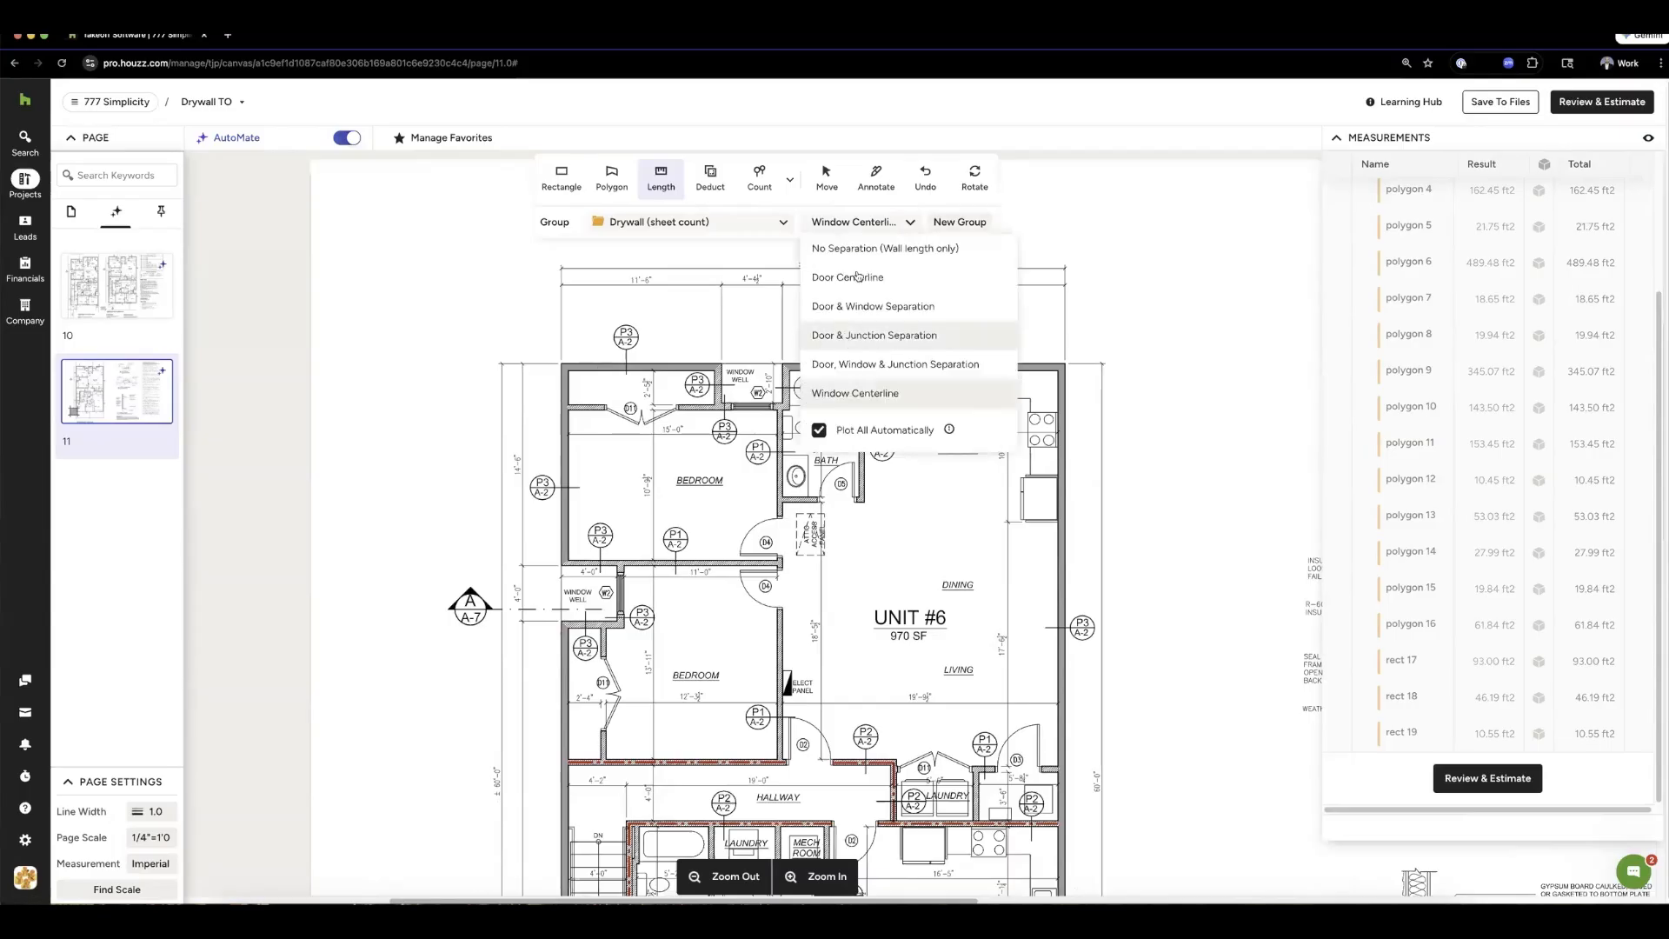
click(841, 364)
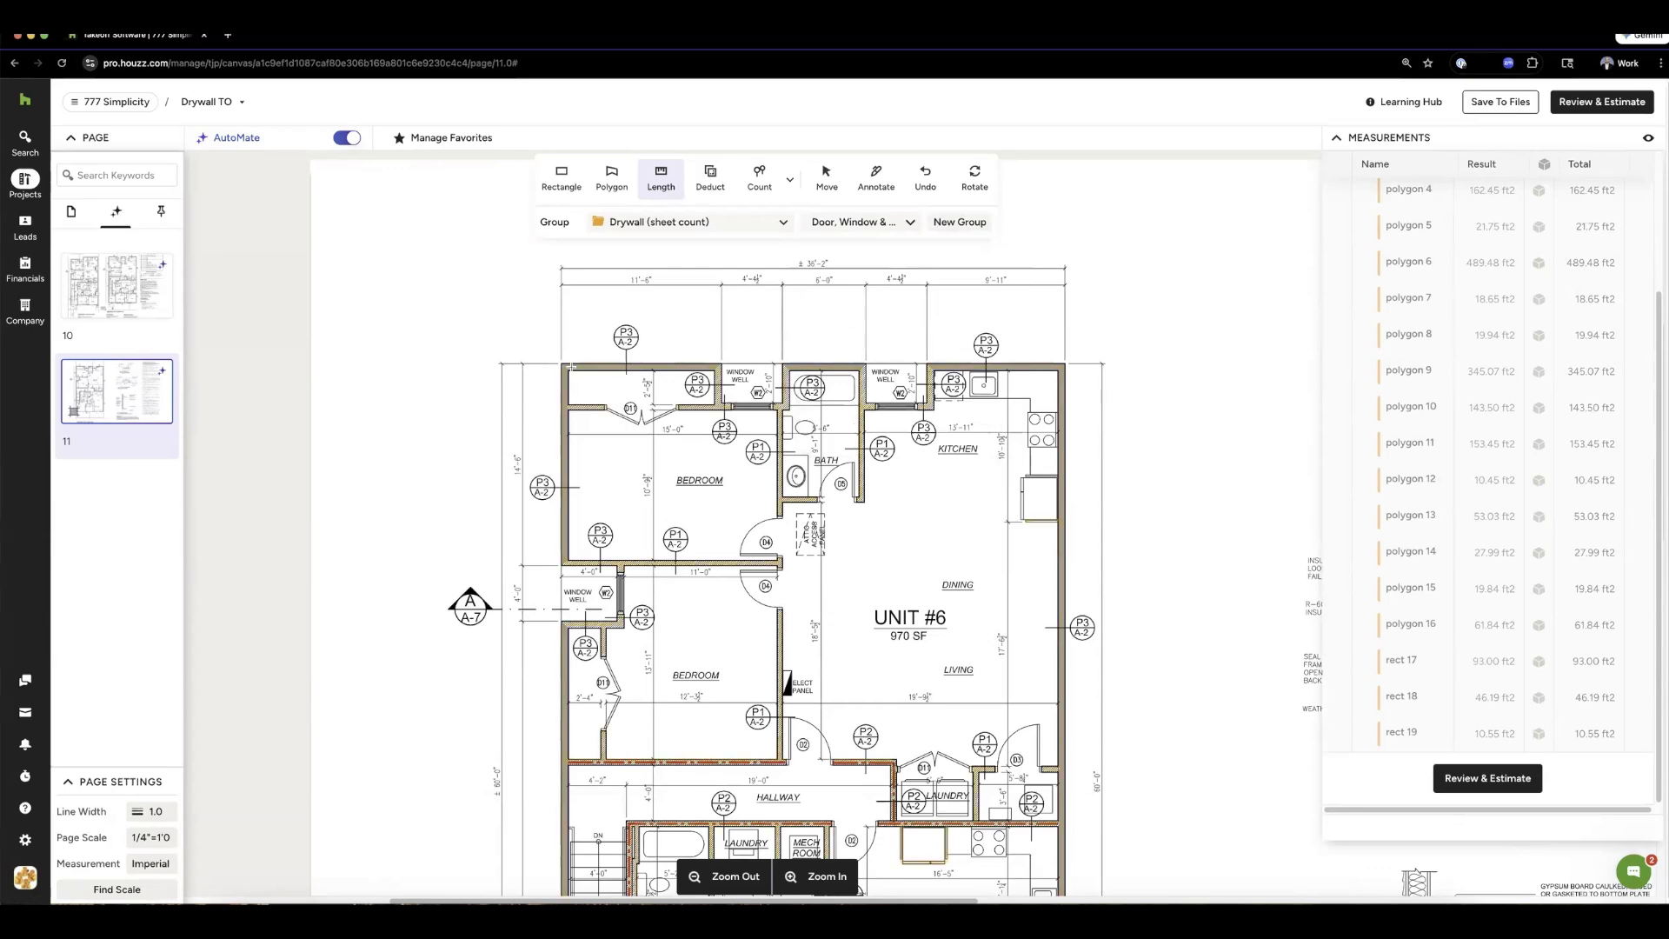
- Add a height of 10 ft to the Length Group of wall measurements in Drywall (sheet count)
scroll(1521, 587, down, 1)
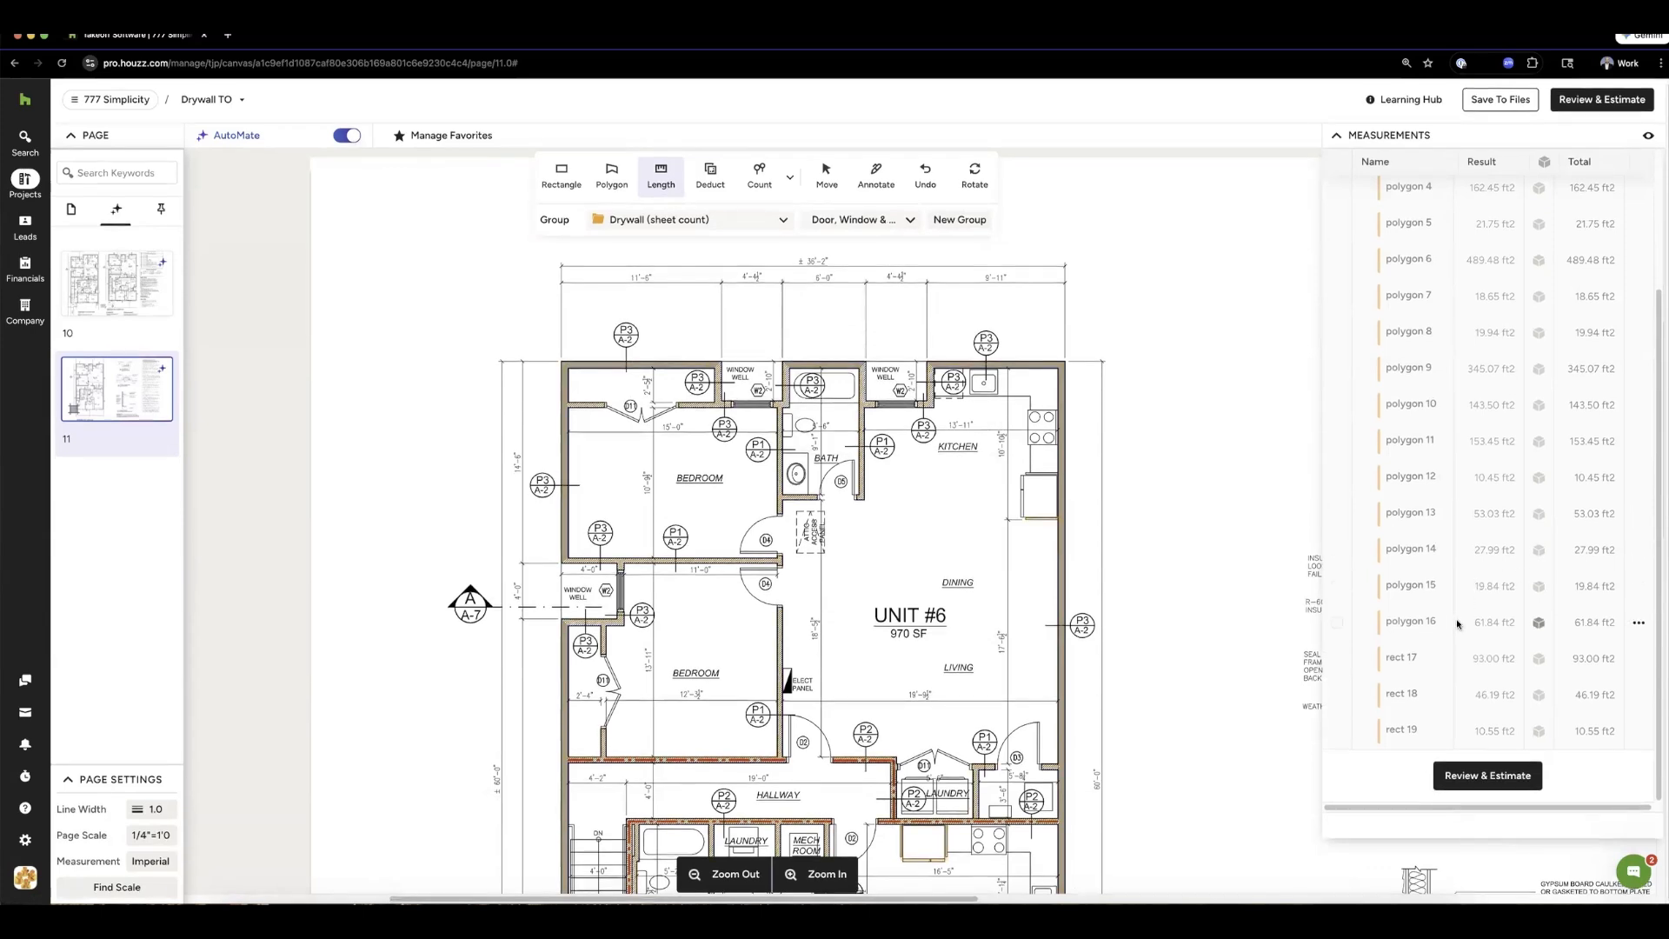
scroll(1459, 623, down, 20)
scroll(1434, 661, up, 10)
scroll(1419, 606, up, 15)
scroll(1422, 592, up, 20)
scroll(1422, 590, down, 20)
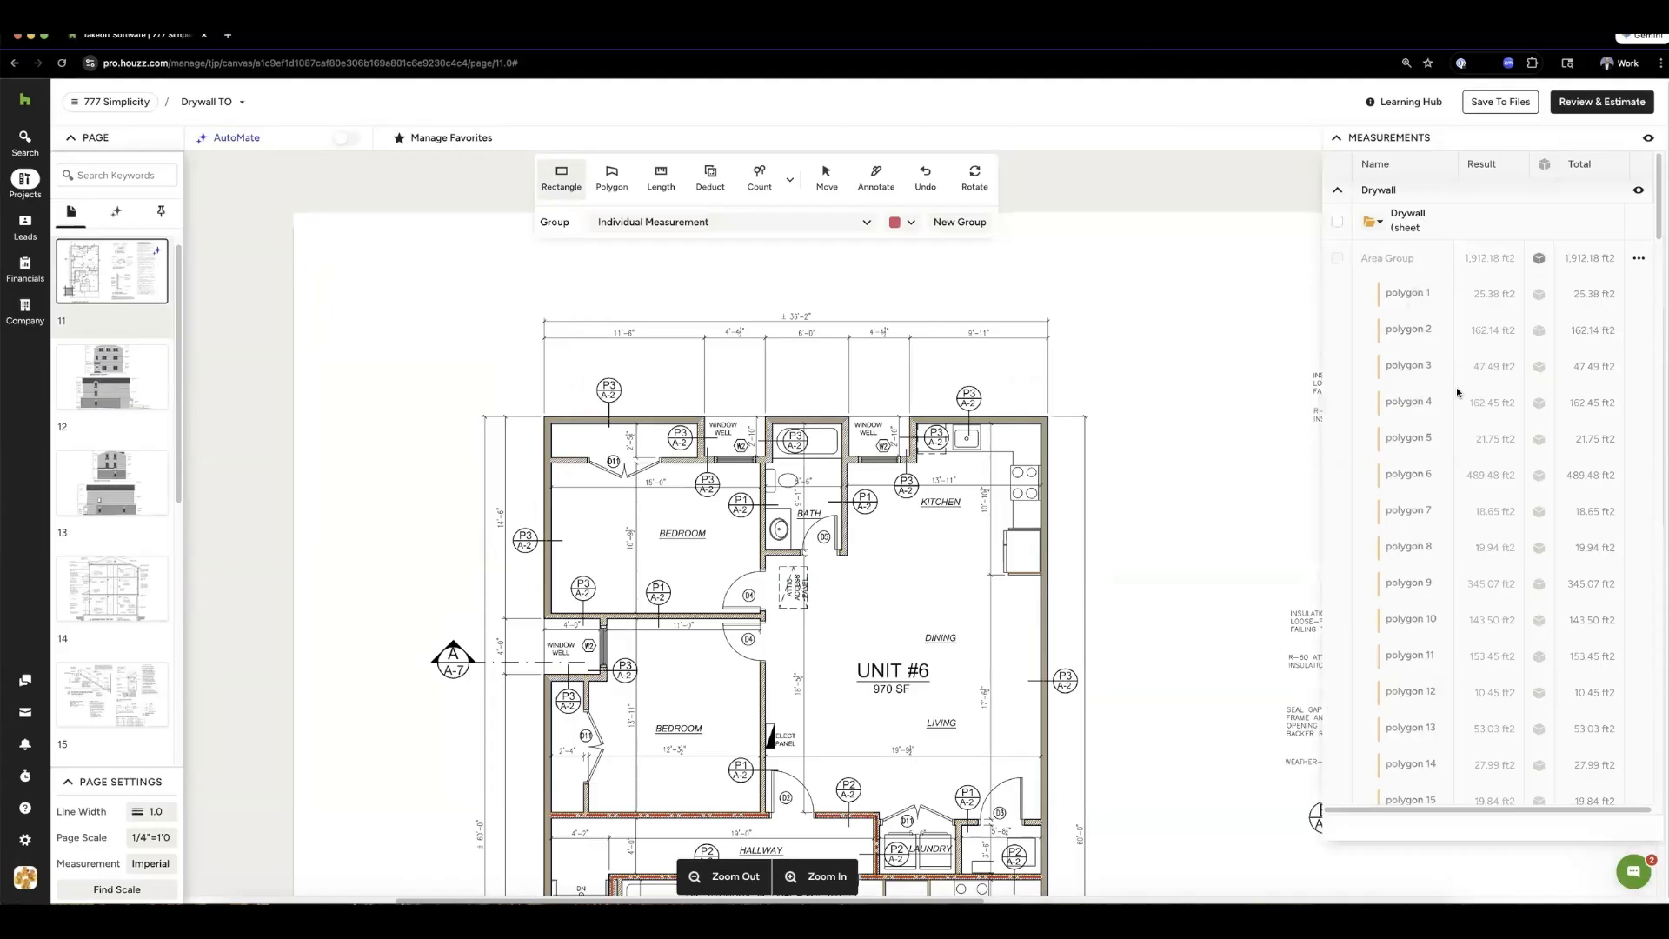
scroll(1453, 403, down, 7)
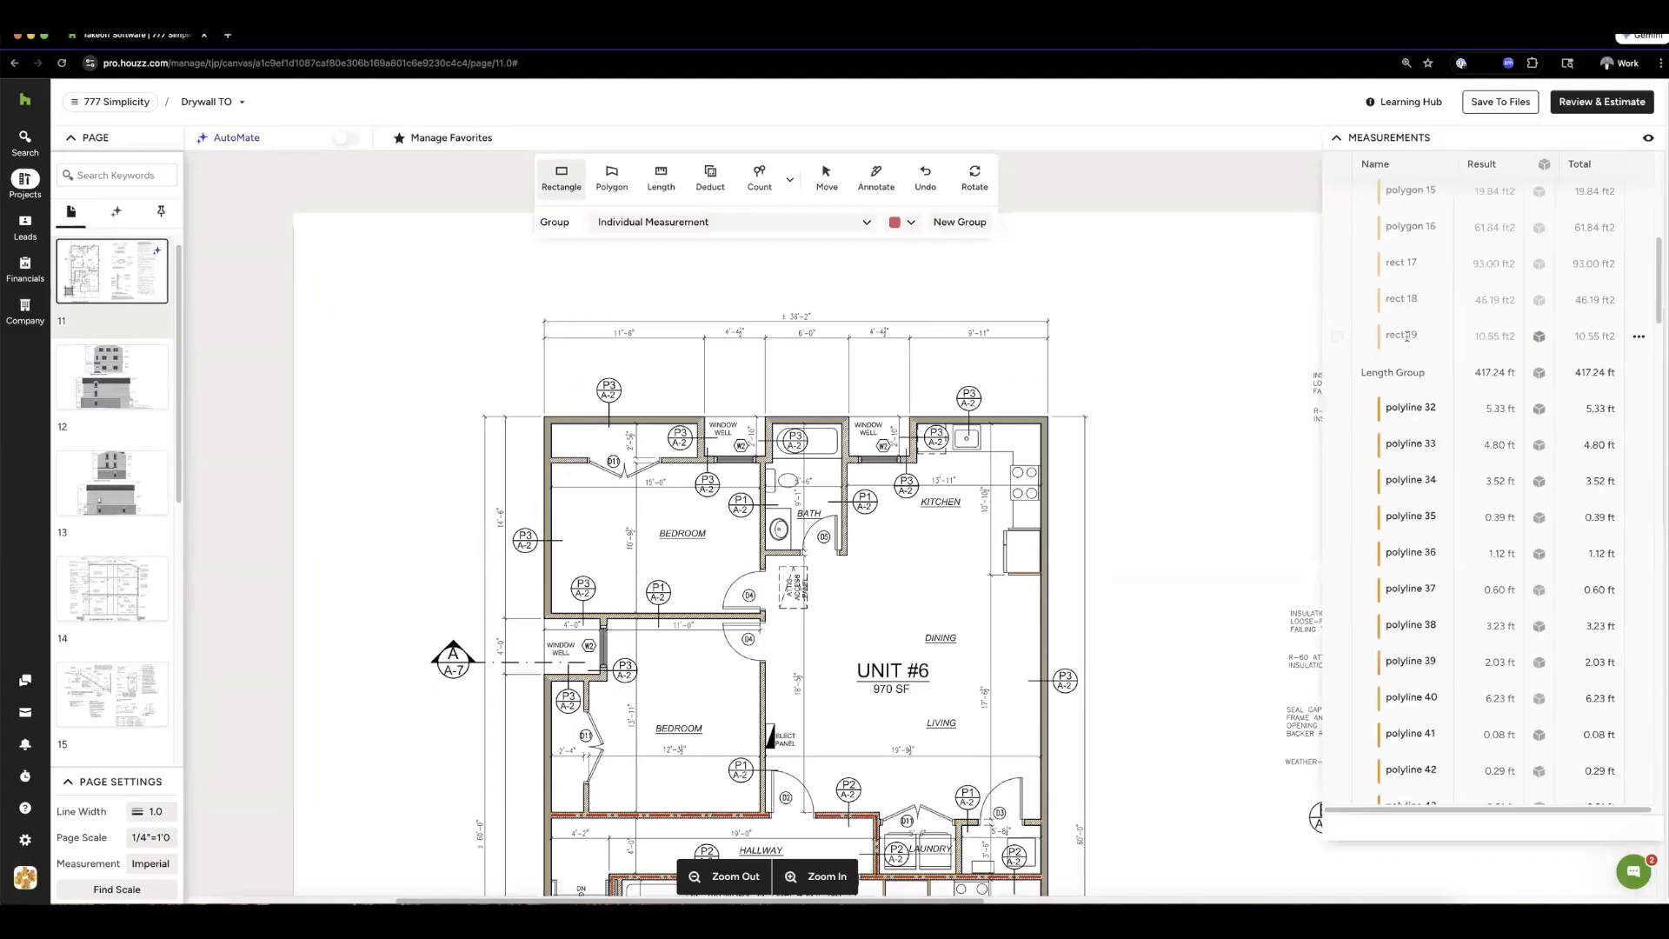
click(1539, 372)
click(971, 415)
text(10)
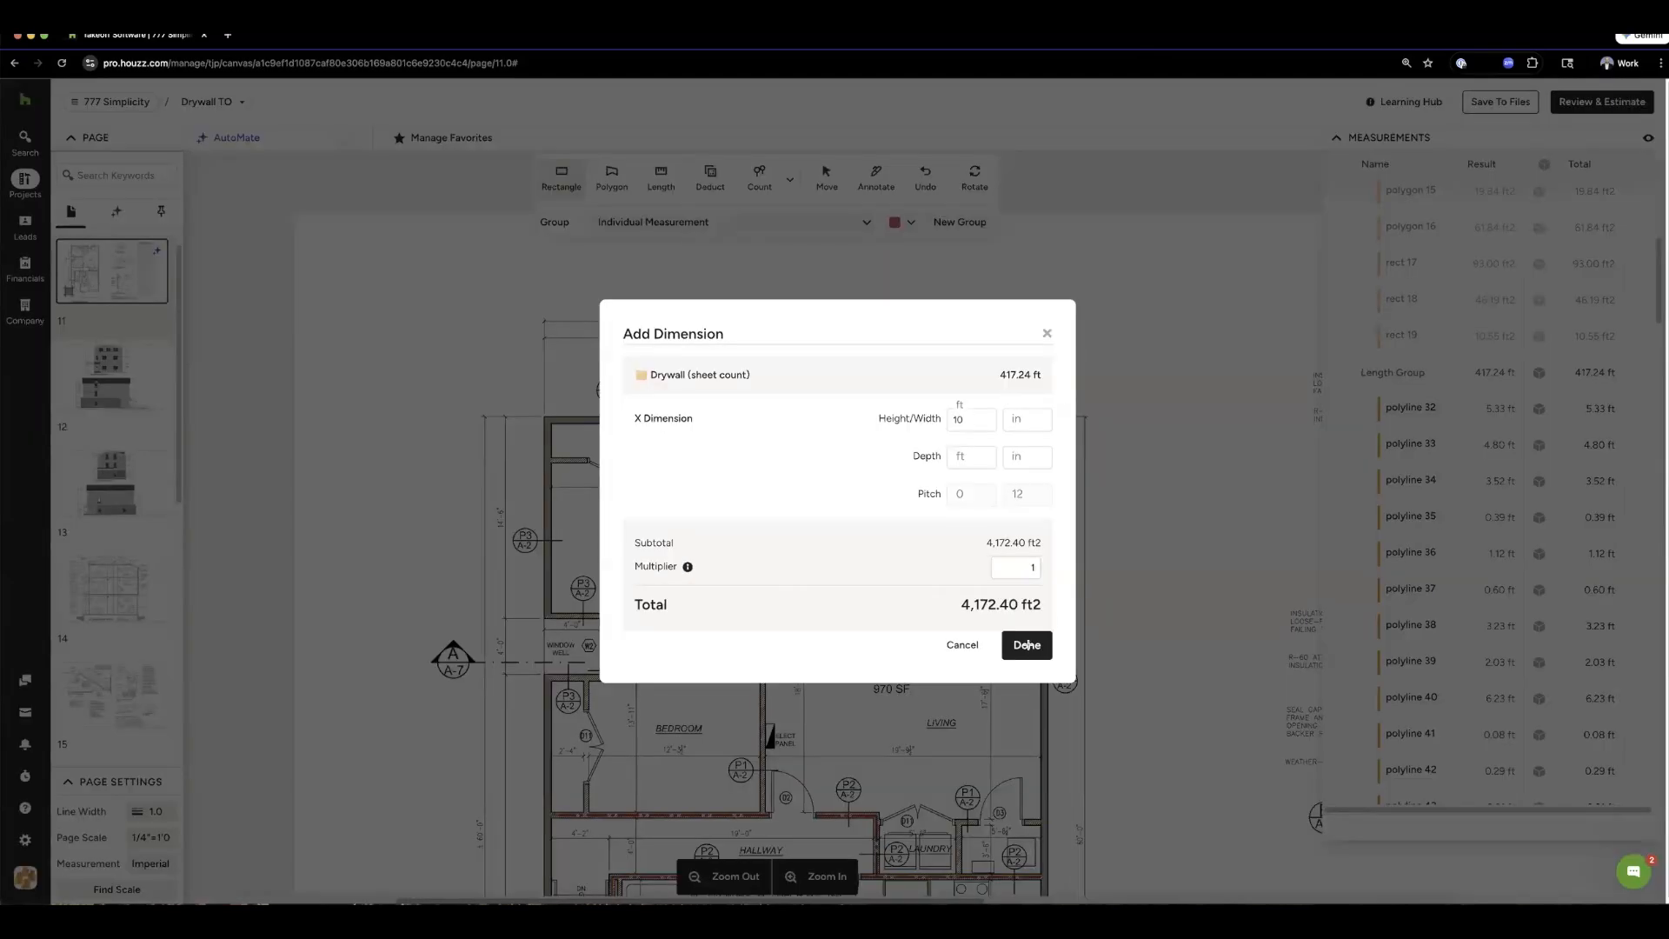
click(1027, 645)
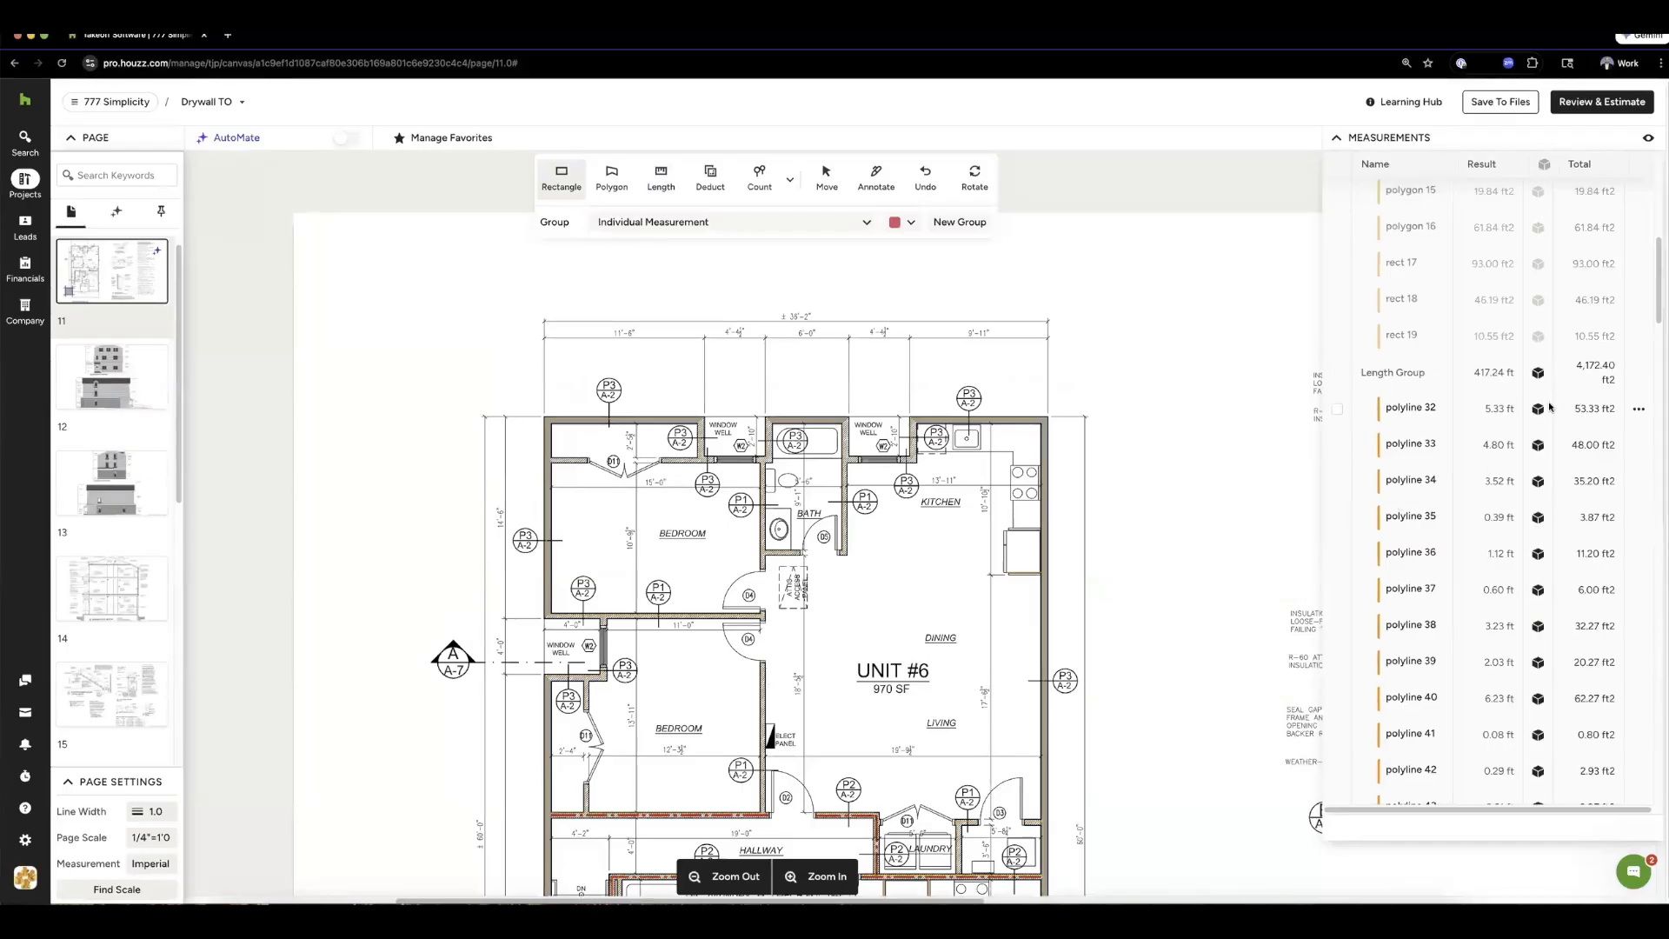
- Turn AutoMate back on and set up length measurements with the Drywall (sheet count) assembly
scroll(1034, 584, down, 5)
click(347, 138)
click(612, 178)
click(661, 179)
click(684, 222)
click(790, 254)
click(678, 314)
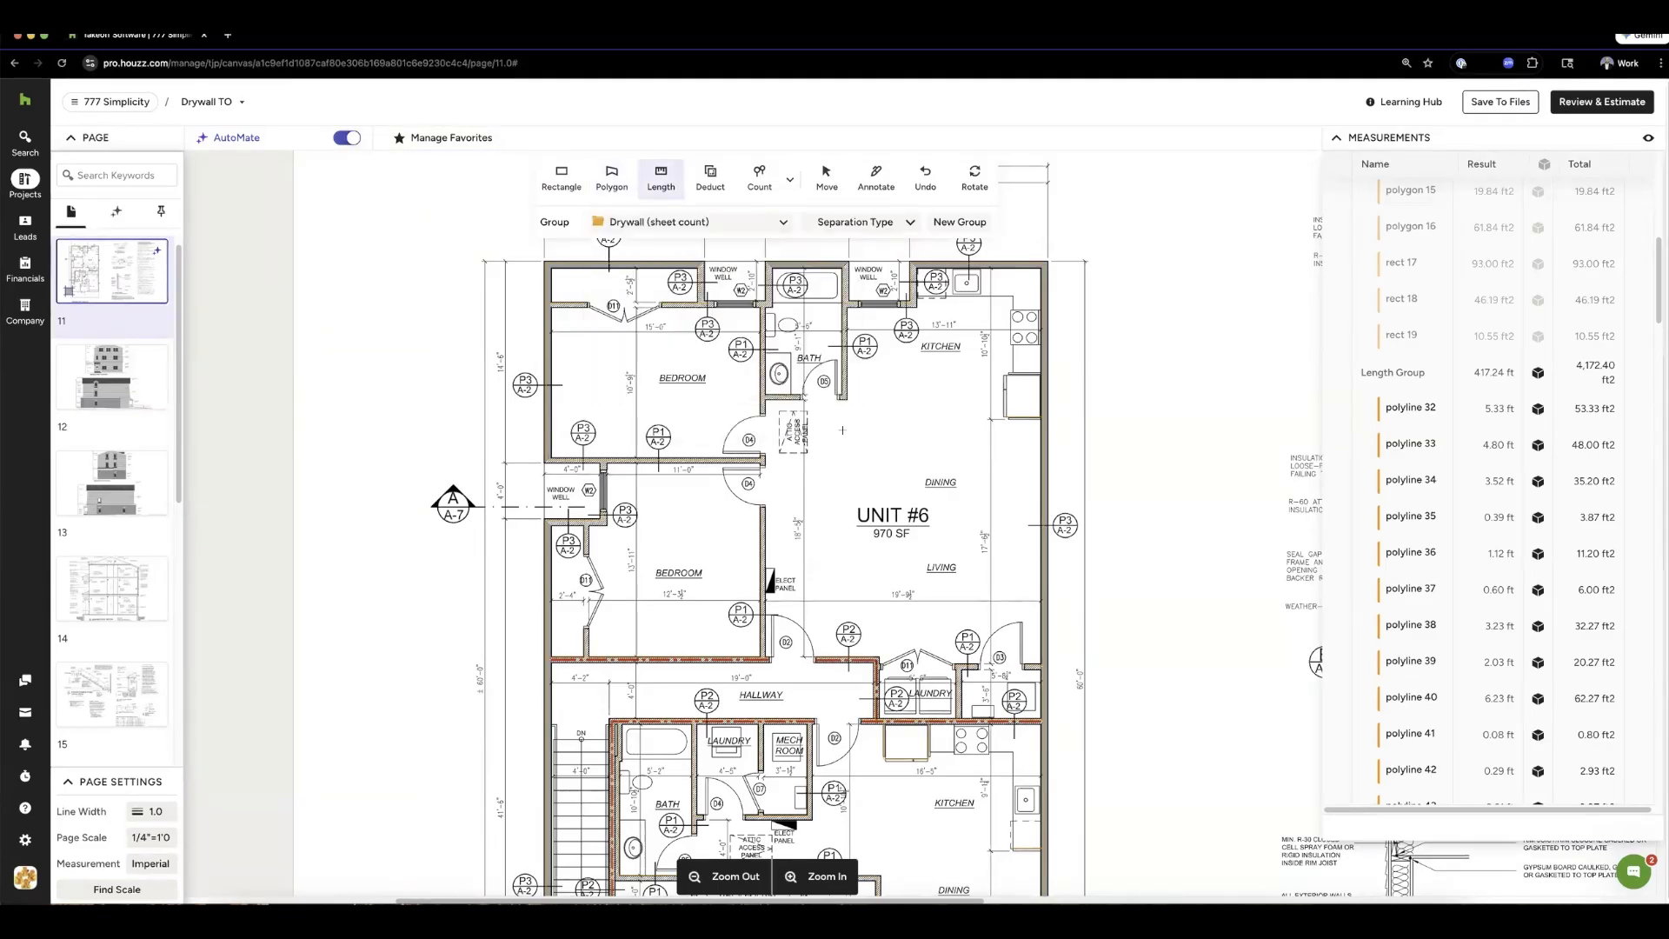
scroll(842, 429, down, 7)
scroll(837, 424, up, 8)
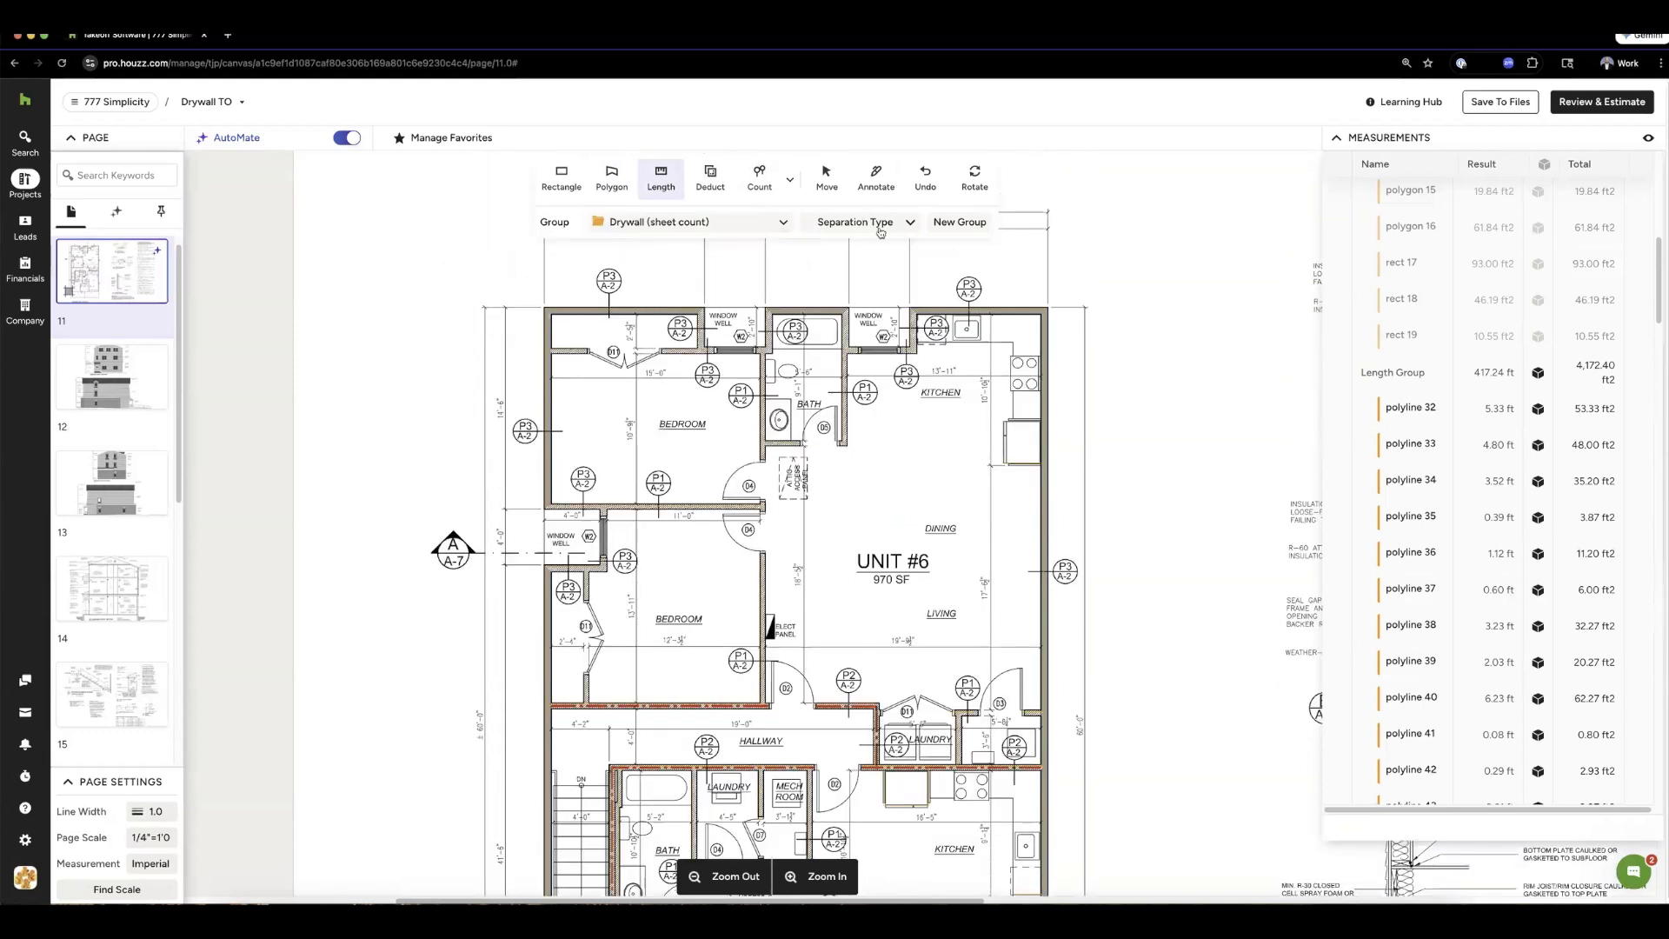
- Set the separation type to Door Centerline, measure Unit #6's upper bedroom door, and plot all other doors automatically
click(858, 222)
click(858, 274)
click(761, 480)
click(866, 224)
click(819, 432)
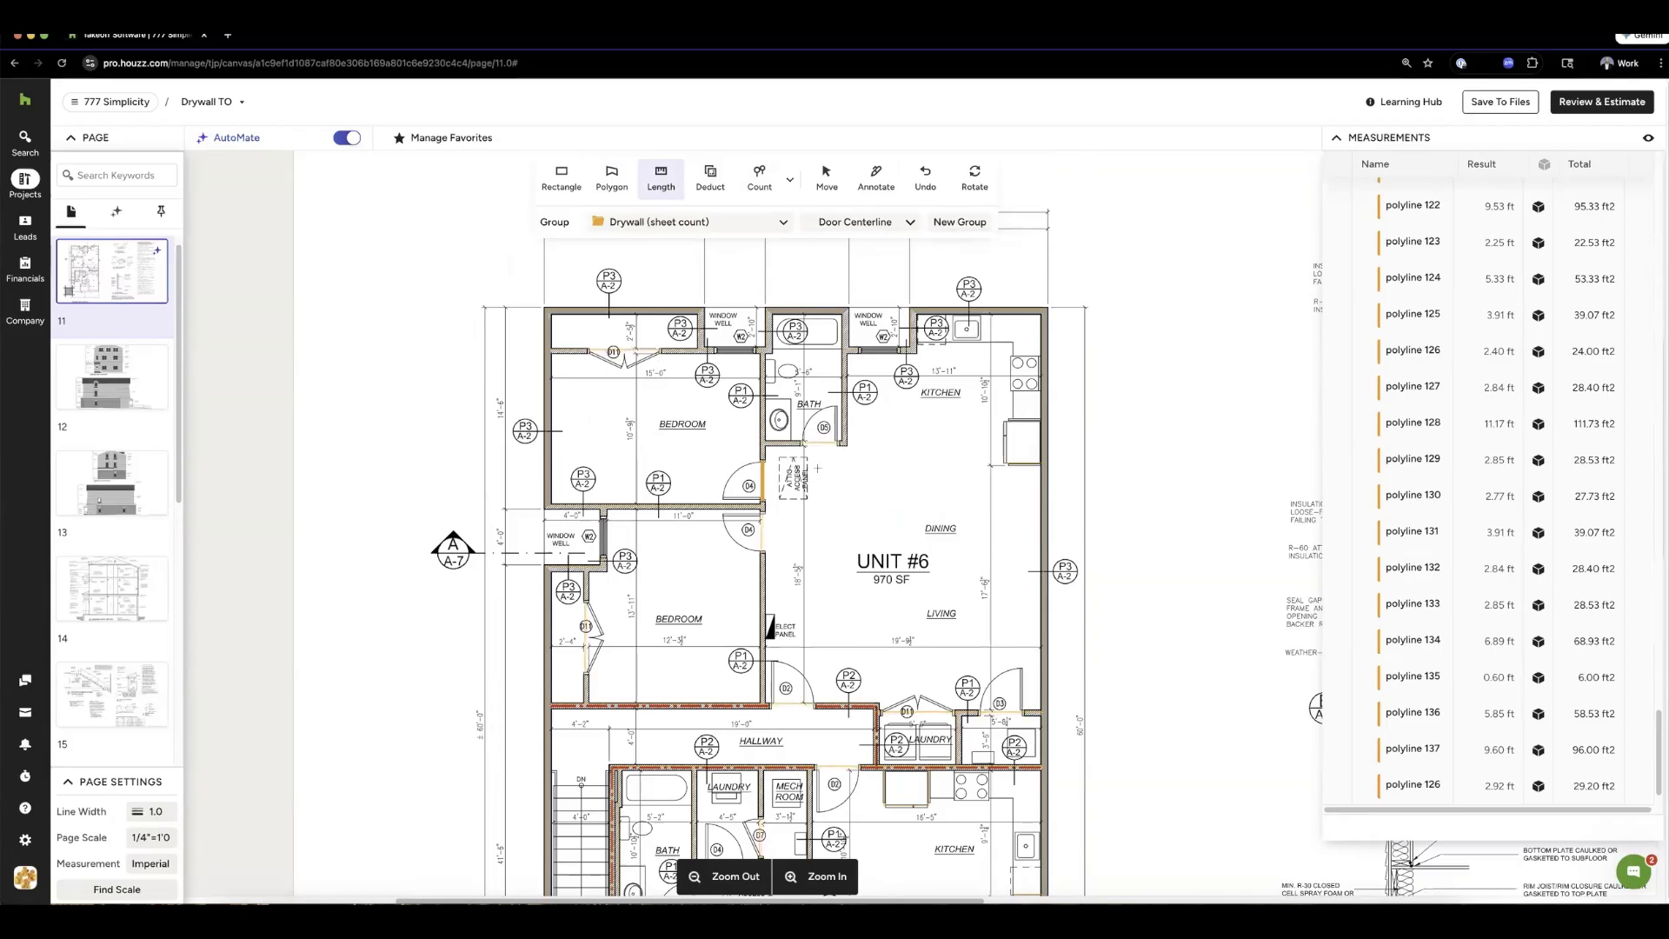
- Examine the plotted polylines in the measurement list and the door lines on the Unit #5 and Unit #6 plans
scroll(1399, 699, down, 5)
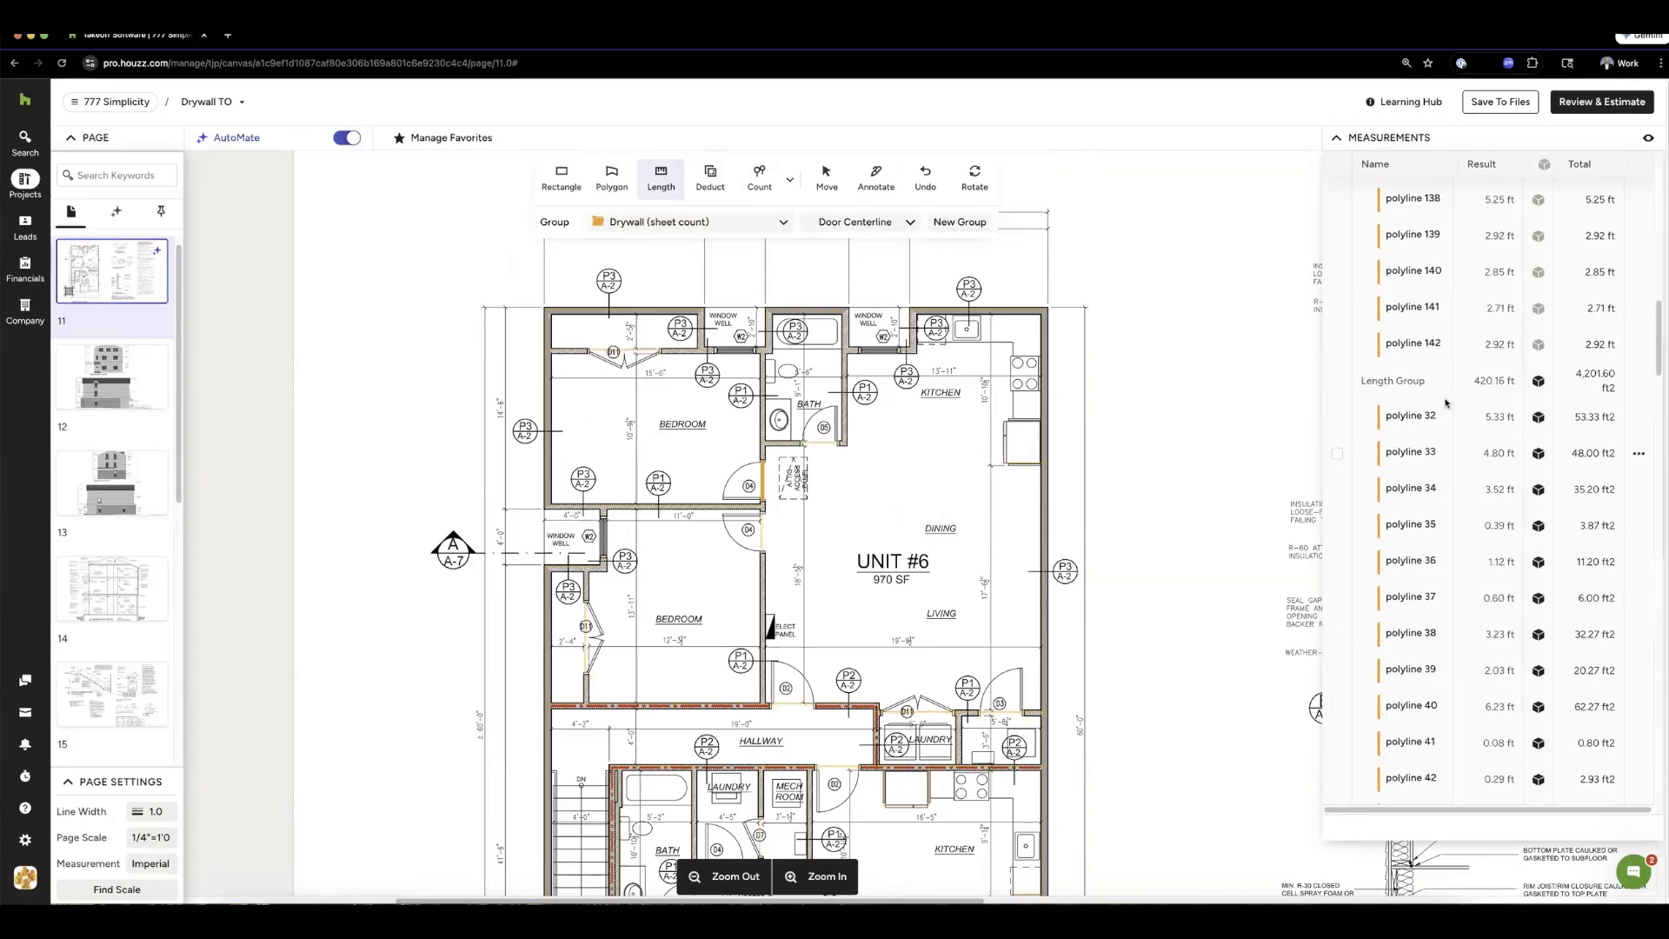
scroll(1456, 477, up, 14)
scroll(1468, 572, down, 4)
scroll(1471, 630, down, 5)
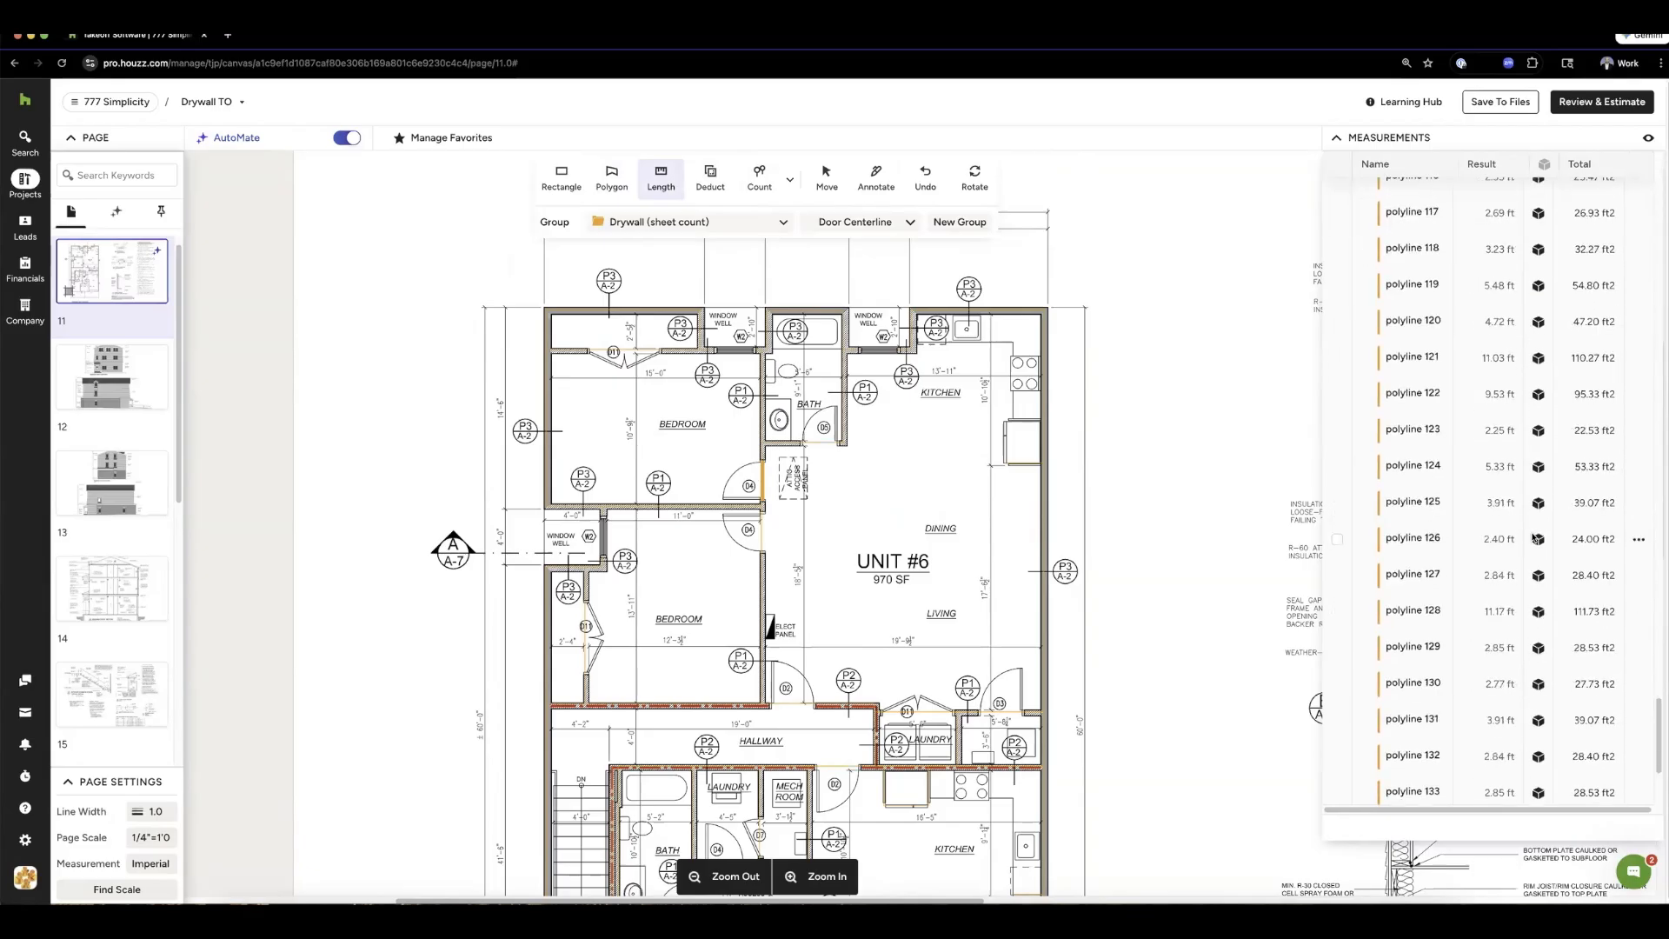
scroll(1535, 539, down, 3)
scroll(870, 598, down, 5)
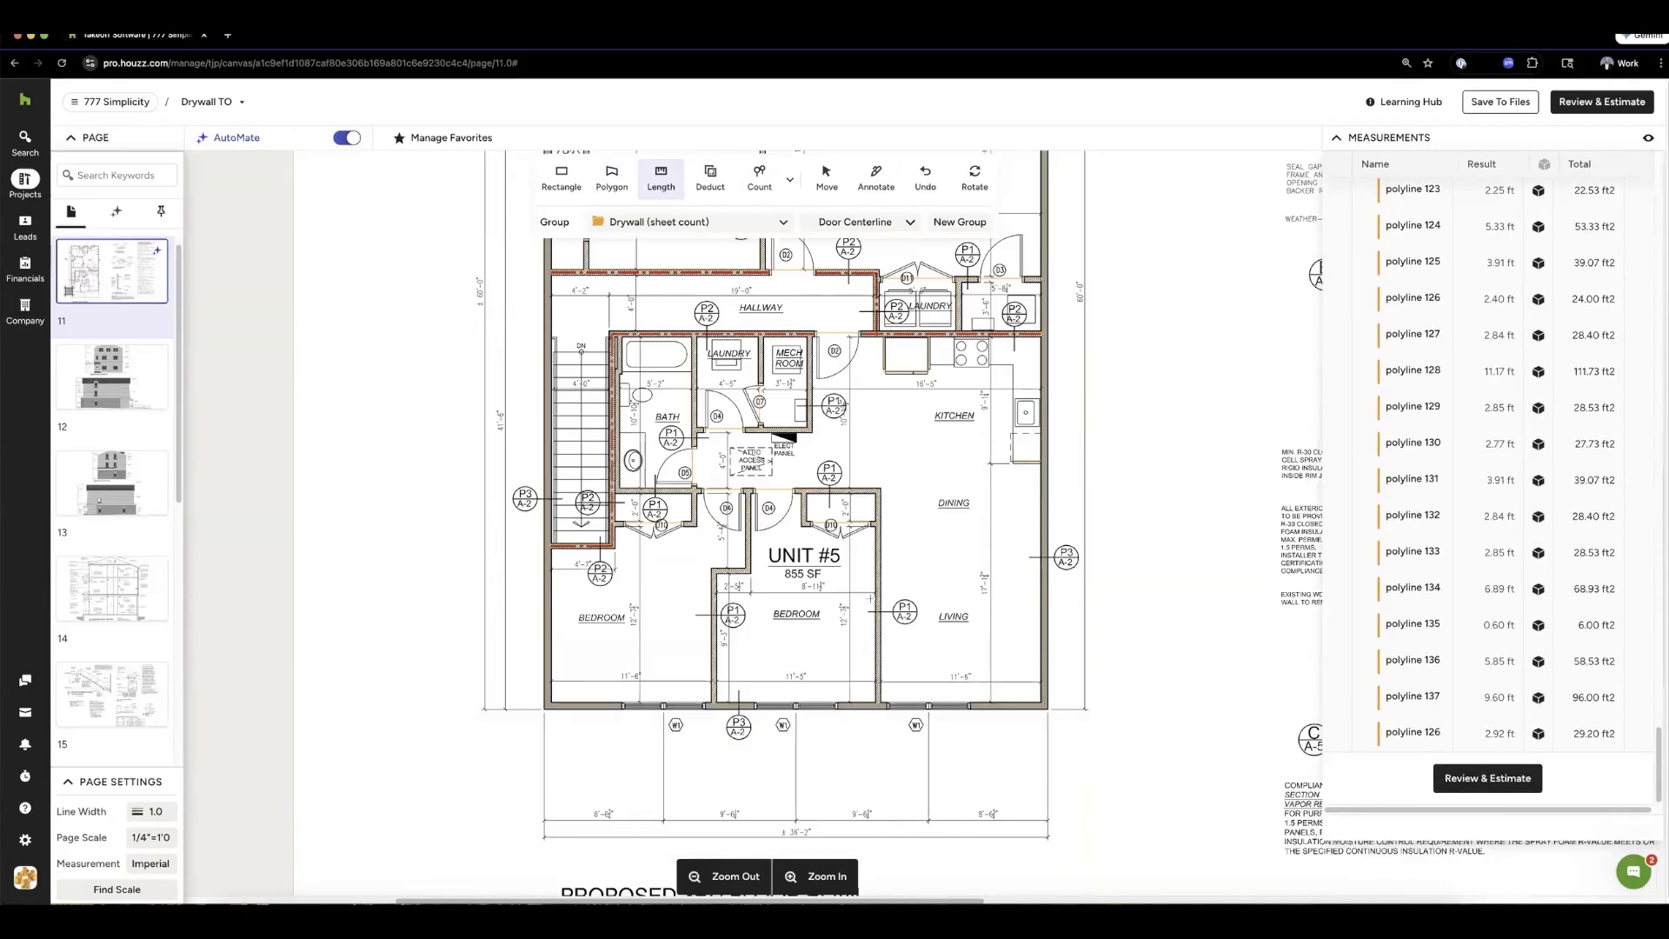
scroll(783, 565, up, 3)
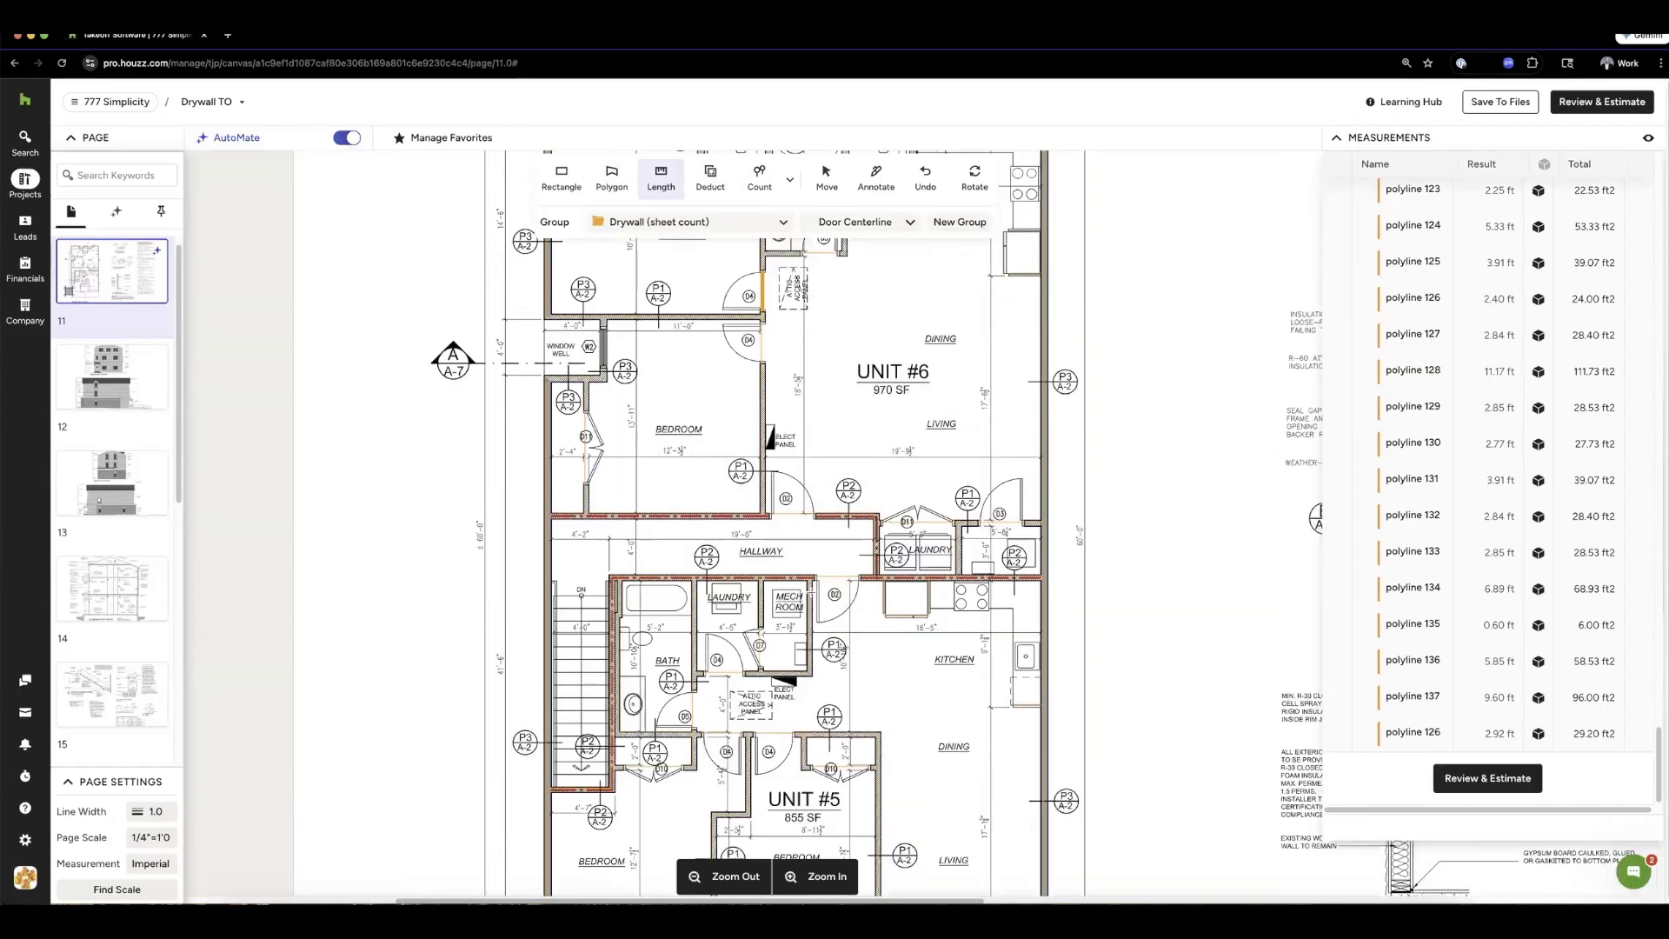
scroll(811, 592, up, 3)
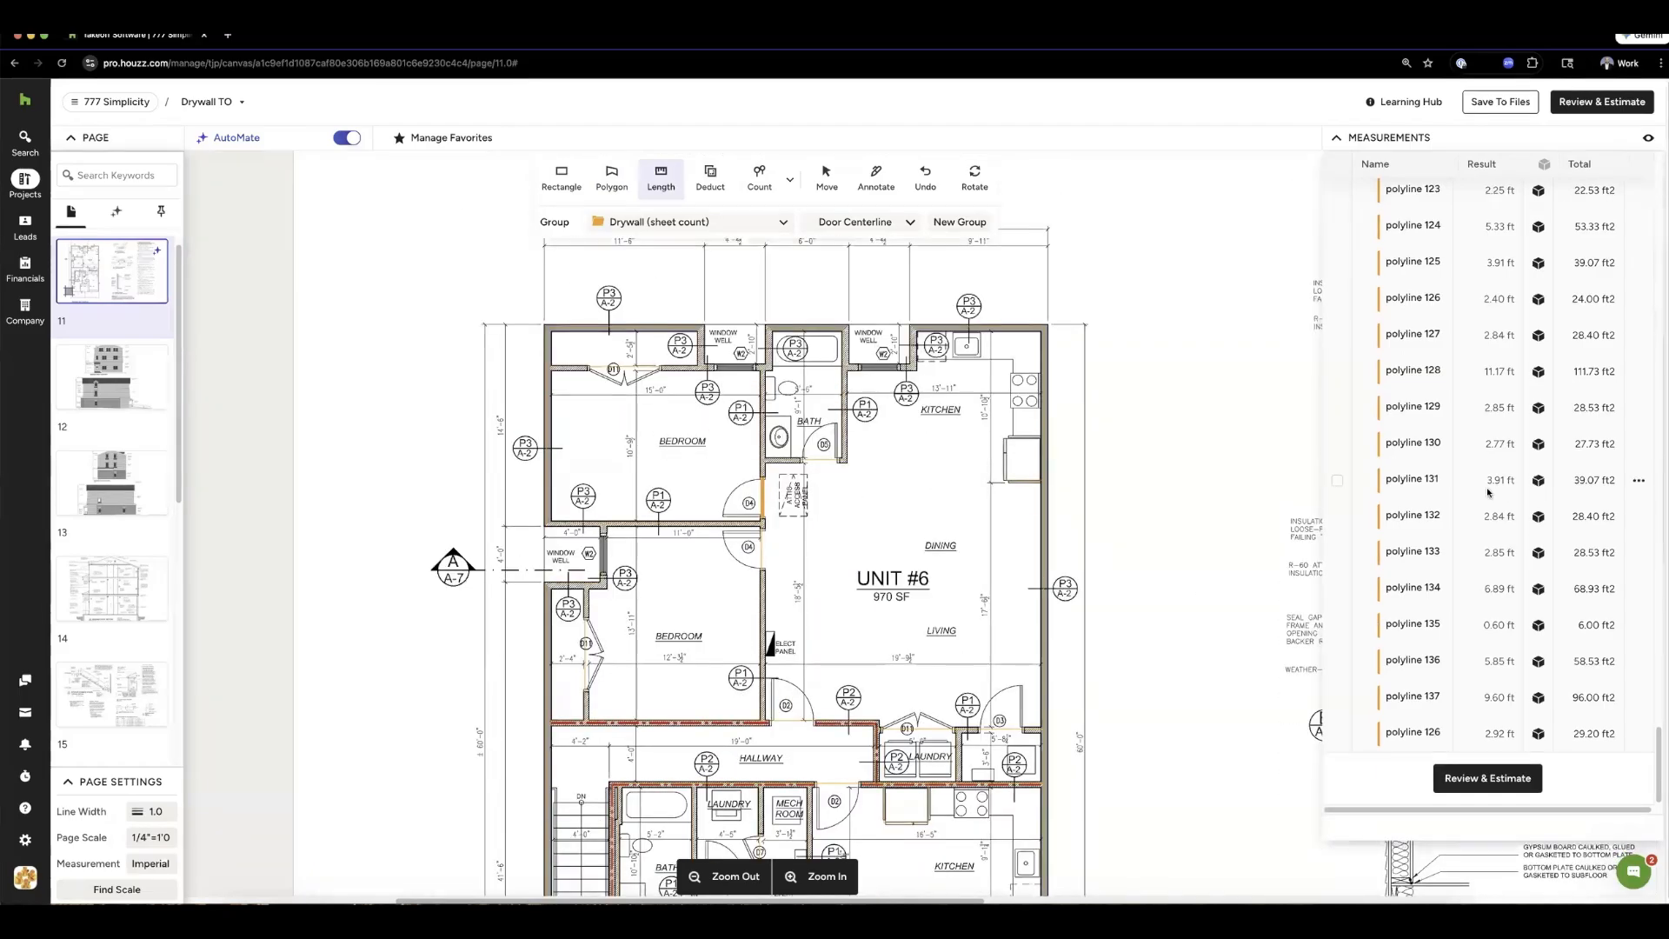
scroll(1502, 514, up, 20)
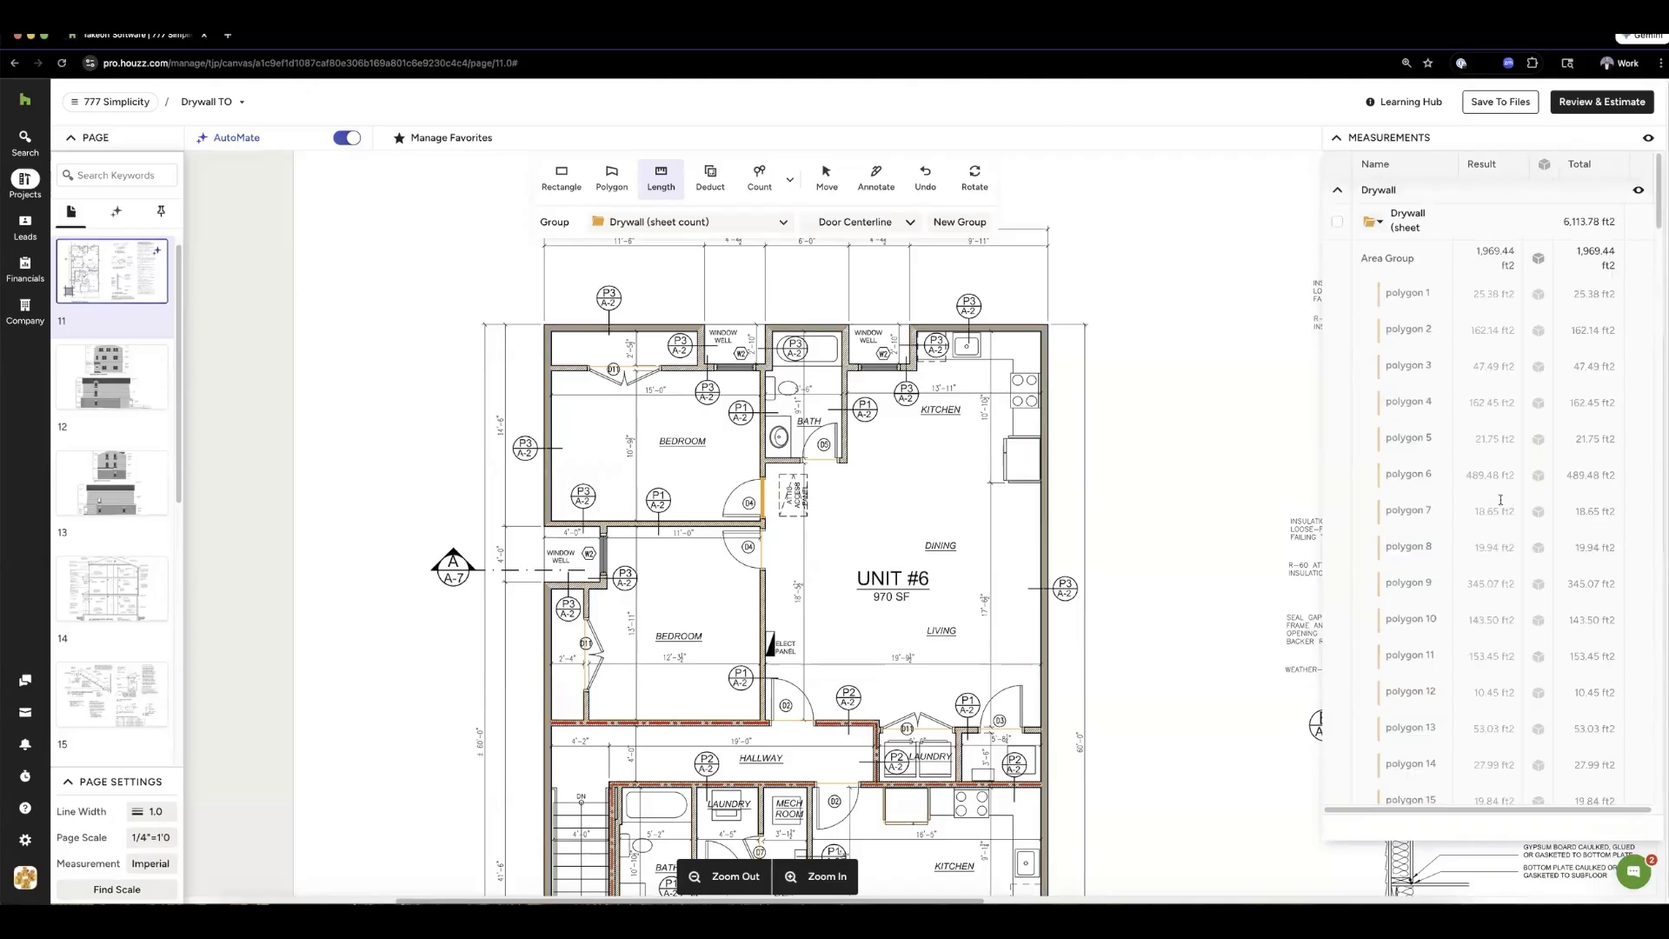
- Set the height/width of the Door measurement in Drywall (sheet count) to 2 ft
scroll(1536, 484, down, 20)
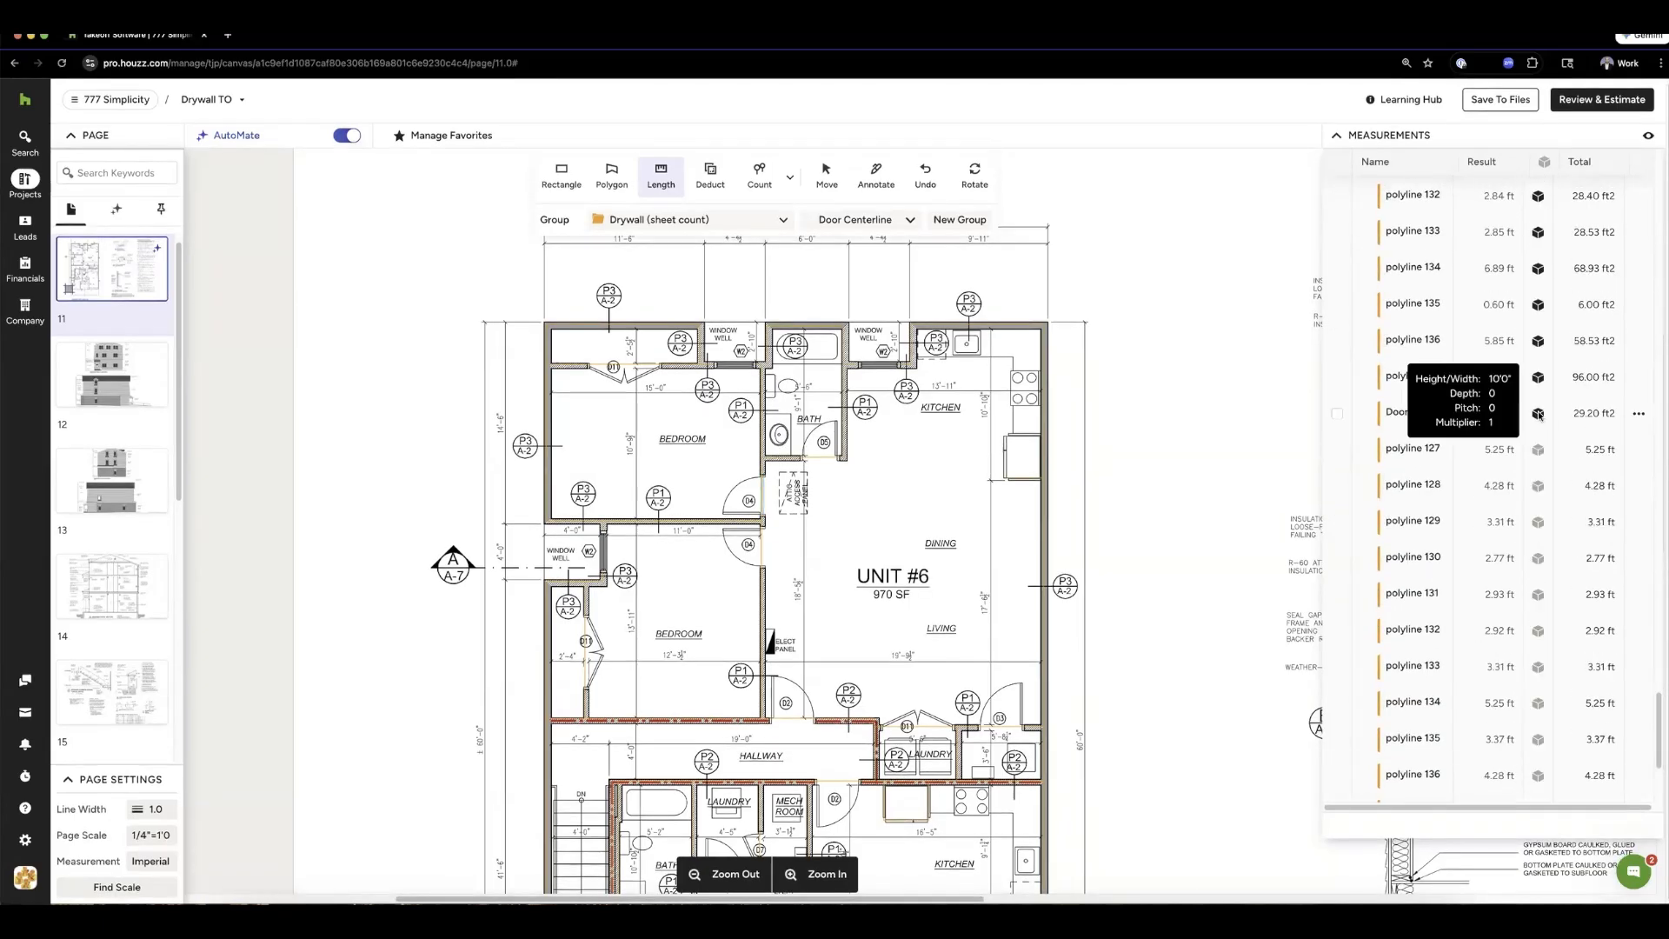
click(1538, 413)
click(972, 419)
text(10)
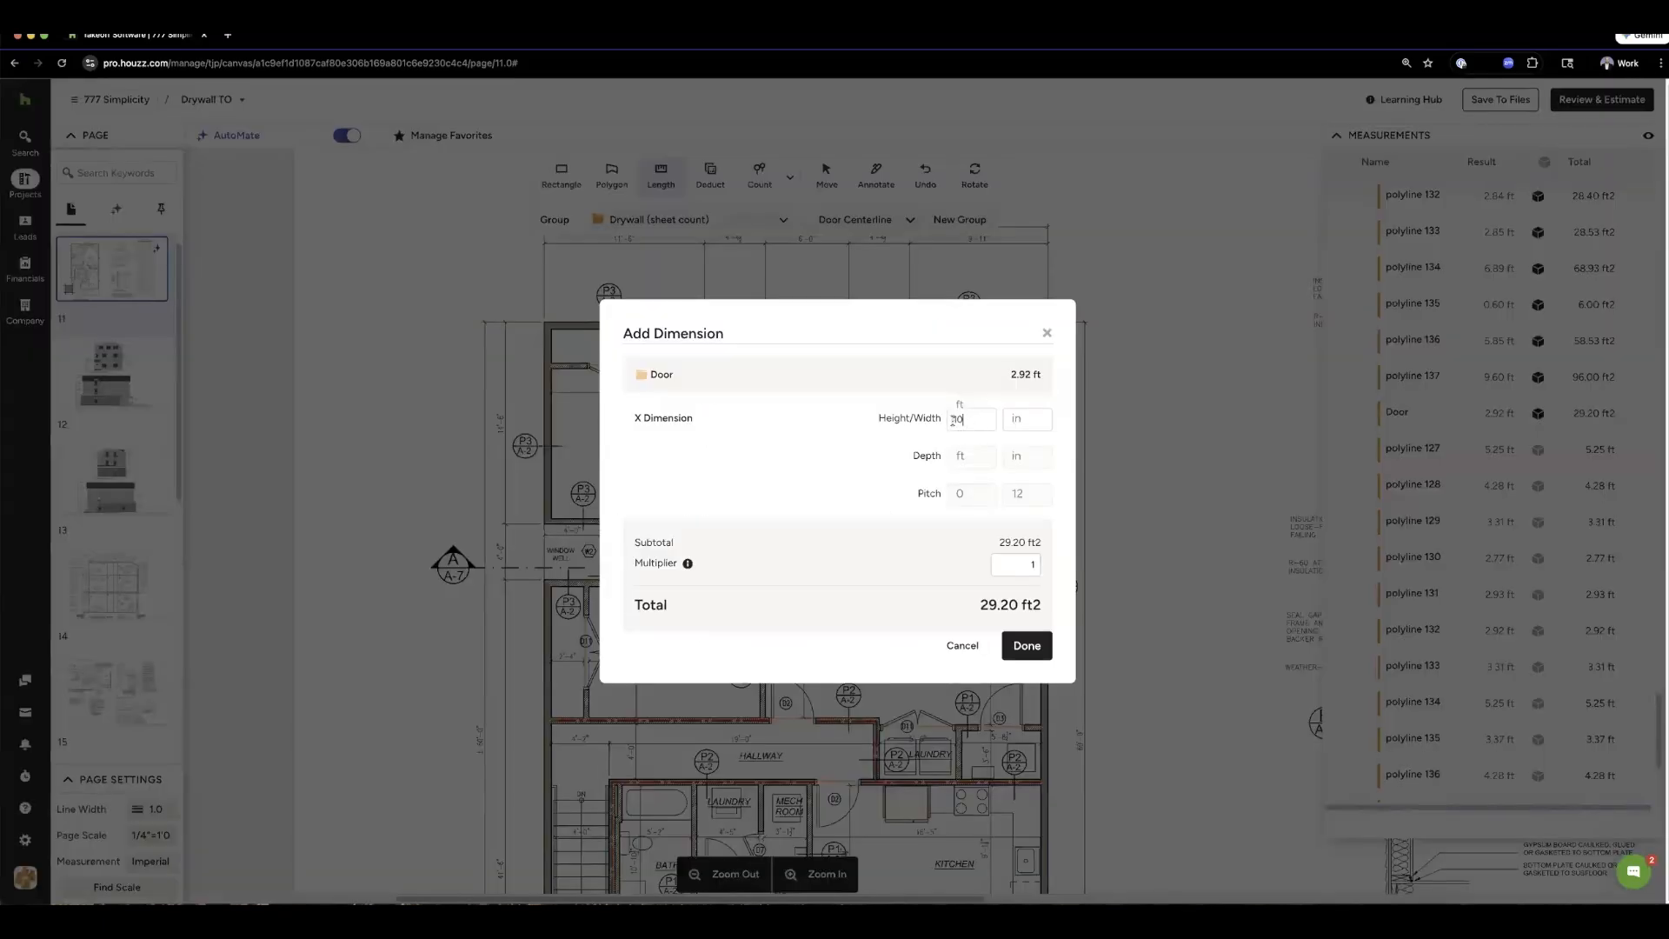
key(BackSpace)
key(BackSpace)
text(2)
click(1026, 645)
- Add a height/width of 2 ft to the door measurements polyline 127 (5.25 ft) and polyline 128 (4.28 ft)
click(1538, 450)
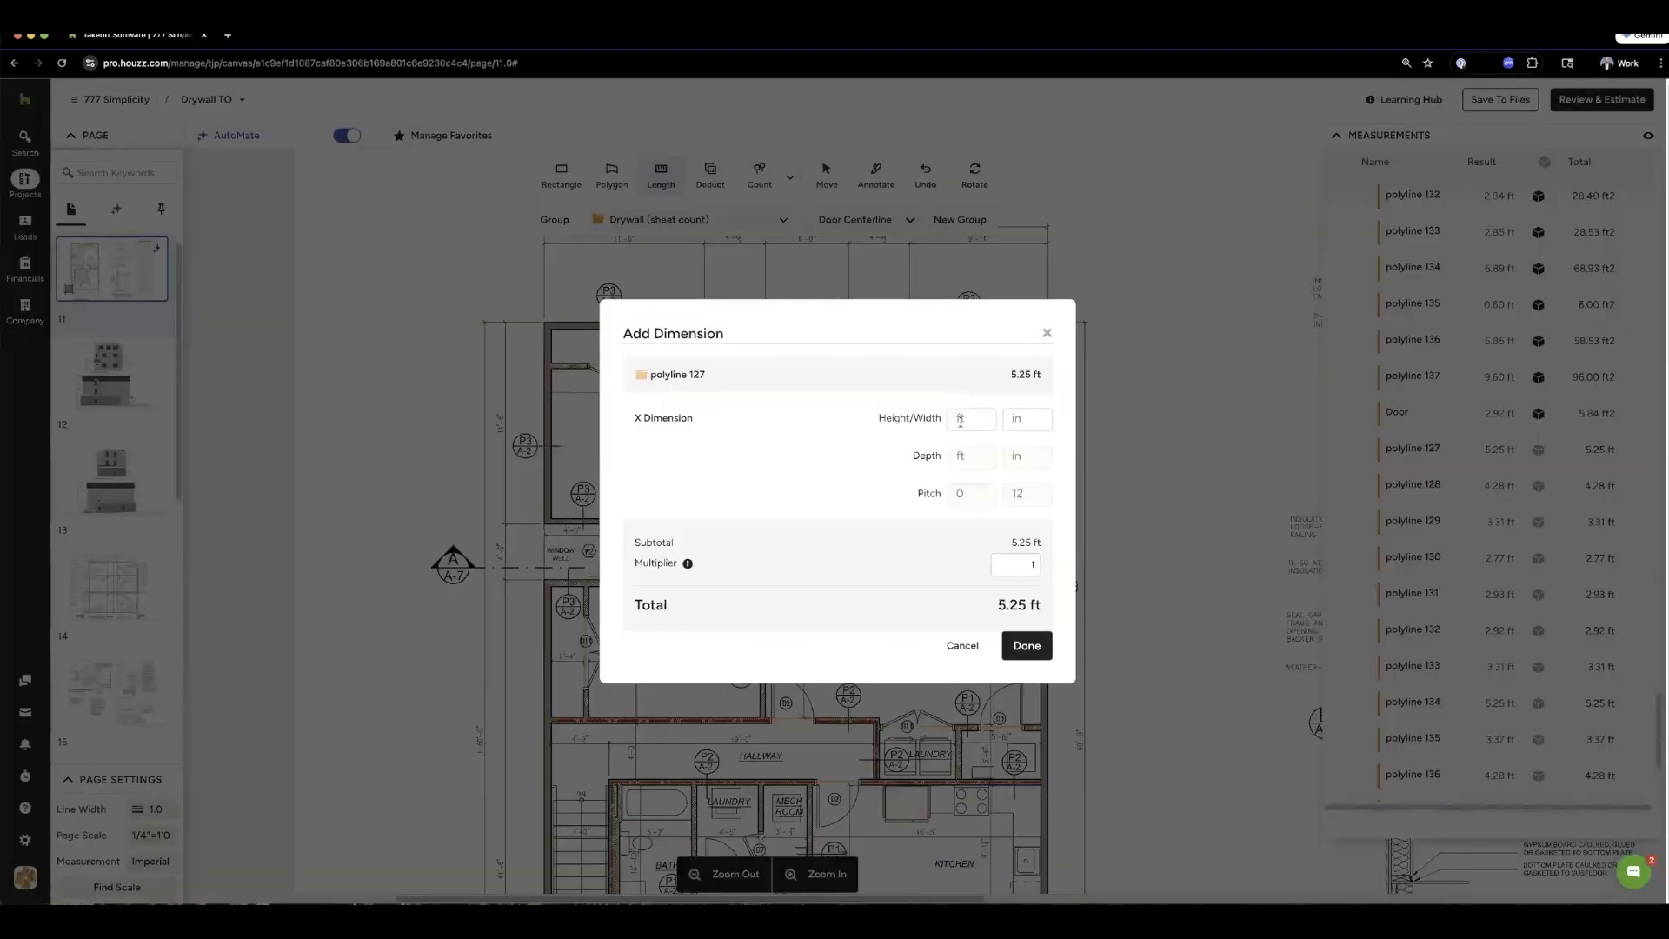
click(966, 420)
text(2)
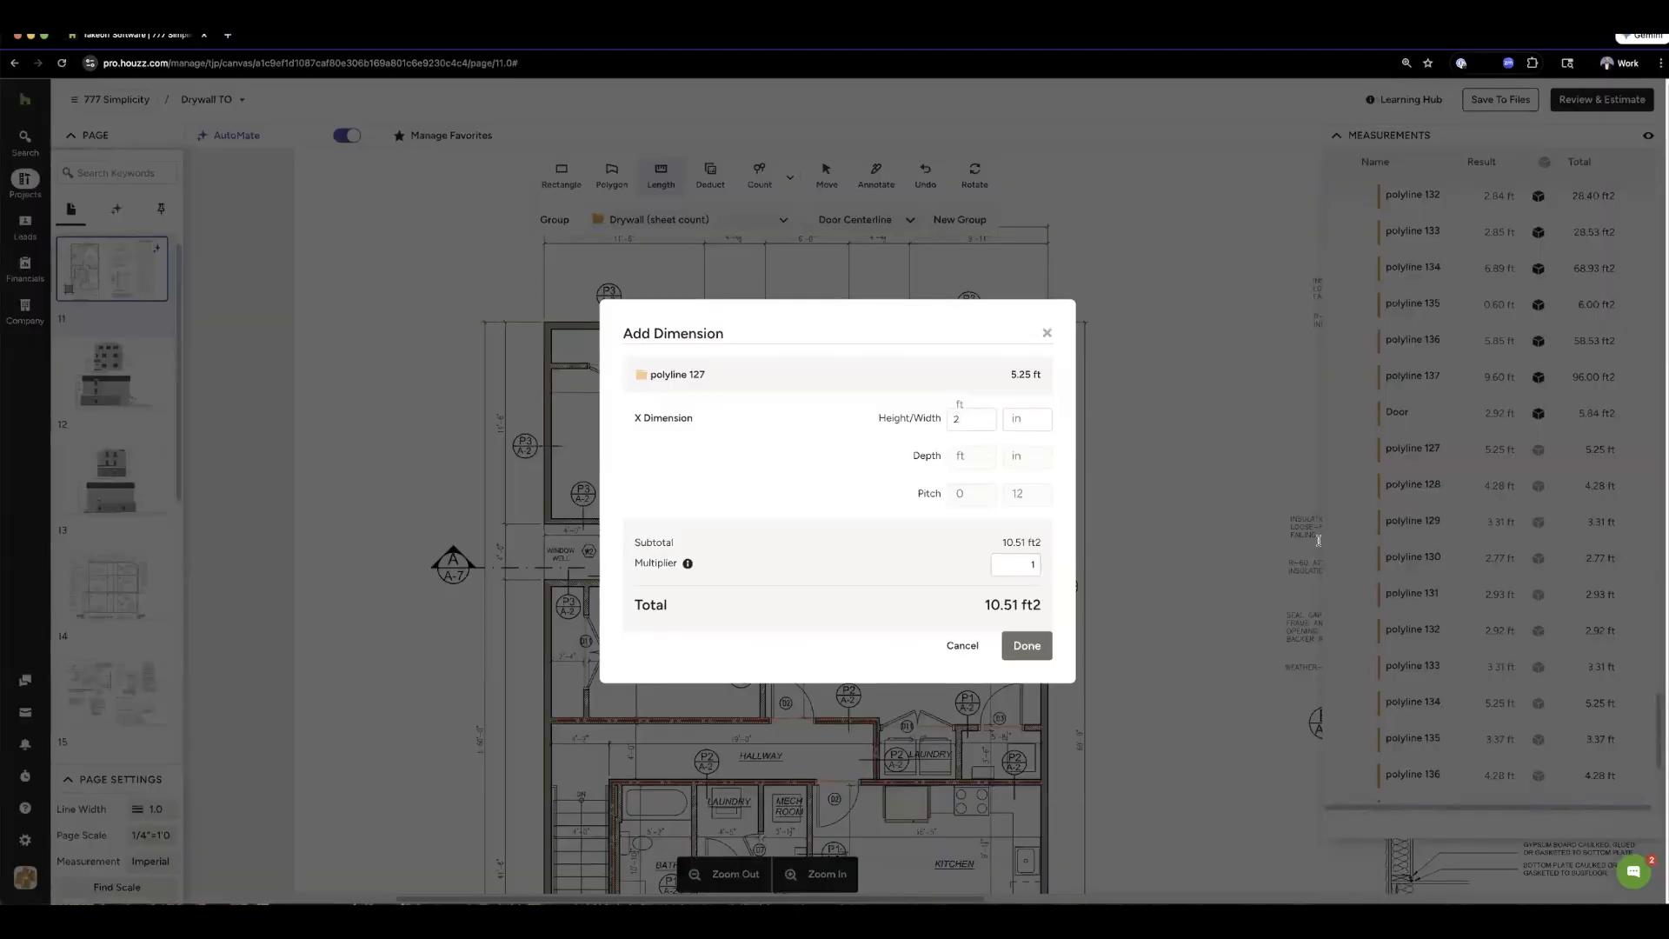
click(1027, 645)
click(1538, 485)
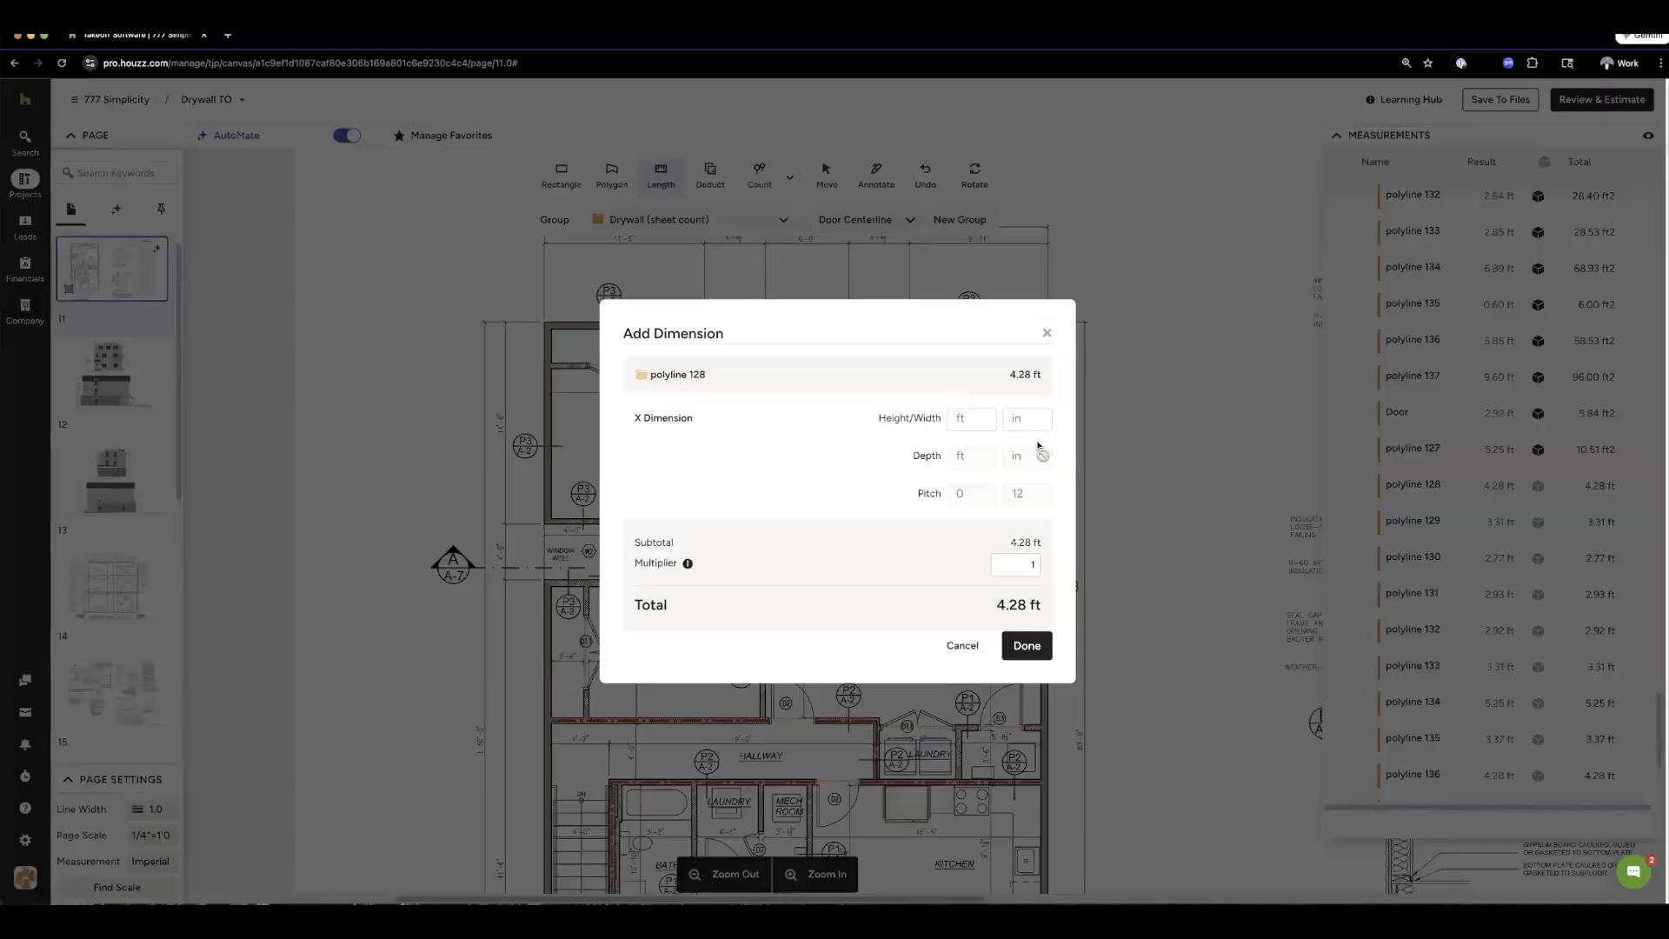
click(986, 425)
text(2)
click(1026, 645)
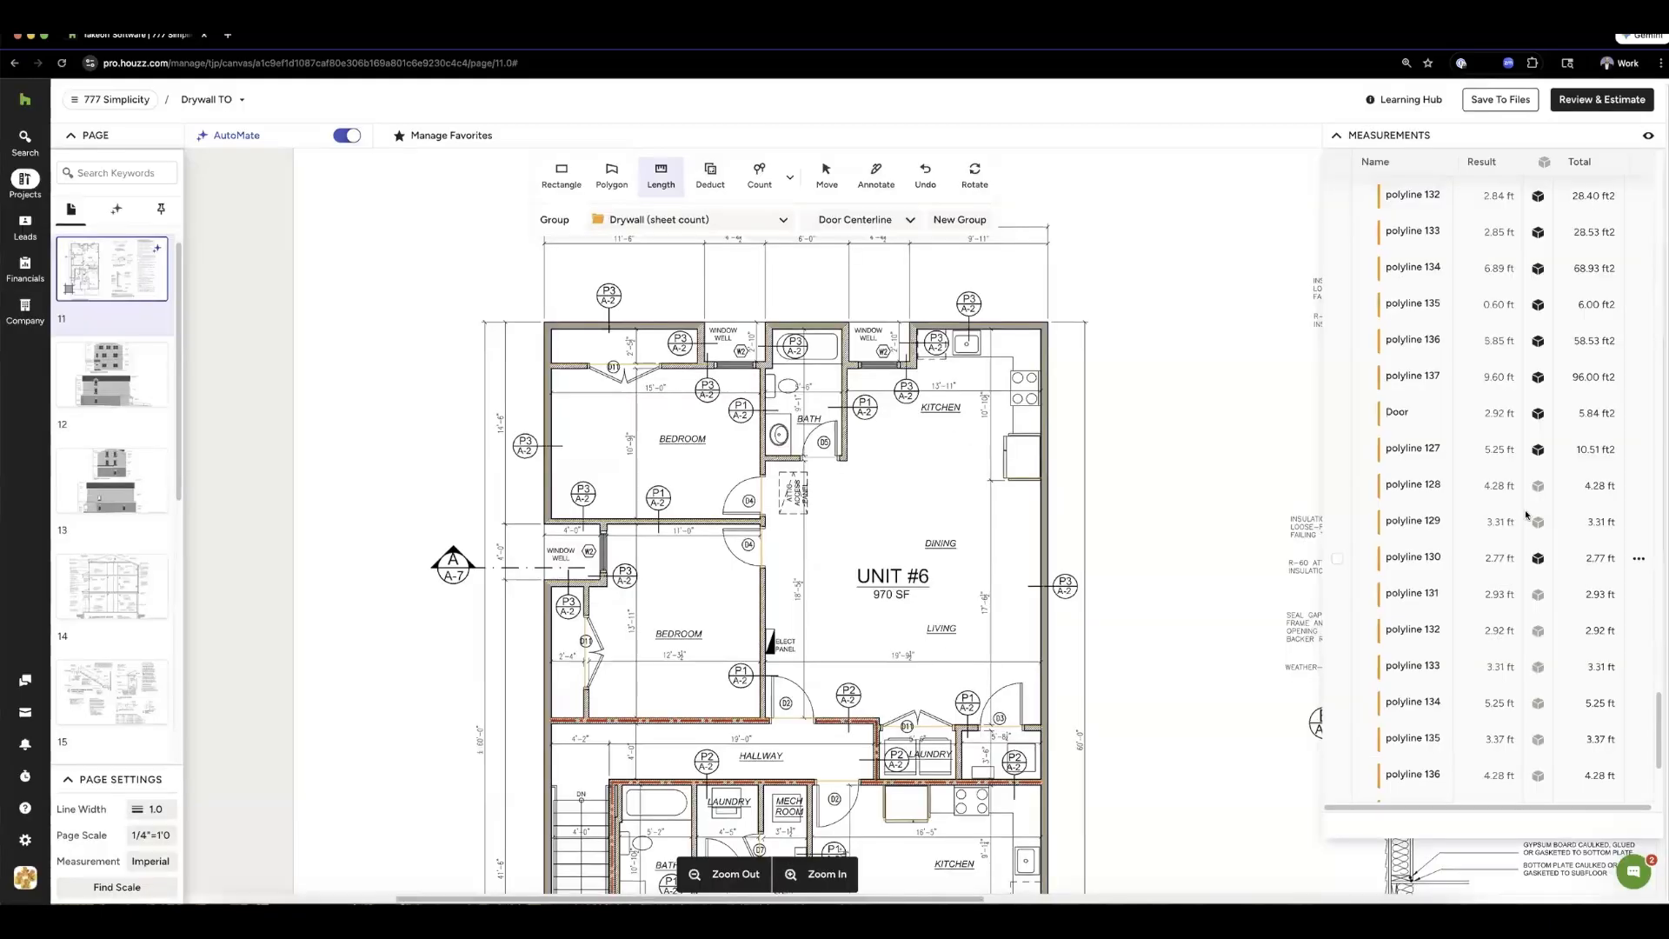
- Add a height/width of 2 ft to the 3.31 ft door measurement polyline 129, directly below polyline 128
scroll(1531, 539, down, 3)
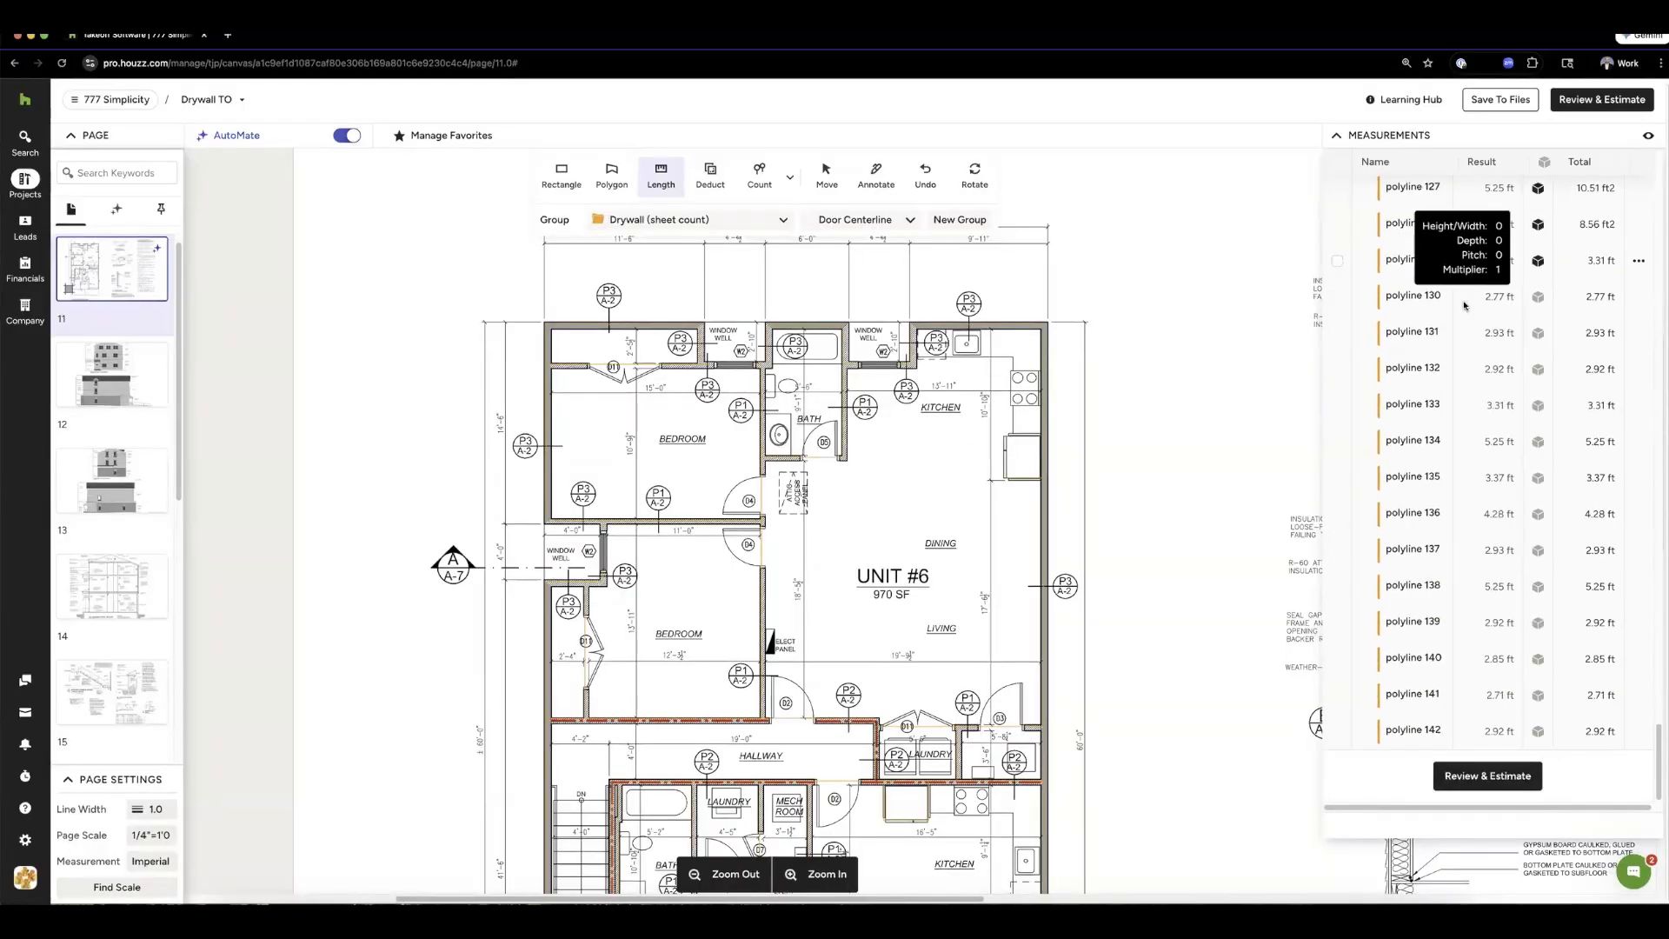
click(1538, 260)
click(972, 418)
text(2)
click(1027, 645)
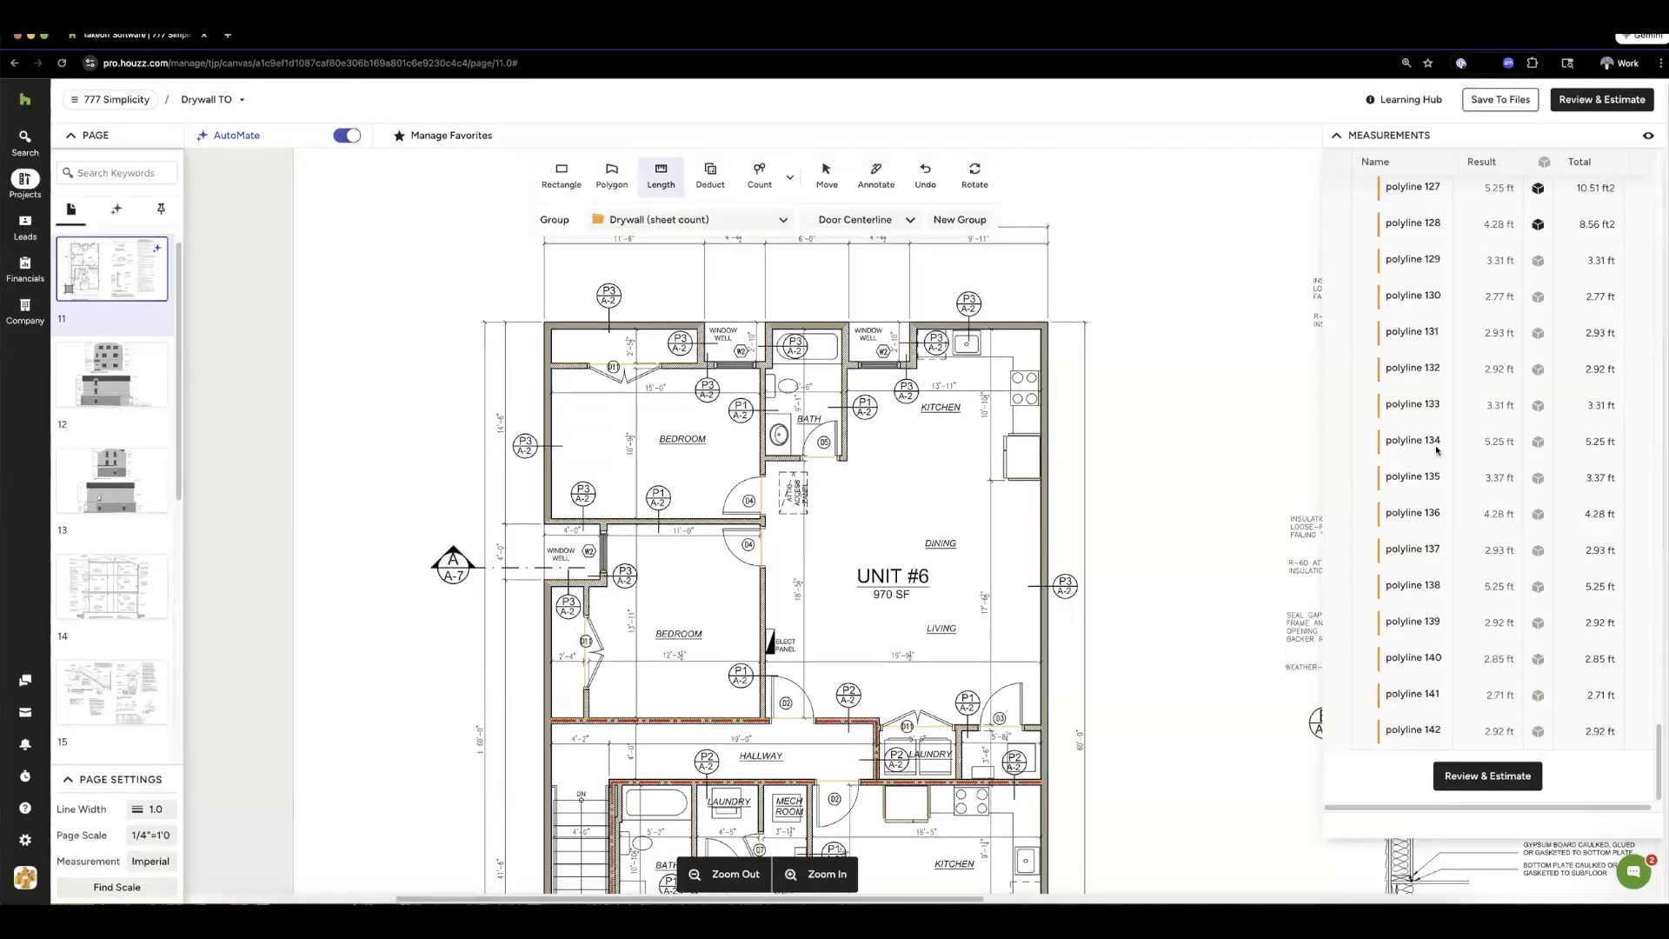
- Open the Drywall TO takeoff summary and start a new estimate from it
scroll(1519, 440, up, 20)
double_click(1612, 213)
click(1575, 102)
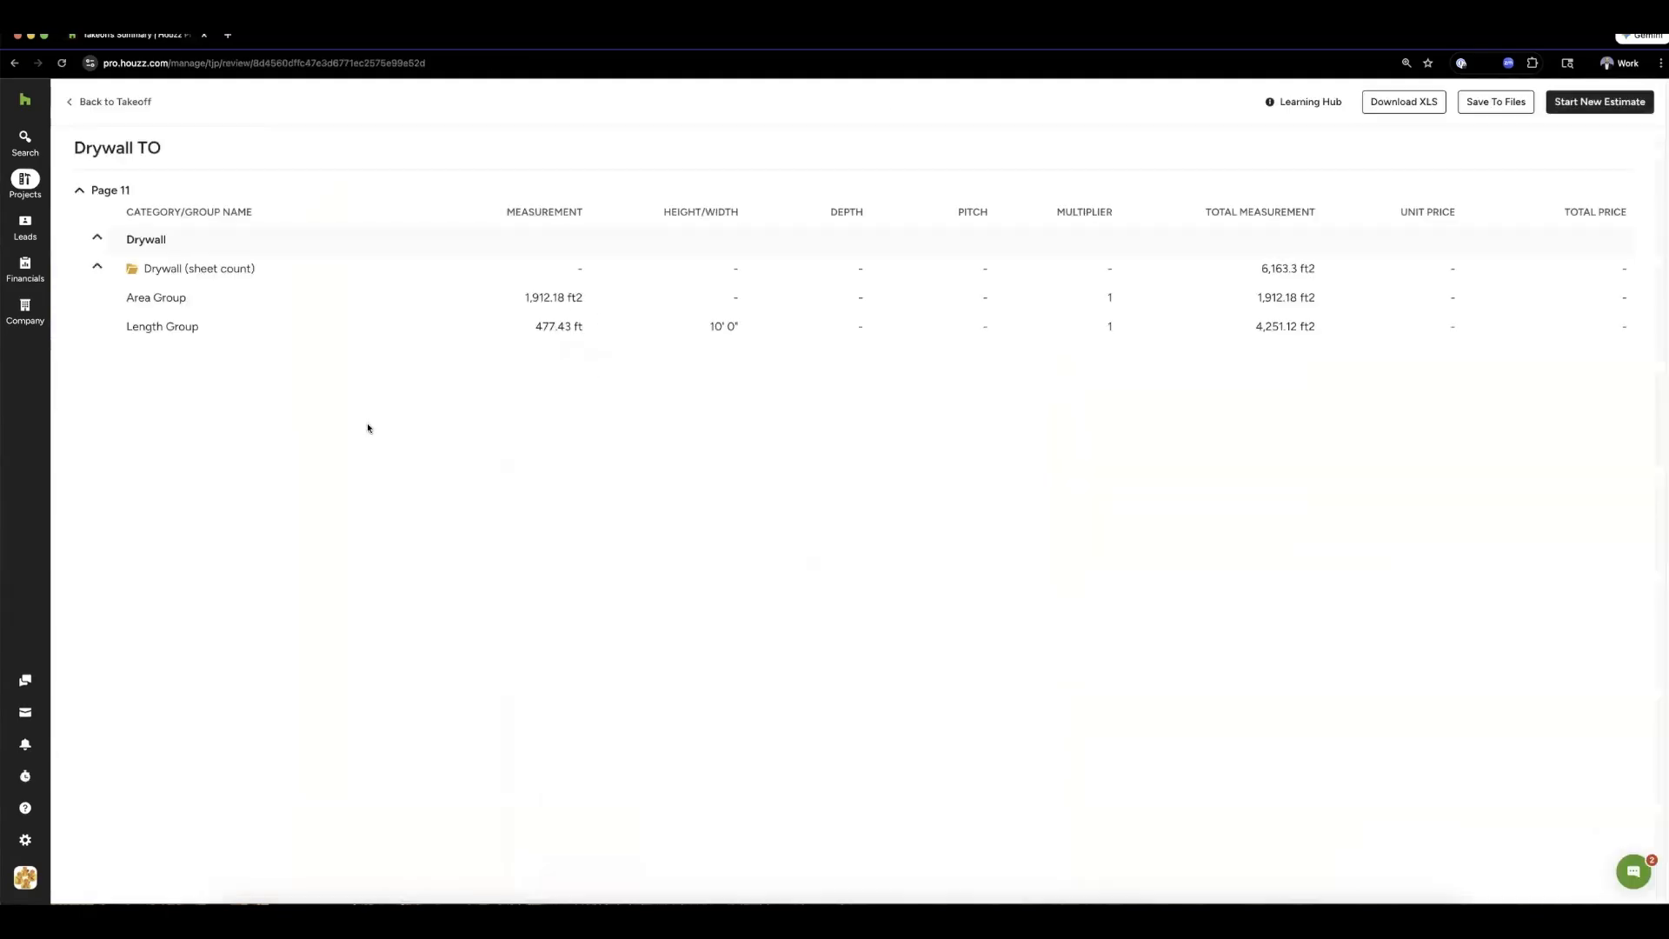
click(1586, 104)
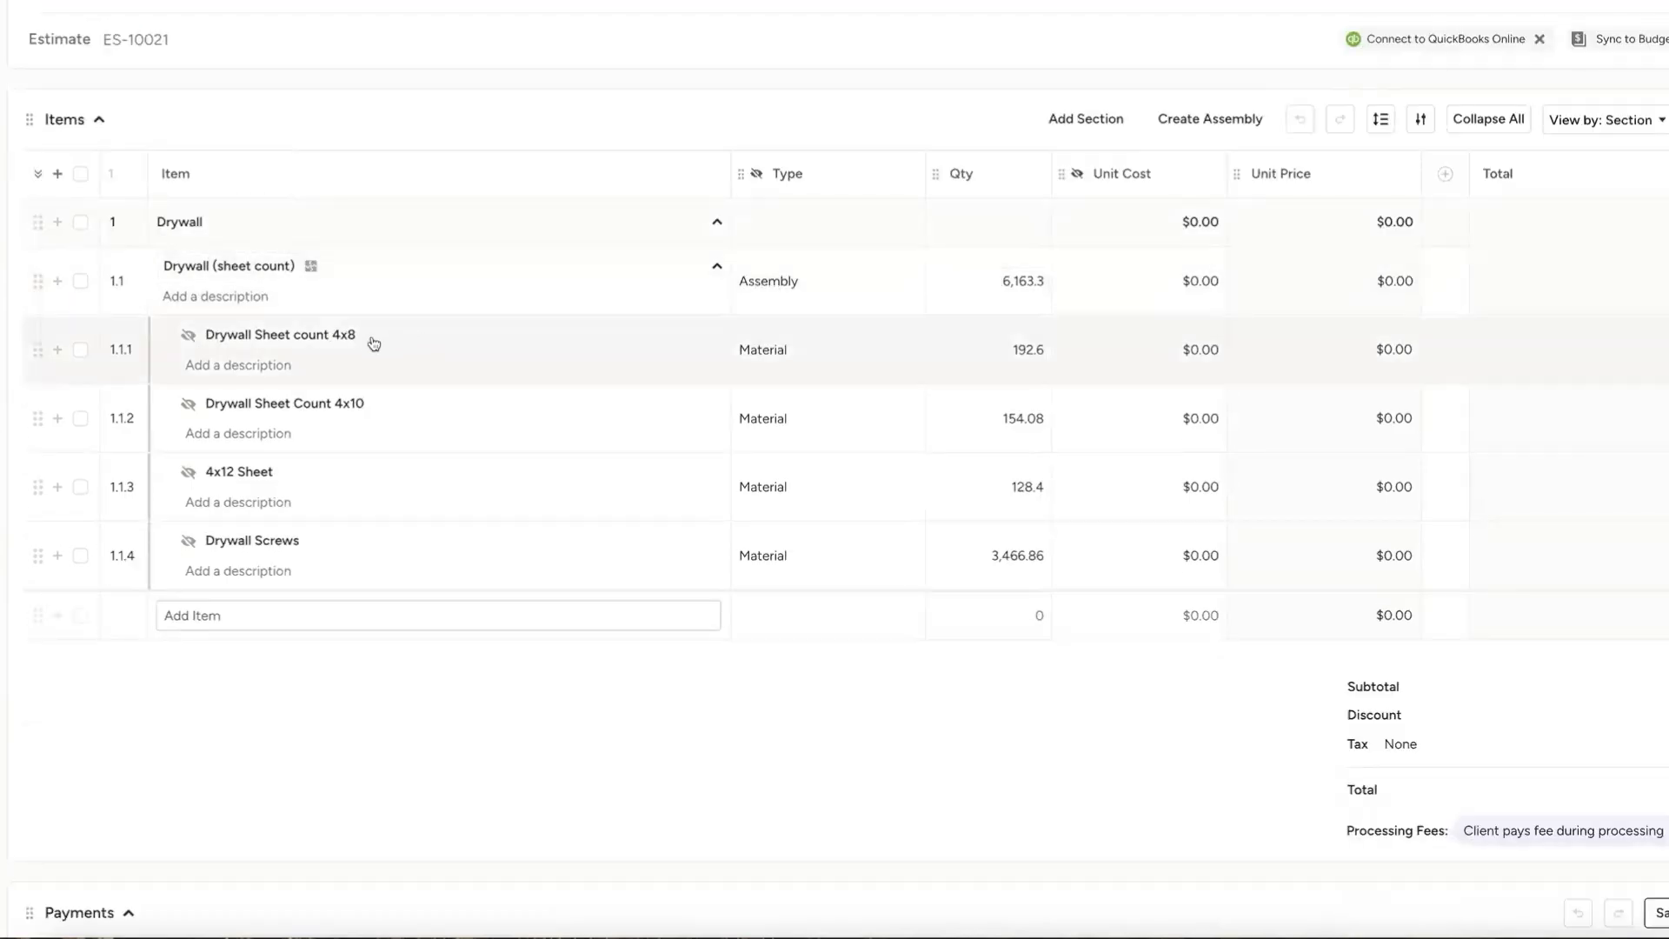
- Check the estimate quantities for the 4x8, 4x10 and 4x12 drywall sheets and the drywall screws
click(983, 355)
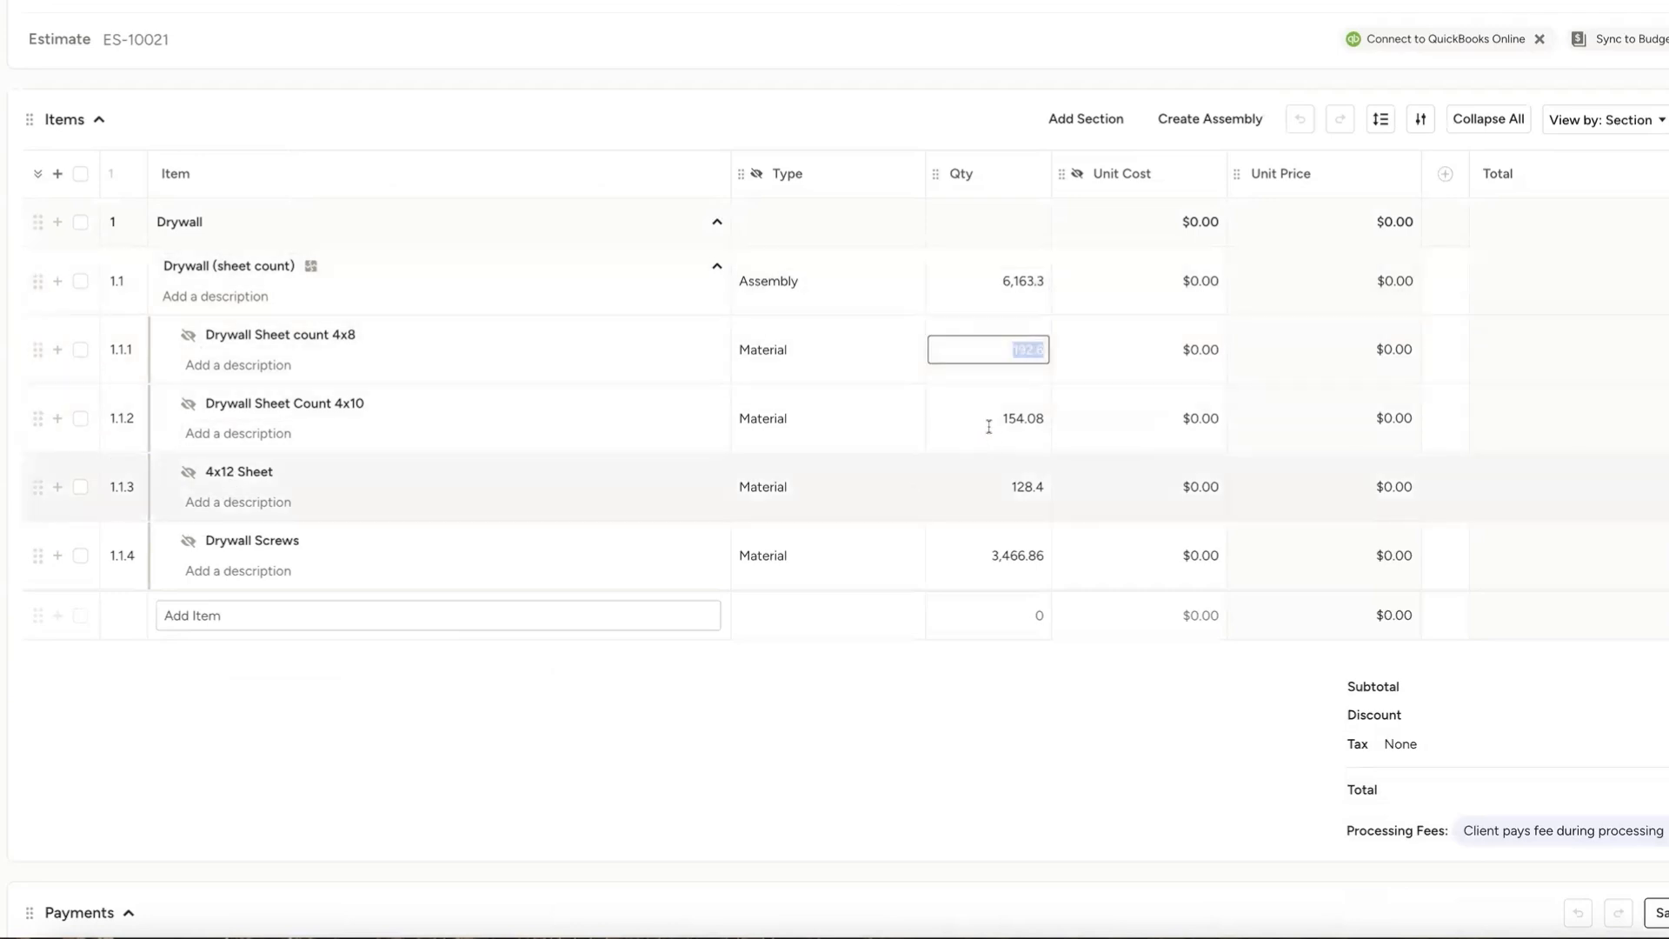
click(1031, 419)
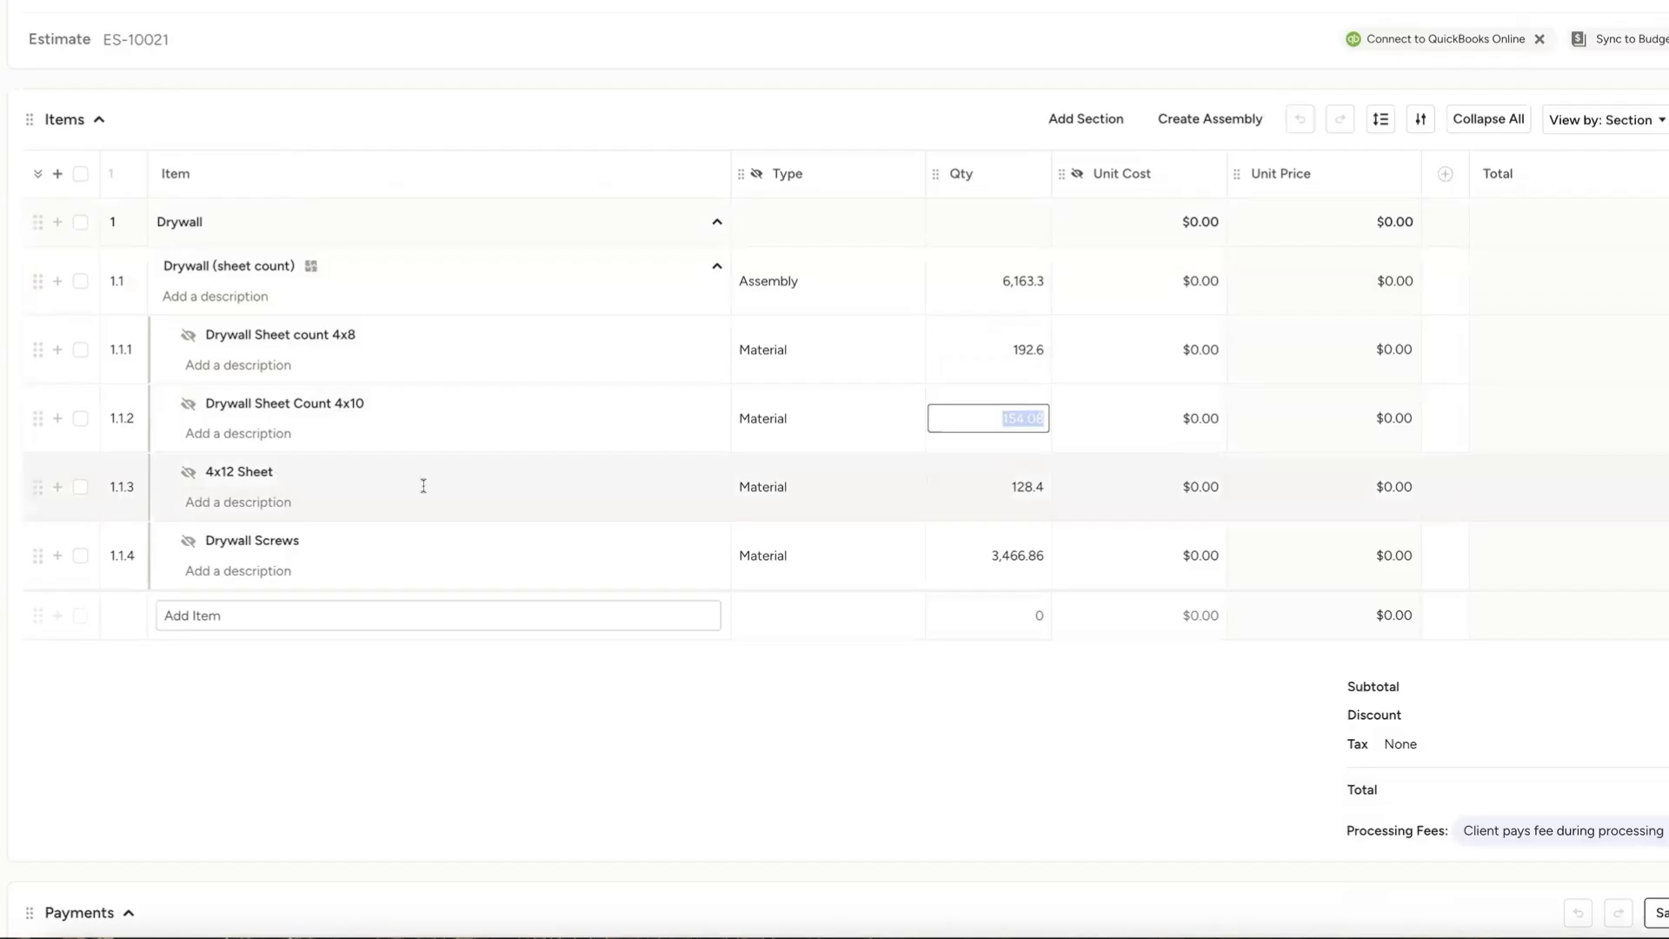
click(1008, 487)
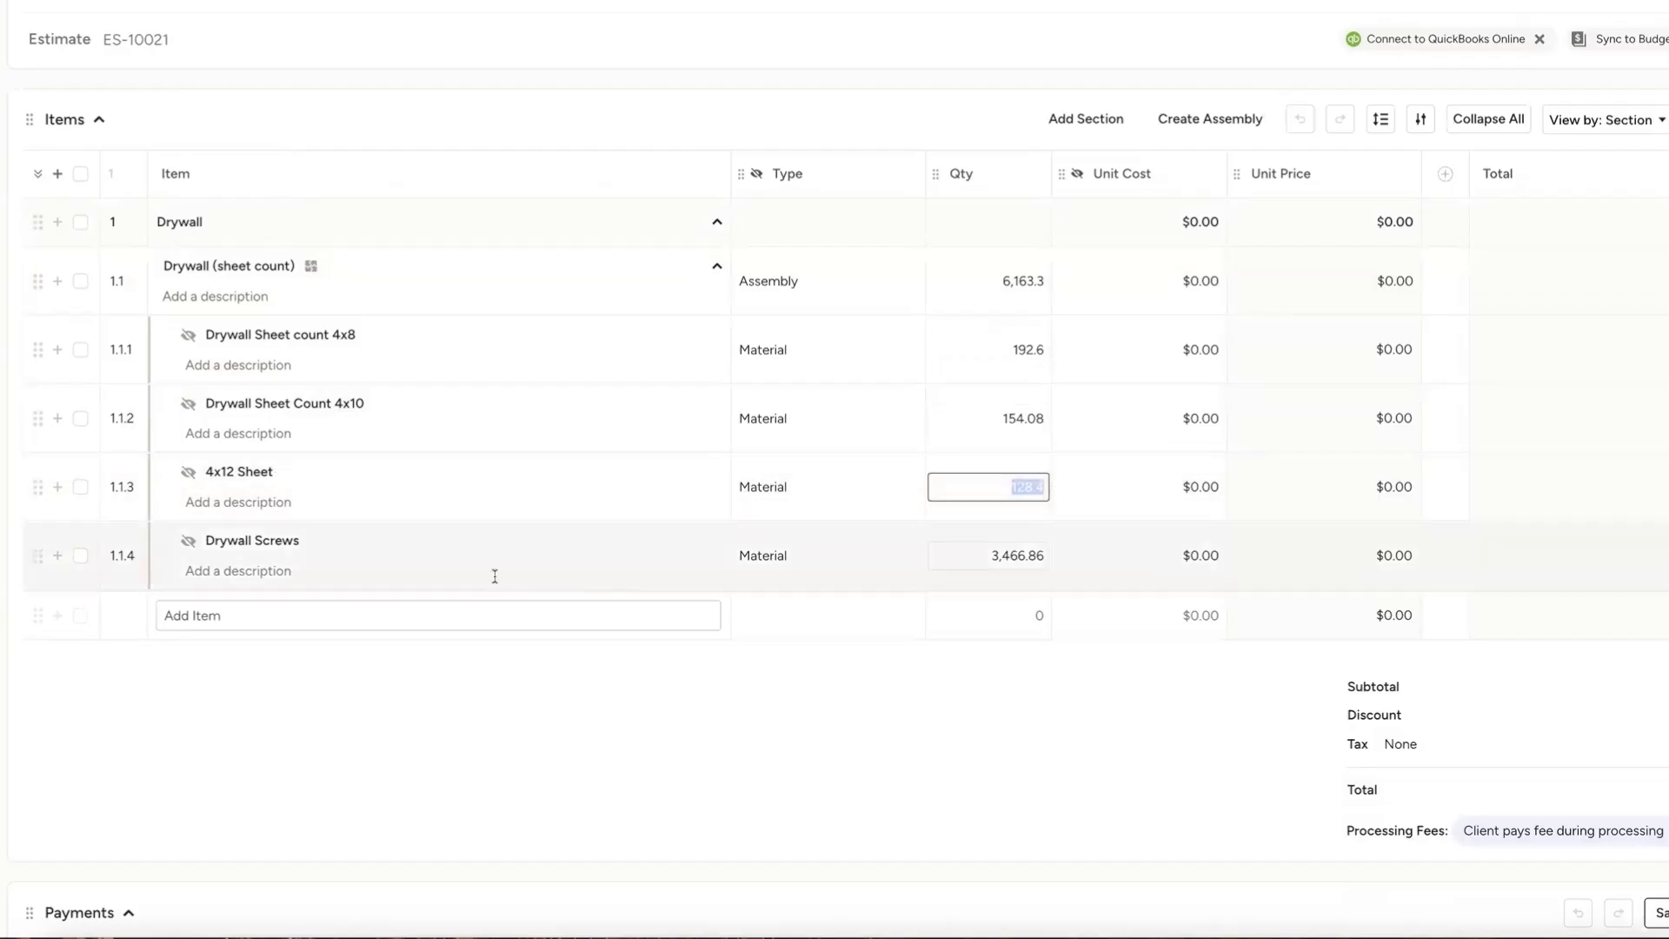
click(1035, 557)
click(1040, 556)
key(Escape)
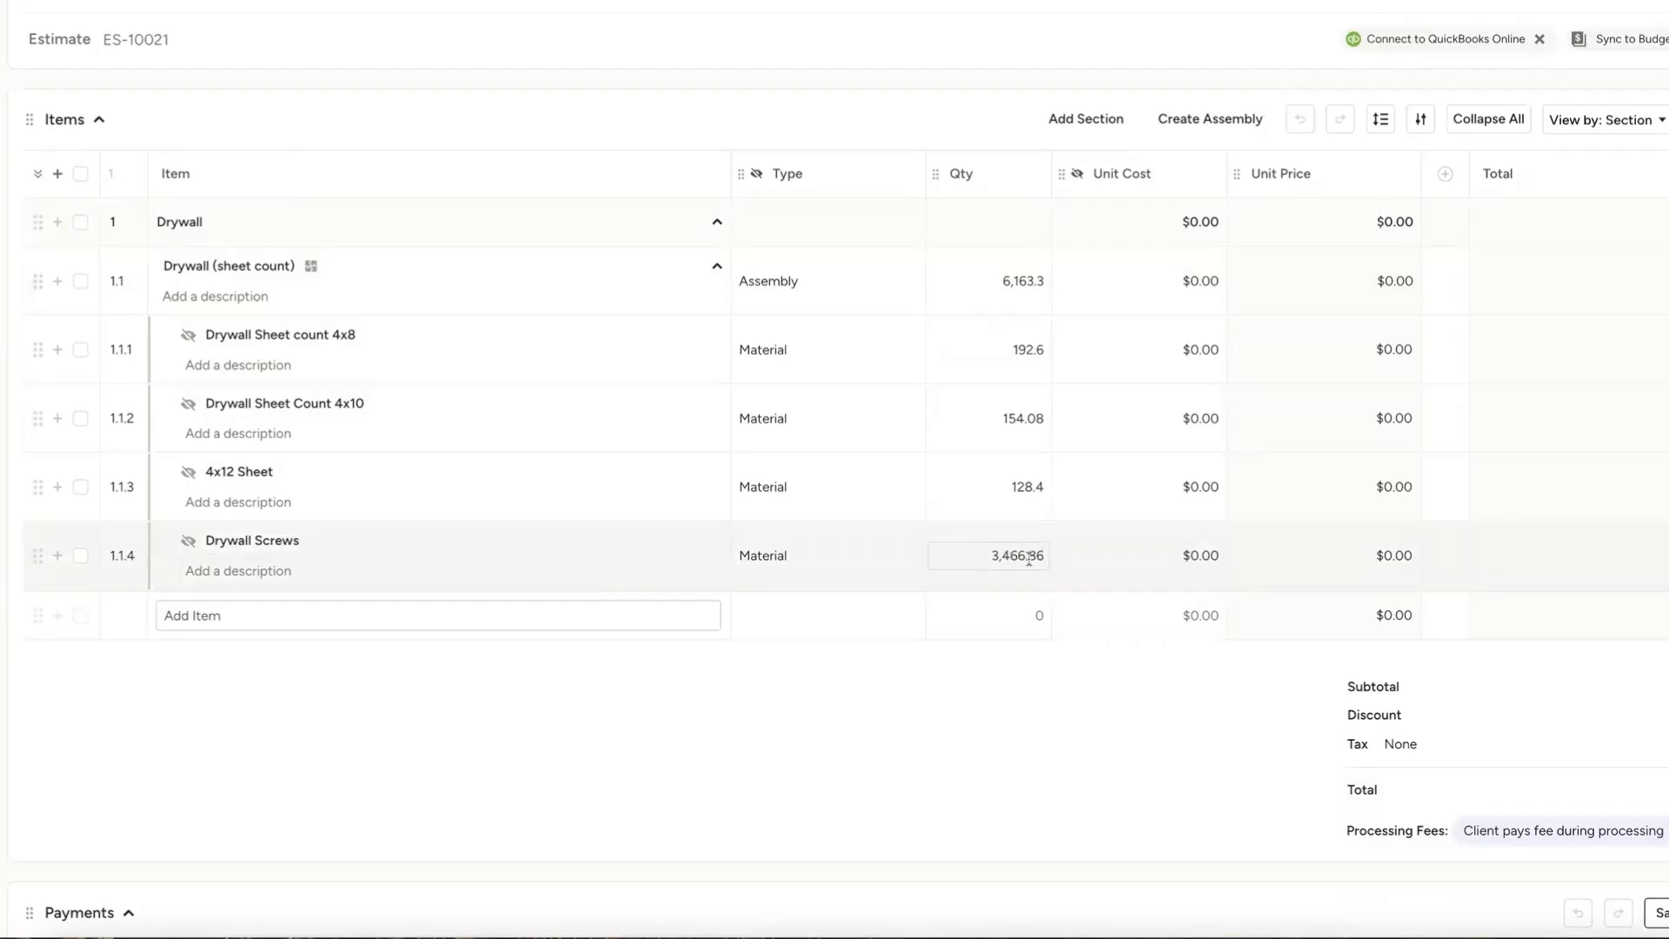
click(961, 562)
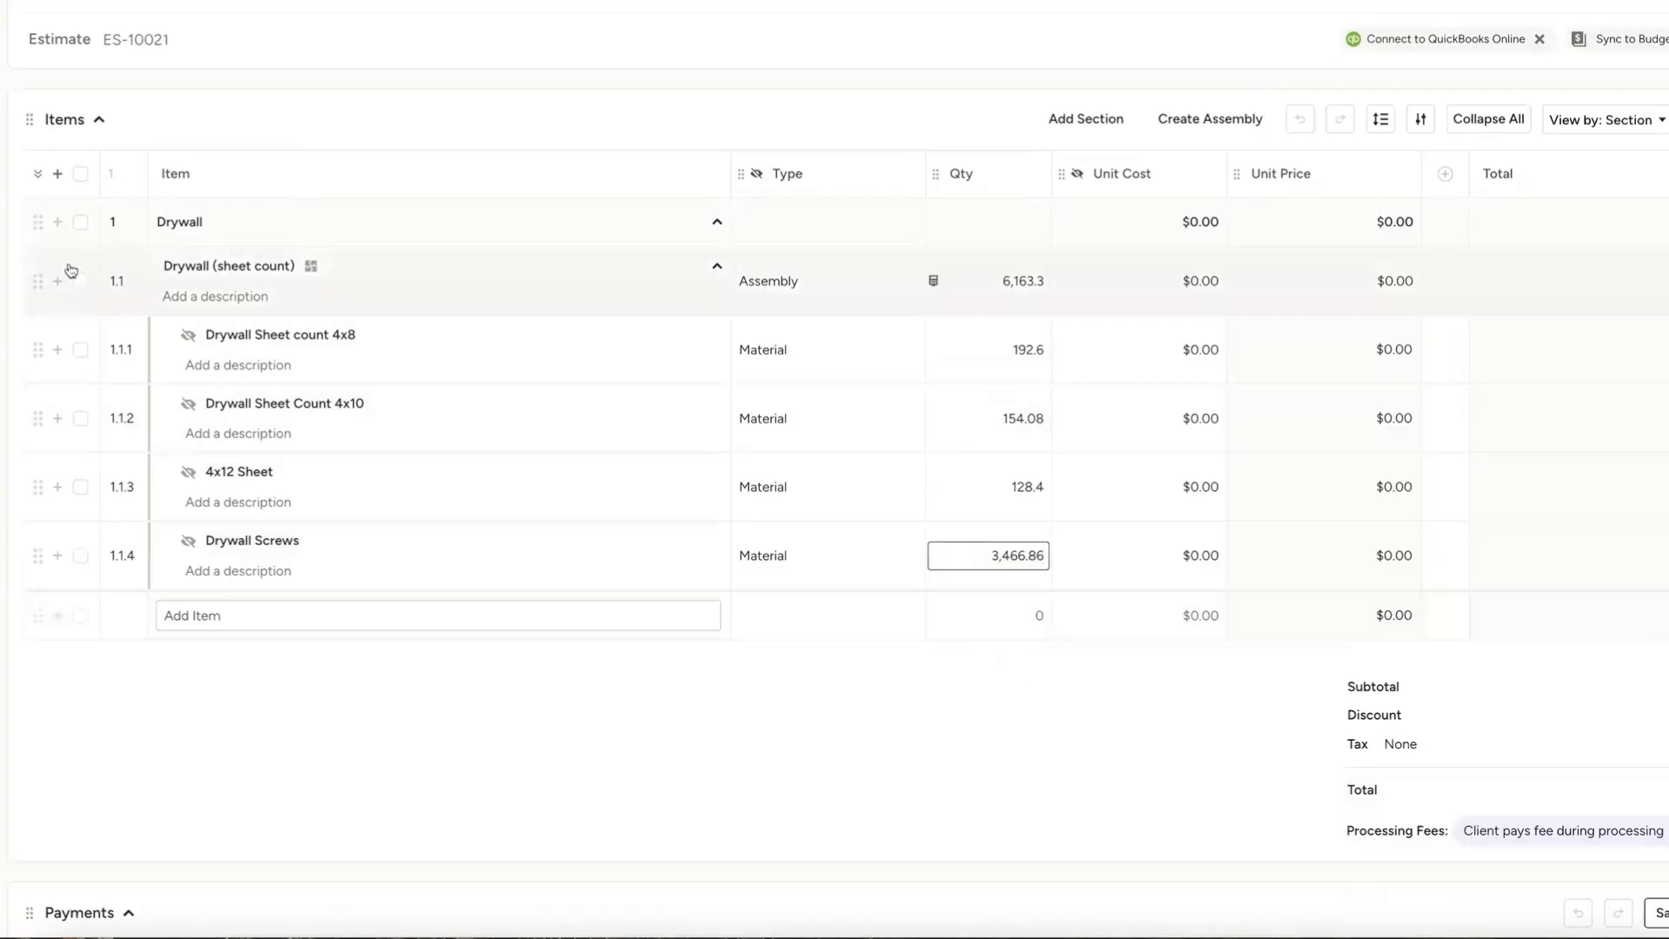
- Return to the 777 Simplicity project's takeoffs and reopen the Drywall TO takeoff
mouse_move(3, 61)
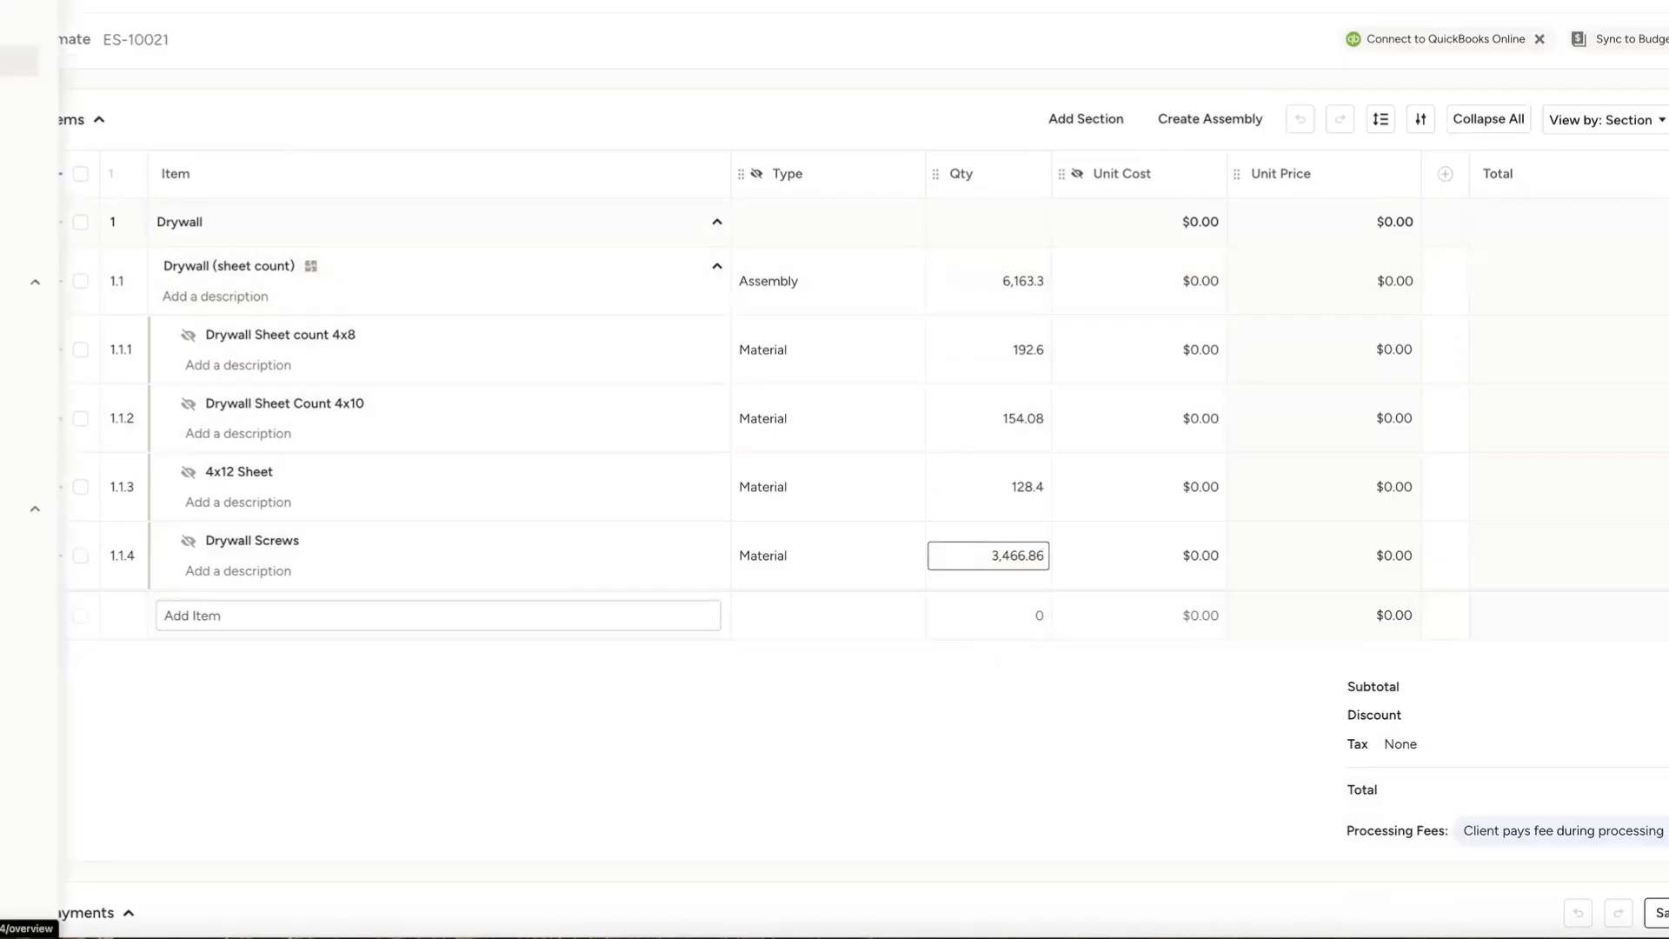
click(3, 60)
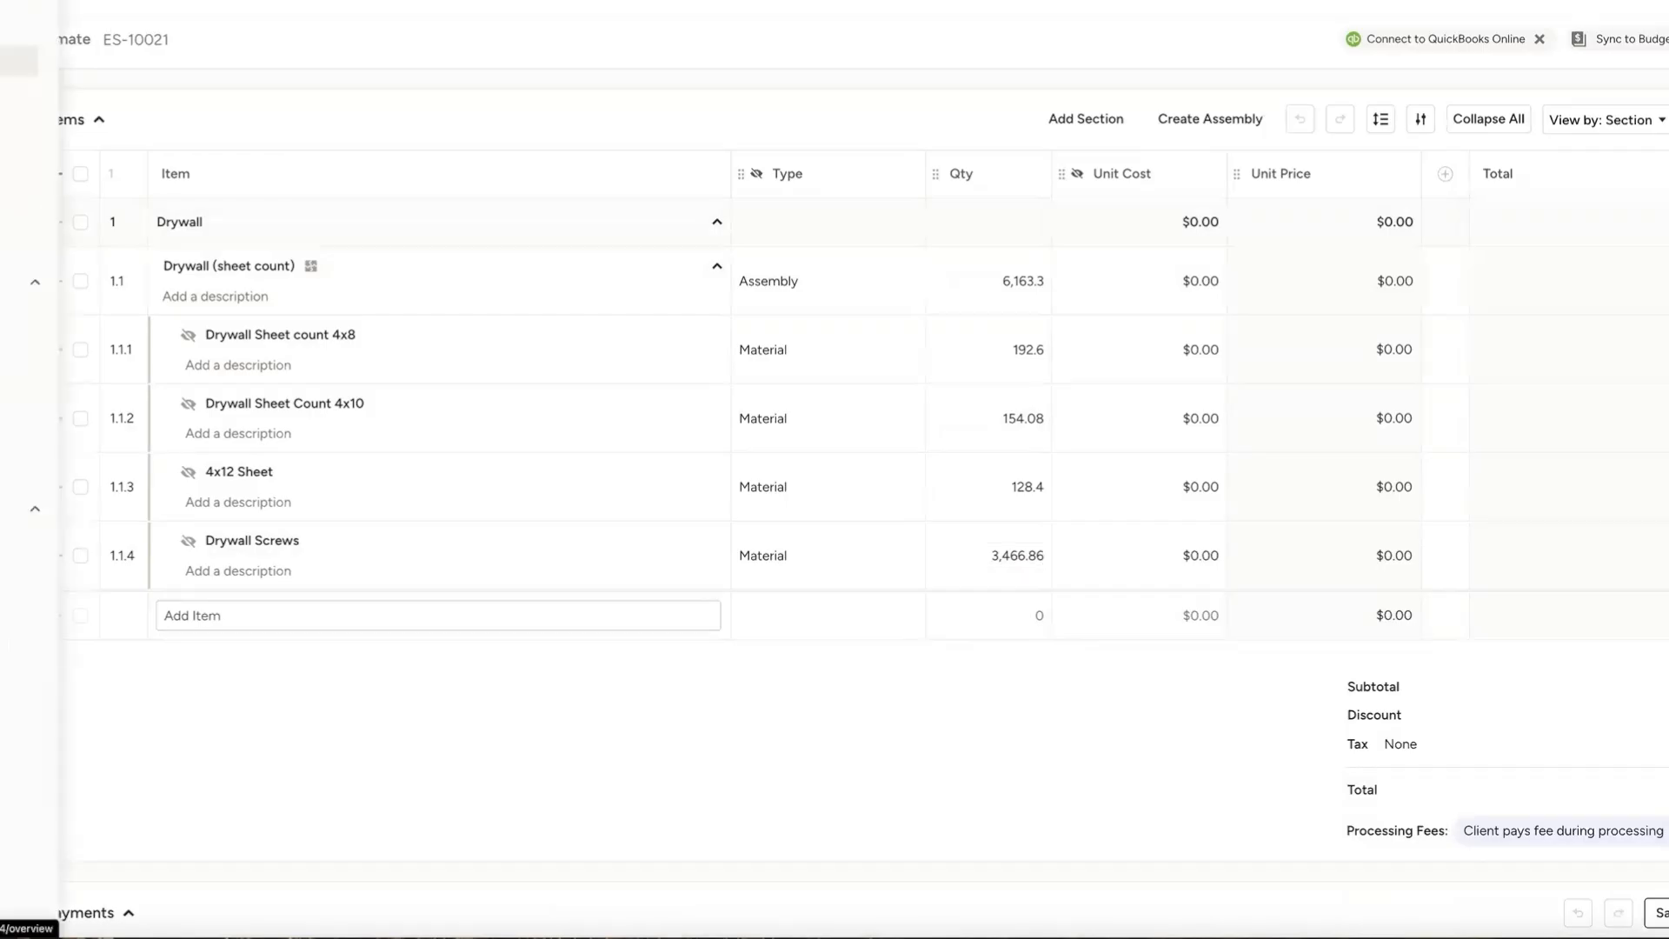
click(96, 229)
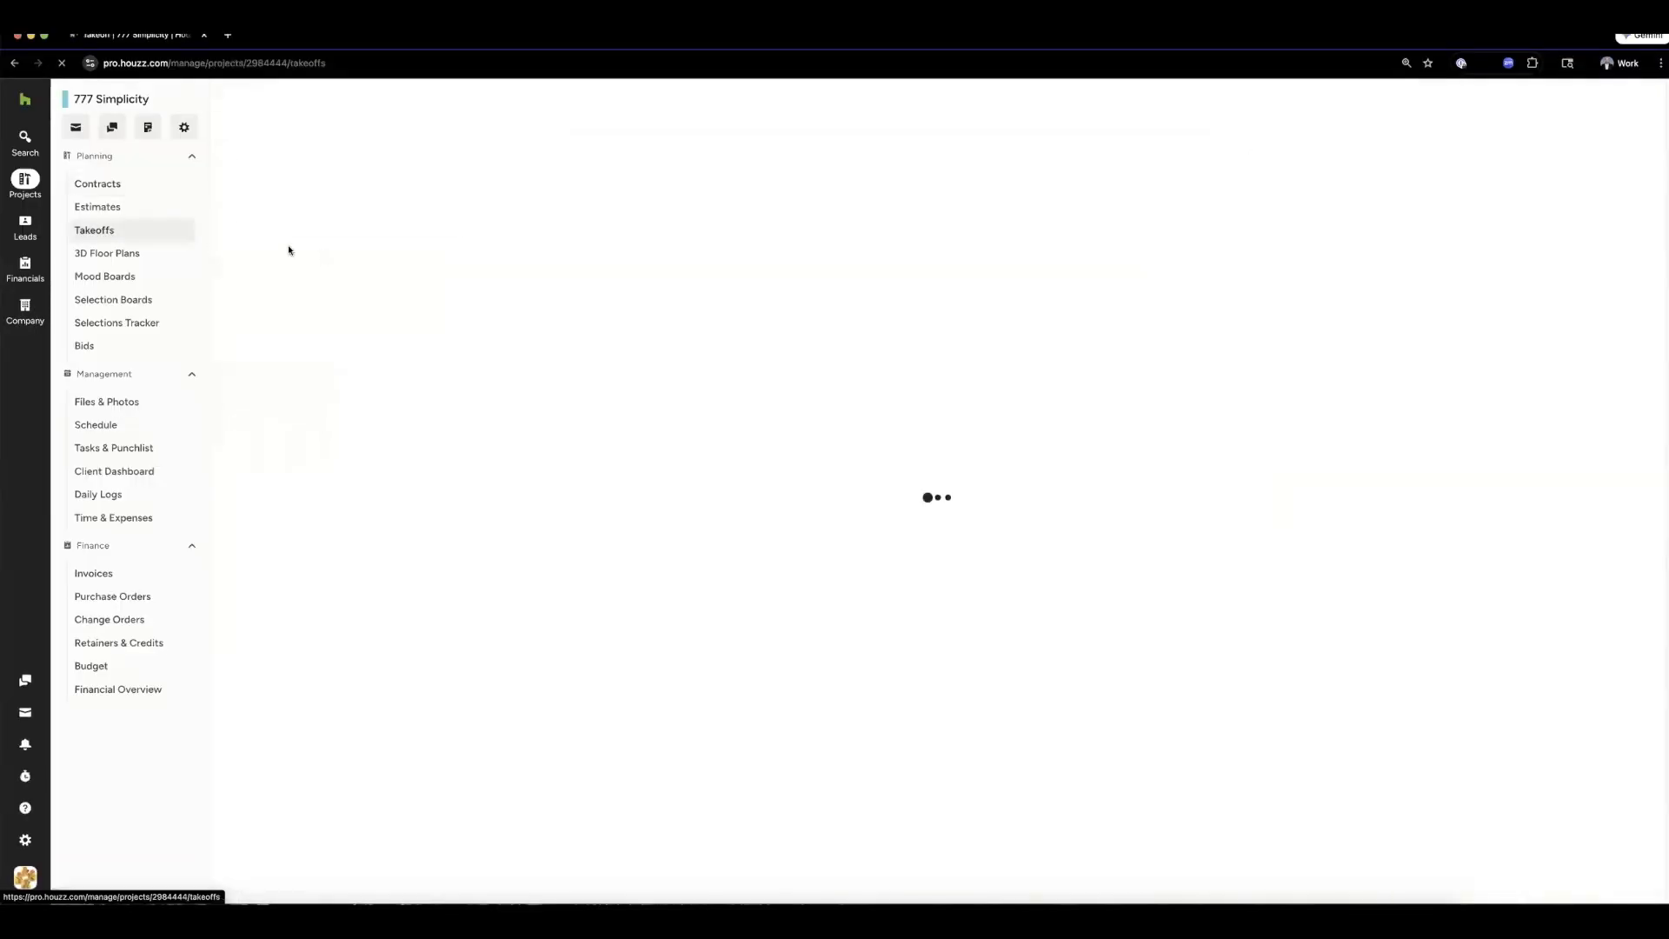
click(320, 191)
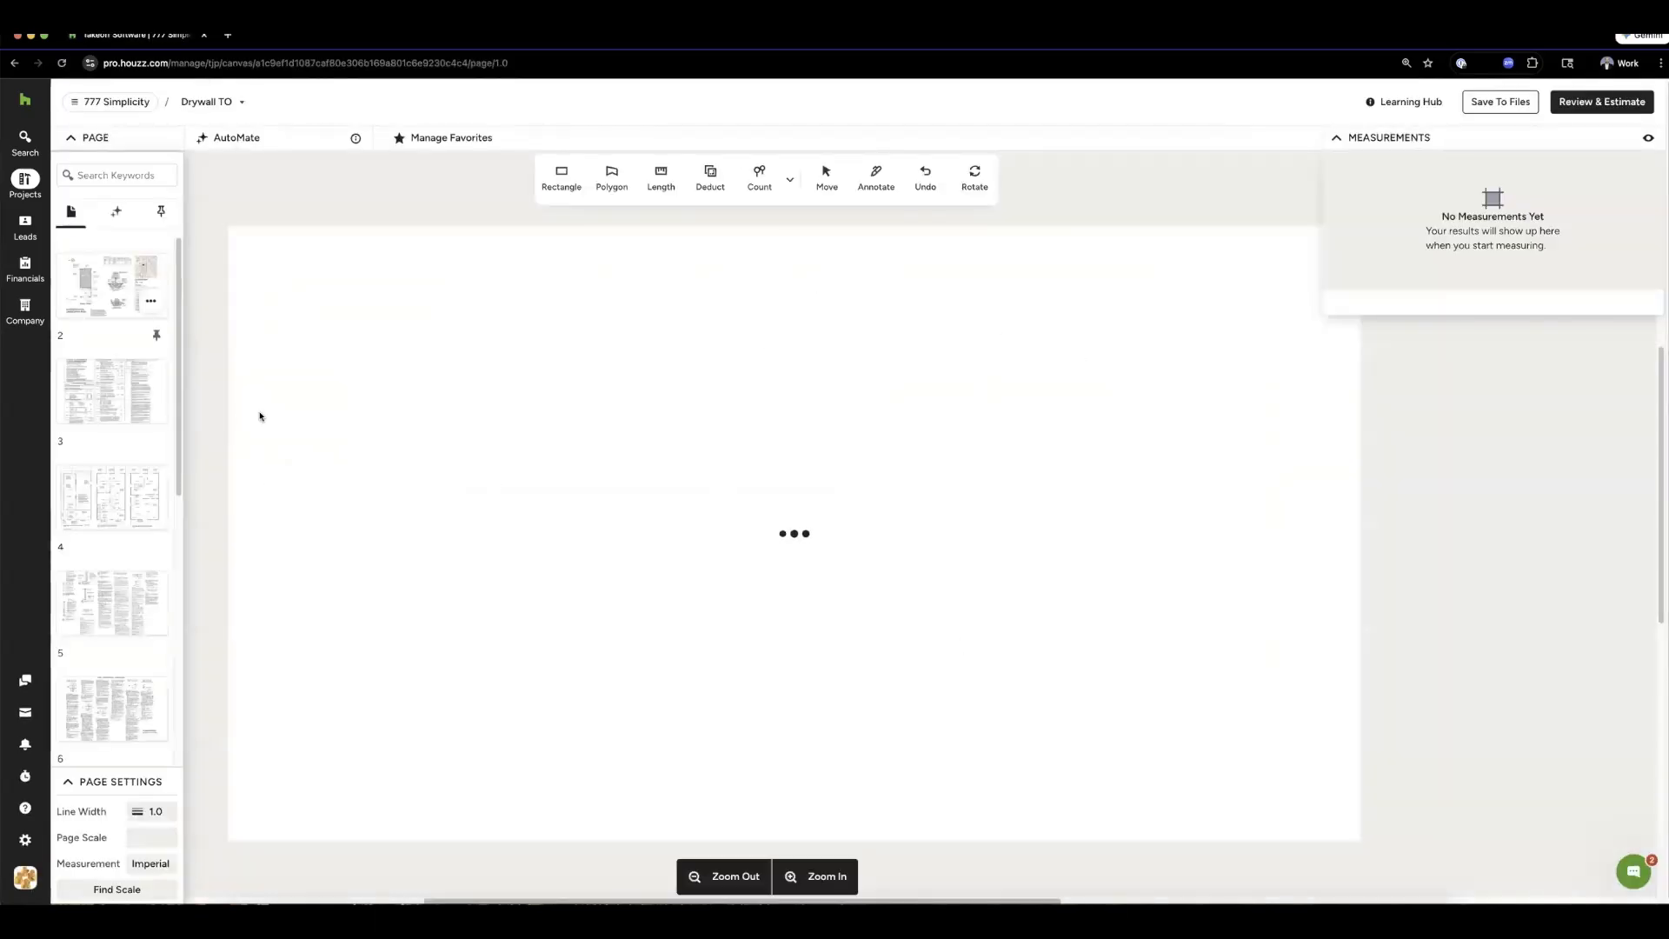
- Download page 11 of the Drywall TO plans with its measurements
scroll(149, 484, down, 10)
scroll(149, 485, up, 2)
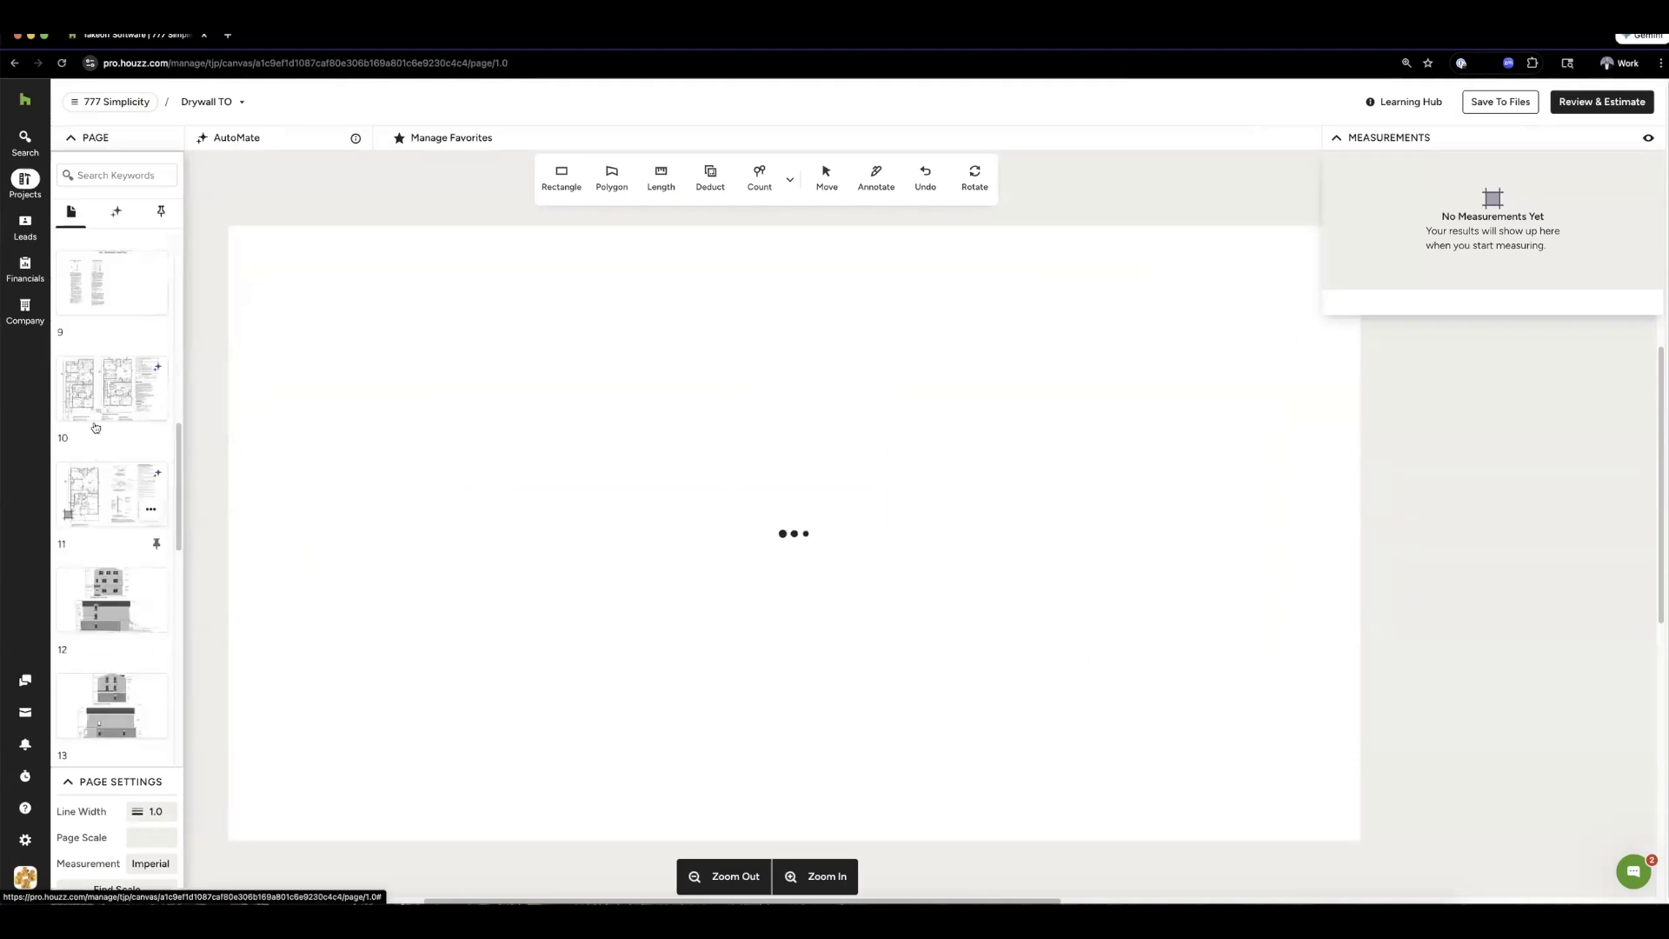
click(150, 509)
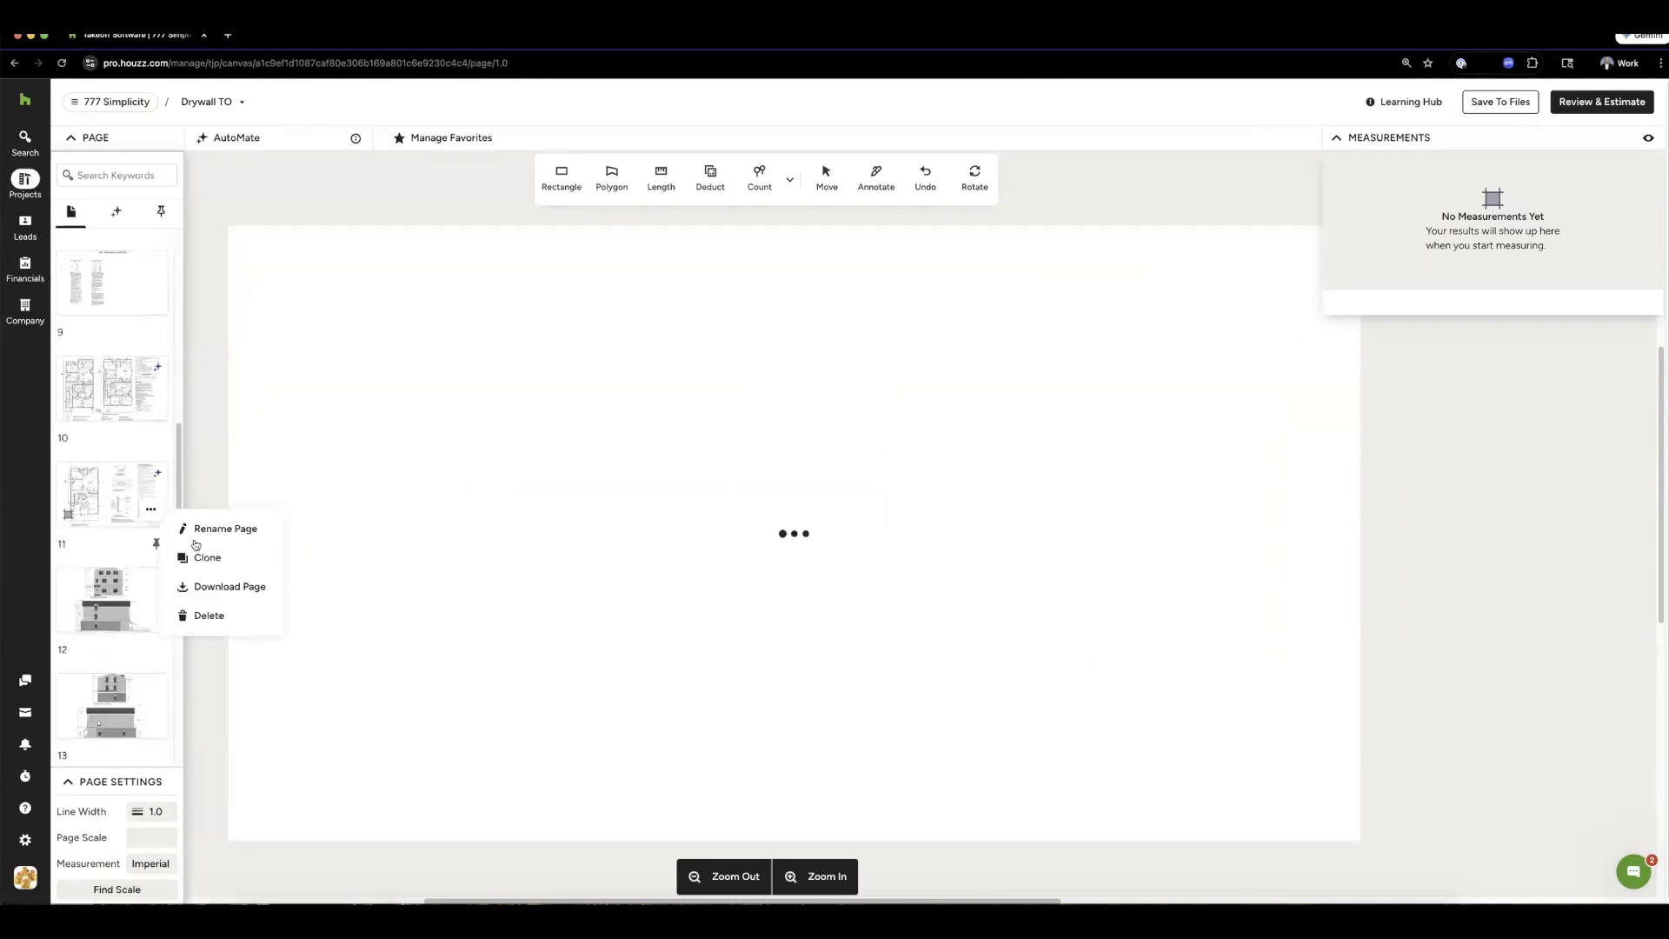
click(231, 587)
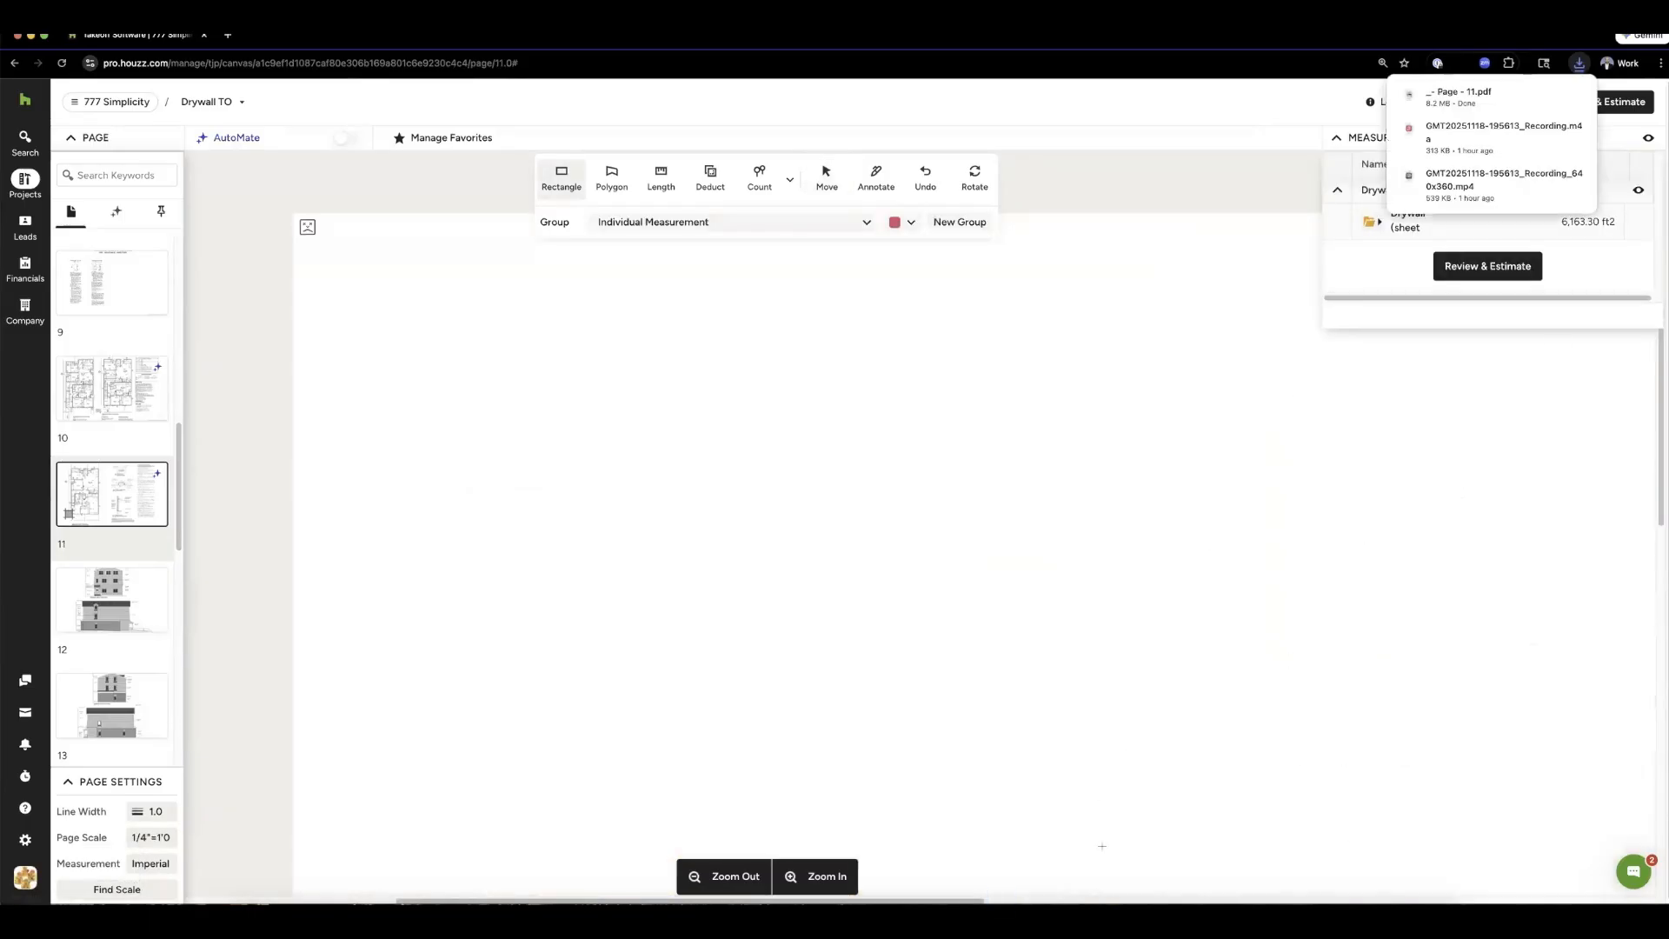
- Open the downloaded page 11 PDF, look over the marked-up floor plan and the drywall quantity page, and close it
click(1008, 897)
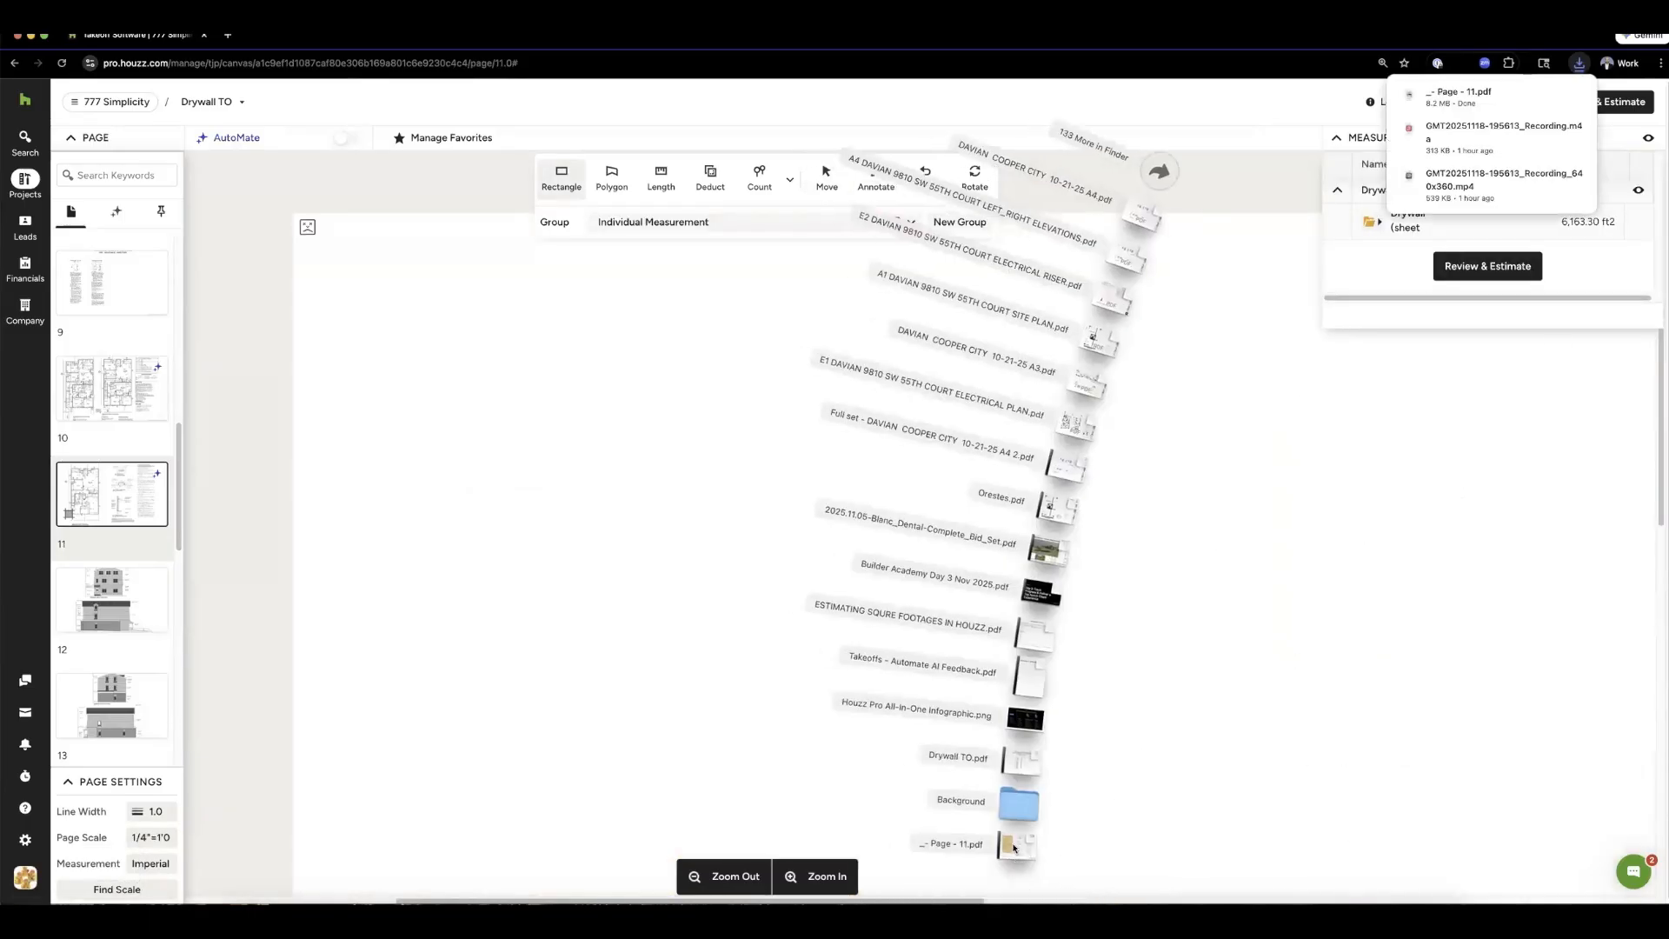
click(1031, 837)
scroll(785, 574, down, 5)
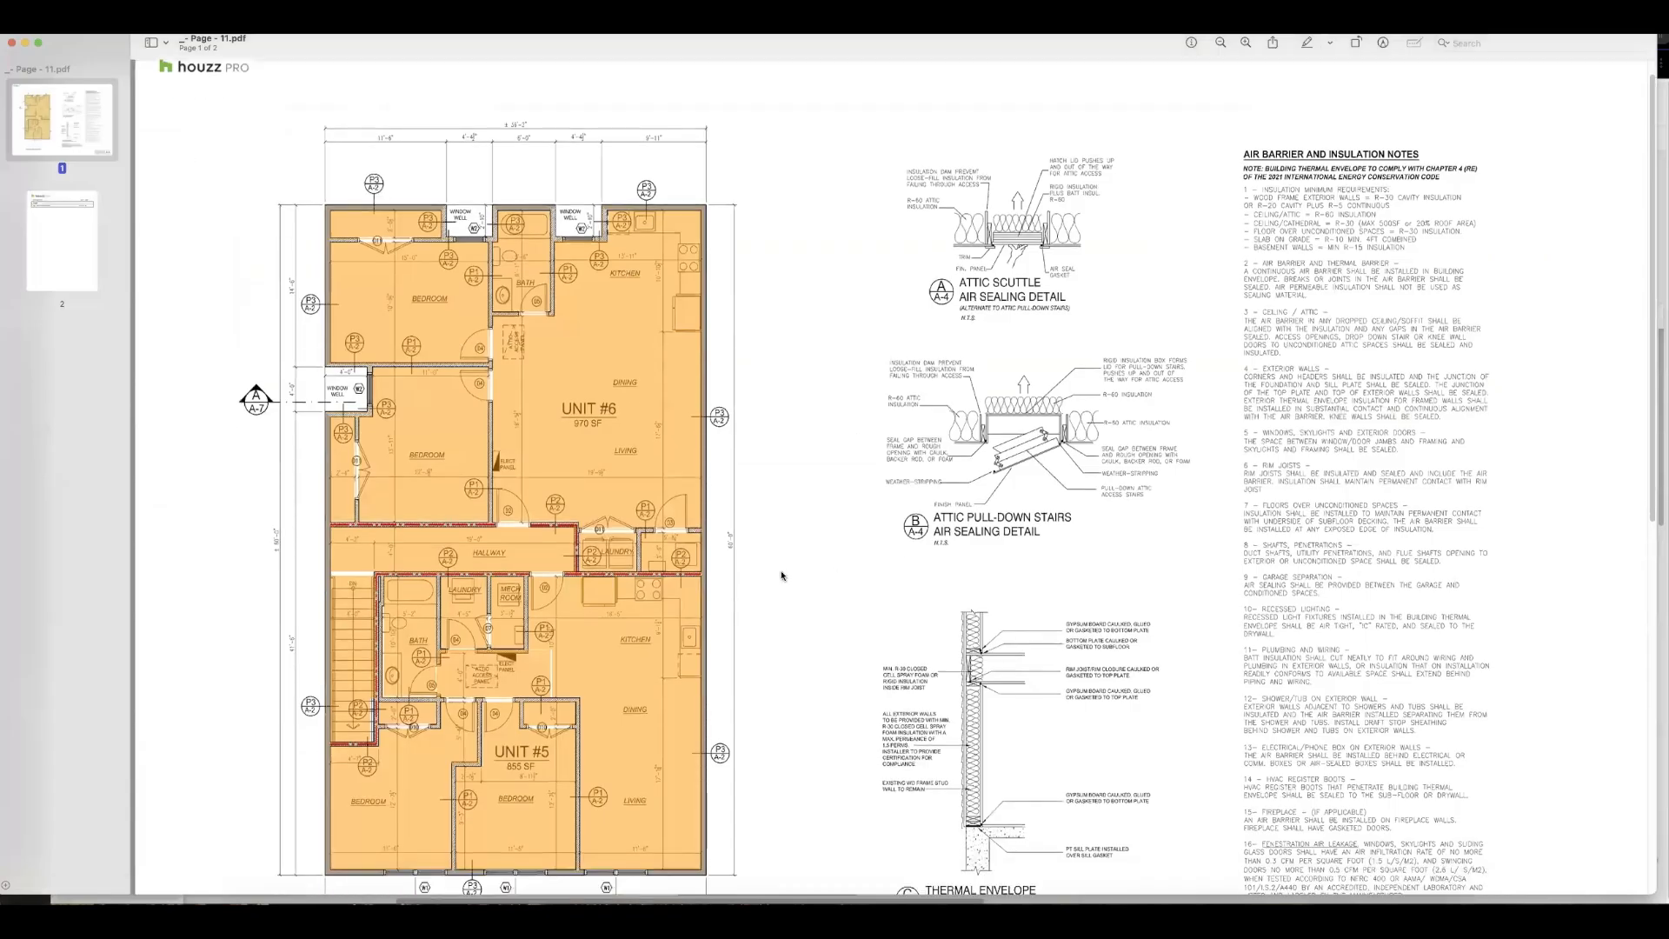
scroll(619, 269, down, 4)
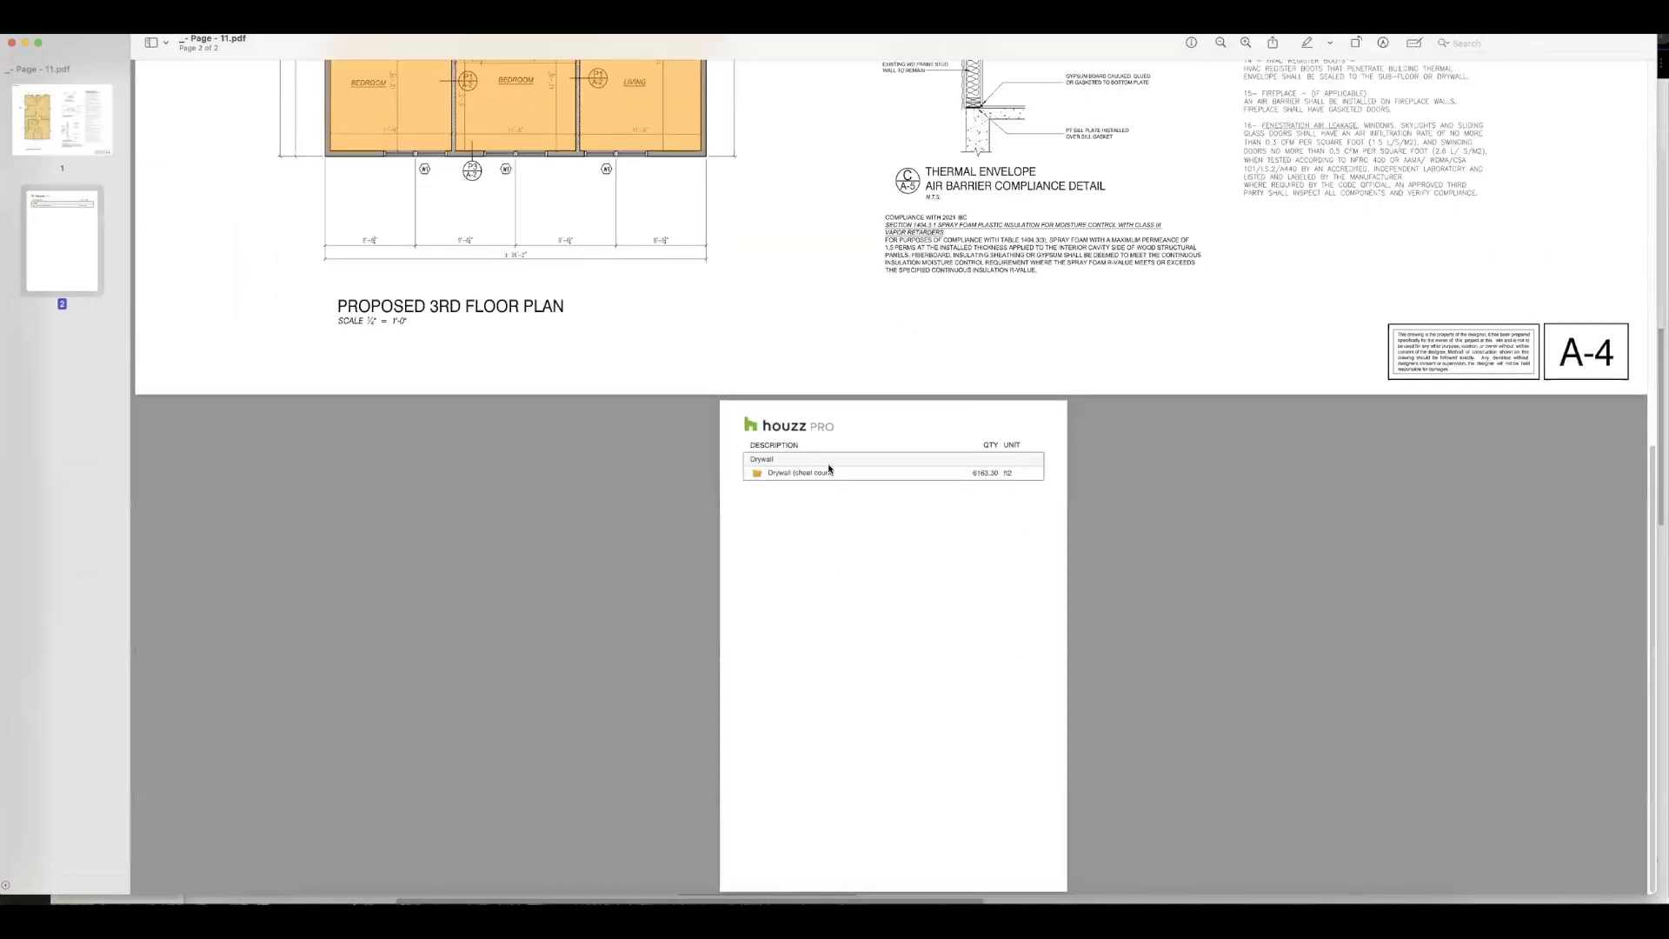
click(26, 43)
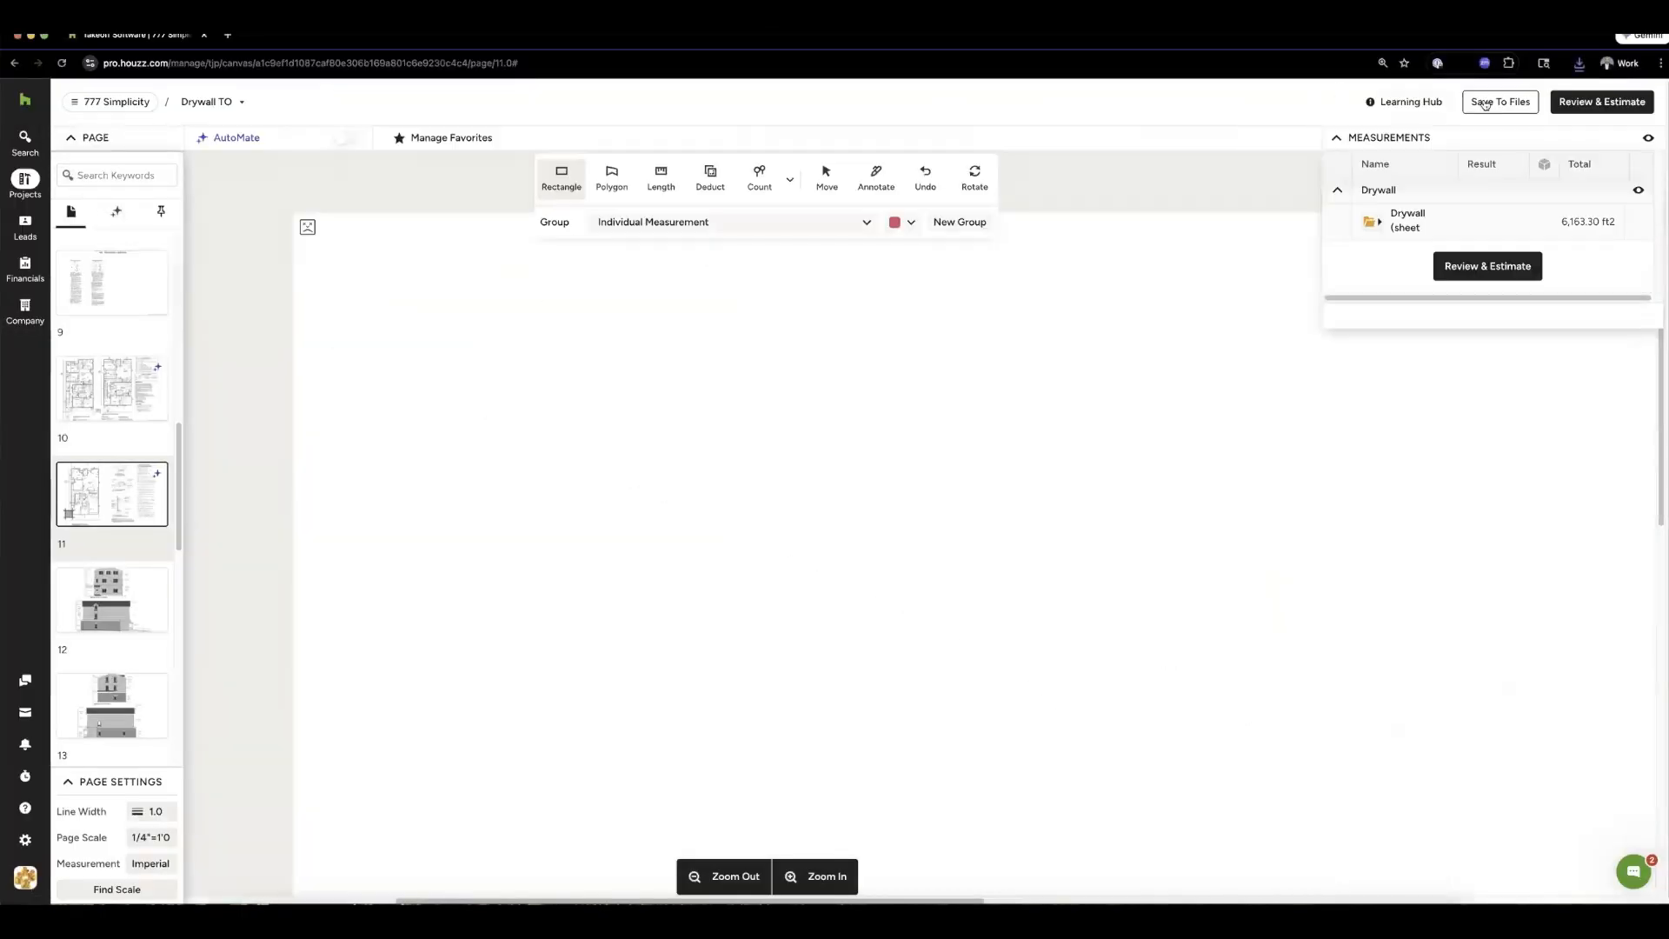
- Save the marked-up takeoff plans to the project's files
click(1483, 102)
drag(741, 448, 953, 445)
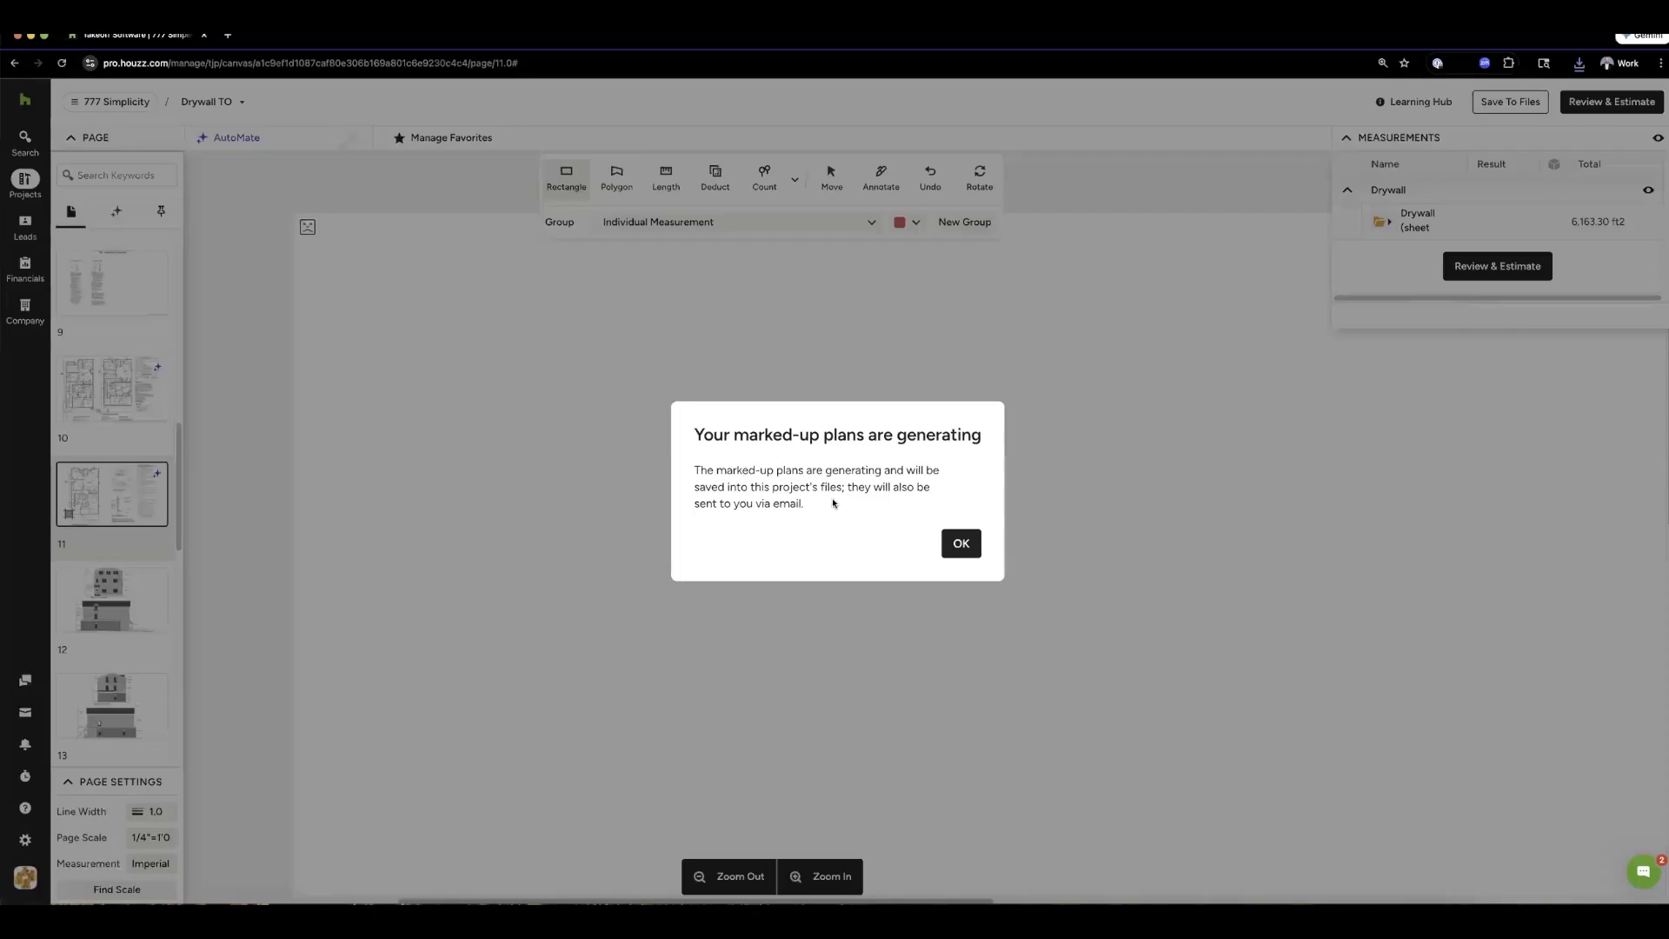
click(967, 553)
- Open the takeoff summary for review and download it as an XLS spreadsheet
click(1602, 103)
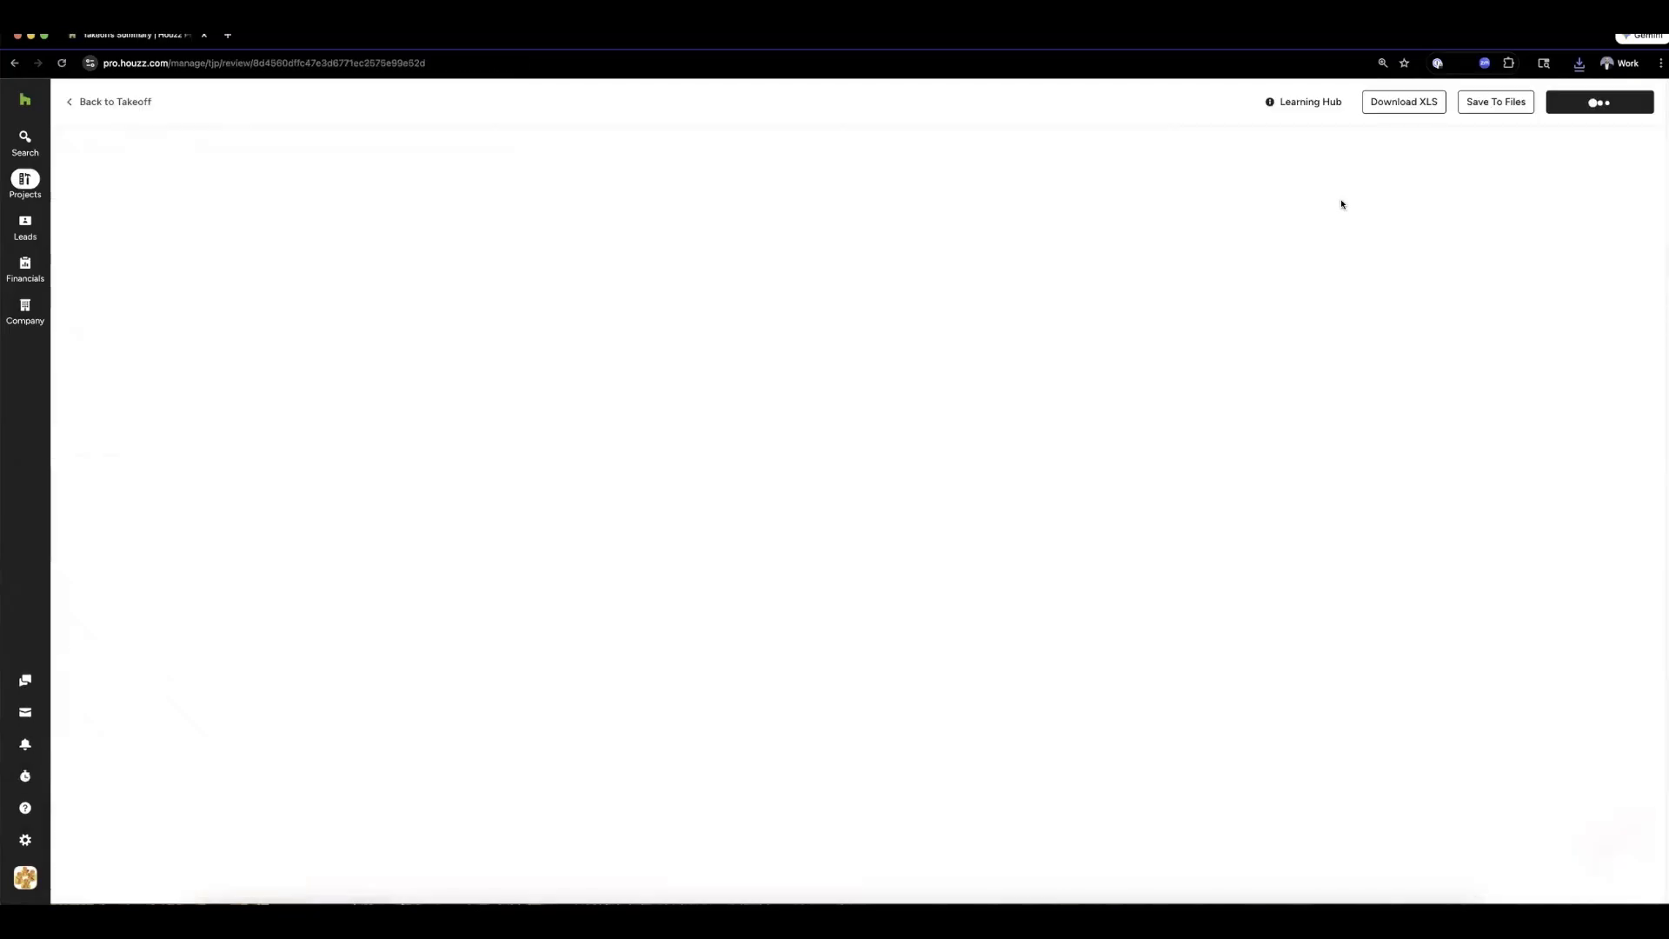
click(1385, 103)
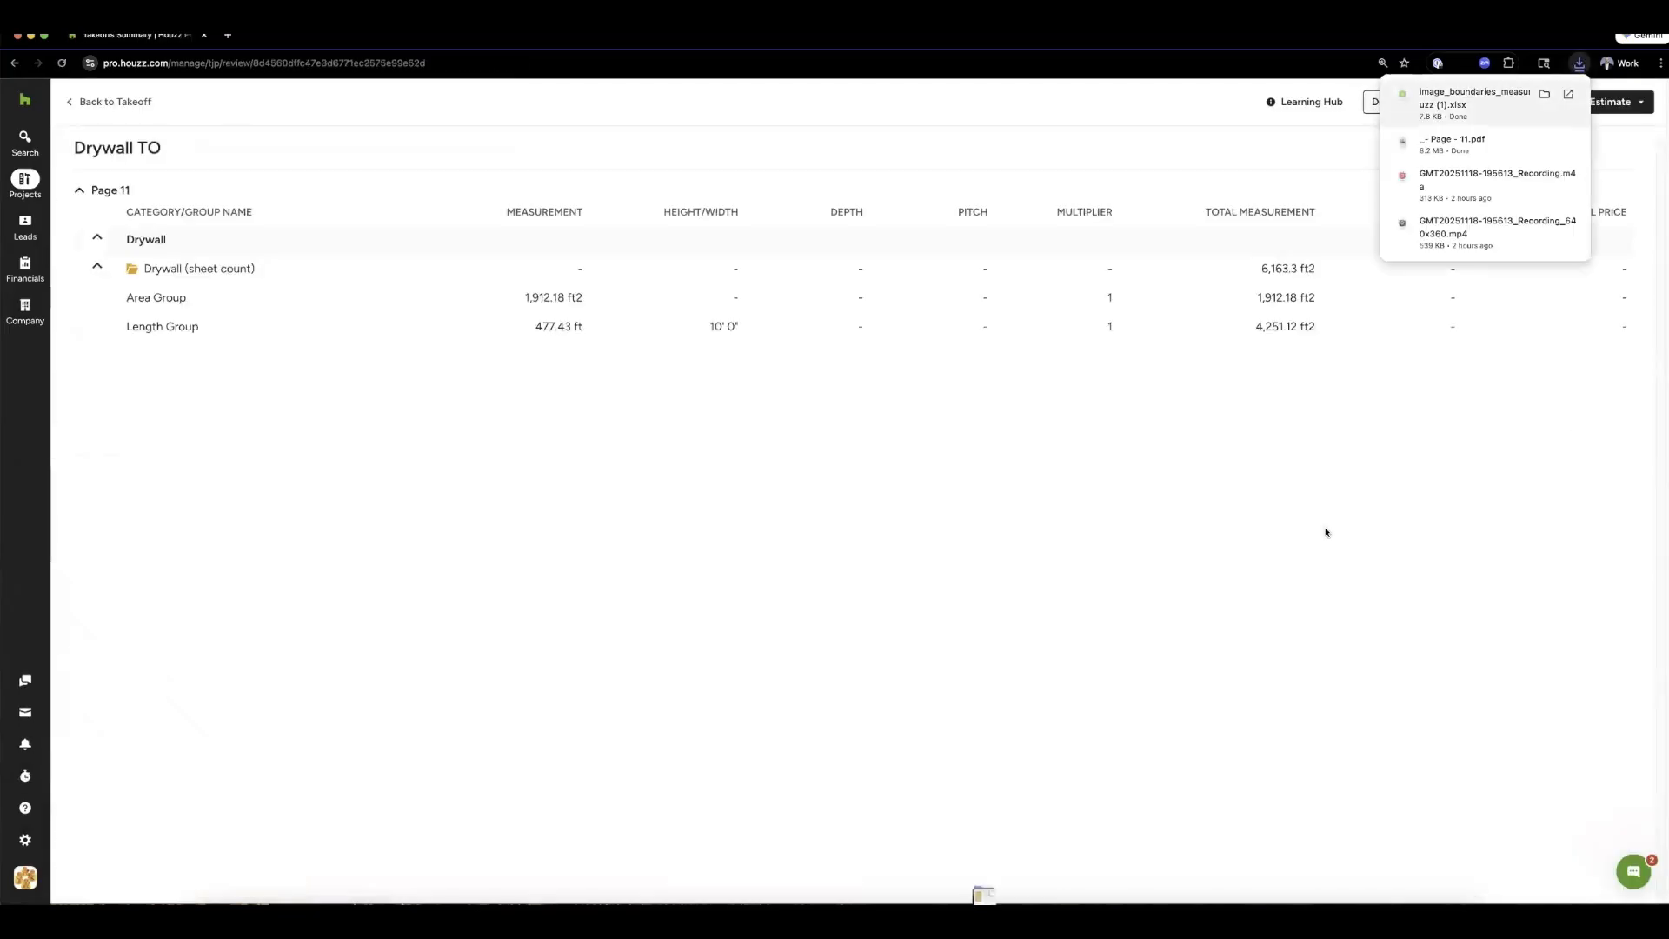
- Open the downloaded measurements spreadsheet, hide the sheet formatting pane and widen the window to show every column through Total Cost
click(988, 867)
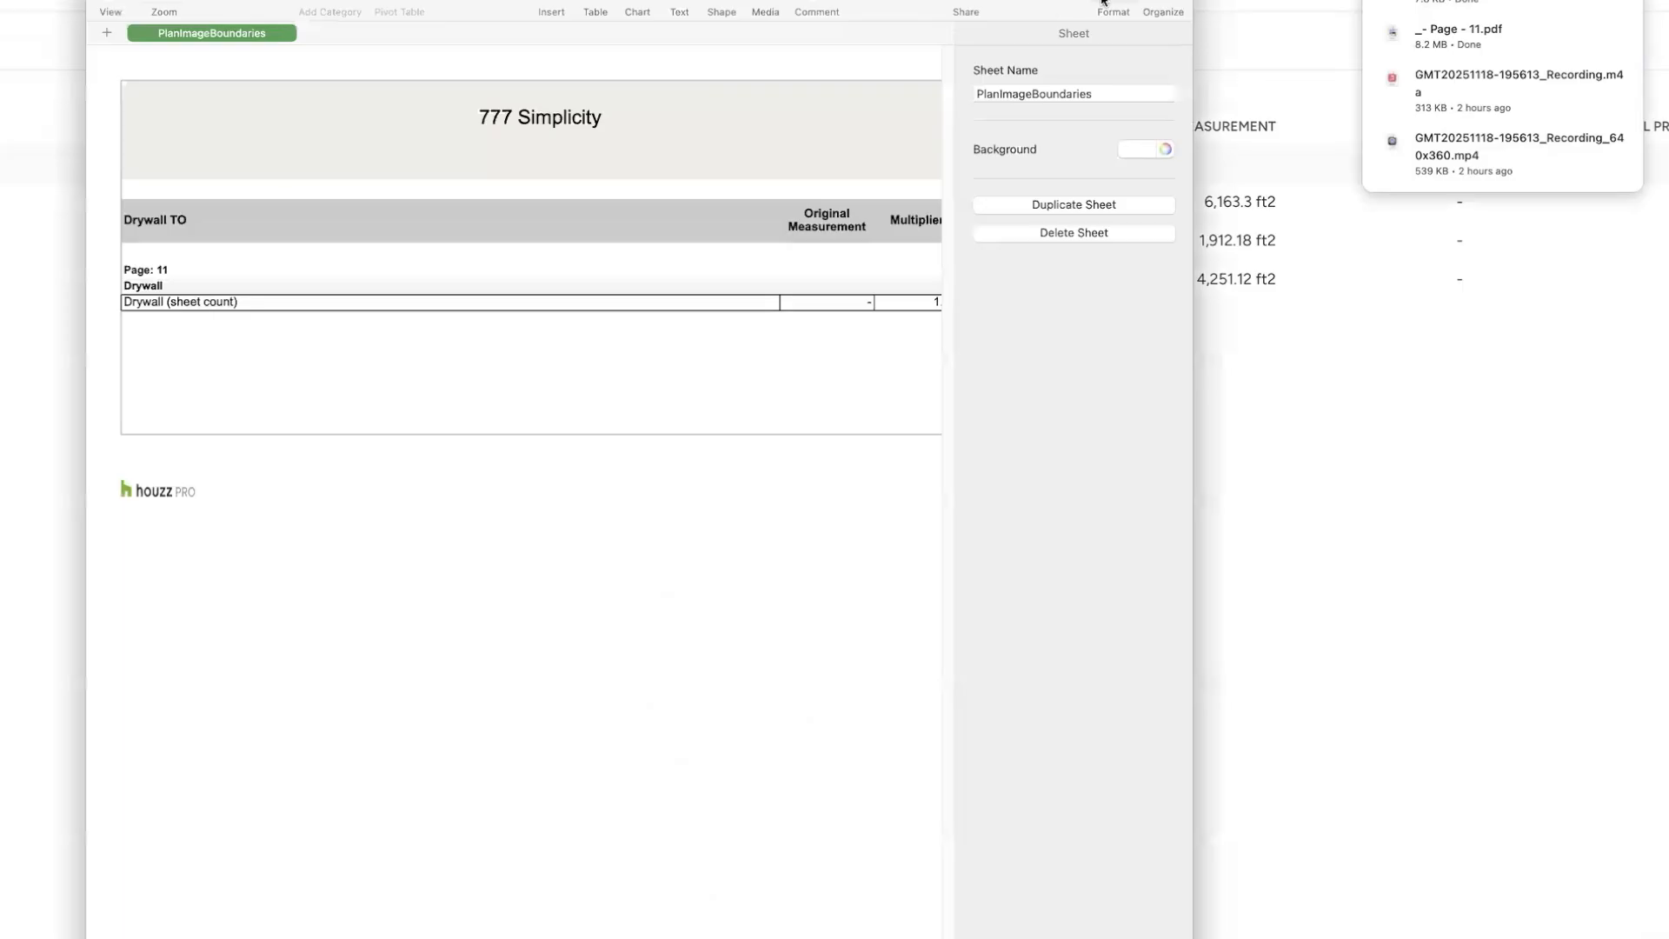
click(1102, 4)
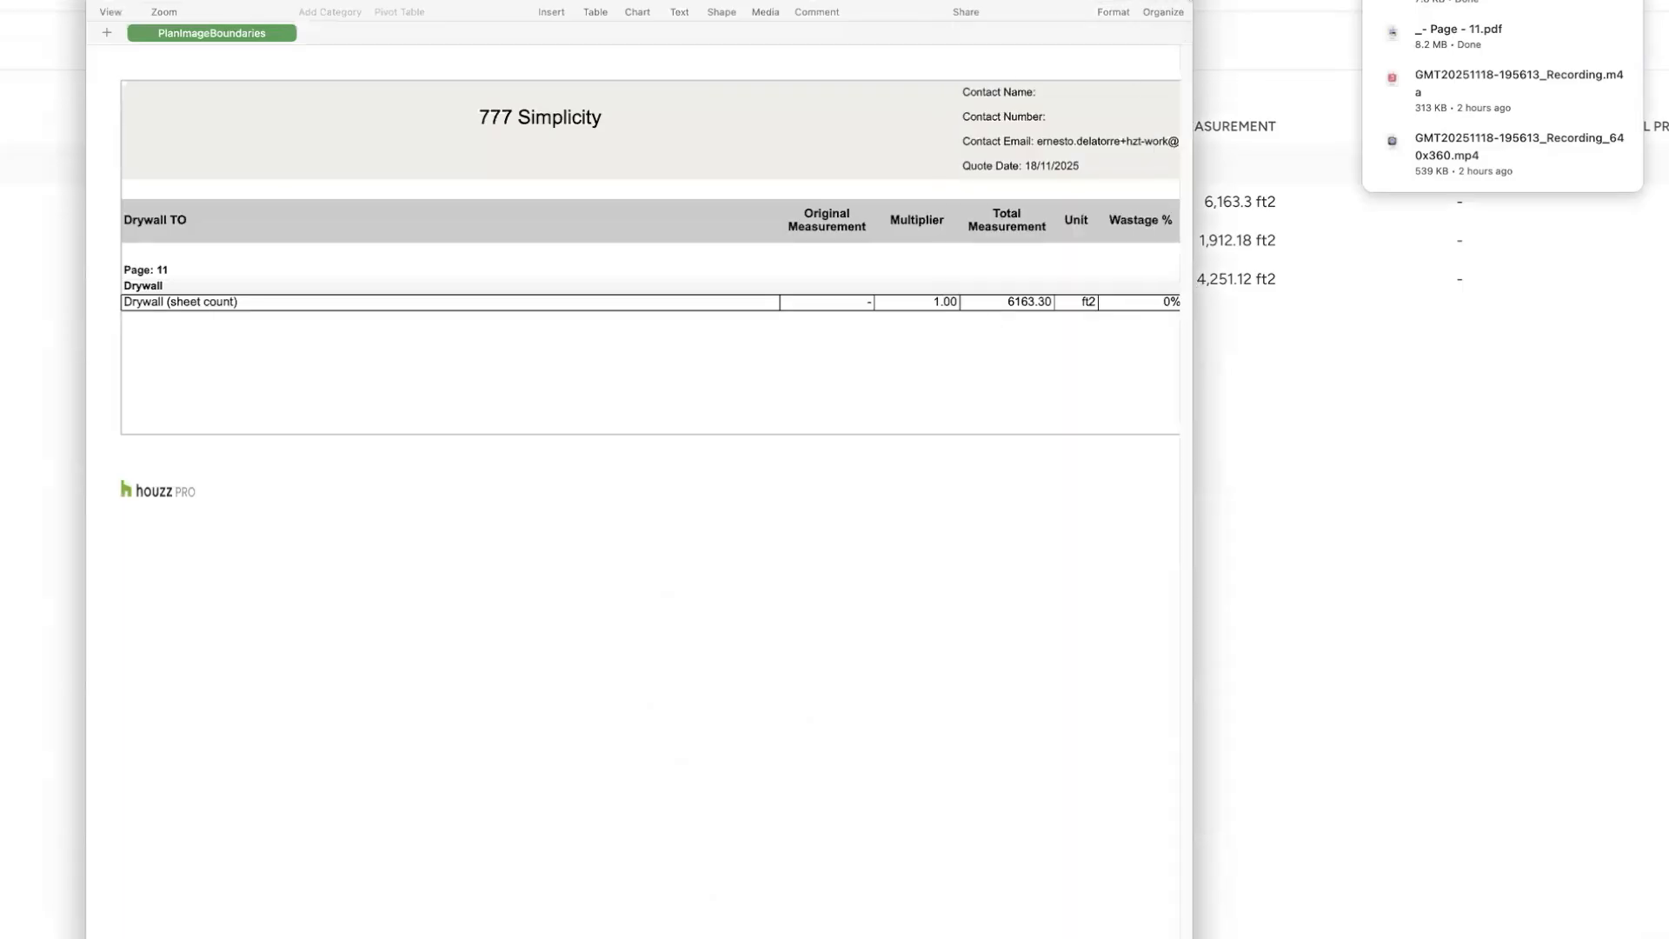
drag(1193, 1, 1600, 1)
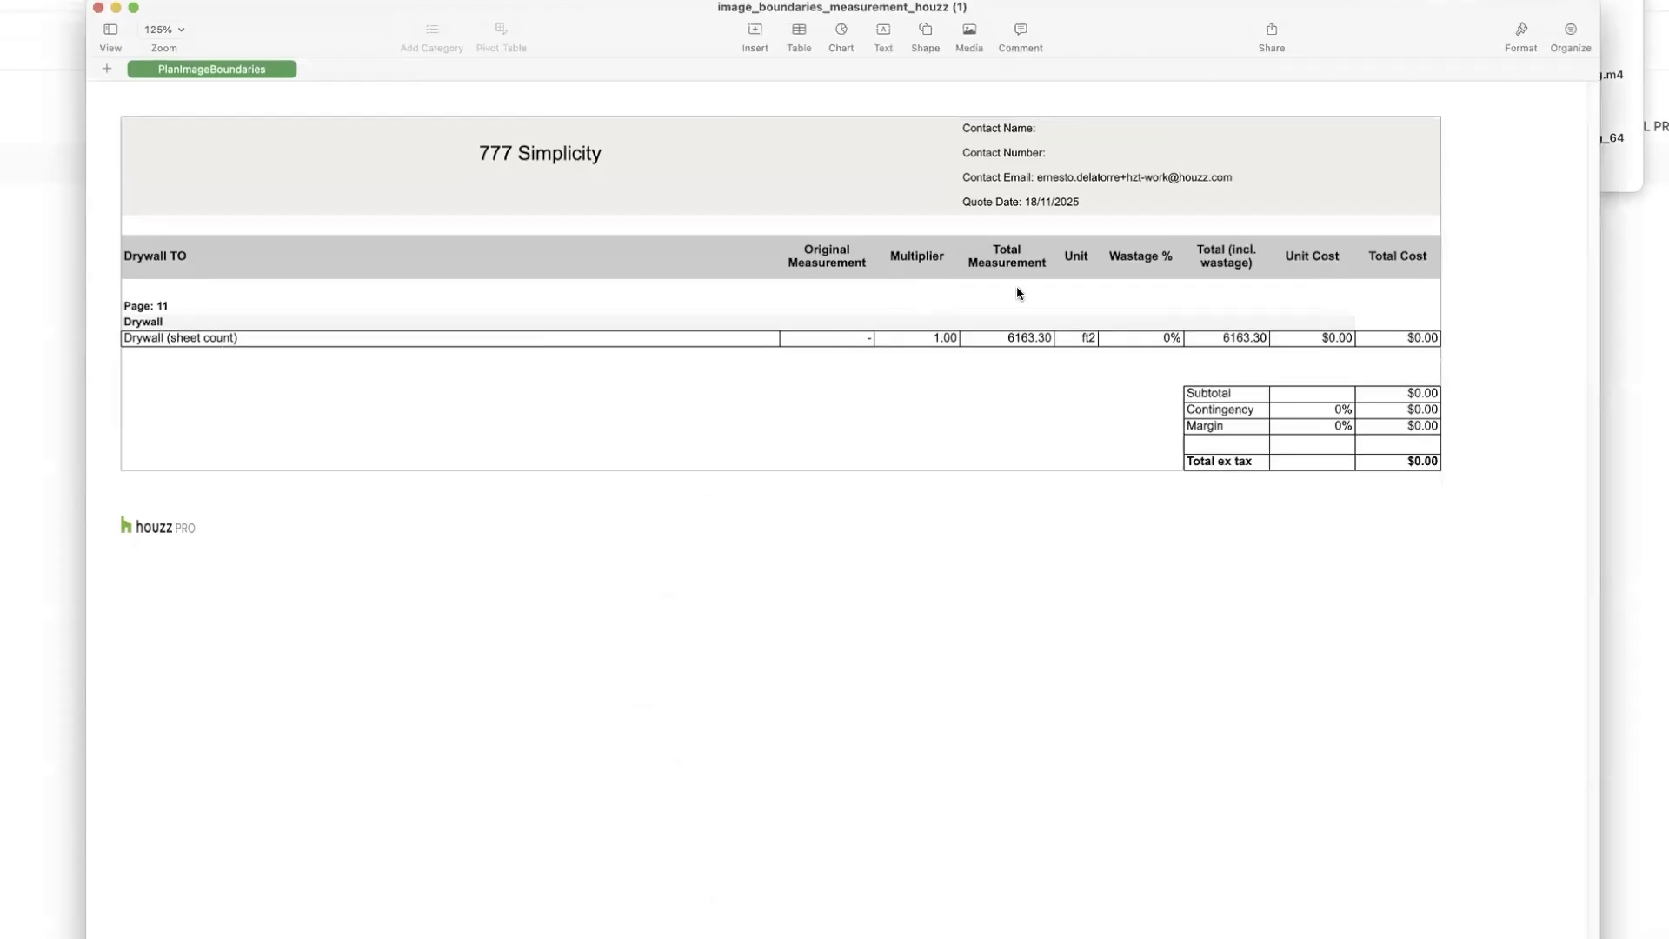
- Set the Drywall (sheet count) row's wastage to 10% and its unit cost to $20.00
click(1172, 340)
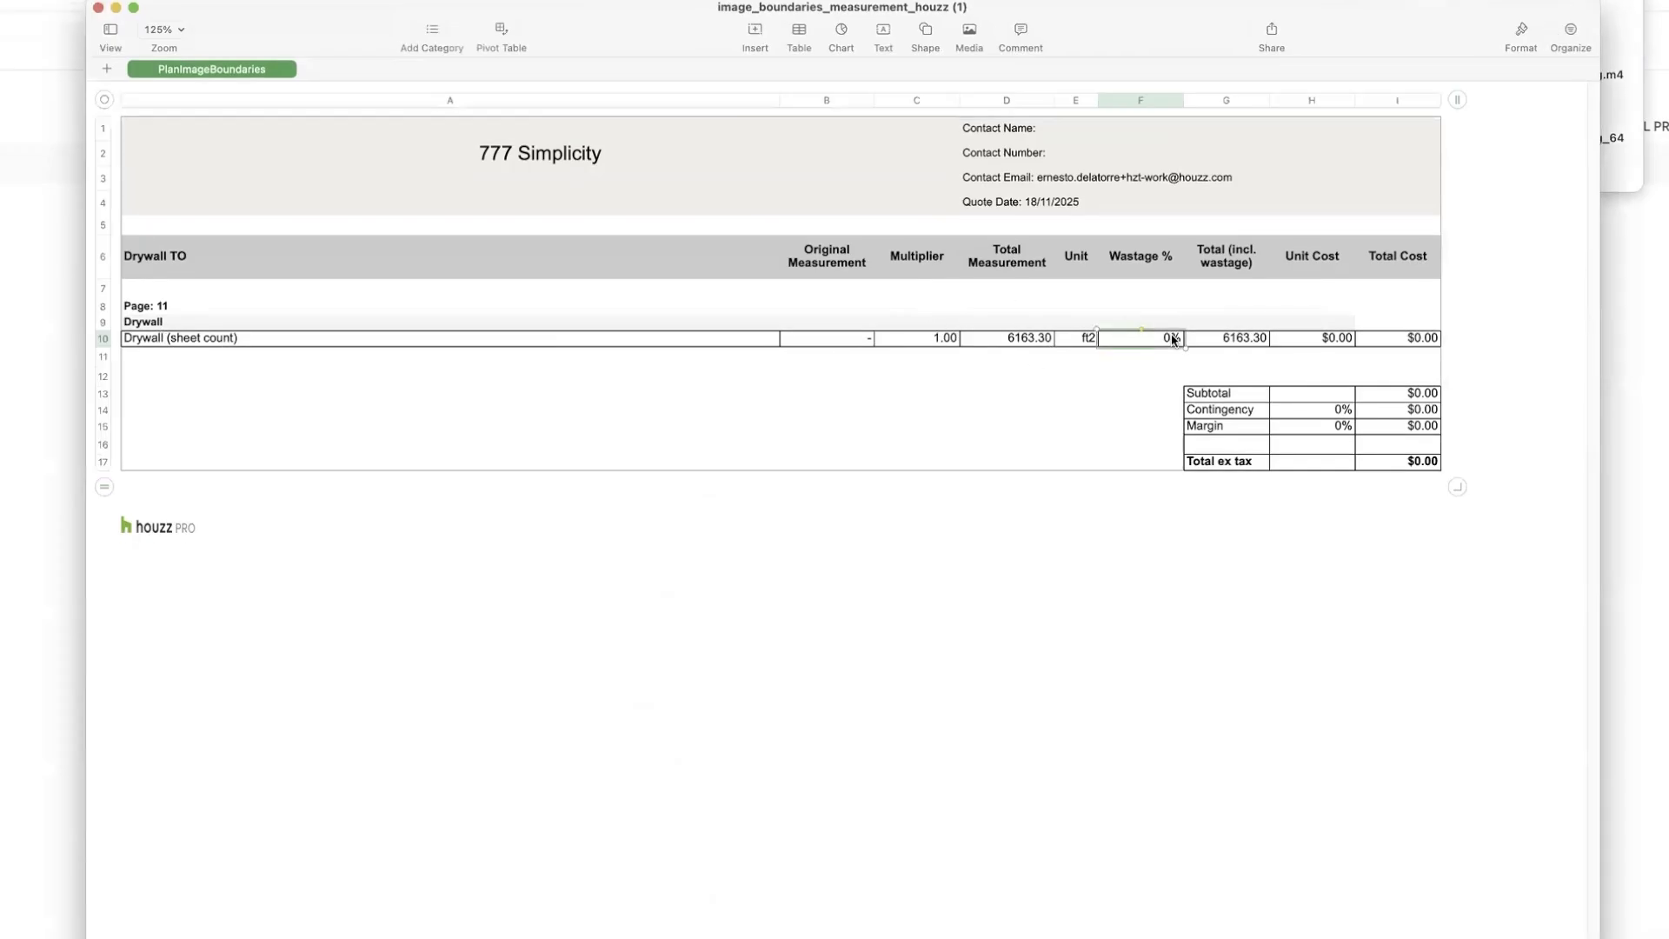
text(10)
key(Tab)
key(Tab)
text(2)
key(Return)
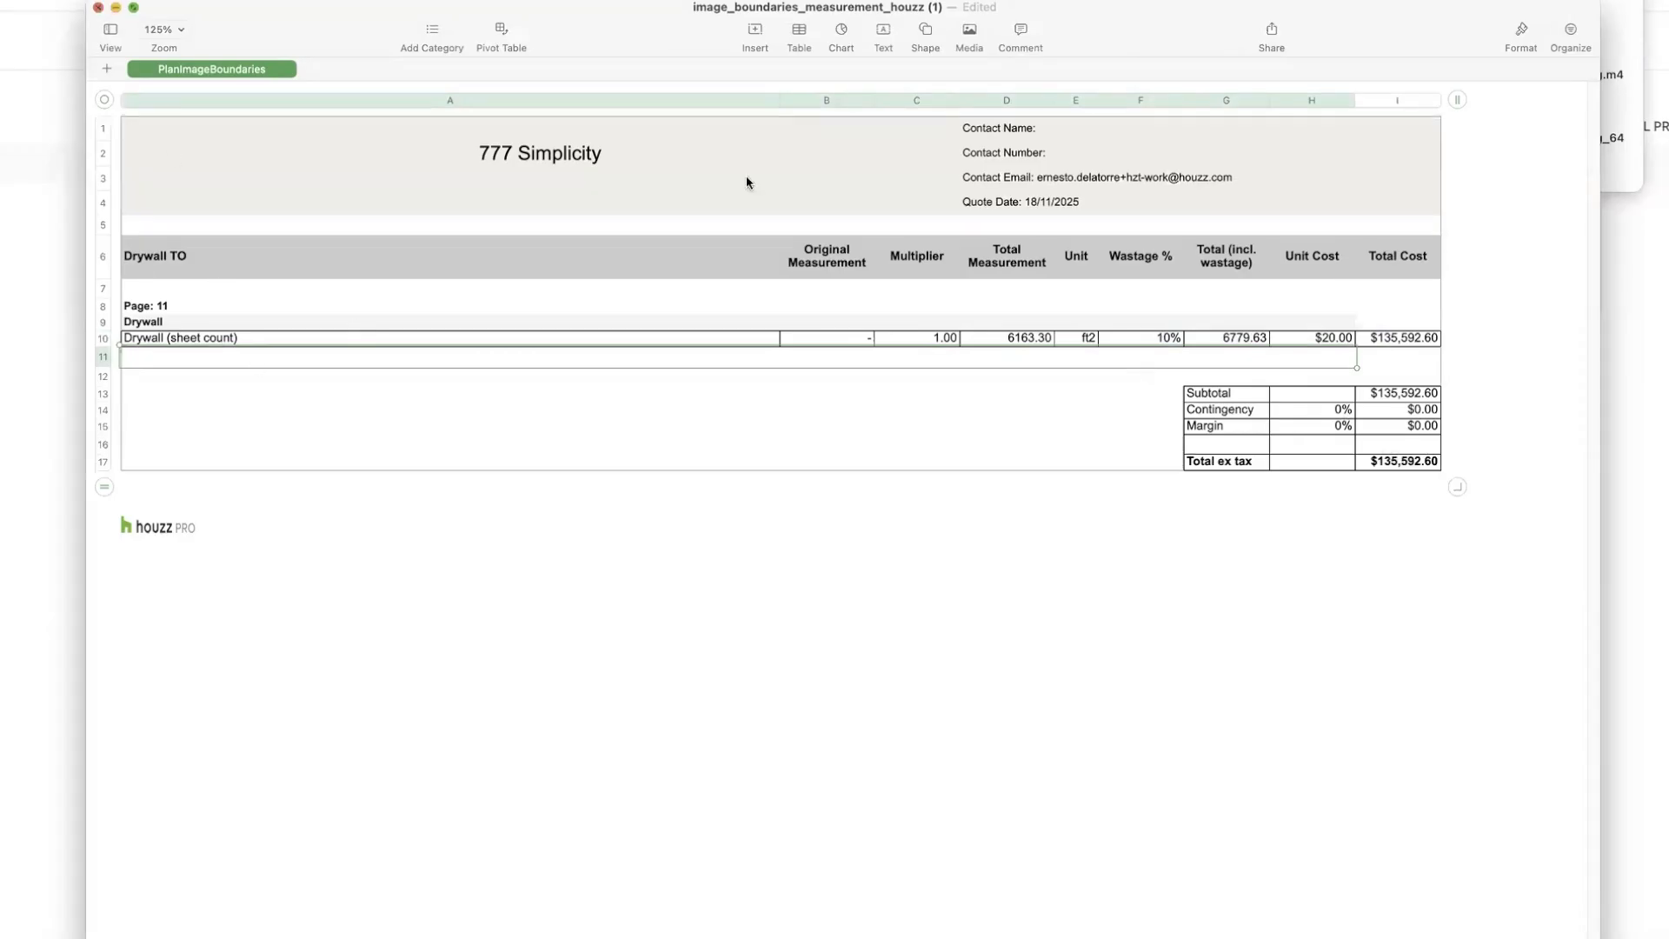
- Close the measurements spreadsheet and delete the edited copy instead of saving it
click(1030, 339)
click(99, 7)
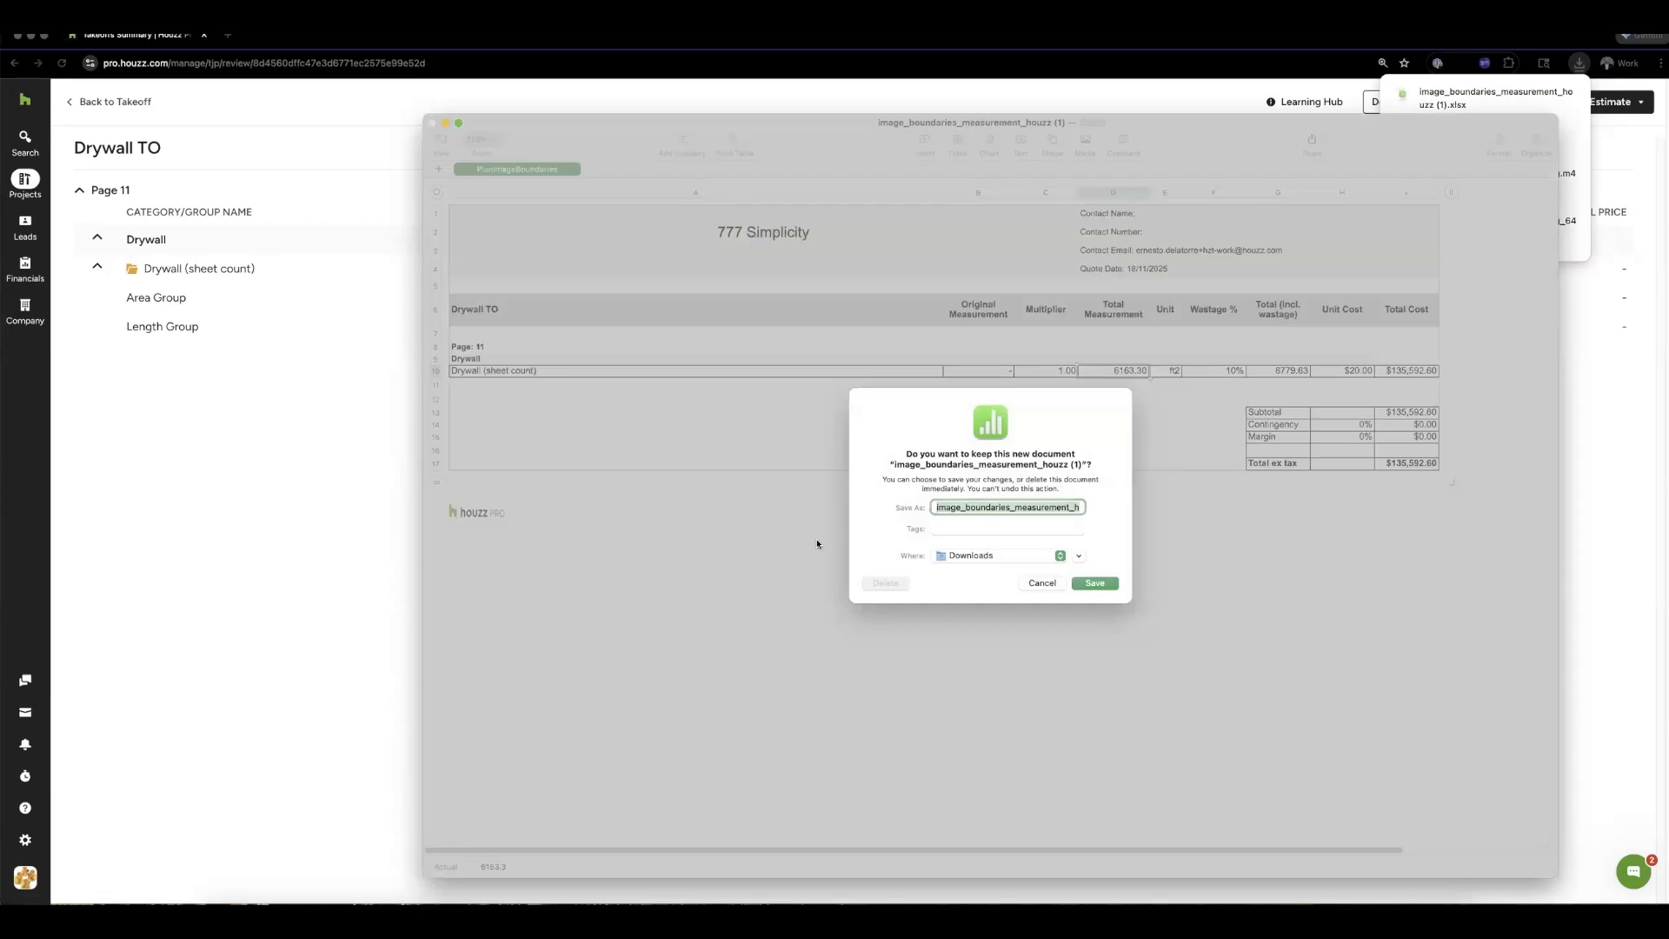
click(884, 582)
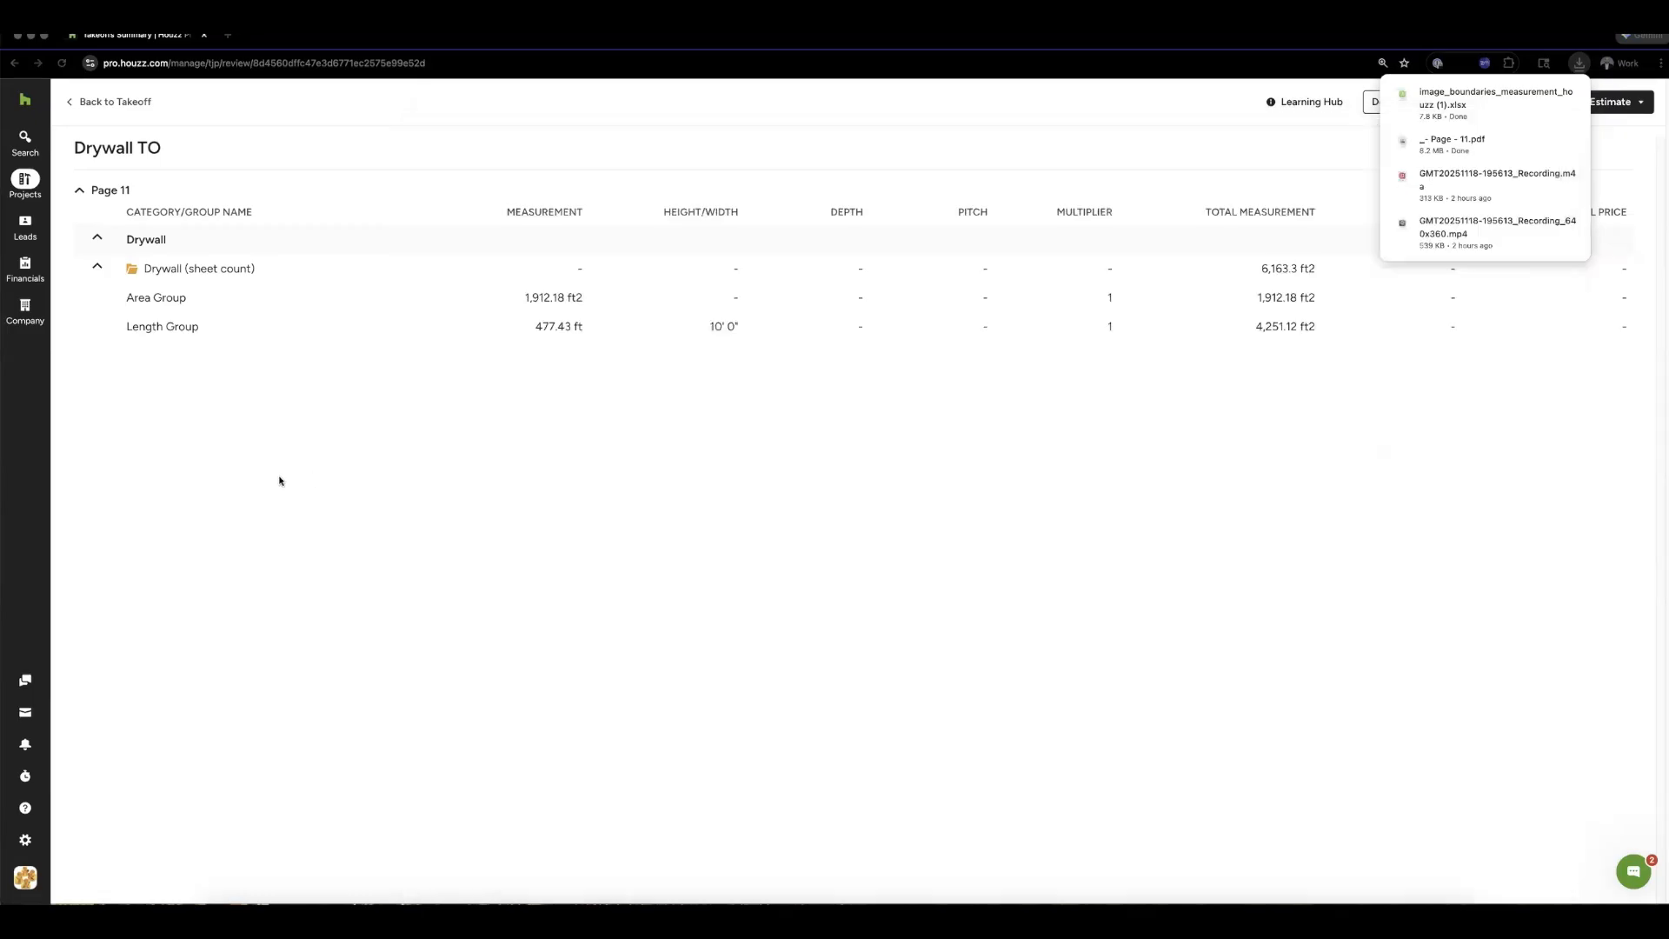
- Return to the takeoff and open the exported files from the notification about the 777 Simplicity marked-up plans
click(97, 104)
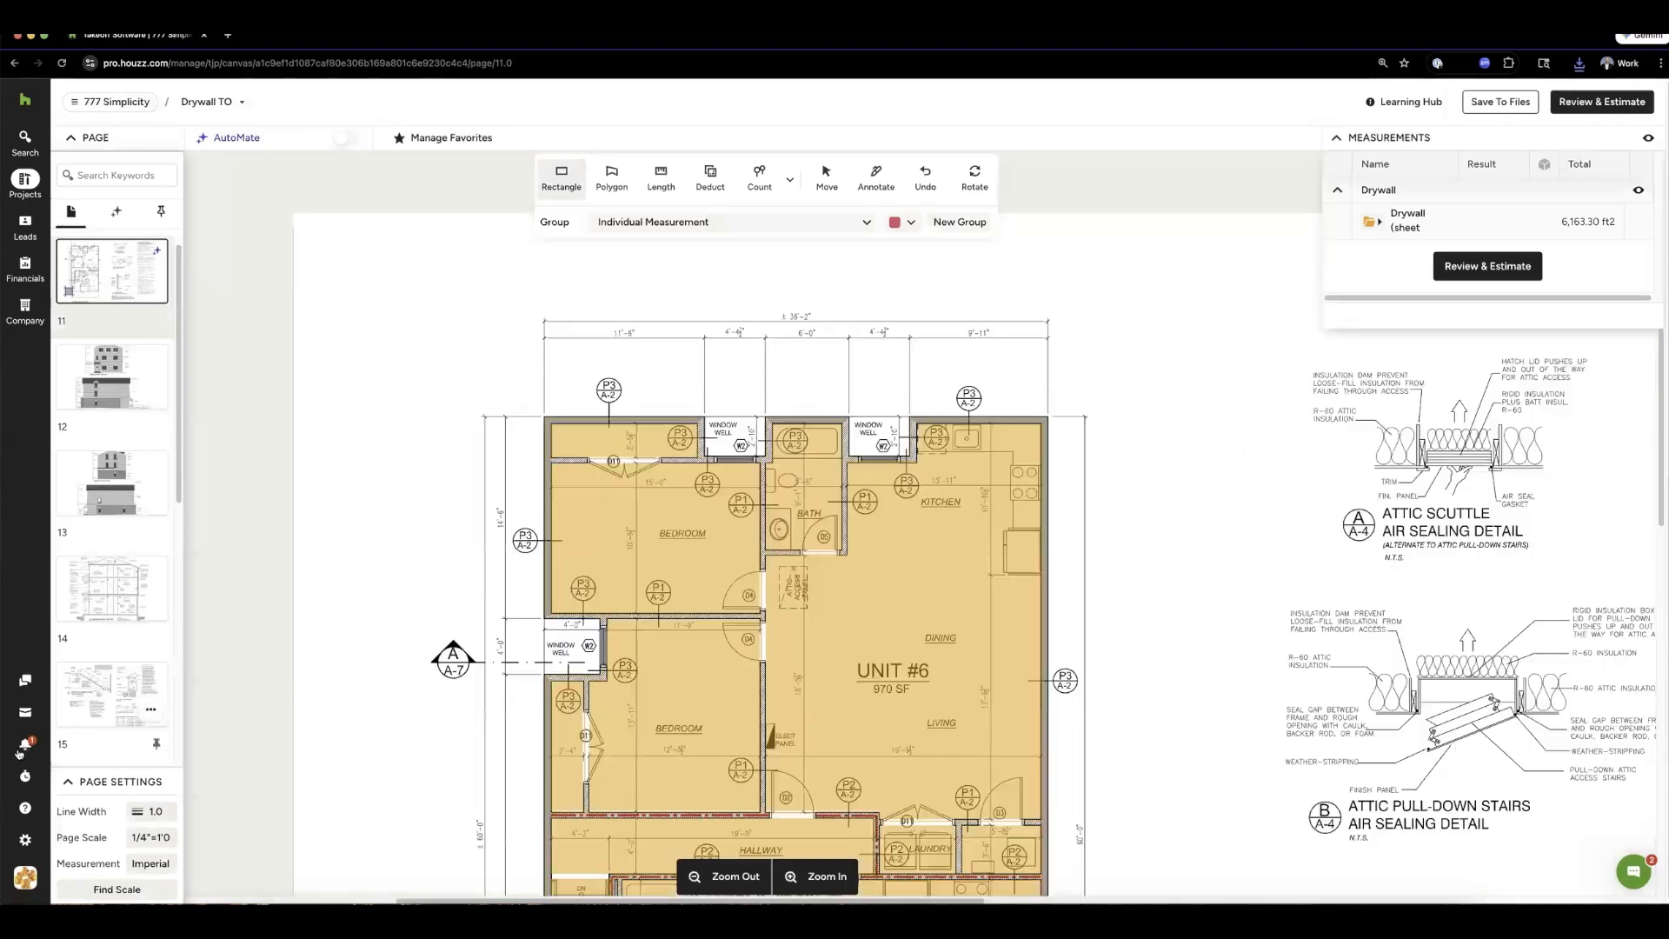
click(25, 743)
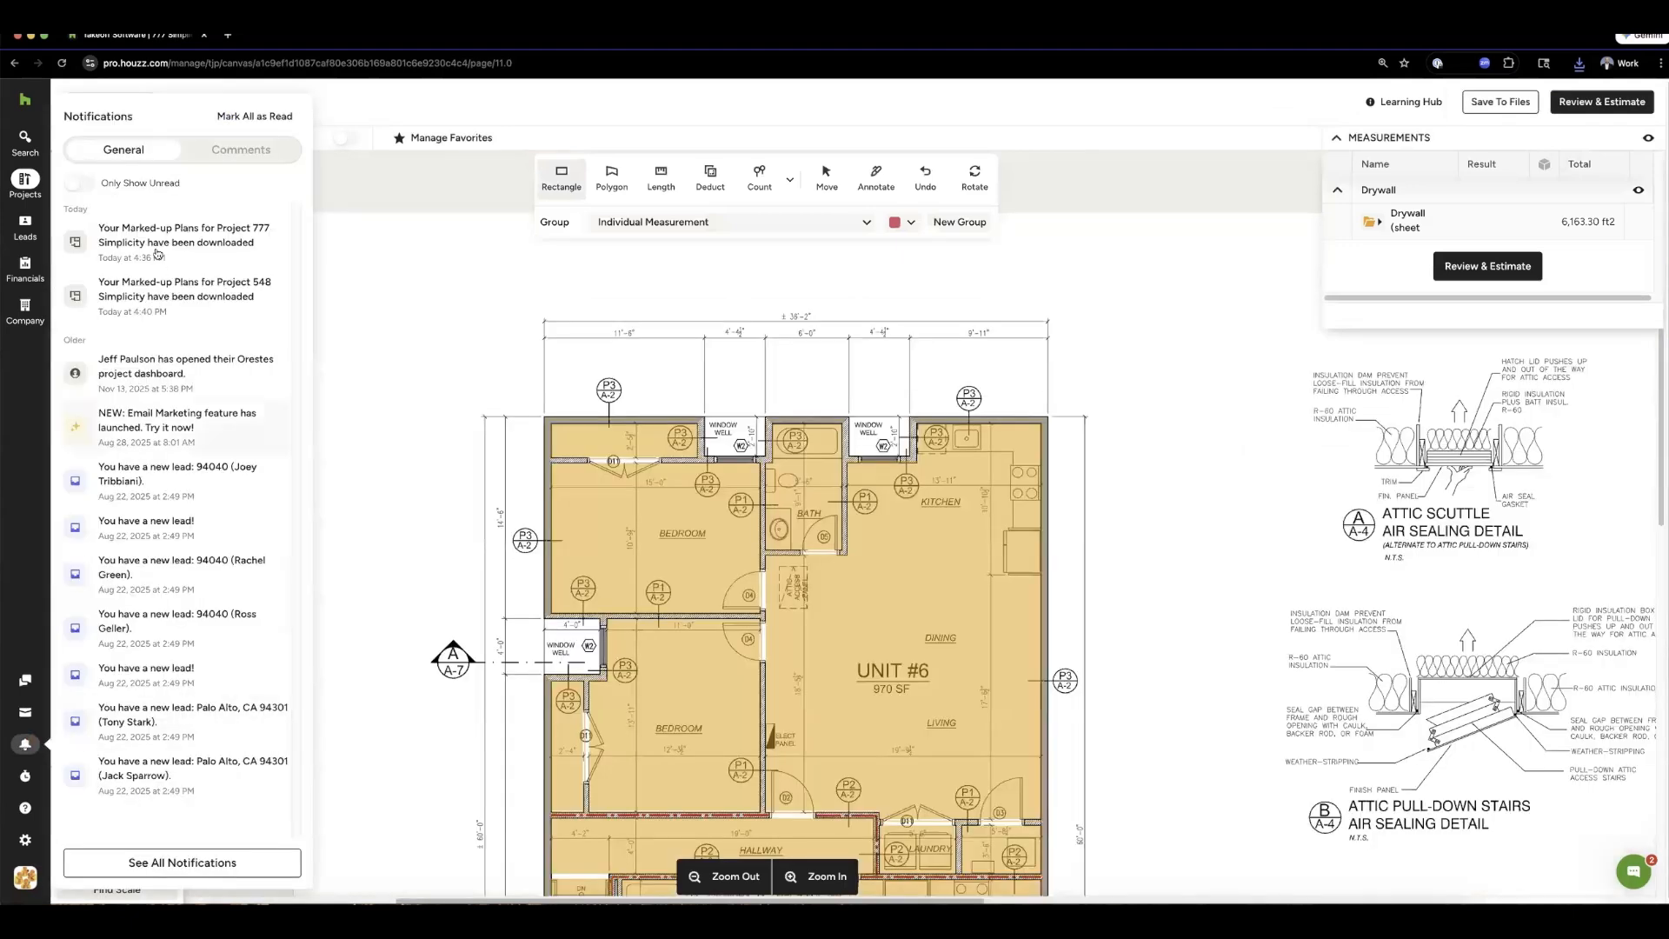
click(194, 230)
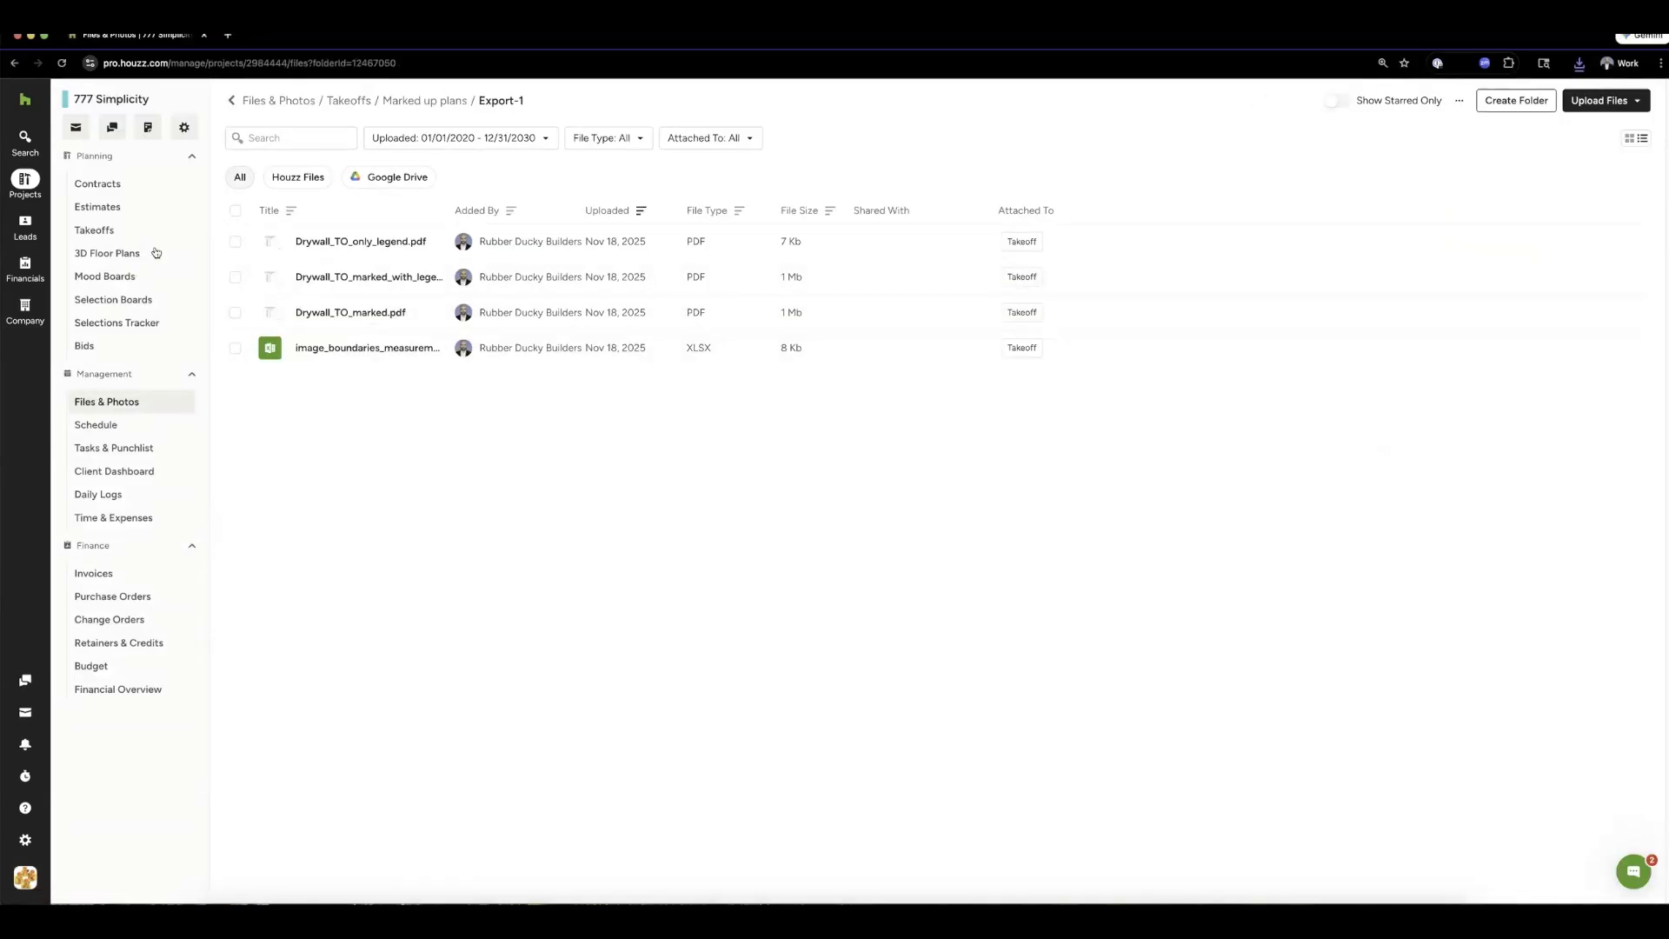
- From the 777 Simplicity project overview, open the Export-1 folder inside the Takeoffs files' Marked up plans folder
click(111, 99)
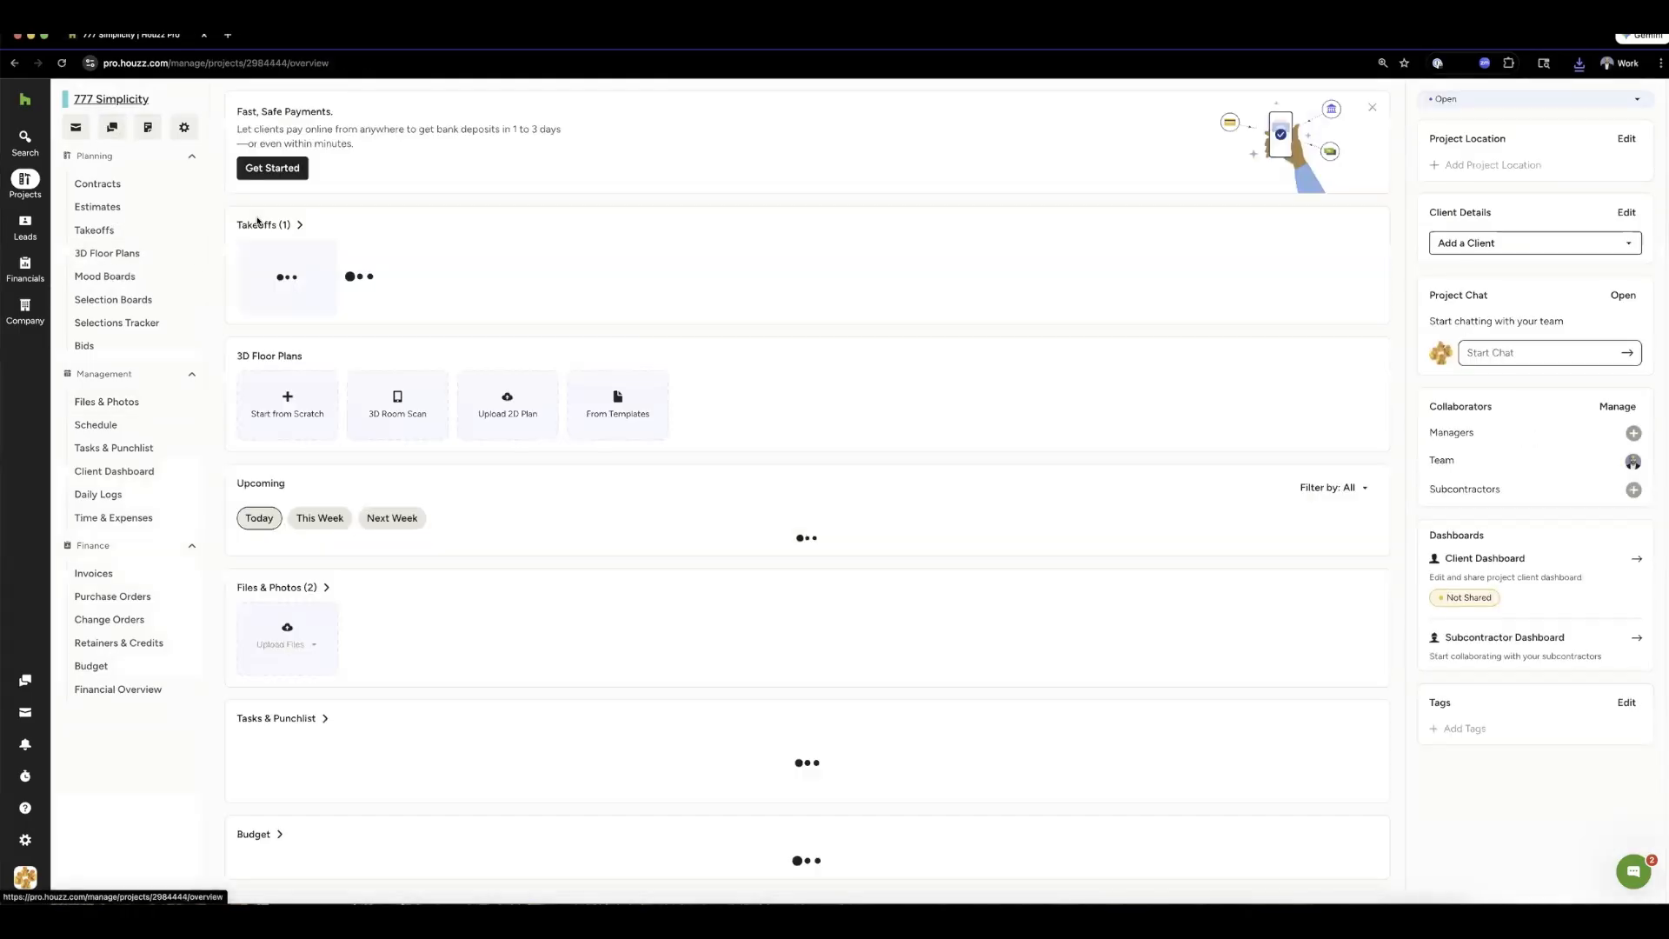
scroll(345, 520, down, 2)
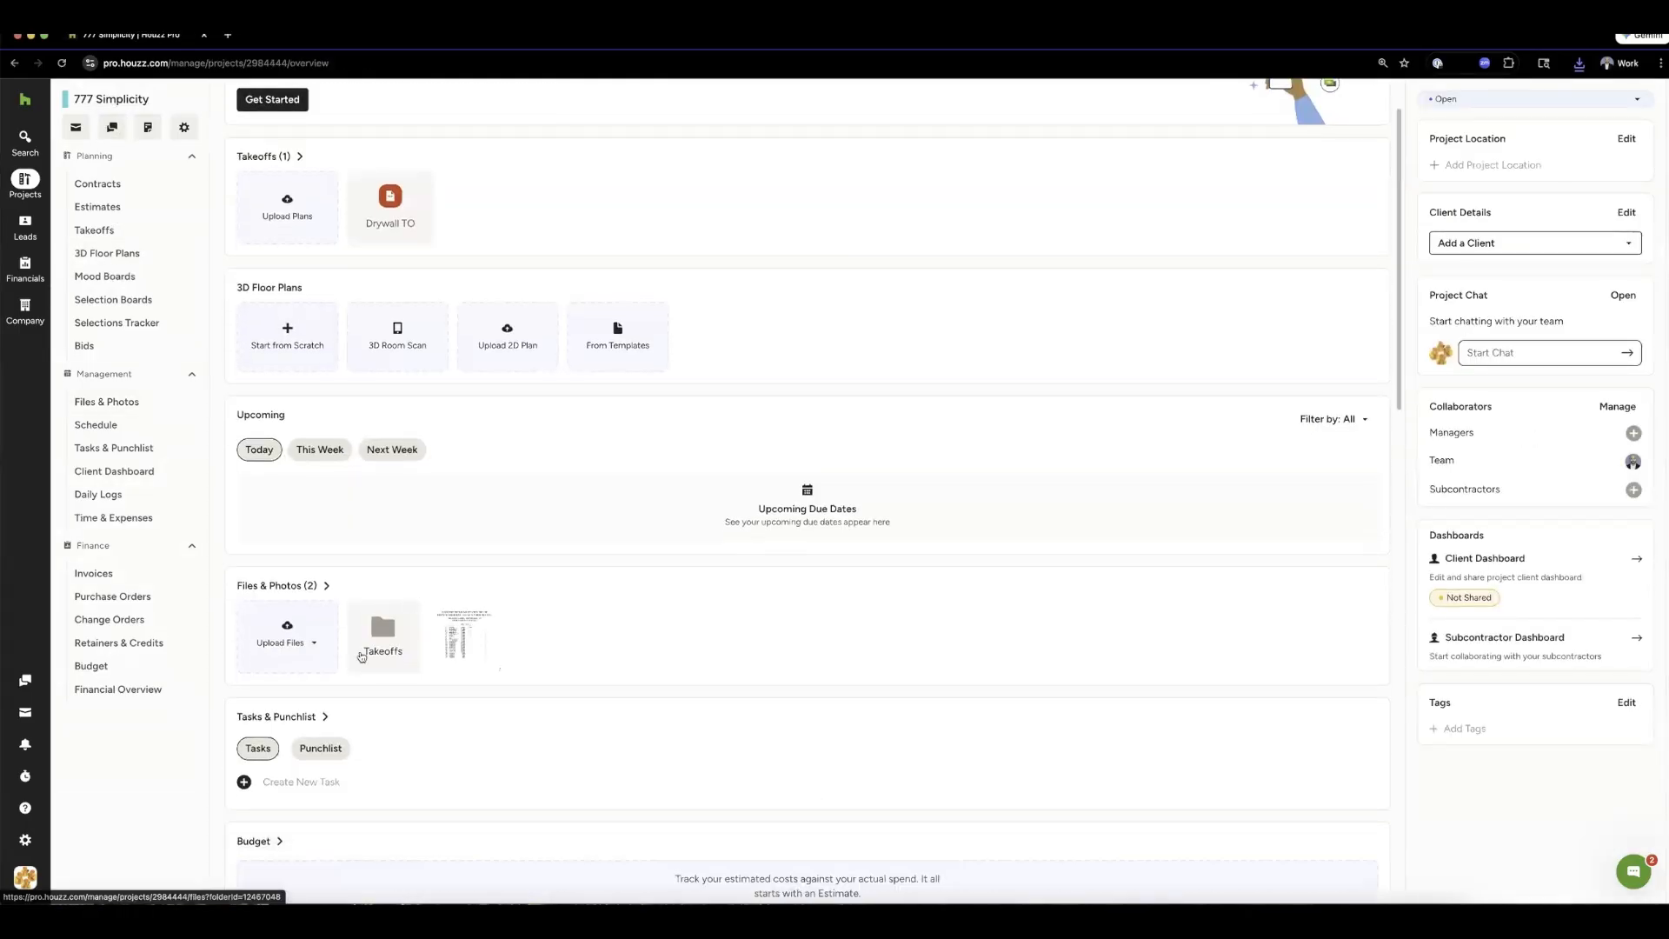
click(401, 640)
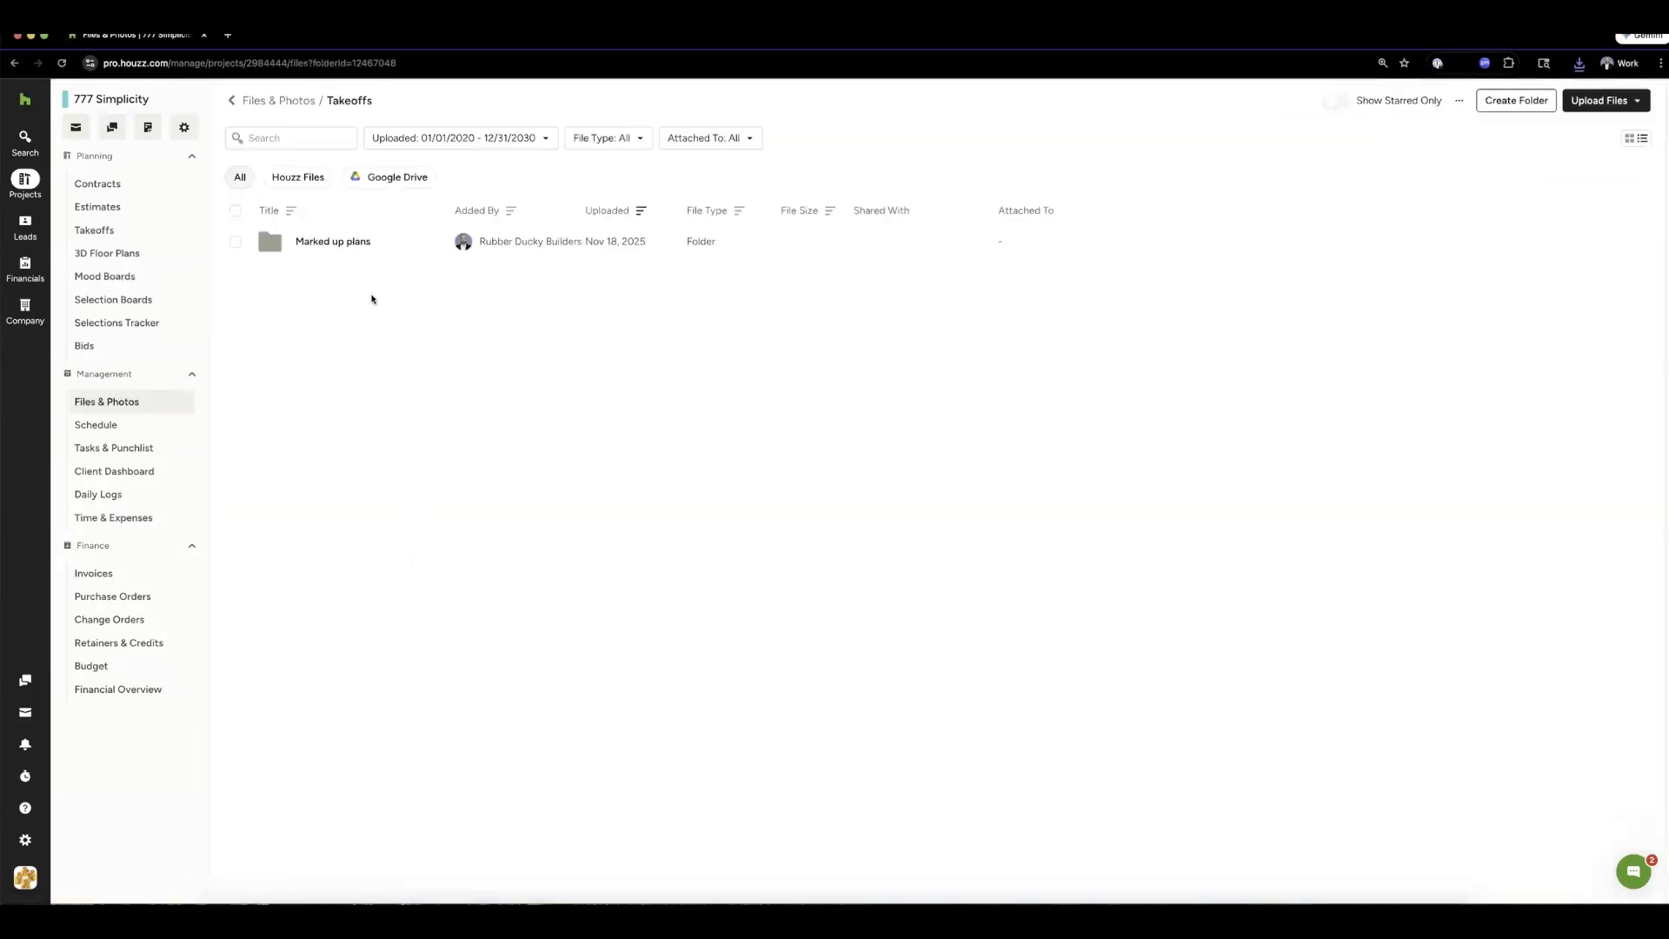
click(322, 243)
click(306, 244)
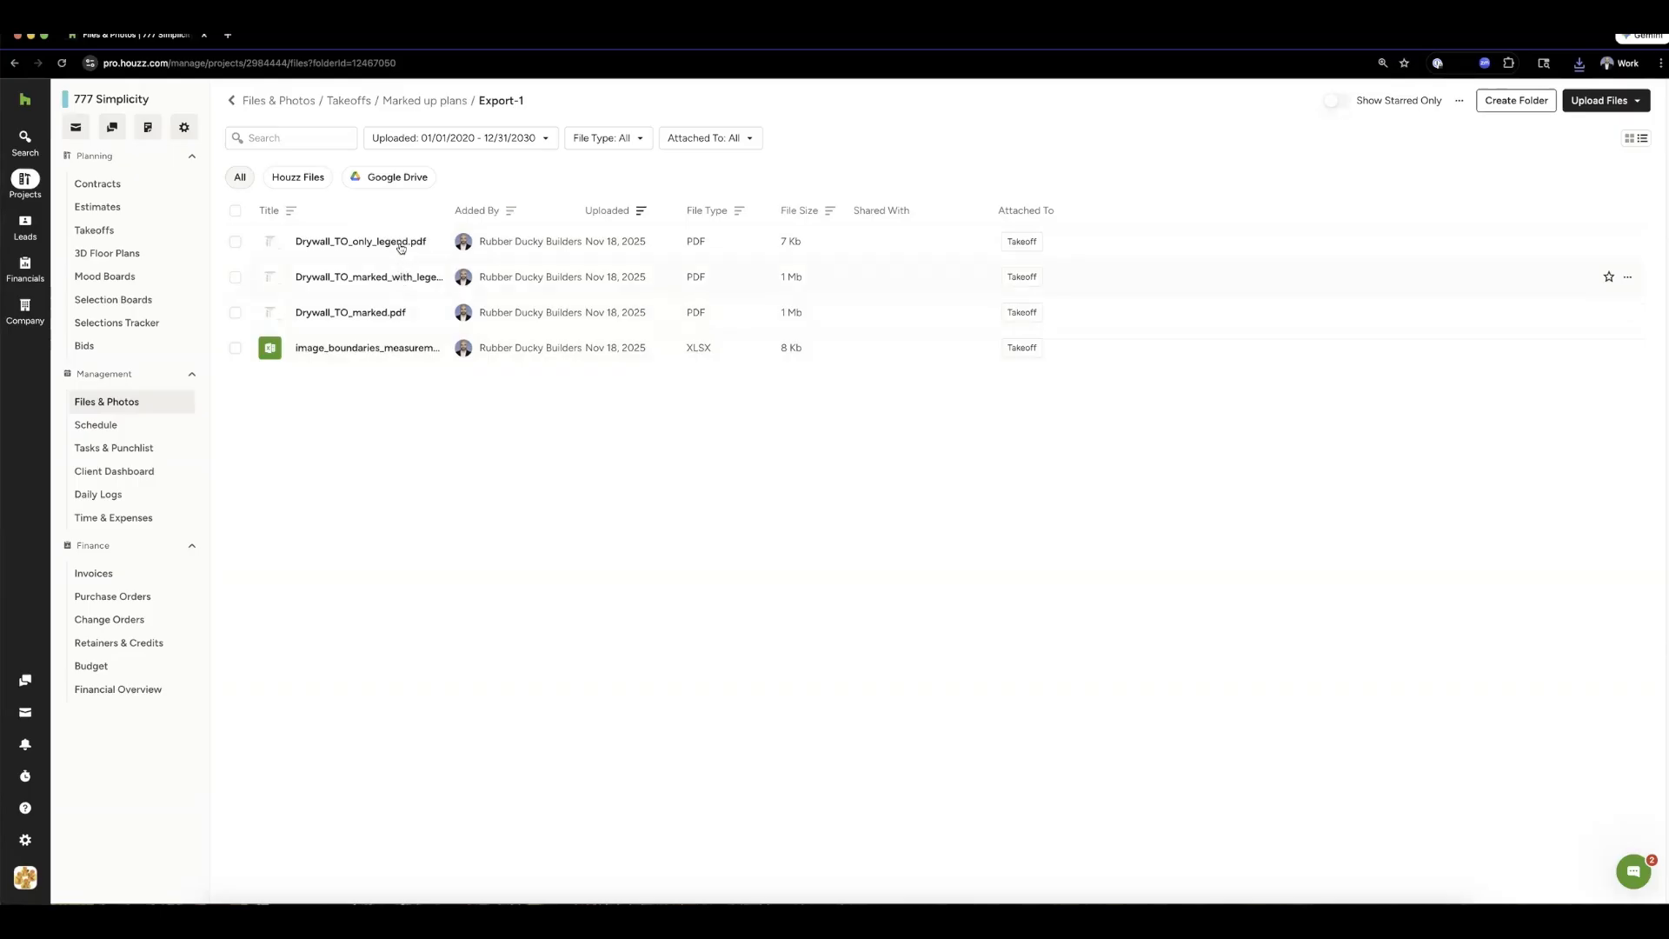
- Open Drywall_TO_marked.pdf, look over the marked-up floor plan and check the available file options
click(385, 314)
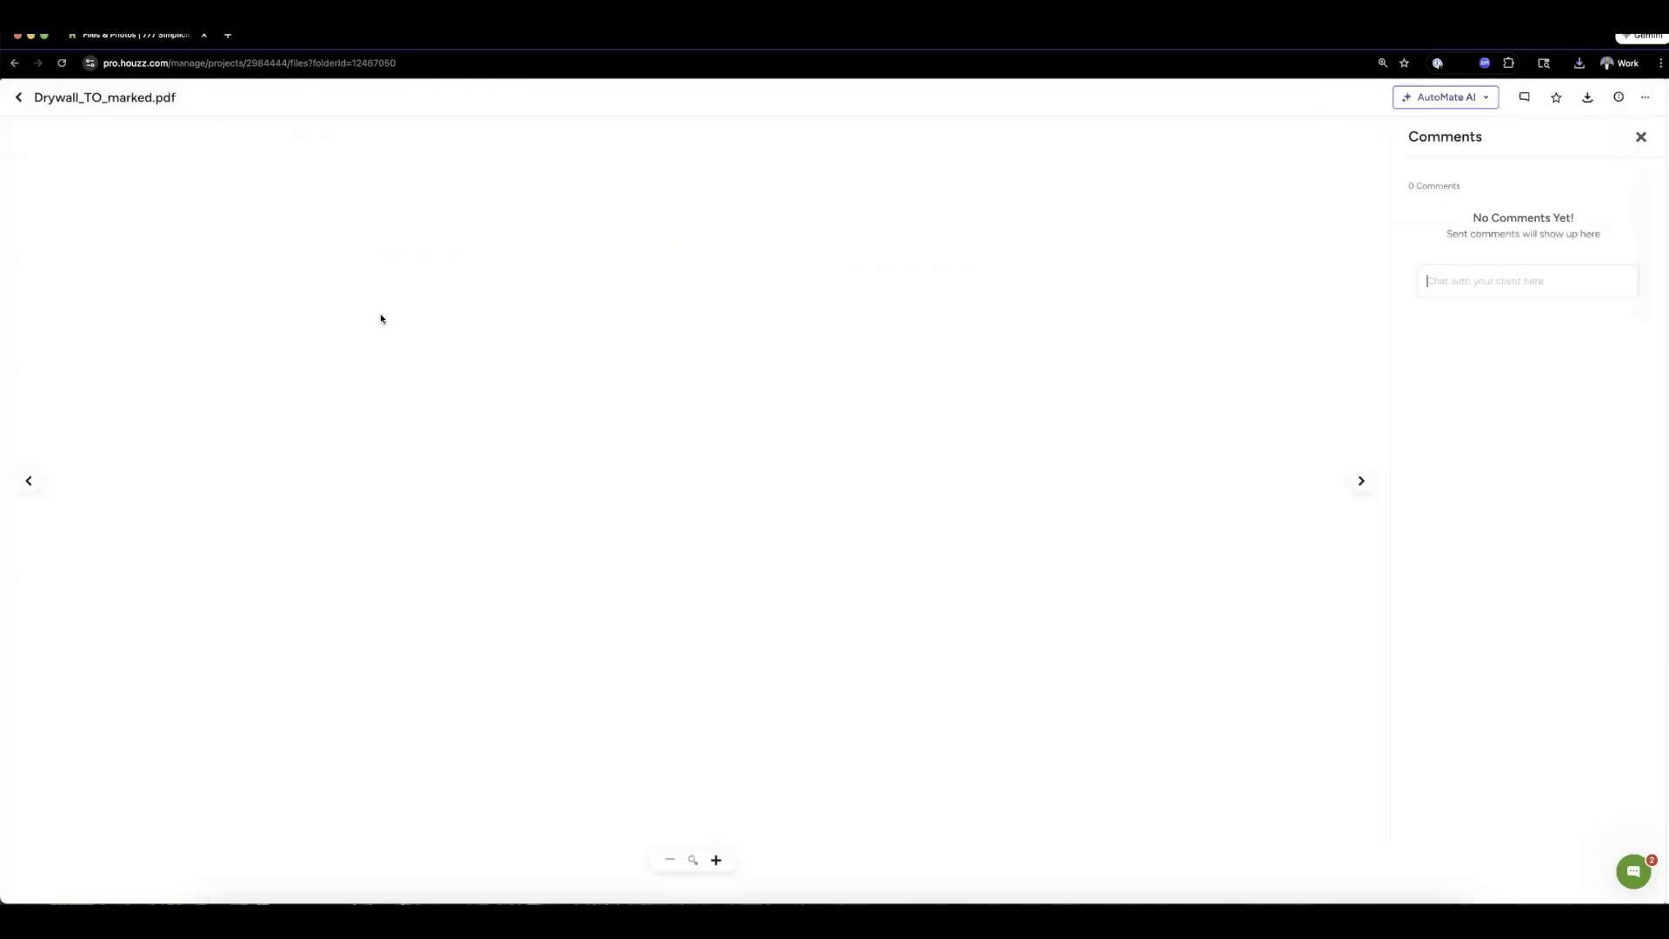
scroll(476, 578, down, 3)
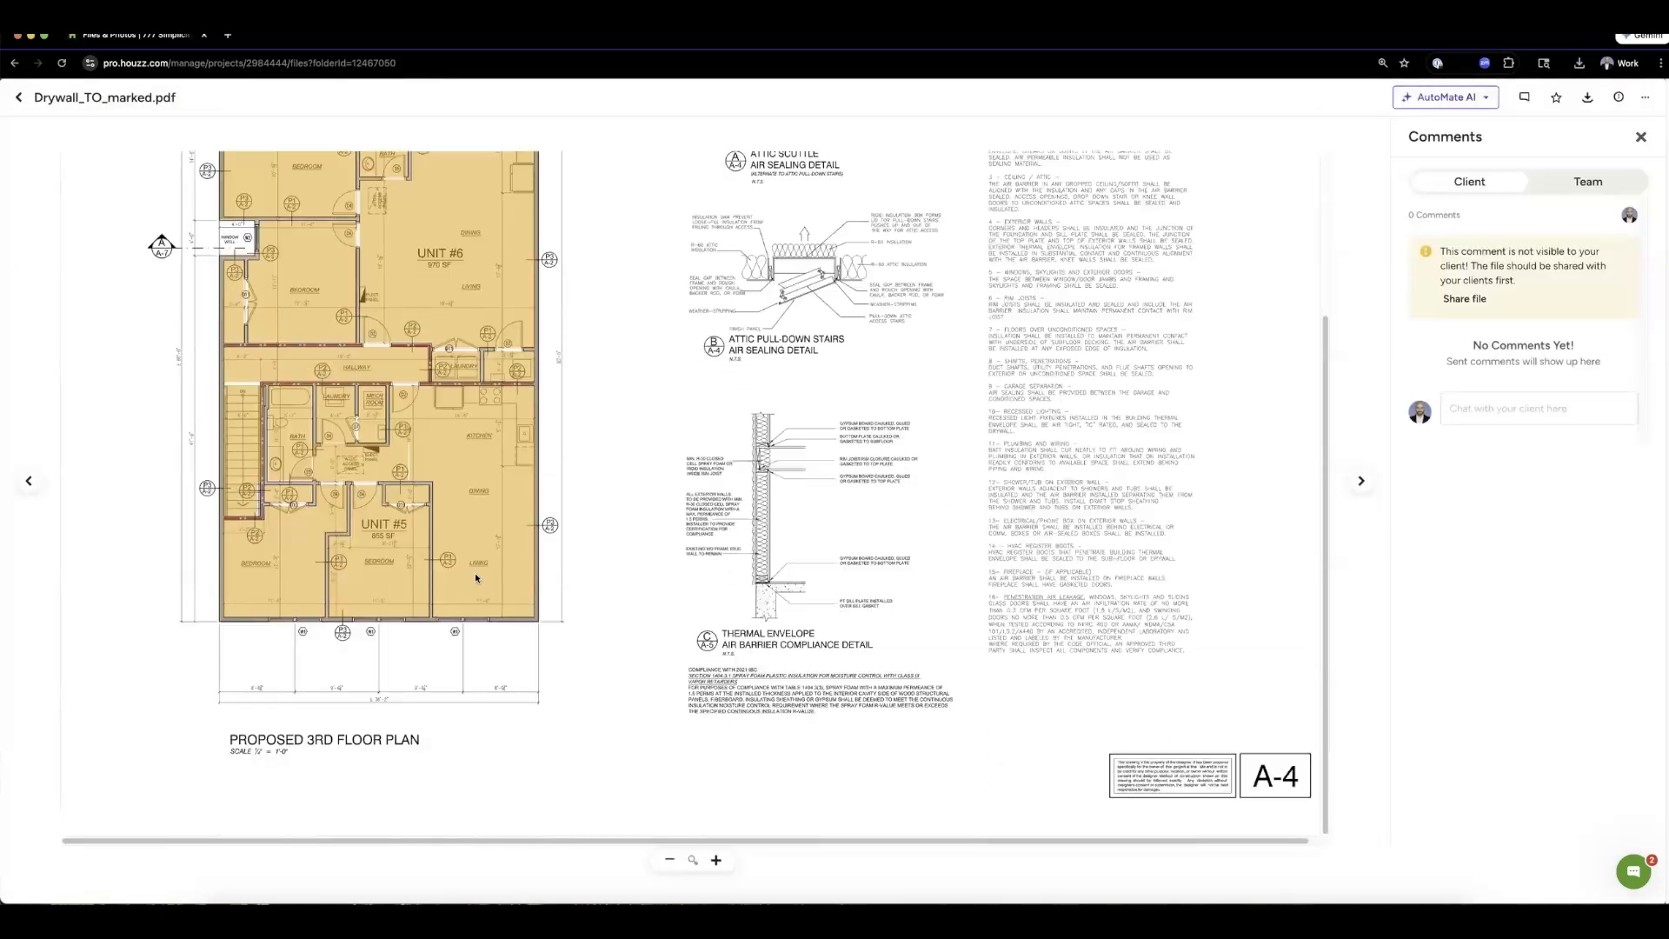
scroll(833, 528, up, 3)
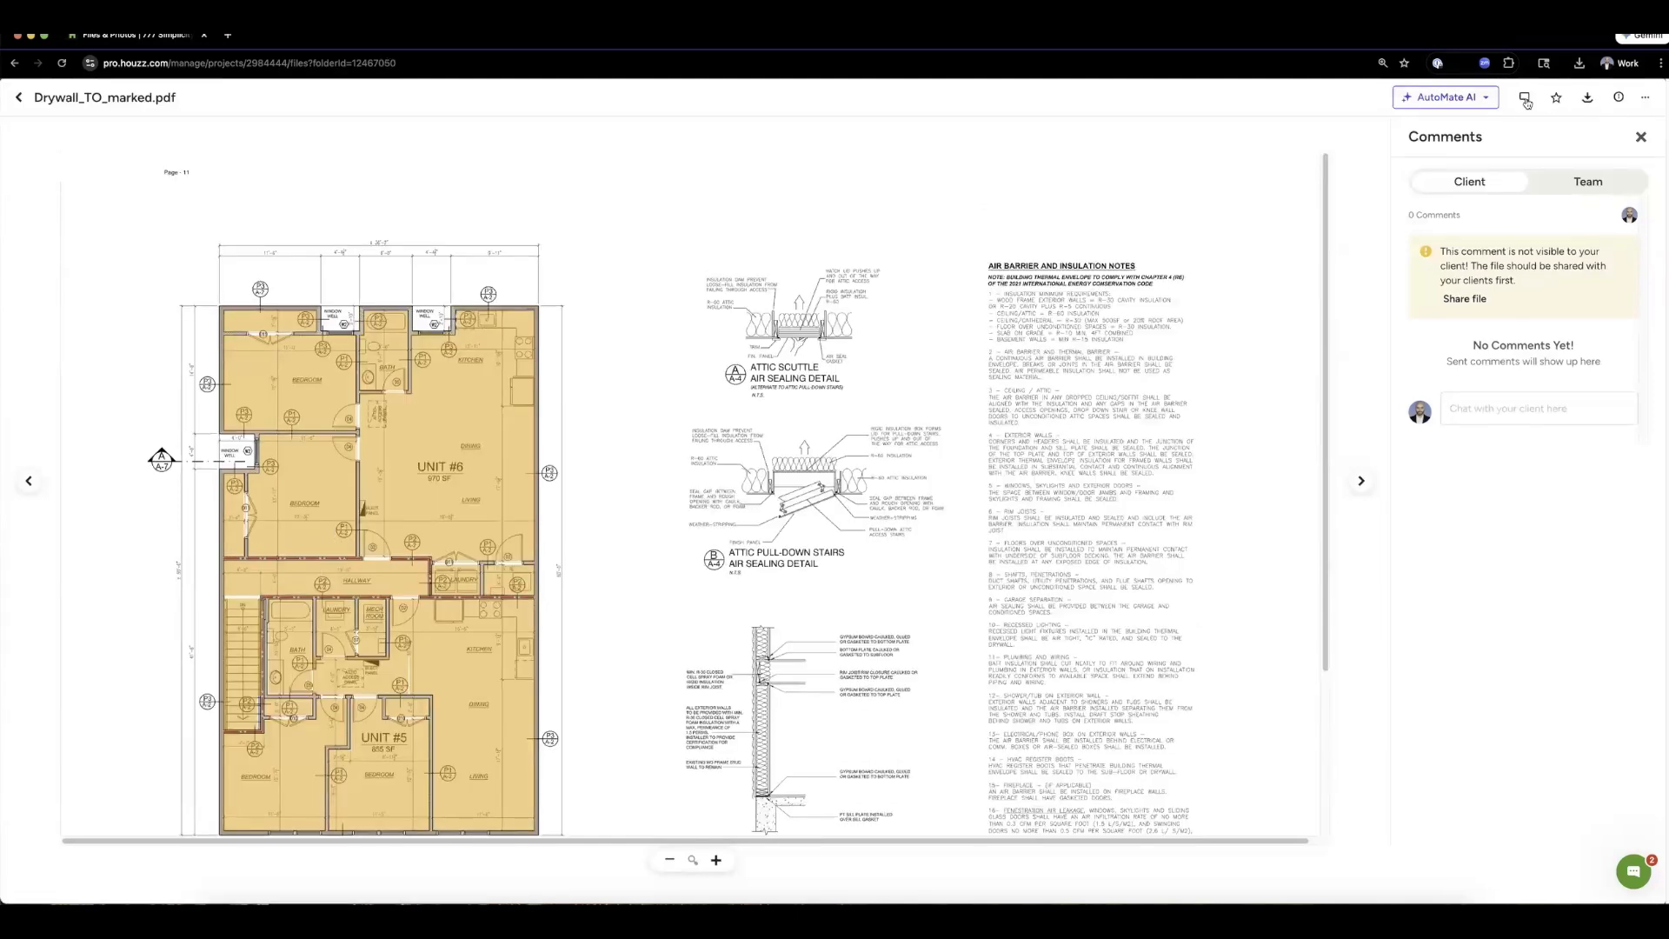
click(1640, 99)
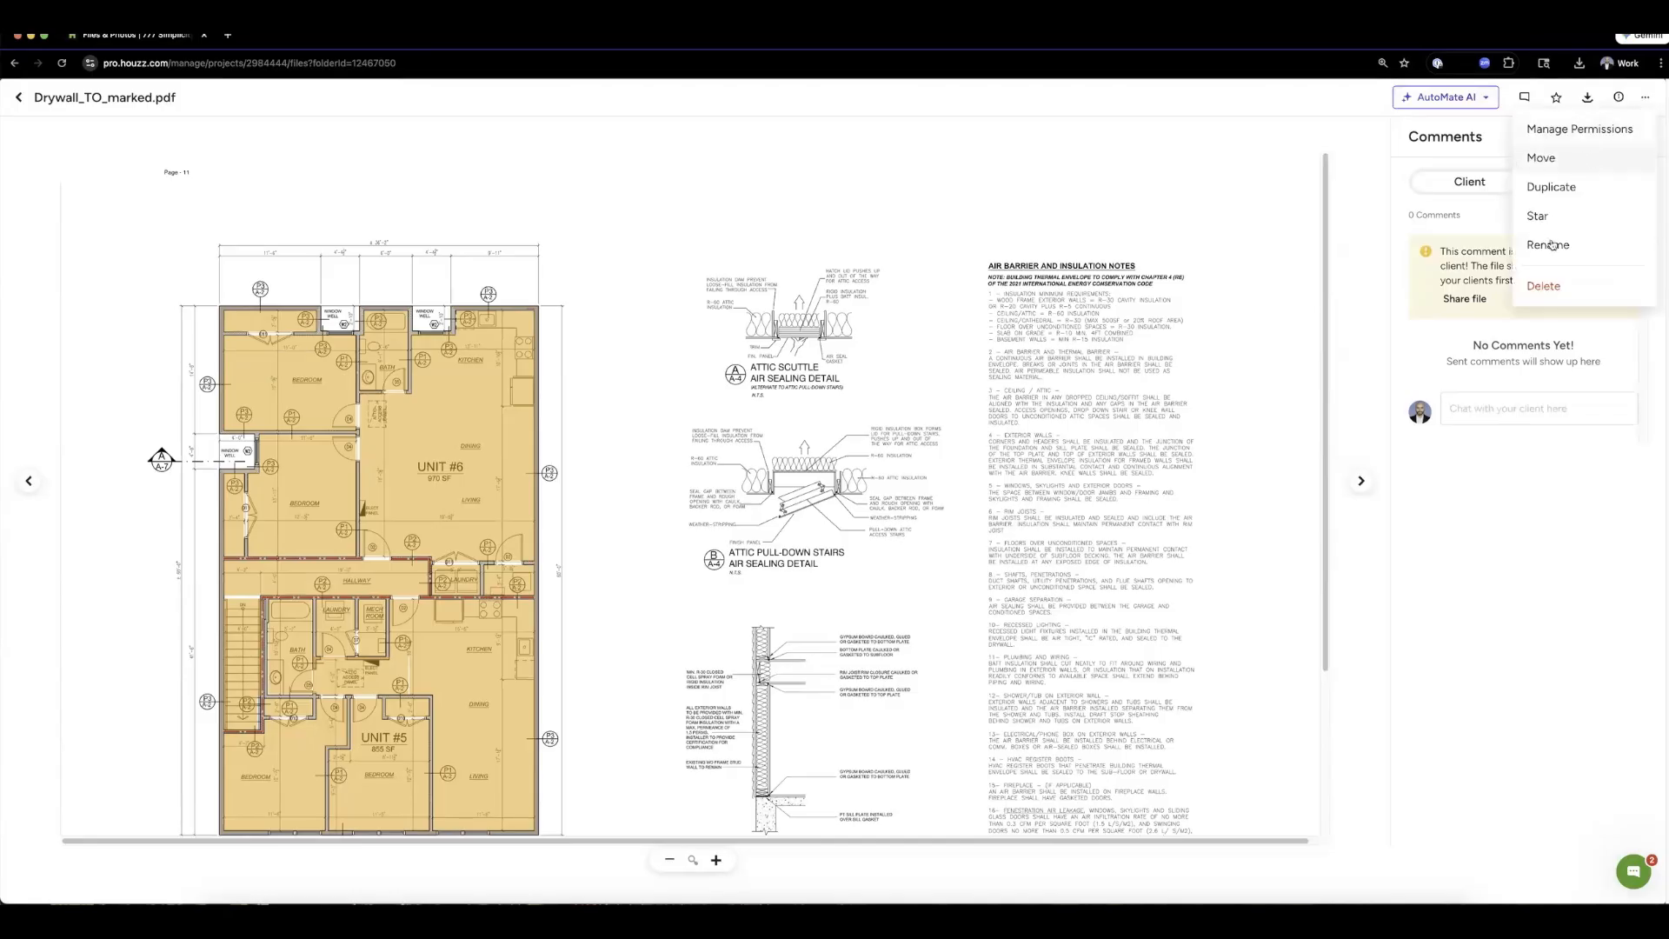
click(1498, 126)
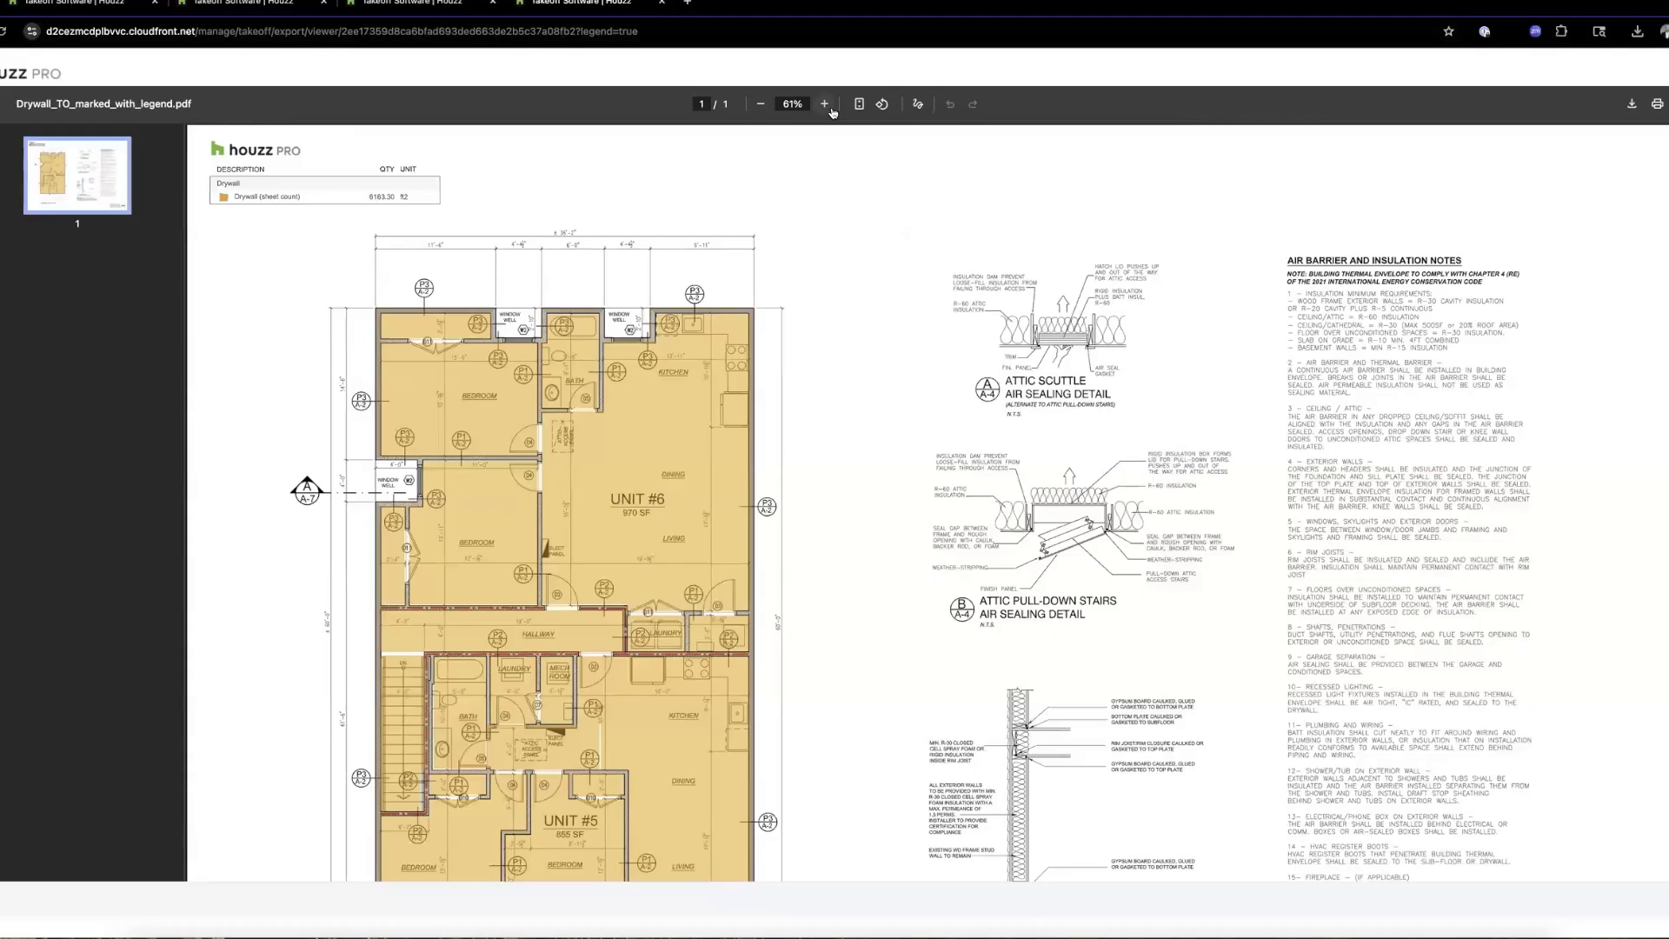
- Compare the exported PDF versions: marked plan with legend, marked plan without legend, and legend only
click(825, 104)
click(825, 104)
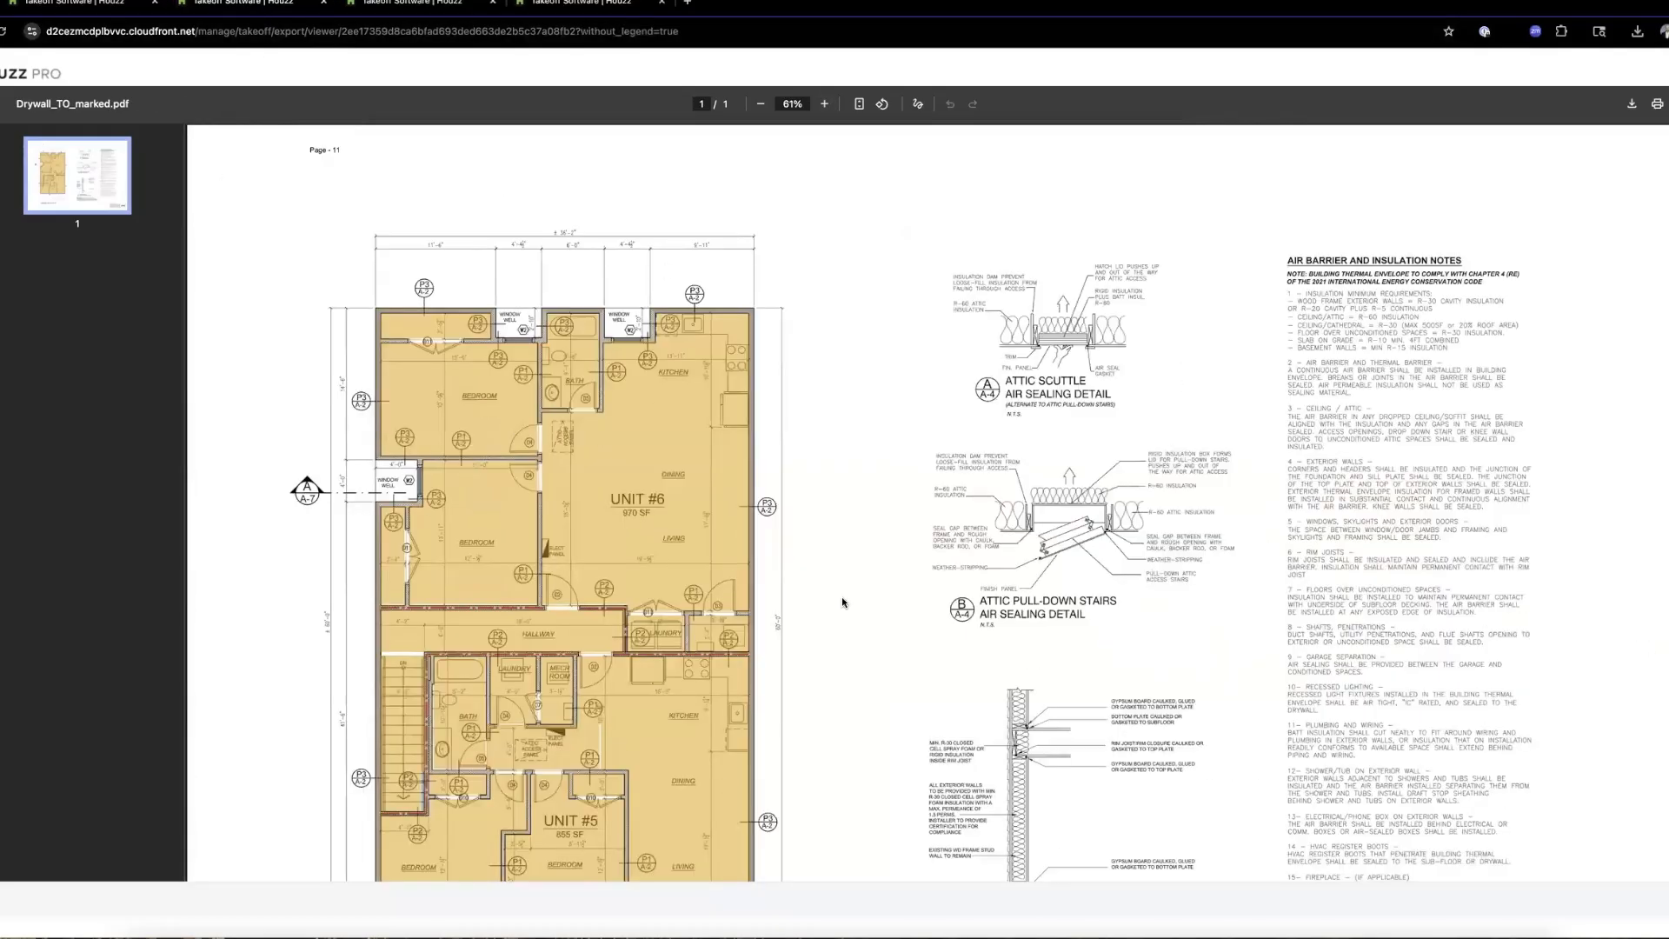
click(398, 7)
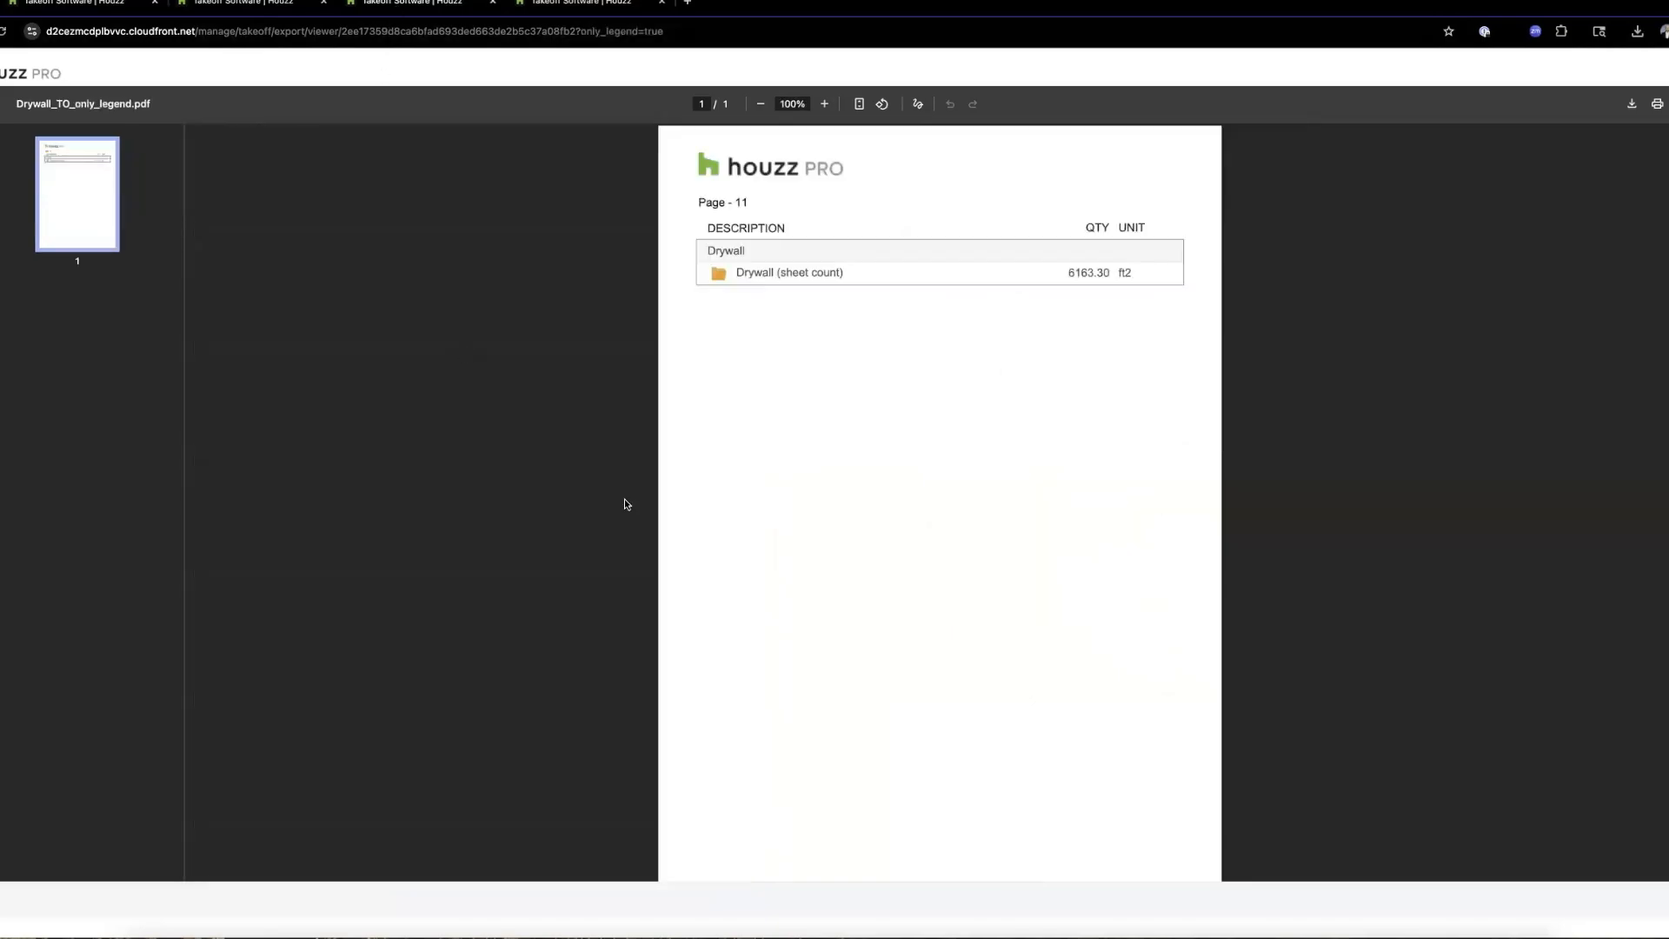